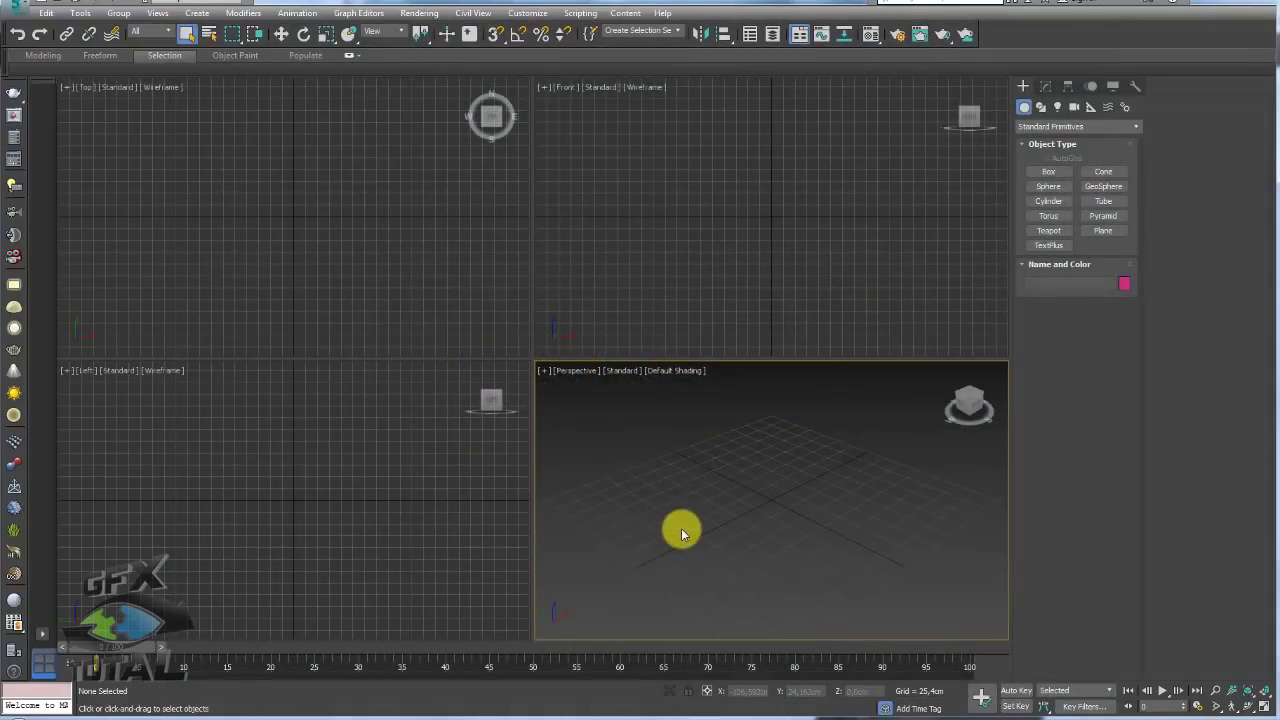
Bring up the msg.docx coffee-bean request document over the empty 3ds Max scene
left_click(617, 715)
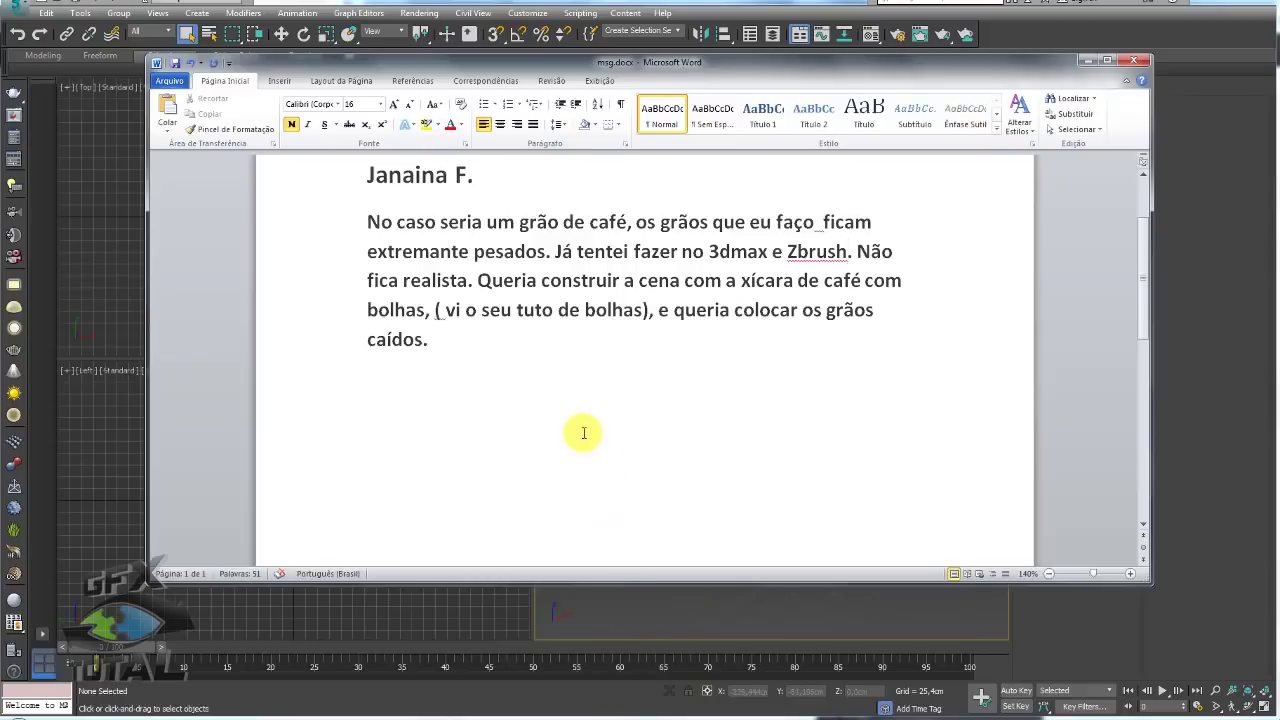
Read through the coffee-bean request in Word, then go back to 3ds Max
scroll(584, 433, "up", 1)
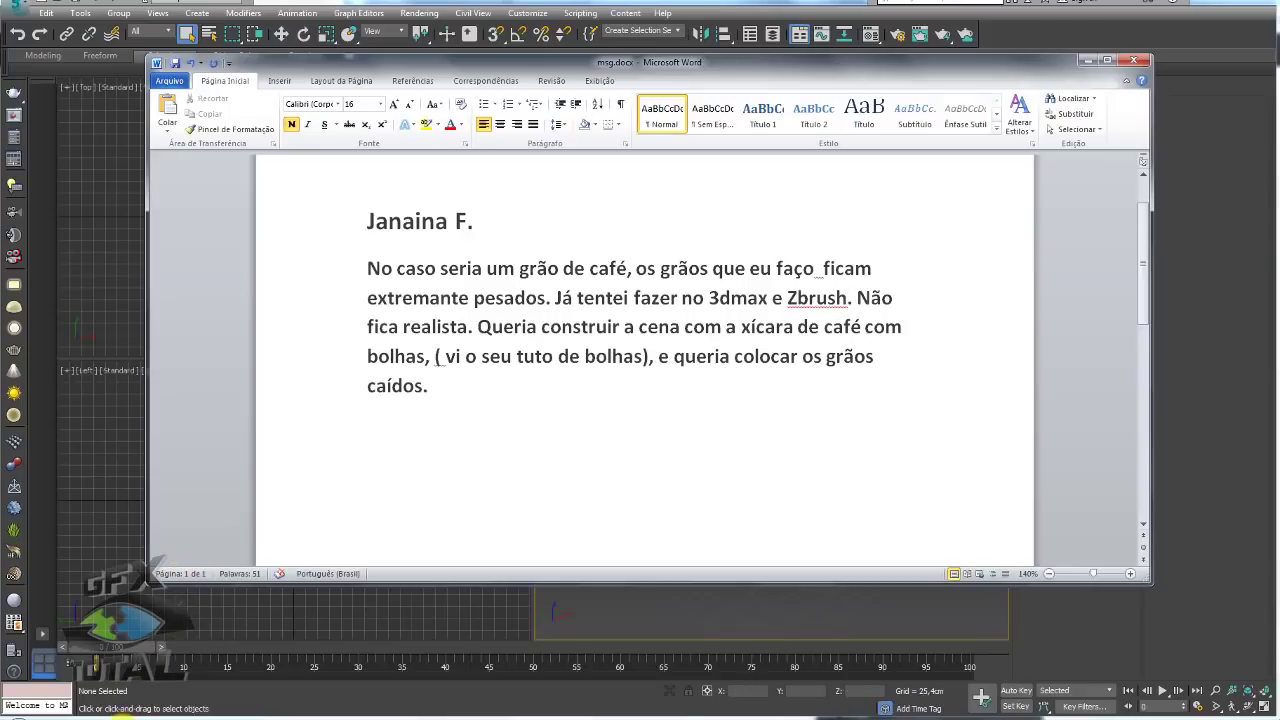
left_click(124, 714)
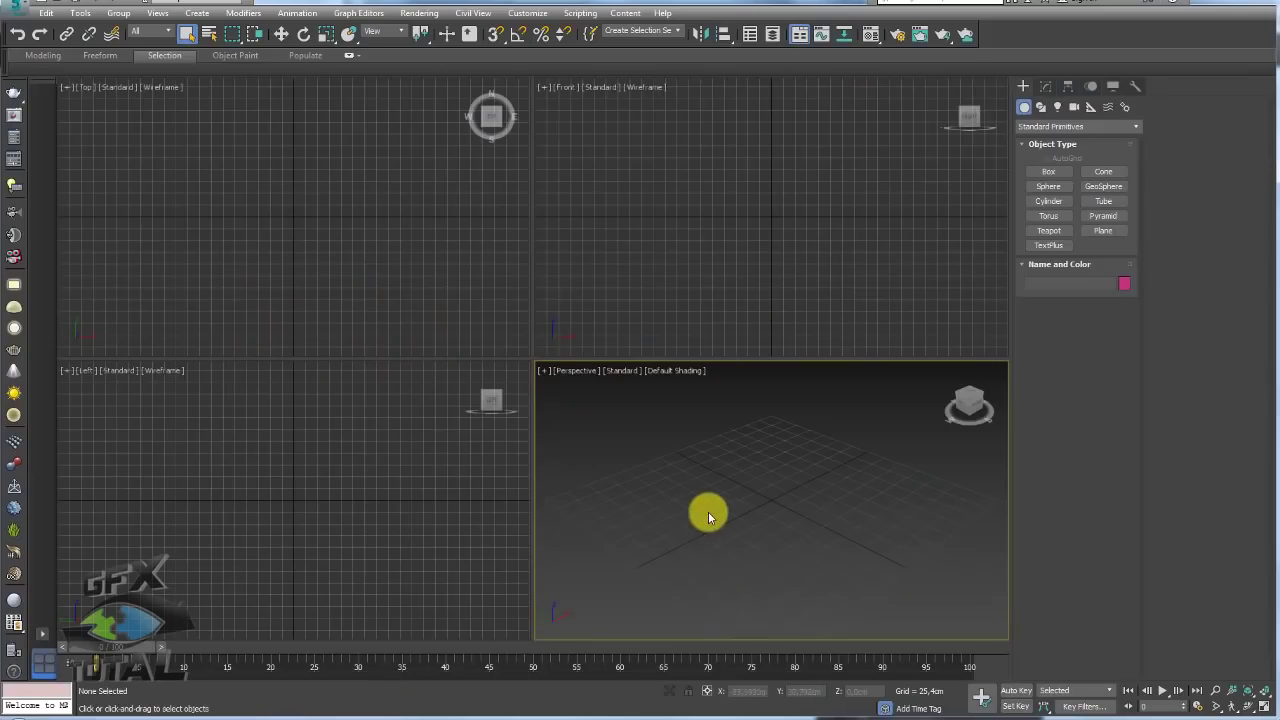
Draw a square plane in the Perspective viewport
middle_click_drag(738, 494, 617, 514, "alt")
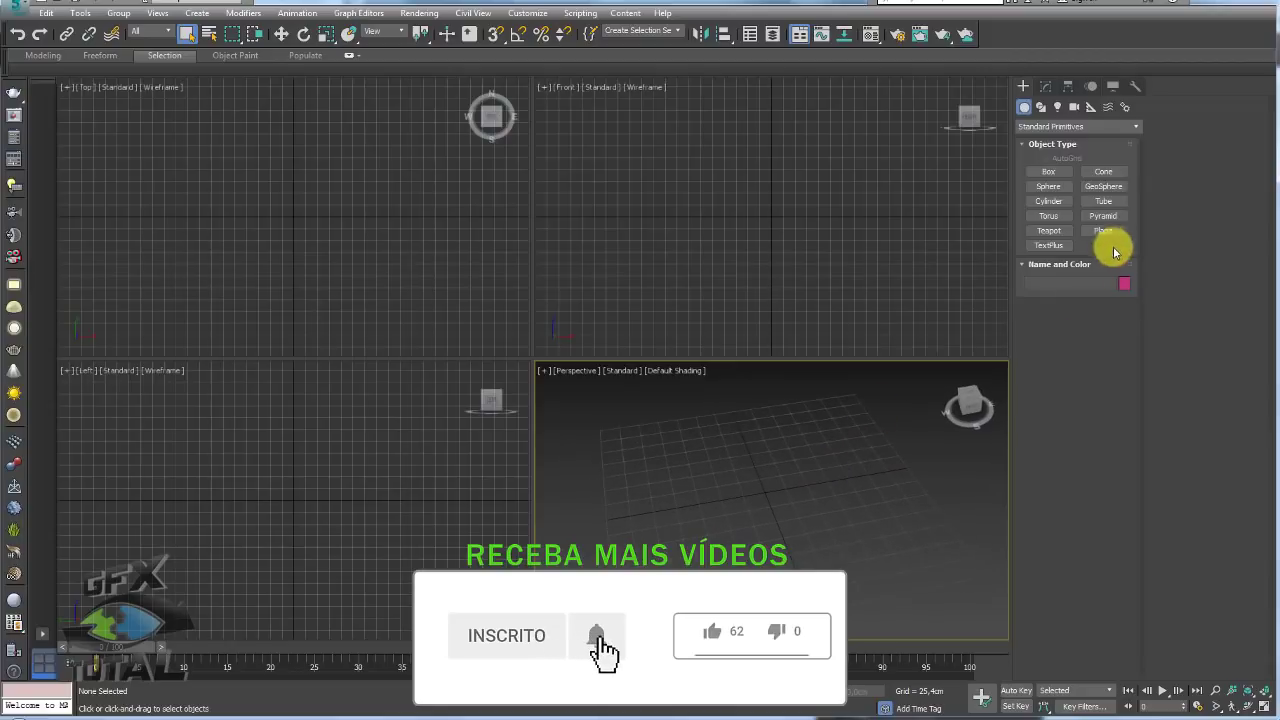
left_click(1103, 231)
mouse_move(707, 489)
left_mouse_down()
mouse_move(785, 481)
mouse_move(790, 512)
left_mouse_up()
right_click(785, 481)
Reduce the plane to 1 length and 1 width segment, then open the coffee reference-images folder
left_click(1045, 86)
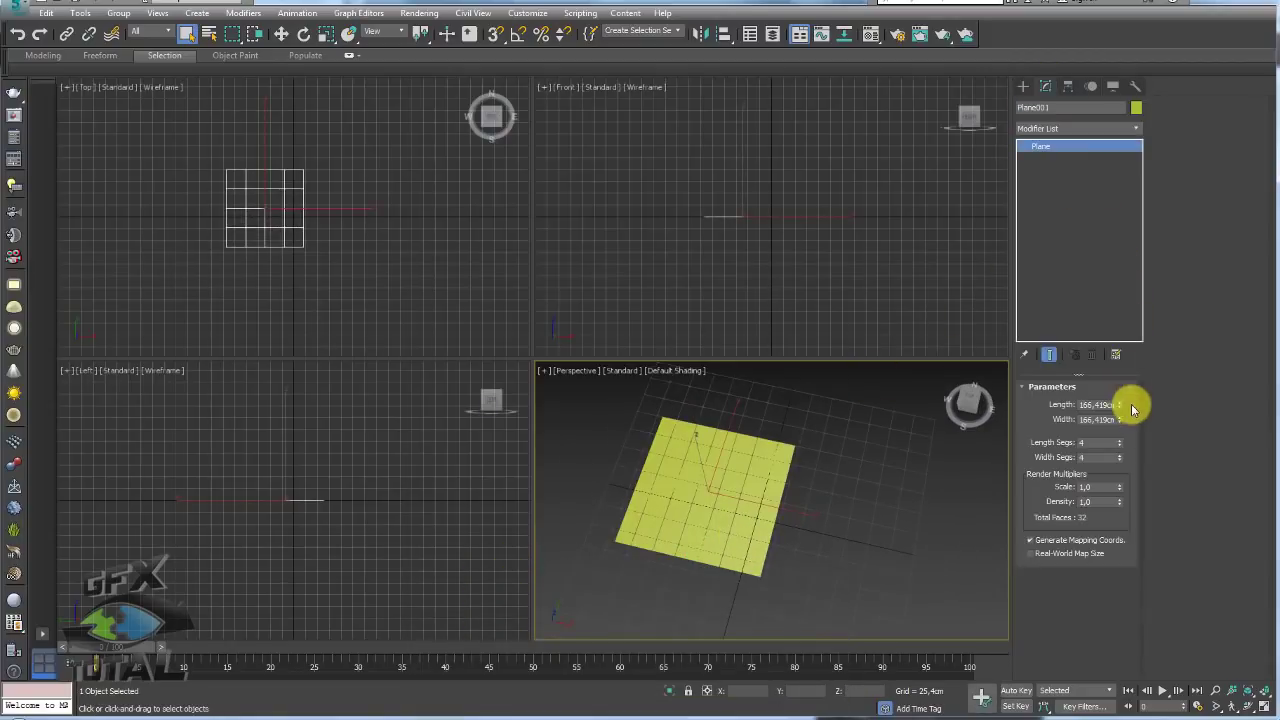
right_click(1120, 443)
right_click(1120, 457)
key("z")
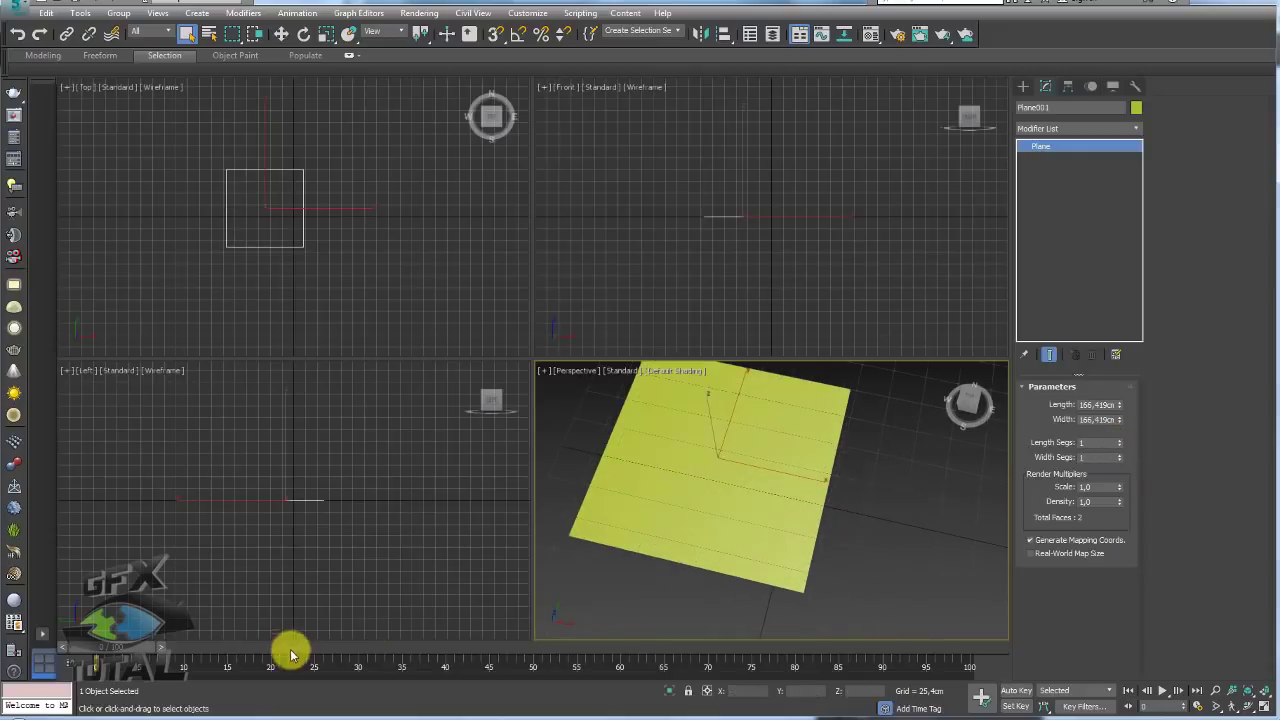
left_click(76, 712)
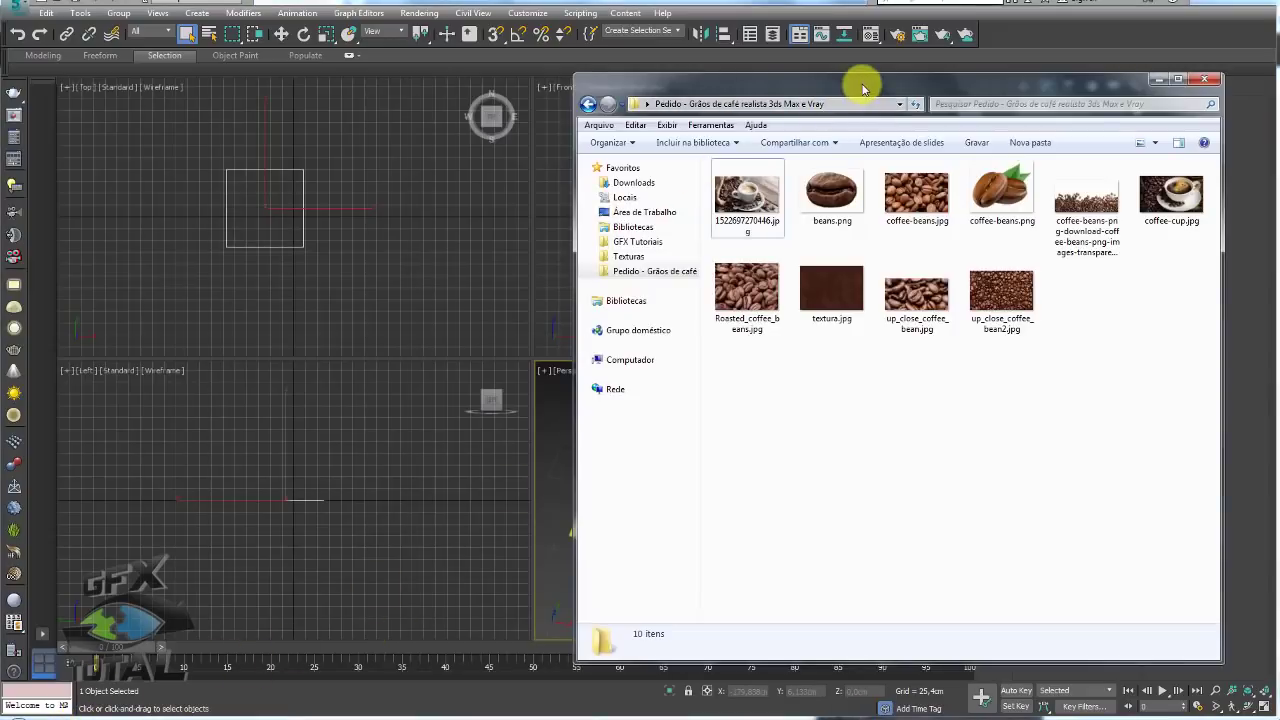
Preview the coffee reference photos in Photo Viewer, from the coffee cup photo to beans.png
left_click_drag(857, 80, 233, 67)
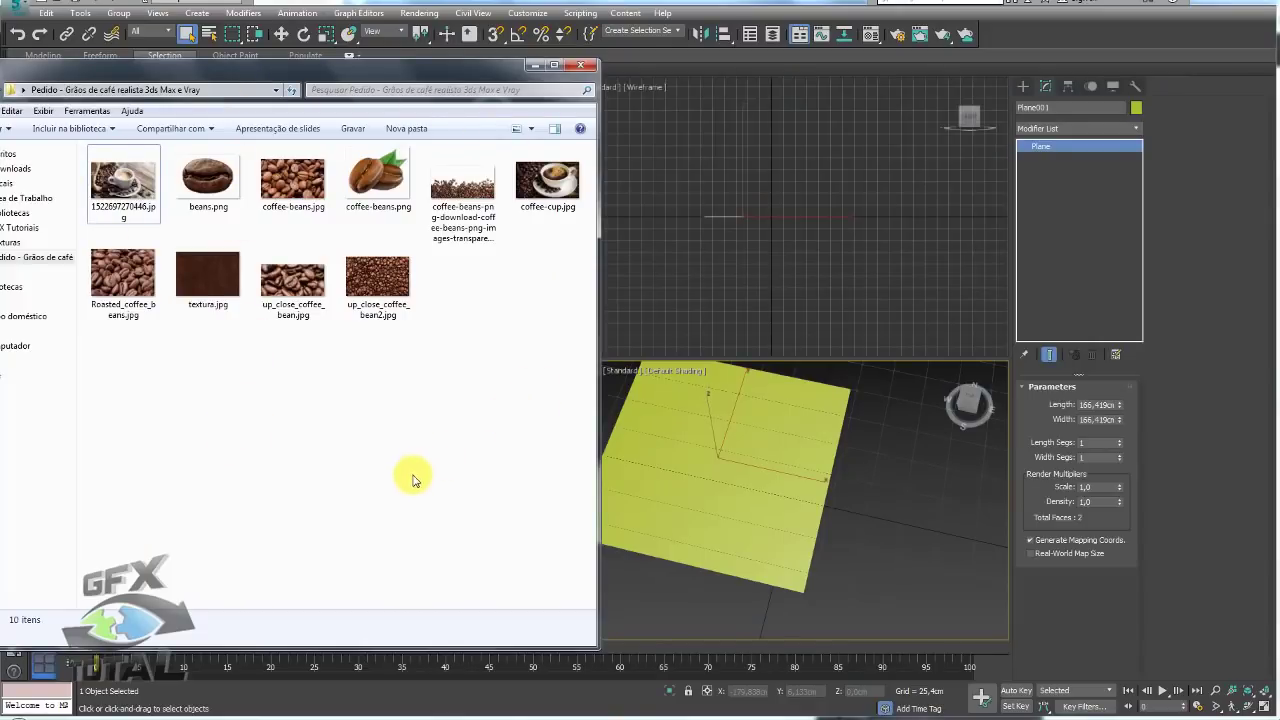
left_click(210, 285)
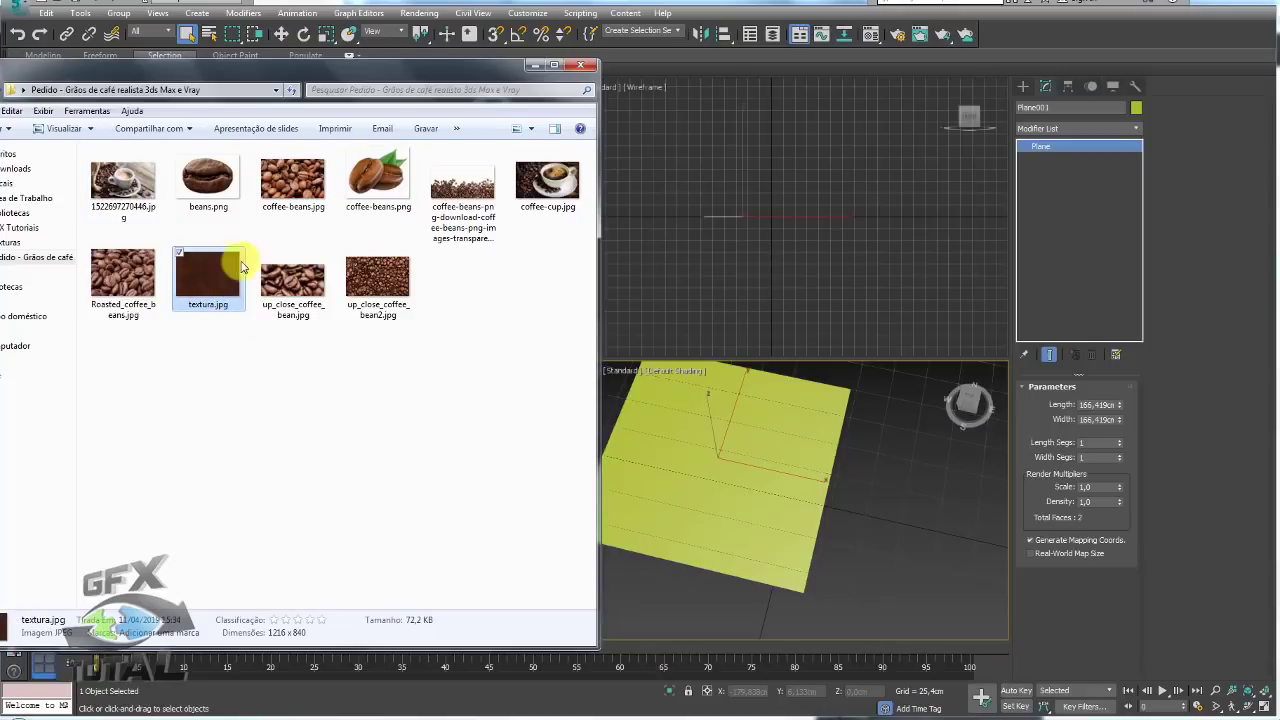
double_click(134, 182)
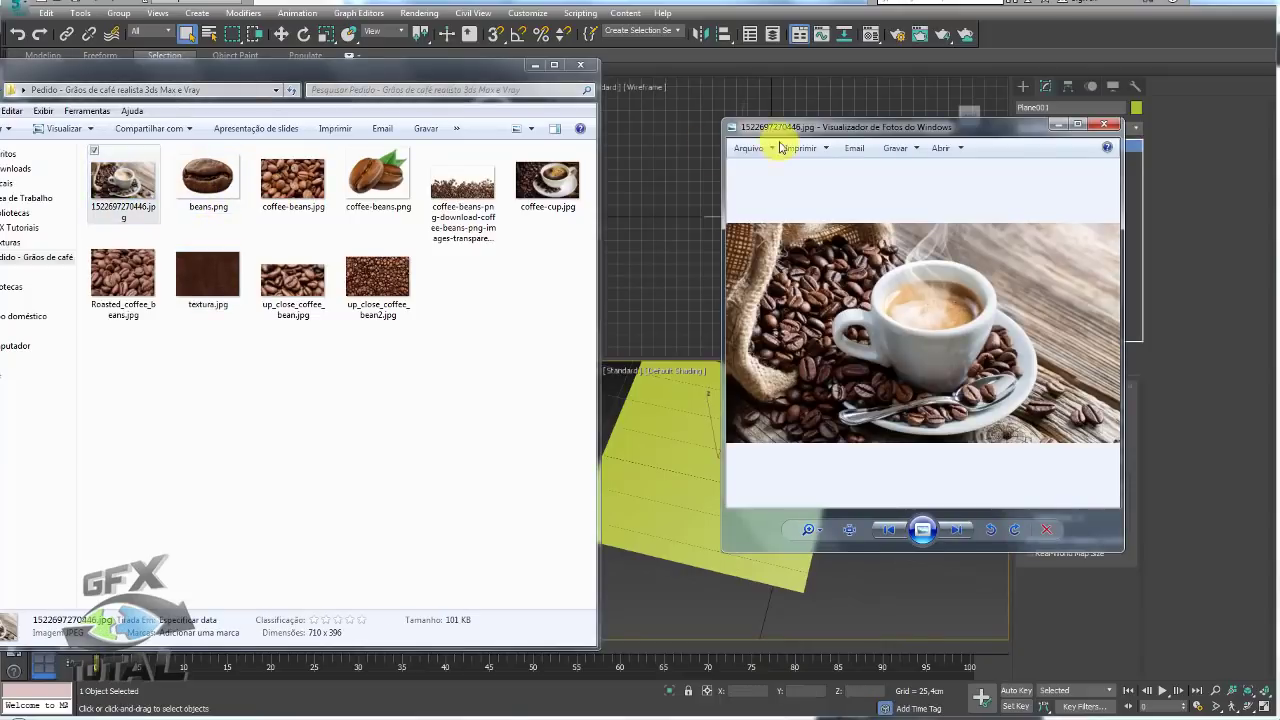
left_click_drag(727, 121, 543, 36)
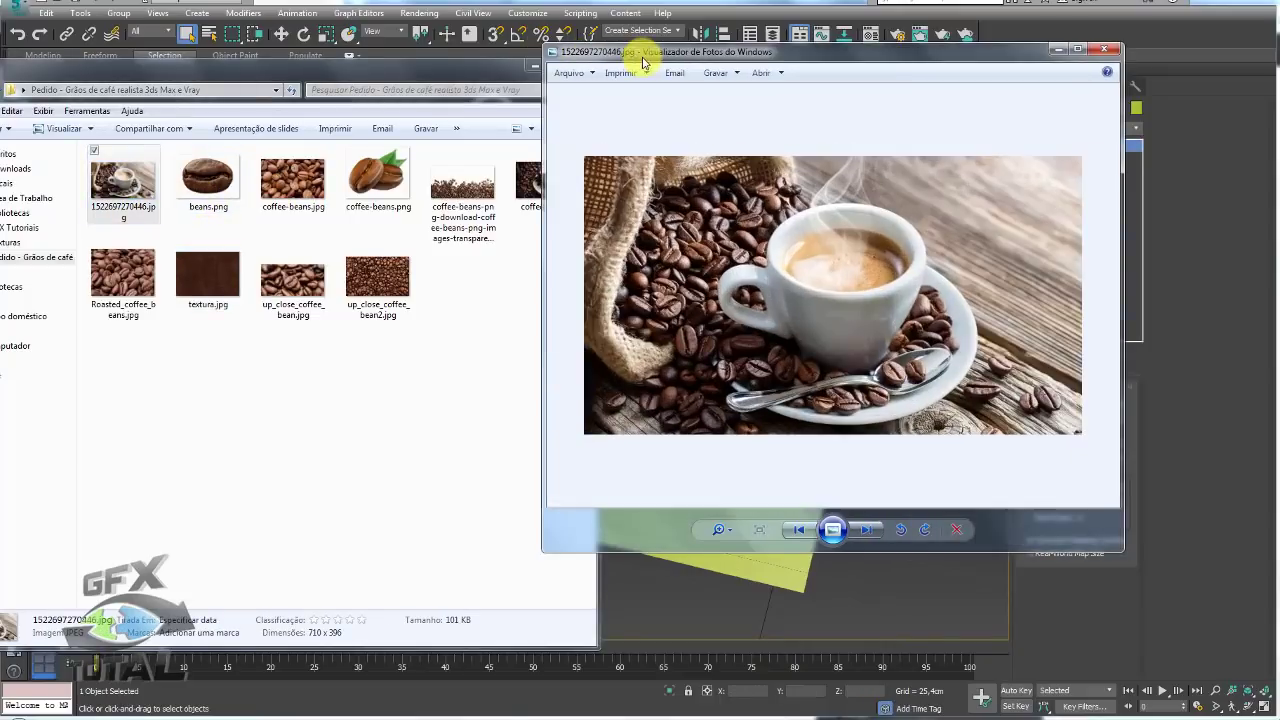
left_click_drag(643, 49, 510, 83)
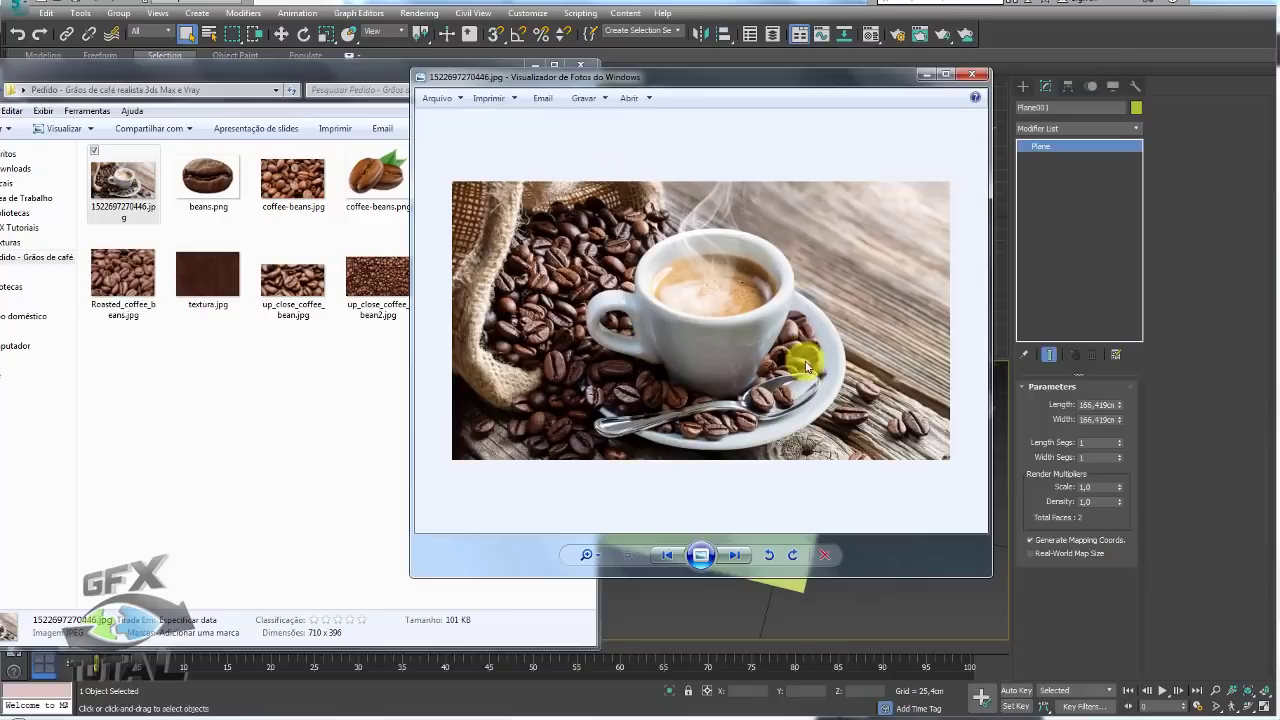
scroll(593, 390, "up", 1)
scroll(593, 390, "up", 3)
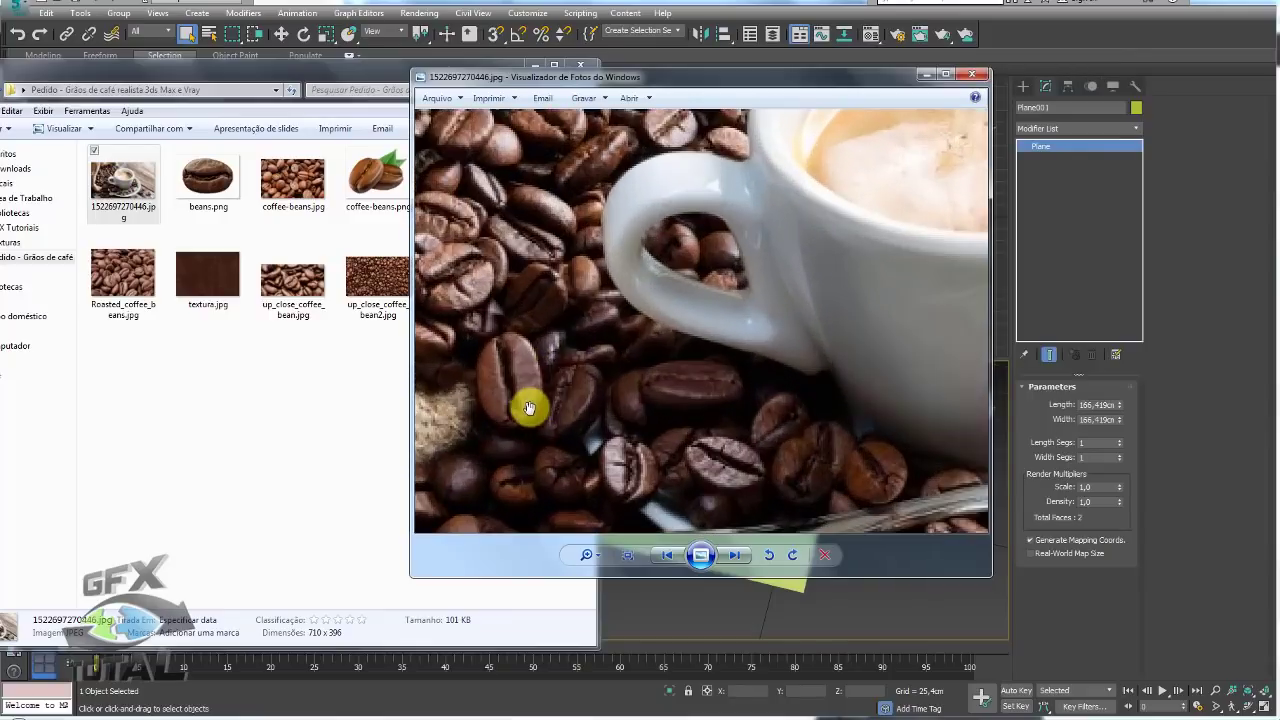
scroll(485, 390, "up", 1)
scroll(540, 428, "down", 4)
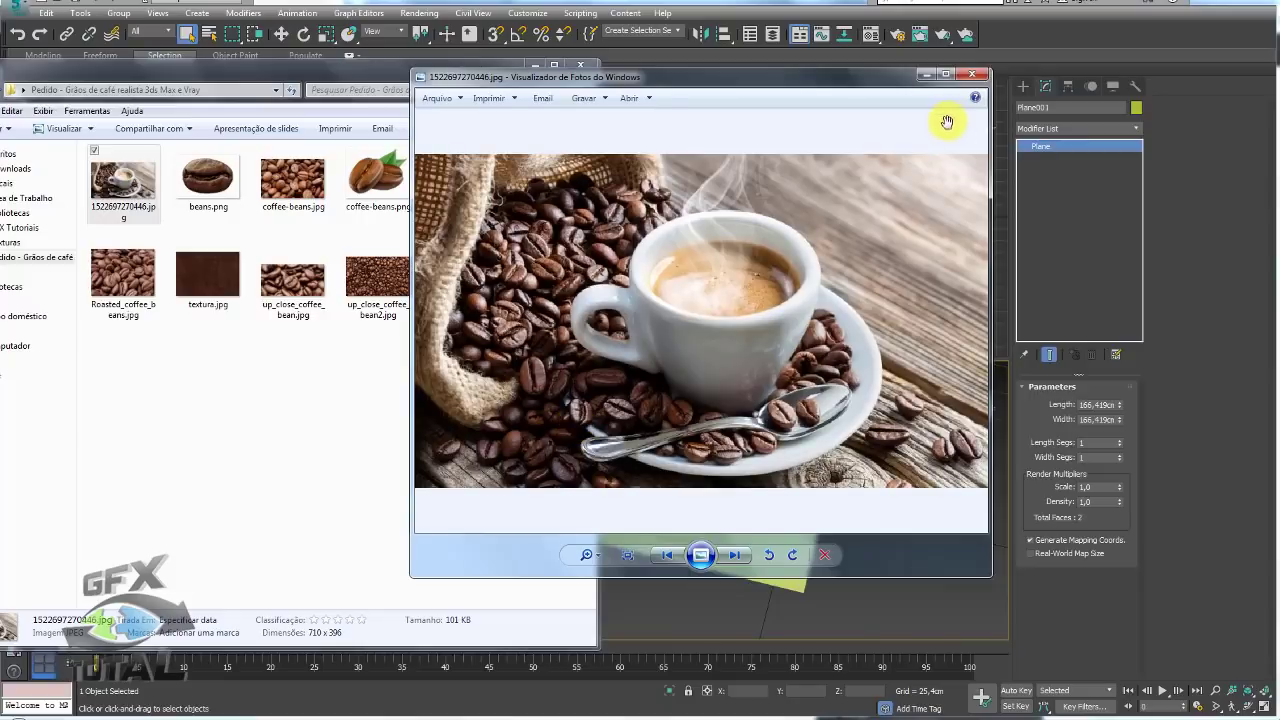
left_click_drag(935, 75, 975, 85)
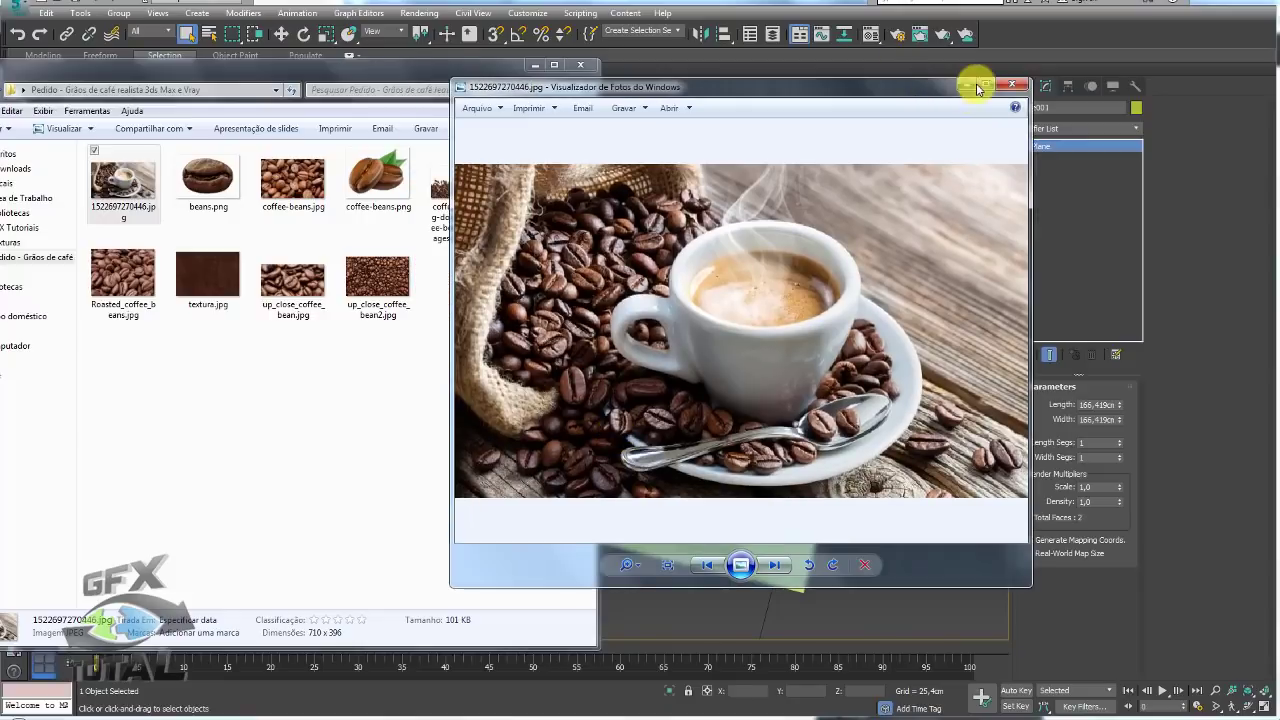
left_click(774, 565)
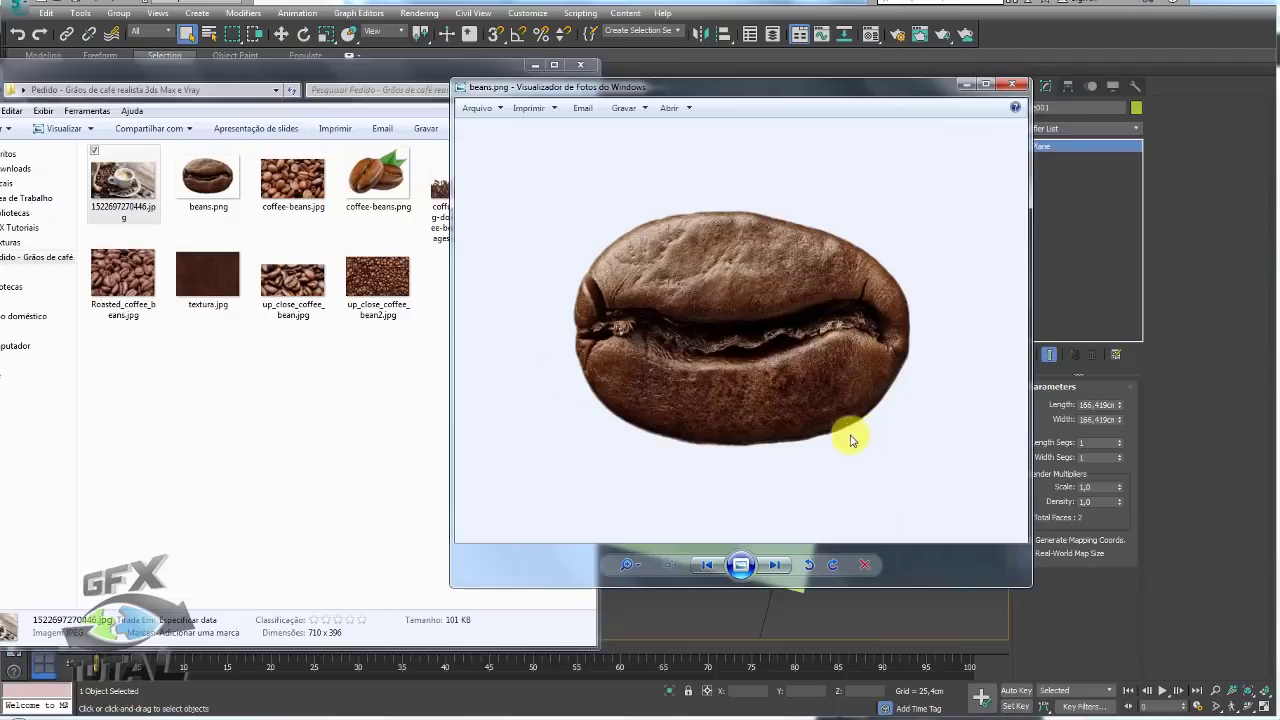
left_click(1012, 84)
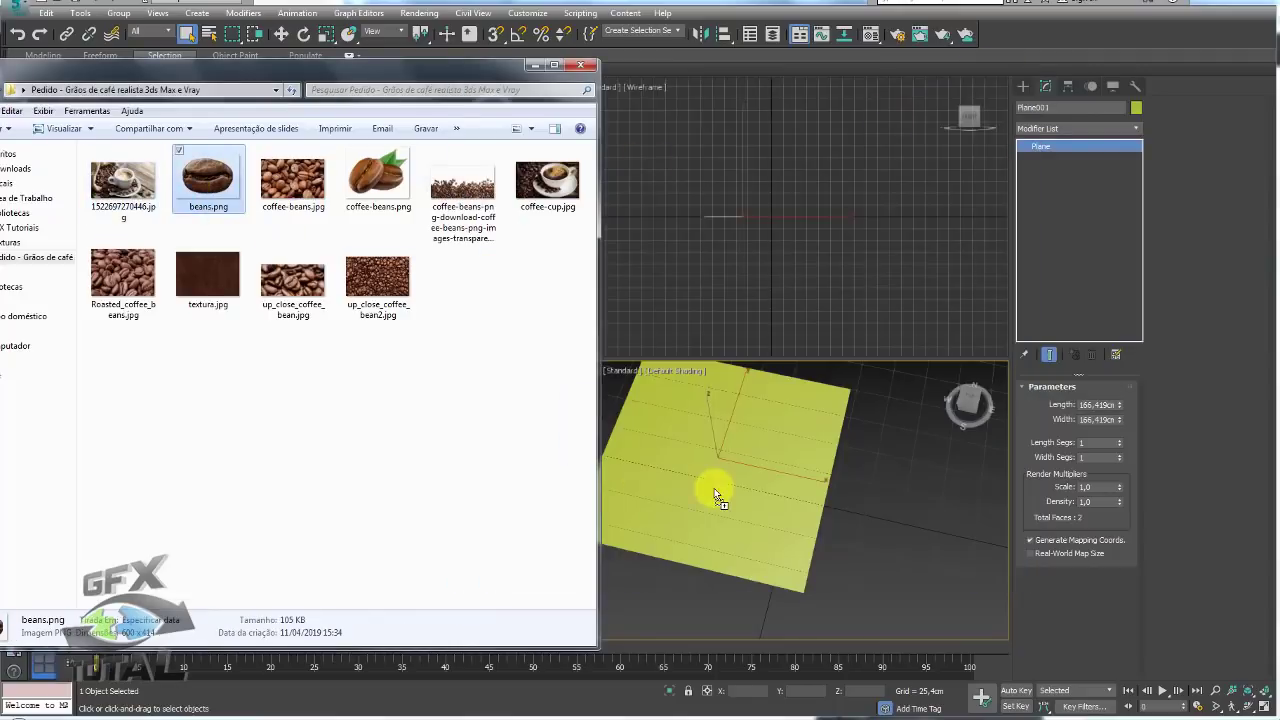
Drag beans.png onto Plane001 so the bean photo textures it
left_click_drag(197, 193, 709, 509)
mouse_move(709, 509)
middle_mouse_down()
mouse_move(857, 551)
mouse_move(818, 523)
middle_mouse_up()
scroll(713, 559, "down", 2)
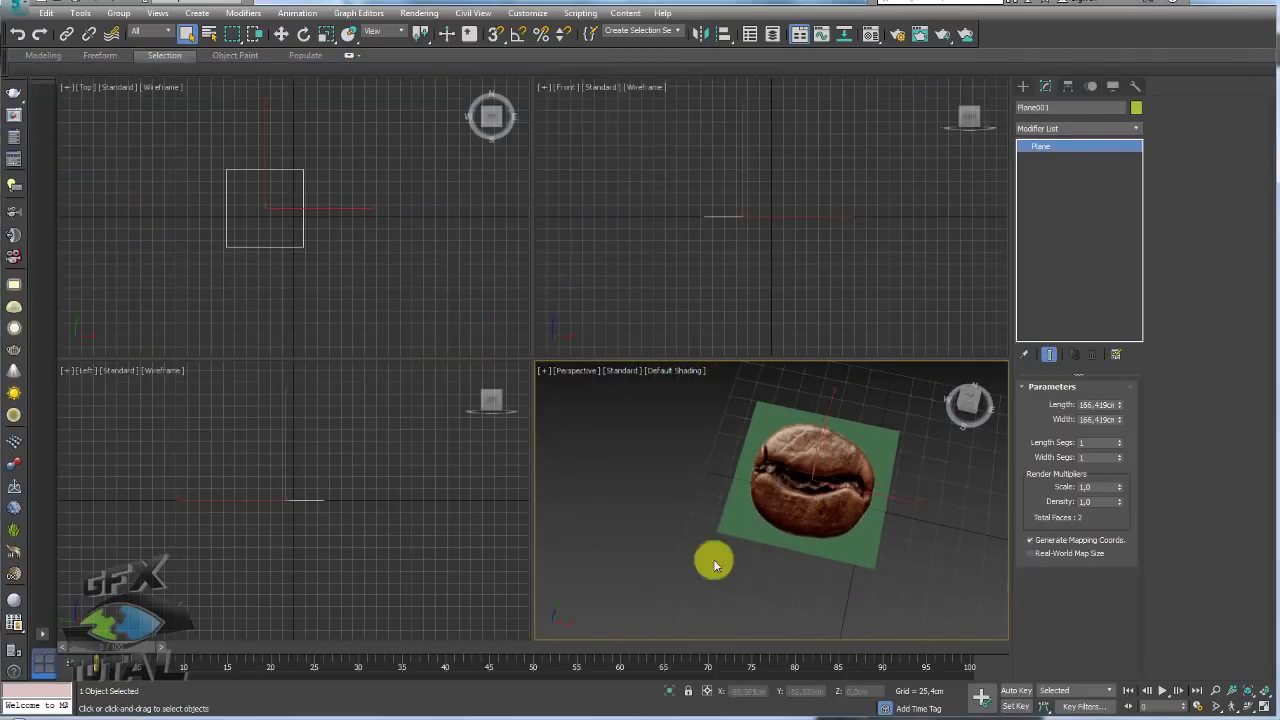
key("alt+Tab")
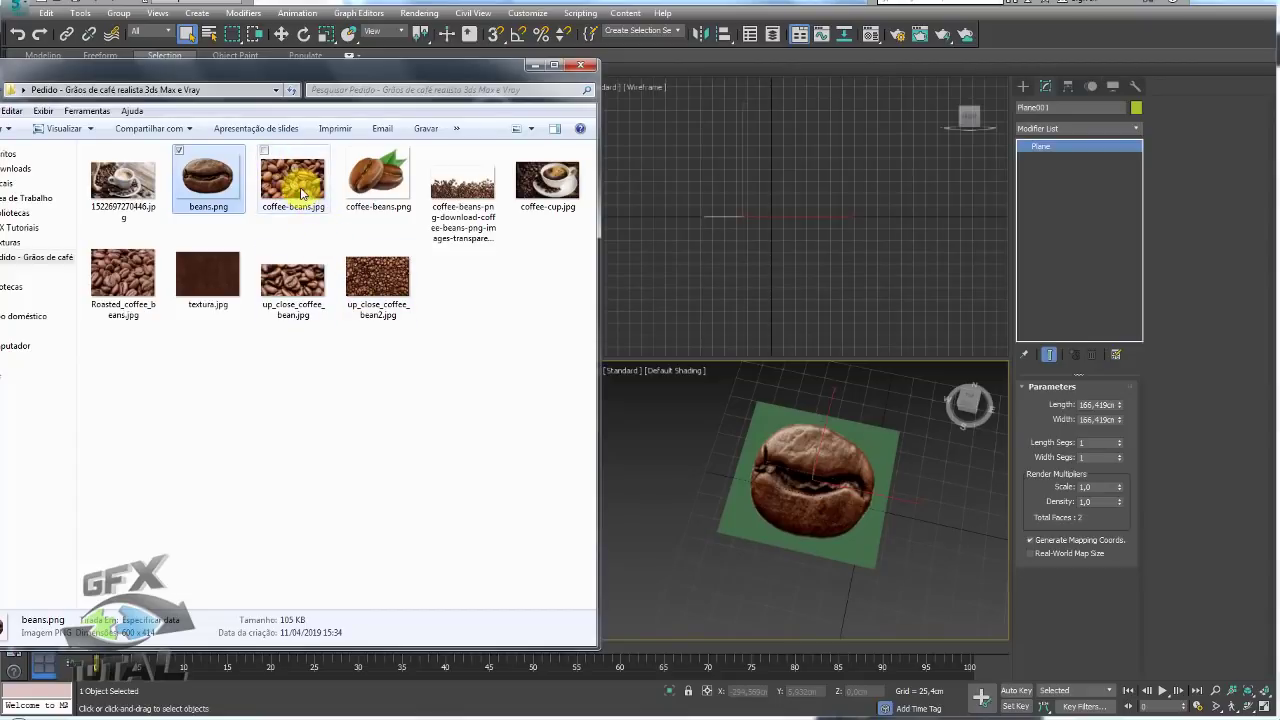
Open beans.png and browse through coffee-beans, Roasted_coffee_beans and textura photos
double_click(208, 178)
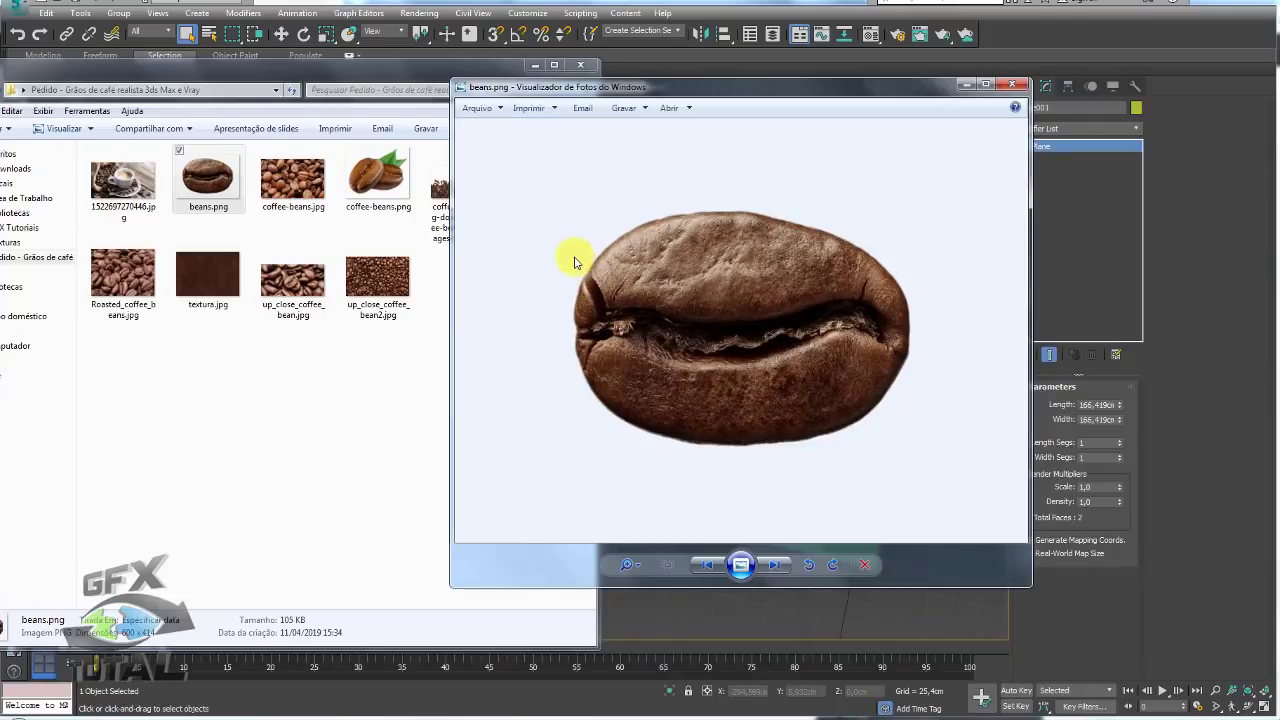
key("Right")
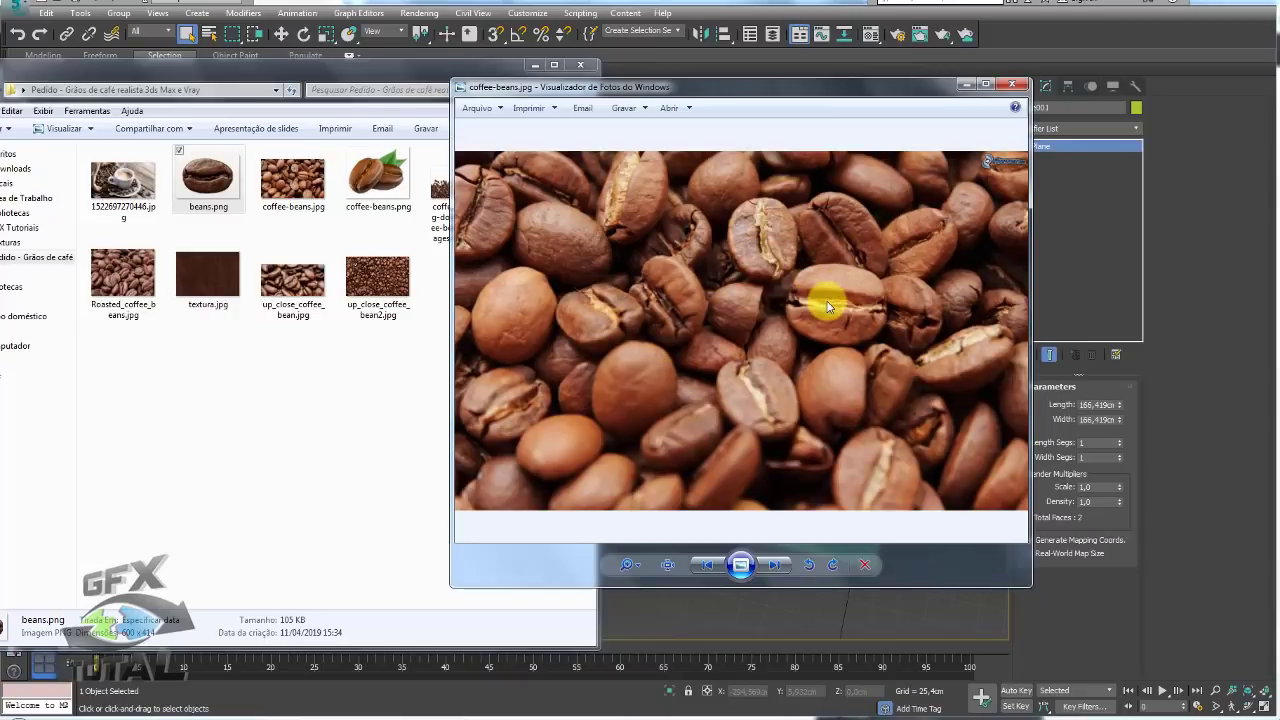
key("Right")
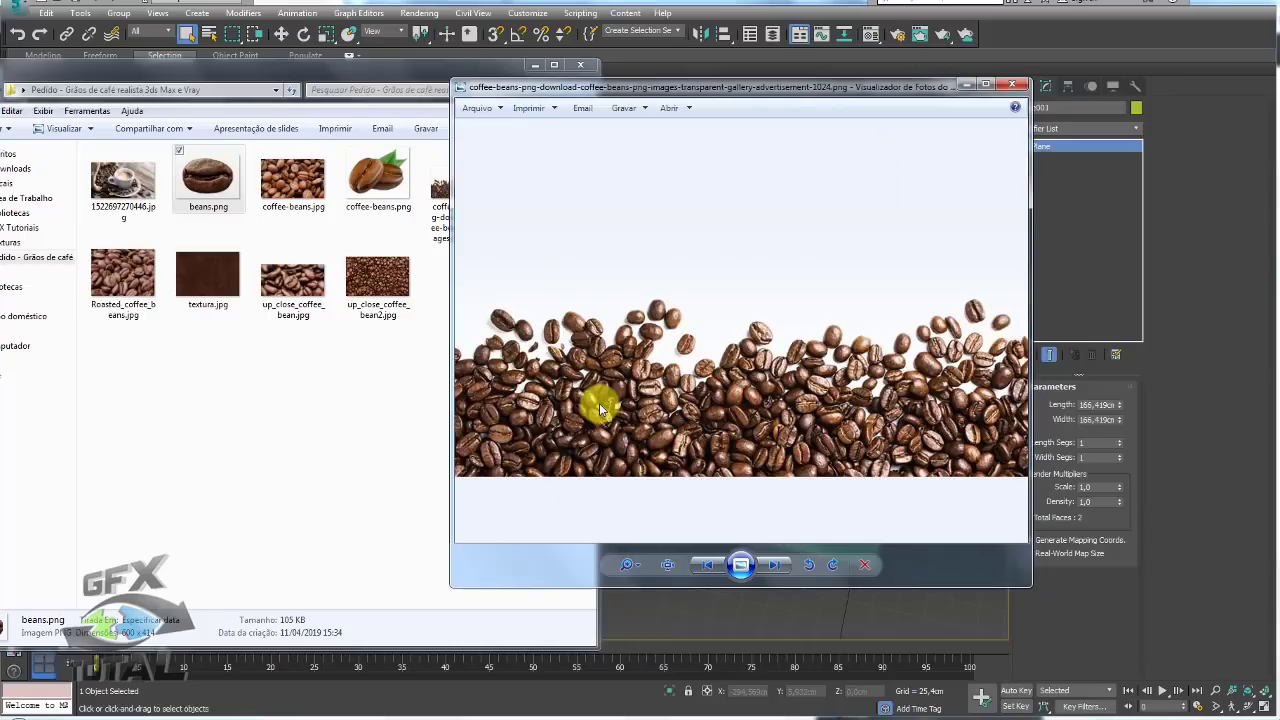
key("Right")
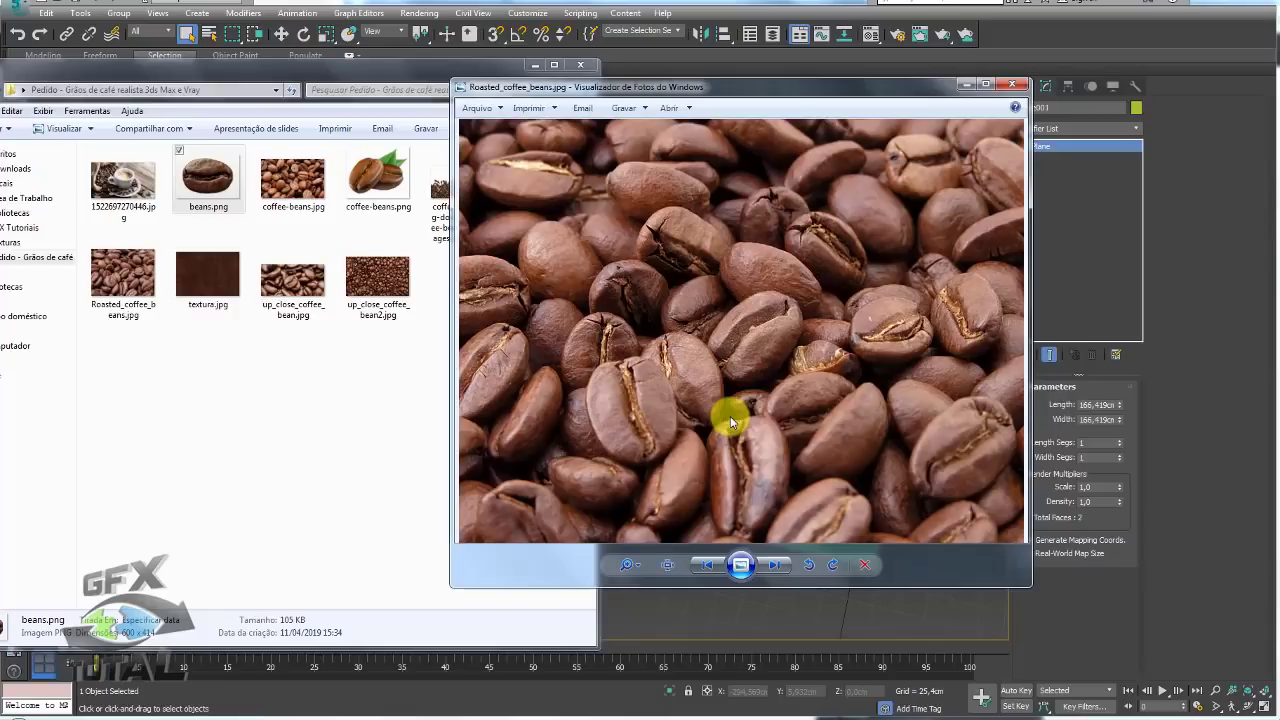
key("Right")
key("Left")
key("Right")
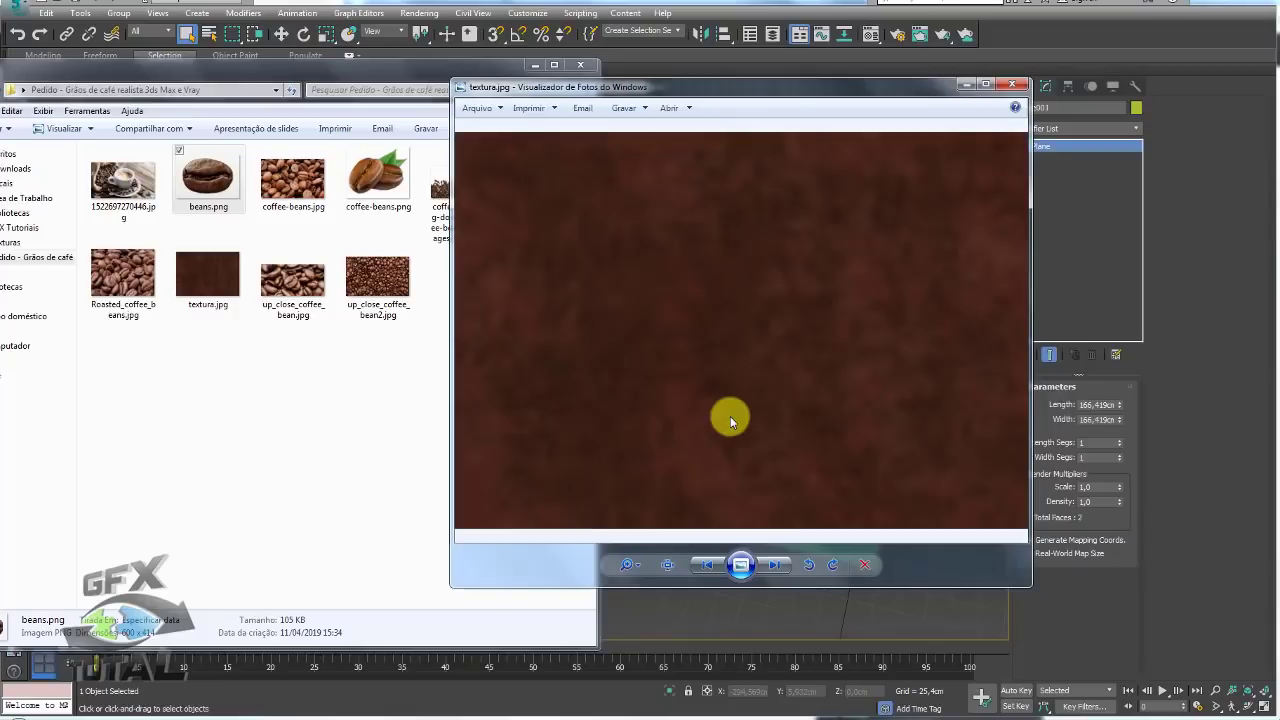
Flip between the close-up coffee bean photos, then close Photo Viewer
key("Right")
key("Right")
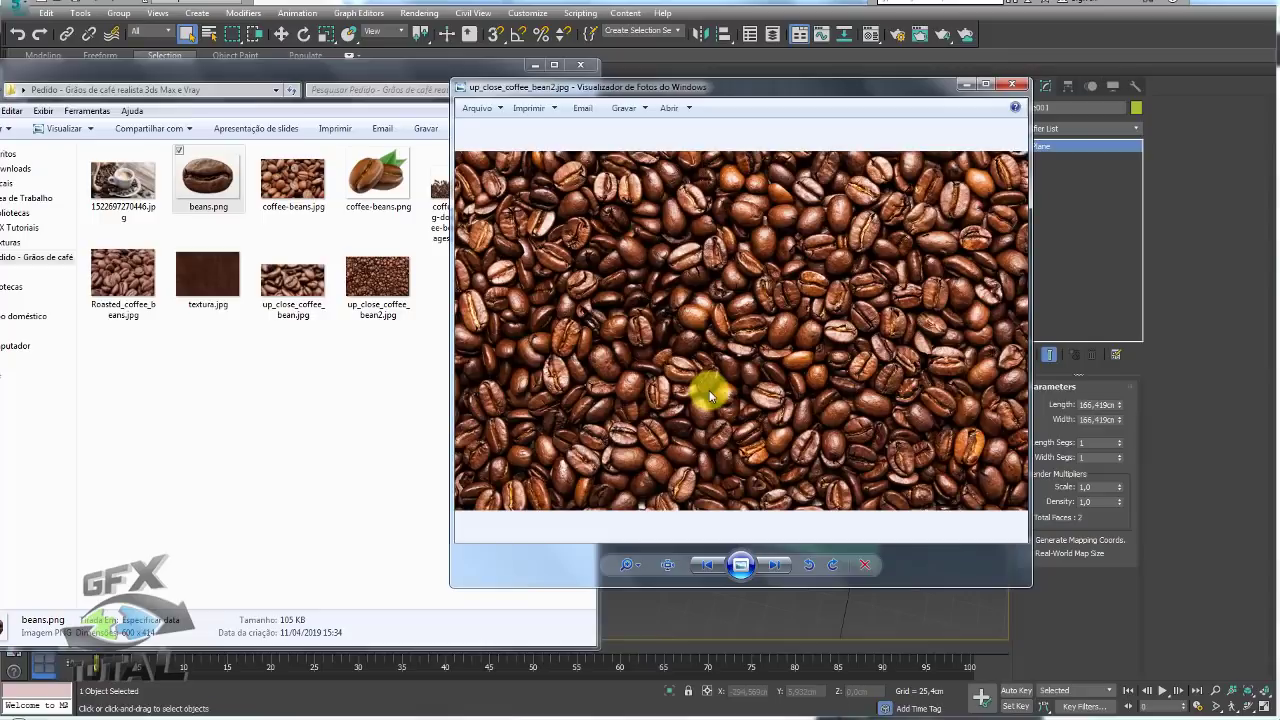
key("Right")
key("Left")
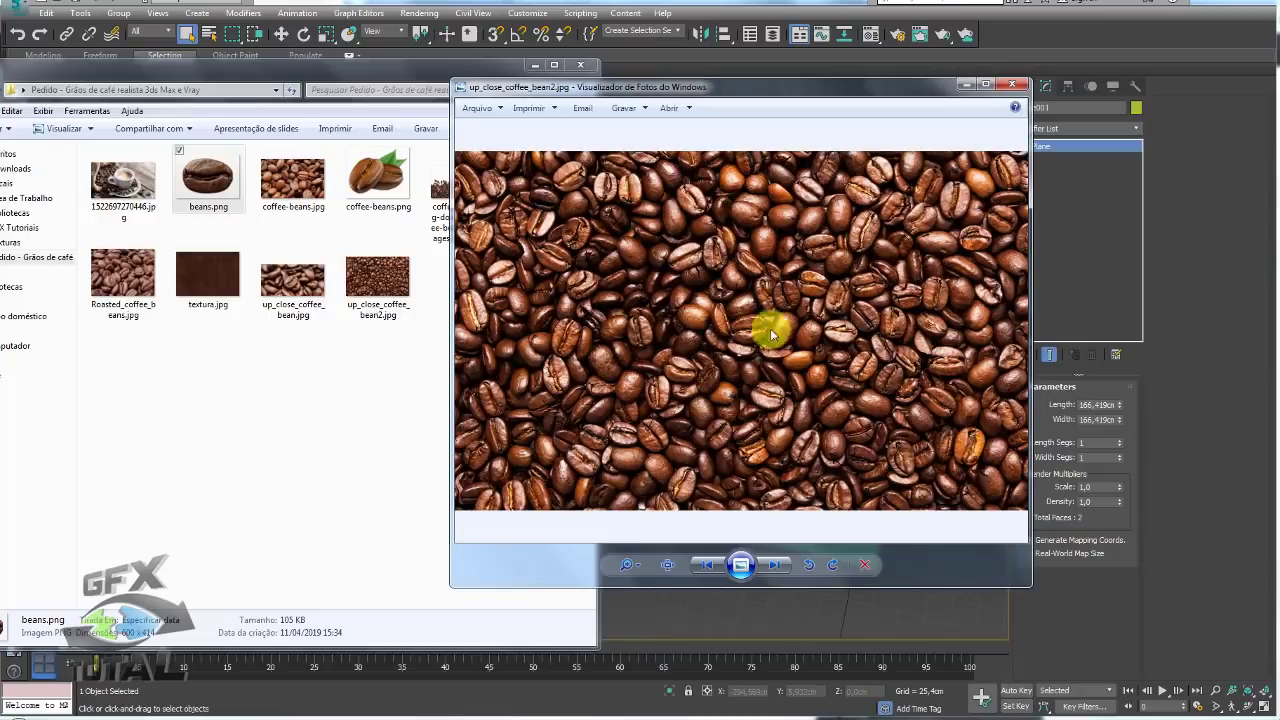
key("Left")
key("Right")
key("Left")
key("Right")
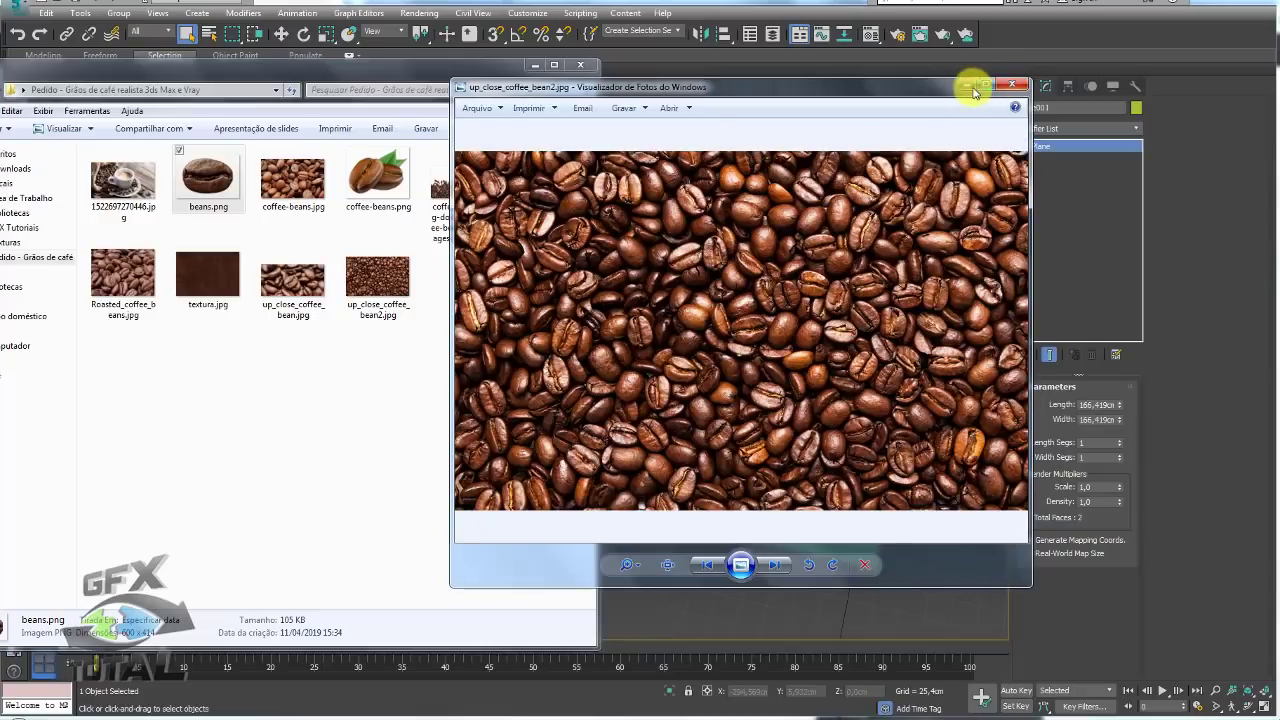
left_click(965, 88)
Scale Plane001 non-uniformly along X to match the coffee bean photo's proportions
left_click(536, 67)
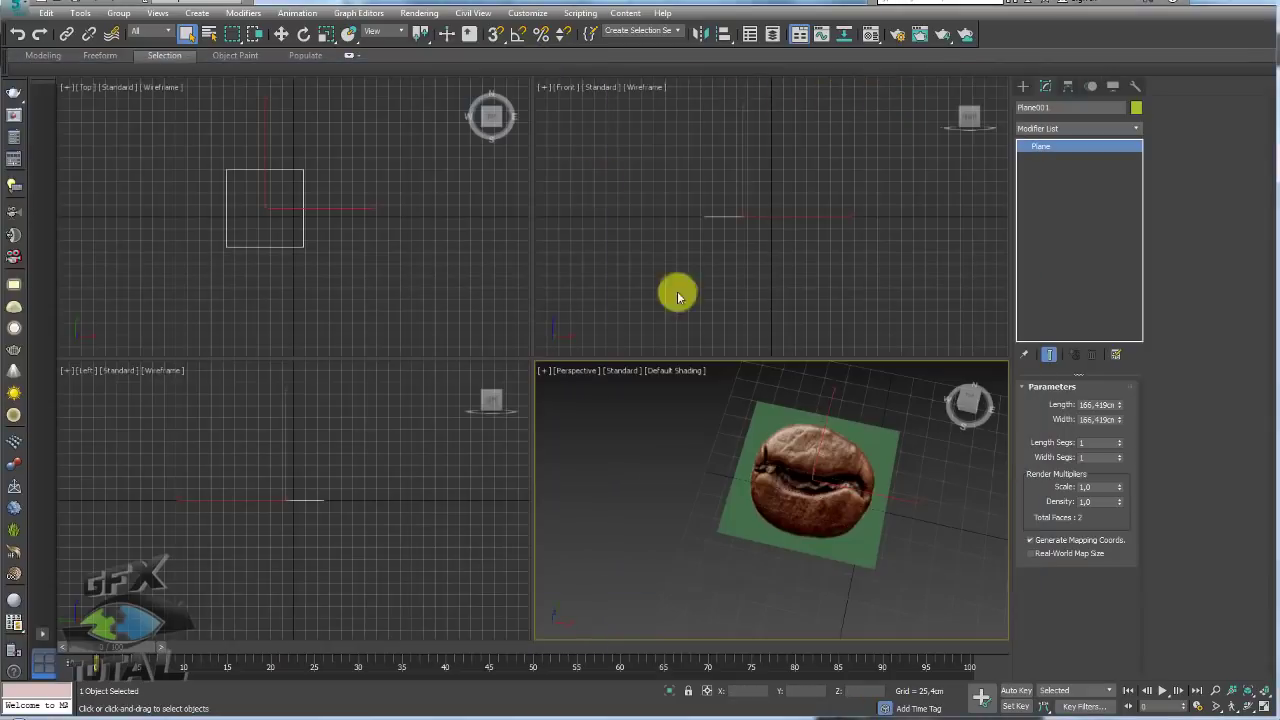
key("e")
key("r")
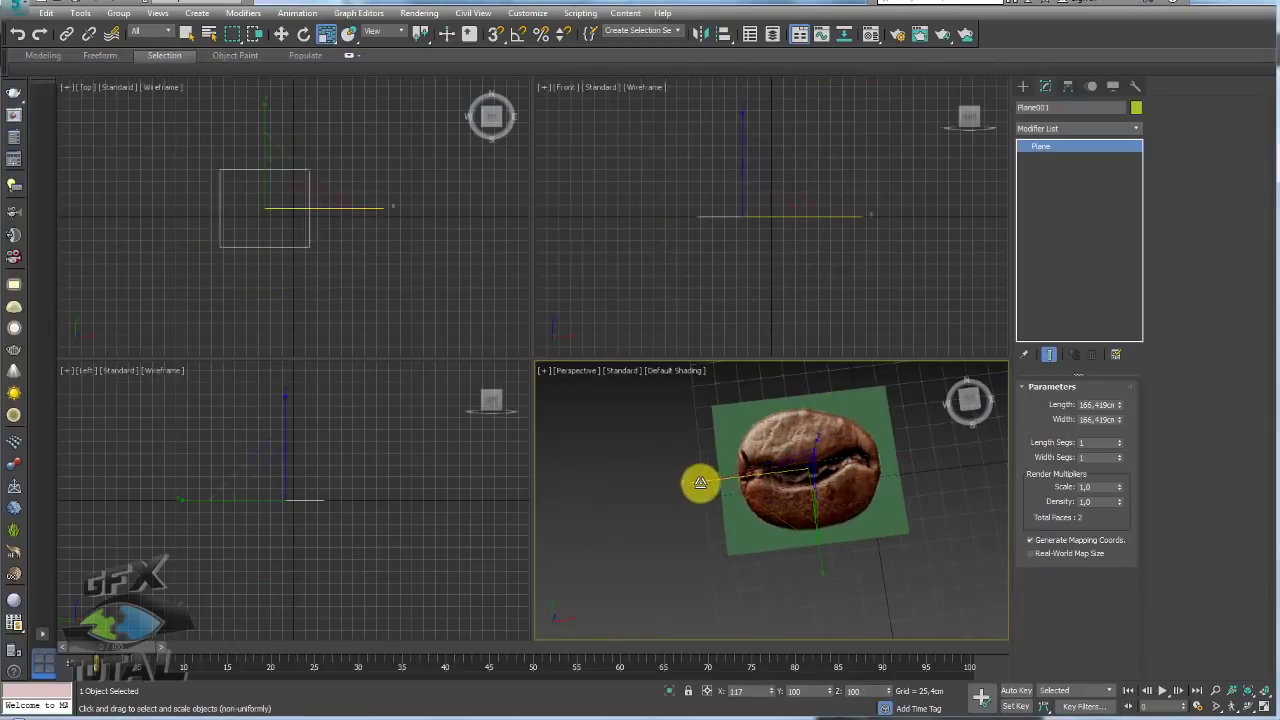
left_click_drag(729, 489, 686, 480)
left_click(1264, 706)
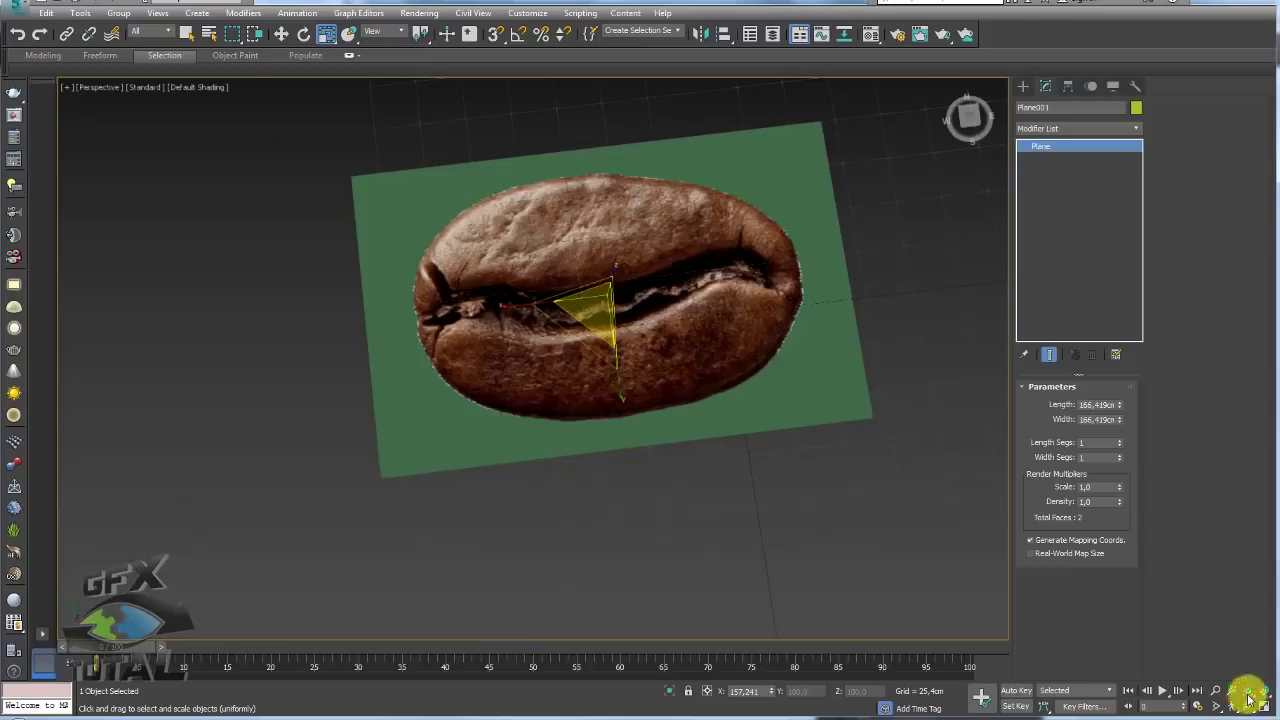
mouse_move(1000, 520)
middle_mouse_down("alt")
mouse_move(752, 409)
mouse_move(884, 439)
mouse_move(780, 468)
middle_mouse_up("alt")
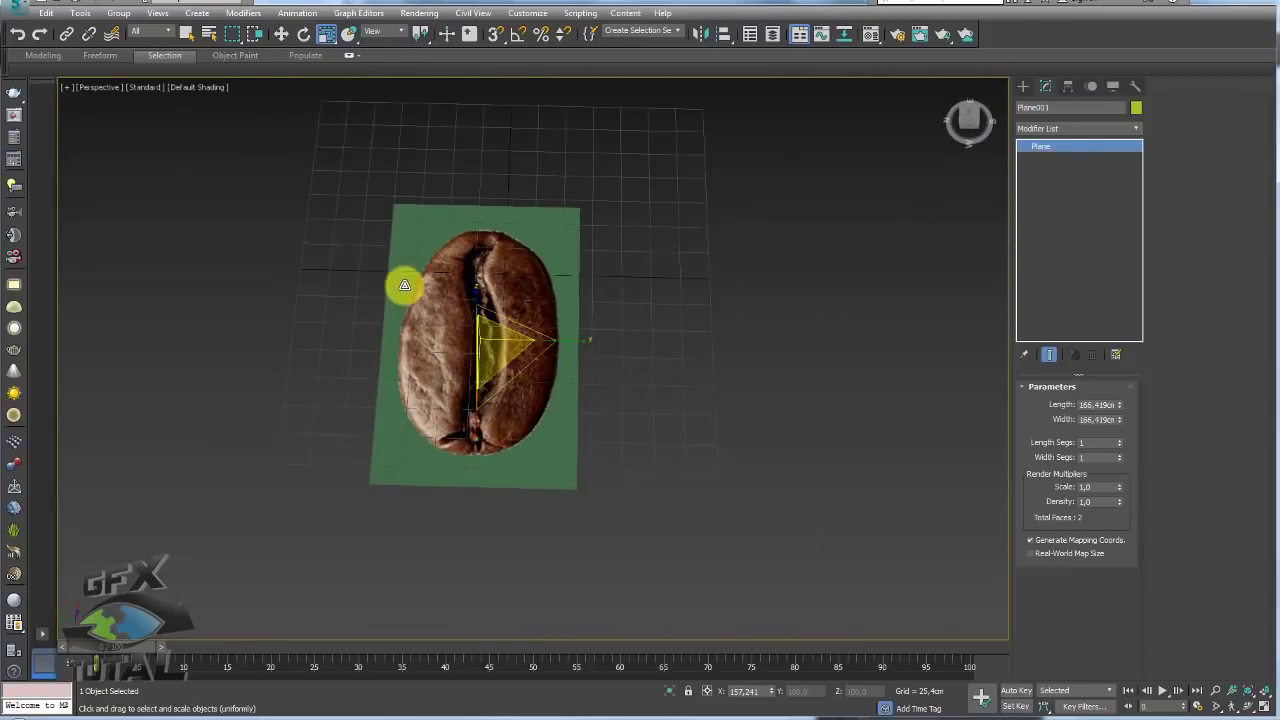
left_click(1023, 86)
Draw a box beside the bean plane and turn on Edged Faces
left_click(1058, 174)
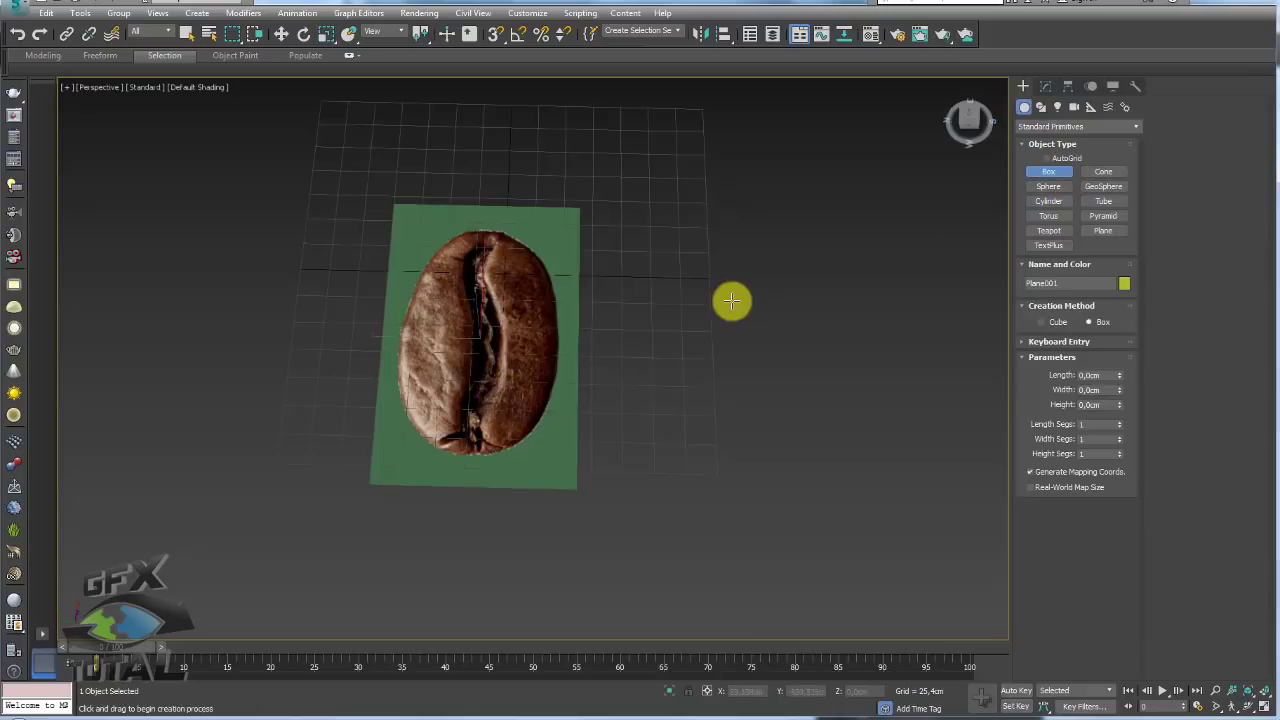
left_click_drag(623, 242, 791, 477)
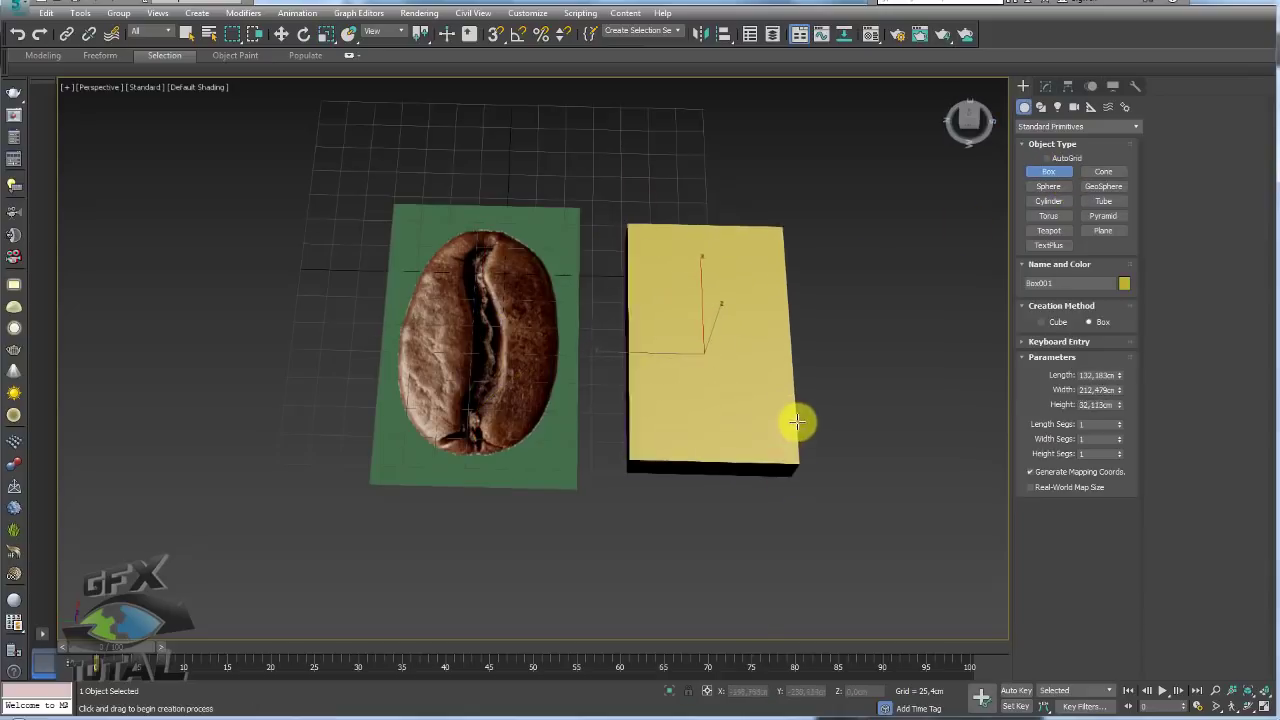
mouse_move(814, 368)
middle_mouse_down("alt")
mouse_move(803, 323)
mouse_move(809, 354)
mouse_move(759, 381)
mouse_move(740, 374)
mouse_move(769, 377)
mouse_move(745, 390)
middle_mouse_up("alt")
key("F4")
Add a TurboSmooth modifier at 1 iteration to Box001
left_click(1045, 87)
key("r")
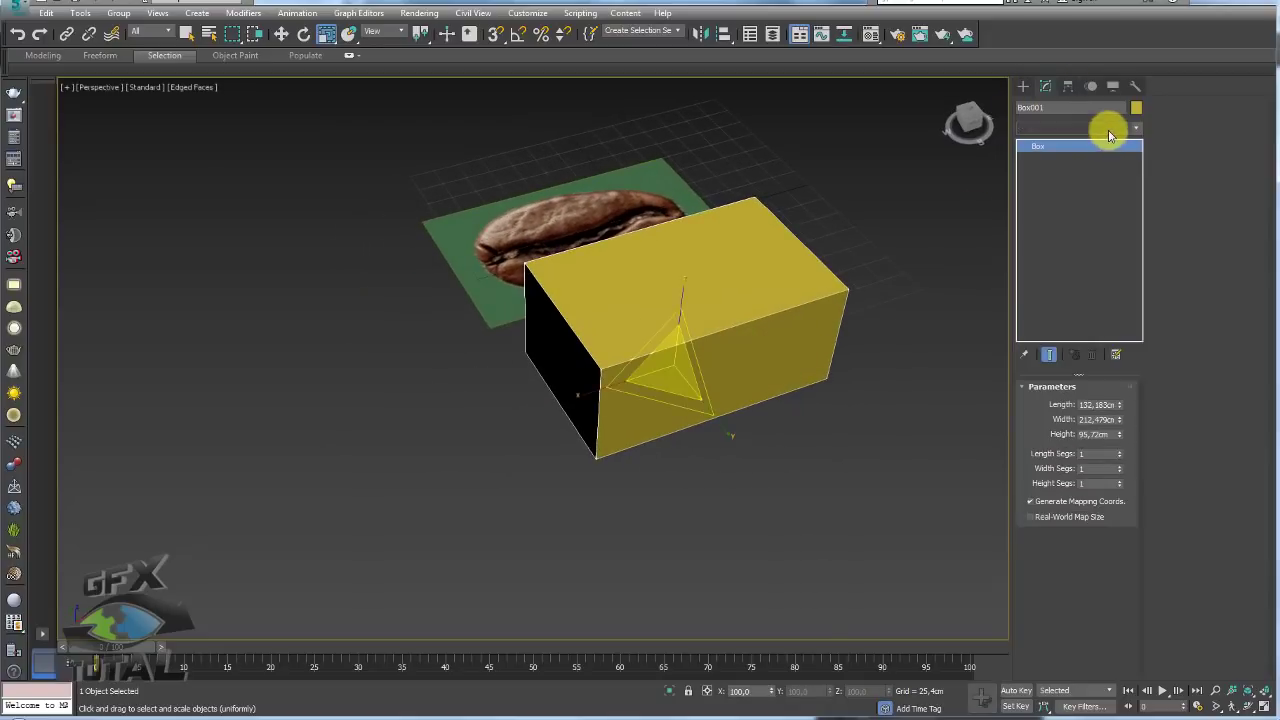
left_click(1108, 135)
left_click_drag(1137, 137, 1129, 586)
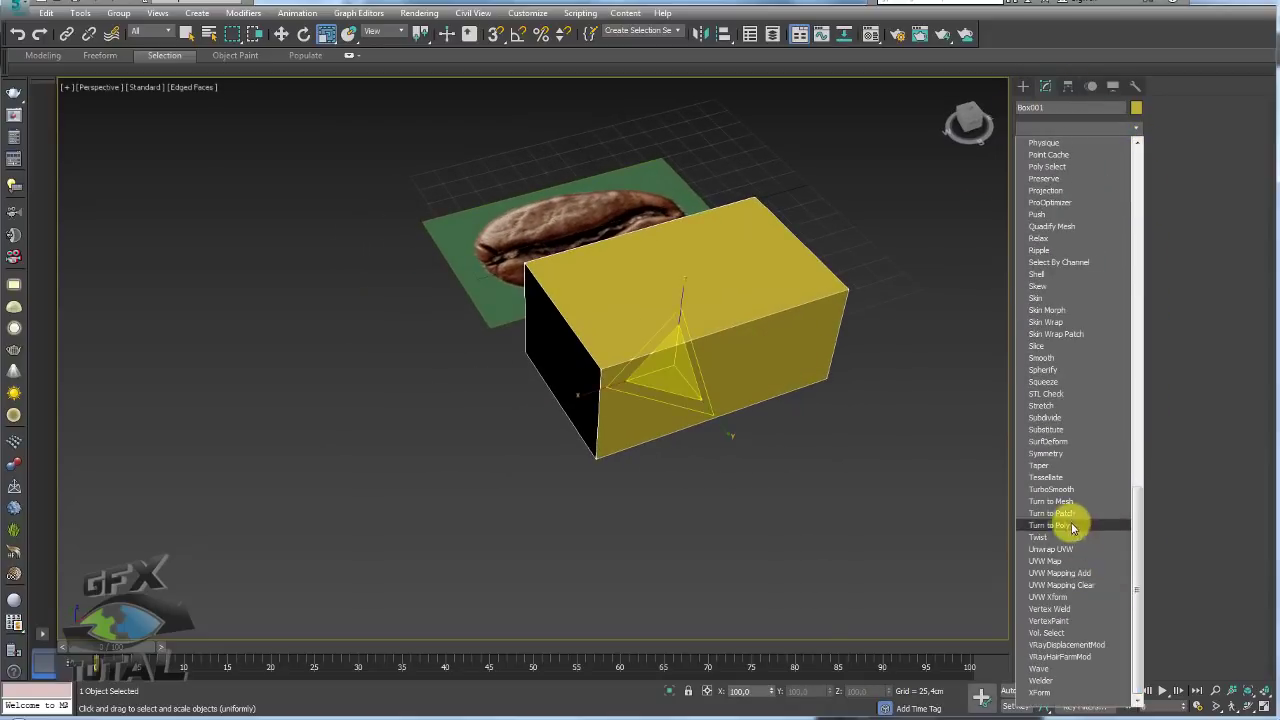
left_click(1071, 490)
mouse_move(787, 392)
middle_mouse_down("alt")
mouse_move(876, 451)
mouse_move(893, 397)
mouse_move(868, 388)
mouse_move(874, 408)
mouse_move(838, 421)
middle_mouse_up("alt")
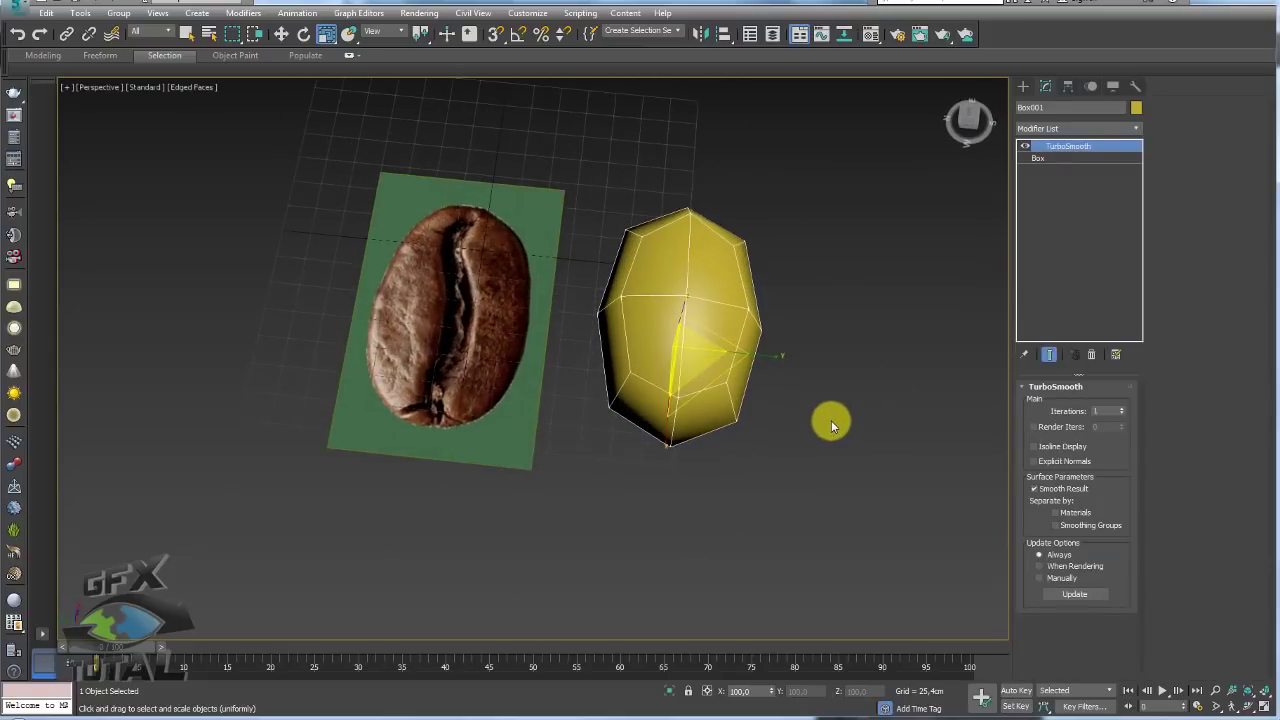
Convert Box001 to Editable Poly, detach its right half's 12 polygons and move them right
right_click(646, 285)
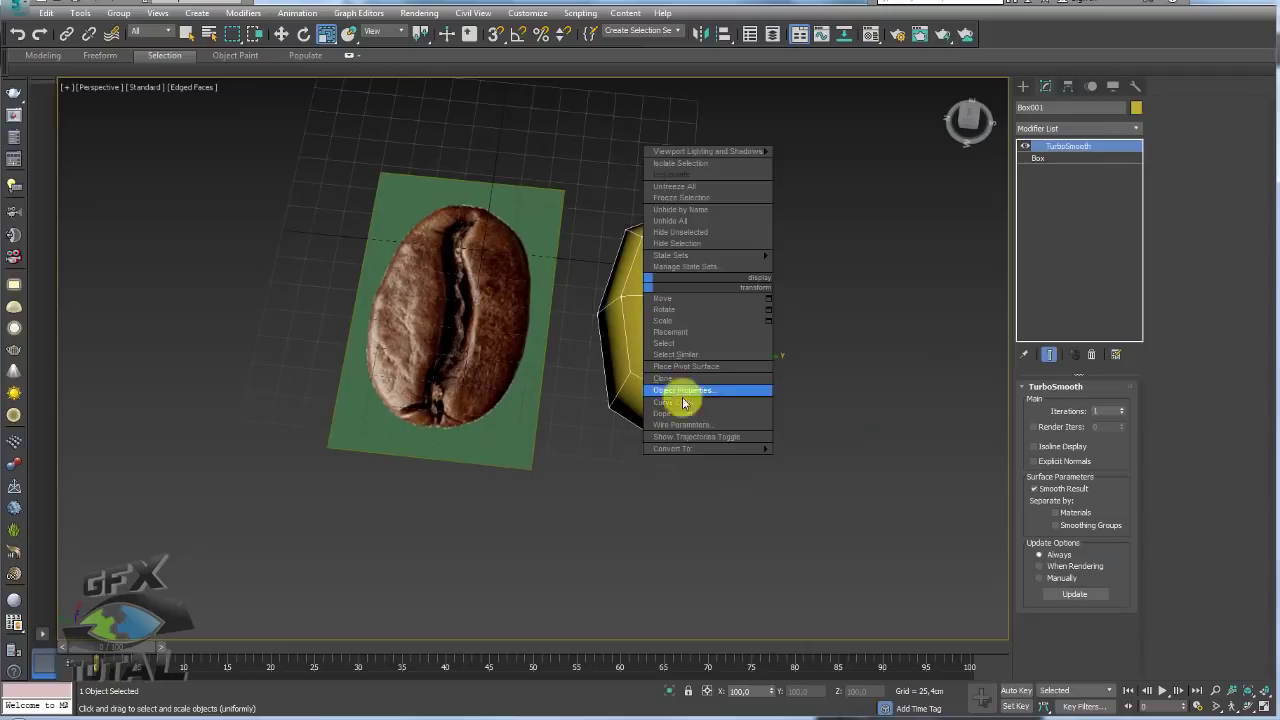
left_click(806, 457)
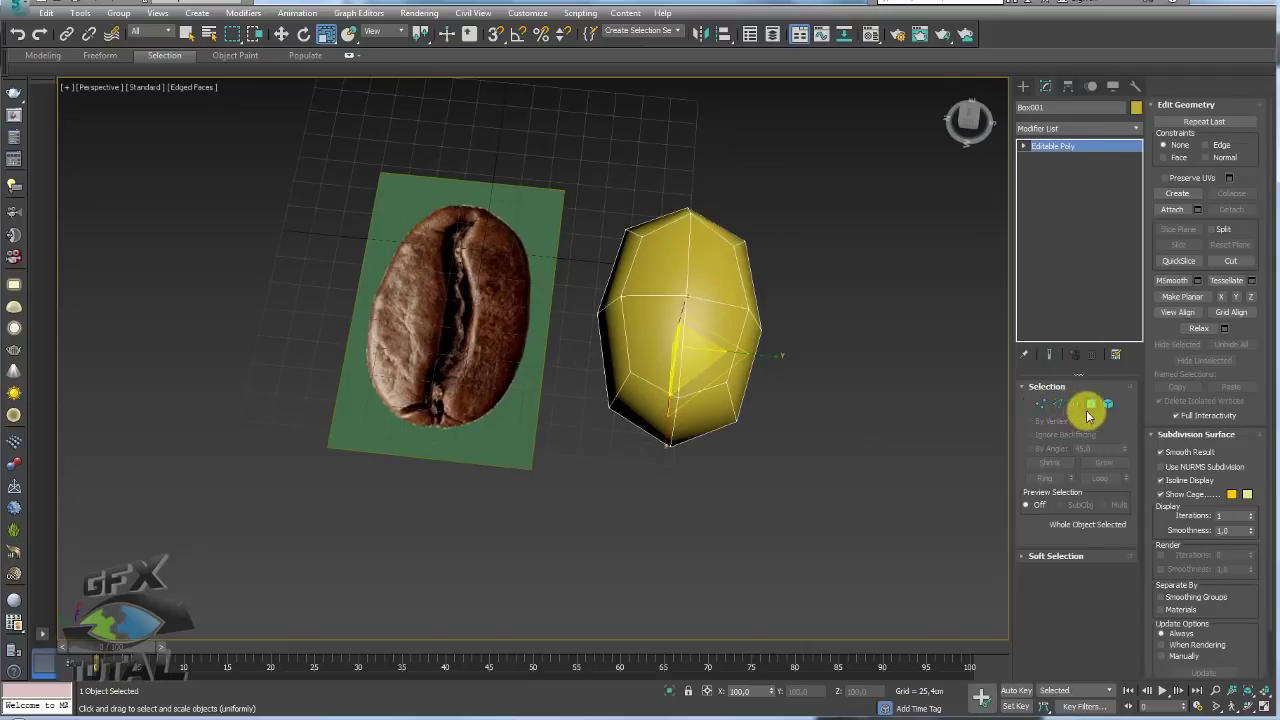
left_click(1091, 404)
left_click_drag(858, 158, 740, 460)
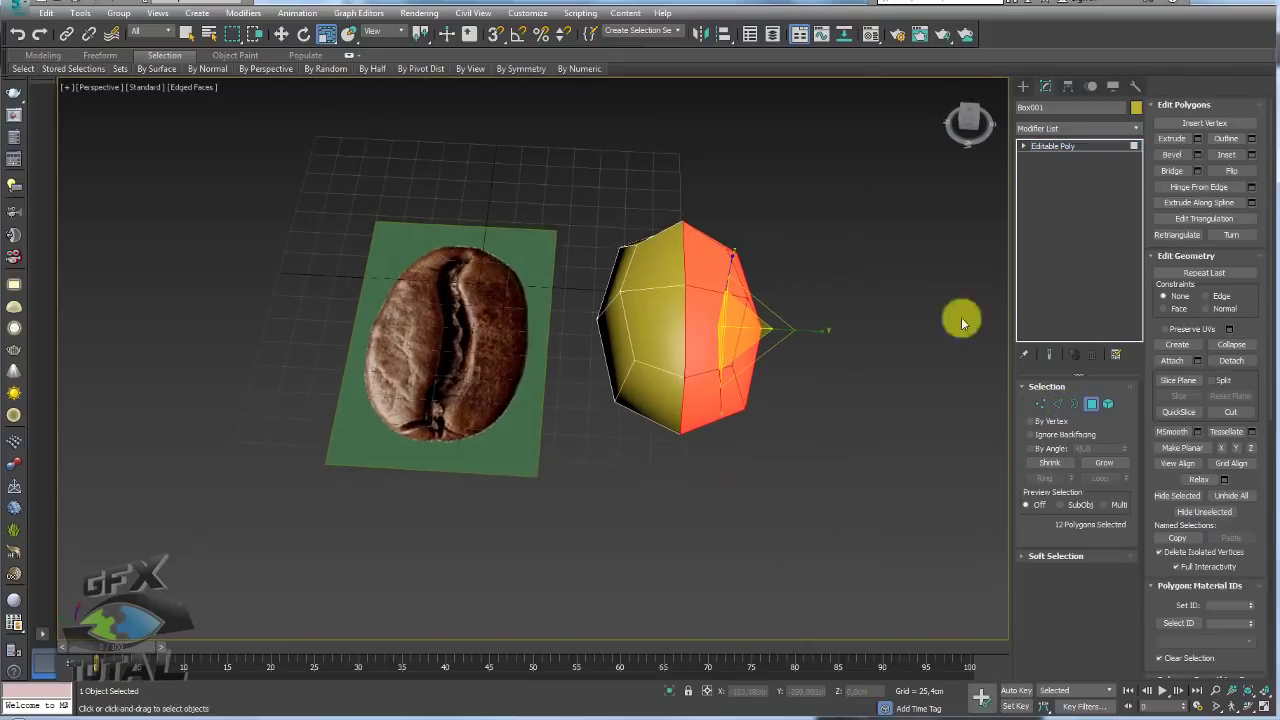
left_click(1234, 361)
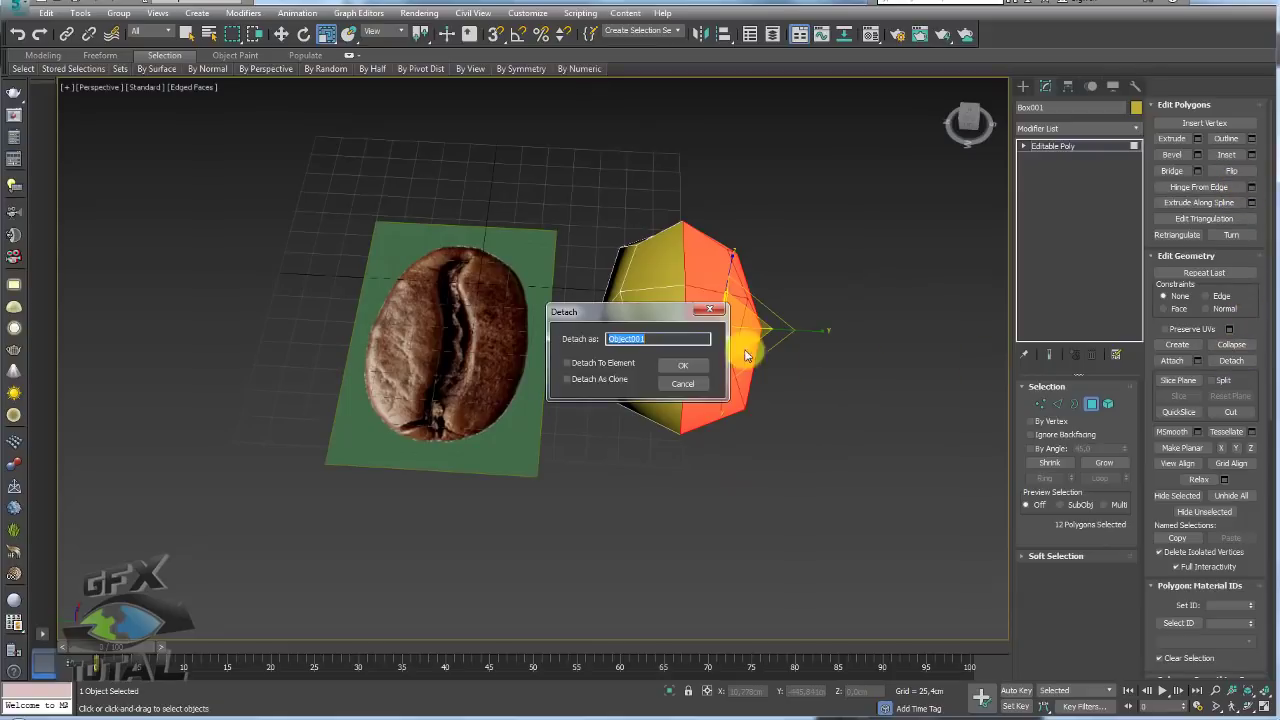
left_click(683, 365)
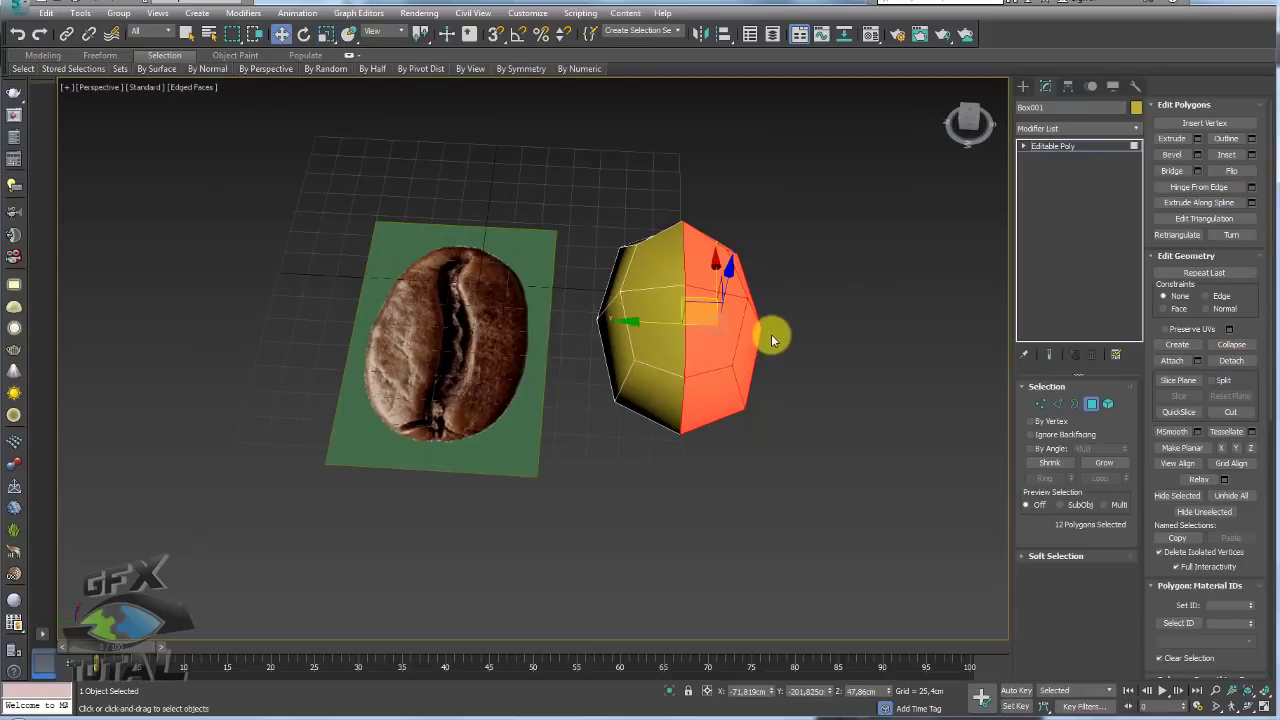
key("w")
left_click_drag(672, 322, 717, 326)
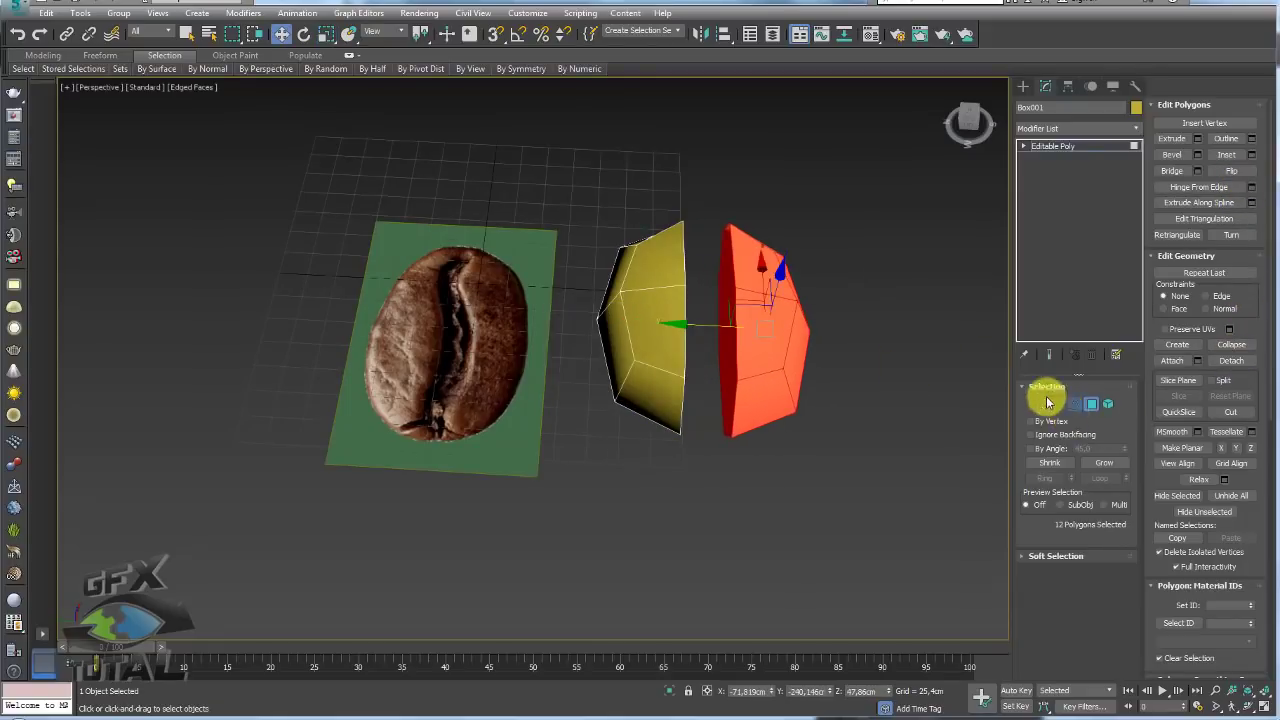
Bridge the open borders to rejoin the two halves into one closed shape
left_click(1074, 403)
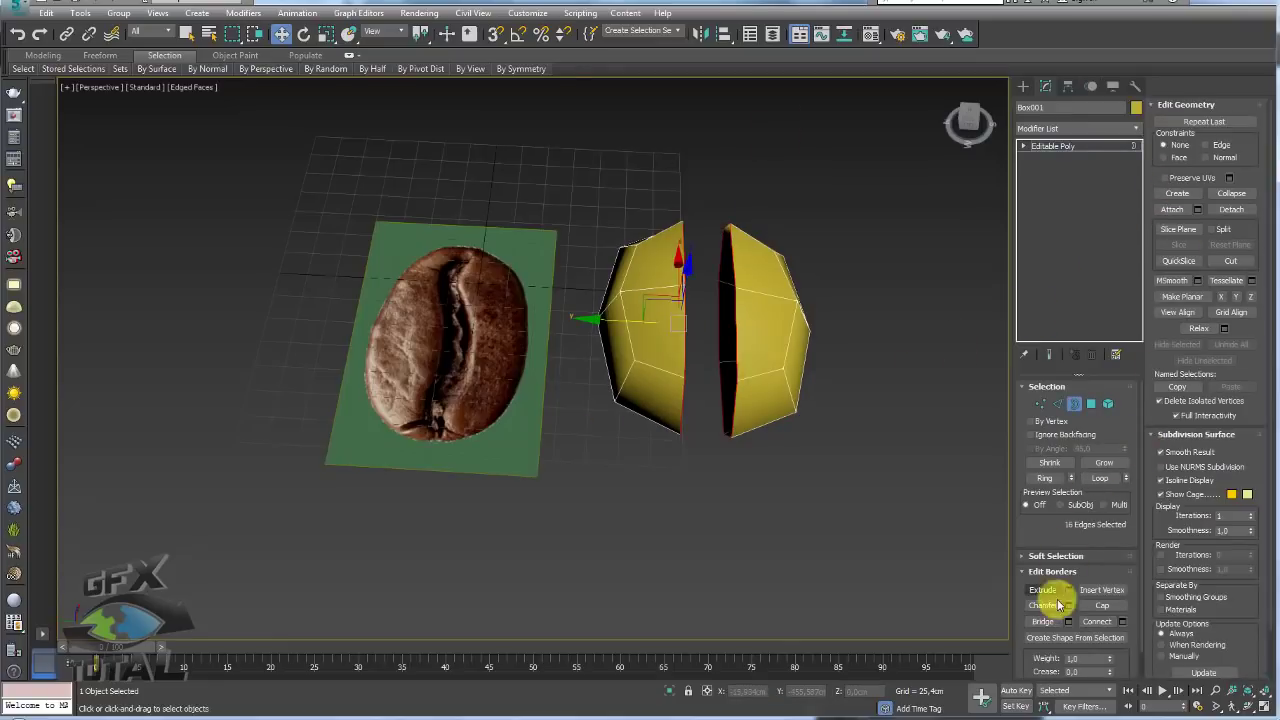
left_click(1042, 621)
mouse_move(756, 524)
middle_mouse_down("alt")
mouse_move(654, 437)
mouse_move(734, 337)
mouse_move(763, 431)
mouse_move(743, 506)
middle_mouse_up("alt")
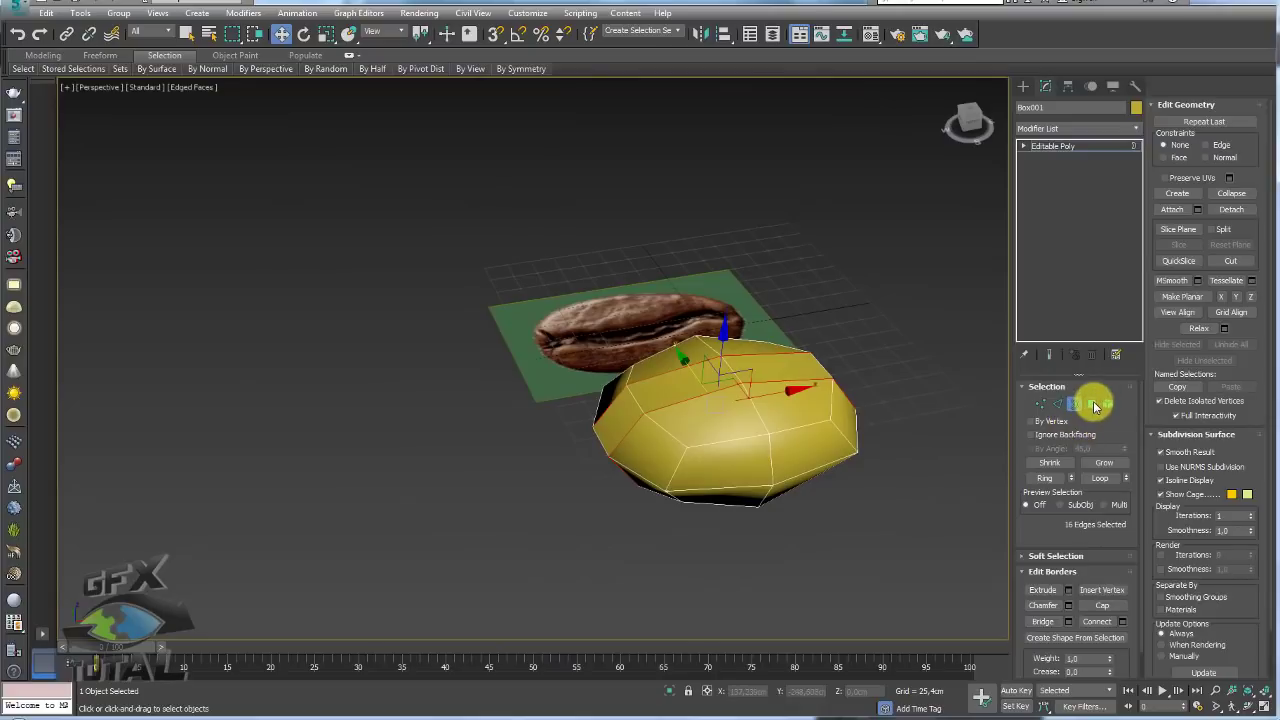
left_click(1093, 404)
mouse_move(790, 470)
middle_mouse_down("alt")
mouse_move(803, 429)
mouse_move(791, 337)
middle_mouse_up("alt")
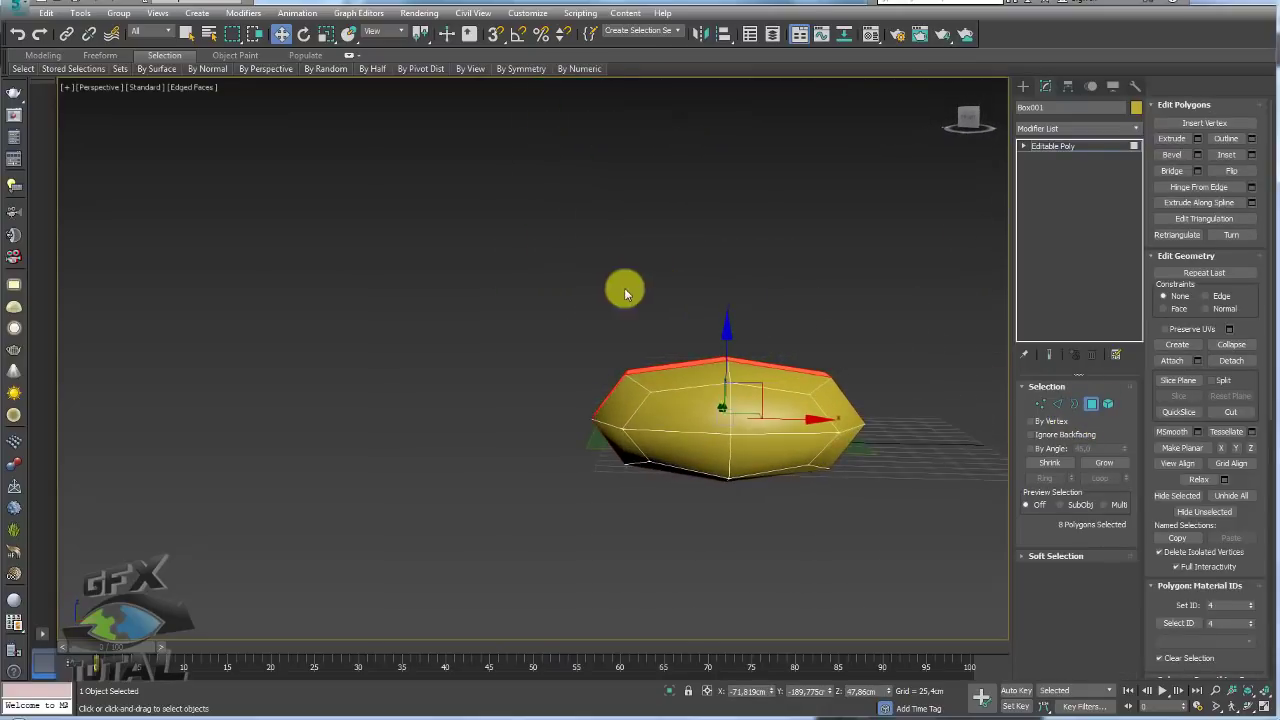
left_click_drag(915, 397, 923, 422)
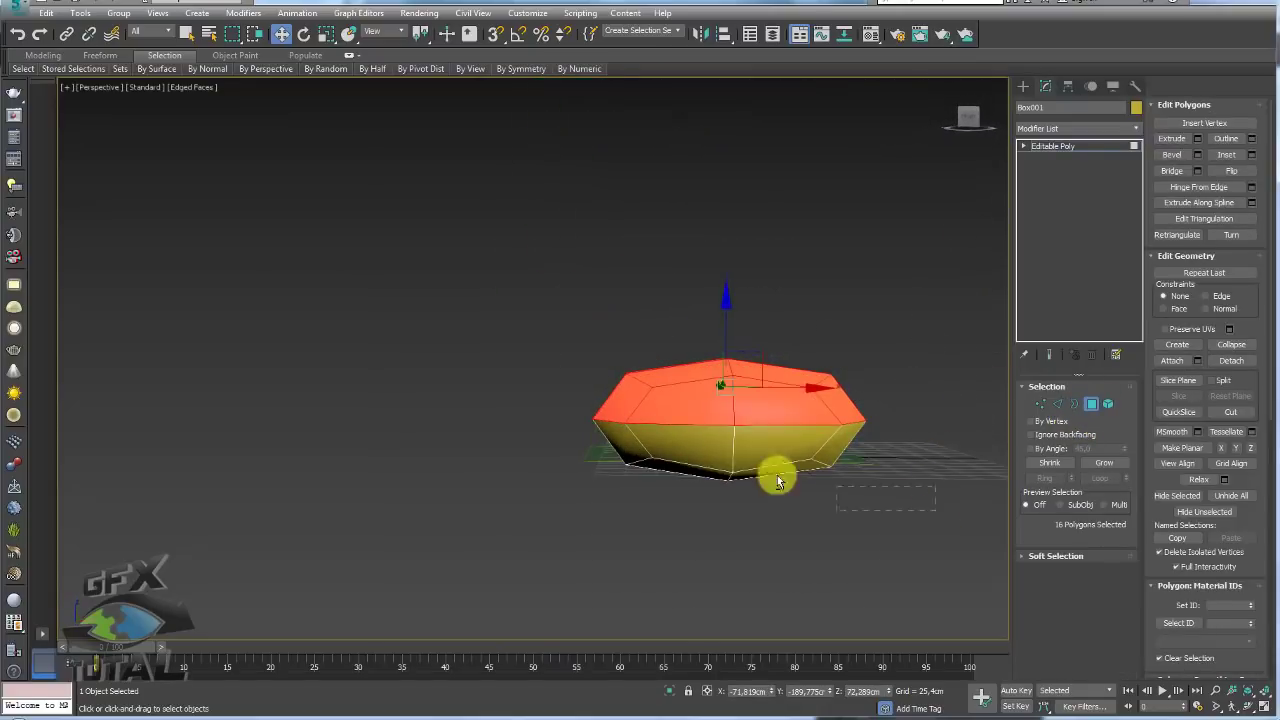
left_click_drag(511, 414, 511, 414, "alt")
mouse_move(729, 214)
middle_mouse_down("alt")
mouse_move(729, 529)
mouse_move(840, 364)
mouse_move(777, 415)
middle_mouse_up("alt")
mouse_move(689, 414)
middle_mouse_down("alt")
mouse_move(789, 411)
mouse_move(882, 380)
middle_mouse_up("alt")
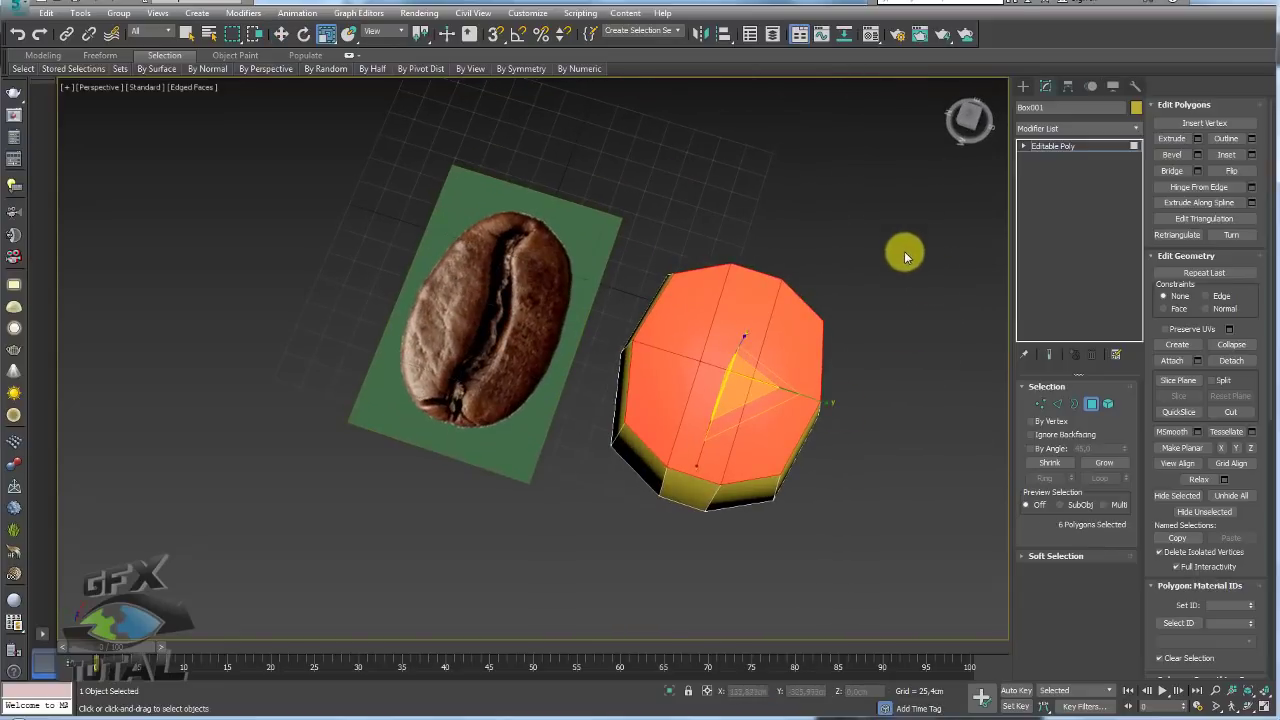
key("ctrl+a")
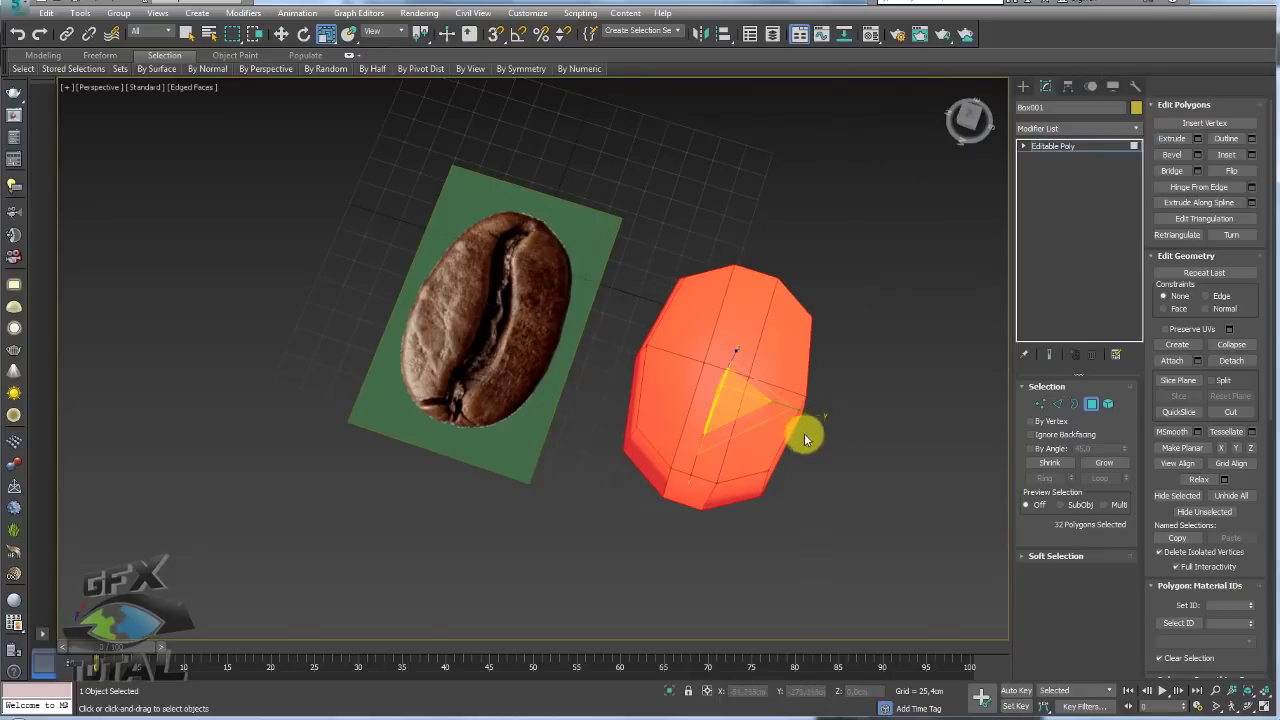
mouse_move(806, 434)
middle_mouse_down("alt")
mouse_move(829, 534)
mouse_move(645, 425)
middle_mouse_up("alt")
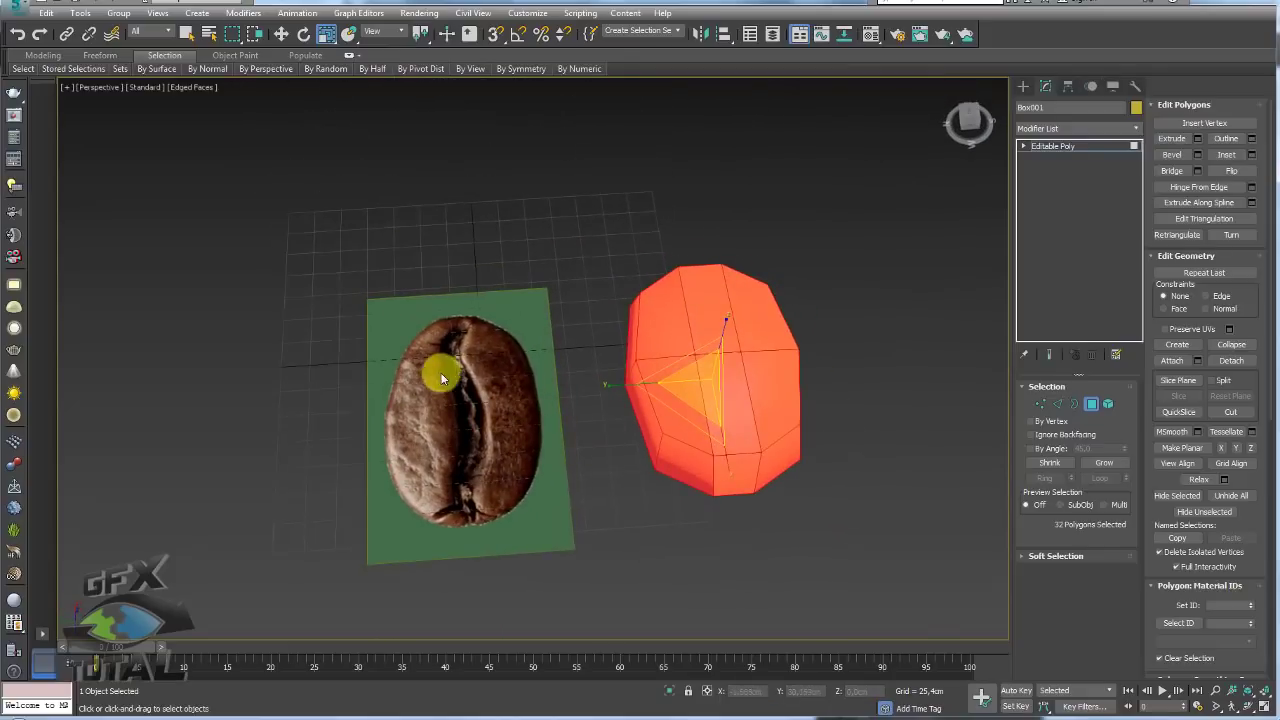
mouse_move(468, 447)
middle_mouse_down("alt")
mouse_move(577, 408)
mouse_move(613, 436)
middle_mouse_up("alt")
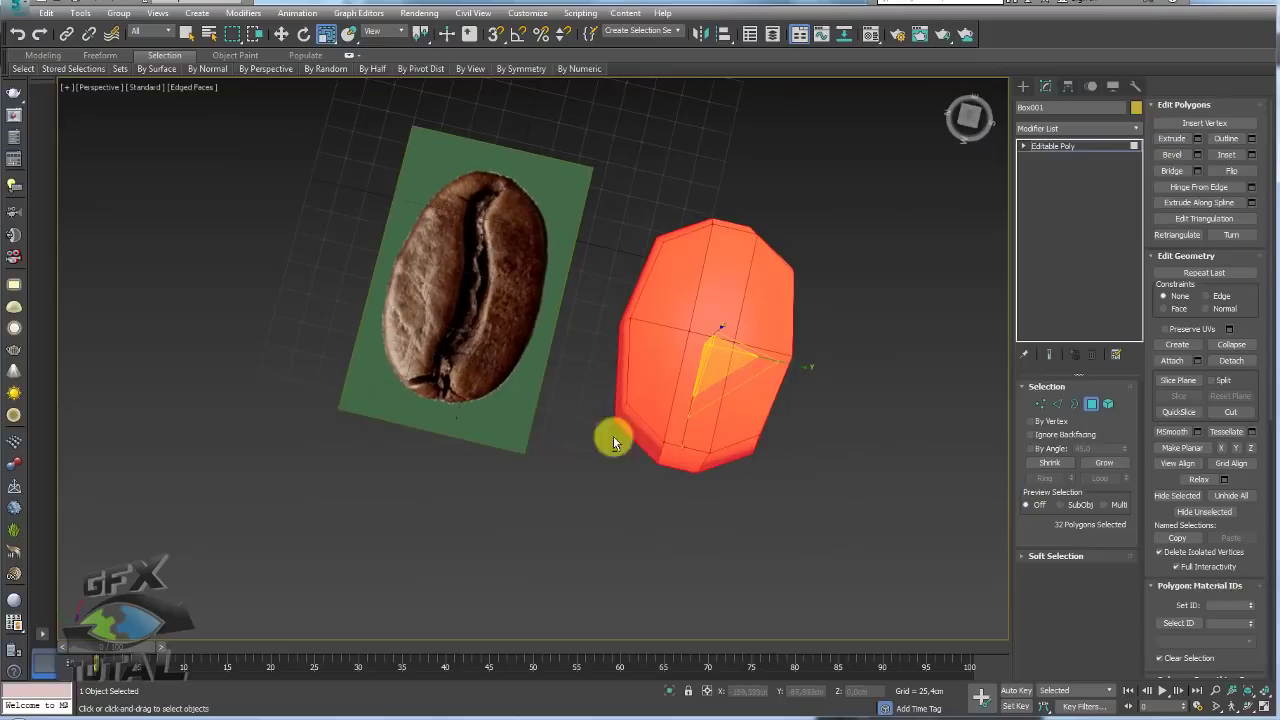
Connect the vertical edges to add horizontal edge loops around the bean
left_click(1058, 403)
middle_click_drag(814, 366, 871, 389, "alt")
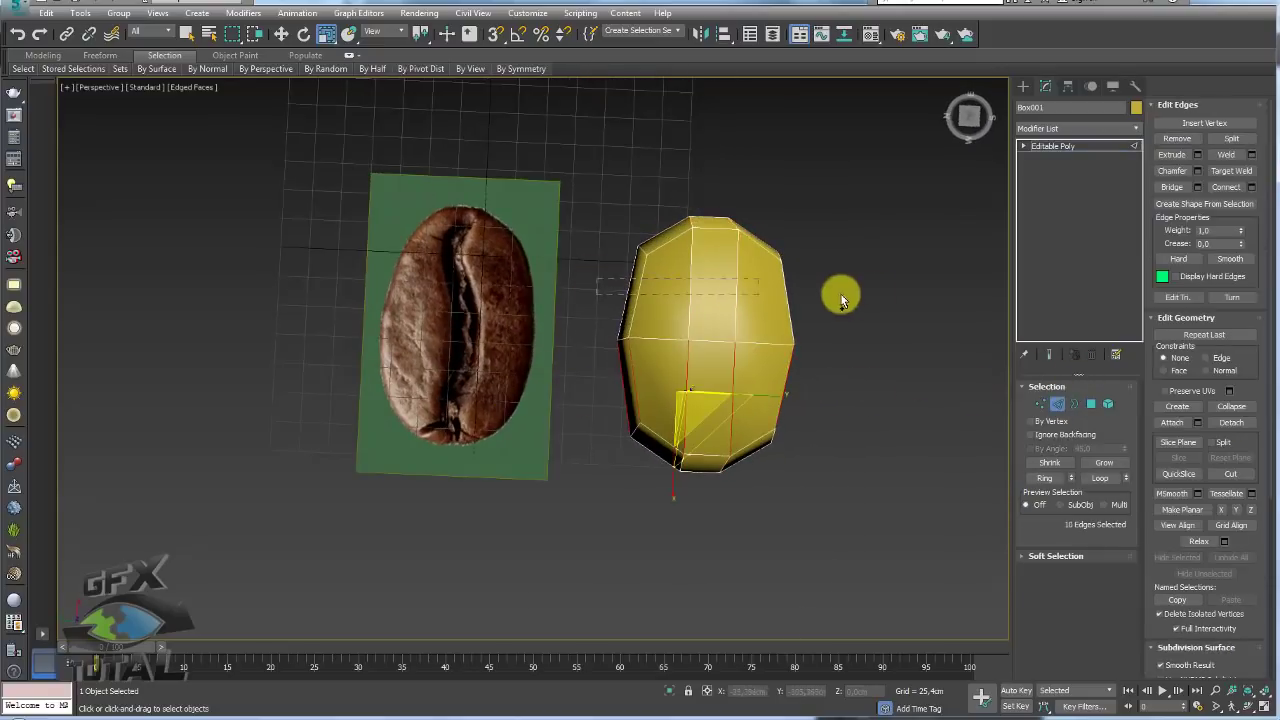
left_click_drag(840, 298, 860, 290, "ctrl")
left_click(1226, 188)
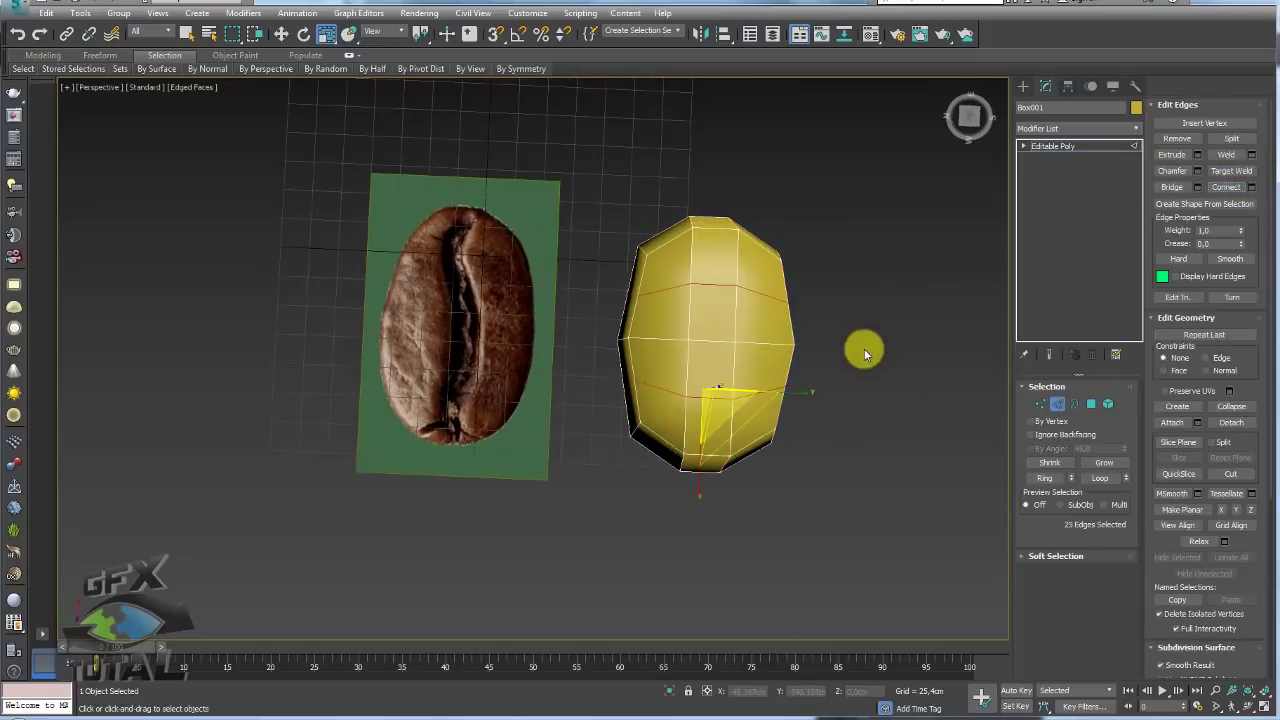
left_click(808, 395, "ctrl")
middle_click_drag(808, 395, 934, 348, "alt")
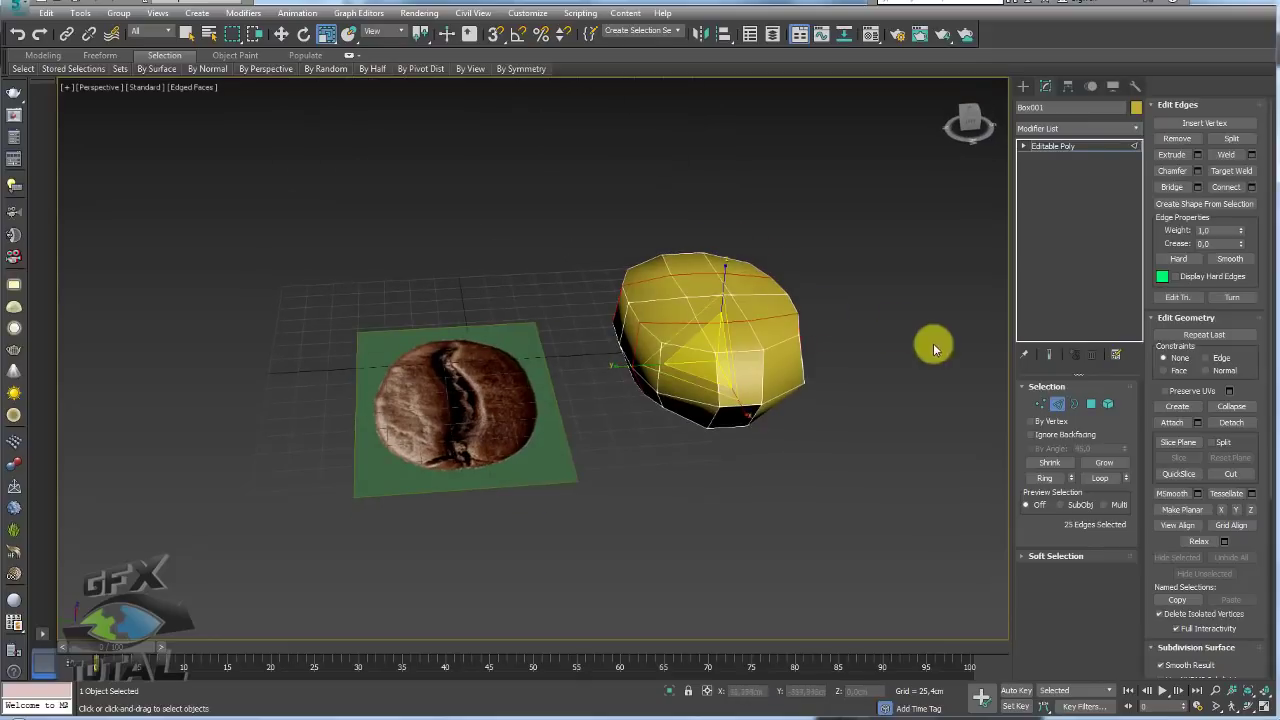
Select the middle column of polygons from bottom to top for the groove
left_click(1090, 403, "ctrl")
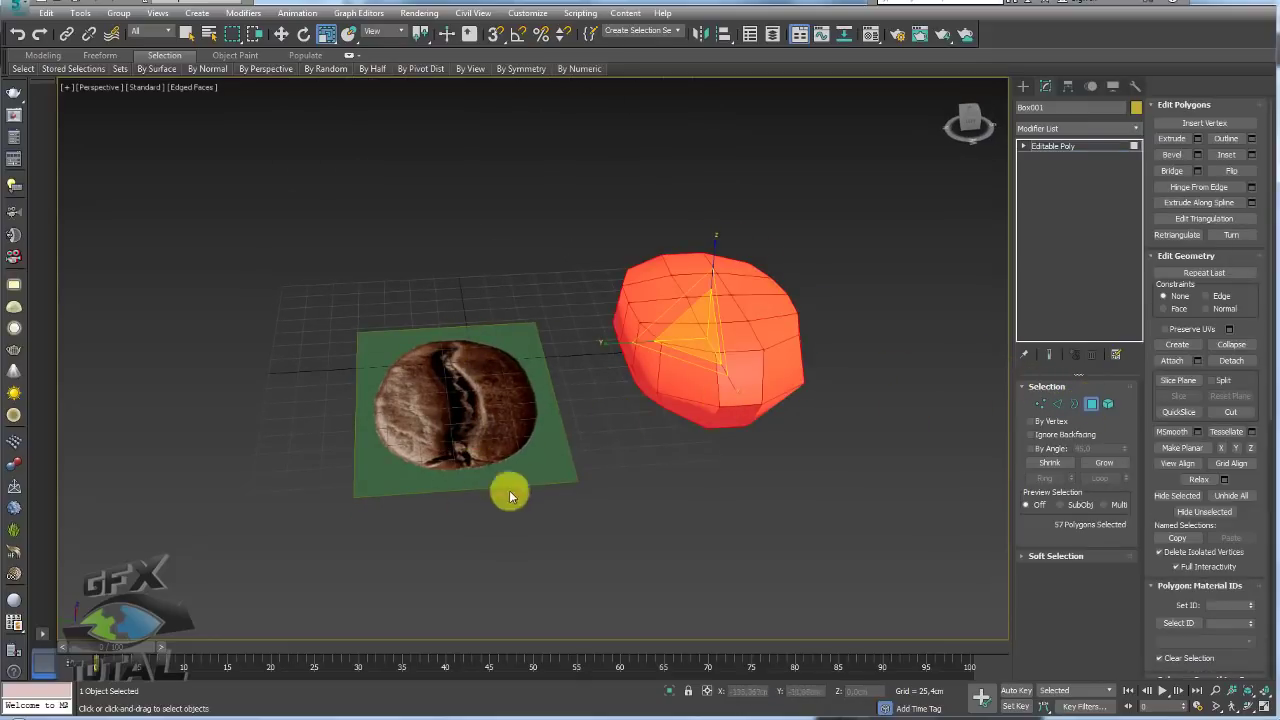
mouse_move(509, 496)
middle_mouse_down("alt")
mouse_move(663, 414)
mouse_move(737, 334)
mouse_move(722, 368)
mouse_move(737, 354)
middle_mouse_up("alt")
left_click(714, 371)
left_click(711, 343, "ctrl")
left_click(699, 296, "ctrl")
left_click(700, 250, "ctrl")
scroll(760, 357, "up", 3)
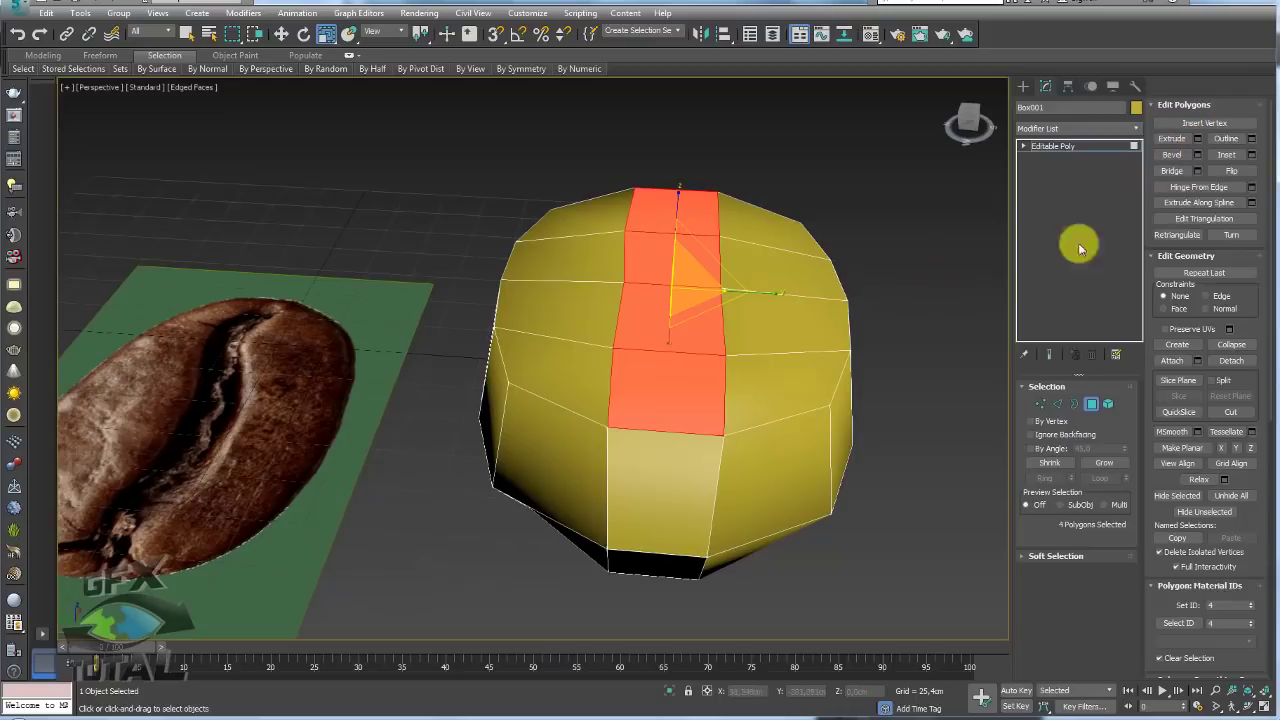
Complete the central polygon strip and extrude it inward by roughly -13 cm
left_click(657, 482, "ctrl")
mouse_move(657, 482)
middle_mouse_down("alt")
mouse_move(663, 457)
mouse_move(863, 428)
mouse_move(846, 457)
mouse_move(877, 309)
mouse_move(899, 289)
mouse_move(900, 243)
mouse_move(803, 327)
mouse_move(849, 260)
mouse_move(797, 391)
mouse_move(732, 436)
middle_mouse_up("alt")
left_click(873, 417, "ctrl")
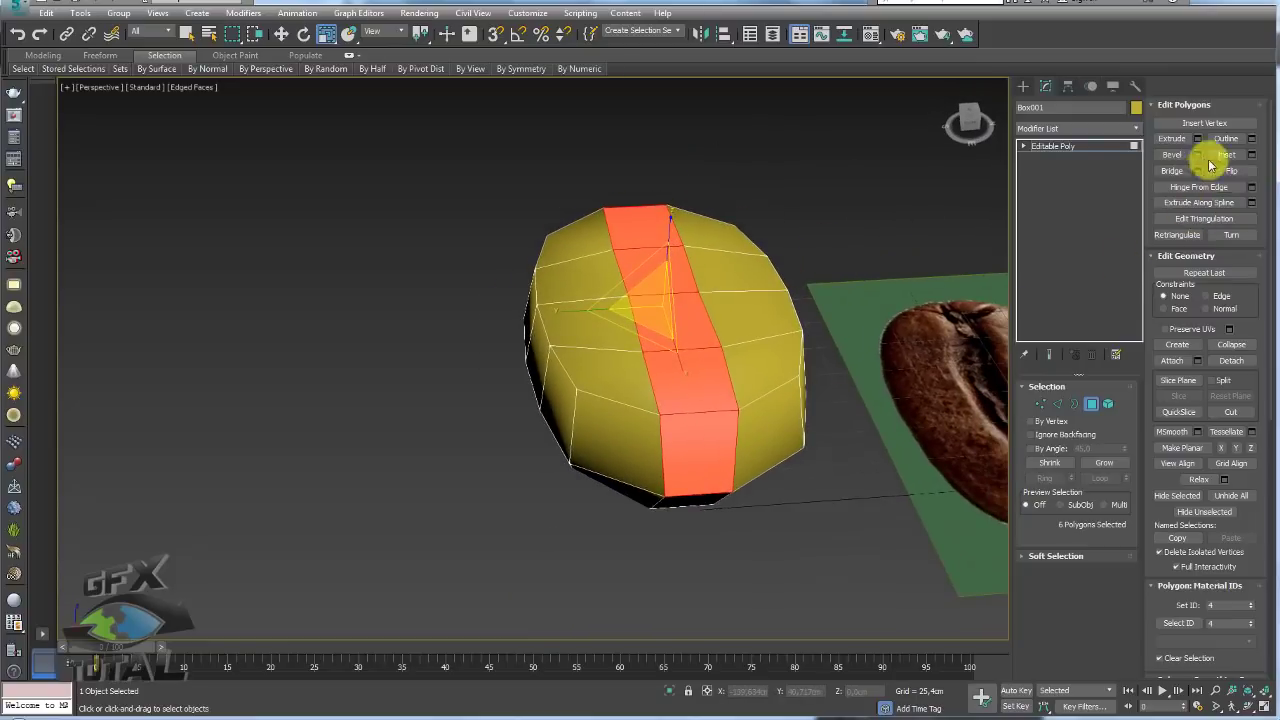
key("shift+e")
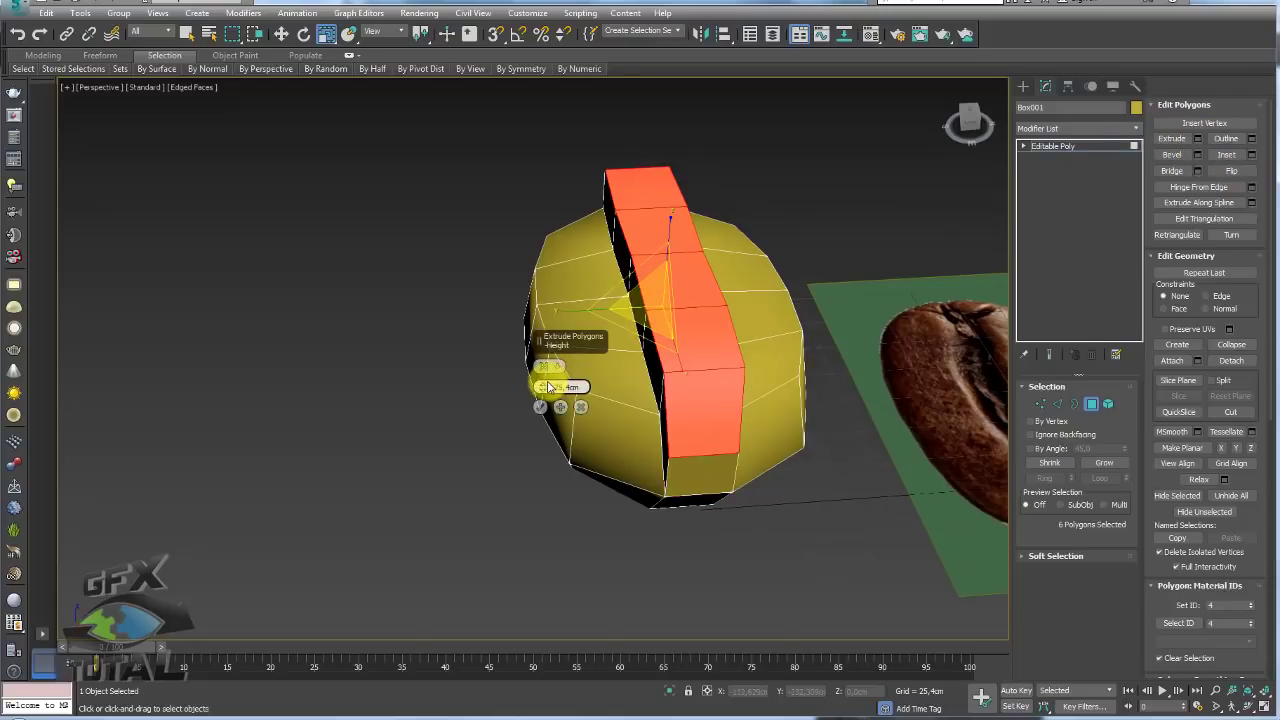
left_click_drag(542, 387, 543, 471)
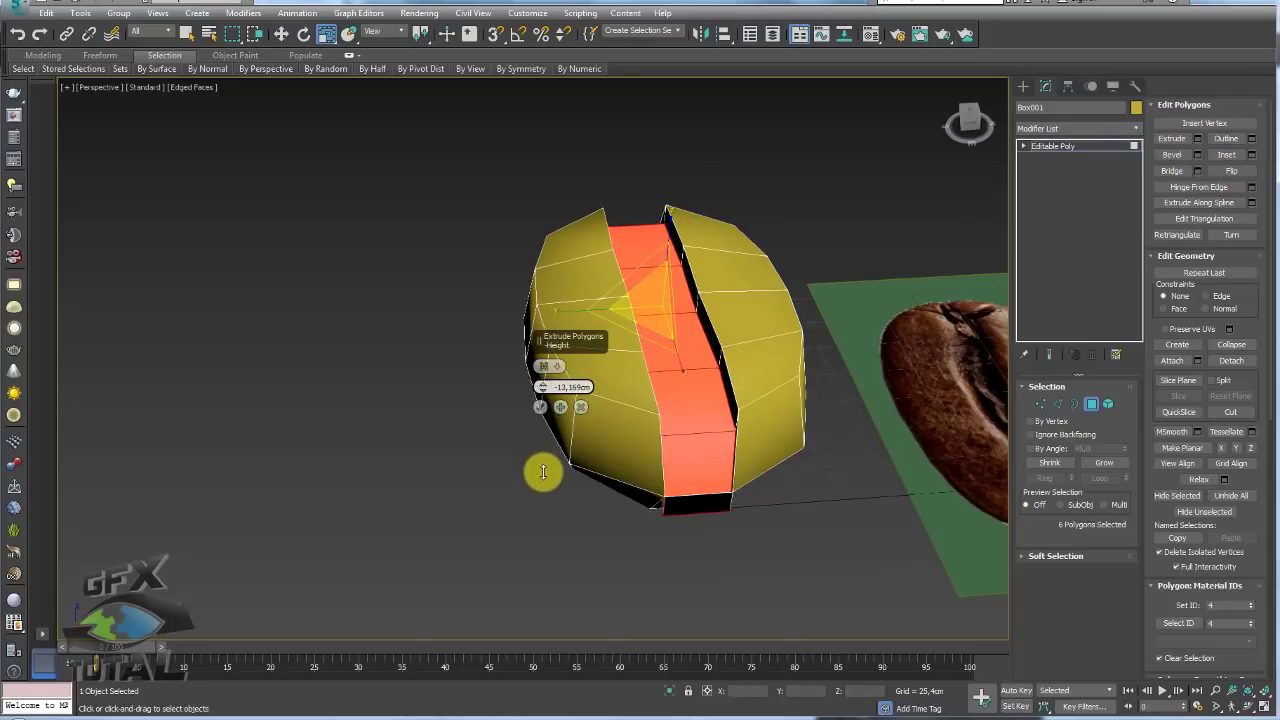
left_click(541, 407)
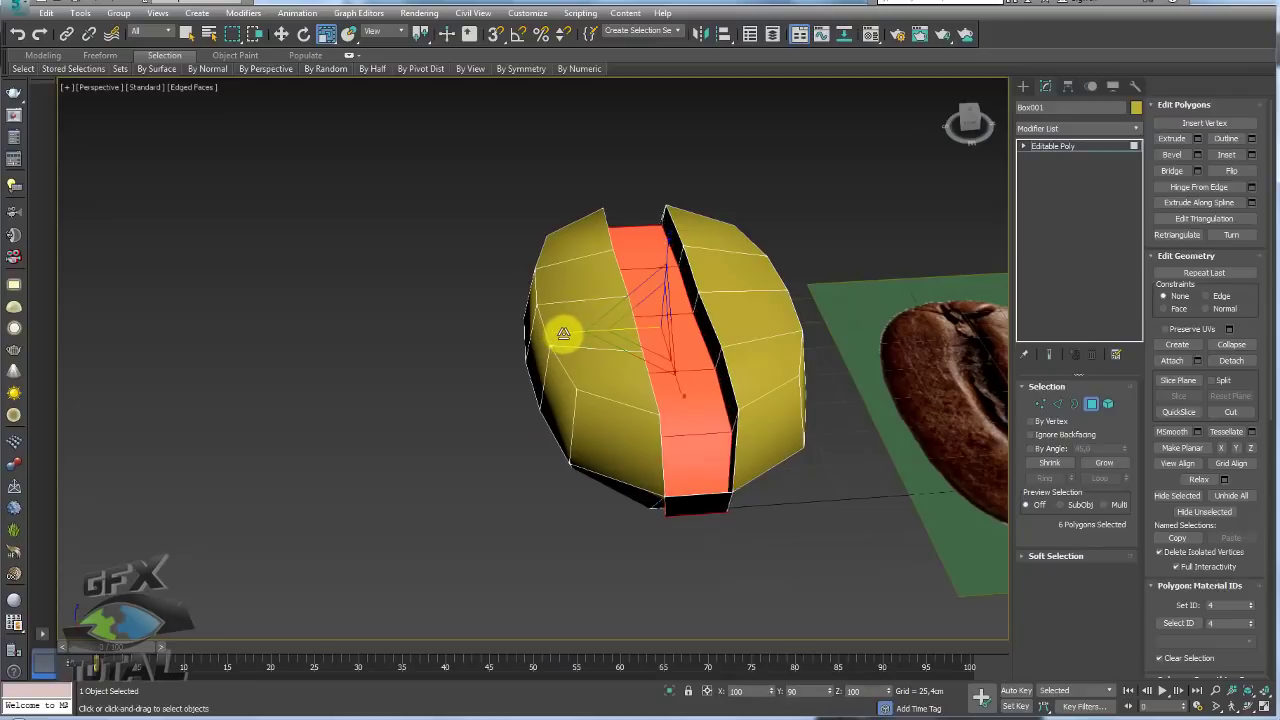
Scale the sunken strip narrower so it forms a thin vertical groove
left_click_drag(563, 334, 591, 334)
middle_click_drag(609, 343, 690, 395, "alt")
left_click_drag(690, 395, 714, 414)
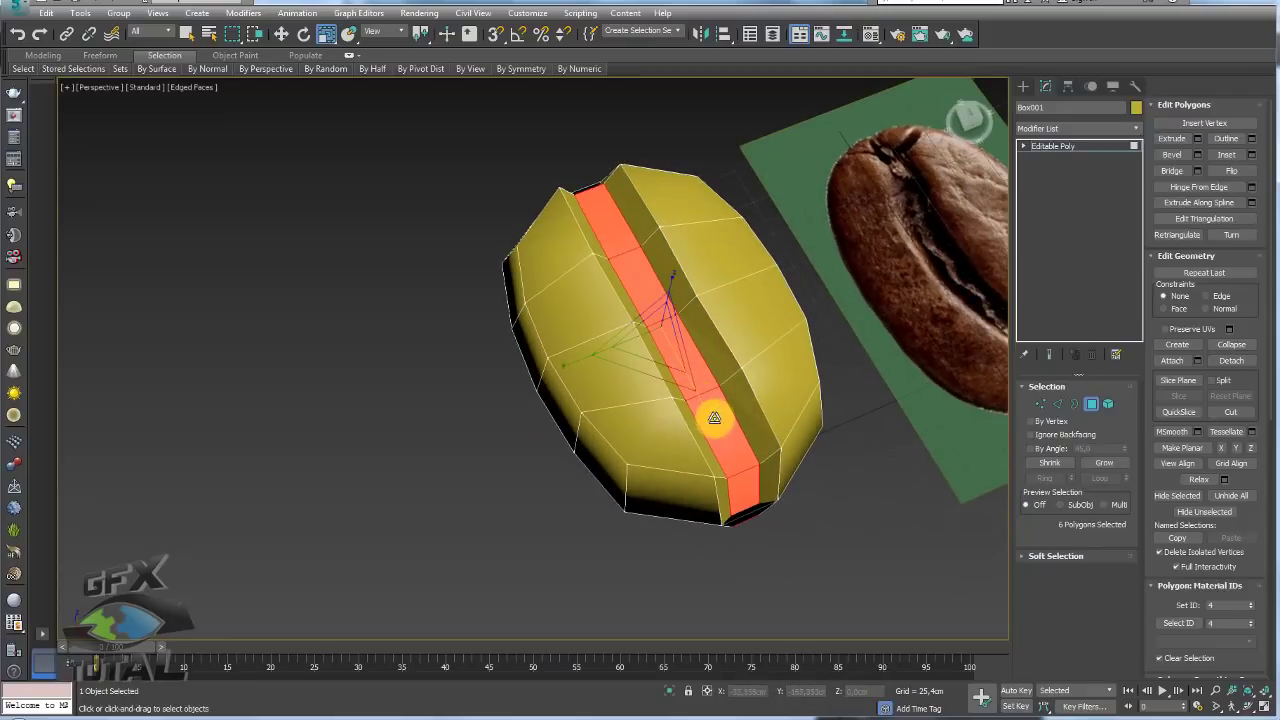
mouse_move(723, 420)
middle_mouse_down("alt")
mouse_move(908, 423)
mouse_move(757, 334)
middle_mouse_up("alt")
mouse_move(743, 407)
middle_mouse_down("alt")
mouse_move(663, 463)
mouse_move(686, 525)
middle_mouse_up("alt")
scroll(812, 436, "up", 4)
left_click(1063, 405)
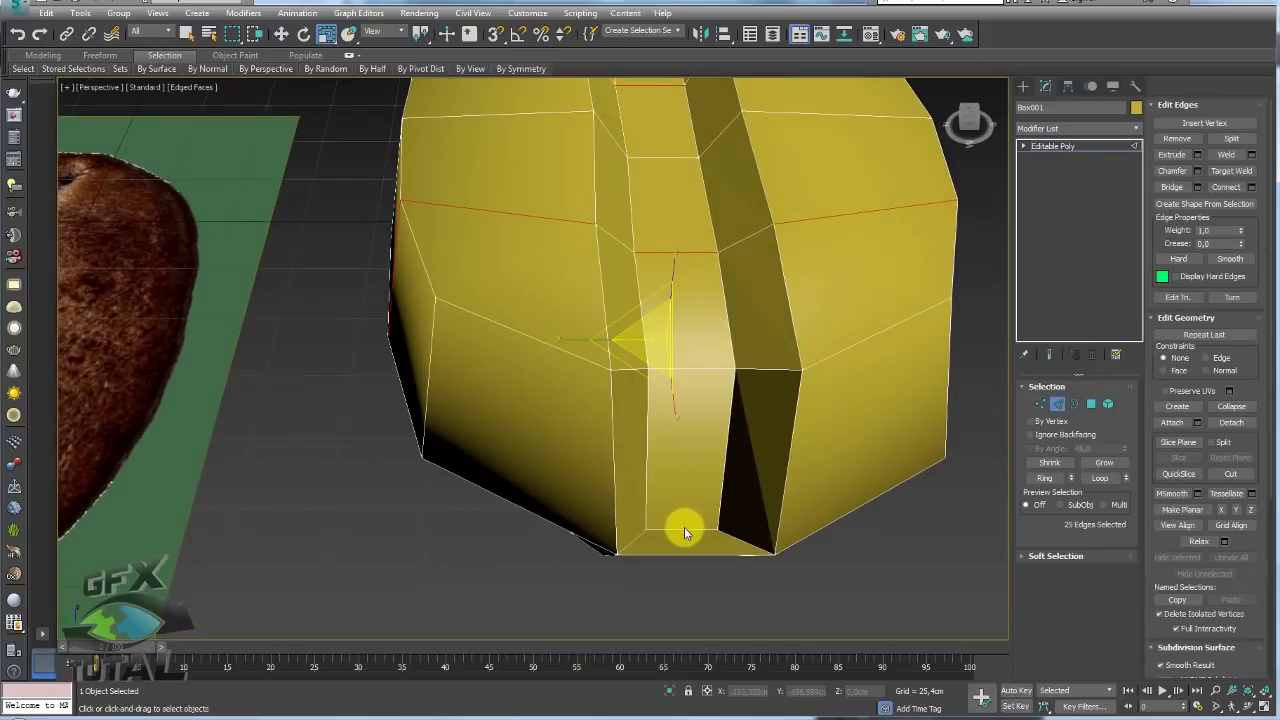
Select an edge inside the groove and inspect it from several angles
left_click(684, 527)
key("w")
scroll(684, 527, "down", 5)
middle_click_drag(729, 477, 680, 443, "alt")
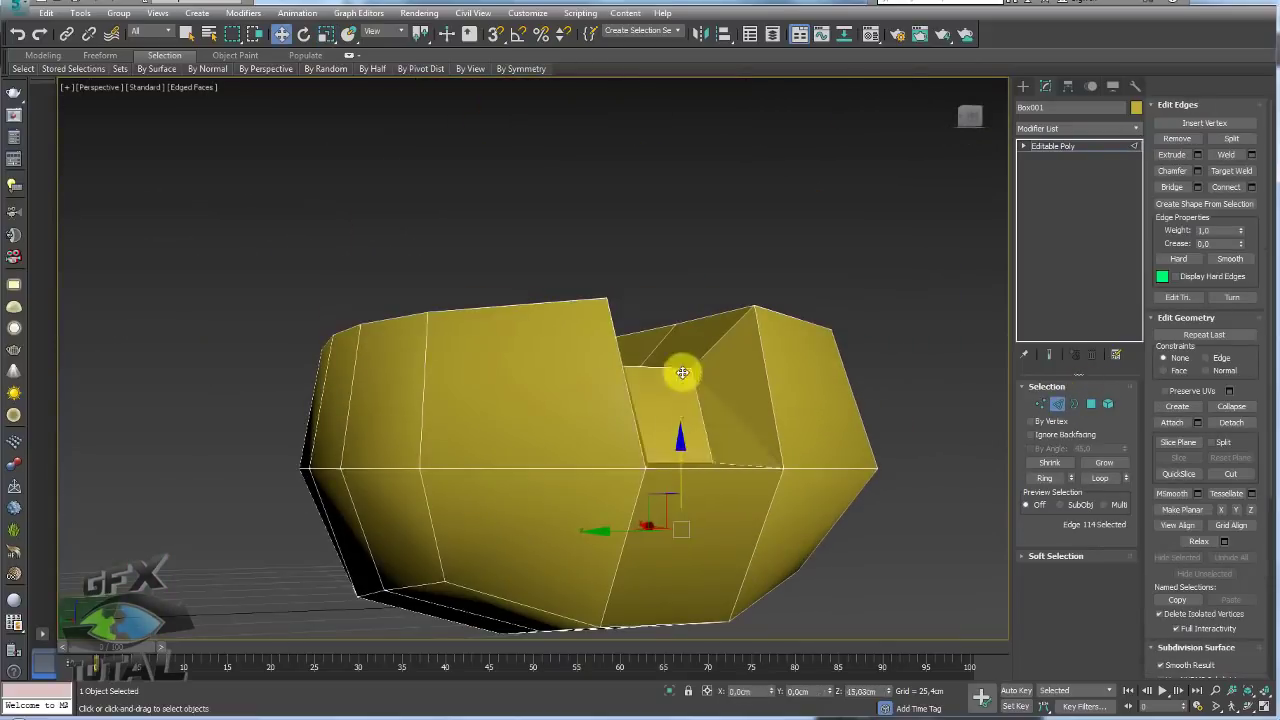
middle_click_drag(685, 372, 677, 434, "alt")
key("r")
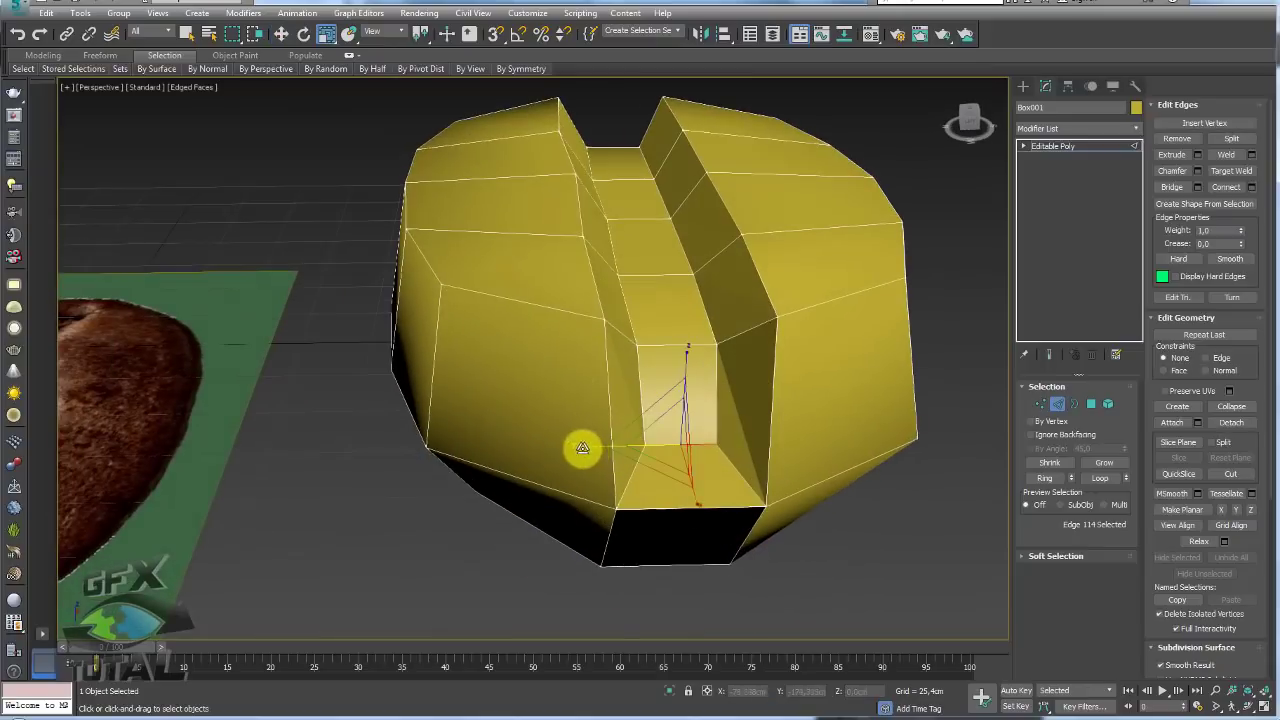
scroll(599, 447, "down", 4)
mouse_move(551, 391)
middle_mouse_down("alt")
mouse_move(808, 409)
mouse_move(677, 409)
mouse_move(634, 491)
mouse_move(634, 409)
mouse_move(551, 400)
mouse_move(624, 195)
mouse_move(619, 240)
middle_mouse_up("alt")
scroll(646, 404, "up", 3)
scroll(621, 433, "up", 3)
Pick another groove edge, then the two edges at the bean's top, while hunting for stray edges
left_click(624, 402)
key("w")
key("e")
key("r")
scroll(606, 234, "down", 4)
scroll(619, 240, "up", 3)
left_click_drag(604, 174, 522, 183)
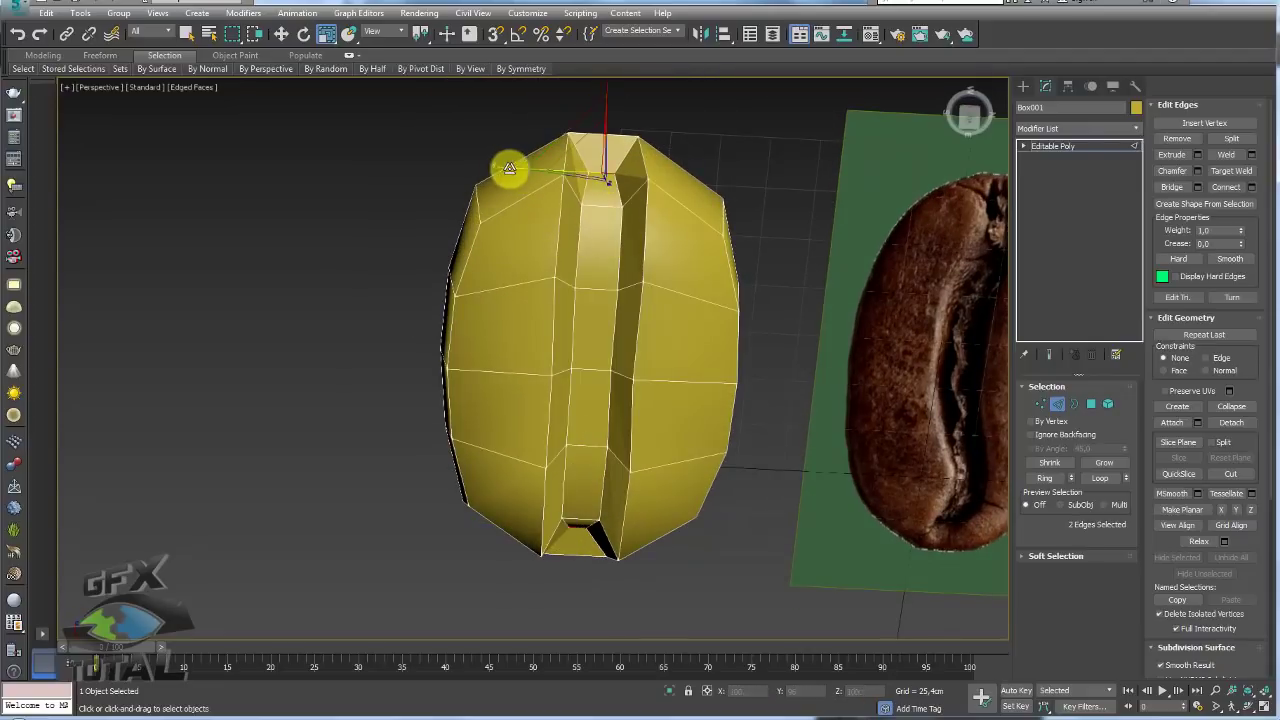
mouse_move(528, 170)
middle_mouse_down("alt")
mouse_move(614, 286)
mouse_move(674, 329)
mouse_move(663, 380)
mouse_move(557, 297)
mouse_move(680, 346)
mouse_move(587, 352)
middle_mouse_up("alt")
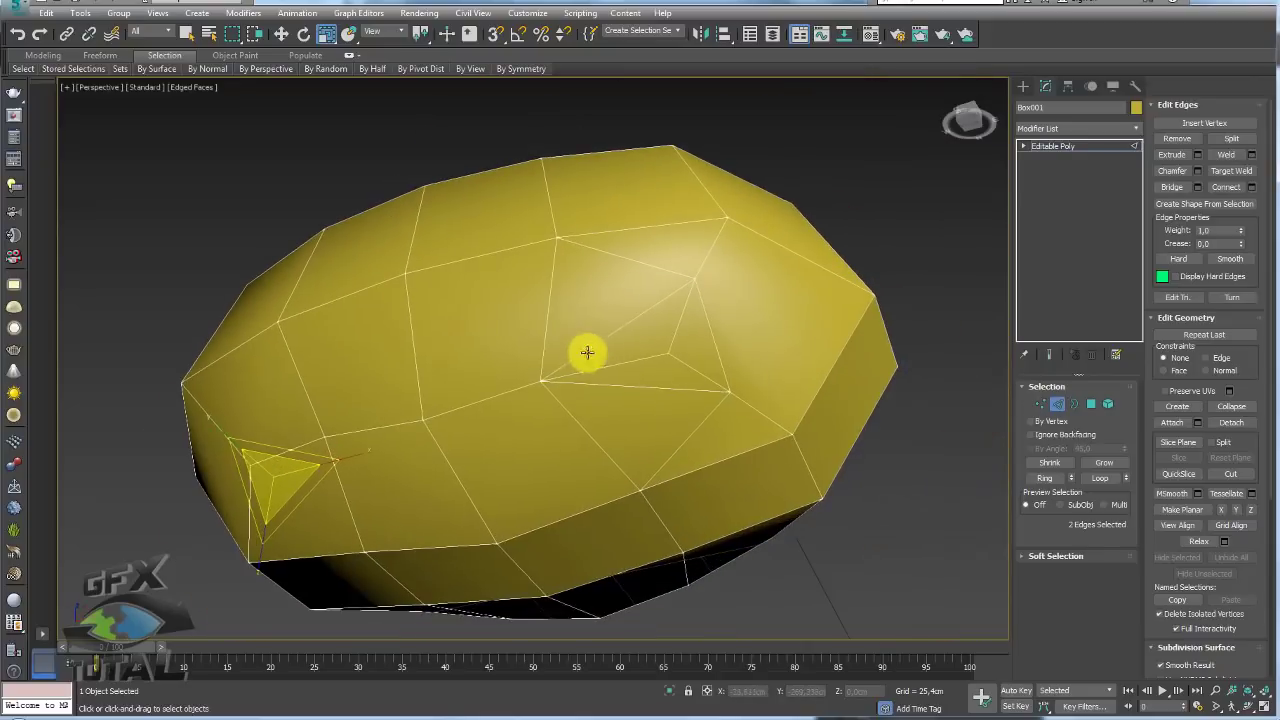
Select the four edges of a stray triangle and remove them, then remove the next stray triangle's edges
left_click(699, 328)
left_click(634, 315, "ctrl")
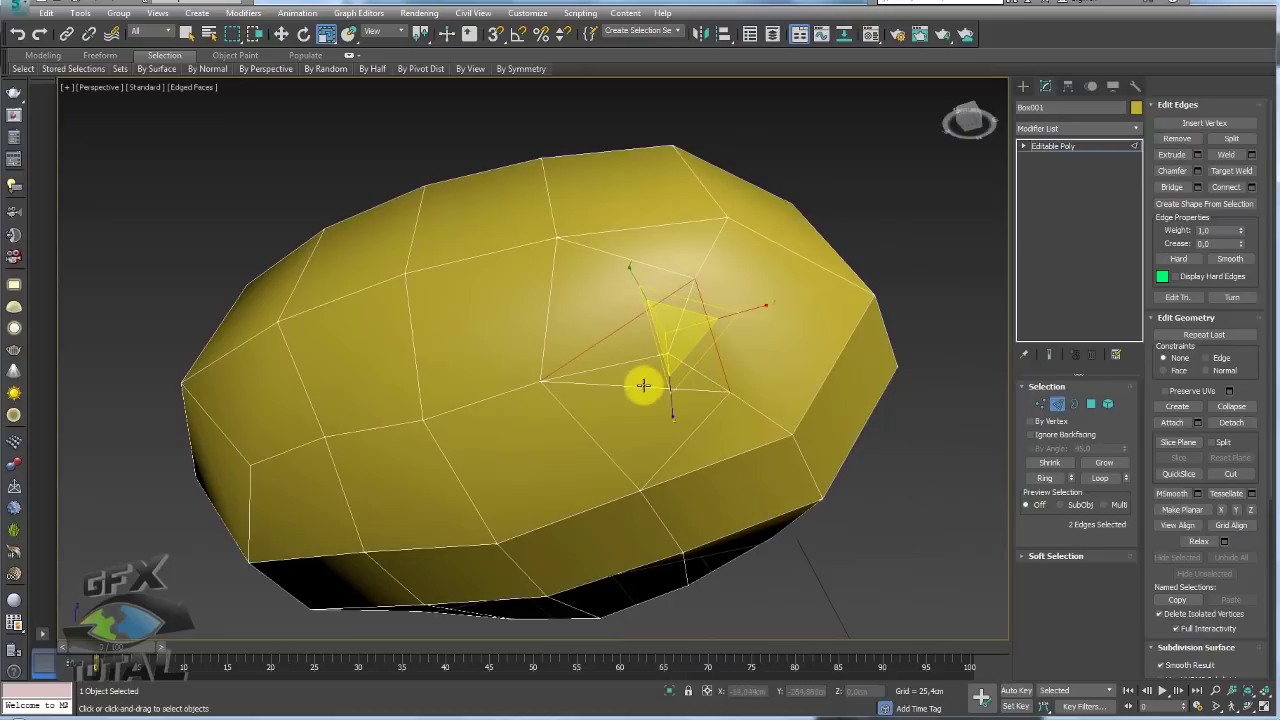
left_click(643, 385, "ctrl")
mouse_move(701, 422)
middle_mouse_down("alt")
mouse_move(693, 406)
mouse_move(699, 427)
middle_mouse_up("alt")
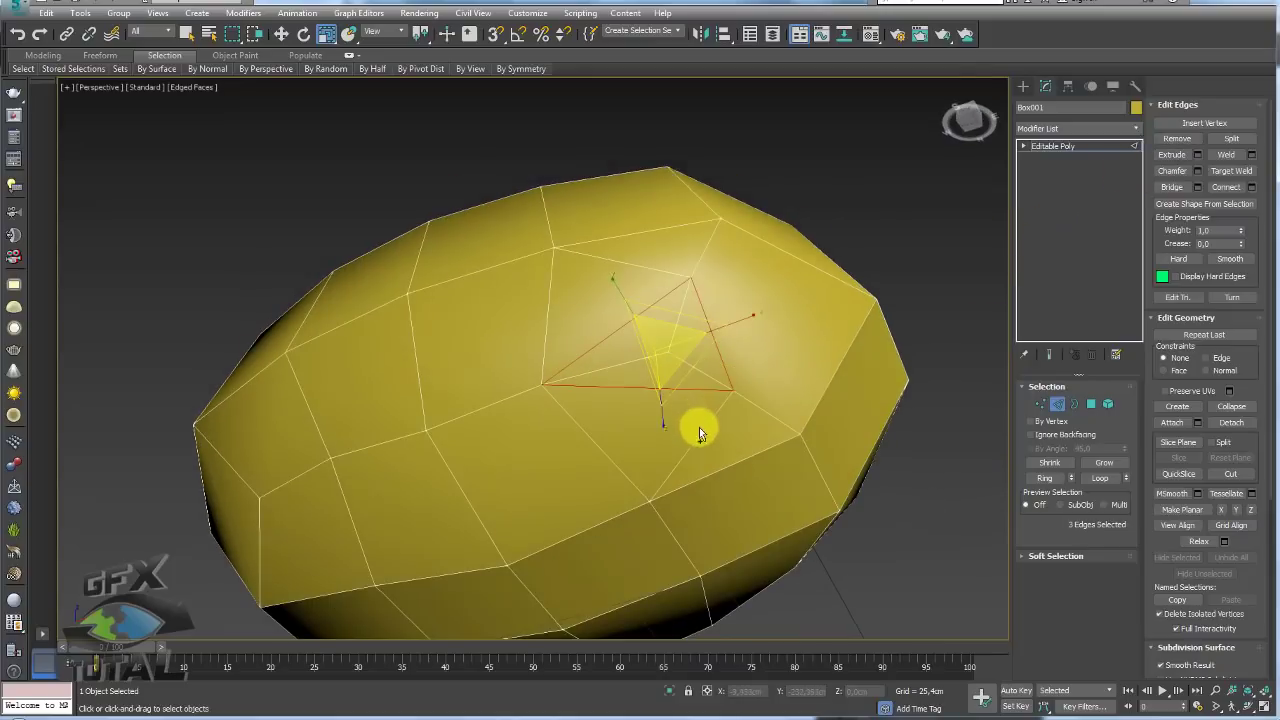
left_click(699, 428, "ctrl")
left_click(1175, 140)
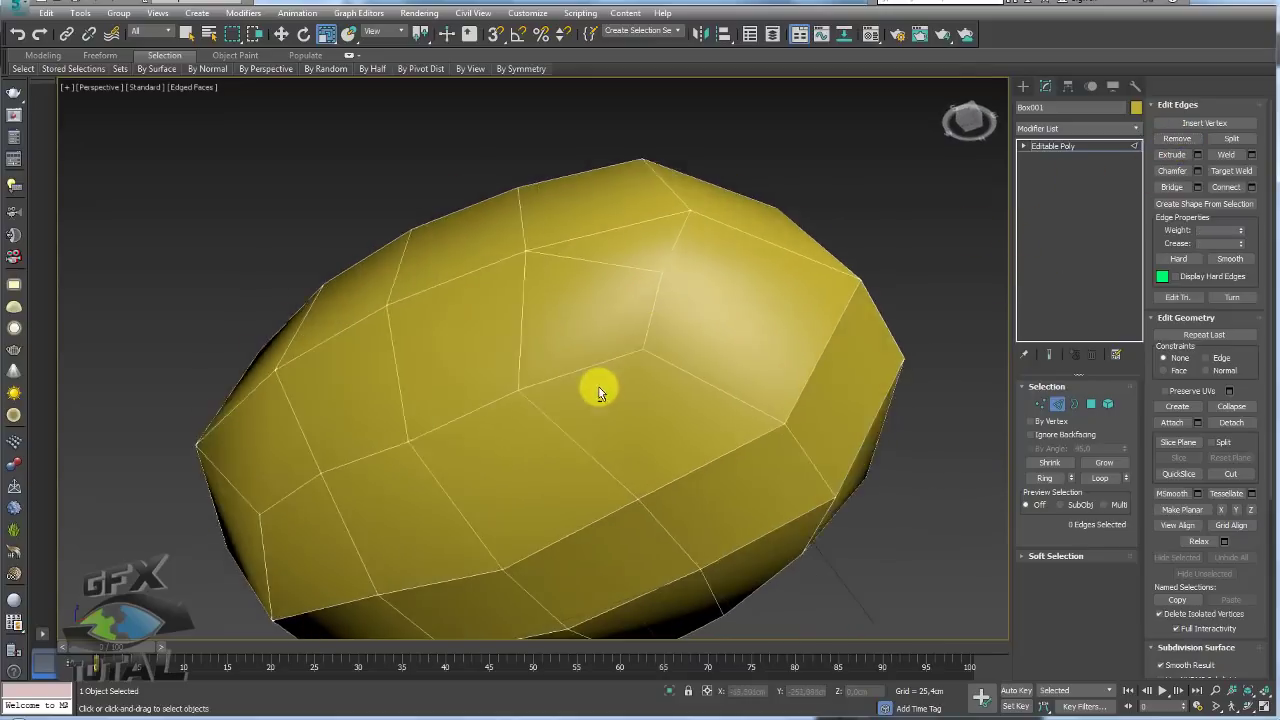
middle_click_drag(594, 389, 608, 386, "alt")
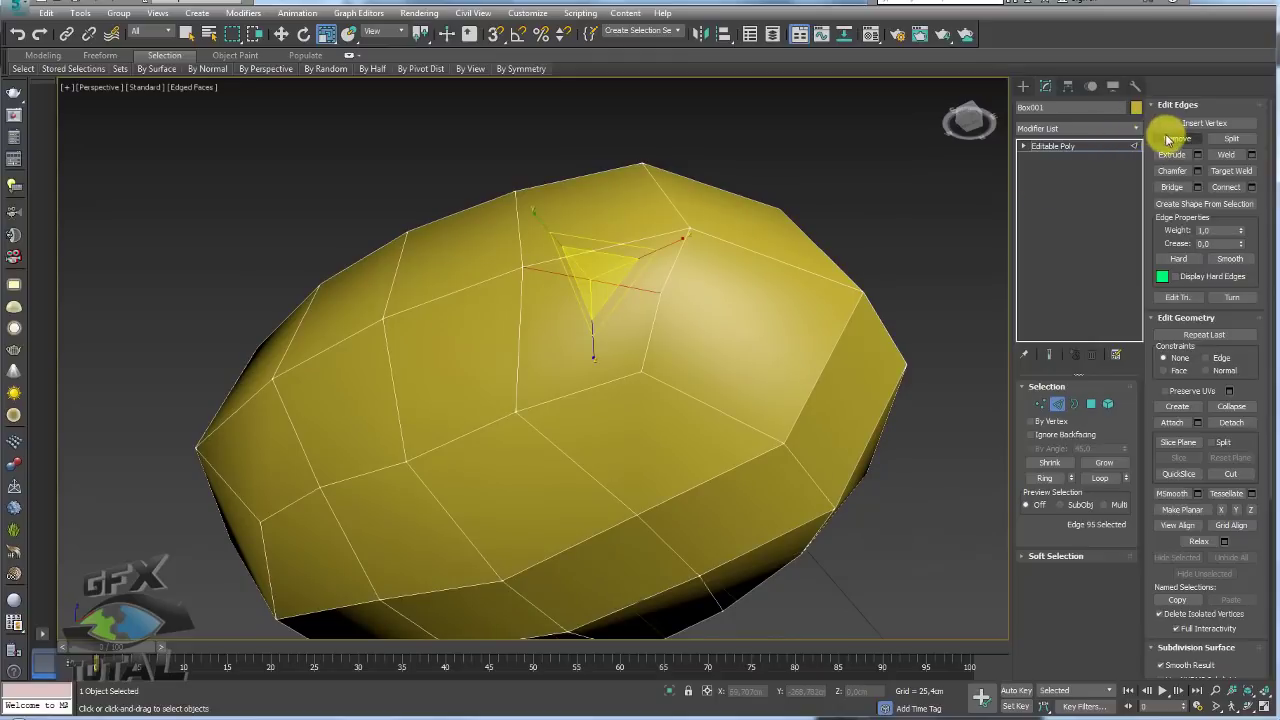
left_click(1175, 138)
Leave edge editing and return to the whole Editable Poly object
mouse_move(837, 380)
middle_mouse_down("alt")
mouse_move(714, 366)
mouse_move(825, 386)
mouse_move(803, 351)
mouse_move(757, 460)
mouse_move(688, 437)
mouse_move(1055, 160)
middle_mouse_up("alt")
left_click(1067, 150)
mouse_move(846, 300)
middle_mouse_down("alt")
mouse_move(828, 320)
mouse_move(809, 234)
mouse_move(825, 265)
middle_mouse_up("alt")
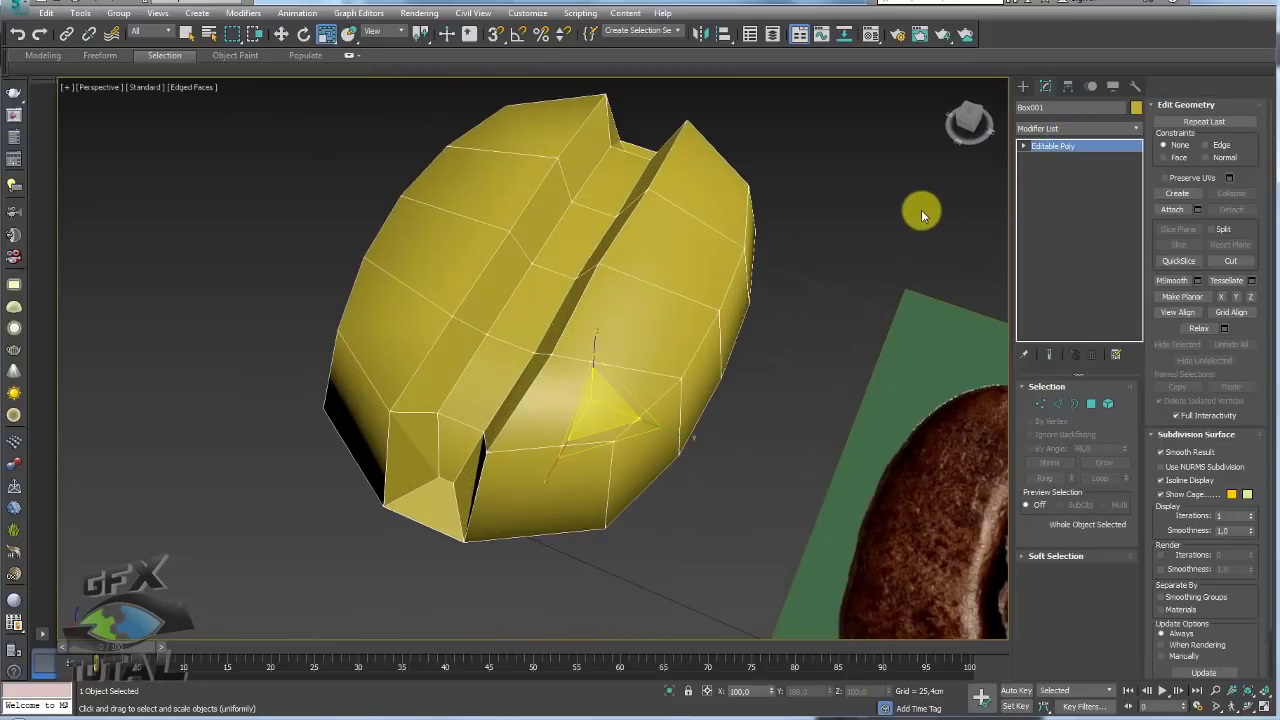
Add a TurboSmooth modifier from the Modifier List to round off the bean
left_click(1046, 128)
left_click_drag(1137, 247, 1137, 300)
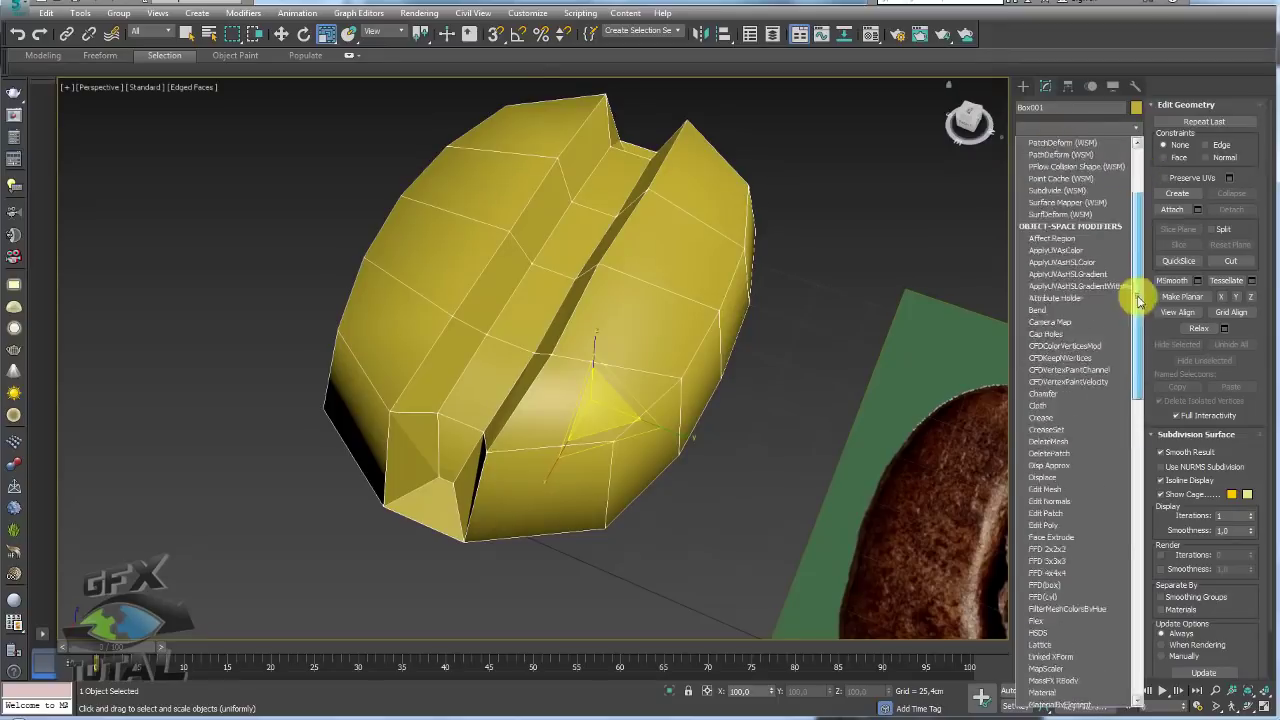
scroll(1086, 514, "down", 3)
left_click(1080, 495)
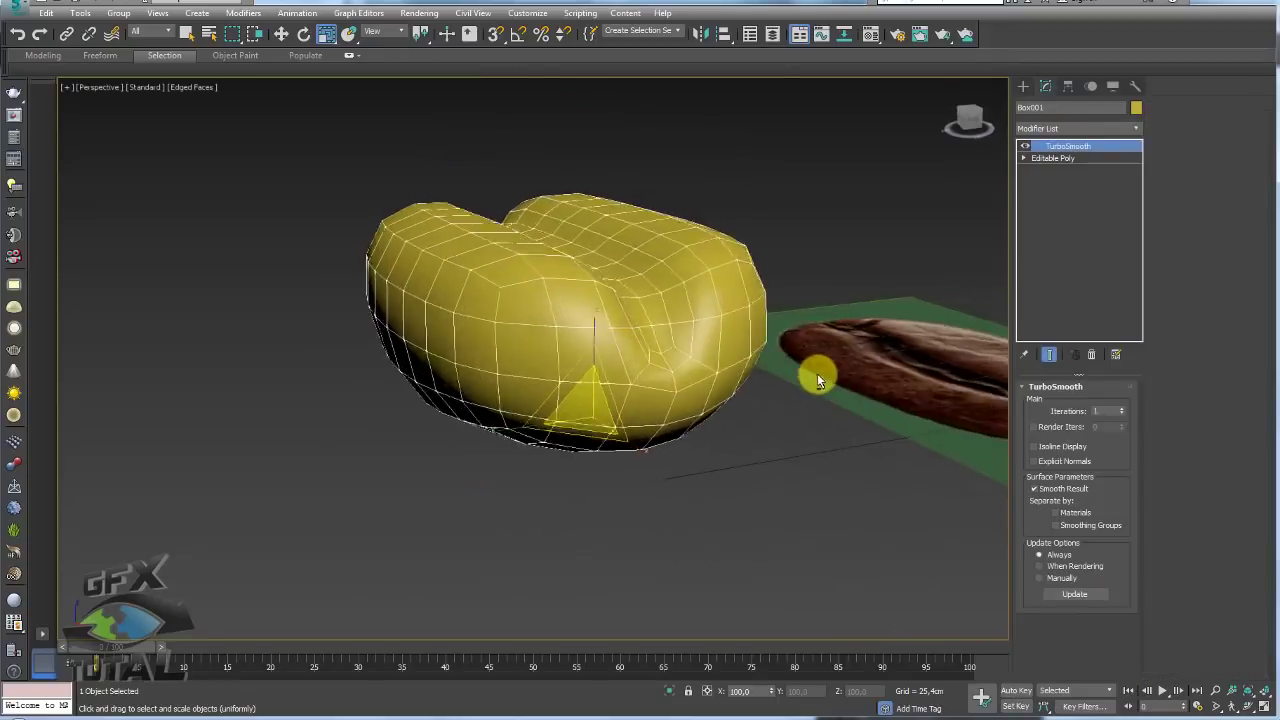
Inspect the smoothed bean beside the photo, then return to the Editable Poly level
mouse_move(817, 373)
middle_mouse_down("alt")
mouse_move(920, 440)
mouse_move(837, 437)
middle_mouse_up("alt")
scroll(837, 437, "down", 3)
middle_click_drag(751, 429, 901, 458, "alt")
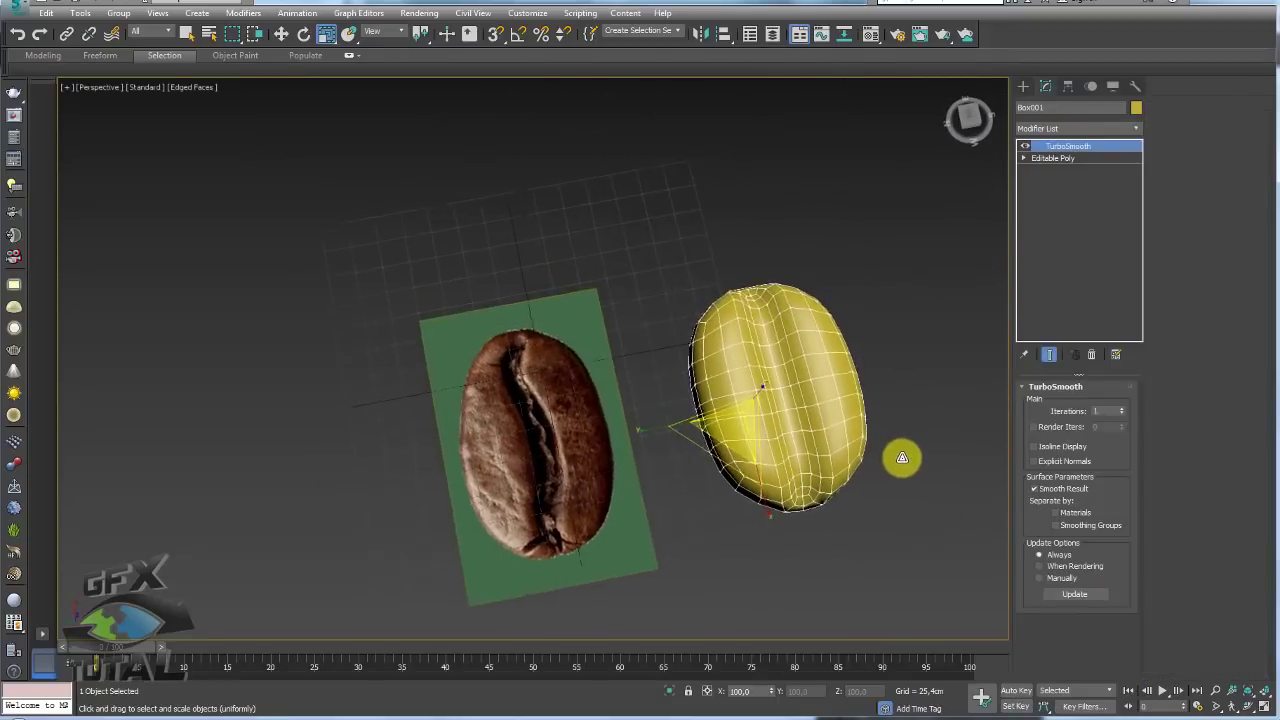
scroll(901, 458, "up", 3)
mouse_move(770, 479)
middle_mouse_down("alt")
mouse_move(737, 449)
mouse_move(644, 271)
middle_mouse_up("alt")
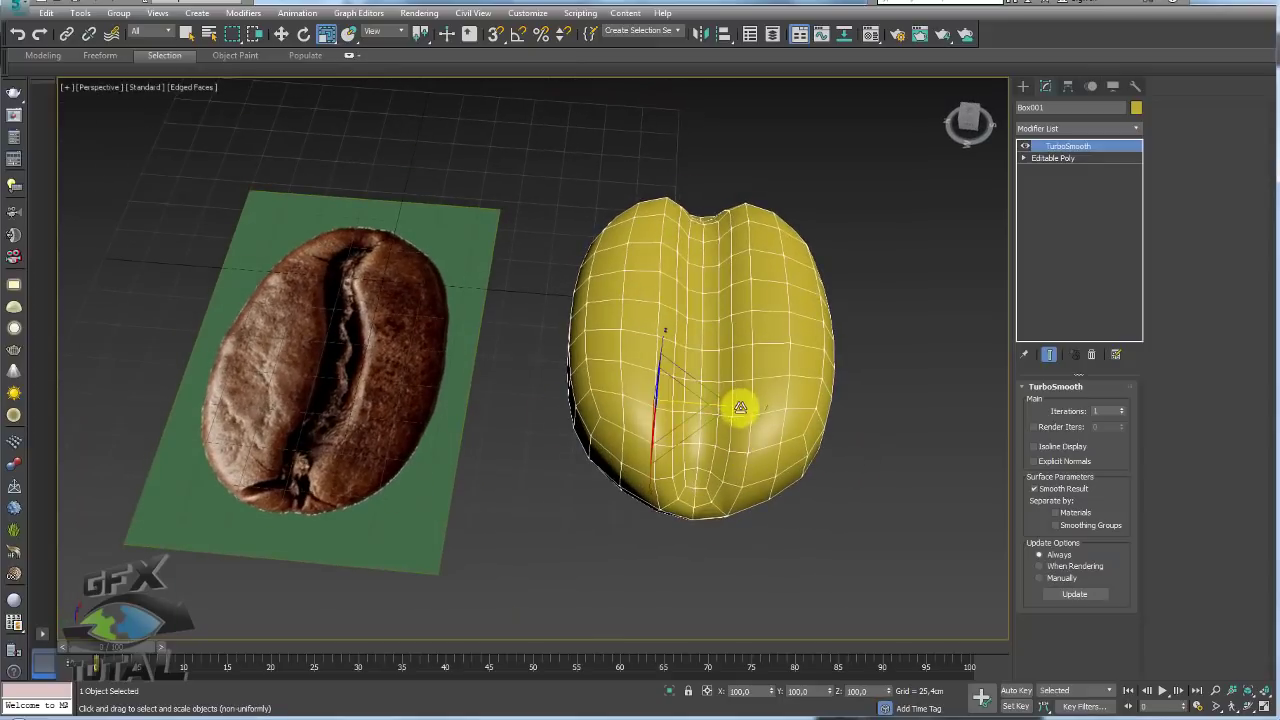
middle_click_drag(737, 406, 741, 376)
left_click(1055, 160)
Select the edge ring across the groove and Connect it with a new loop slid toward one side
middle_click_drag(814, 320, 806, 287, "alt")
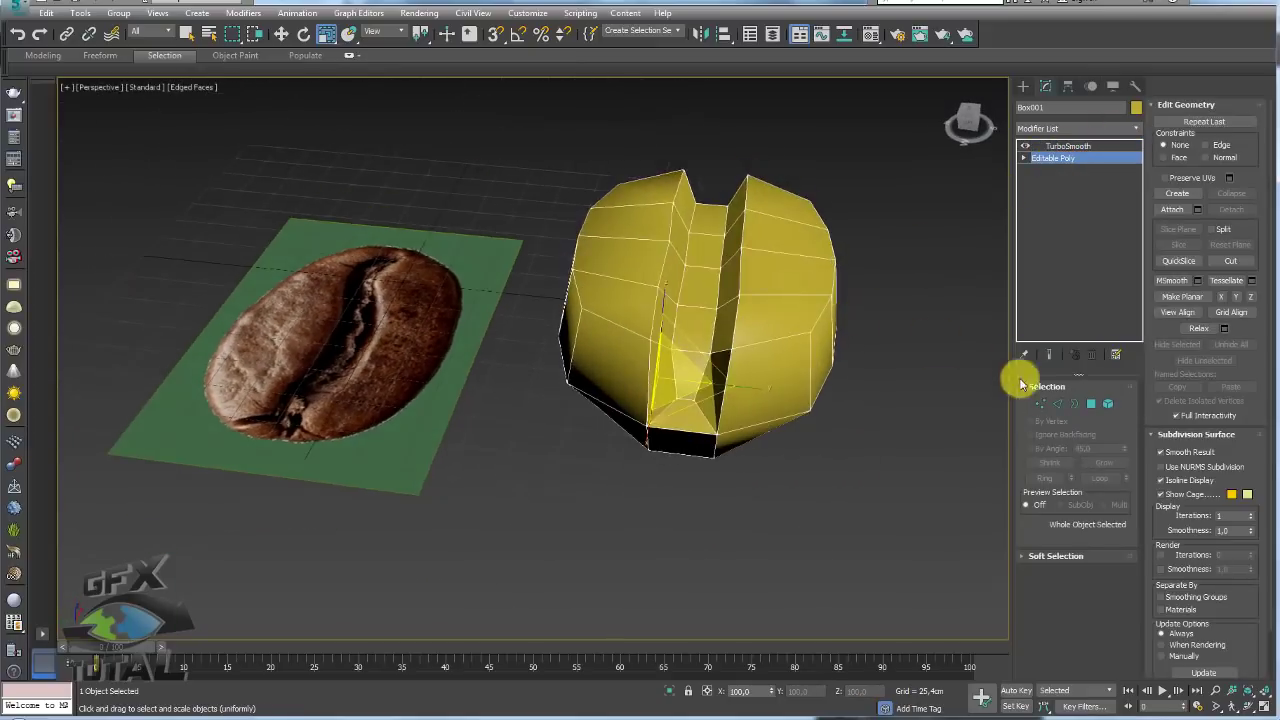
left_click(1057, 404)
scroll(660, 309, "up", 5)
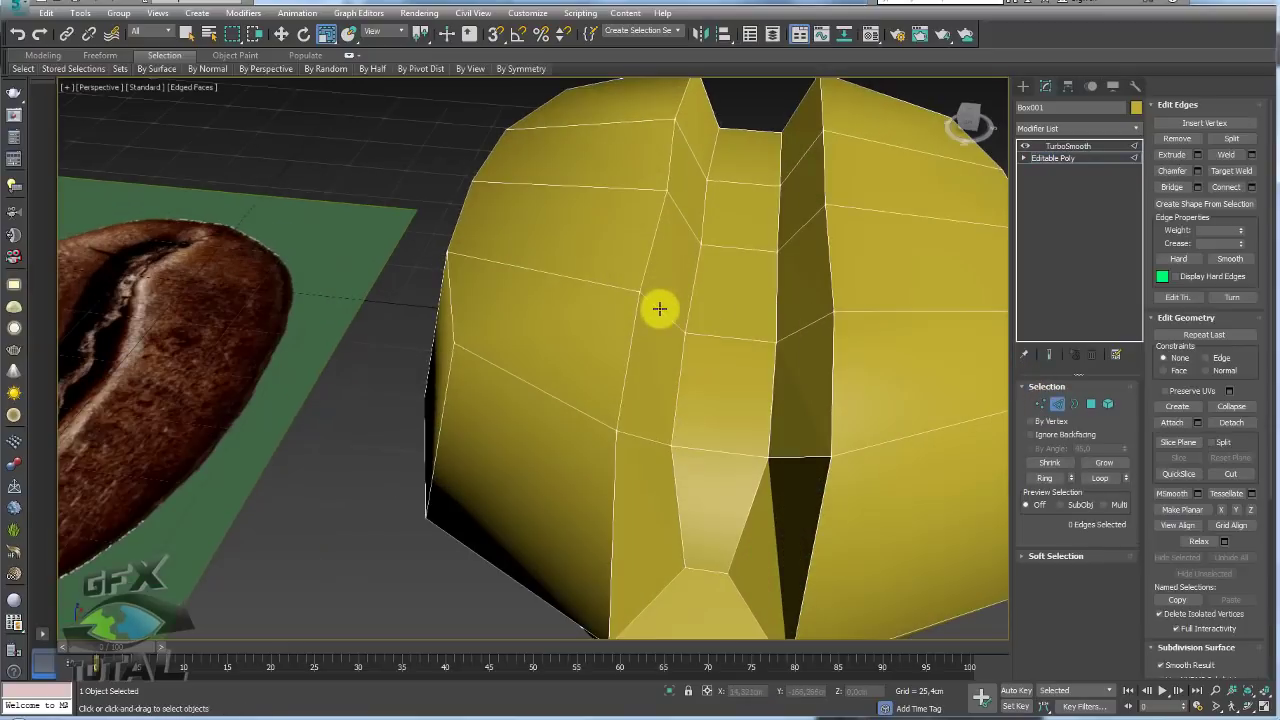
left_click(1045, 479)
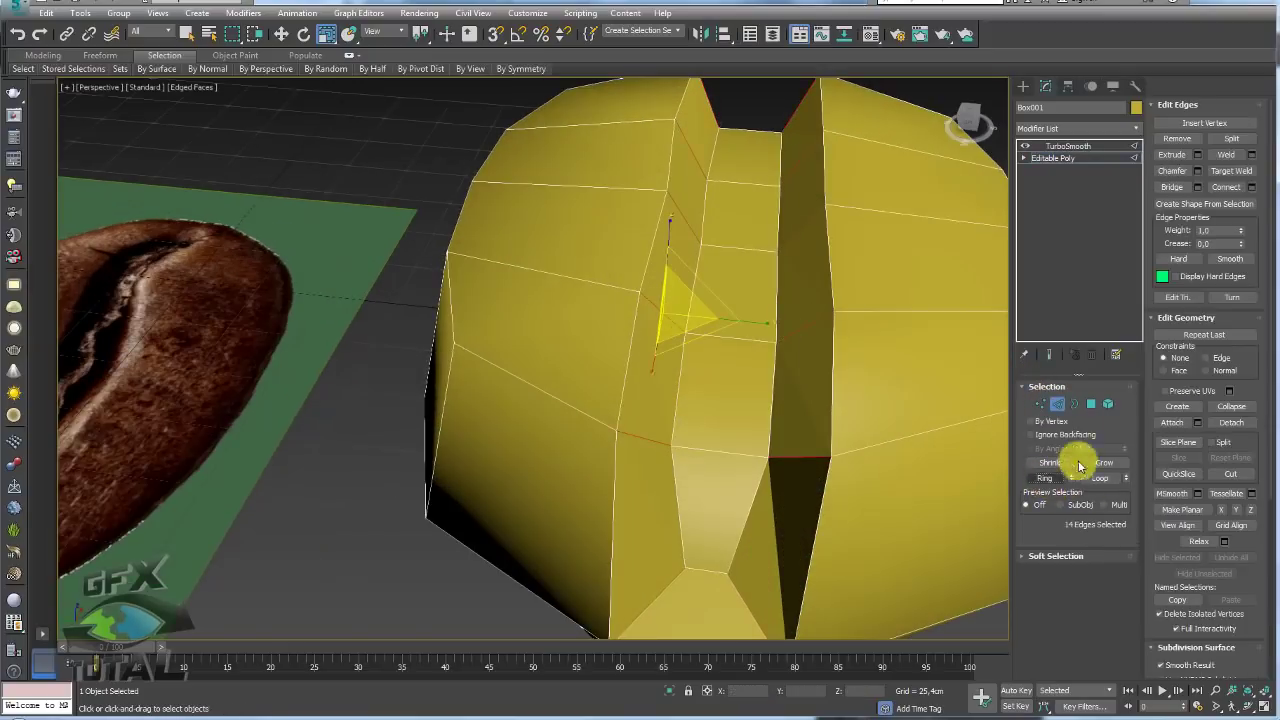
left_click(1250, 188)
left_click_drag(540, 407, 599, 607)
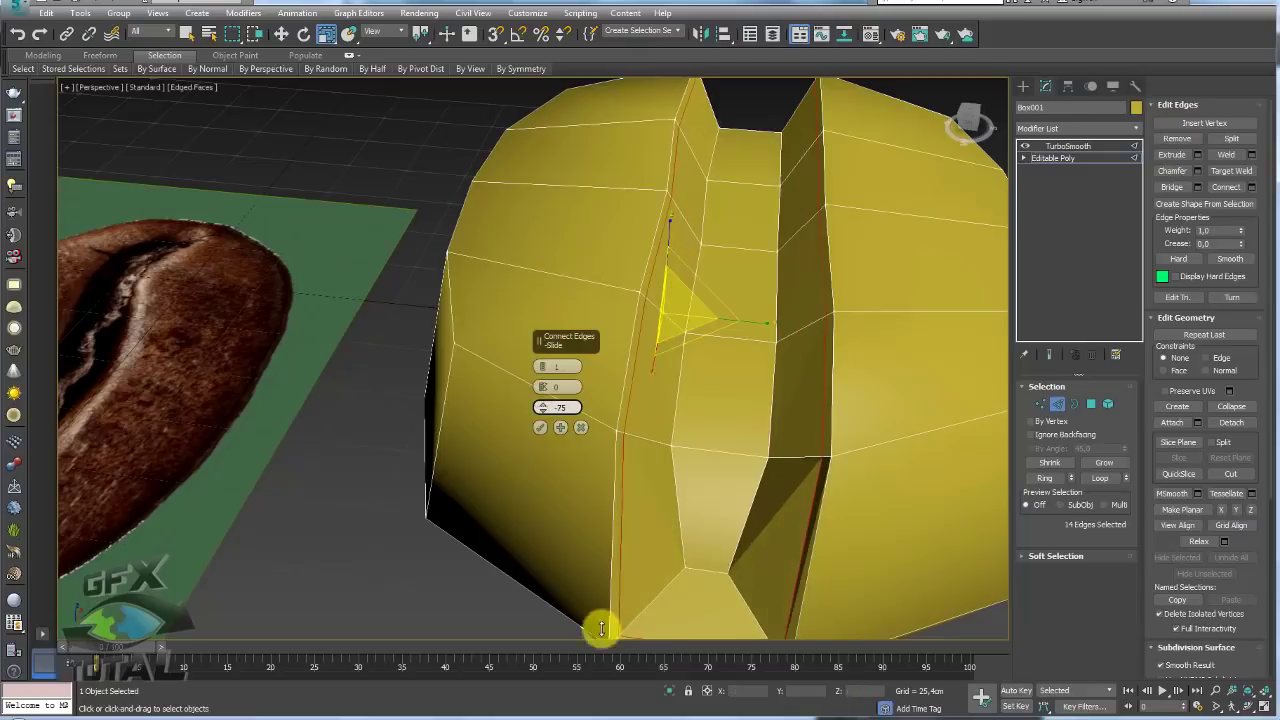
left_click(541, 427)
Select the vertical edge loop along the groove and push it deeper into the bean
middle_click_drag(541, 427, 770, 261, "alt")
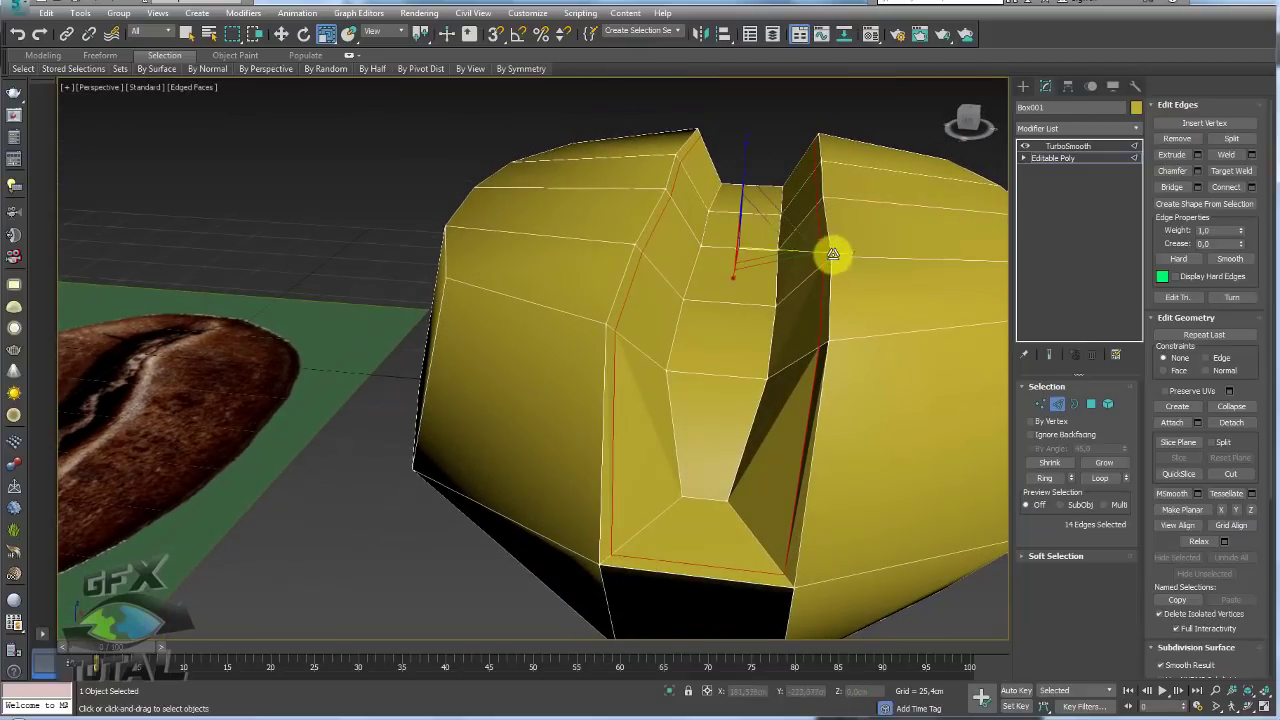
double_click(649, 216)
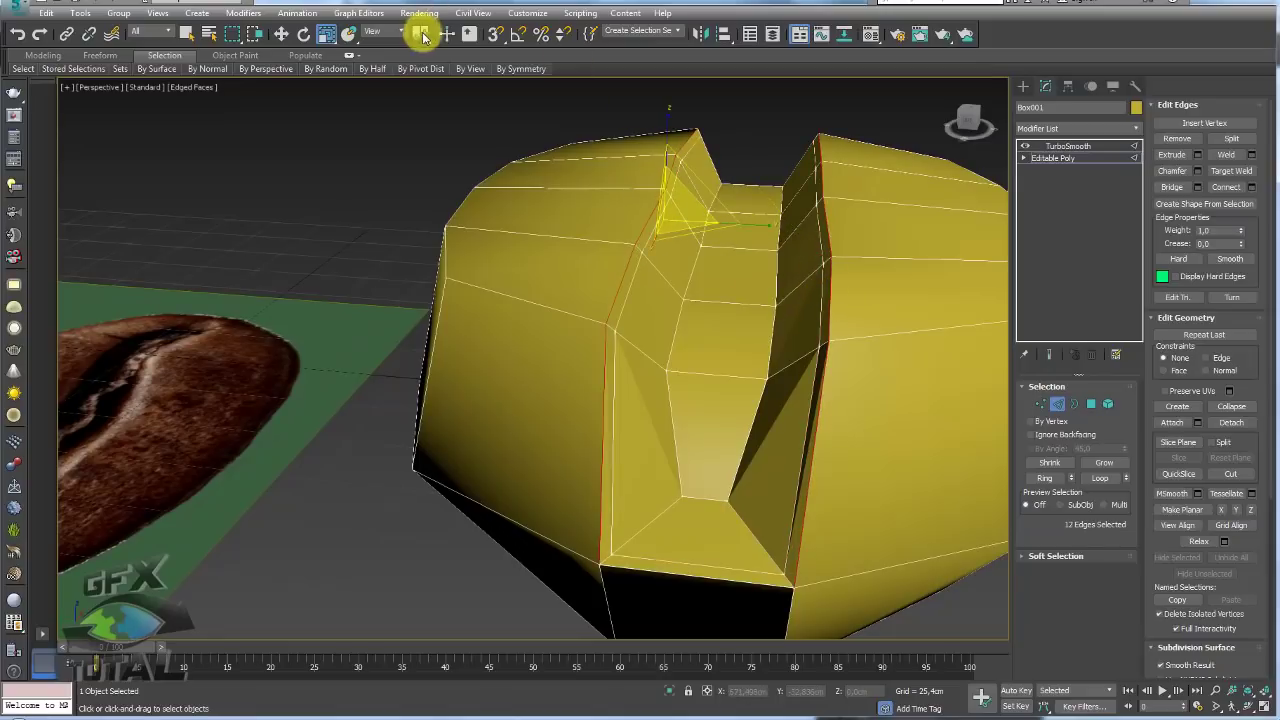
mouse_move(809, 217)
middle_mouse_down("alt")
mouse_move(830, 230)
mouse_move(764, 159)
middle_mouse_up("alt")
key("w")
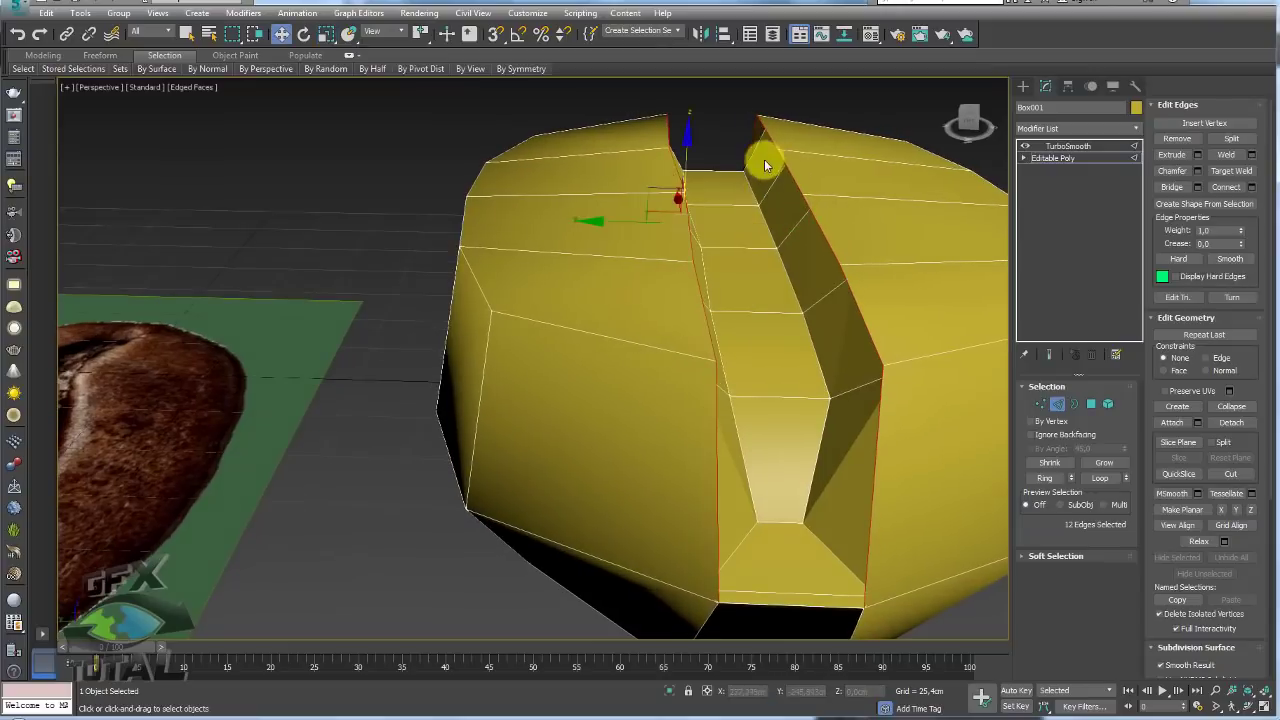
left_click_drag(689, 137, 694, 131)
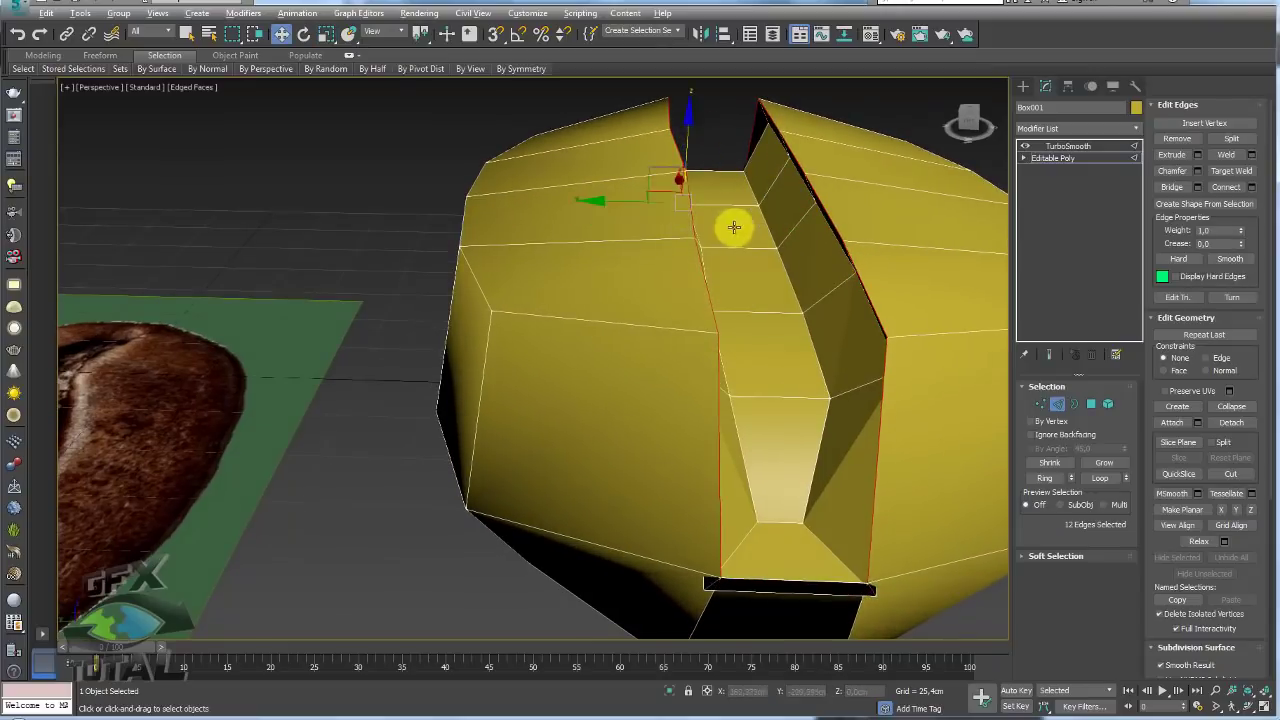
Scale a groove-end edge inward to pinch that end closed, then select a neighbouring edge
mouse_move(734, 223)
middle_mouse_down("alt")
mouse_move(707, 217)
mouse_move(563, 474)
mouse_move(586, 471)
mouse_move(568, 422)
mouse_move(634, 449)
middle_mouse_up("alt")
left_click(560, 502)
left_click_drag(627, 466, 578, 466)
mouse_move(573, 467)
middle_mouse_down("alt")
mouse_move(657, 466)
mouse_move(643, 434)
mouse_move(586, 449)
mouse_move(678, 443)
mouse_move(584, 503)
middle_mouse_up("alt")
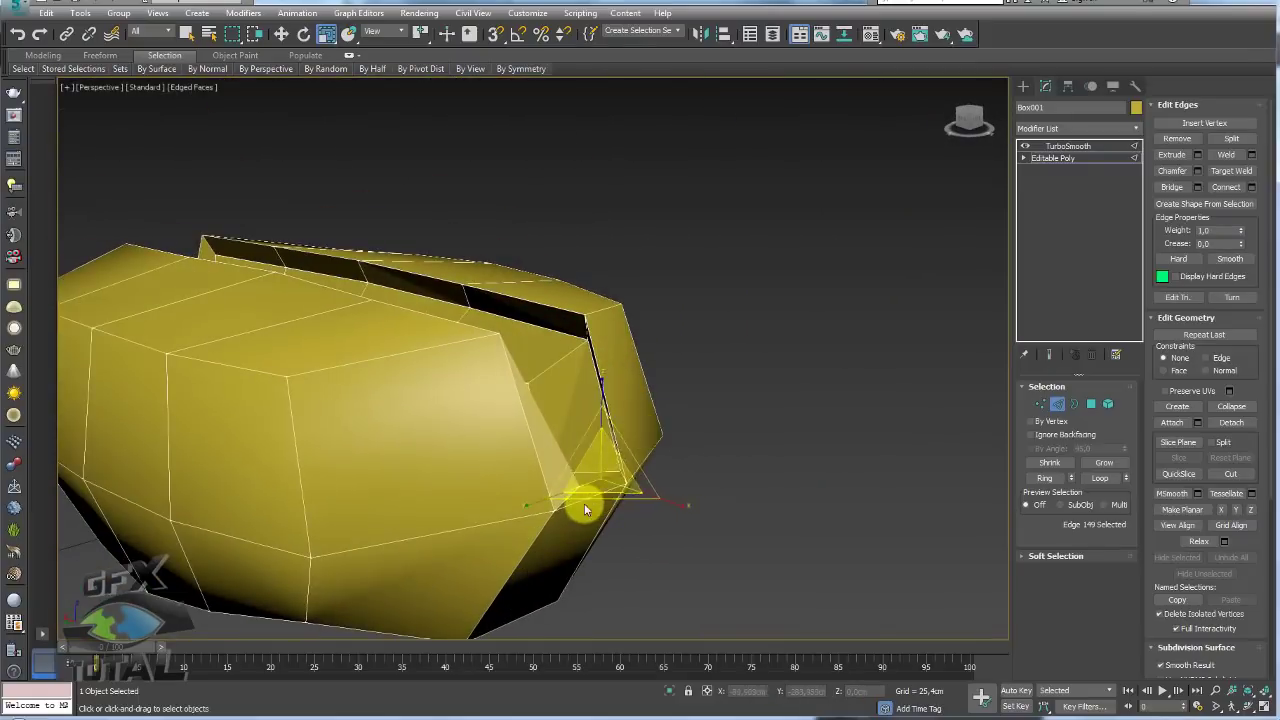
left_click(586, 503)
key("w")
scroll(600, 497, "up", 3)
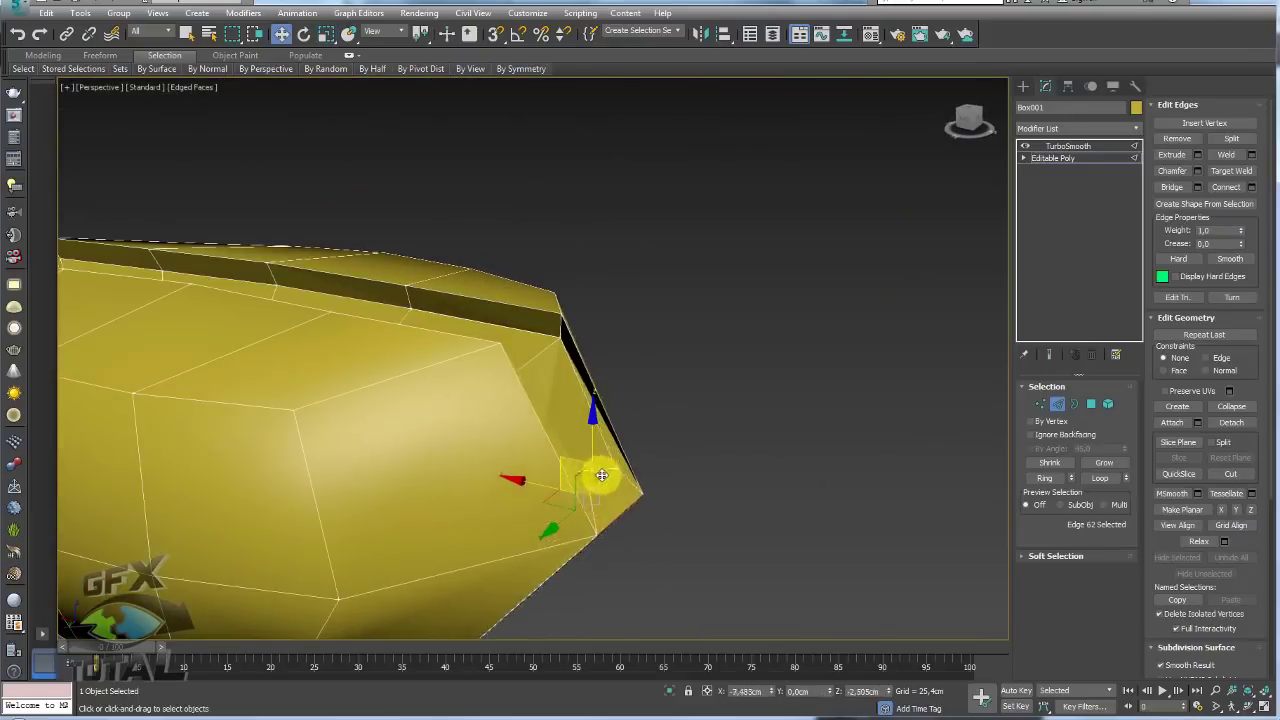
Move the selected edge to reshape the groove end and review the whole bean beside the photo
left_click_drag(570, 459, 609, 477)
middle_click_drag(583, 492, 580, 453, "alt")
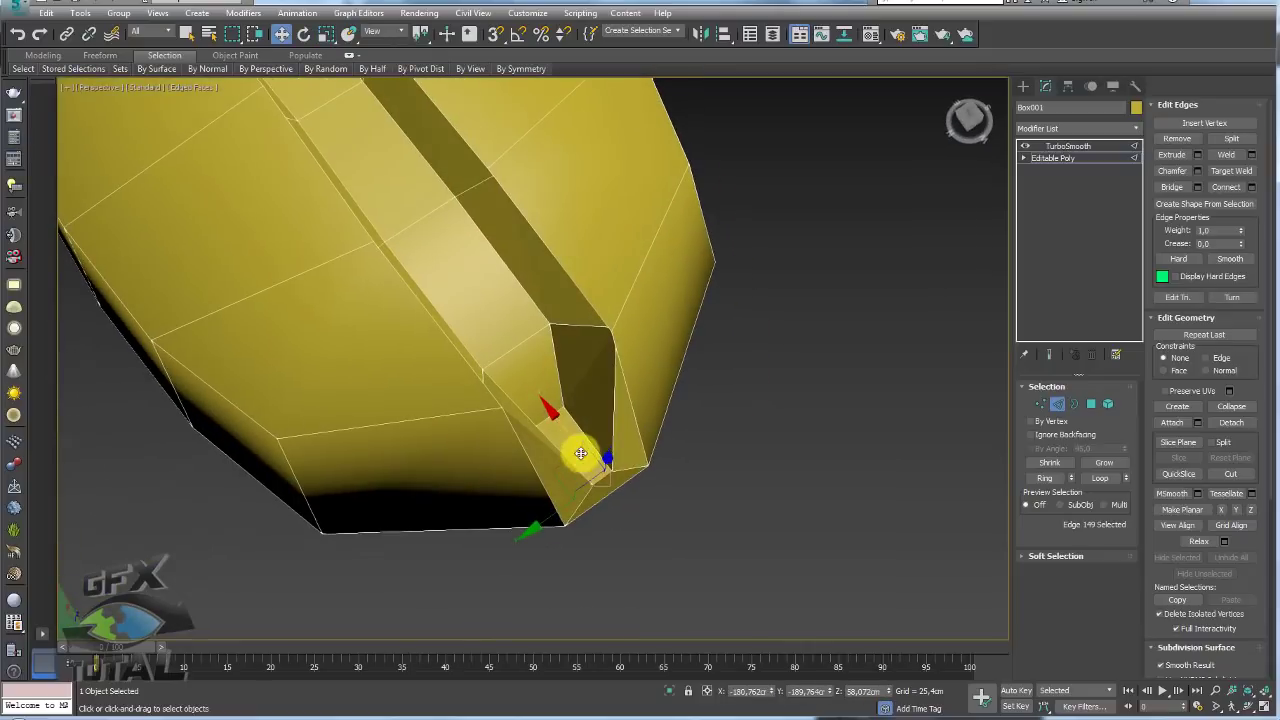
middle_click_drag(543, 408, 423, 234, "alt")
scroll(494, 342, "up", 5)
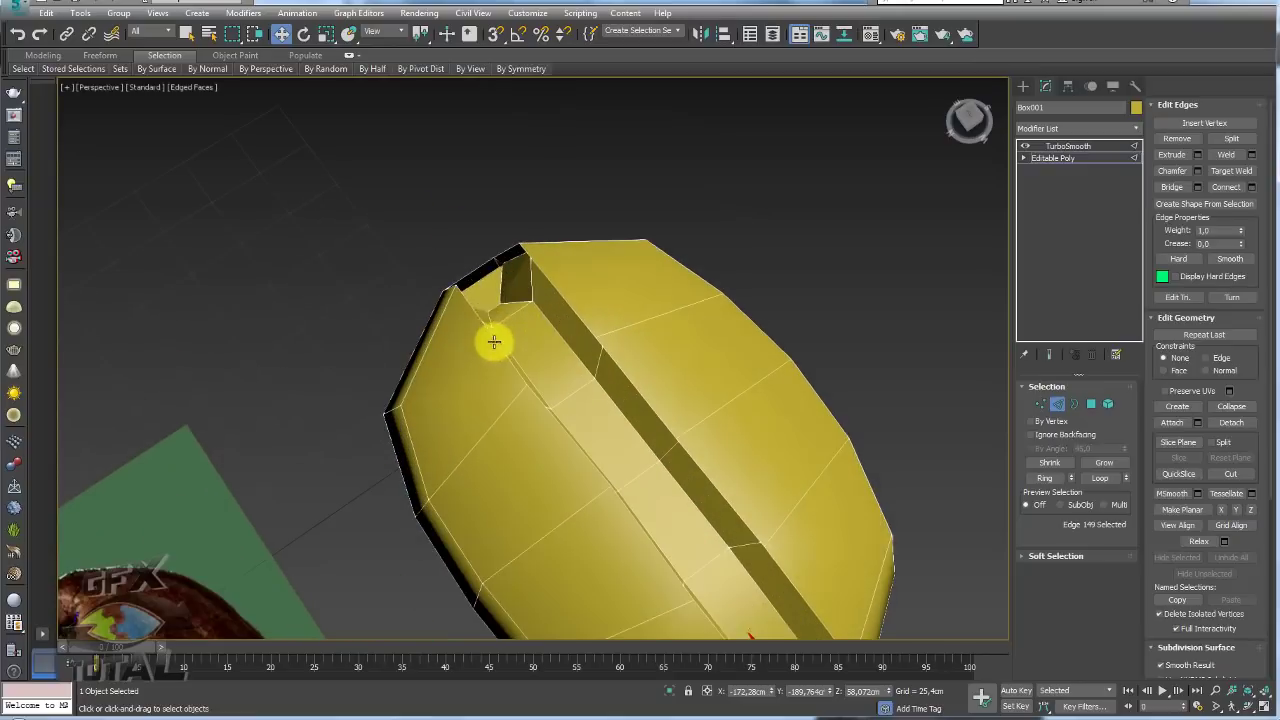
mouse_move(565, 402)
middle_mouse_down("alt")
mouse_move(649, 386)
mouse_move(723, 317)
mouse_move(643, 424)
middle_mouse_up("alt")
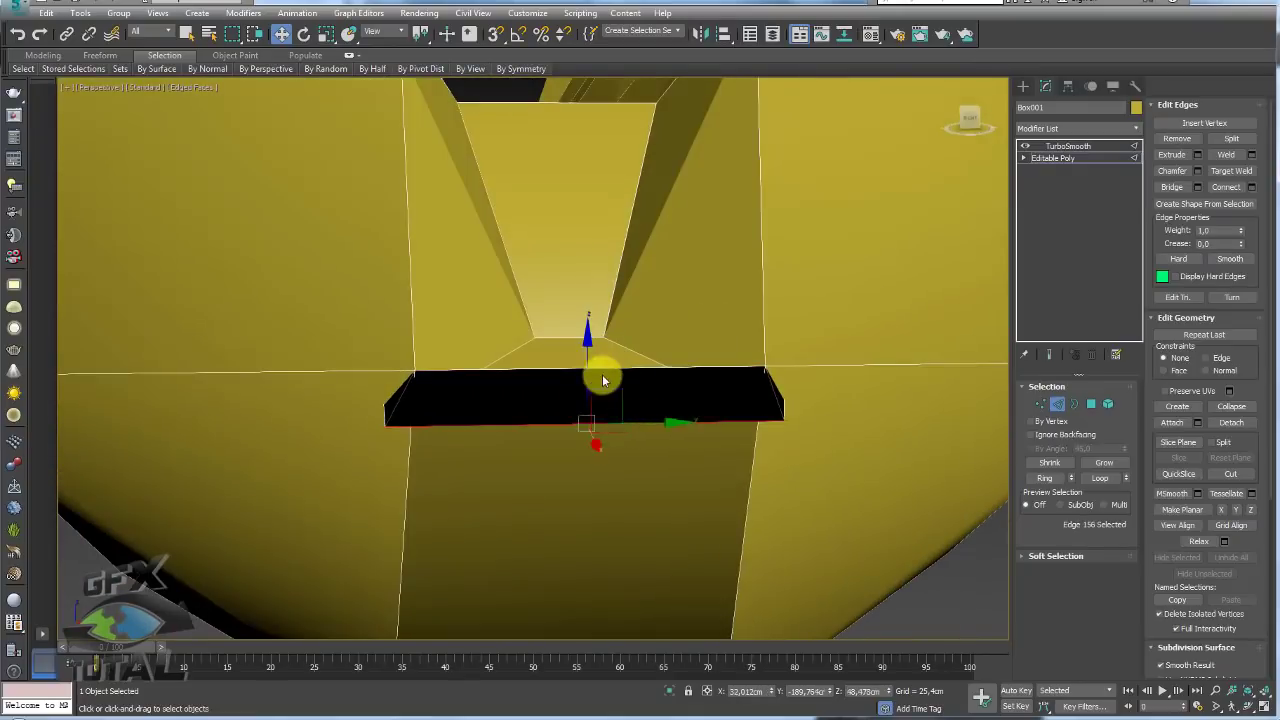
Undo the stray extrusion and scale the groove edge almost to a point
key("ctrl+z")
key("e")
key("r")
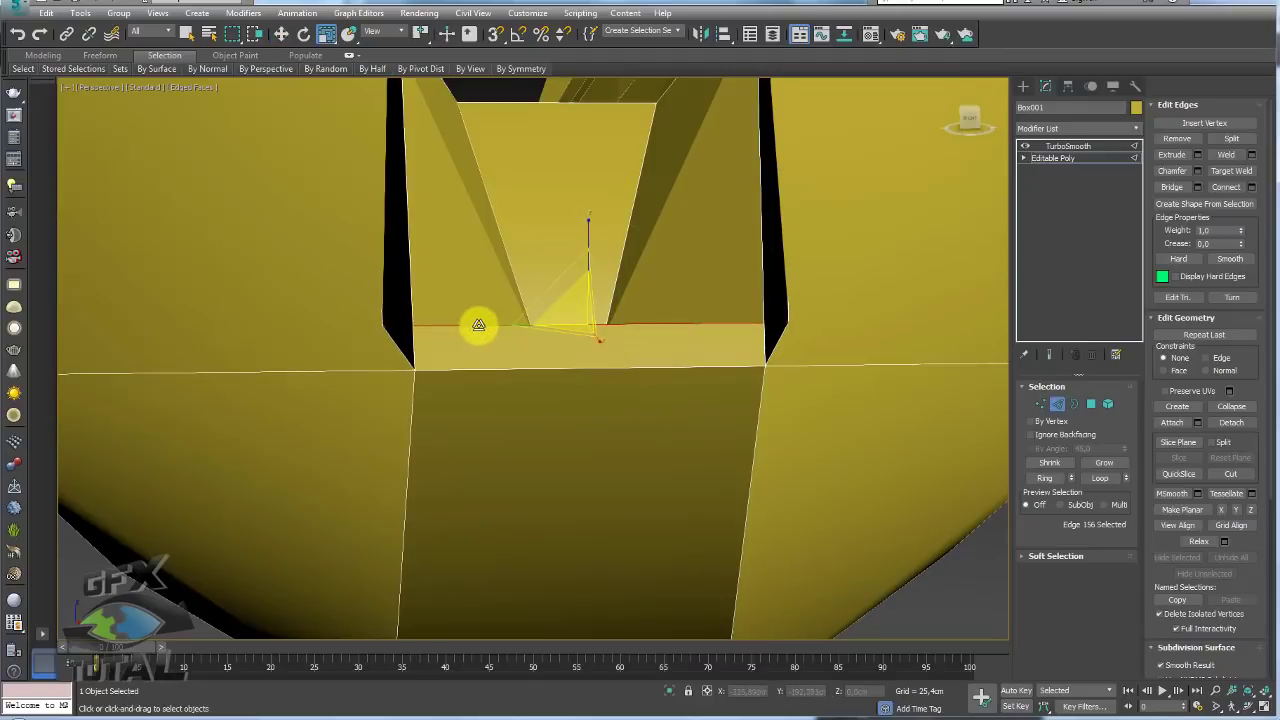
left_click_drag(479, 325, 585, 331)
mouse_move(585, 331)
middle_mouse_down("alt")
mouse_move(668, 365)
mouse_move(674, 389)
mouse_move(649, 346)
mouse_move(599, 311)
mouse_move(720, 323)
mouse_move(745, 443)
mouse_move(711, 437)
mouse_move(996, 333)
middle_mouse_up("alt")
key("w")
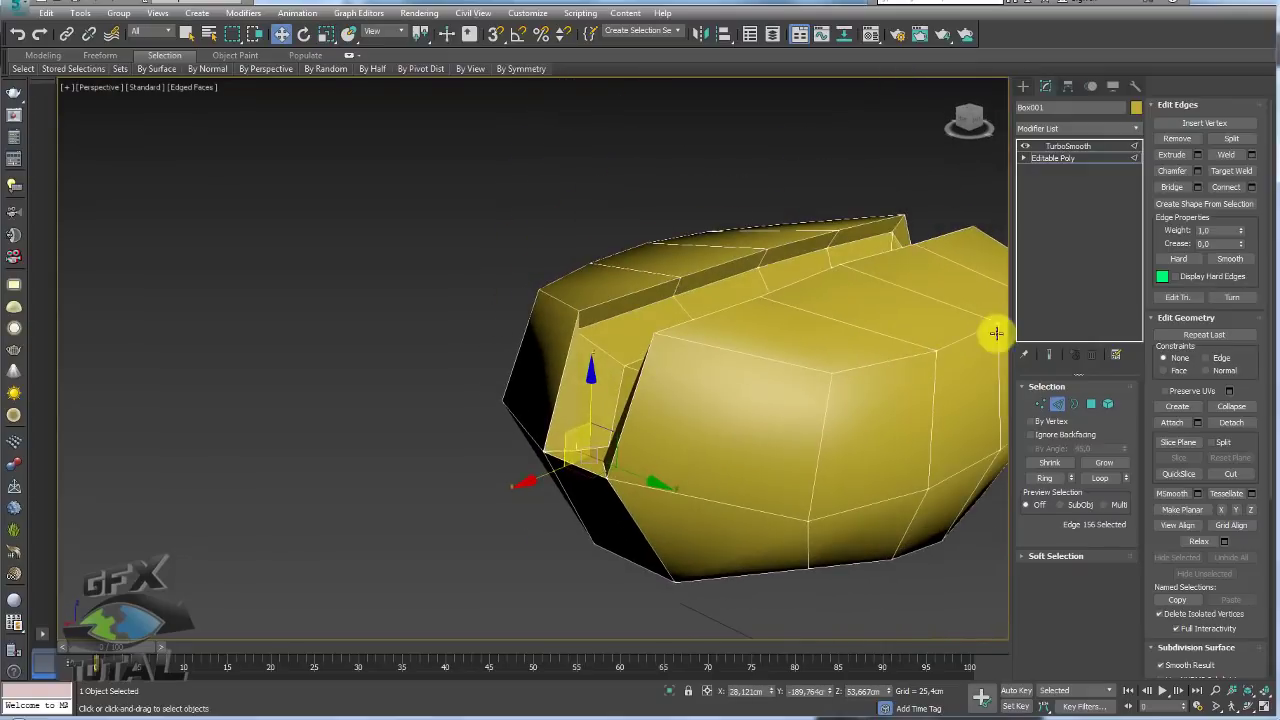
left_click(1040, 406)
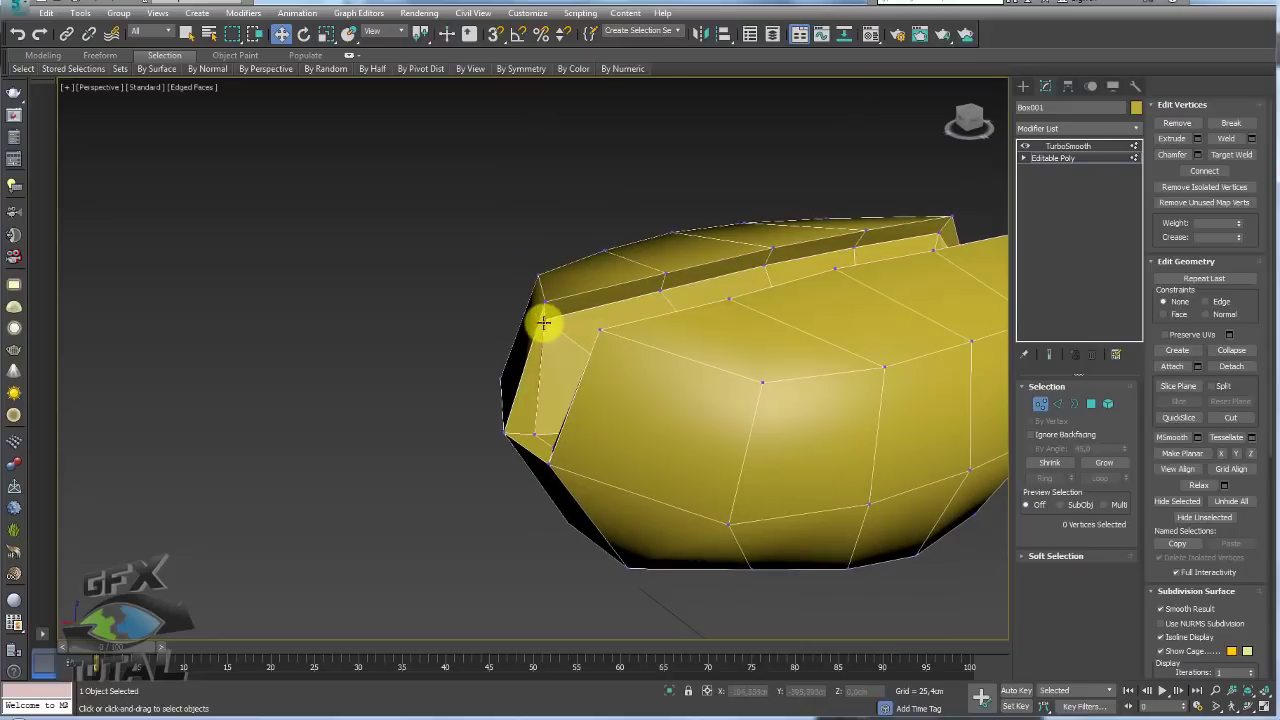
Select the vertices at both groove ends and pull them apart to widen the slot
left_click(543, 321)
mouse_move(543, 321)
middle_mouse_down("alt")
mouse_move(606, 334)
mouse_move(694, 317)
mouse_move(598, 306)
middle_mouse_up("alt")
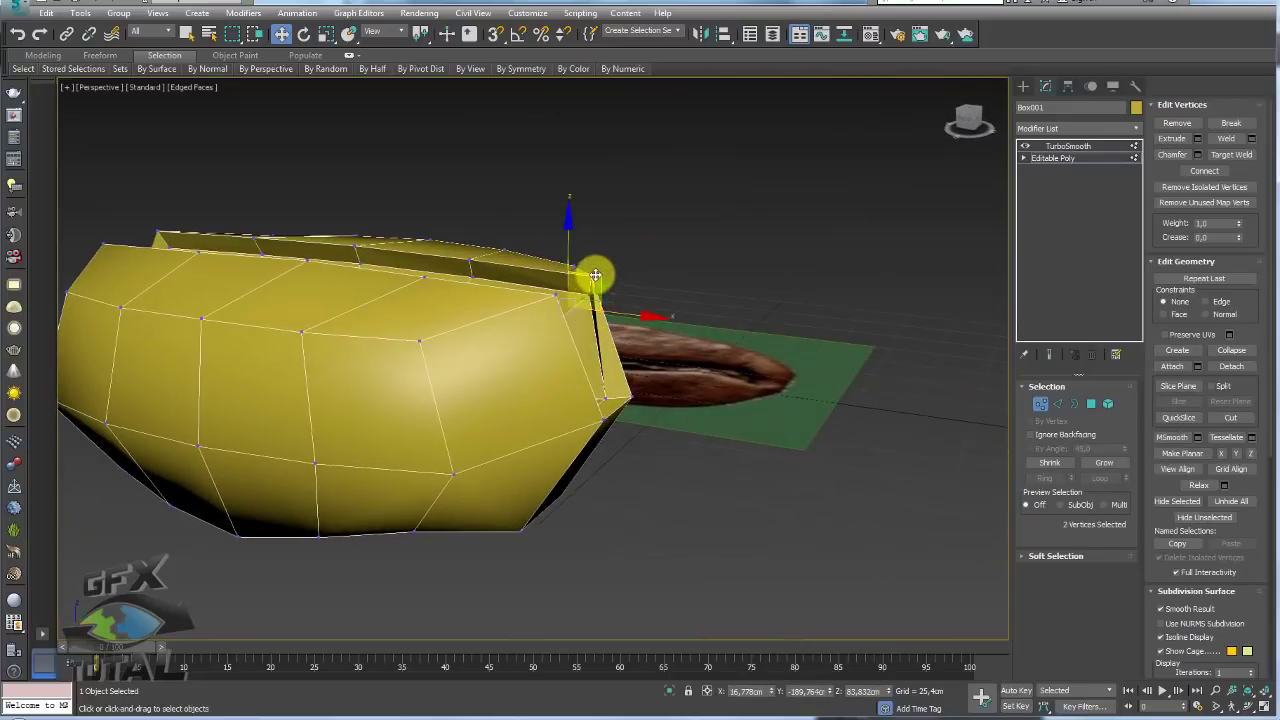
left_click(430, 277, "ctrl")
mouse_move(434, 277)
middle_mouse_down("alt")
mouse_move(679, 347)
mouse_move(391, 434)
mouse_move(366, 360)
mouse_move(452, 381)
mouse_move(532, 373)
middle_mouse_up("alt")
left_click(370, 340)
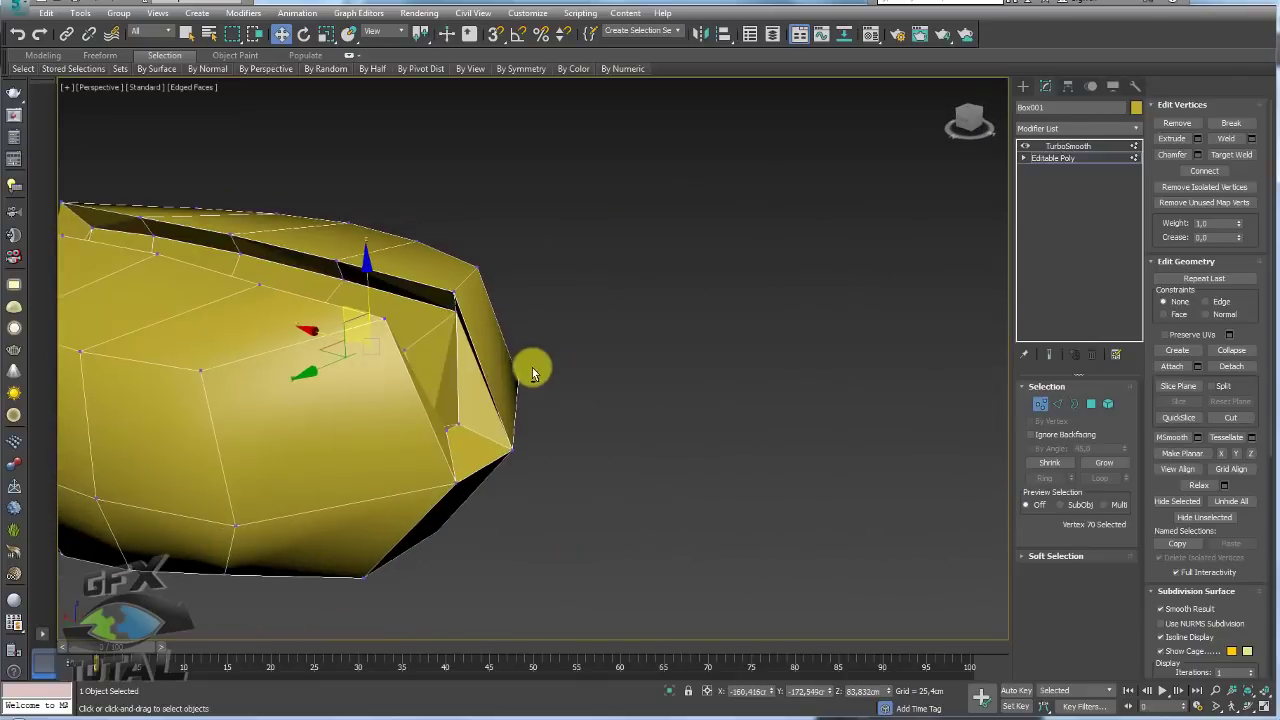
left_click(453, 303, "ctrl")
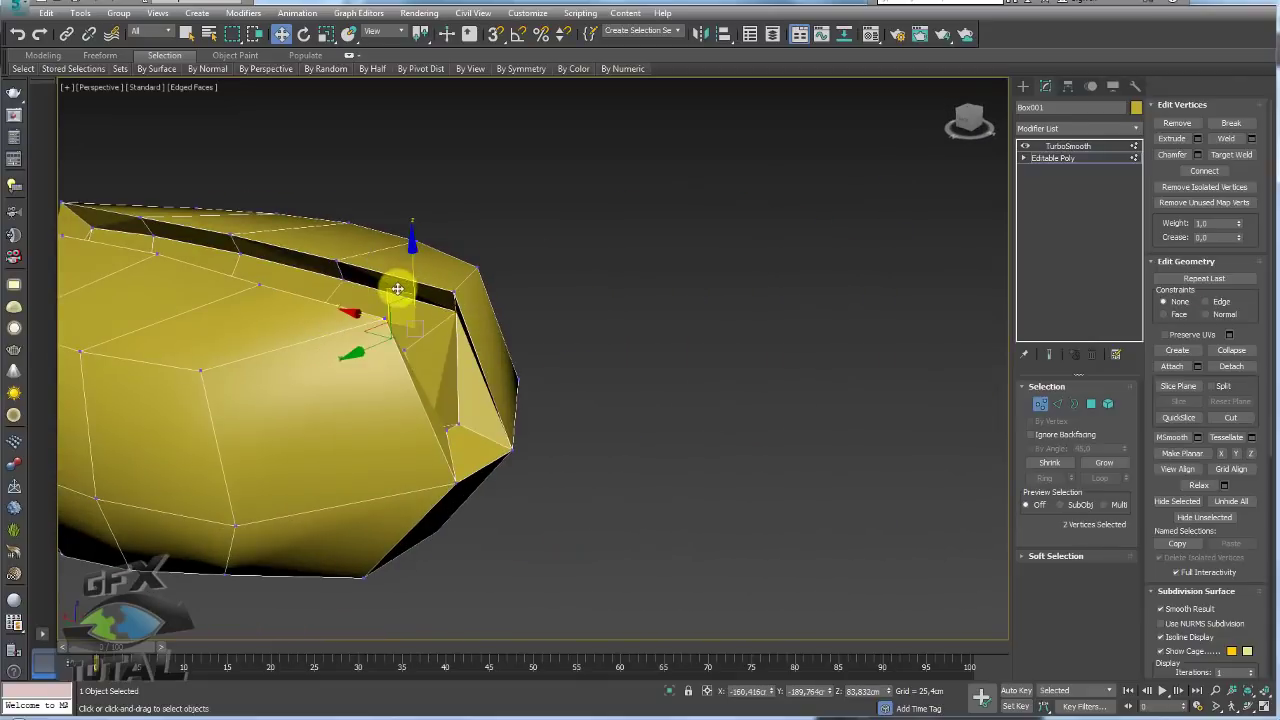
left_click_drag(397, 289, 500, 386)
mouse_move(500, 386)
middle_mouse_down("alt")
mouse_move(420, 380)
mouse_move(440, 390)
mouse_move(370, 405)
mouse_move(380, 413)
middle_mouse_up("alt")
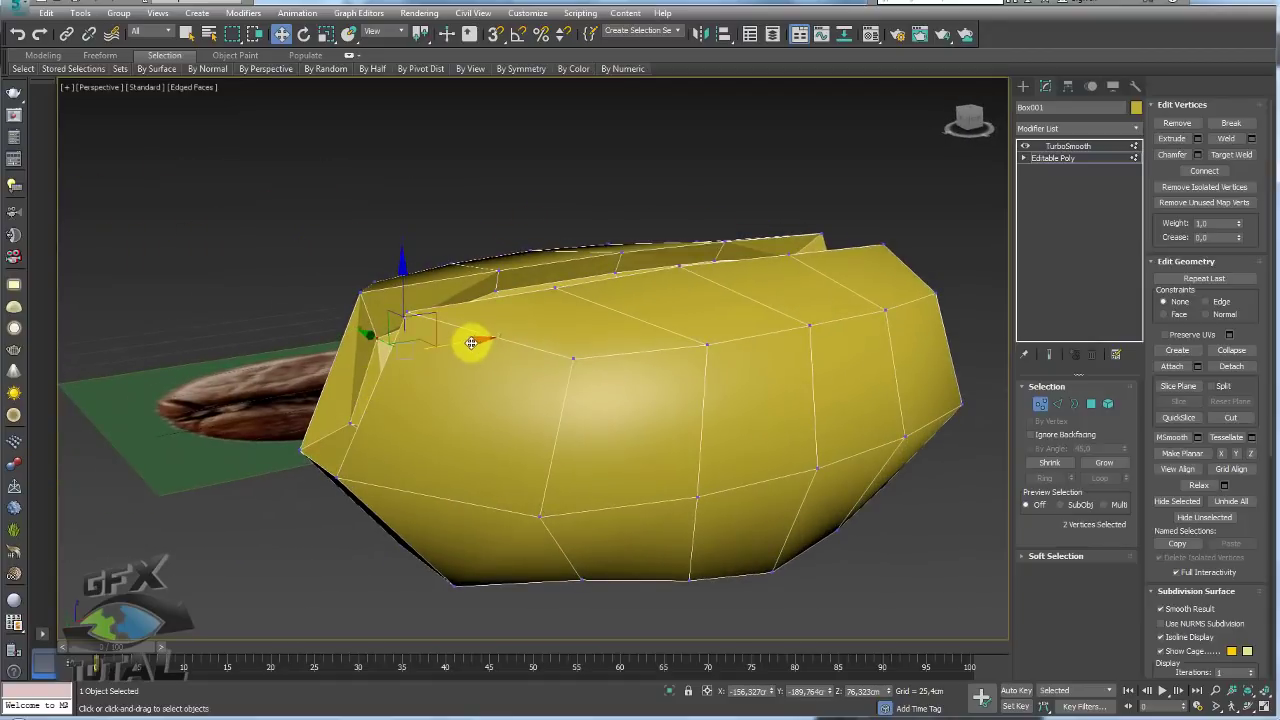
In the Left view, box-select the top vertices and lower them in Z to flatten the bean's top
key("l")
mouse_move(597, 394)
middle_mouse_down()
mouse_move(543, 434)
mouse_move(510, 402)
middle_mouse_up()
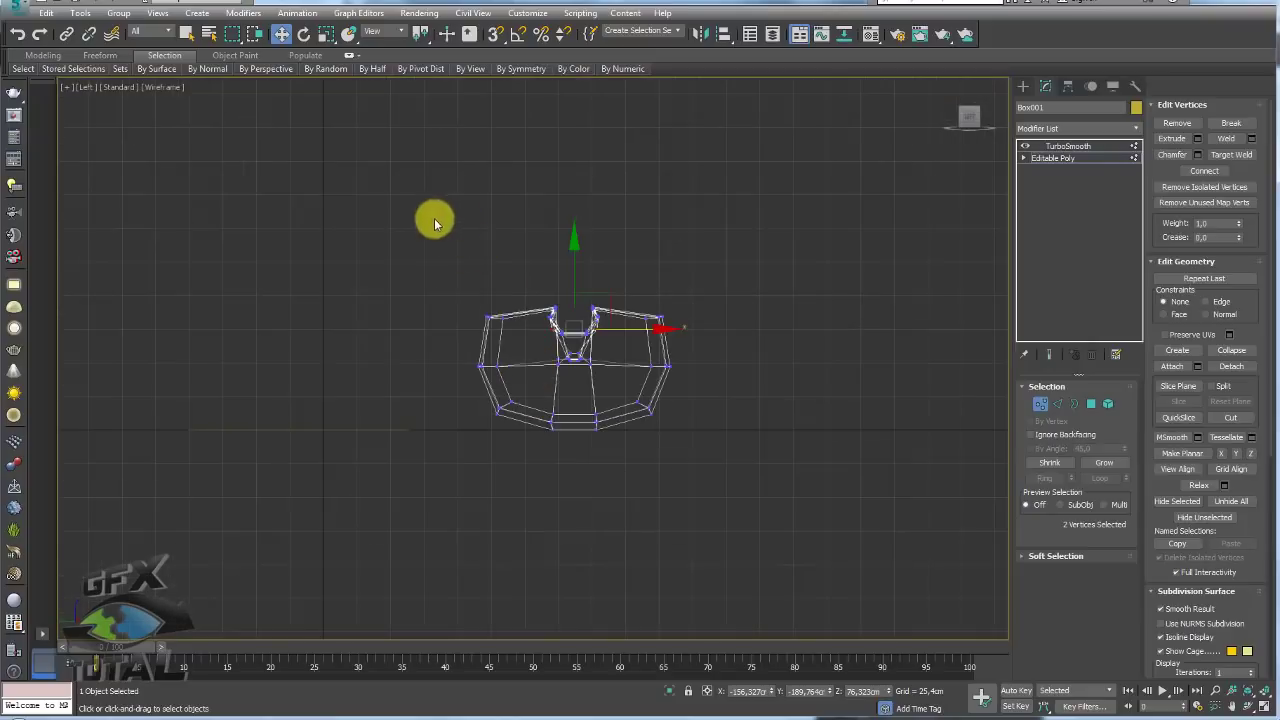
left_click_drag(729, 358, 727, 357)
scroll(615, 368, "up", 5)
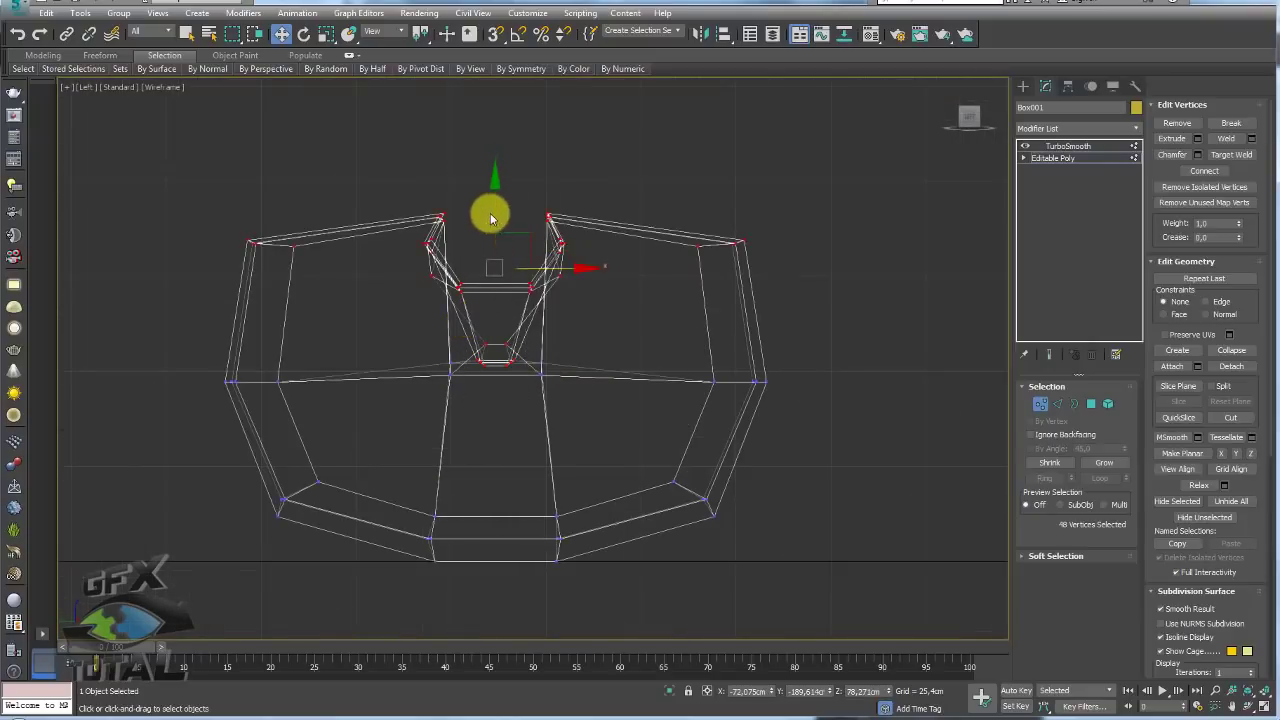
mouse_move(491, 218)
middle_mouse_down("alt")
mouse_move(508, 357)
mouse_move(555, 386)
mouse_move(529, 377)
mouse_move(517, 281)
middle_mouse_up("alt")
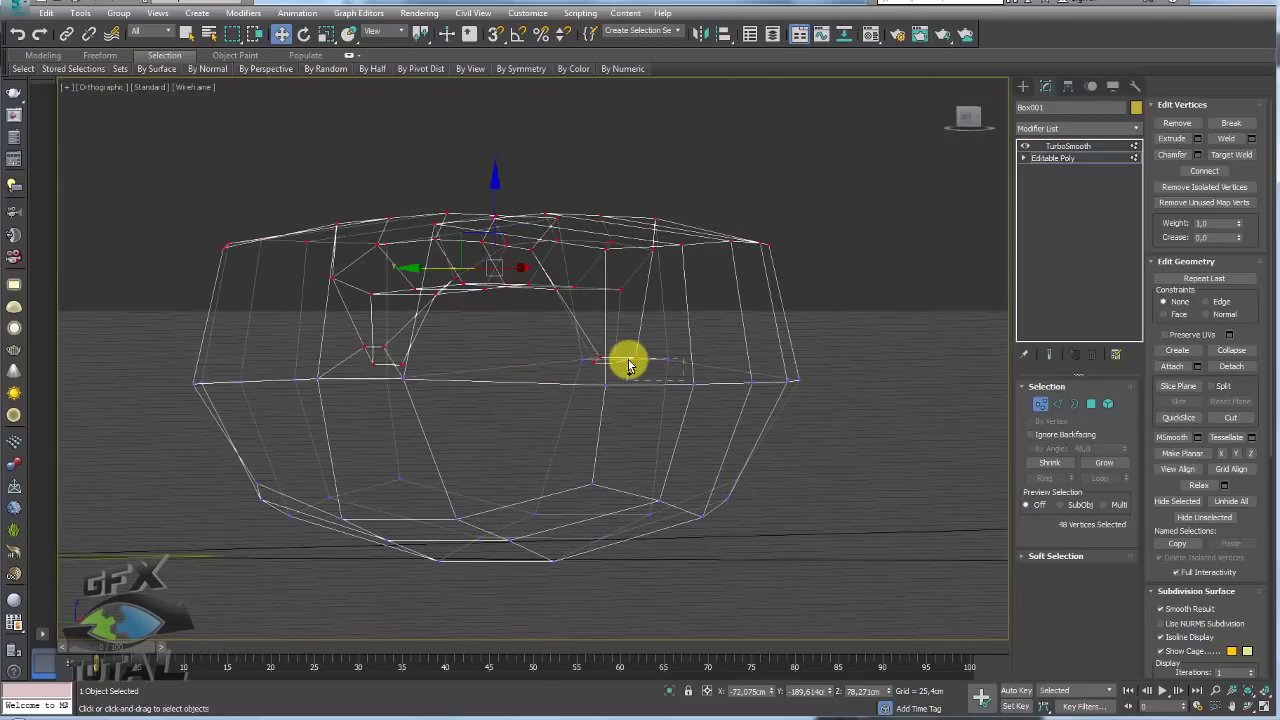
middle_click_drag(628, 365, 535, 422, "alt")
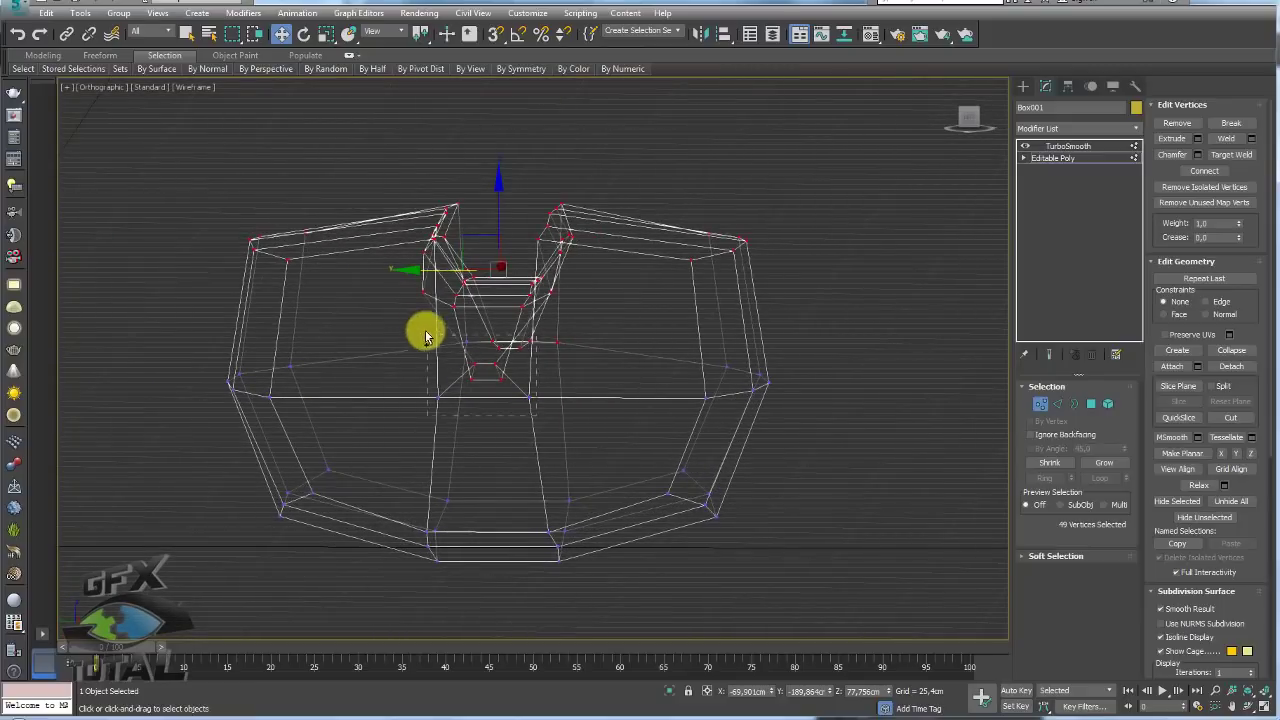
left_click_drag(494, 221, 497, 286)
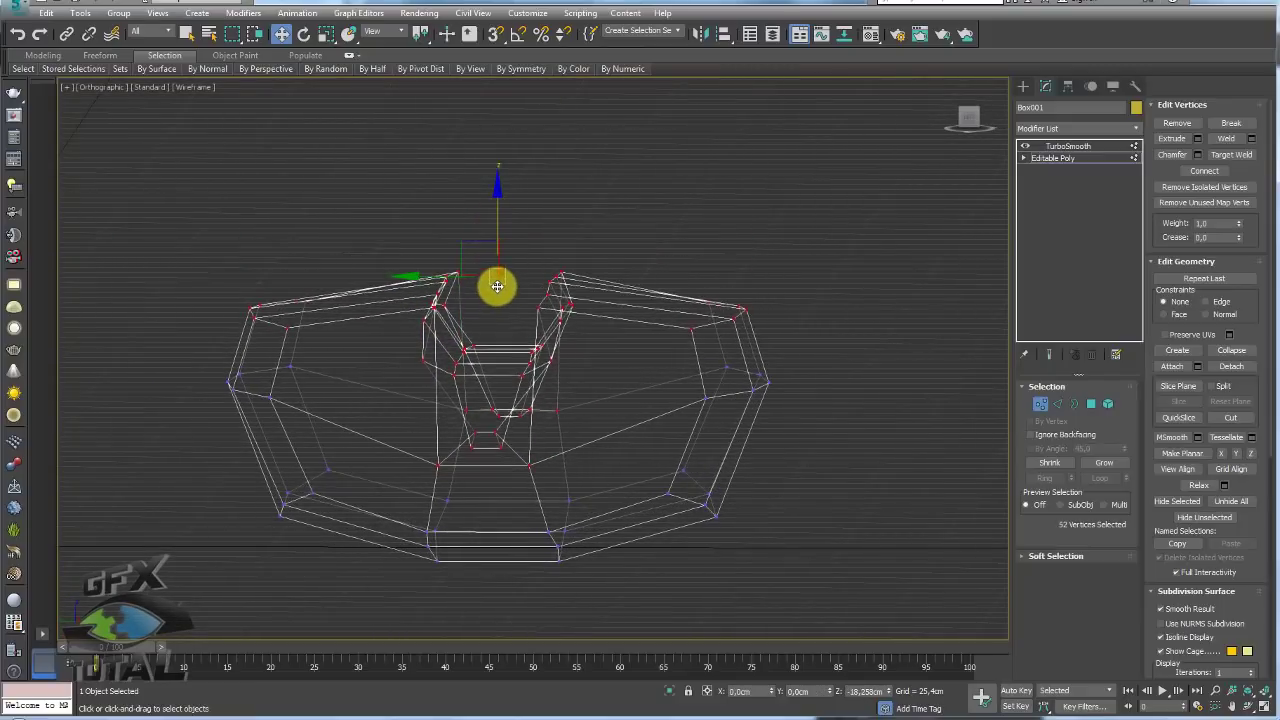
Switch the display back to shaded with edged faces to review the flattened bean
mouse_move(613, 385)
middle_mouse_down("alt")
mouse_move(537, 380)
mouse_move(586, 423)
middle_mouse_up("alt")
key("F3")
scroll(560, 382, "down", 5)
scroll(574, 384, "up", 4)
key("F4")
scroll(586, 423, "up", 1)
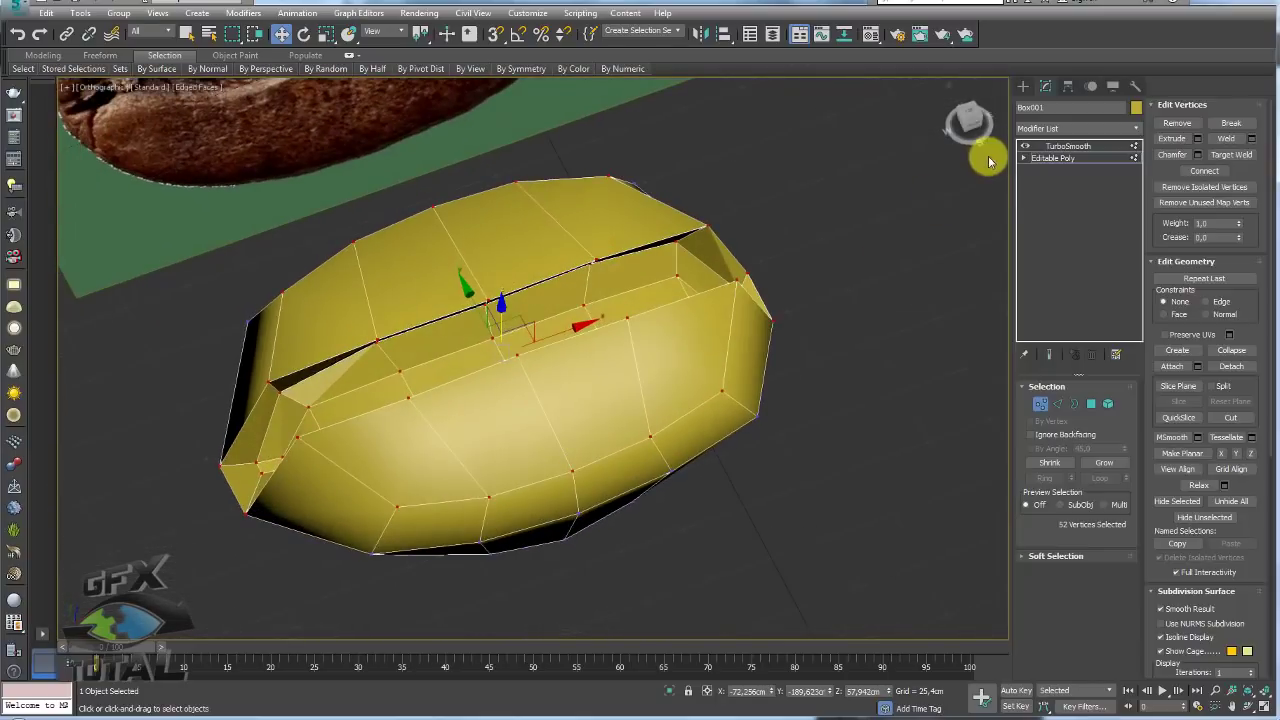
left_click(1066, 146)
mouse_move(714, 309)
middle_mouse_down("alt")
mouse_move(606, 420)
mouse_move(542, 313)
mouse_move(771, 377)
mouse_move(749, 440)
middle_mouse_up("alt")
scroll(542, 313, "down", 3)
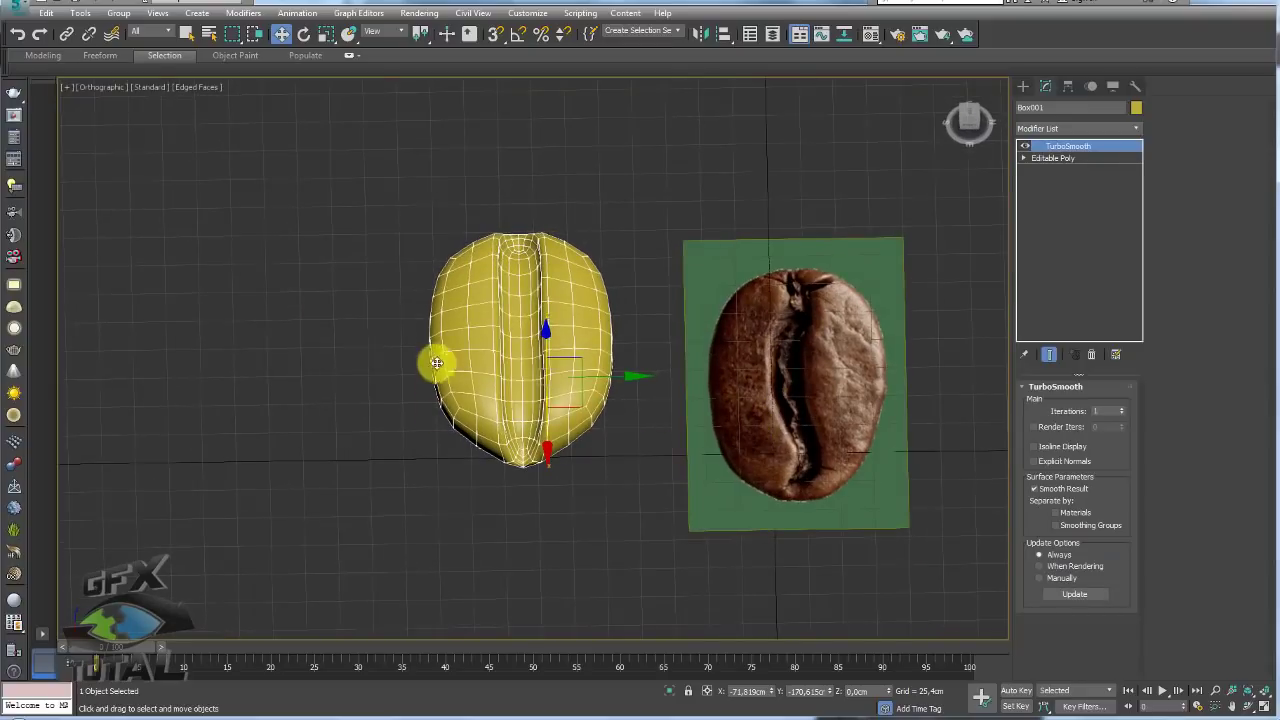
middle_click_drag(436, 363, 559, 436, "alt")
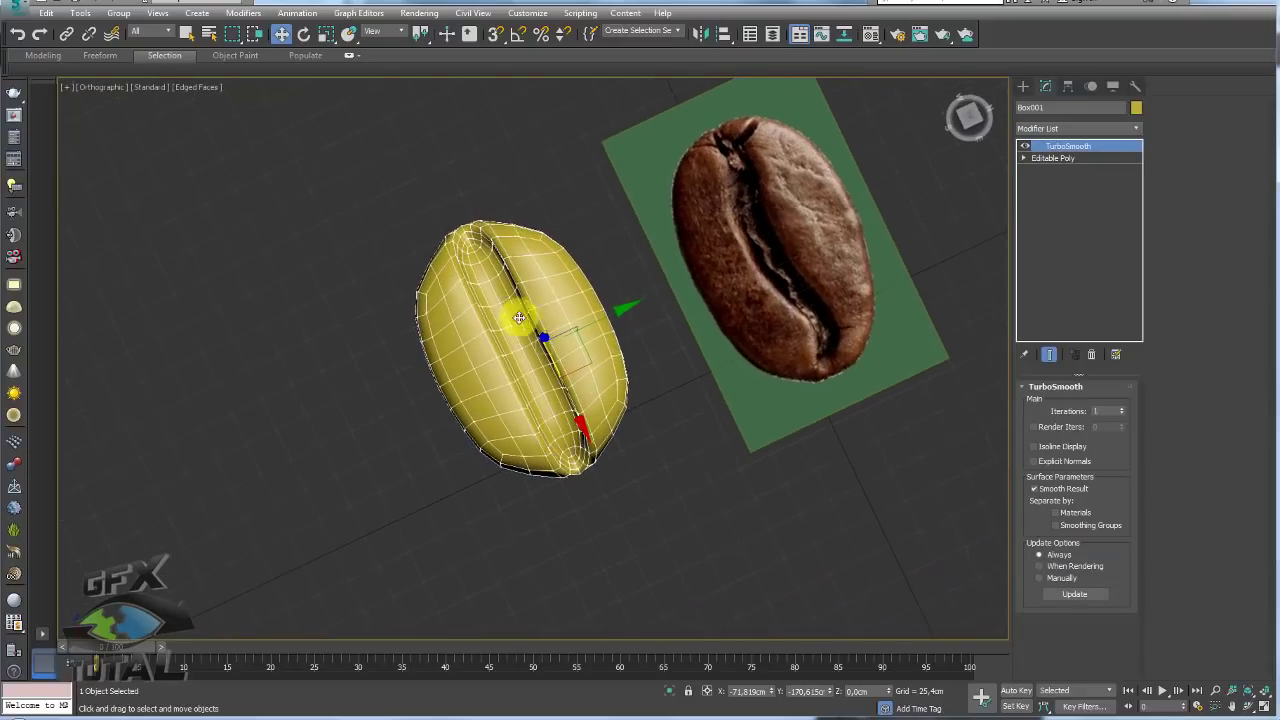
middle_click_drag(519, 317, 500, 266, "alt")
scroll(480, 257, "up", 2)
scroll(540, 245, "up", 2)
scroll(668, 249, "down", 4)
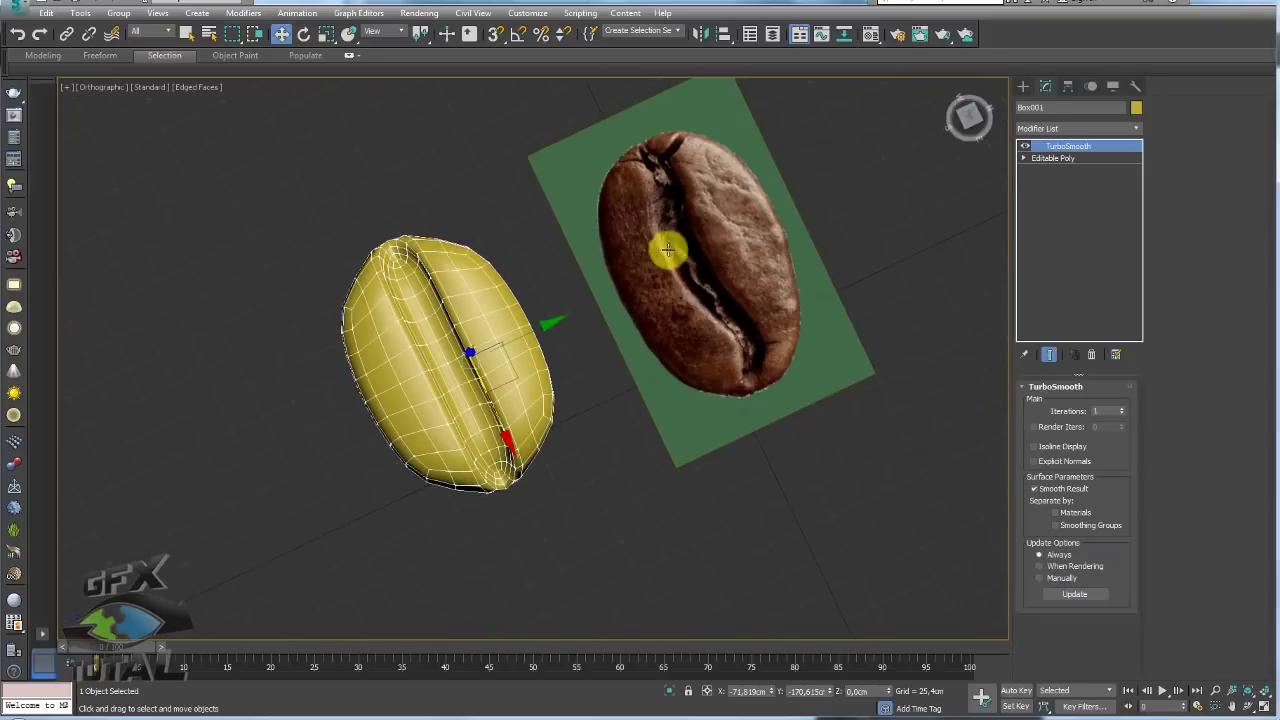
middle_click_drag(668, 249, 794, 346, "alt")
scroll(695, 283, "up", 3)
scroll(669, 222, "up", 2)
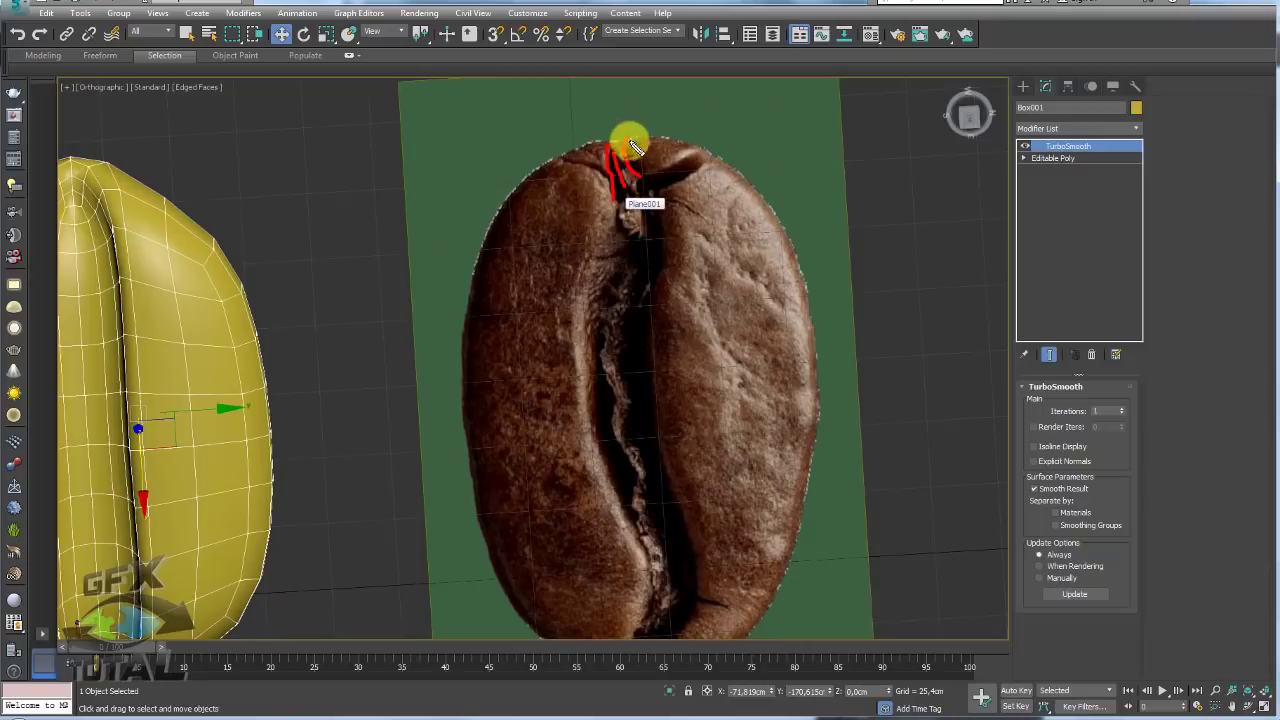
middle_click_drag(600, 177, 621, 252)
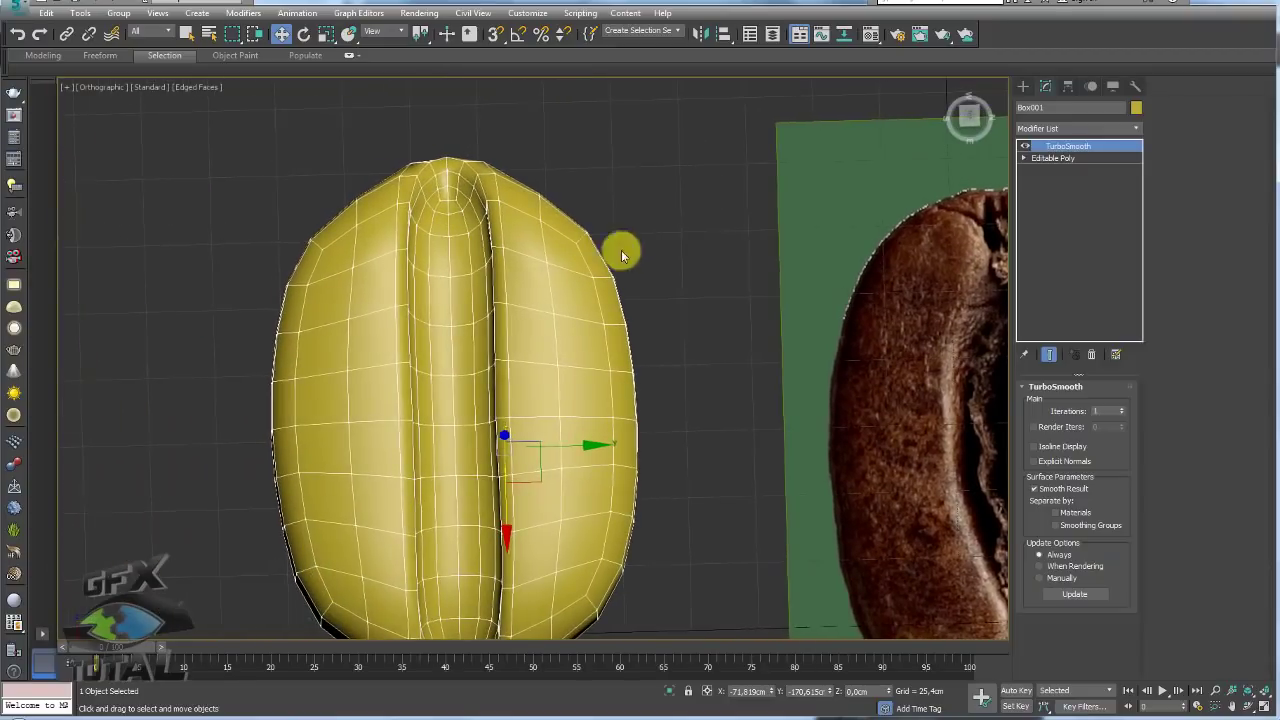
scroll(720, 236, "down", 3)
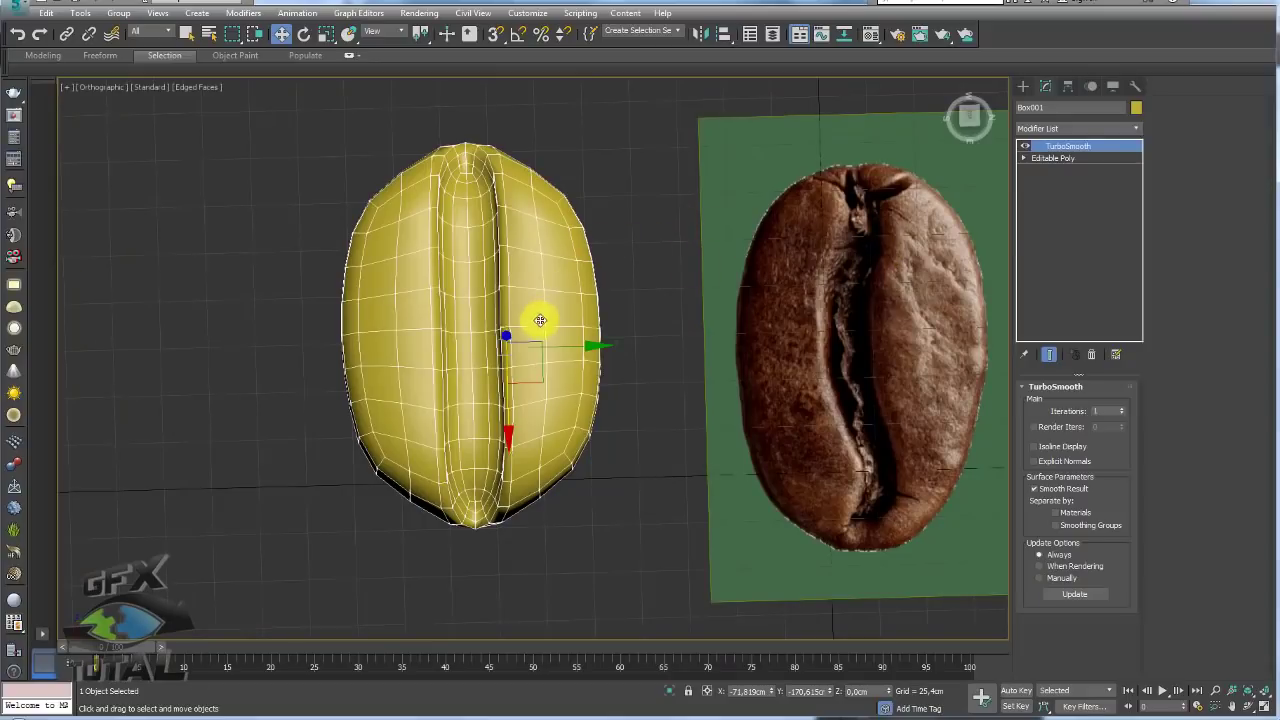
key("t")
key("F3")
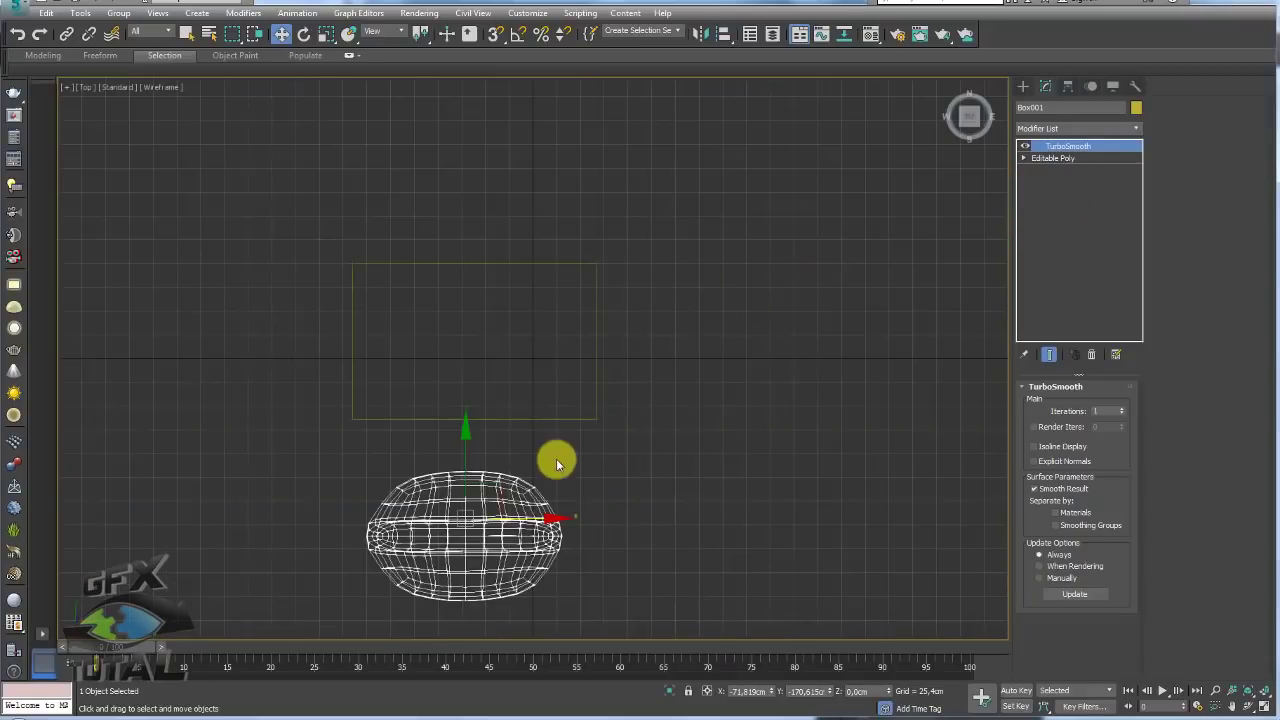
mouse_move(551, 457)
middle_mouse_down()
mouse_move(597, 363)
mouse_move(878, 268)
mouse_move(771, 300)
middle_mouse_up()
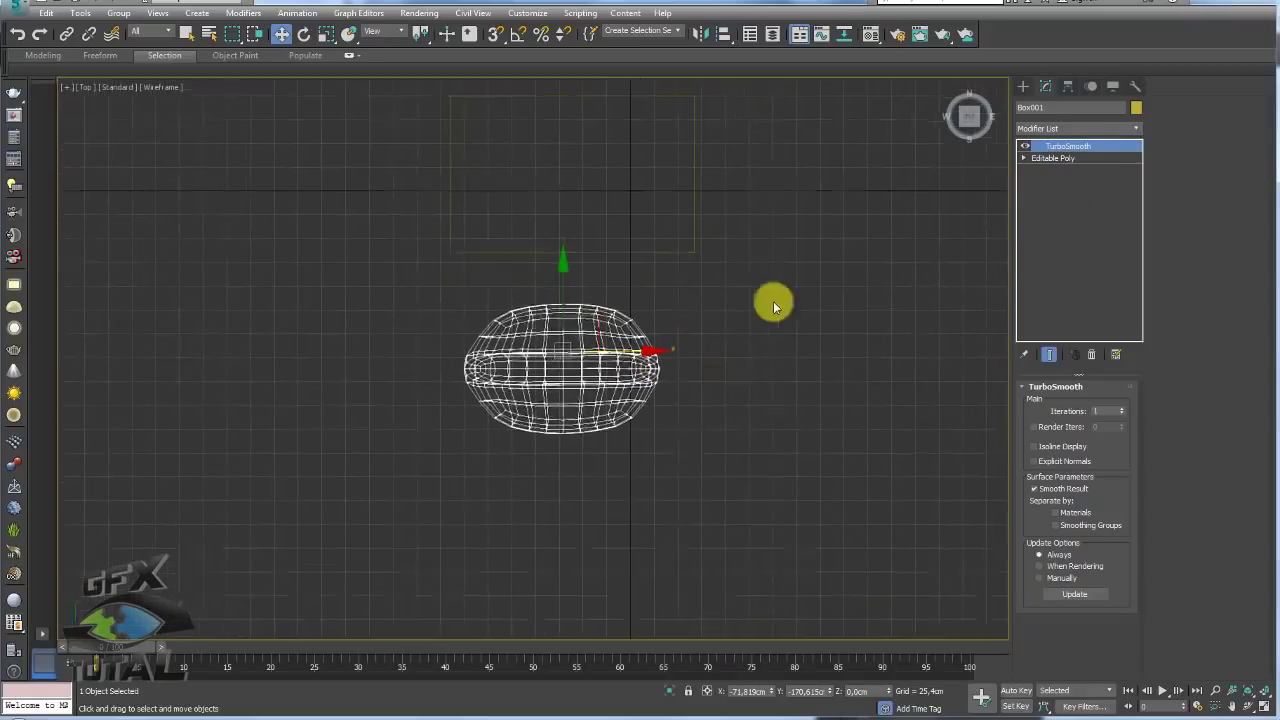
mouse_move(993, 85)
left_mouse_down()
mouse_move(549, 380)
mouse_move(694, 331)
left_mouse_up()
key("F3")
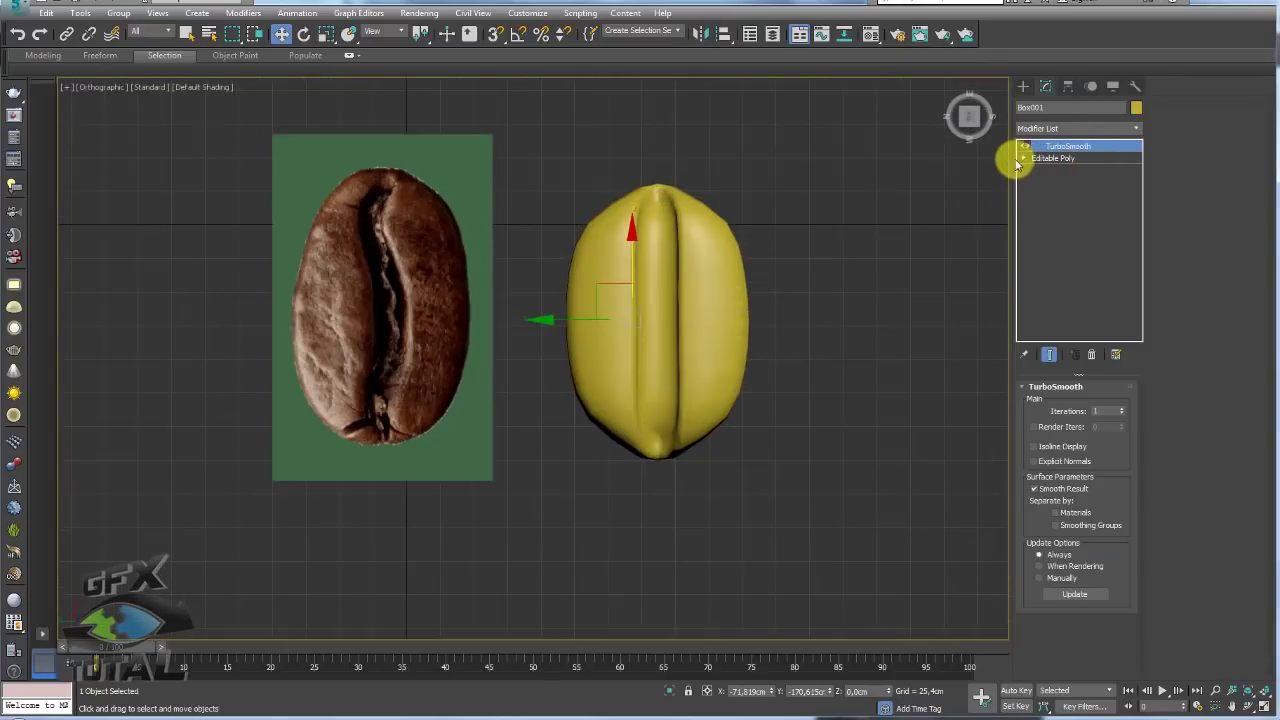
left_click(1024, 158)
left_click(1050, 170)
In the wireframe top view, shift the groove's middle vertices to bend the groove
scroll(745, 252, "up", 2)
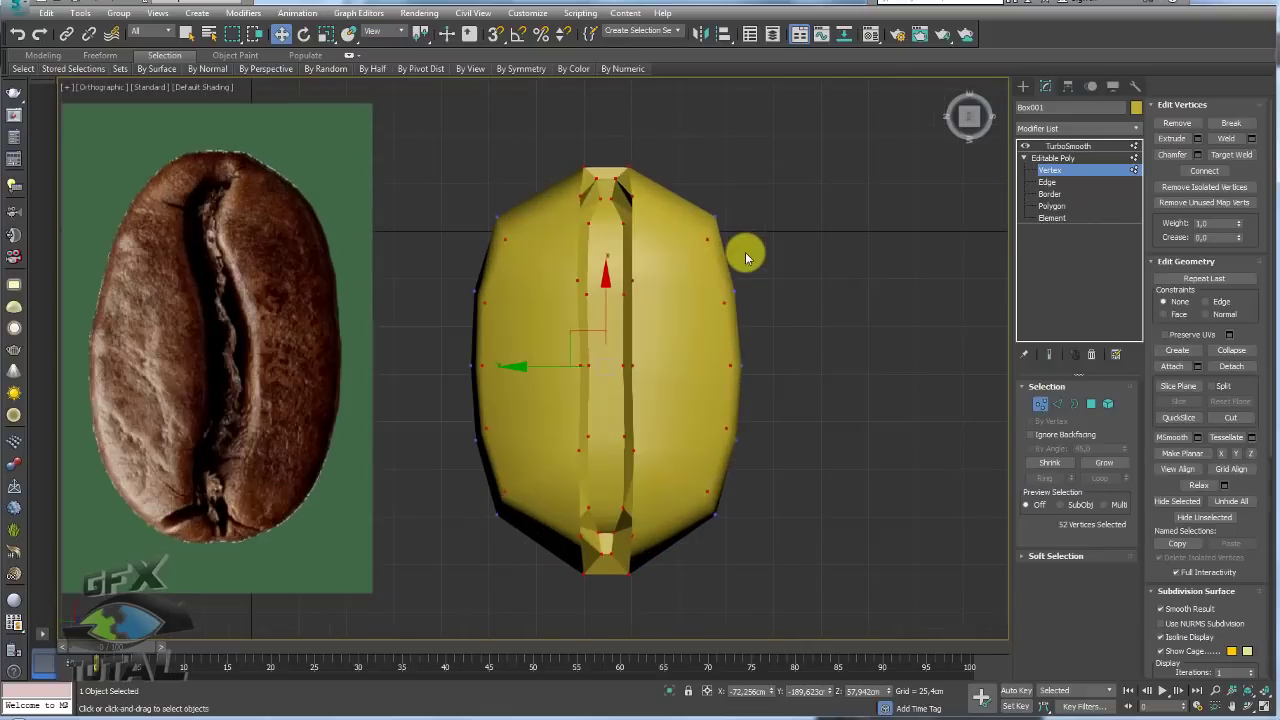
key("F3")
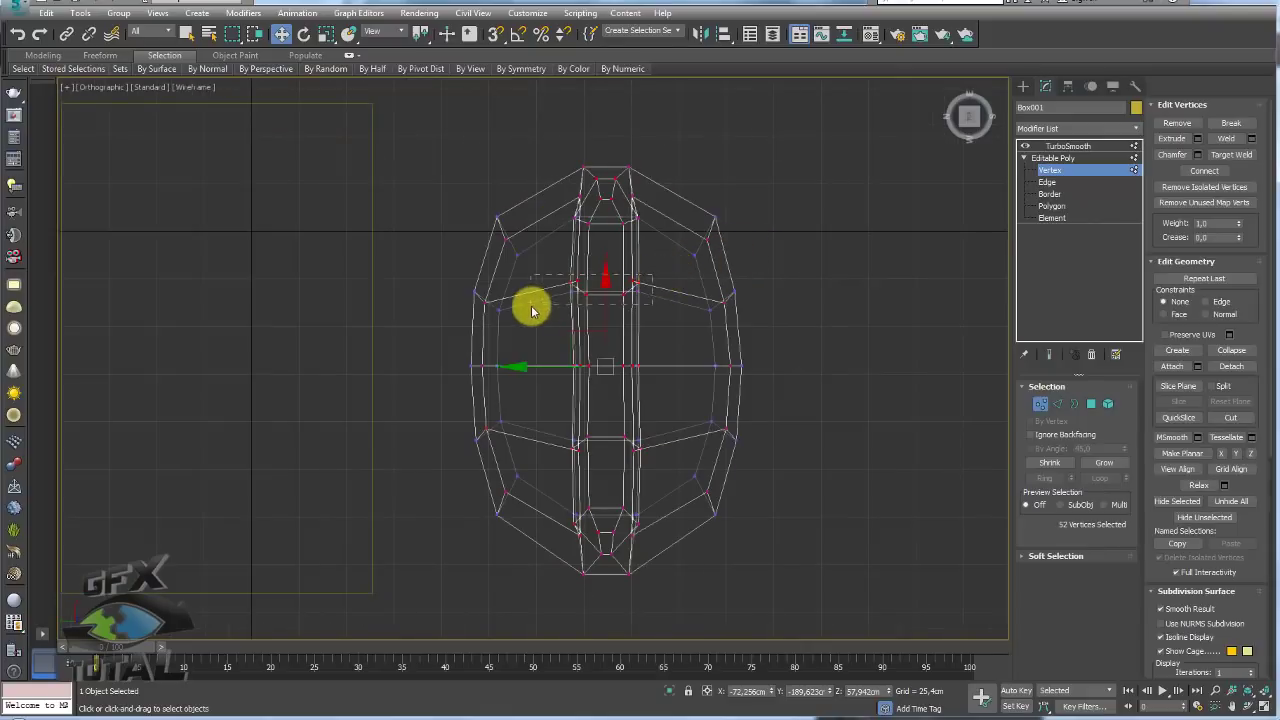
left_click_drag(531, 311, 529, 313)
scroll(611, 297, "up", 3)
mouse_move(611, 297)
middle_mouse_down("alt")
mouse_move(717, 297)
mouse_move(686, 200)
middle_mouse_up("alt")
key("t")
scroll(686, 200, "up", 3)
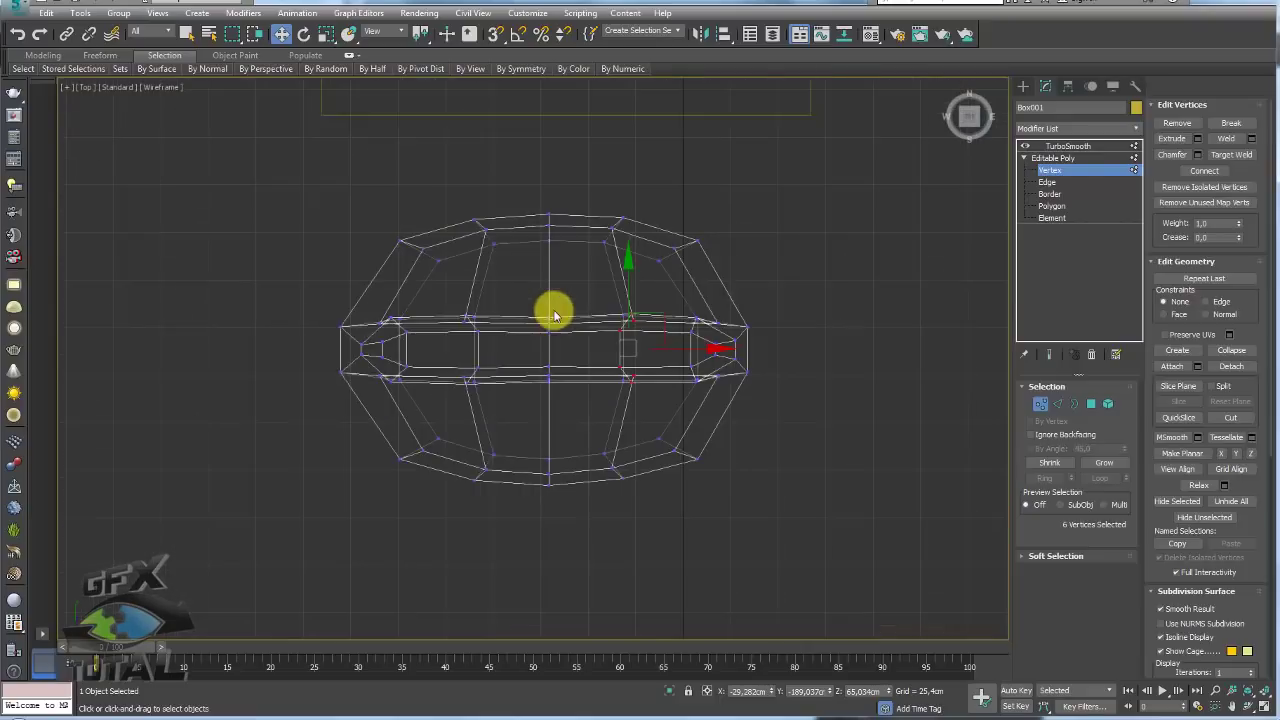
left_click_drag(625, 291, 626, 273)
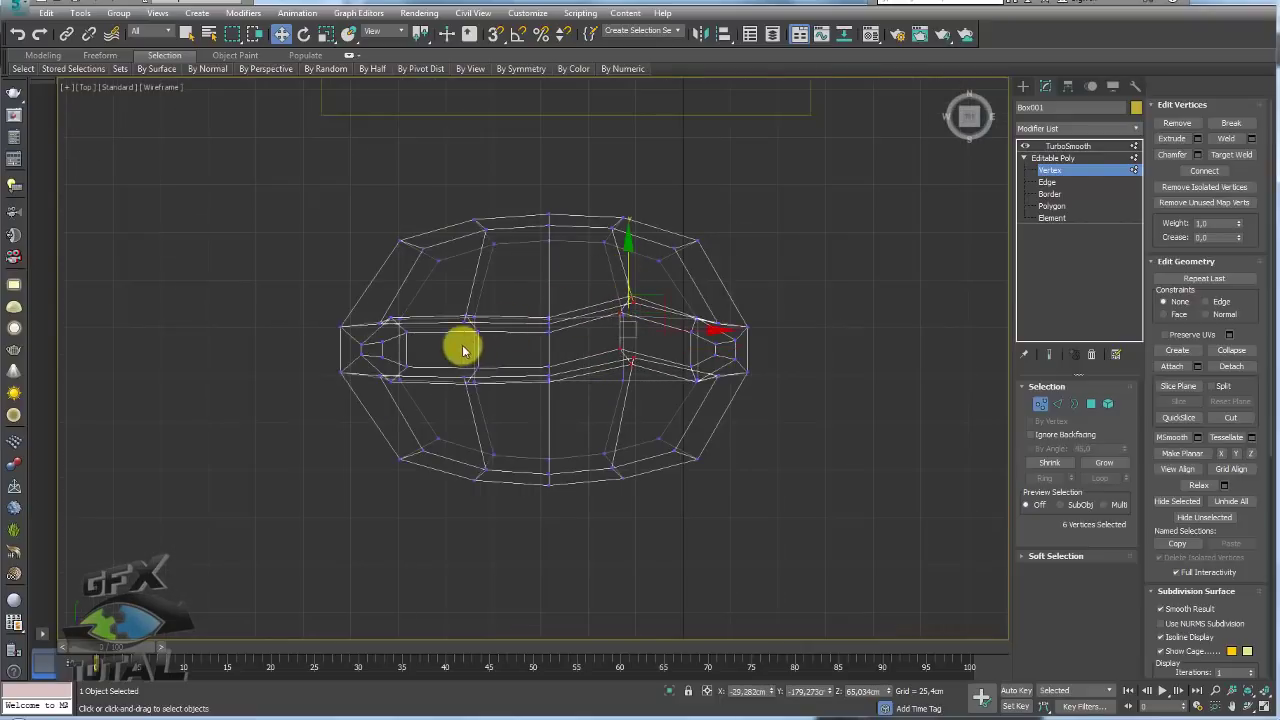
Select a loop of seven groove vertices and shift them the other way to curve the groove
mouse_move(479, 382)
middle_mouse_down("alt")
mouse_move(474, 323)
mouse_move(534, 309)
mouse_move(510, 477)
mouse_move(502, 313)
middle_mouse_up("alt")
left_click(496, 407)
double_click(446, 318)
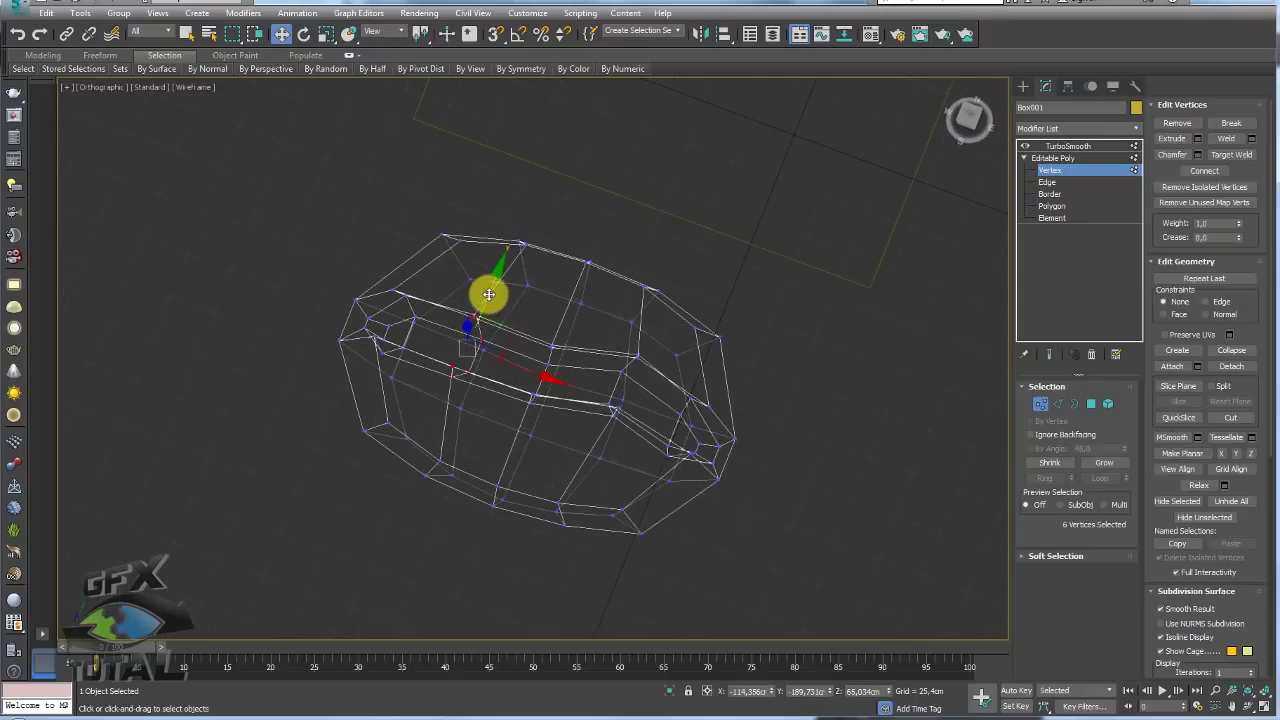
left_click_drag(488, 294, 476, 307)
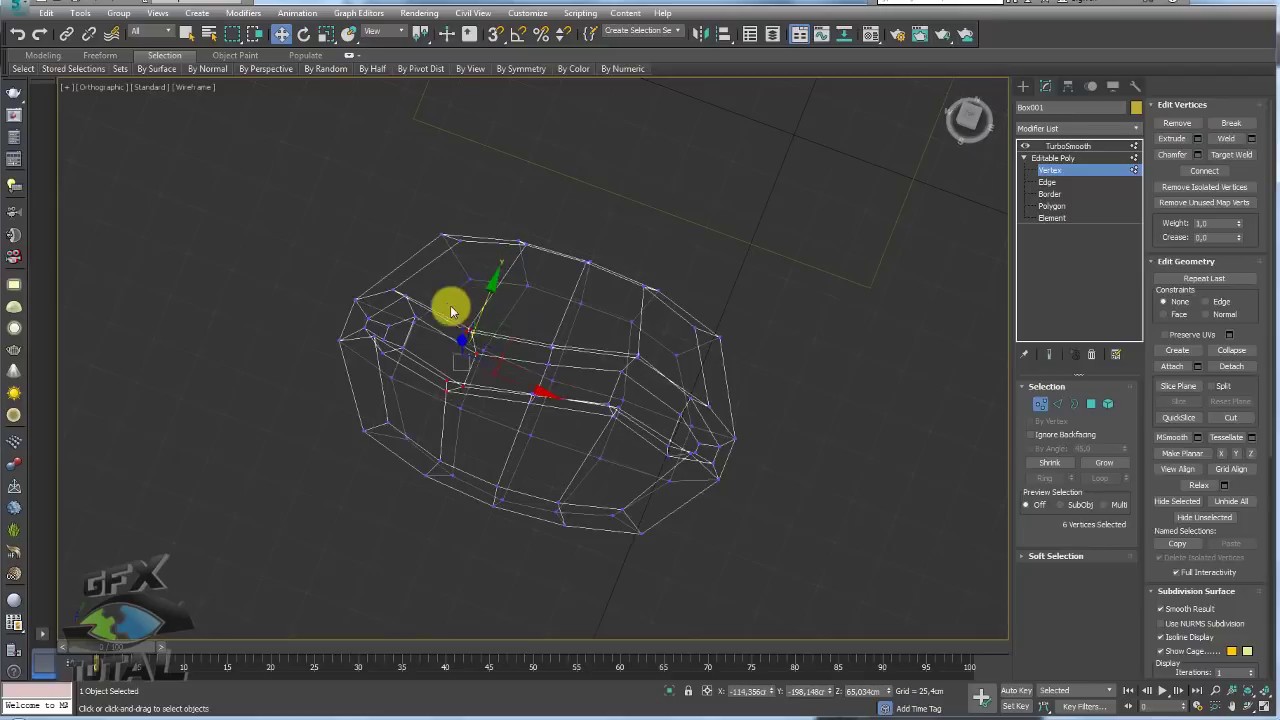
mouse_move(450, 311)
middle_mouse_down("alt")
mouse_move(514, 326)
mouse_move(408, 434)
mouse_move(470, 453)
middle_mouse_up("alt")
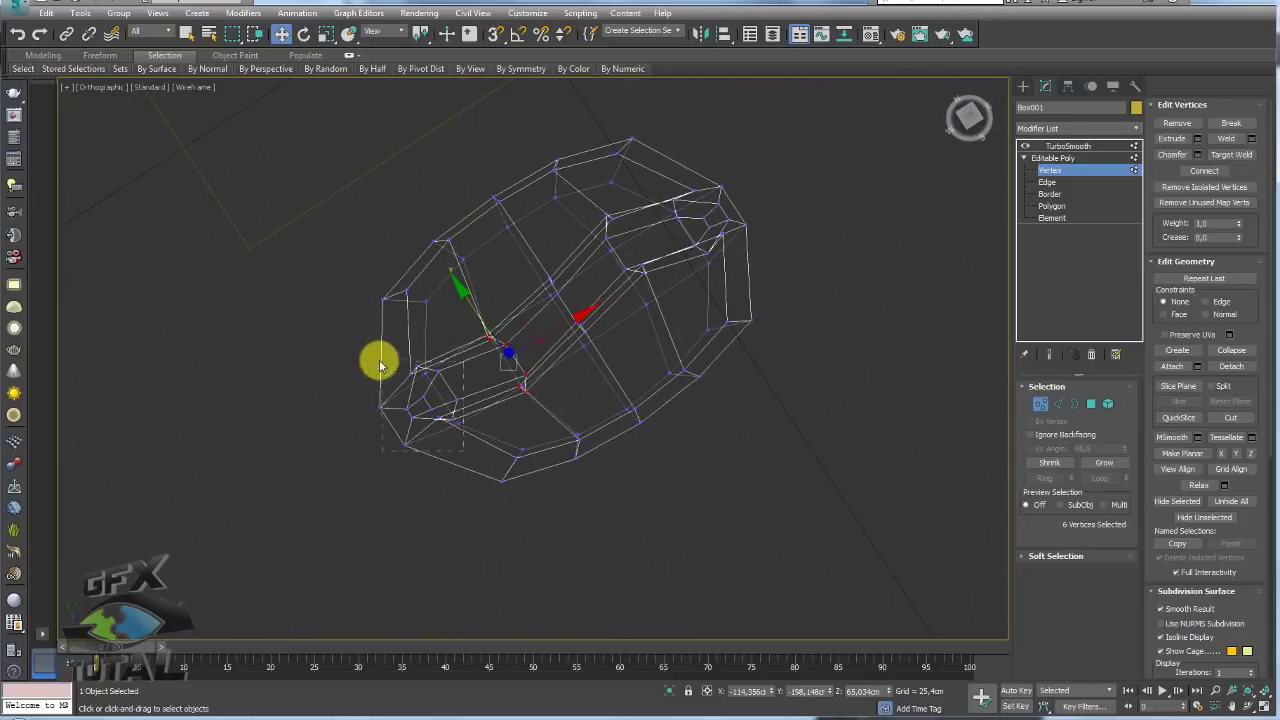
Twist the lower groove-end vertices slightly, then select the upper groove-end vertices for scaling
left_click_drag(380, 365, 486, 423)
key("r")
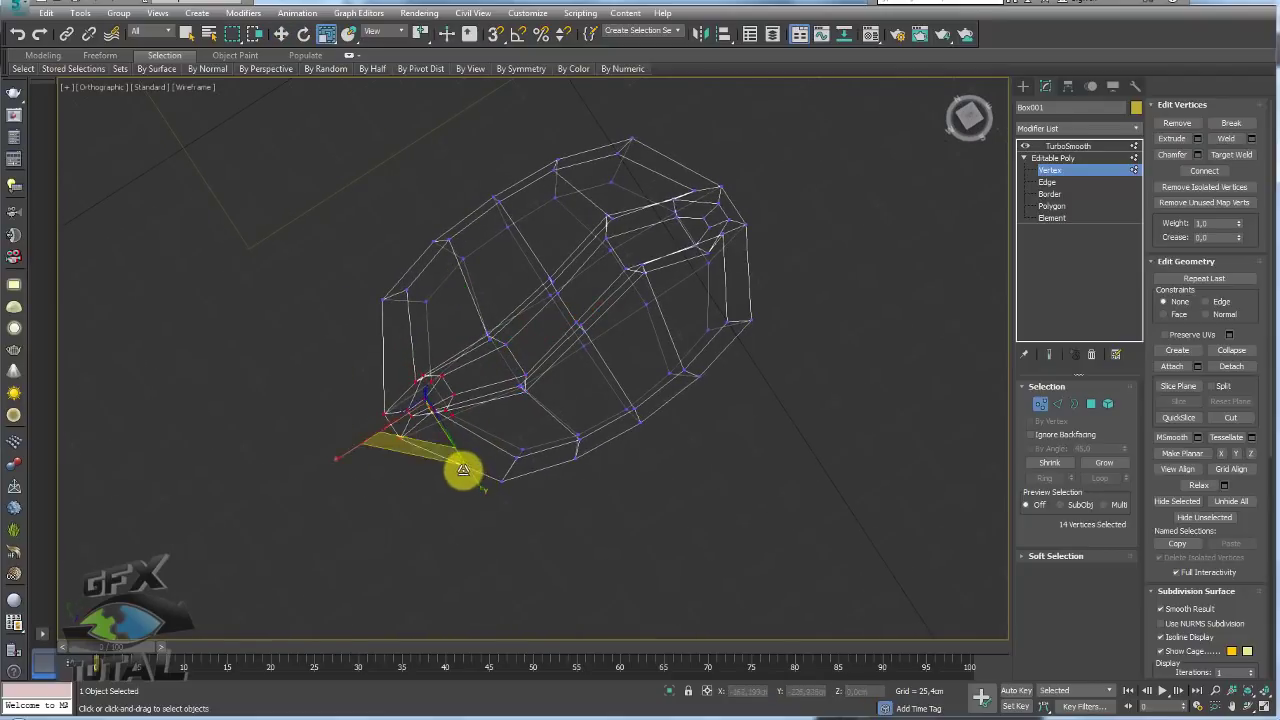
key("e")
left_click_drag(499, 442, 480, 457)
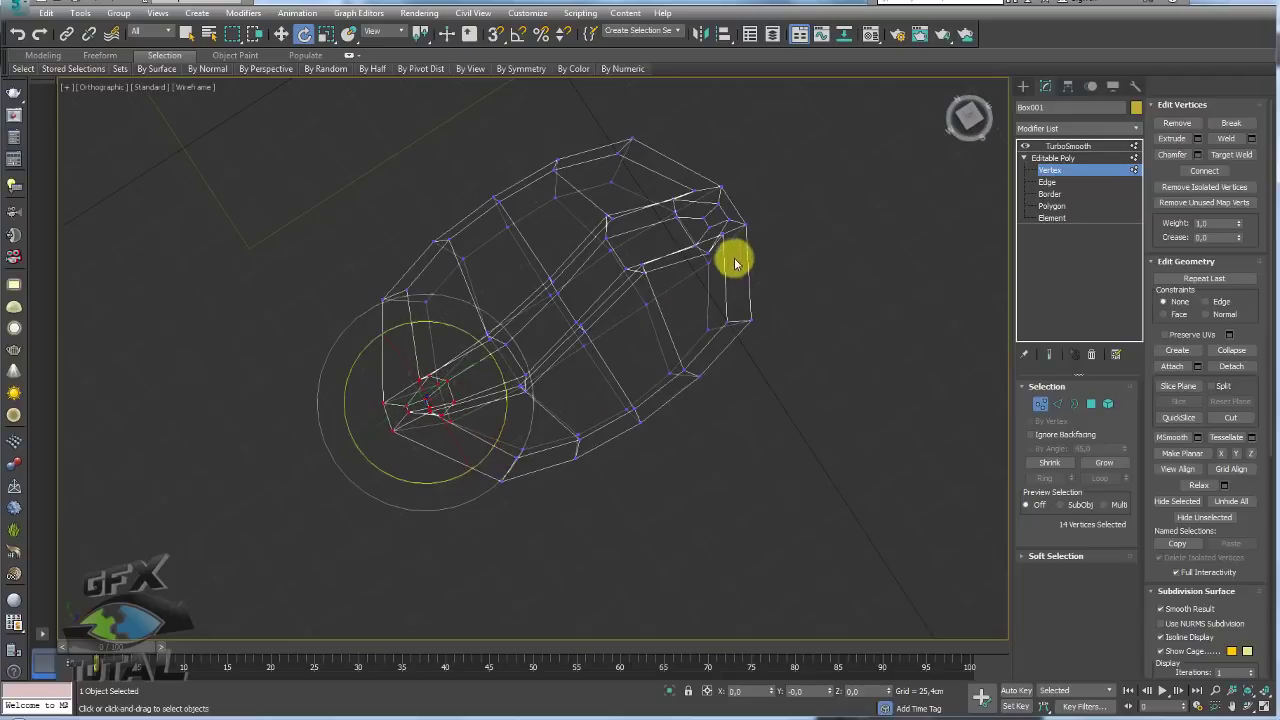
mouse_move(665, 168)
left_mouse_down()
mouse_move(751, 262)
mouse_move(757, 303)
mouse_move(749, 290)
left_mouse_up()
key("r")
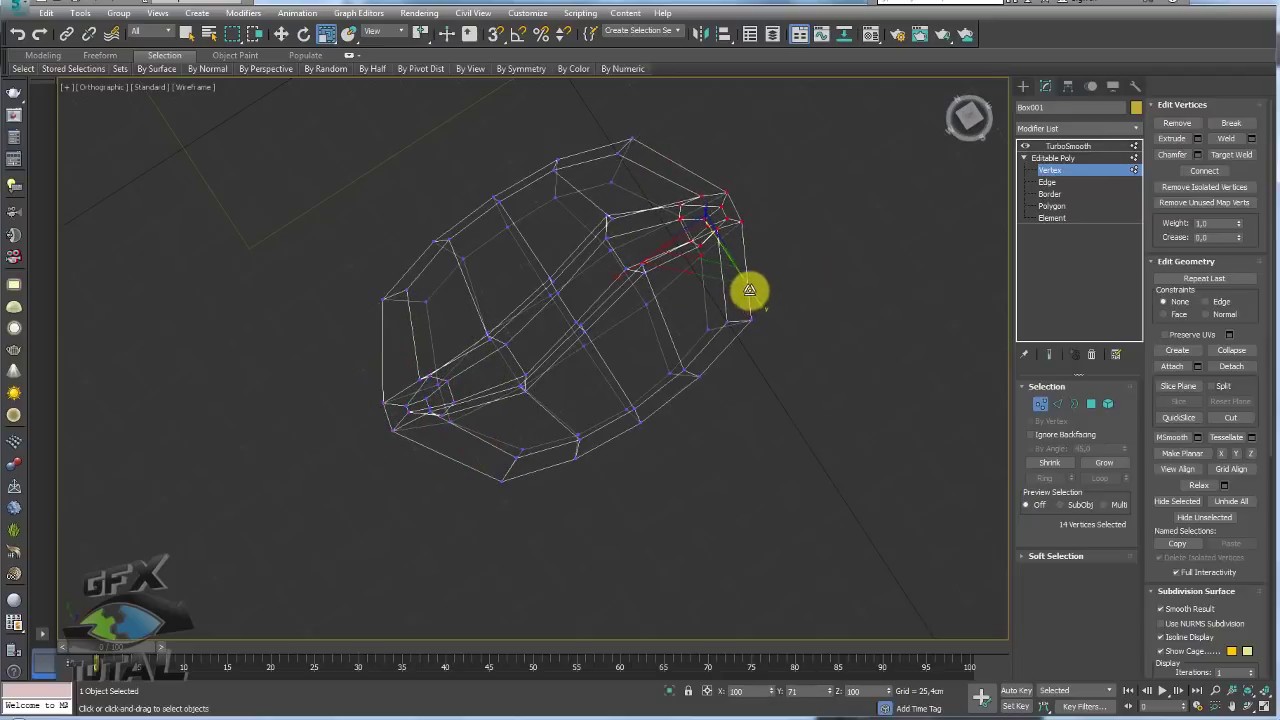
Preview the TurboSmooth result in shaded view with edges, comparing the bean to the photo
middle_click_drag(749, 290, 946, 204, "alt")
key("F3")
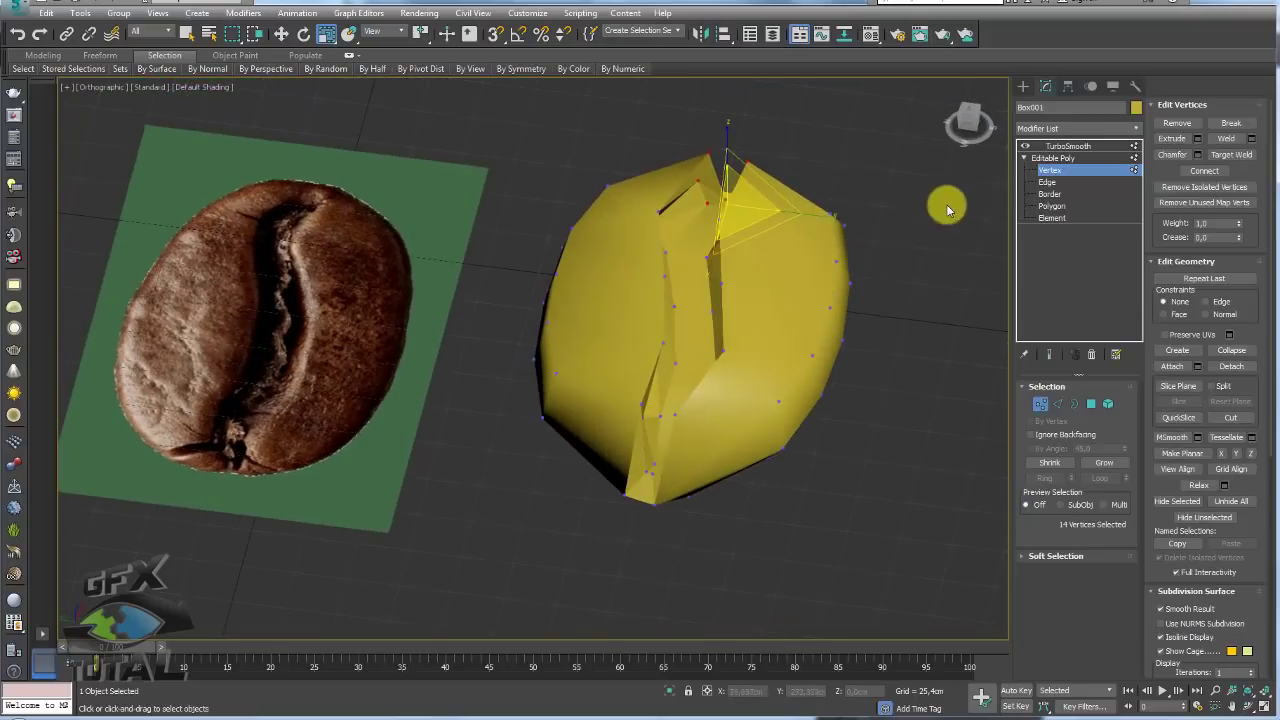
key("F4")
left_click(1065, 146)
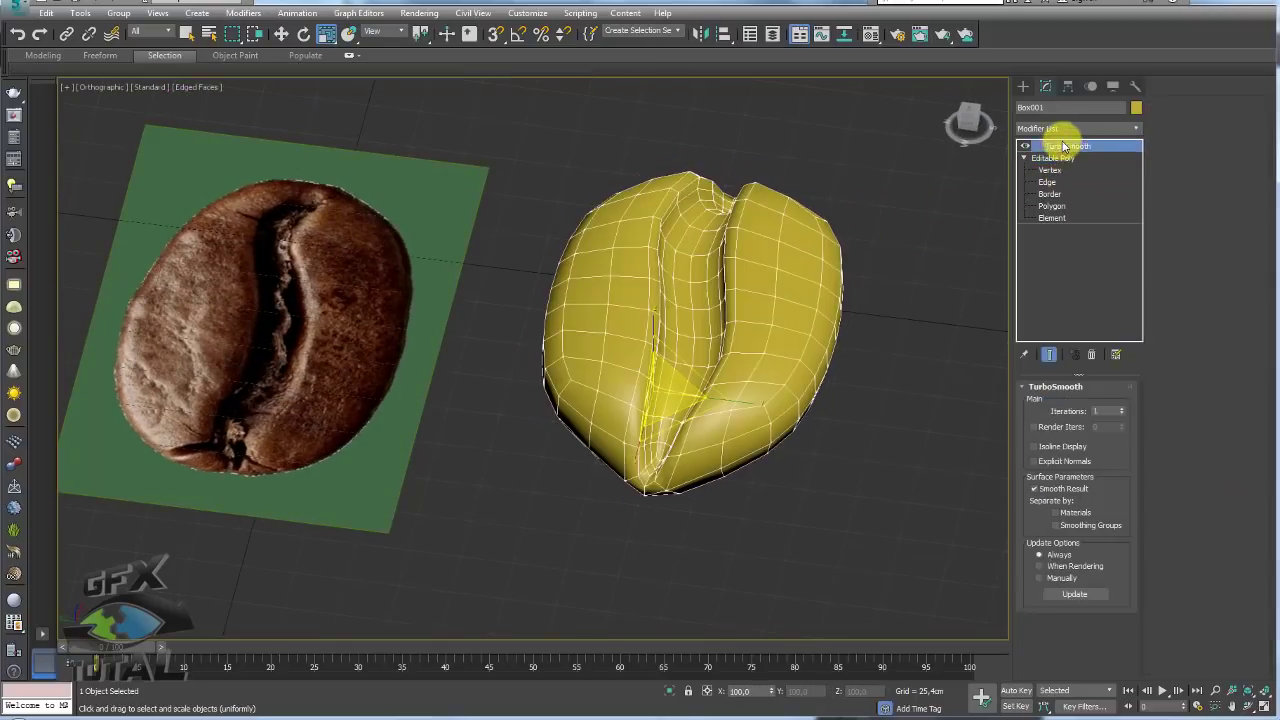
mouse_move(680, 283)
middle_mouse_down("alt")
mouse_move(651, 289)
mouse_move(634, 320)
mouse_move(644, 389)
mouse_move(651, 354)
mouse_move(626, 416)
mouse_move(646, 437)
mouse_move(594, 443)
mouse_move(646, 443)
mouse_move(621, 447)
mouse_move(500, 363)
mouse_move(638, 360)
middle_mouse_up("alt")
mouse_move(850, 230)
middle_mouse_down("alt")
mouse_move(689, 266)
mouse_move(549, 357)
mouse_move(560, 391)
mouse_move(519, 341)
middle_mouse_up("alt")
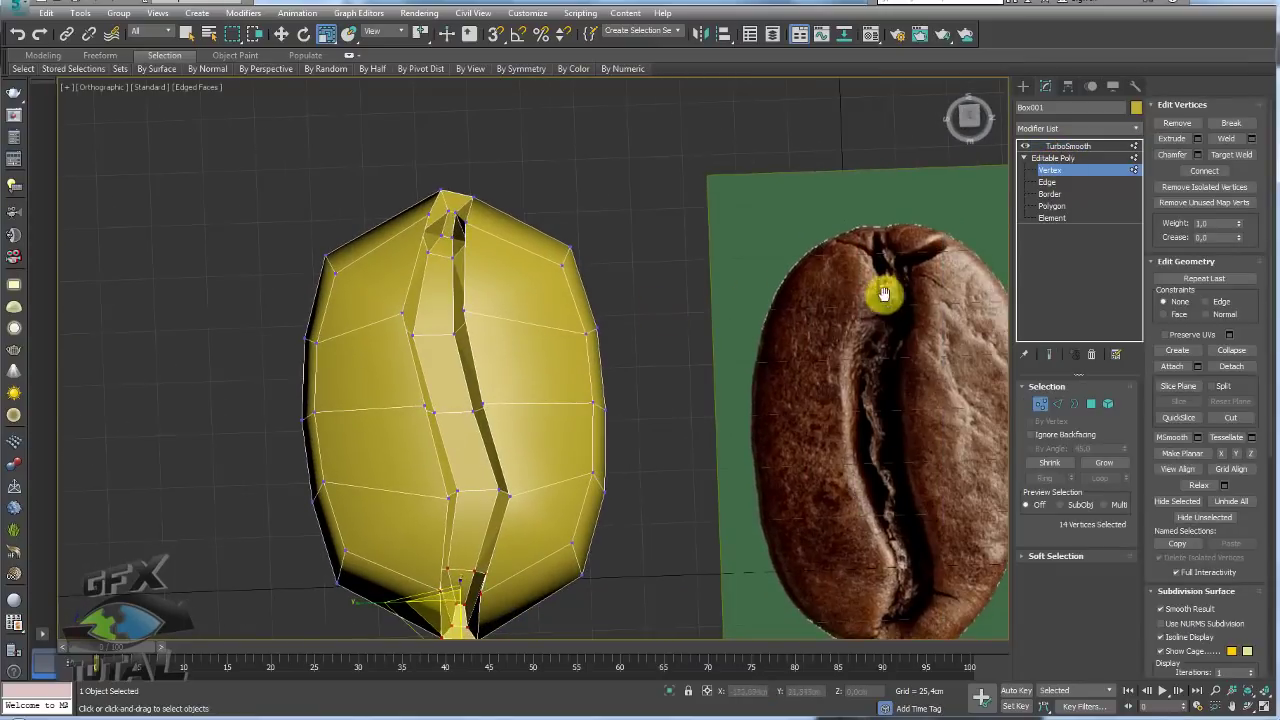
middle_click_drag(884, 293, 861, 301)
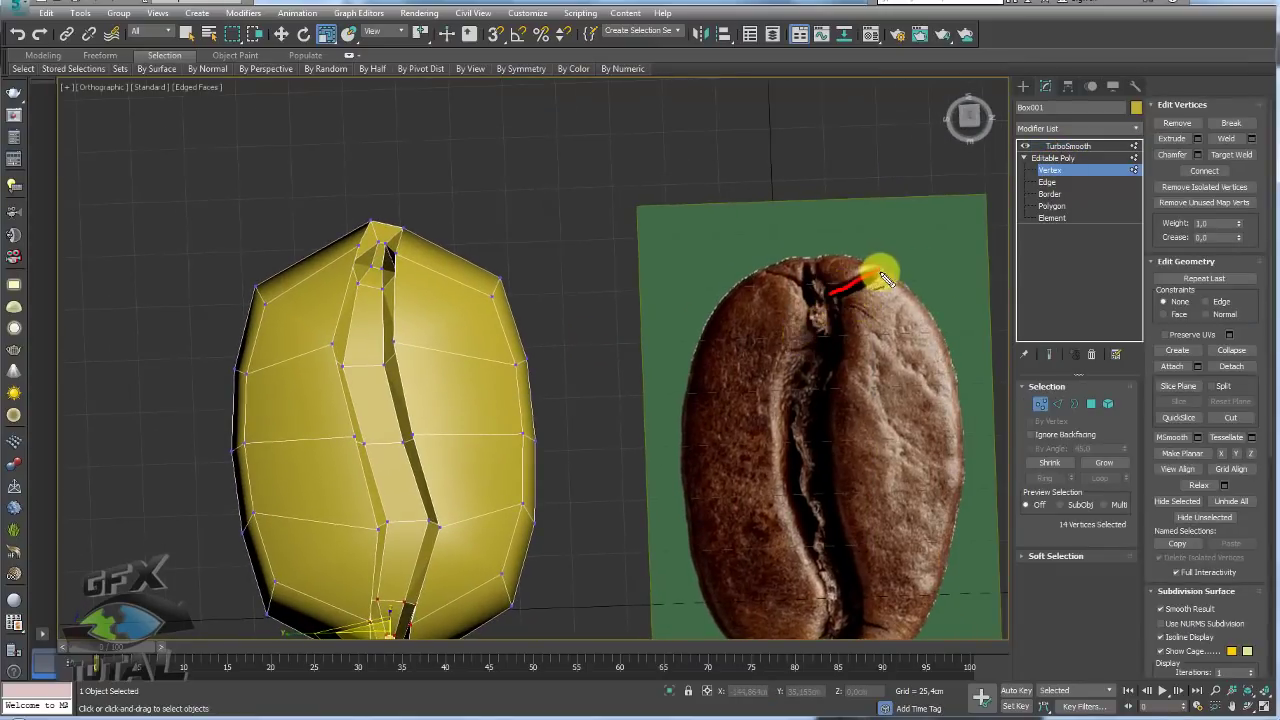
scroll(520, 260, "up", 2)
scroll(595, 300, "up", 2)
scroll(660, 335, "up", 2)
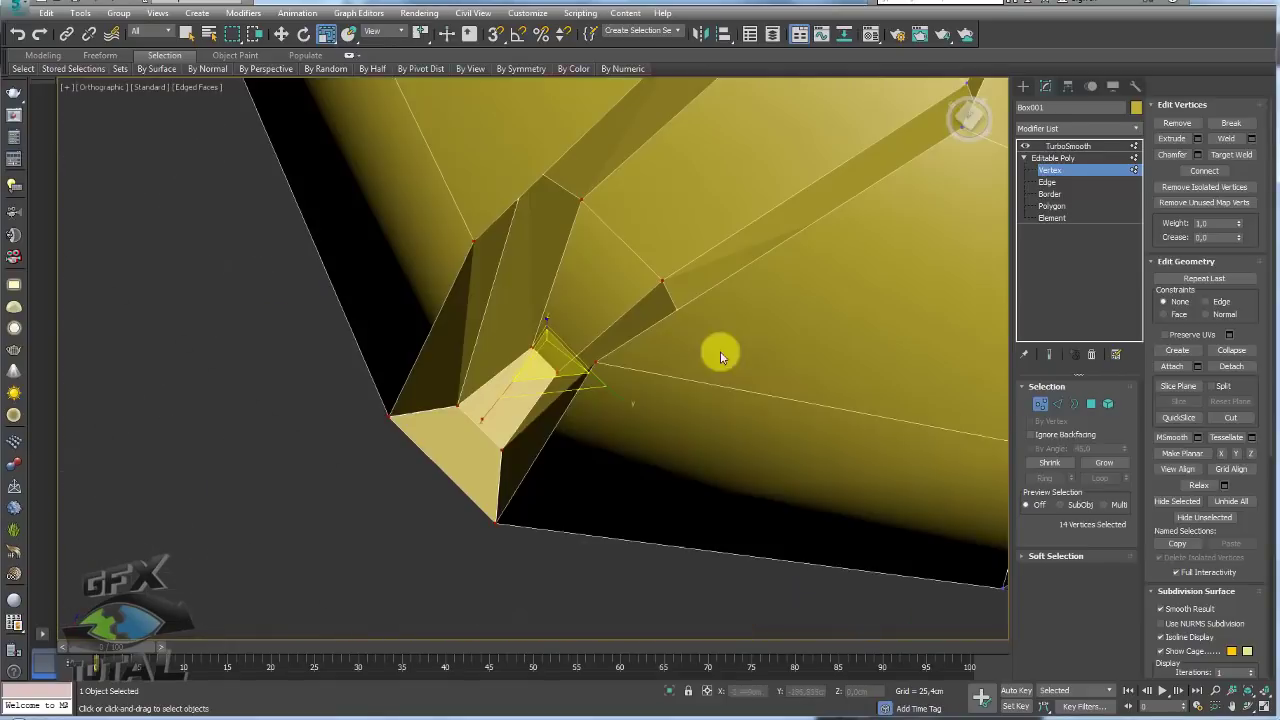
scroll(720, 351, "down", 2)
scroll(722, 377, "down", 3)
Inspect the smoothed bean in Perspective view from below and from above
key("p")
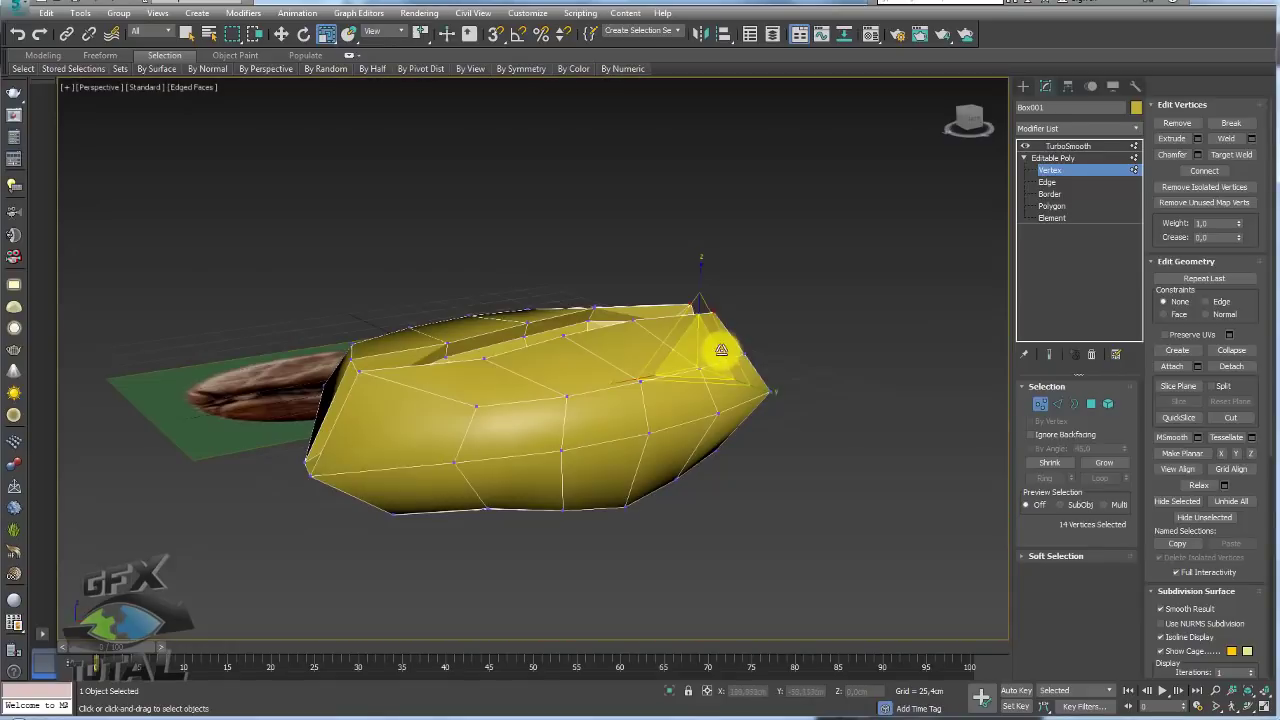
mouse_move(720, 350)
middle_mouse_down("alt")
mouse_move(680, 394)
mouse_move(534, 443)
mouse_move(720, 608)
mouse_move(833, 355)
middle_mouse_up("alt")
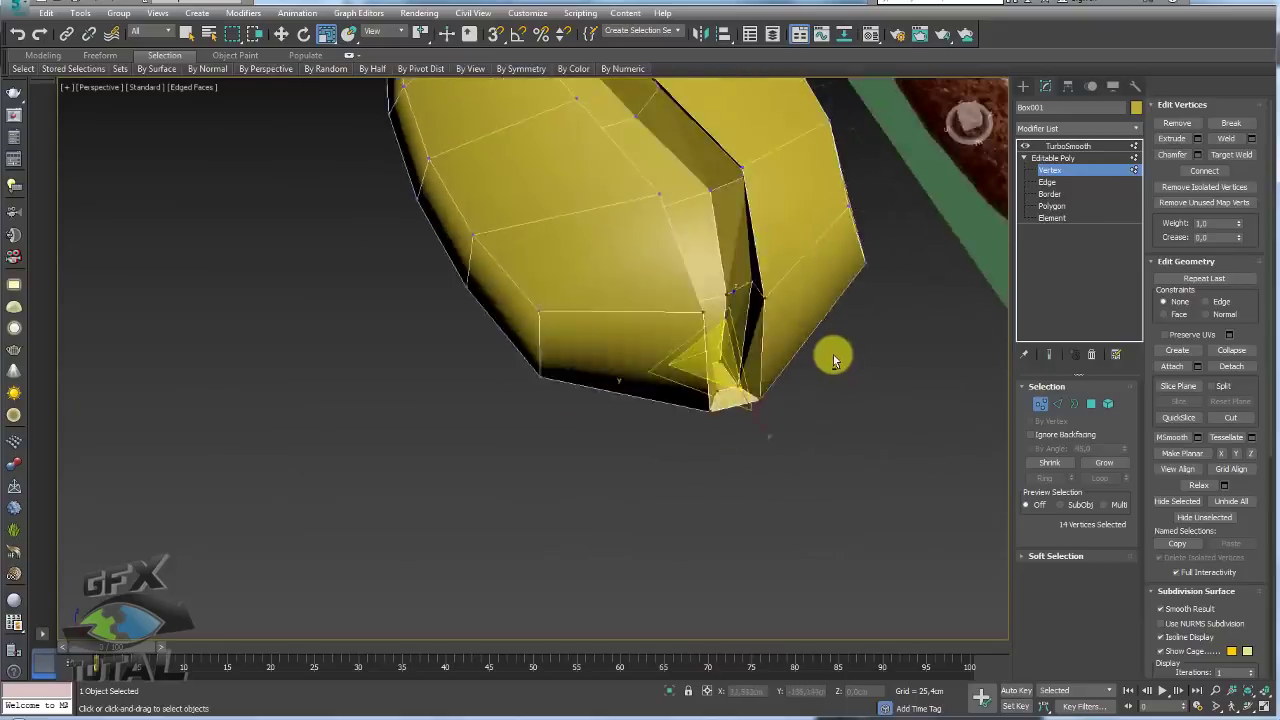
scroll(835, 340, "down", 4)
mouse_move(843, 309)
middle_mouse_down("alt")
mouse_move(811, 343)
mouse_move(611, 280)
mouse_move(663, 370)
middle_mouse_up("alt")
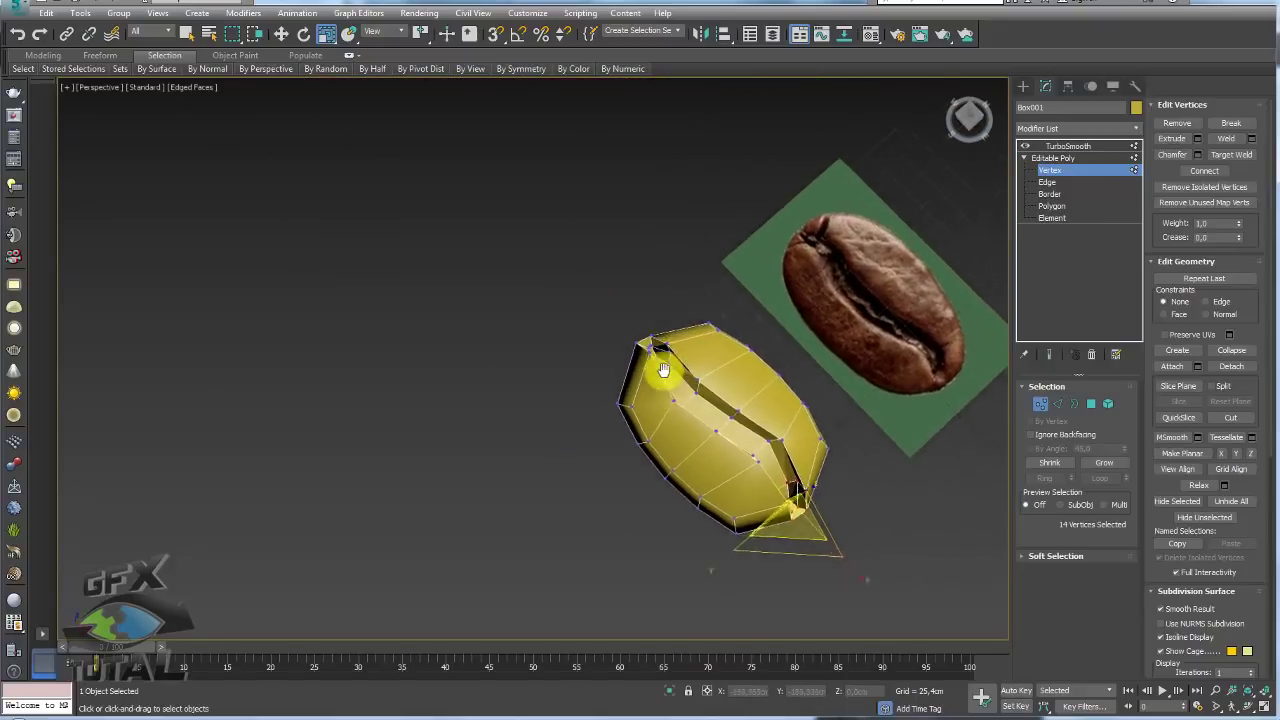
scroll(680, 352, "up", 4)
scroll(703, 334, "up", 2)
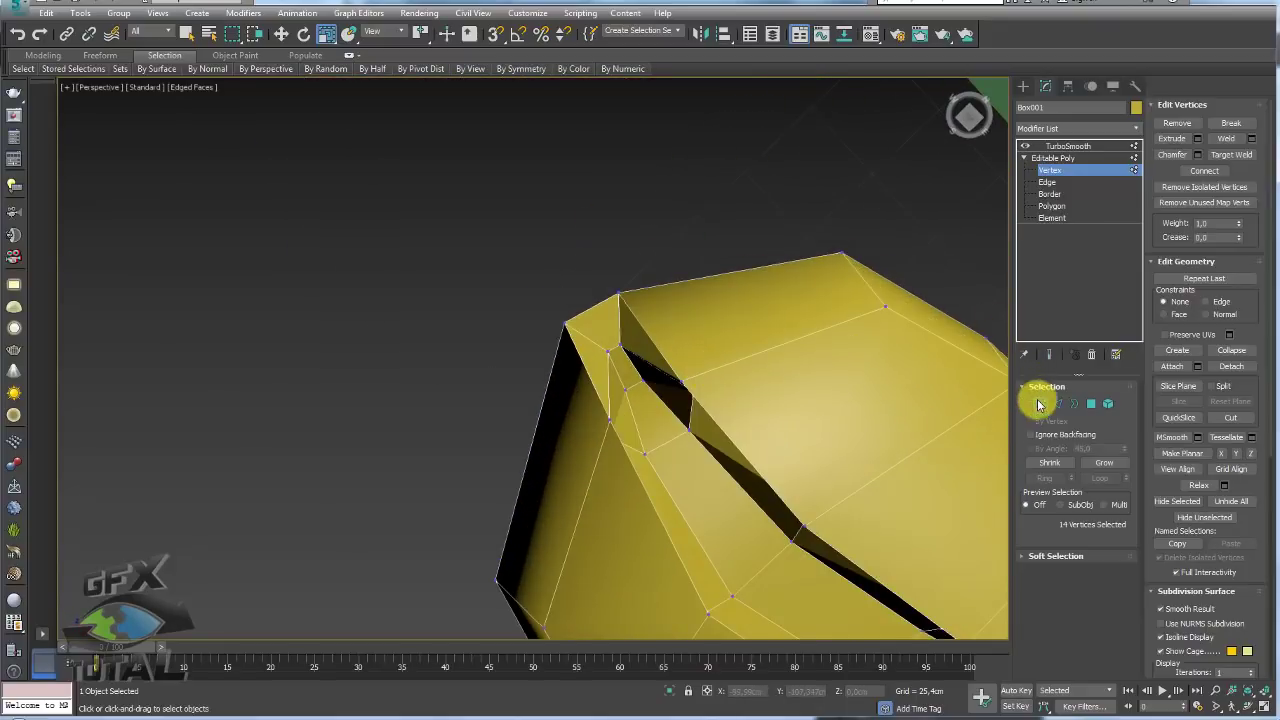
Select the edge loop around the bean, then return to vertex editing at the groove's end
left_click(1058, 405)
double_click(743, 357)
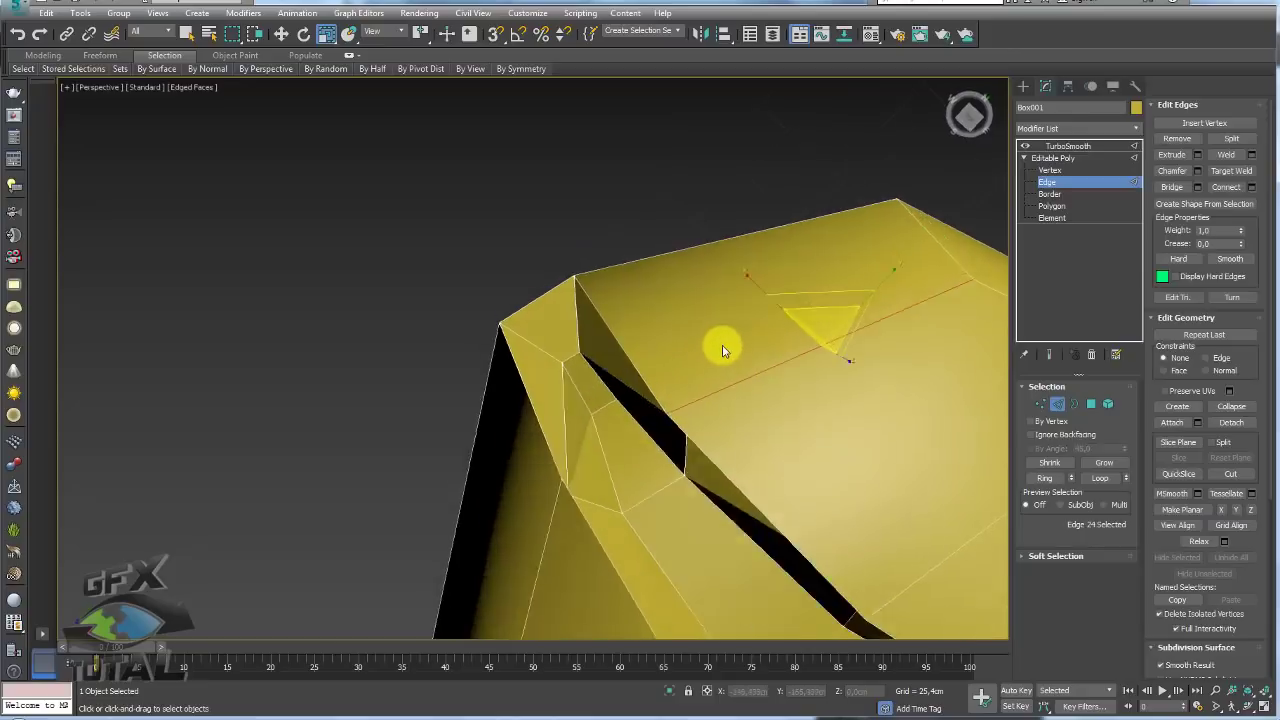
middle_click_drag(720, 343, 686, 373, "alt")
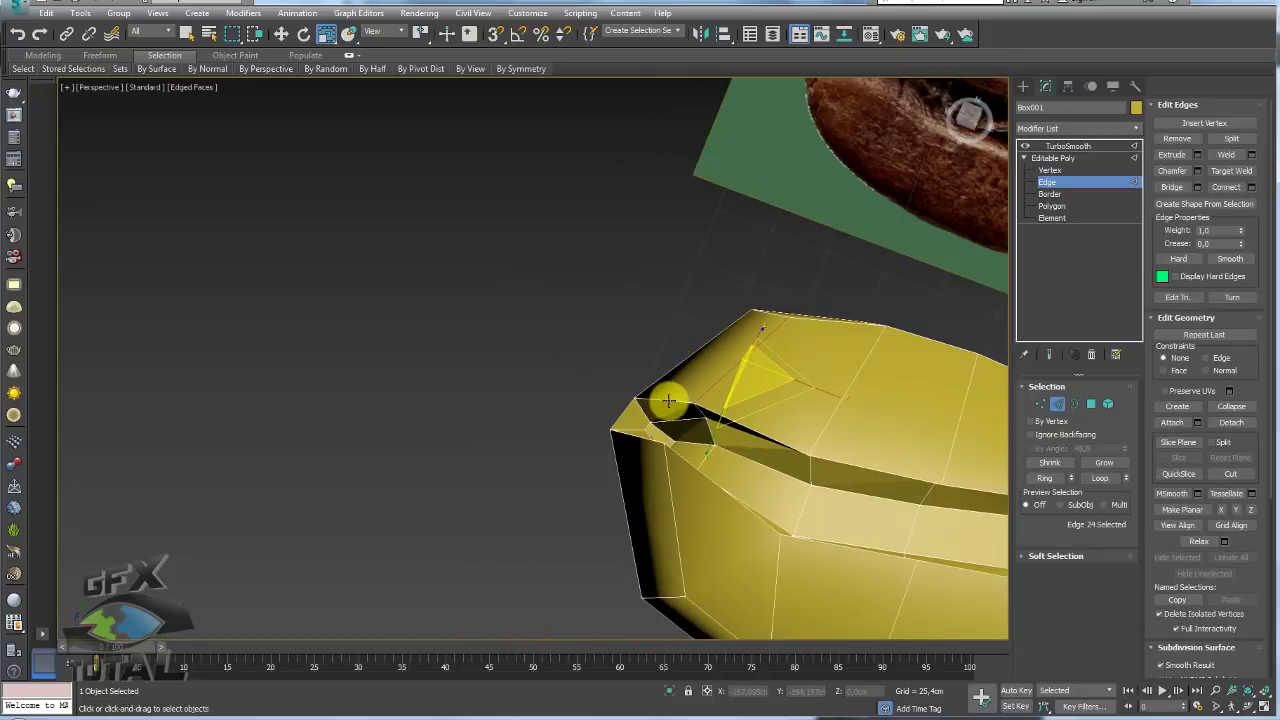
mouse_move(762, 366)
middle_mouse_down("alt")
mouse_move(734, 286)
mouse_move(723, 443)
middle_mouse_up("alt")
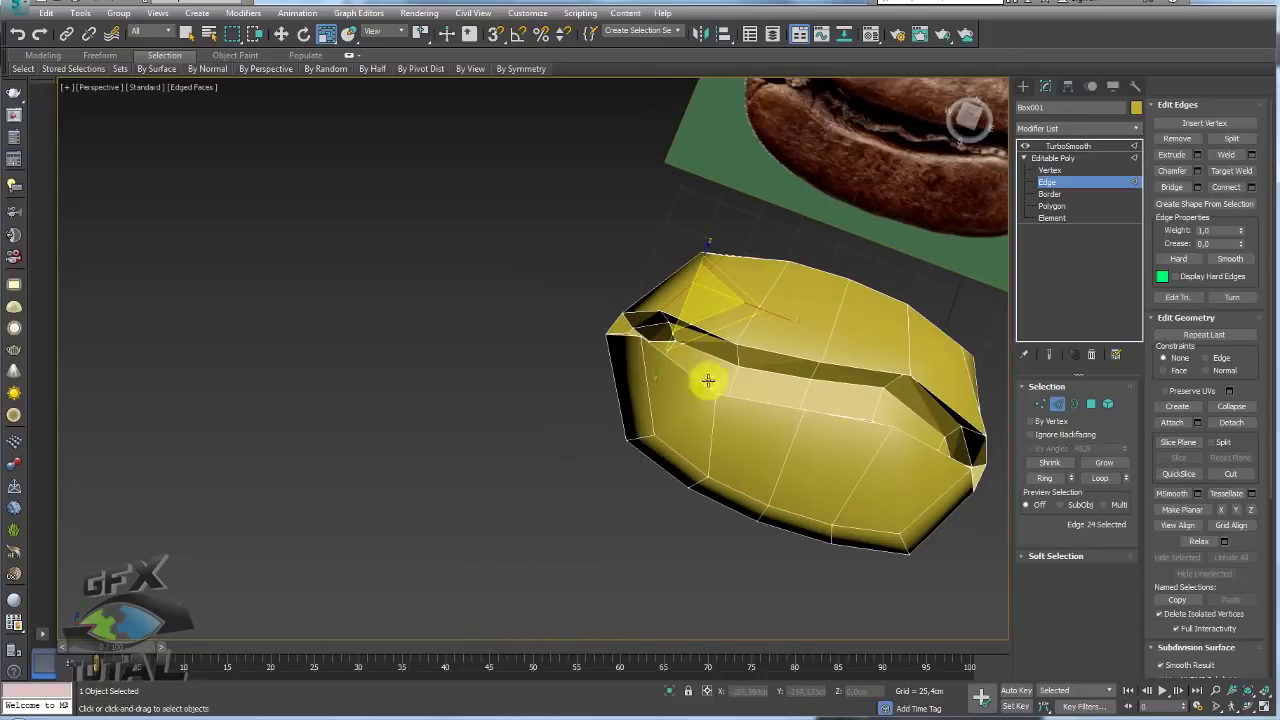
middle_click_drag(707, 380, 723, 249, "alt")
scroll(779, 308, "up", 3)
left_click(1041, 404)
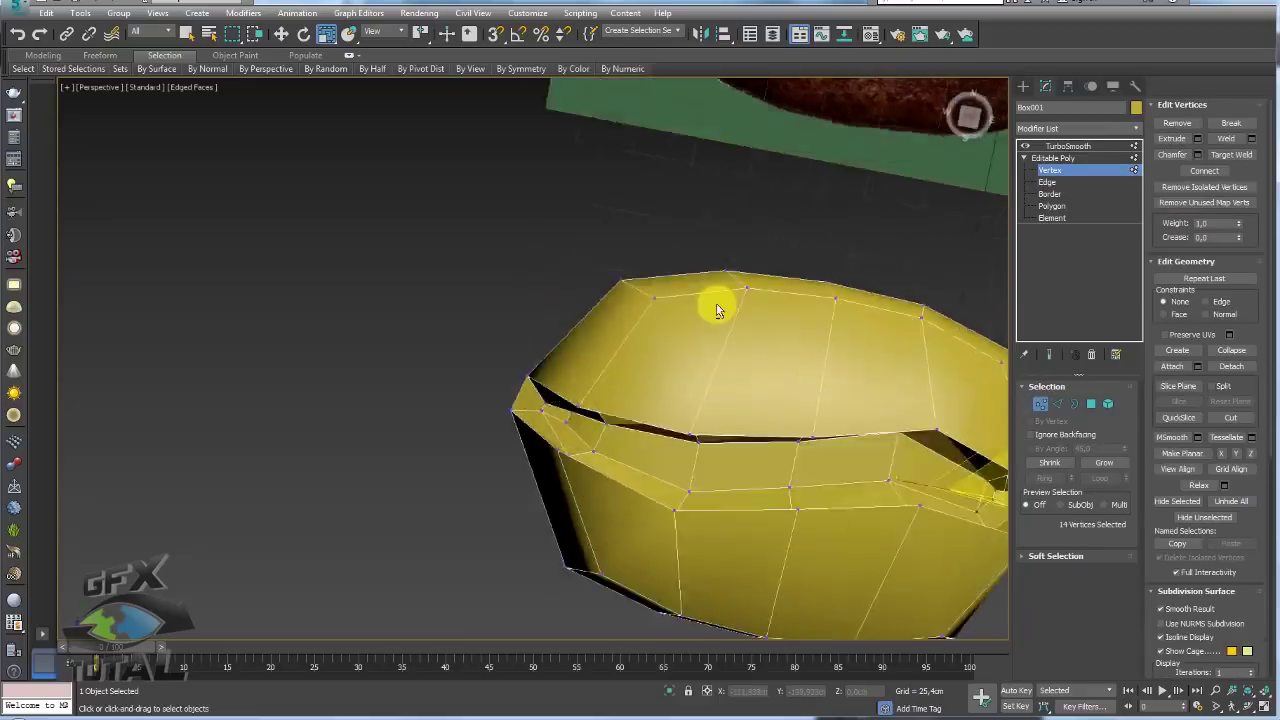
mouse_move(640, 300)
middle_mouse_down("alt")
mouse_move(686, 391)
mouse_move(729, 346)
mouse_move(732, 204)
middle_mouse_up("alt")
scroll(752, 341, "up", 4)
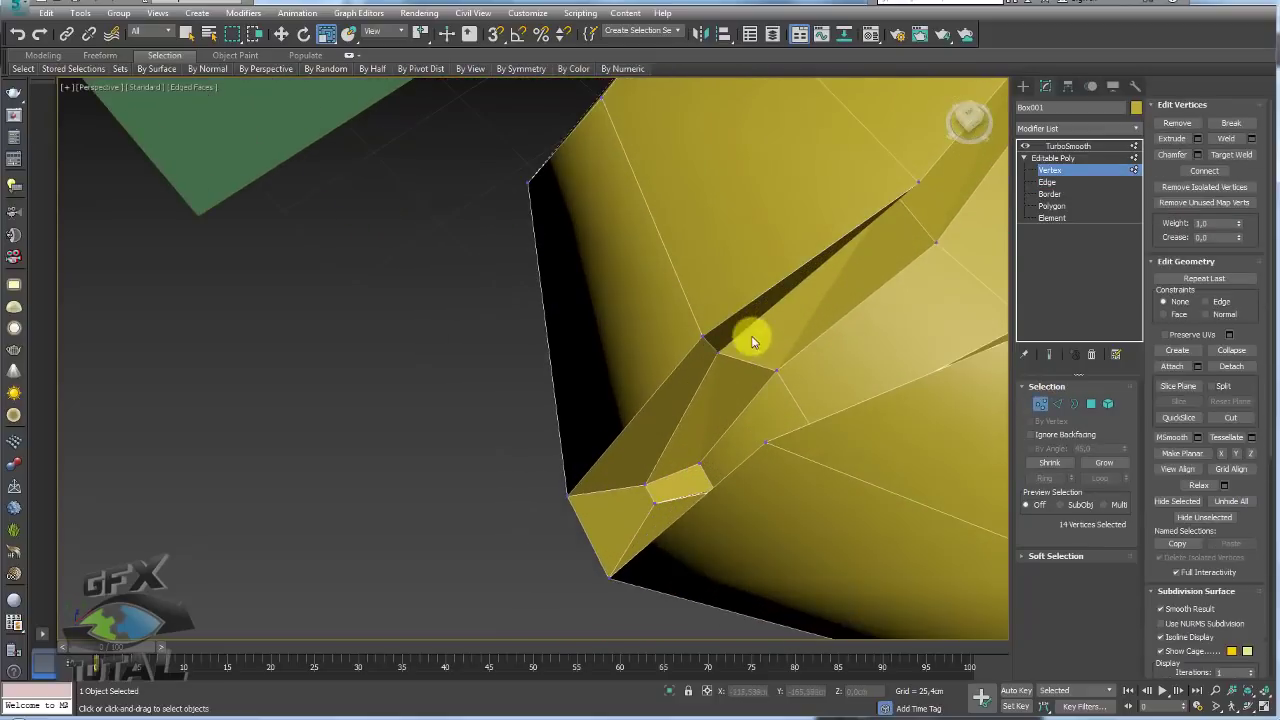
Cut a new edge from the groove's inner corner across the face to the bean's outer edge
left_click(1231, 421)
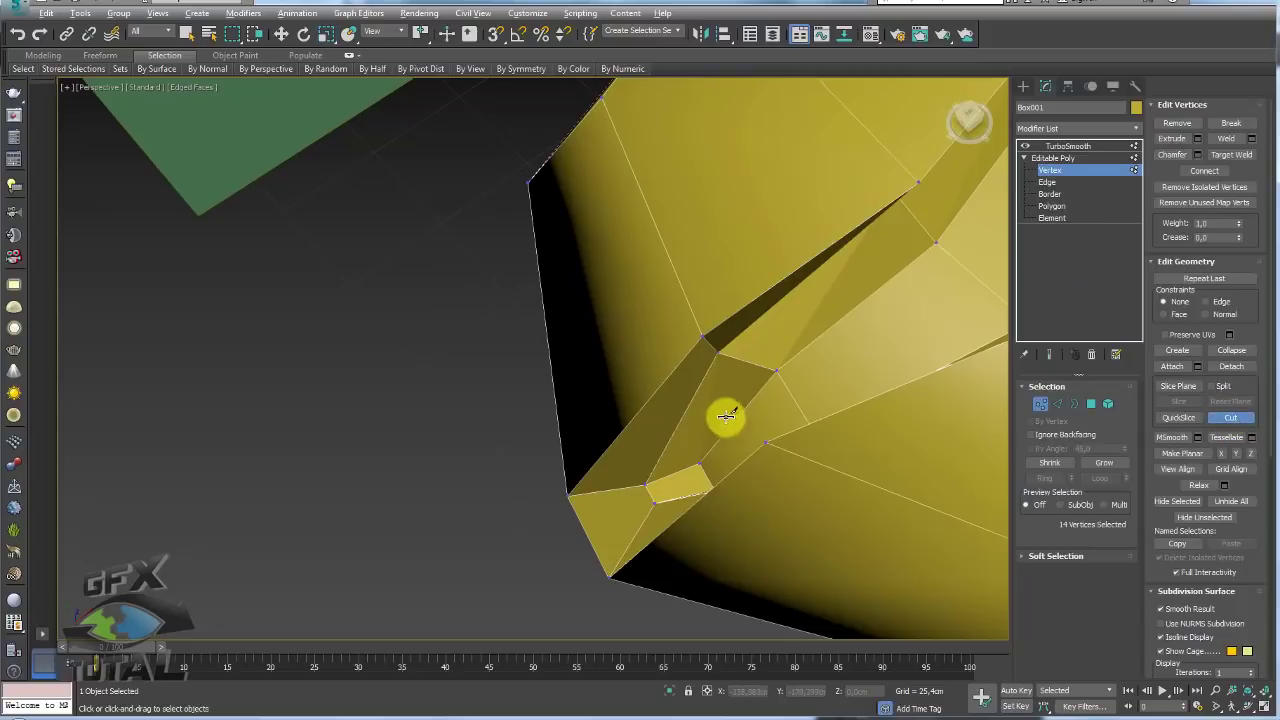
middle_click_drag(729, 414, 787, 365, "alt")
scroll(810, 320, "down", 3)
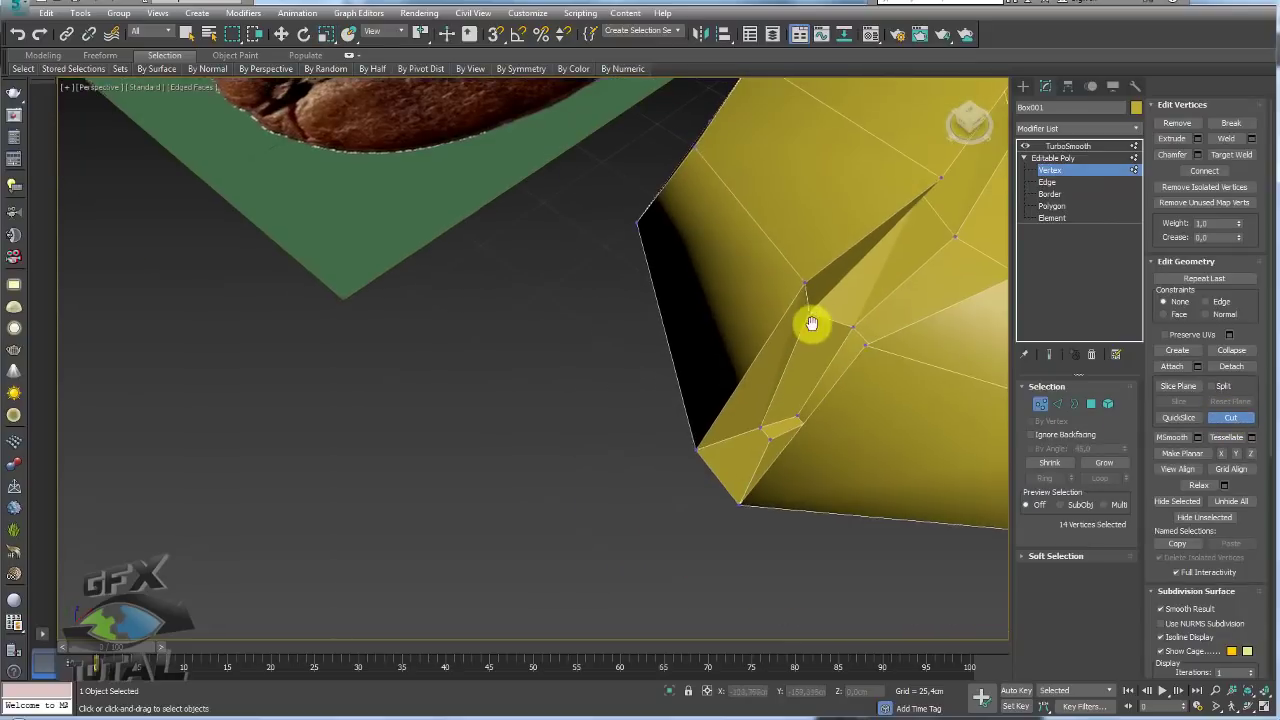
scroll(797, 354, "up", 3)
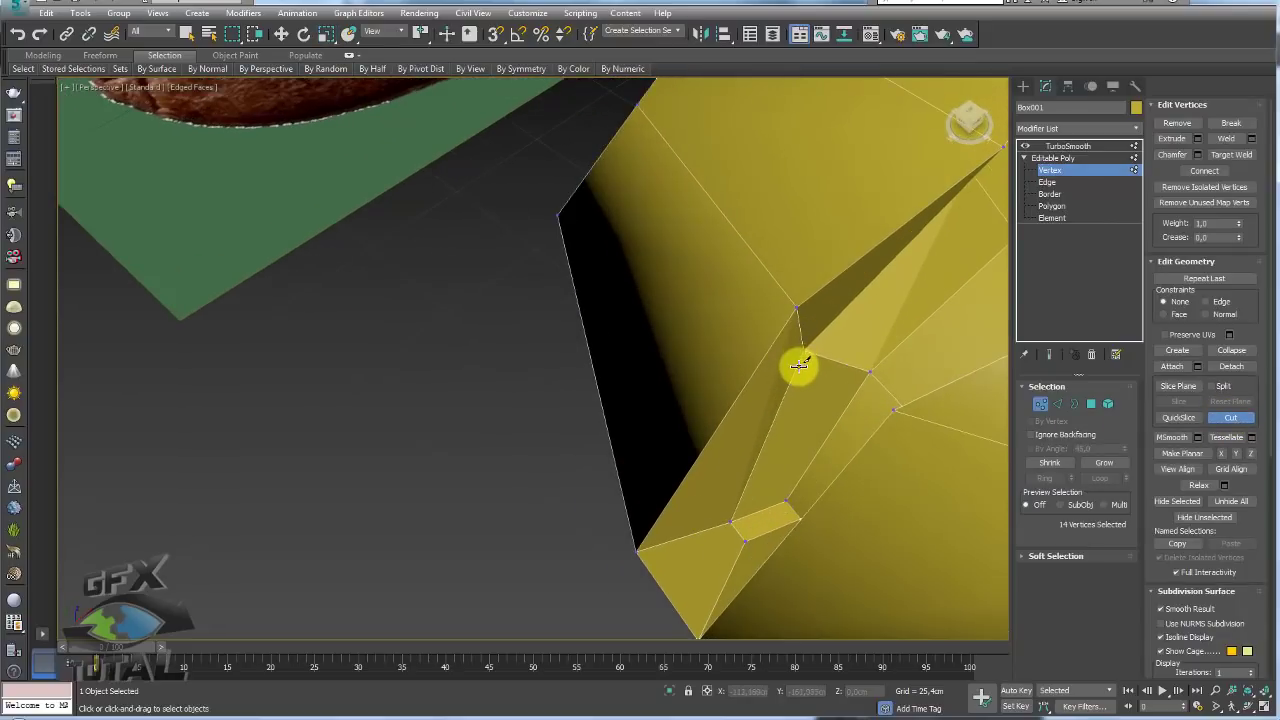
left_click(860, 385)
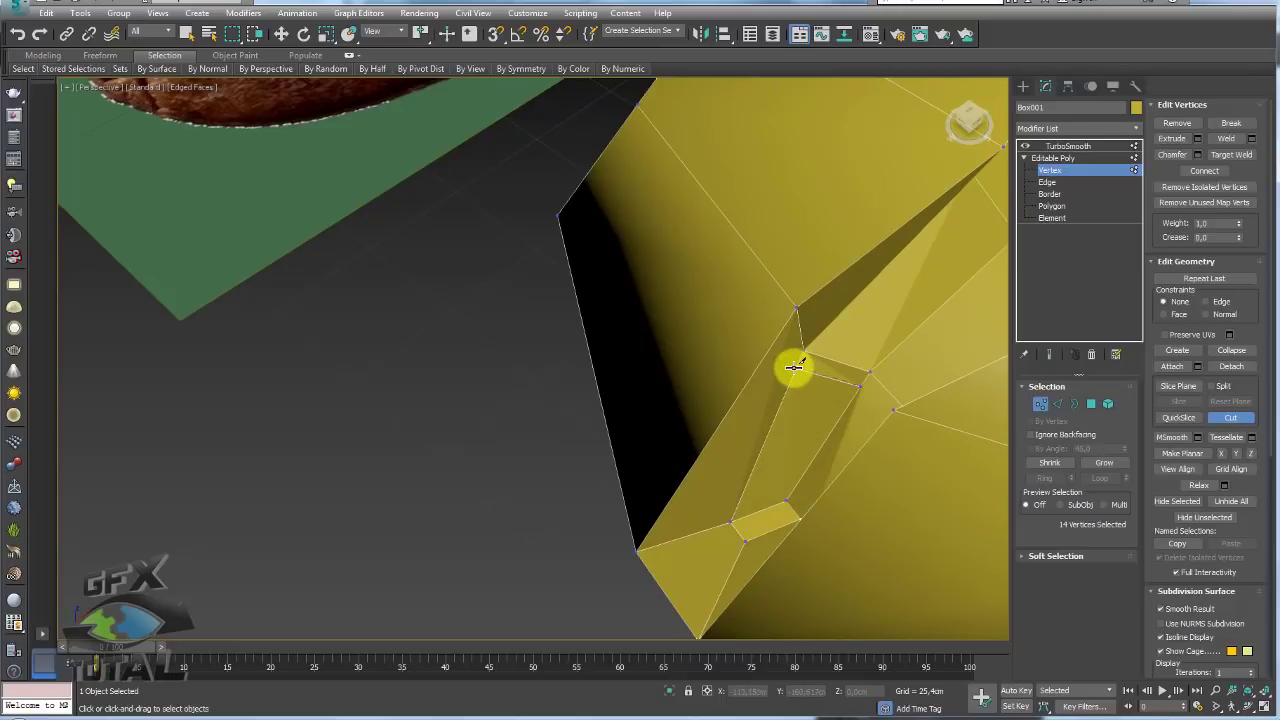
left_click(794, 367)
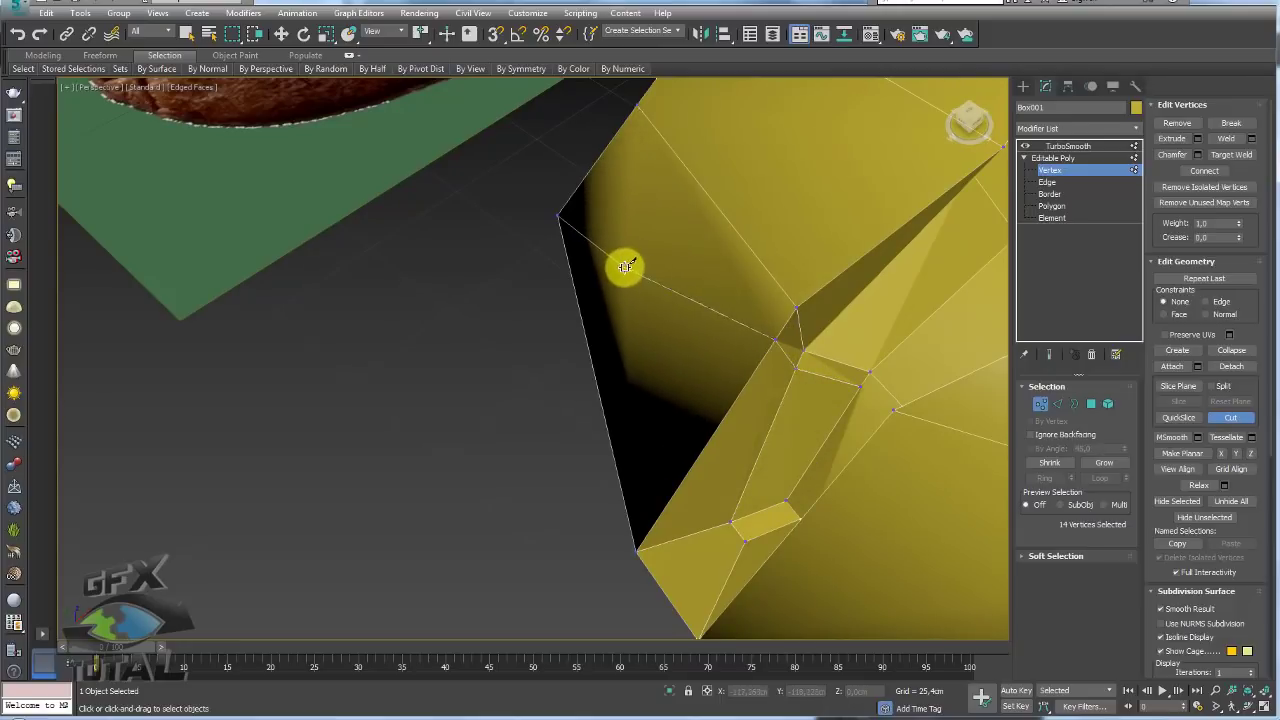
left_click(627, 274)
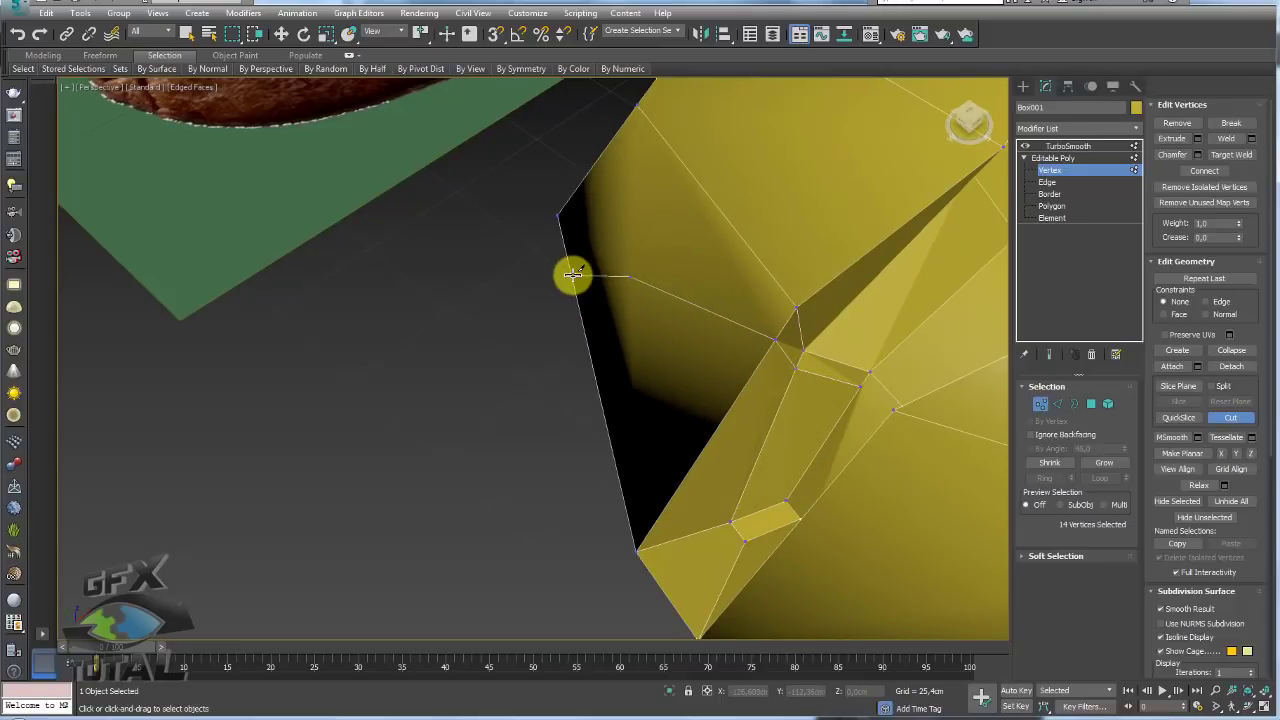
scroll(629, 290, "down", 5)
middle_click_drag(629, 300, 794, 323, "alt")
scroll(722, 348, "up", 5)
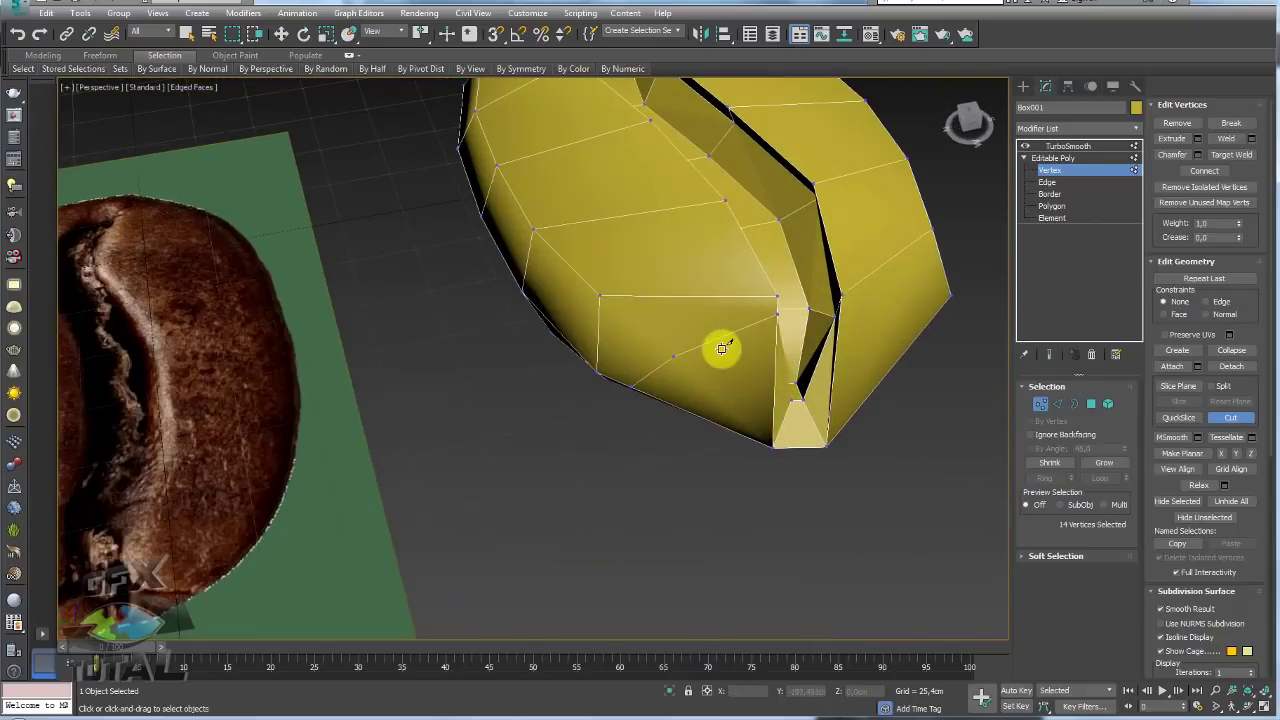
right_click(722, 348)
Add a second cut from a side vertex to the edge near the groove
left_click(1057, 403)
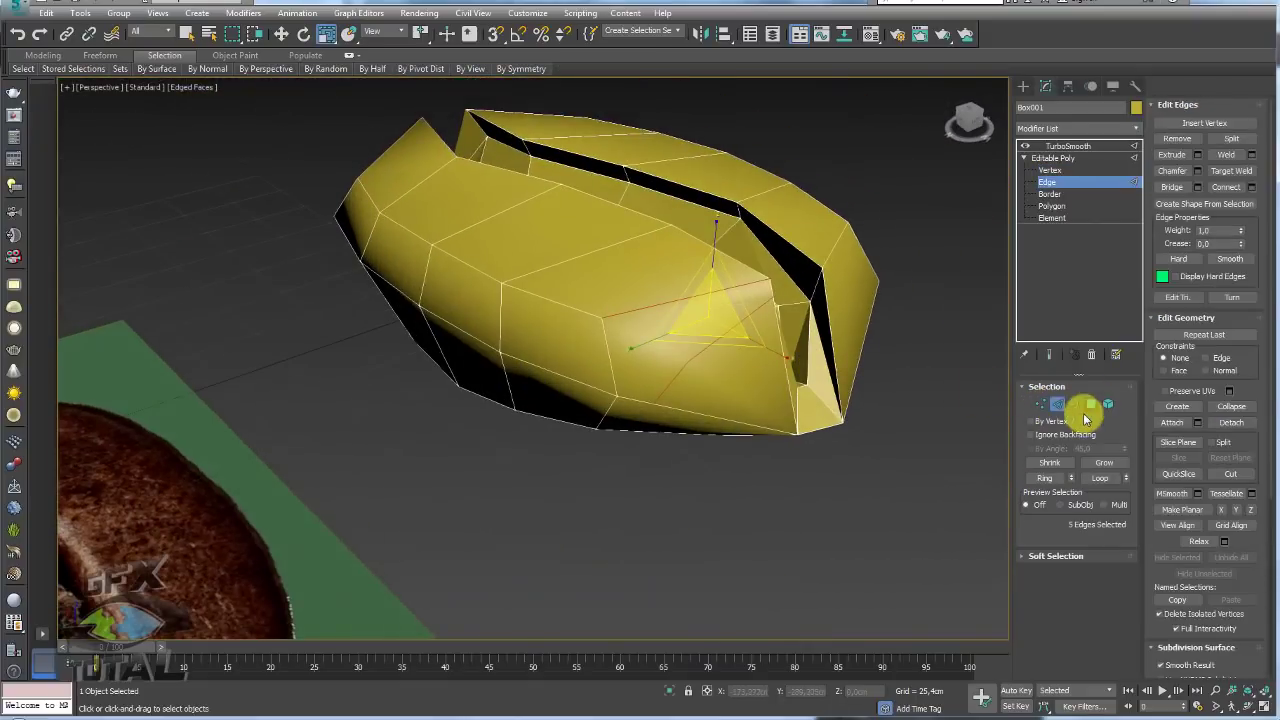
key("1")
scroll(961, 408, "up", 3)
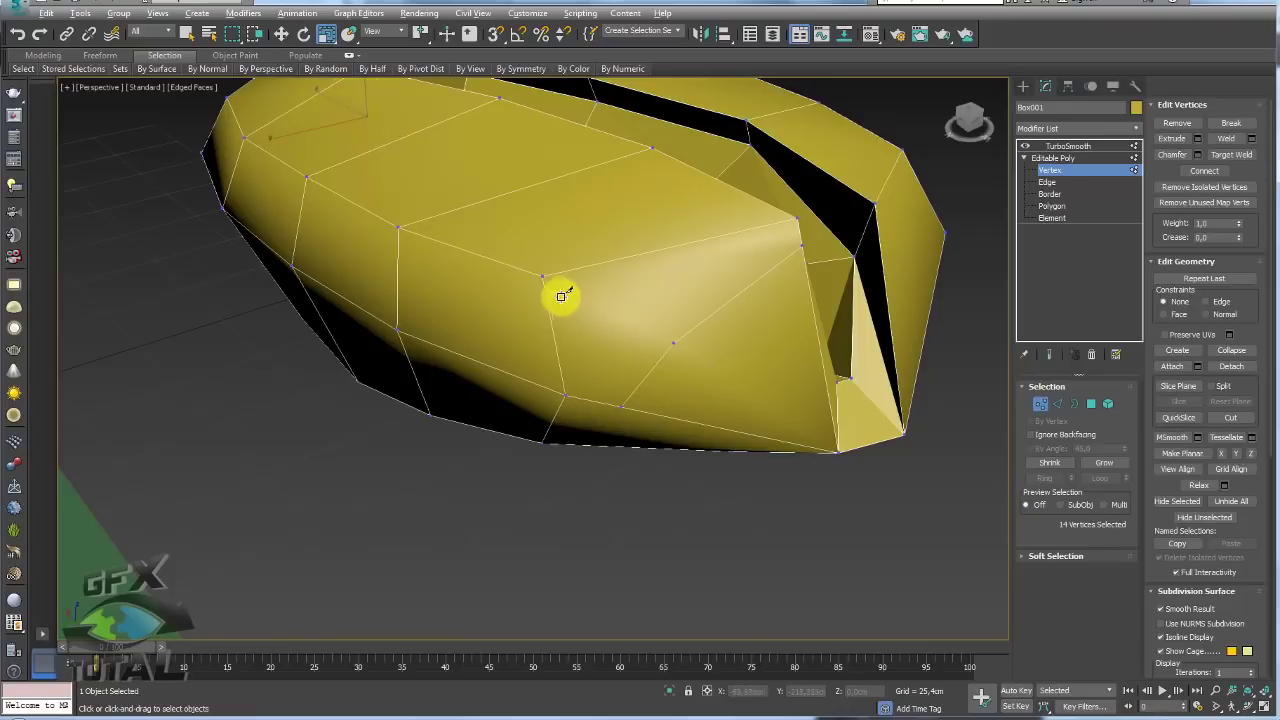
left_click(545, 278)
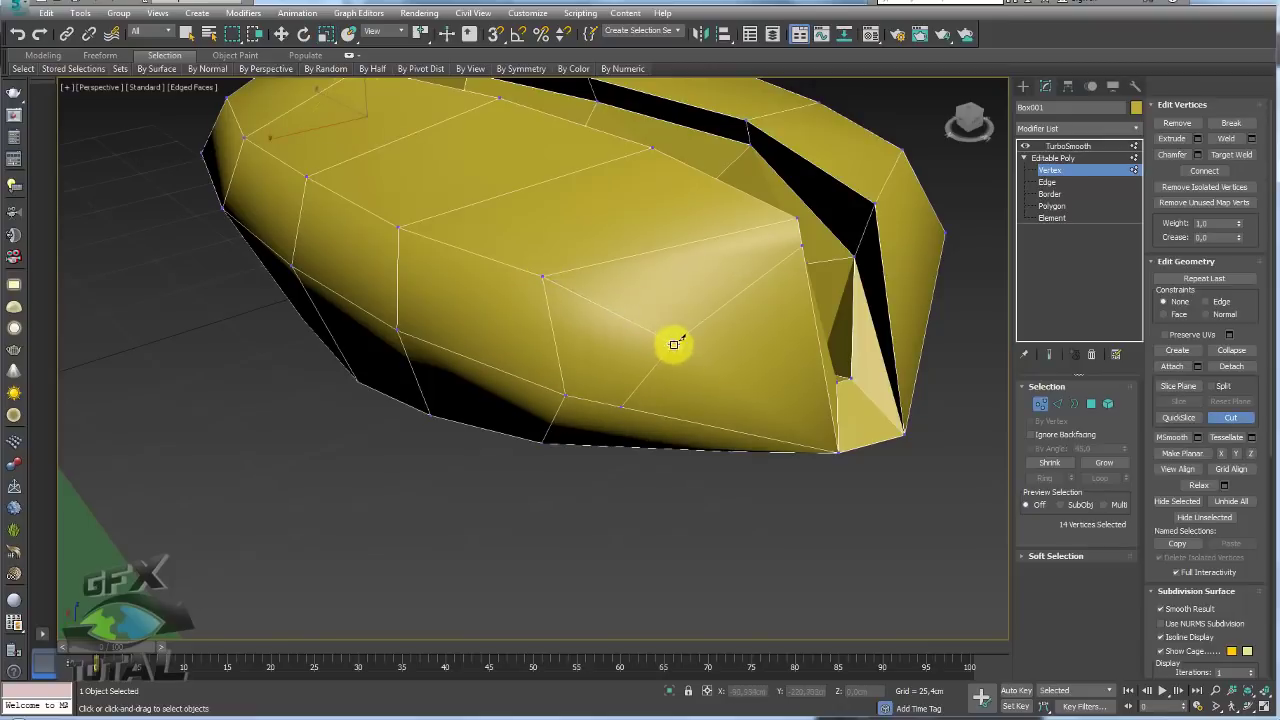
left_click(675, 344)
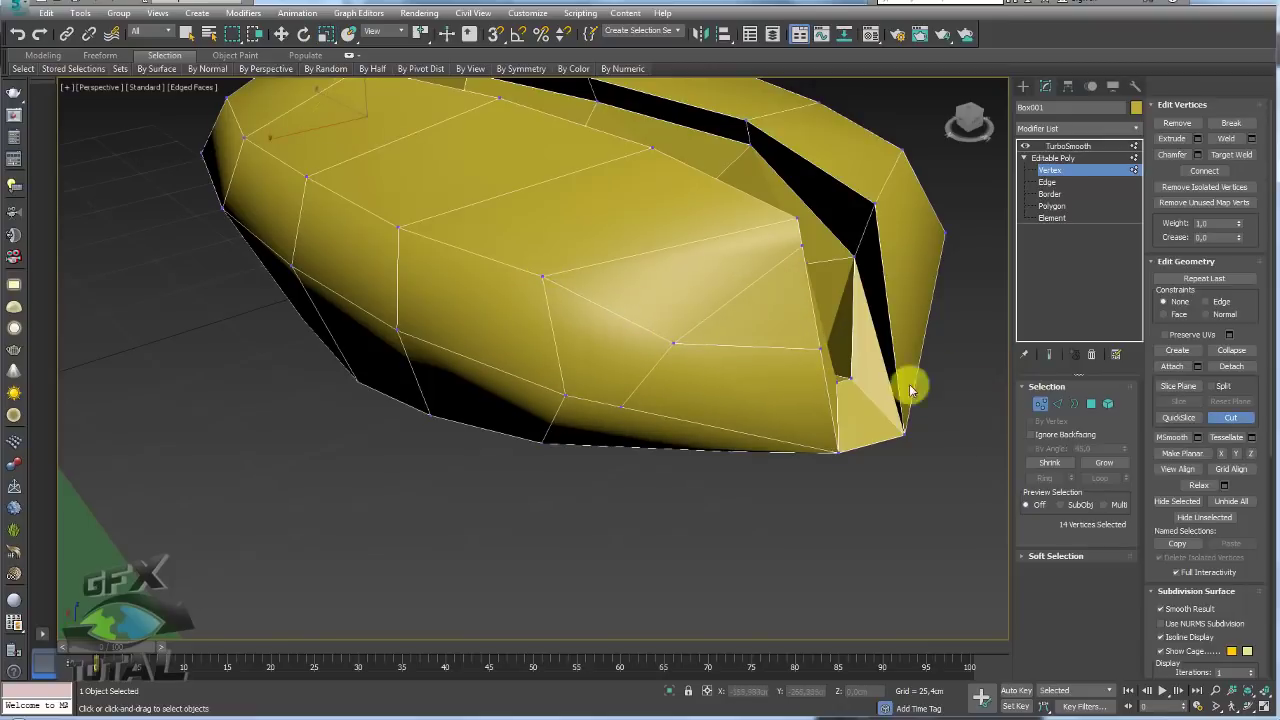
right_click(910, 390)
left_click(1057, 404)
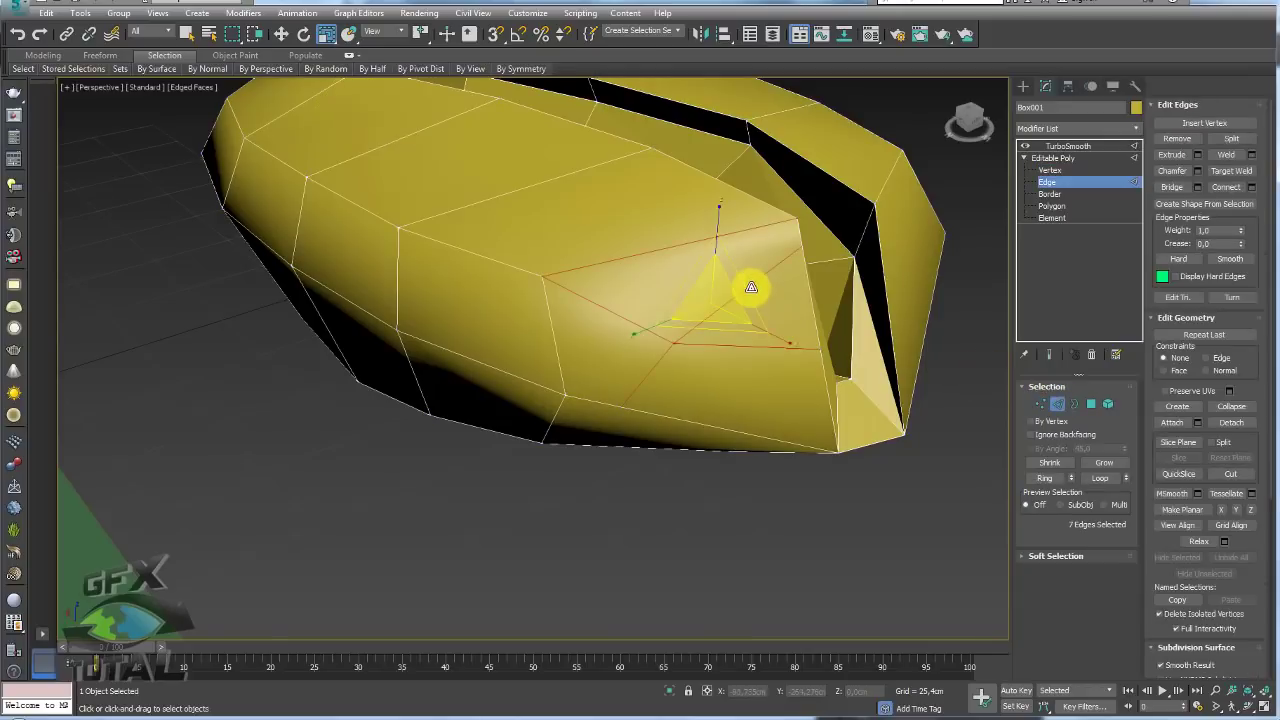
Extrude the two groove-end edges with Height -17.213cm and Width 2.265cm
left_click(661, 360, "ctrl")
mouse_move(661, 360)
middle_mouse_down("alt")
mouse_move(771, 363)
mouse_move(815, 305)
middle_mouse_up("alt")
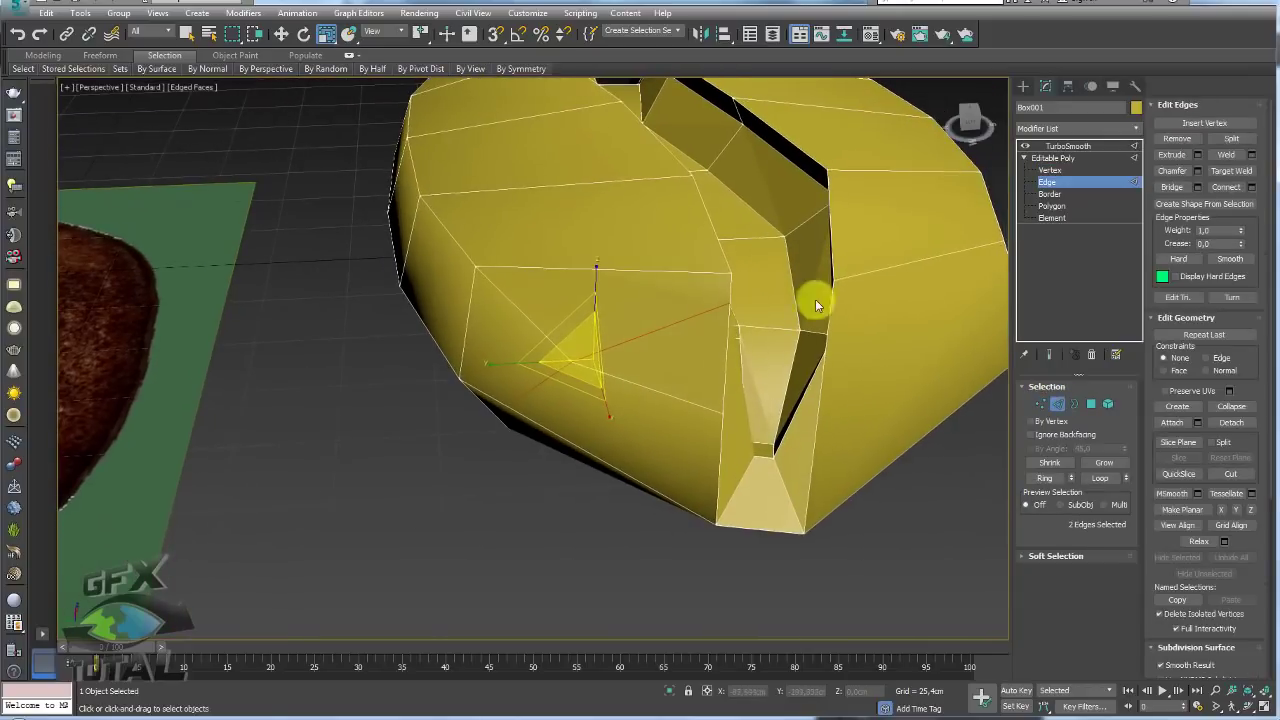
left_click(1199, 162)
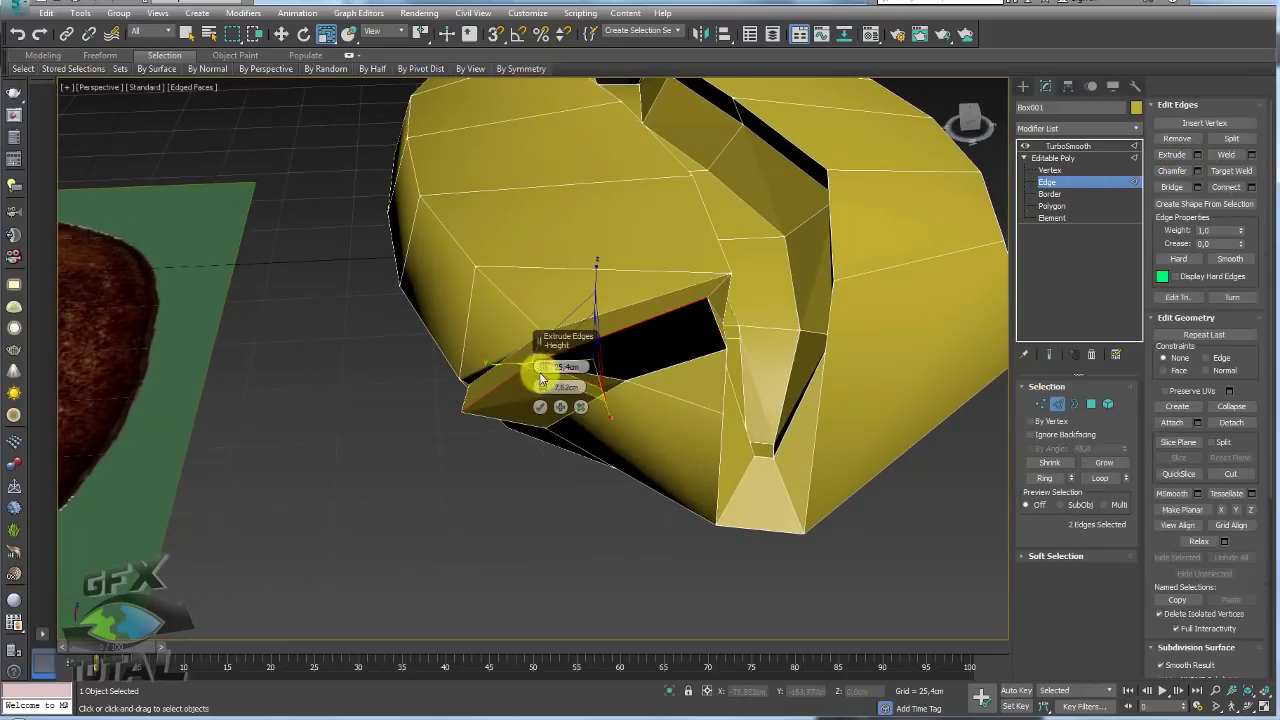
left_click_drag(541, 367, 553, 461)
mouse_move(553, 461)
middle_mouse_down("alt")
mouse_move(663, 423)
mouse_move(600, 410)
middle_mouse_up("alt")
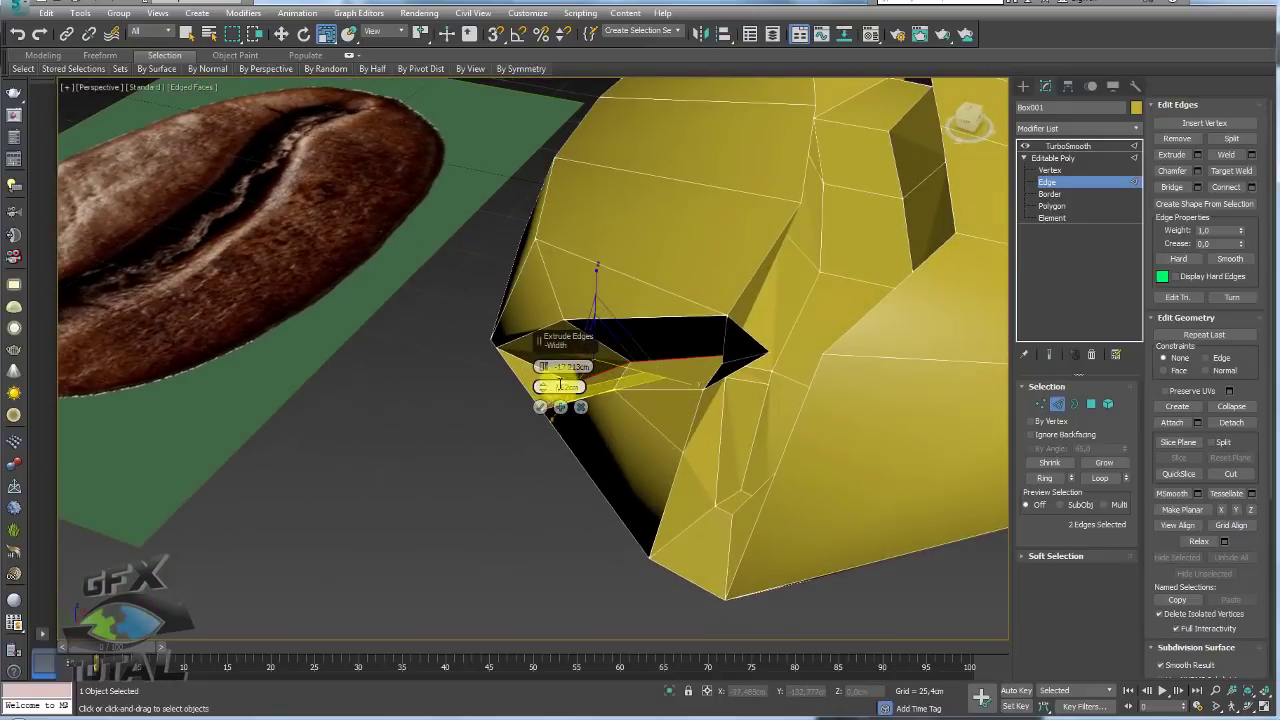
left_click_drag(545, 389, 542, 392)
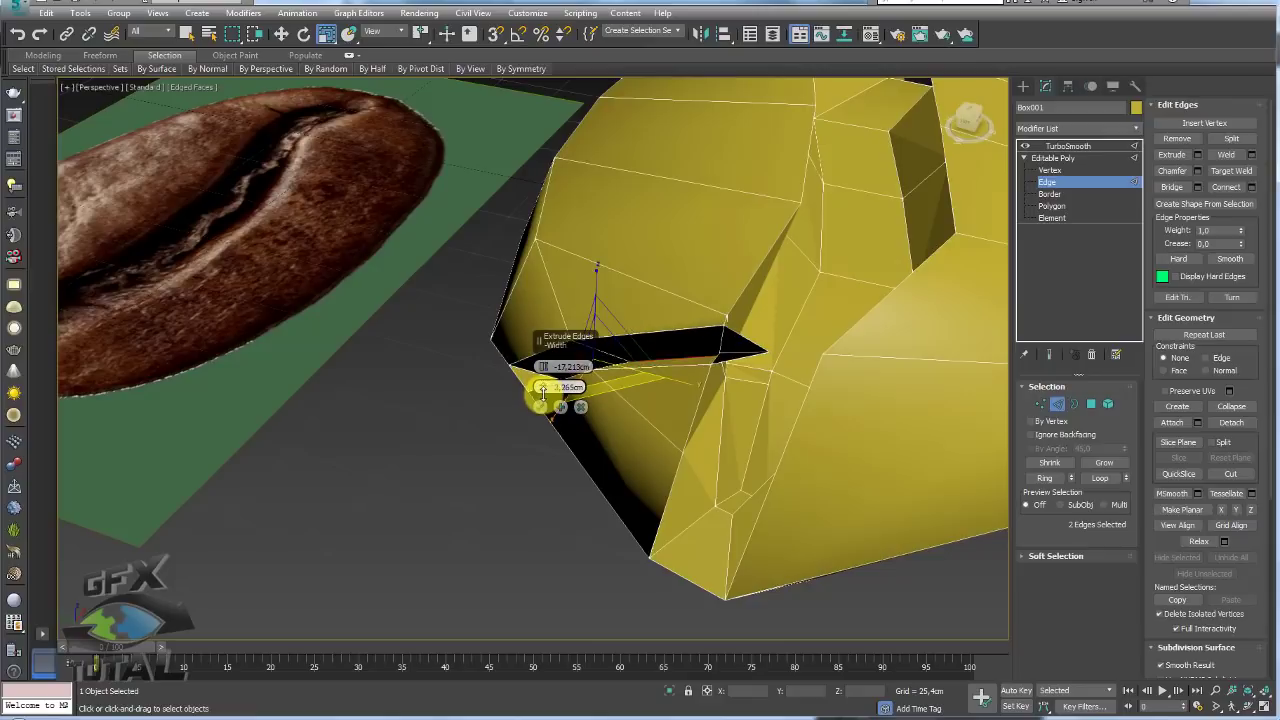
left_click(541, 406)
Inspect the extruded hole, then return to Vertex level and select the groove-tip vertex
mouse_move(544, 404)
middle_mouse_down("alt")
mouse_move(729, 429)
mouse_move(667, 396)
mouse_move(623, 409)
mouse_move(674, 434)
mouse_move(723, 394)
mouse_move(668, 388)
mouse_move(623, 400)
mouse_move(634, 420)
mouse_move(475, 415)
middle_mouse_up("alt")
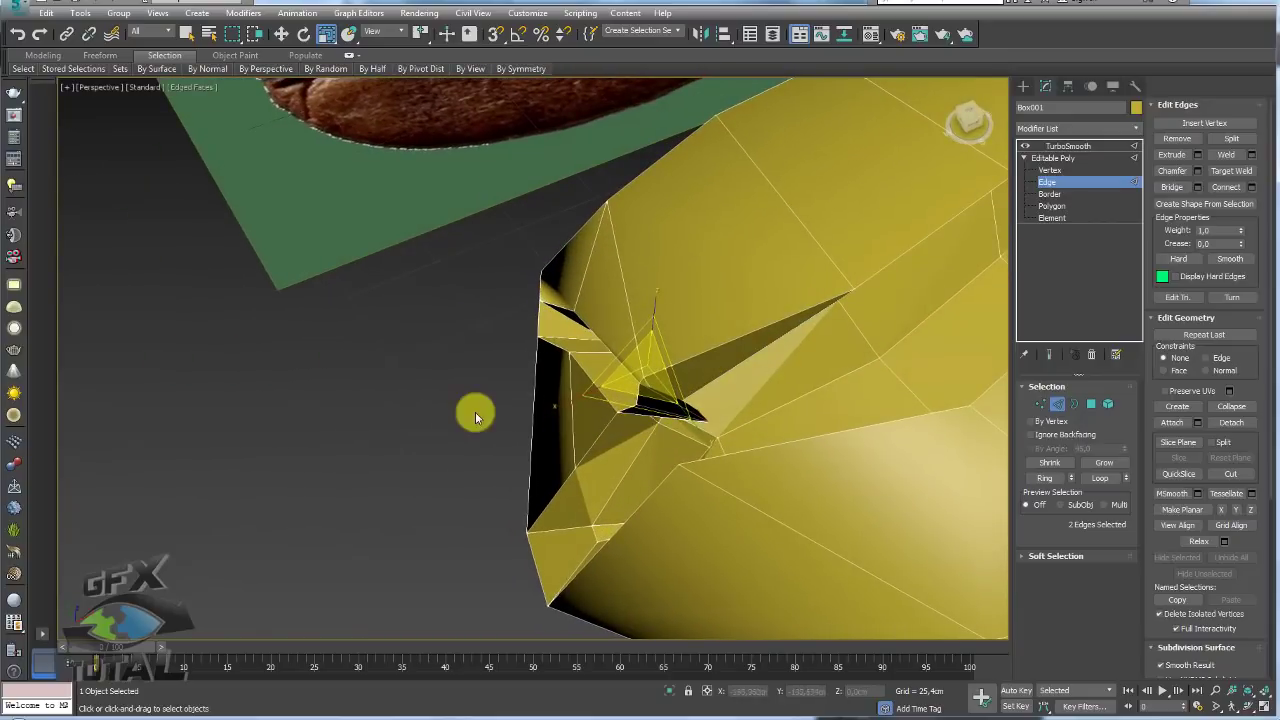
mouse_move(682, 390)
middle_mouse_down("alt")
mouse_move(1000, 237)
mouse_move(857, 280)
middle_mouse_up("alt")
scroll(651, 314, "up", 3)
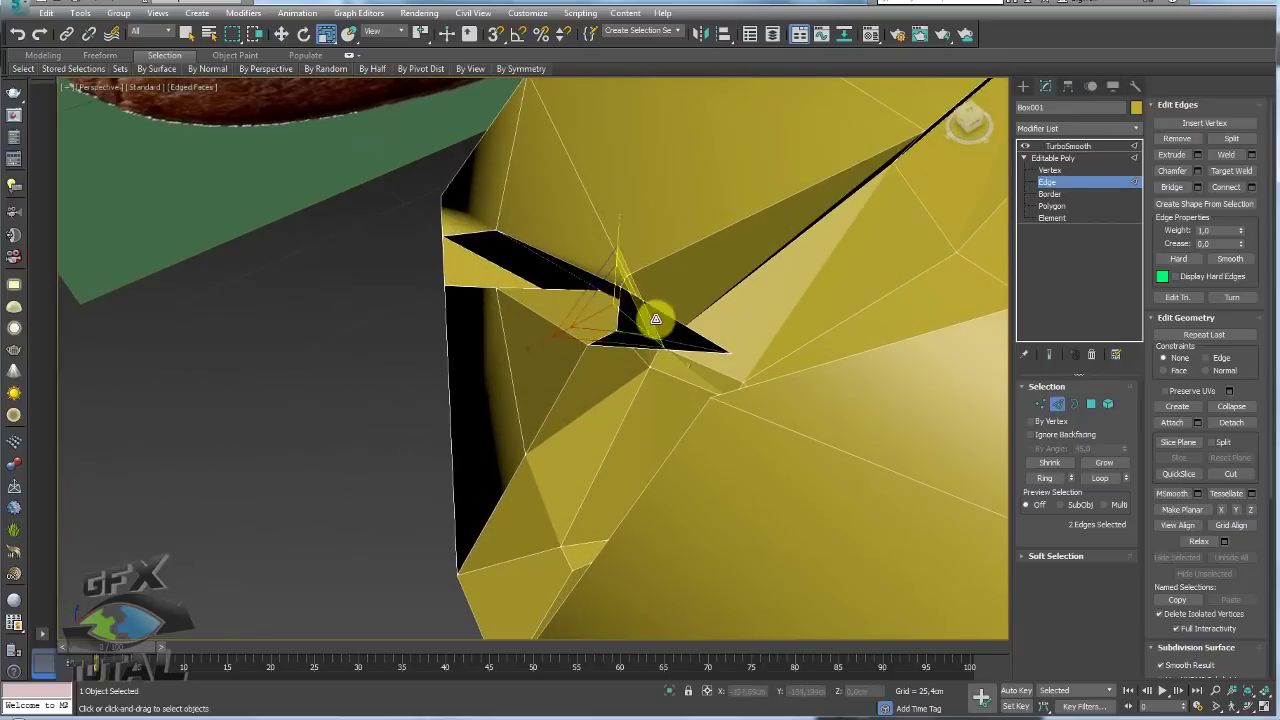
left_click(1090, 404)
mouse_move(1090, 404)
middle_mouse_down("alt")
mouse_move(754, 366)
mouse_move(797, 354)
mouse_move(664, 368)
middle_mouse_up("alt")
scroll(697, 363, "up", 2)
left_click(1043, 404)
left_click(665, 365)
Move the groove-tip vertex left to taper the wedge, then select the neighbouring vertex
key("w")
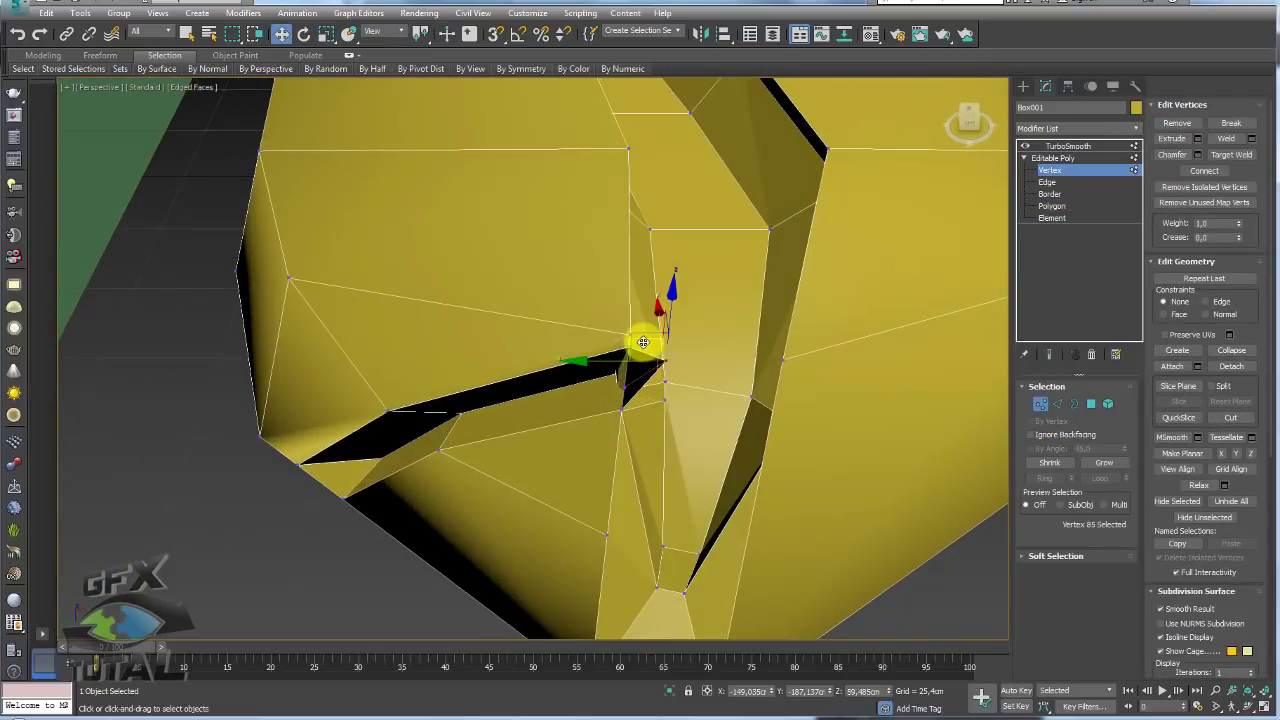
left_click_drag(643, 342, 579, 370)
mouse_move(568, 370)
middle_mouse_down("alt")
mouse_move(600, 371)
mouse_move(654, 331)
mouse_move(709, 323)
mouse_move(553, 436)
mouse_move(631, 384)
middle_mouse_up("alt")
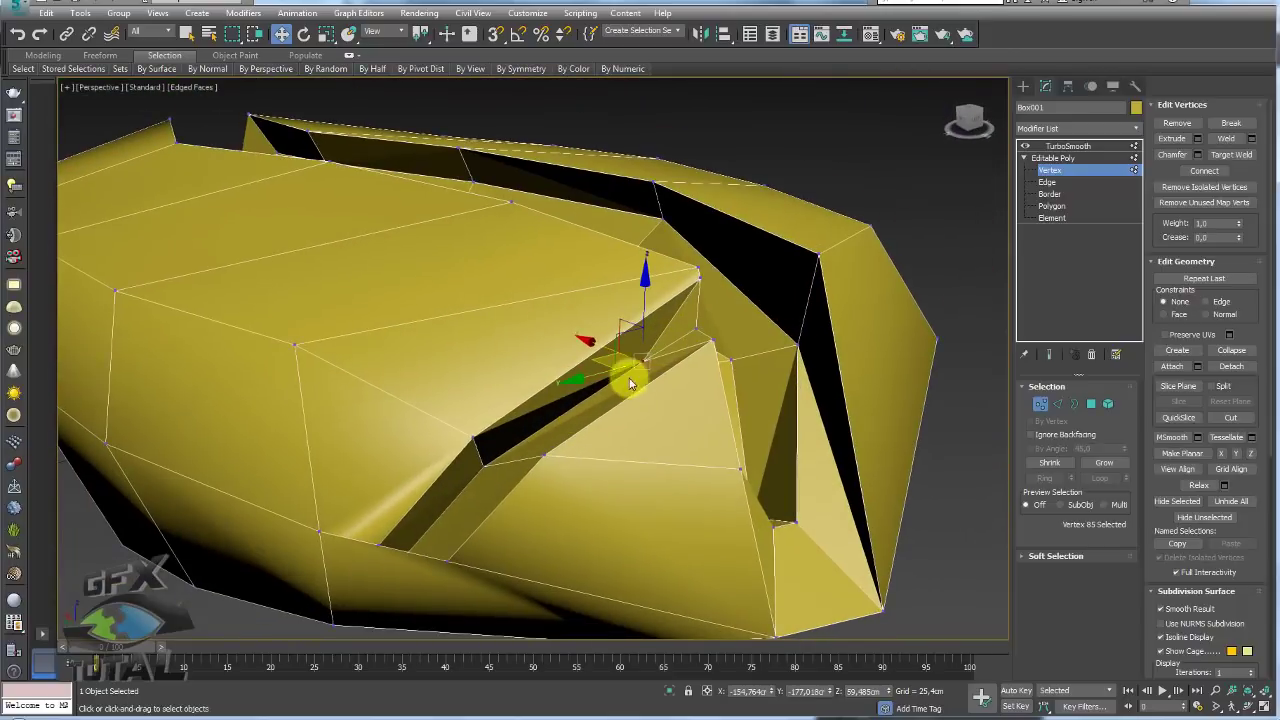
mouse_move(494, 465)
middle_mouse_down("alt")
mouse_move(482, 462)
mouse_move(523, 494)
mouse_move(451, 471)
mouse_move(507, 477)
mouse_move(464, 528)
middle_mouse_up("alt")
left_click(482, 462)
mouse_move(396, 552)
middle_mouse_down("alt")
mouse_move(377, 517)
mouse_move(256, 492)
mouse_move(489, 392)
middle_mouse_up("alt")
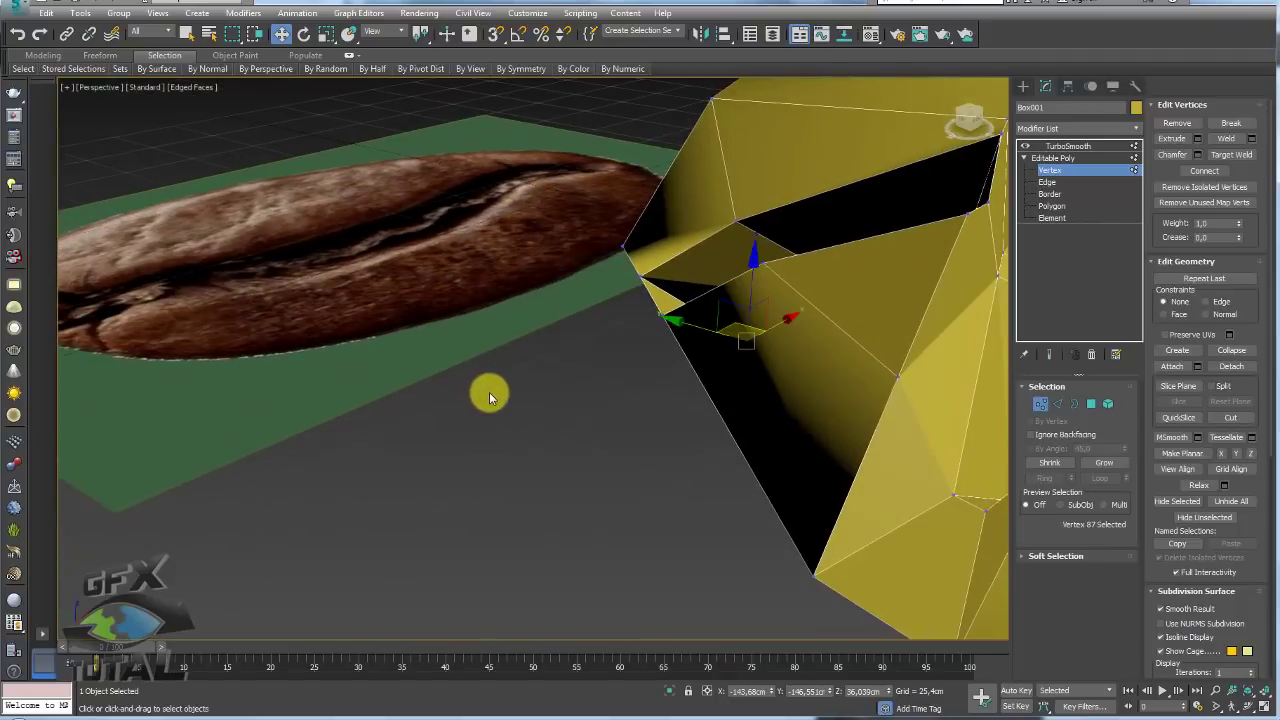
scroll(623, 334, "down", 5)
scroll(326, 437, "up", 3)
scroll(645, 383, "up", 3)
mouse_move(645, 383)
middle_mouse_down("alt")
mouse_move(515, 405)
mouse_move(583, 397)
mouse_move(660, 363)
middle_mouse_up("alt")
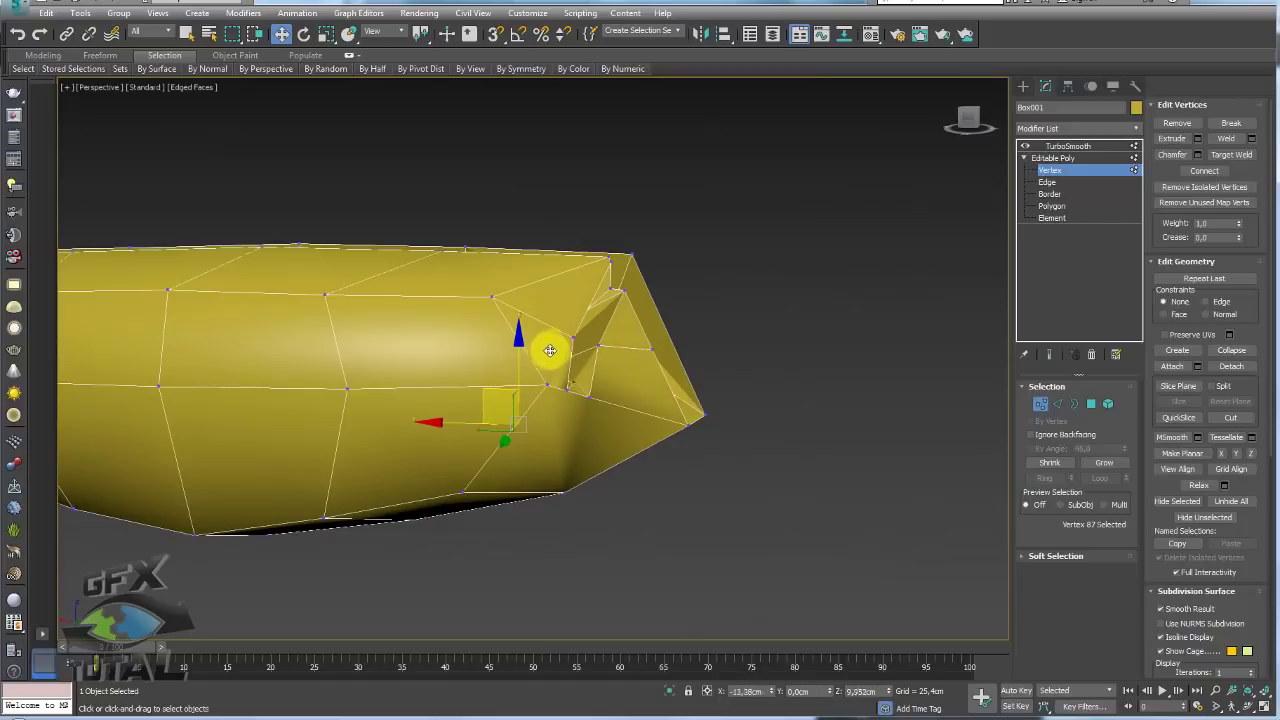
In wireframe view, select the hidden vertex behind the surface and drag it to reshape nearby edges
key("F3")
mouse_move(606, 374)
middle_mouse_down("alt")
mouse_move(466, 409)
mouse_move(477, 455)
mouse_move(571, 449)
mouse_move(543, 343)
middle_mouse_up("alt")
left_click(545, 320)
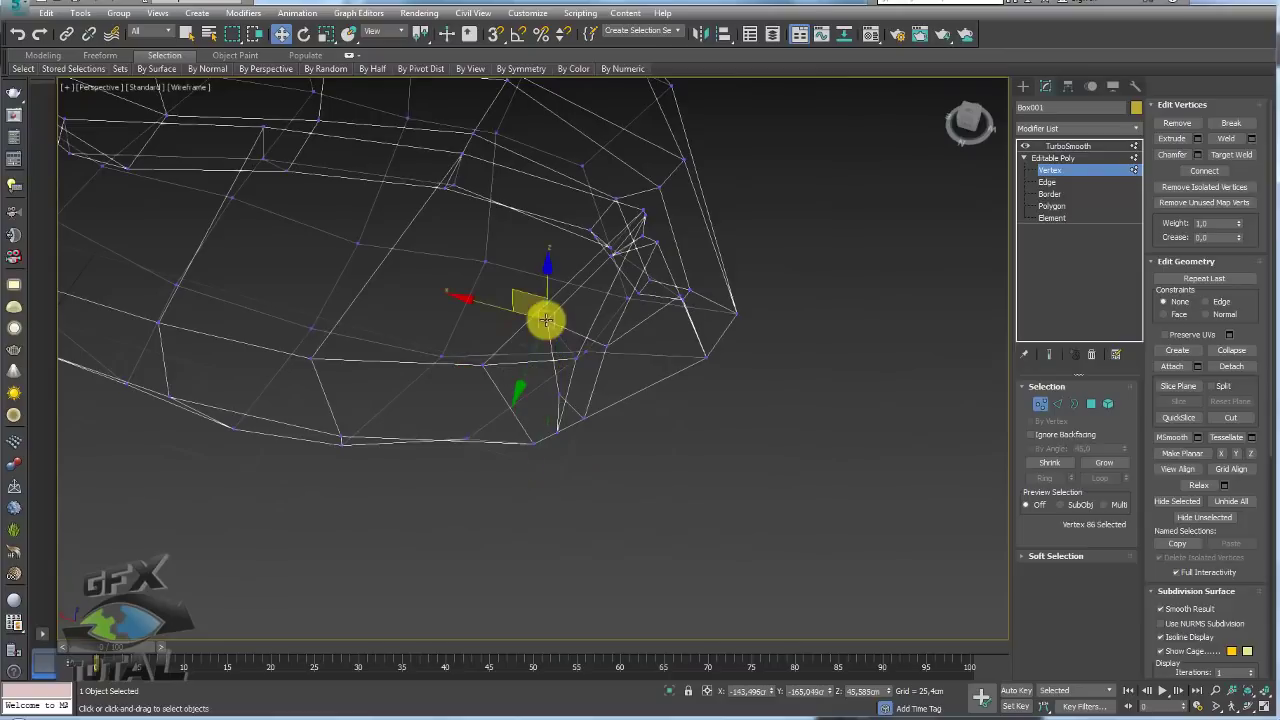
left_click_drag(510, 292, 617, 386)
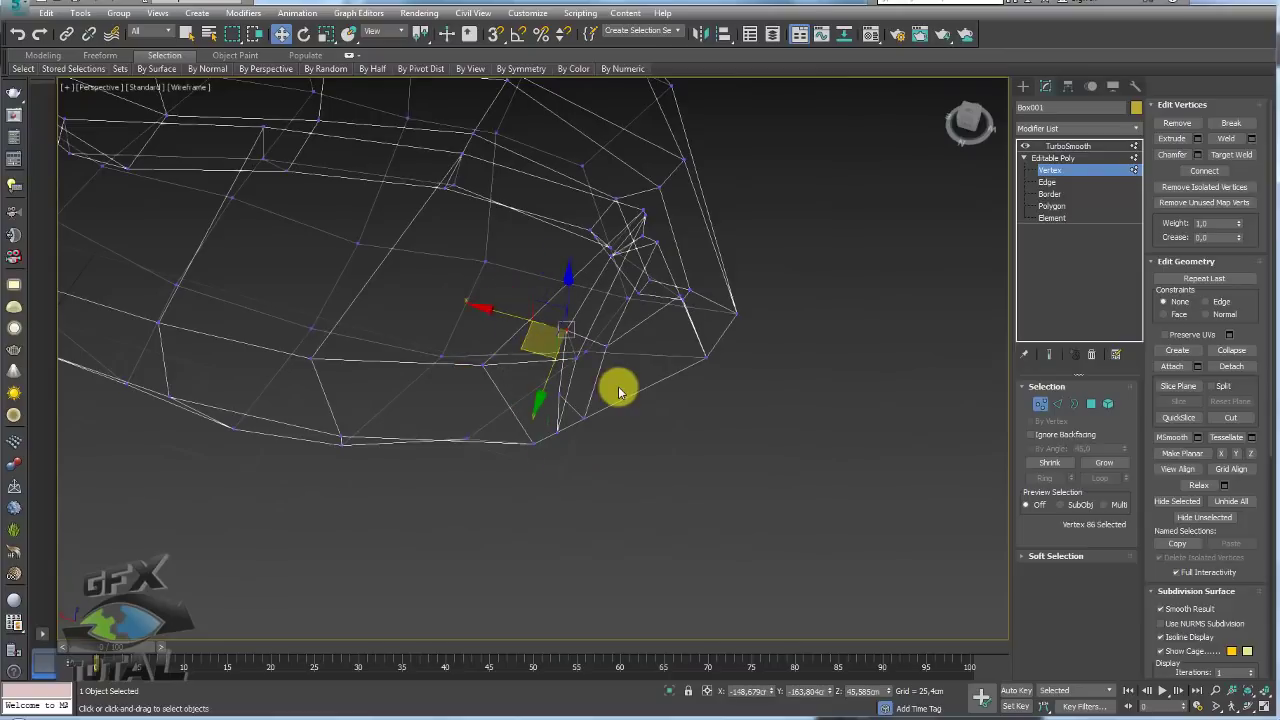
key("F3")
mouse_move(638, 400)
middle_mouse_down("alt")
mouse_move(571, 320)
mouse_move(543, 357)
mouse_move(586, 451)
mouse_move(560, 418)
middle_mouse_up("alt")
scroll(566, 363, "up", 2)
scroll(582, 357, "up", 2)
key("alt+x")
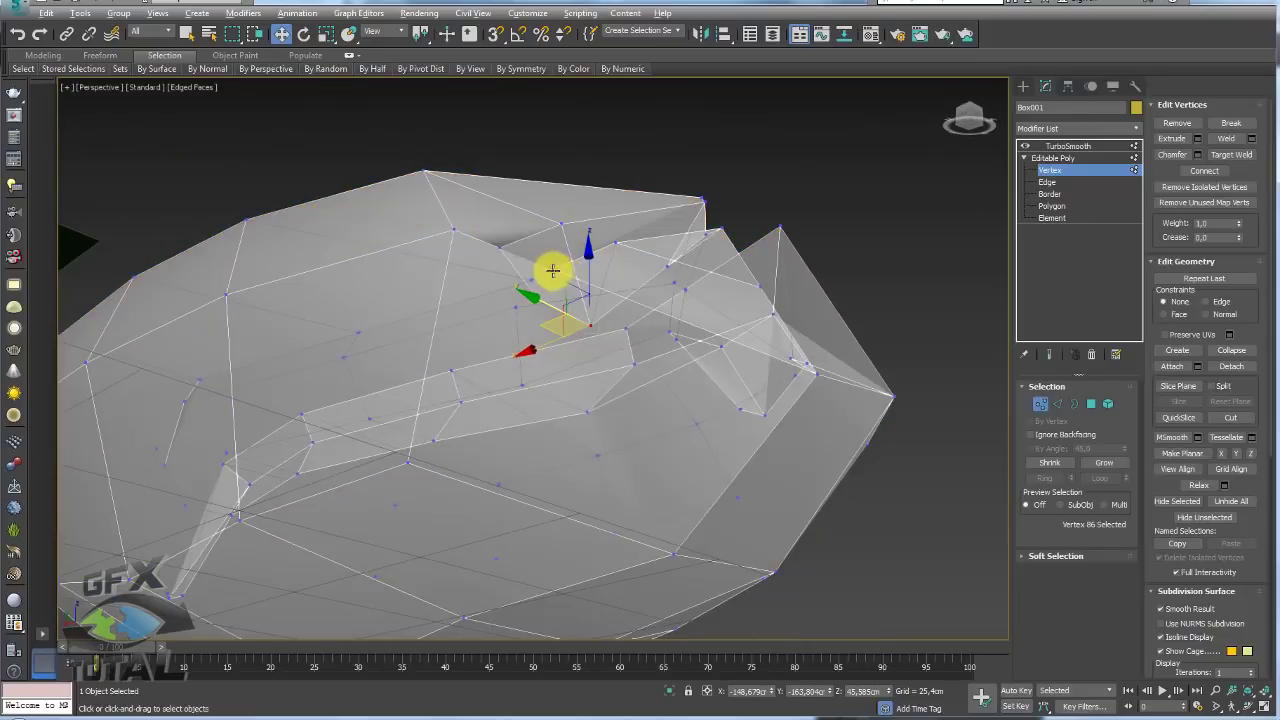
key("alt+x")
key("alt+c")
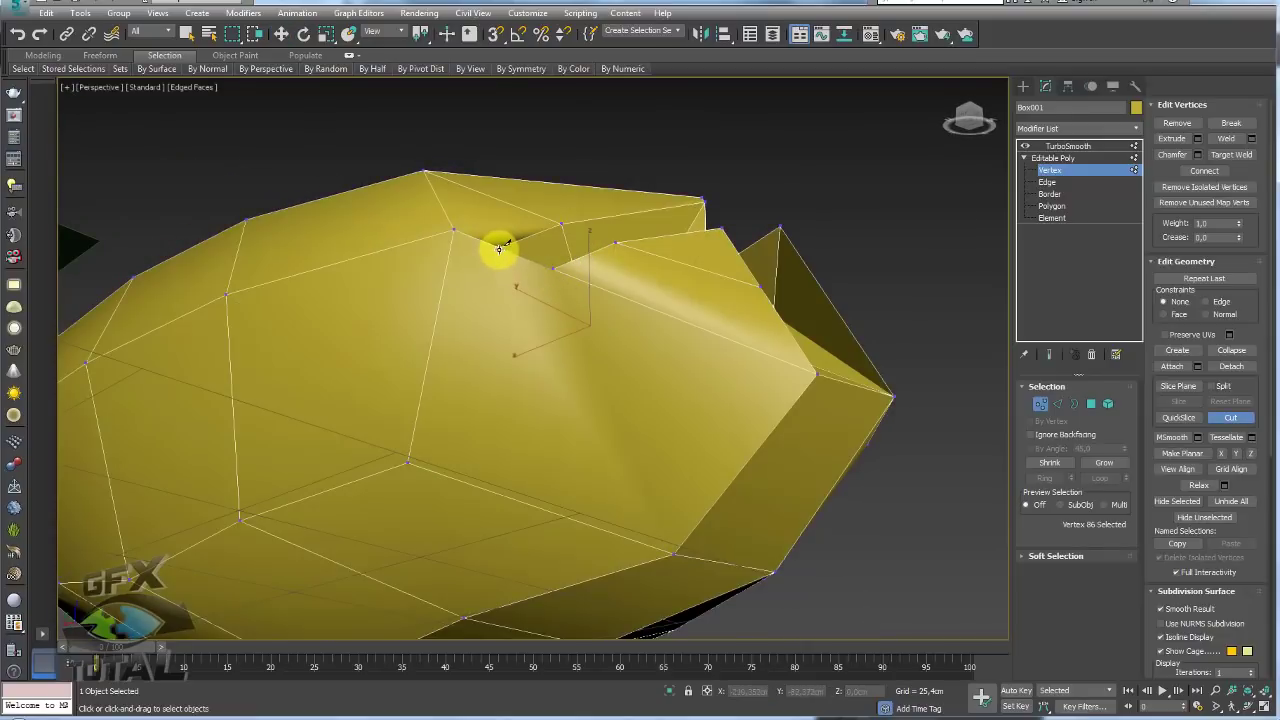
Cut a new edge line from the groove's corner vertex down to the lower edge
left_click(499, 248)
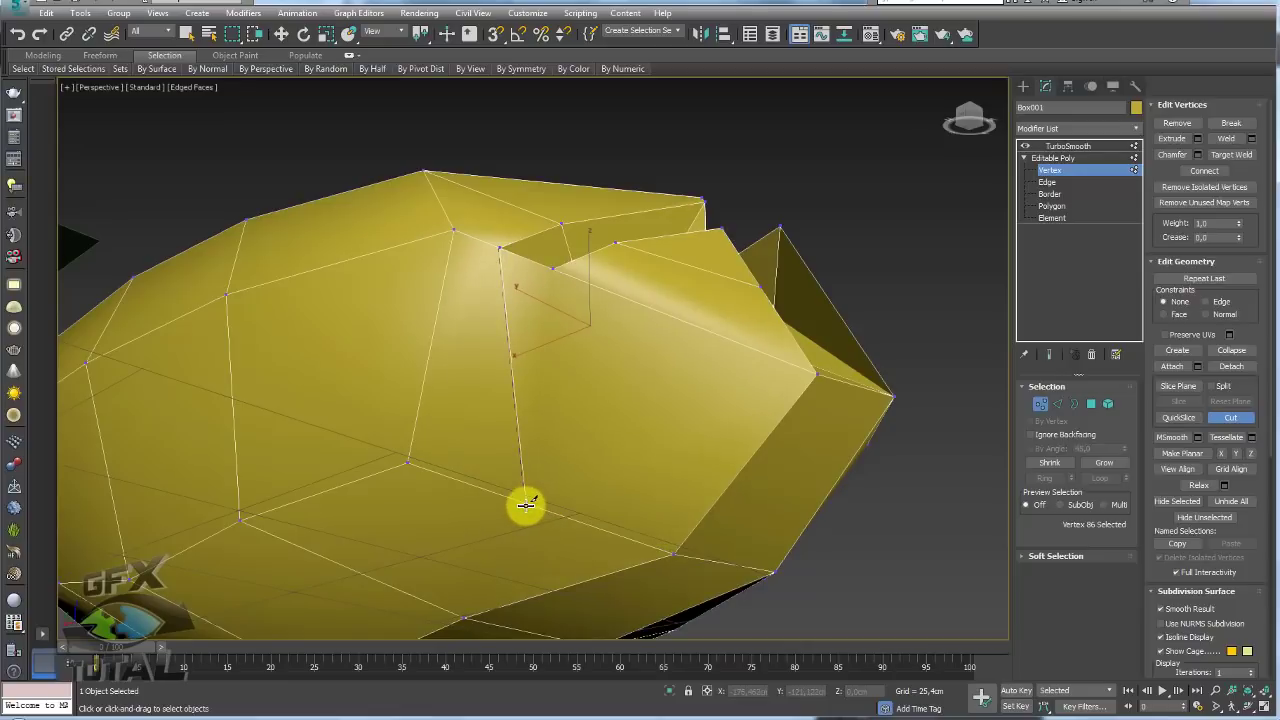
left_click(517, 396)
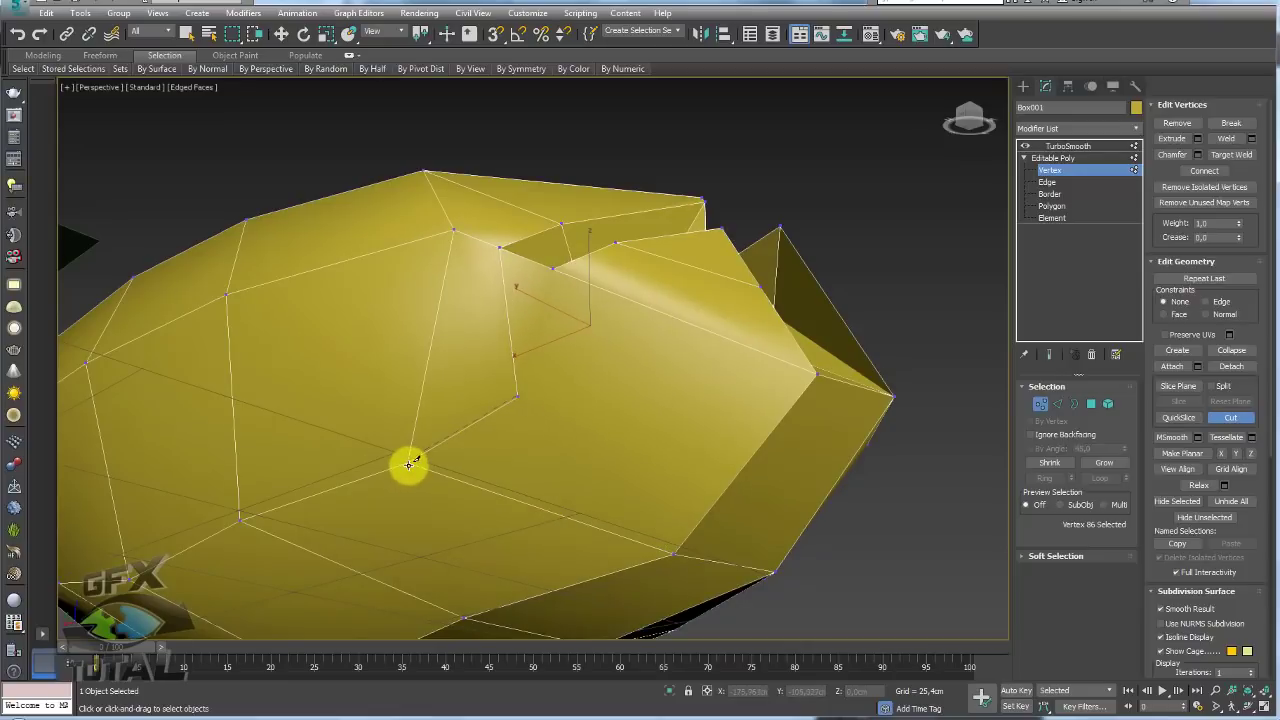
left_click(408, 464)
left_click(518, 398)
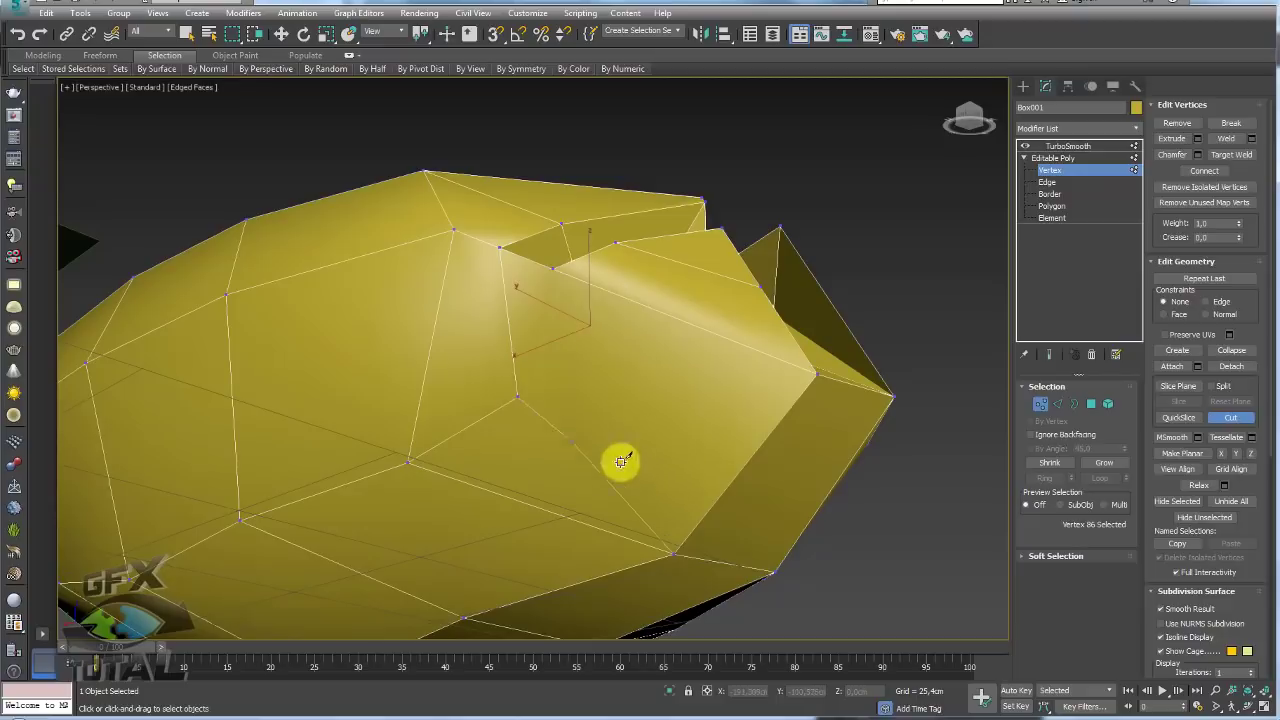
left_click(711, 505)
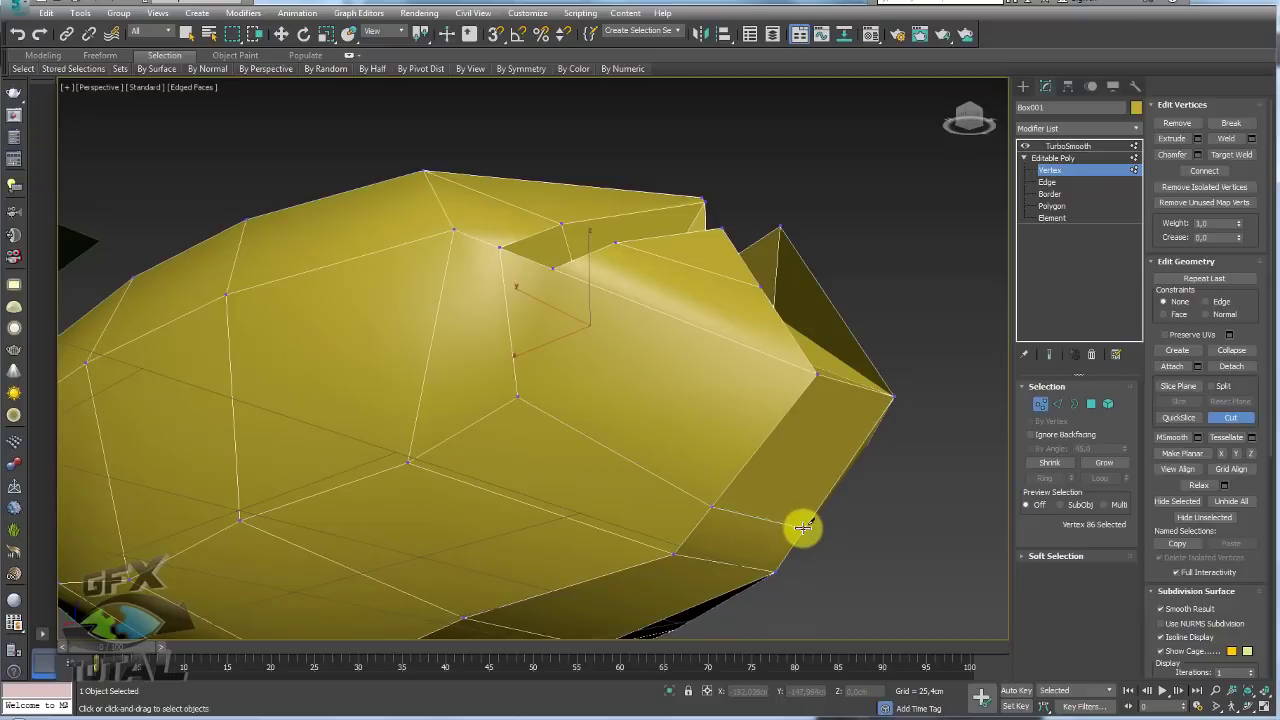
left_click(803, 528)
Add a second cut from the groove through the new vertices out to the right edge
left_click(552, 268)
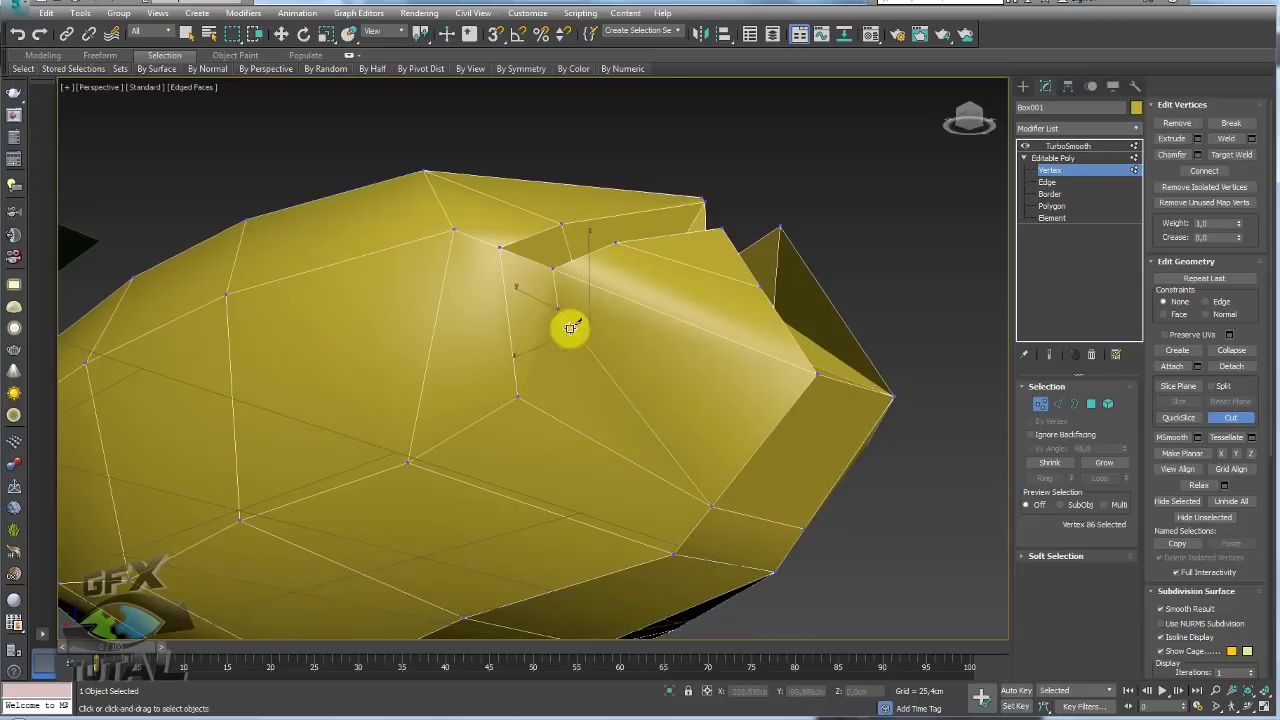
left_click(594, 360)
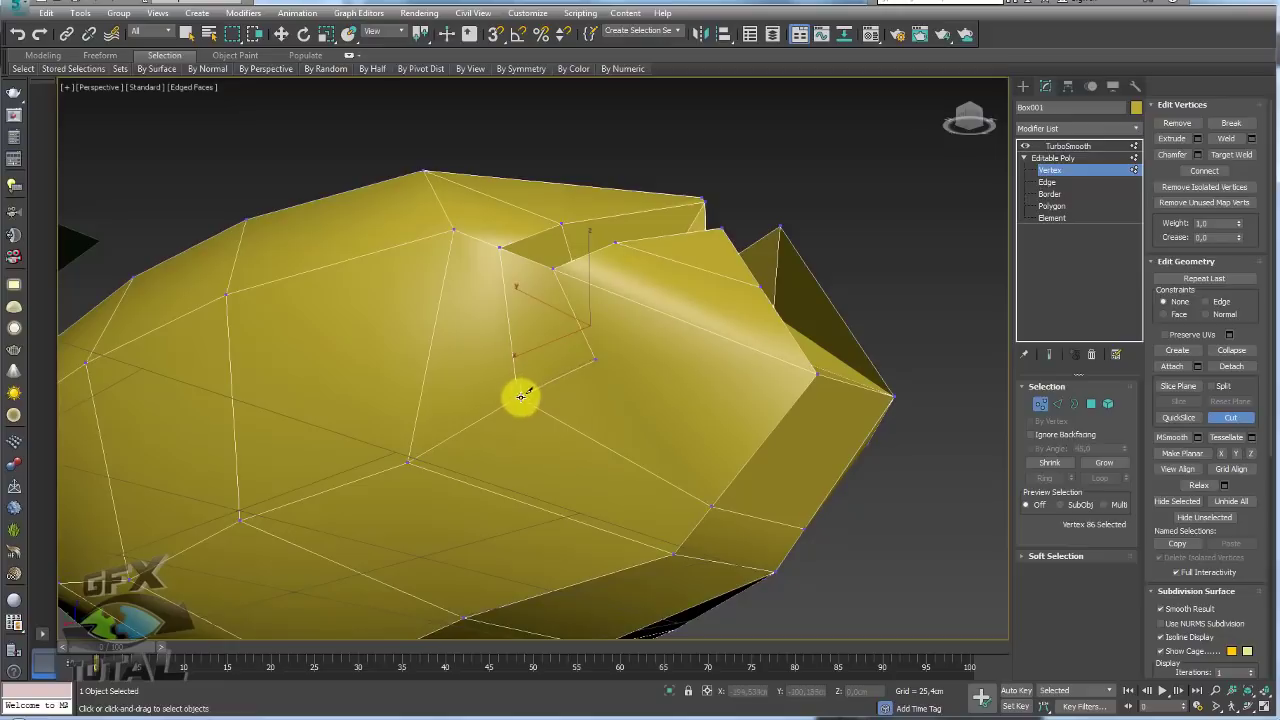
left_click(519, 396)
left_click(595, 359)
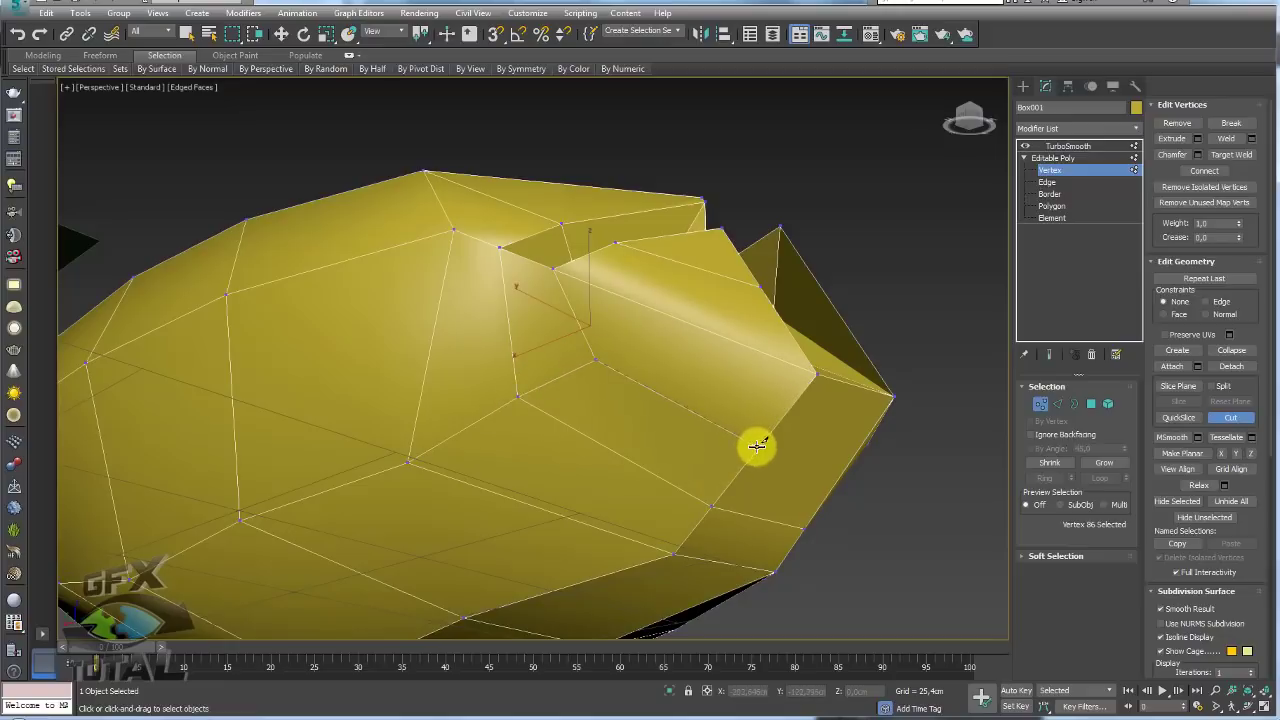
left_click(758, 447)
mouse_move(843, 473)
middle_mouse_down("alt")
mouse_move(857, 363)
mouse_move(749, 406)
mouse_move(826, 409)
mouse_move(914, 384)
mouse_move(766, 334)
mouse_move(700, 271)
mouse_move(634, 280)
middle_mouse_up("alt")
key("w")
Add a short cut from the face edge to the hole's corner vertex
scroll(549, 315, "up", 3)
mouse_move(549, 315)
middle_mouse_down("alt")
mouse_move(594, 286)
mouse_move(594, 266)
middle_mouse_up("alt")
scroll(560, 268, "up", 2)
left_click(554, 266)
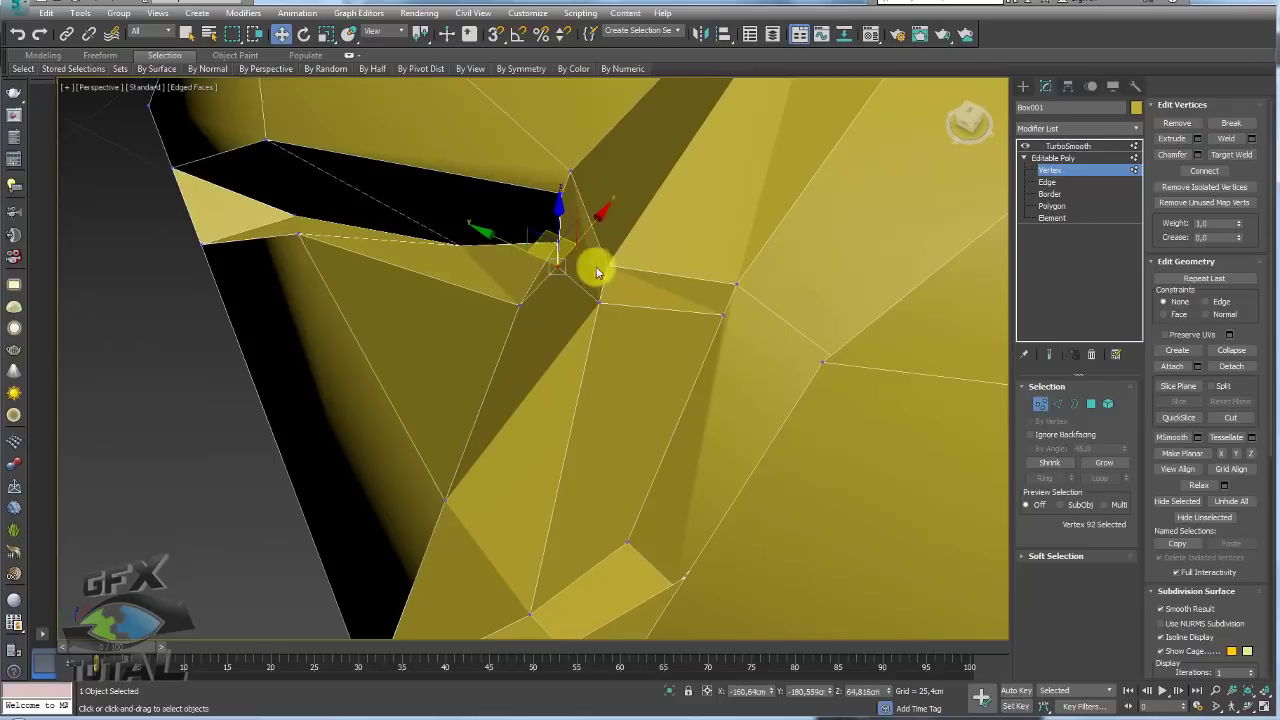
mouse_move(594, 306)
middle_mouse_down("alt")
mouse_move(597, 354)
mouse_move(567, 353)
middle_mouse_up("alt")
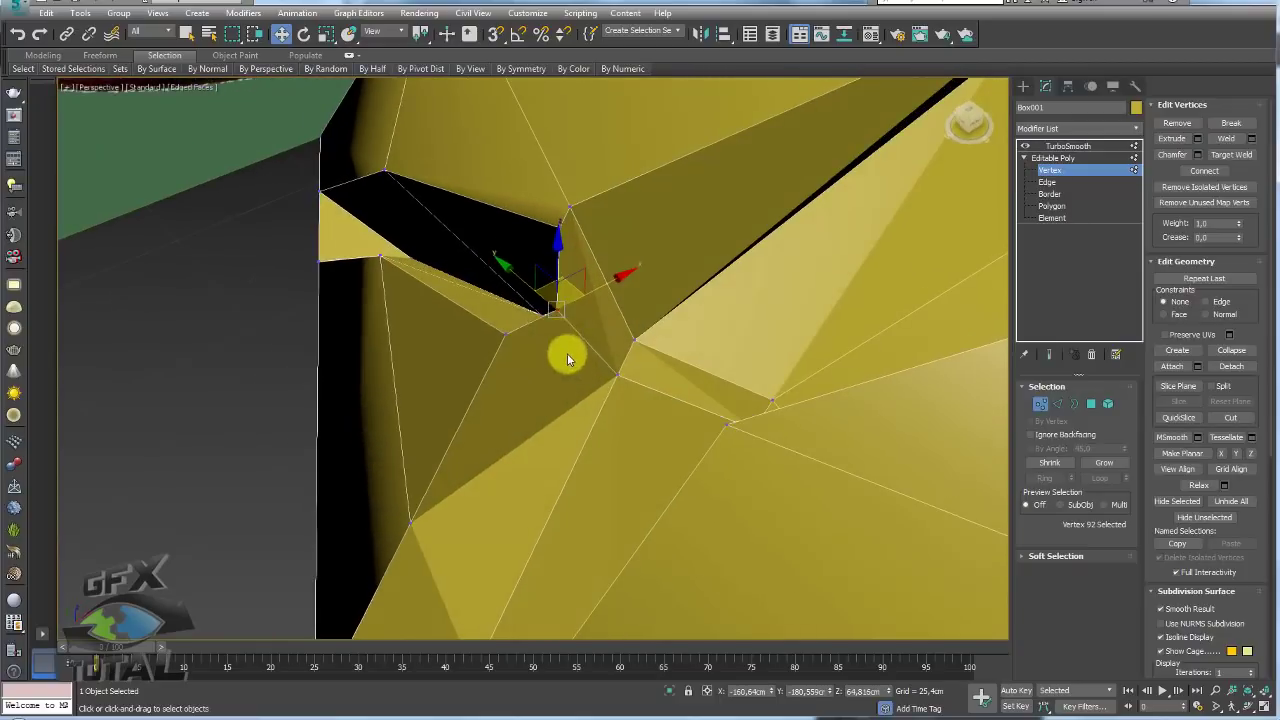
key("alt+c")
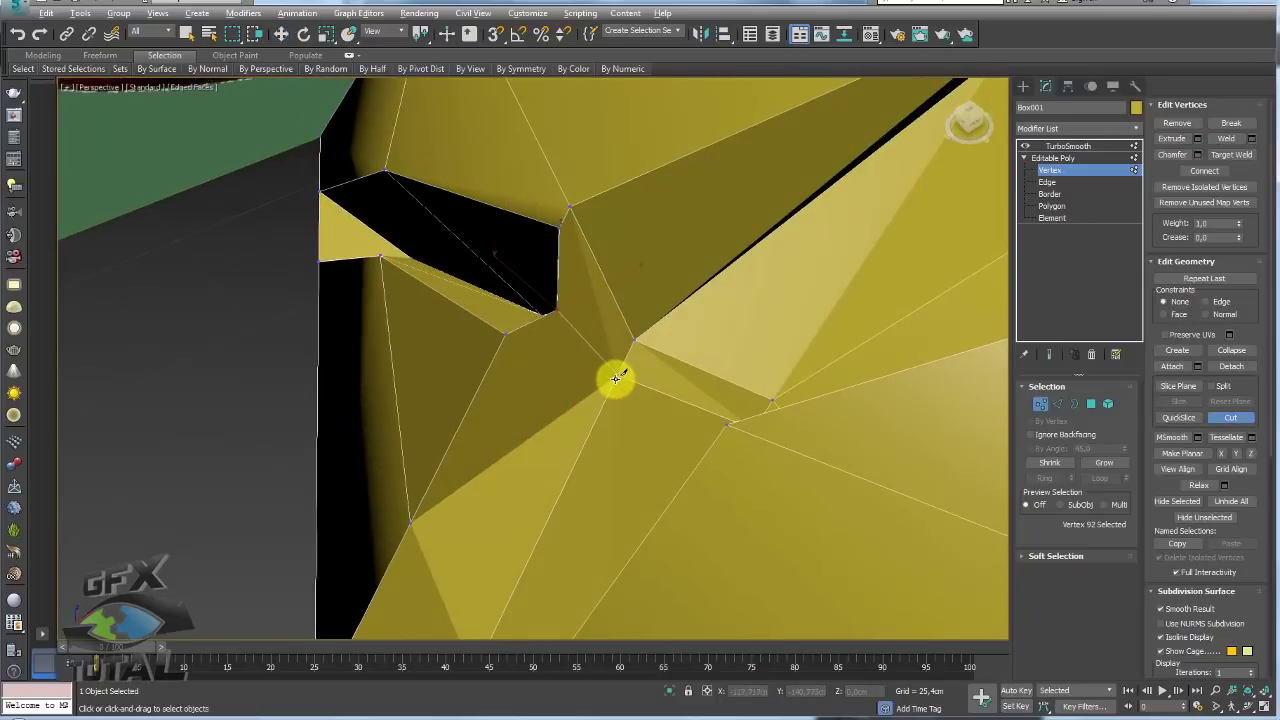
left_click(616, 374)
left_click(508, 333)
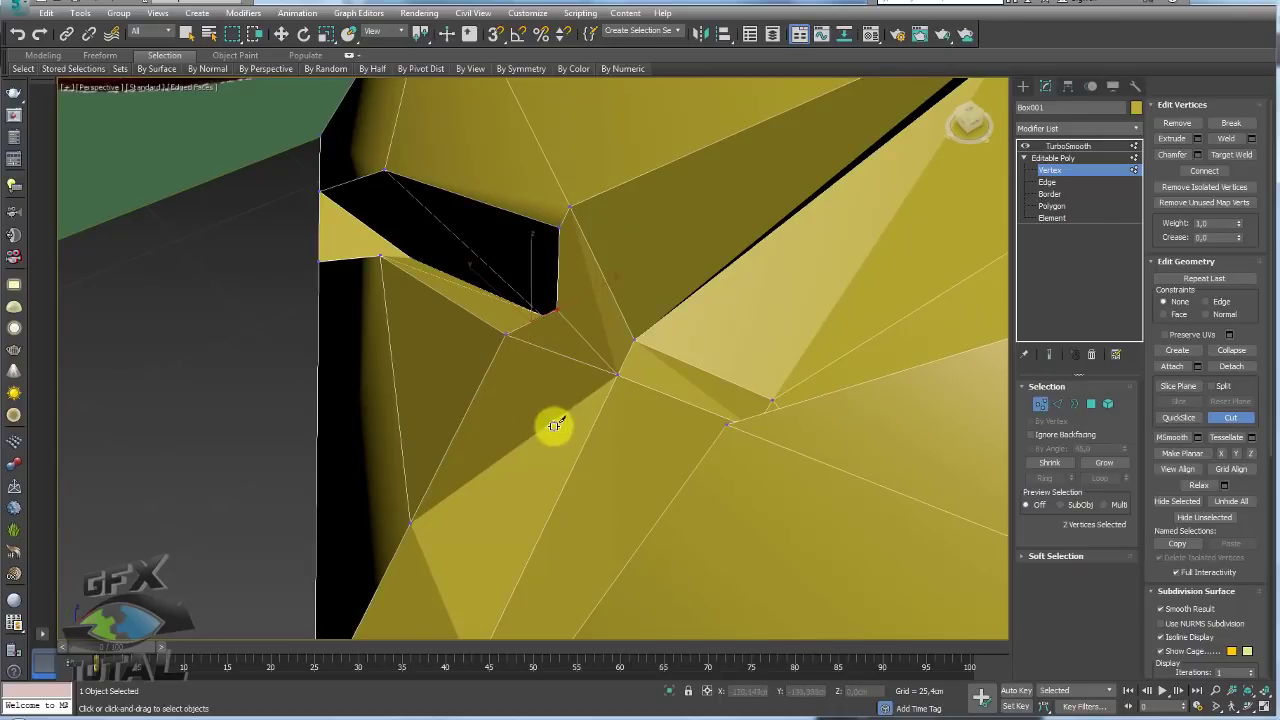
Delete the two small polygons beside the hole to widen it
left_click(1092, 404)
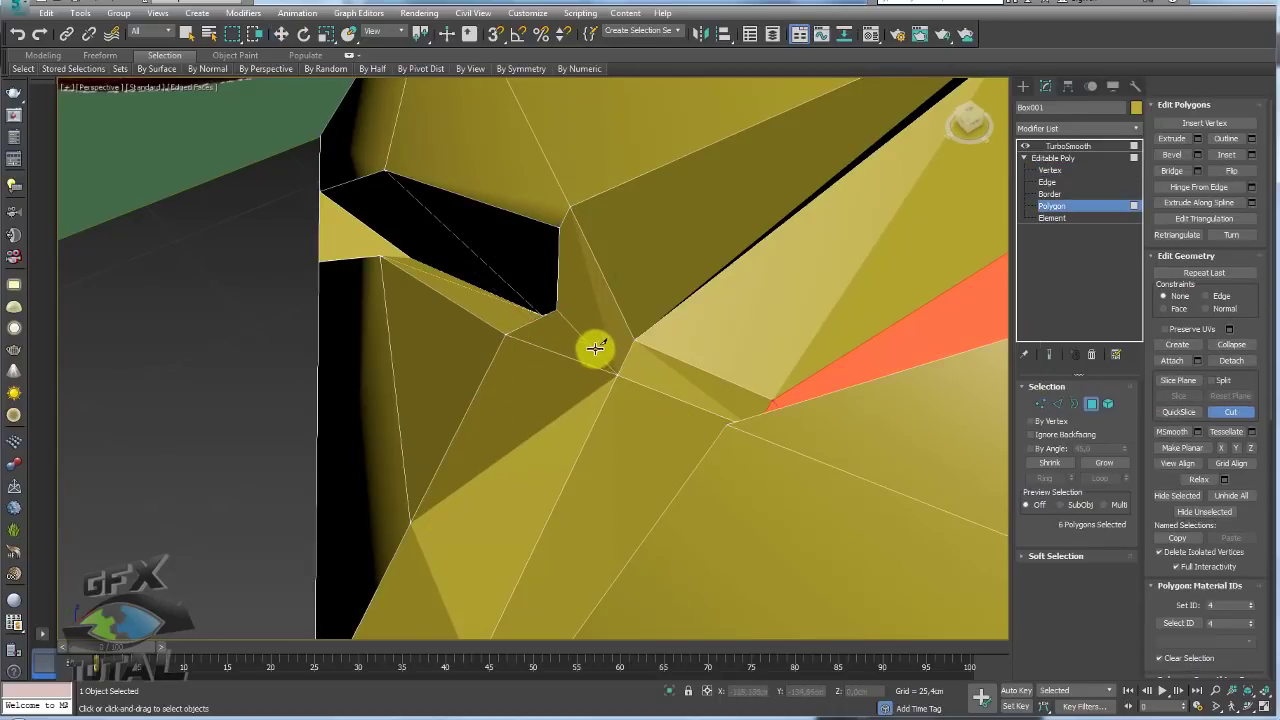
left_click(569, 343)
key("Delete")
left_click(600, 320)
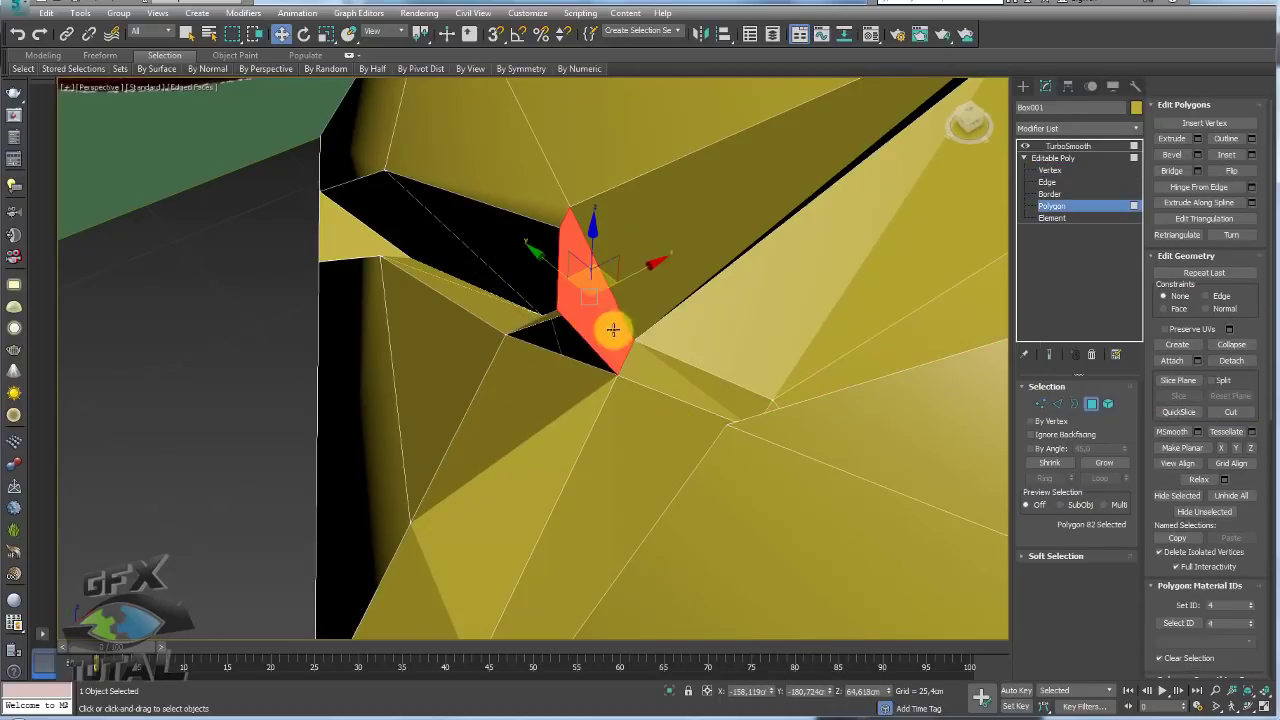
key("Delete")
middle_click_drag(563, 314, 565, 320, "alt")
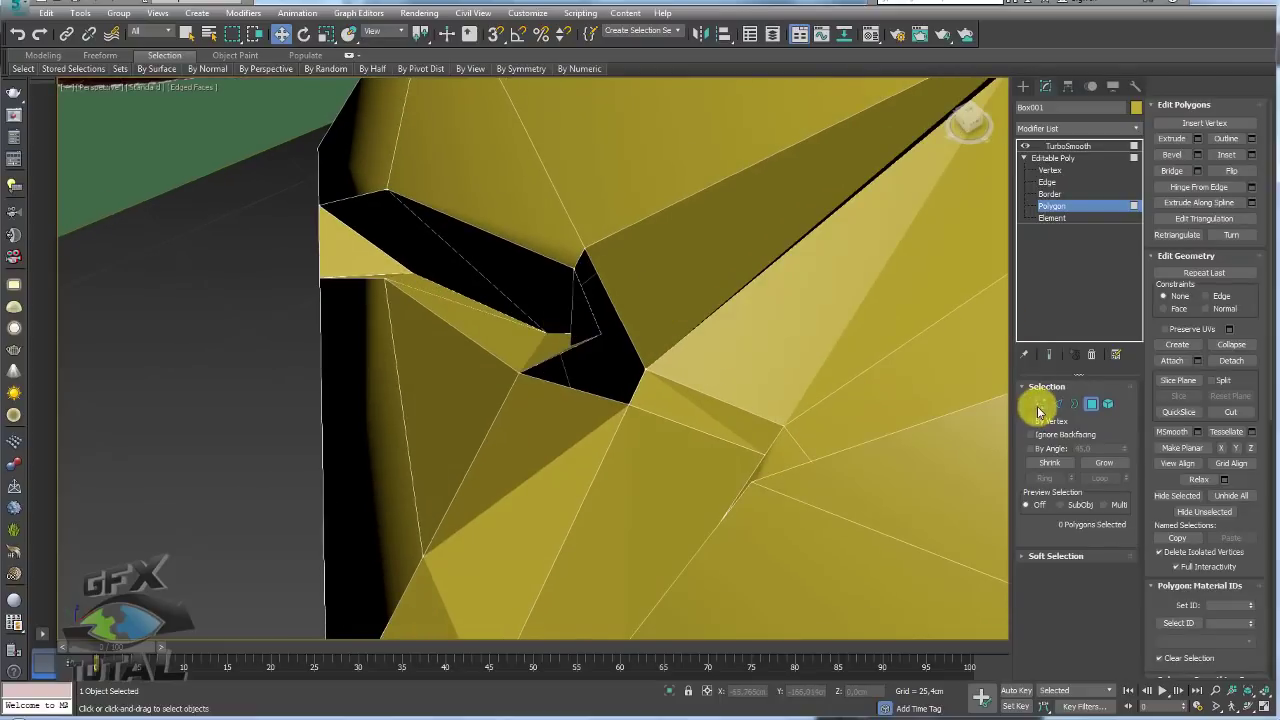
Turn on Target Weld at Vertex level and pick a vertex at the cavity's edge
left_click(1040, 405)
left_click(1232, 155)
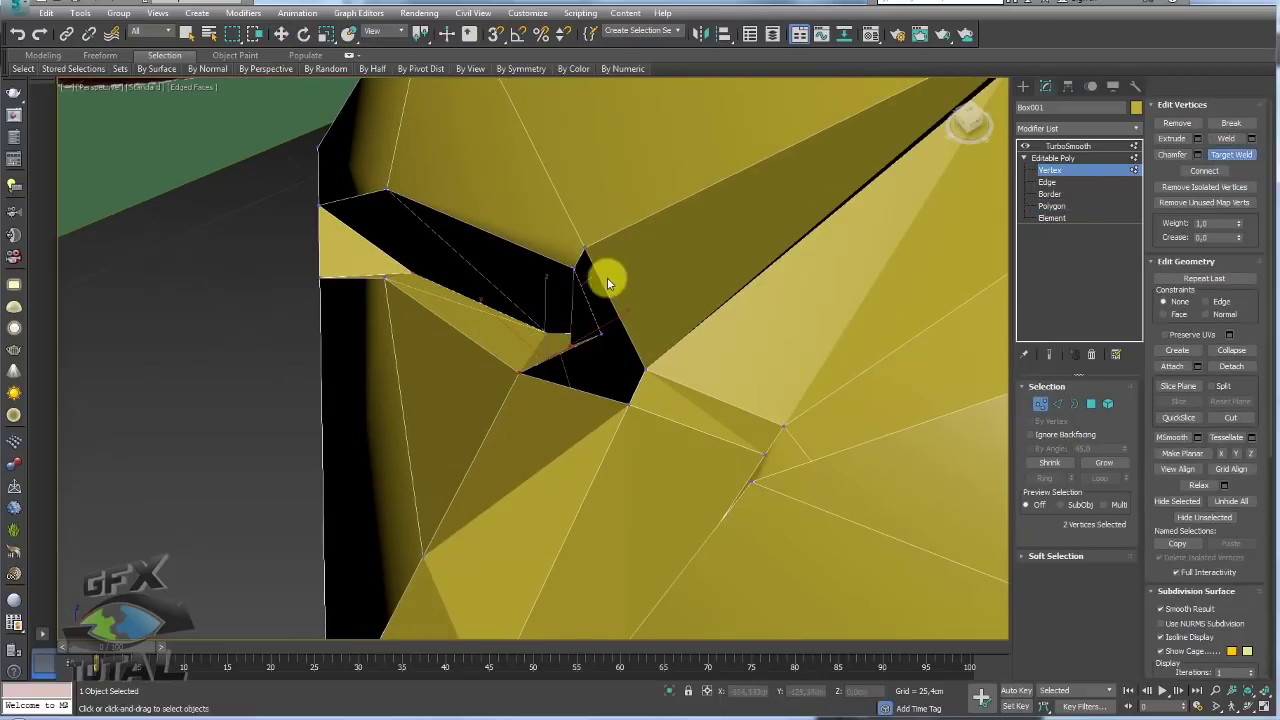
mouse_move(571, 263)
middle_mouse_down("alt")
mouse_move(594, 294)
mouse_move(694, 277)
mouse_move(534, 309)
mouse_move(586, 363)
mouse_move(571, 380)
mouse_move(395, 377)
mouse_move(623, 374)
mouse_move(449, 451)
mouse_move(557, 385)
mouse_move(674, 366)
mouse_move(491, 417)
mouse_move(433, 370)
middle_mouse_up("alt")
left_click(551, 331)
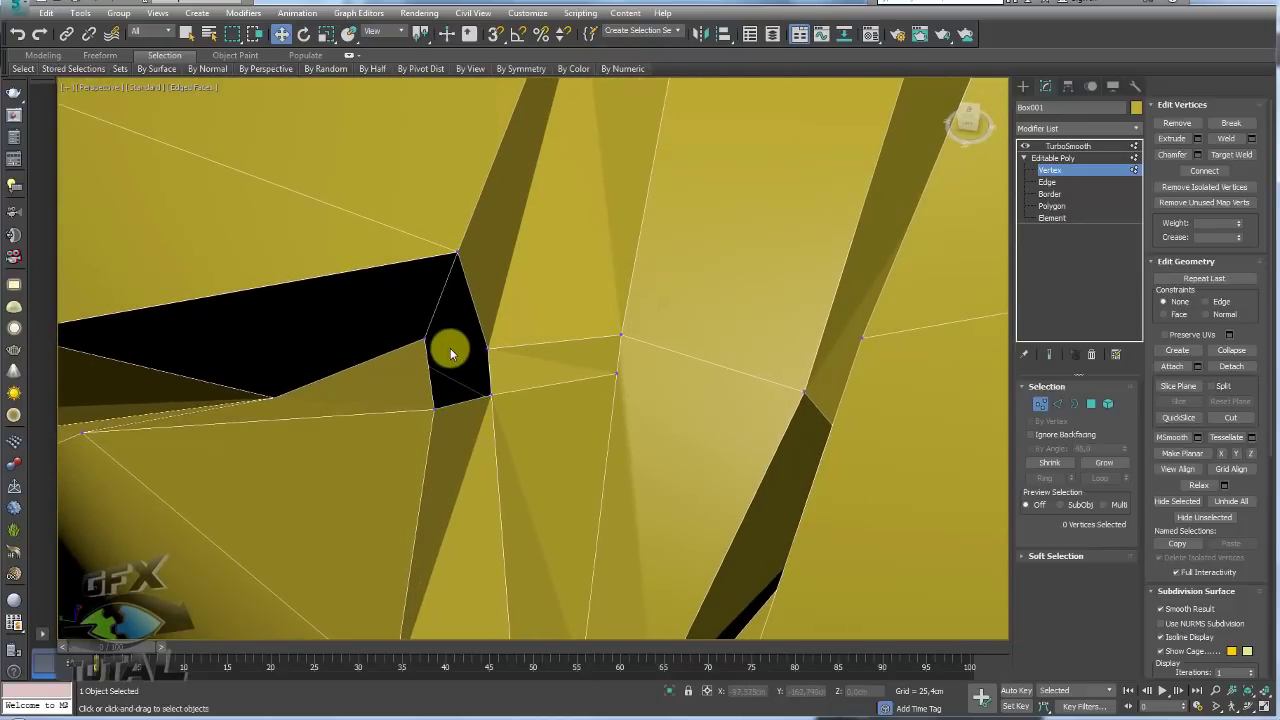
Target Weld the cavity vertices onto their neighbours to close the gap
left_click_drag(424, 340, 486, 351)
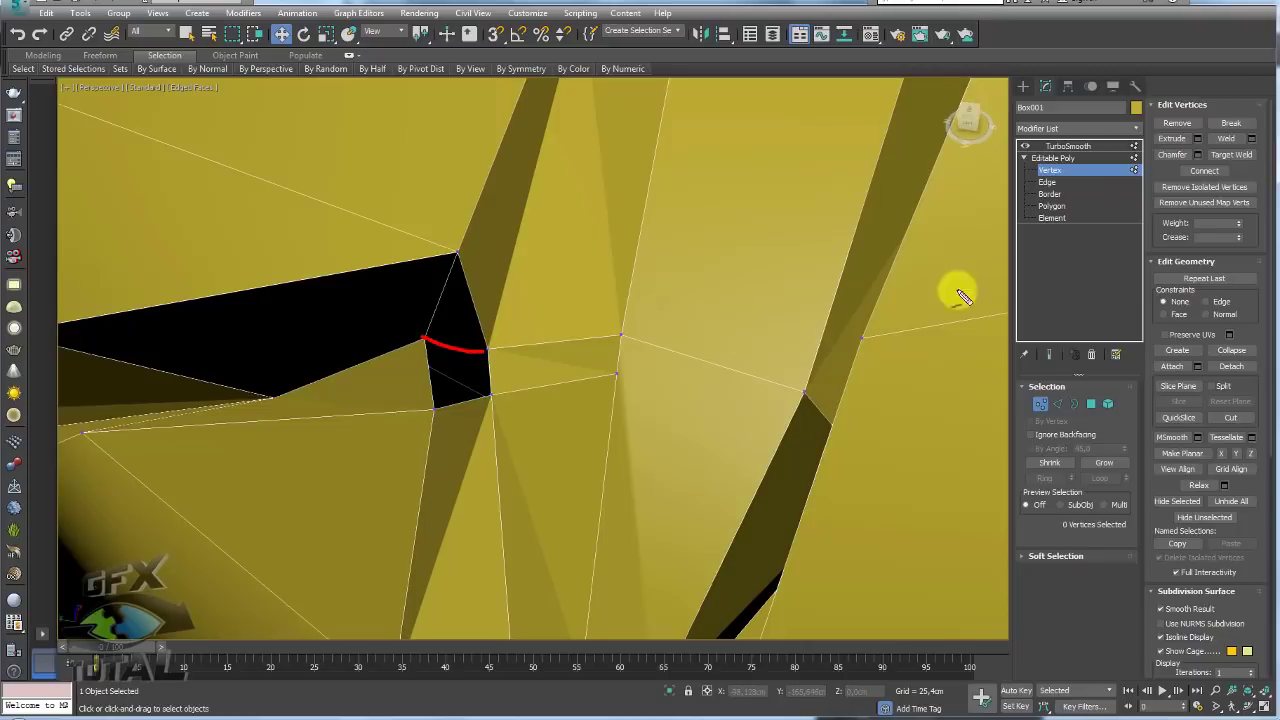
left_click(1230, 154)
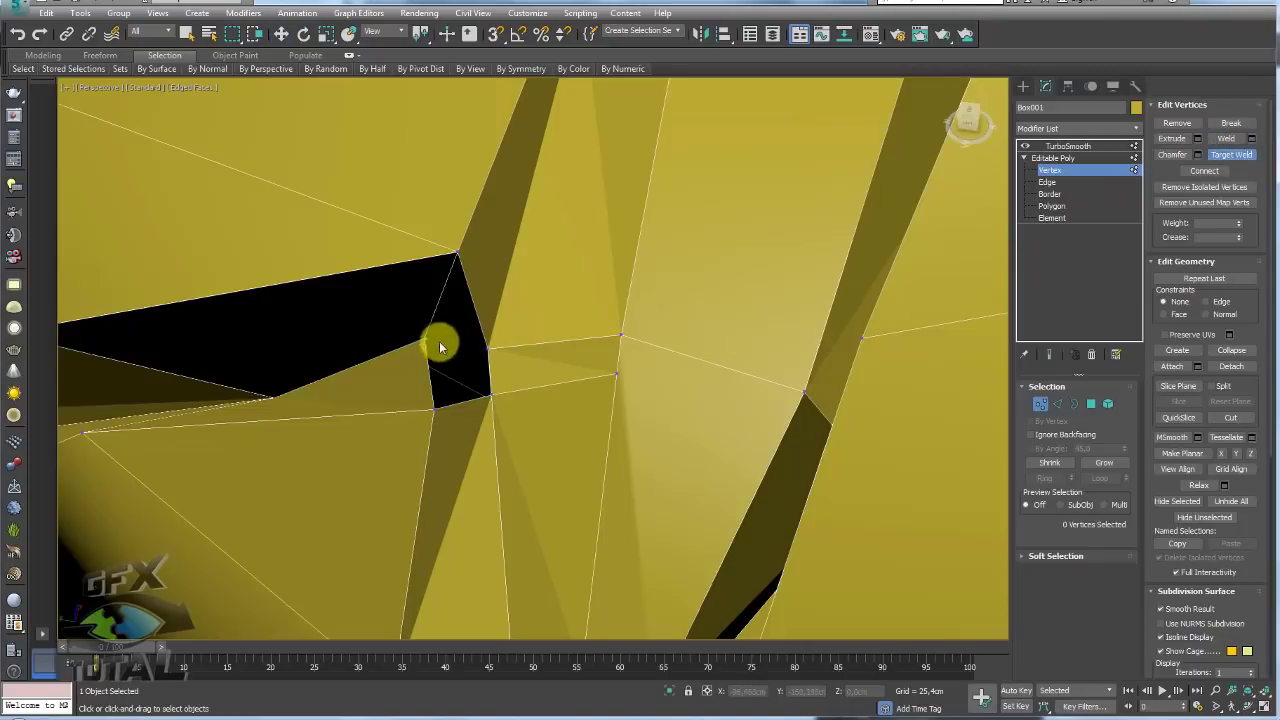
left_click(484, 349)
mouse_move(491, 349)
middle_mouse_down("alt")
mouse_move(508, 400)
mouse_move(514, 372)
mouse_move(491, 351)
mouse_move(569, 369)
mouse_move(617, 363)
mouse_move(580, 356)
mouse_move(457, 414)
mouse_move(474, 318)
middle_mouse_up("alt")
scroll(420, 323, "up", 3)
mouse_move(392, 302)
middle_mouse_down("alt")
mouse_move(457, 320)
mouse_move(536, 378)
middle_mouse_up("alt")
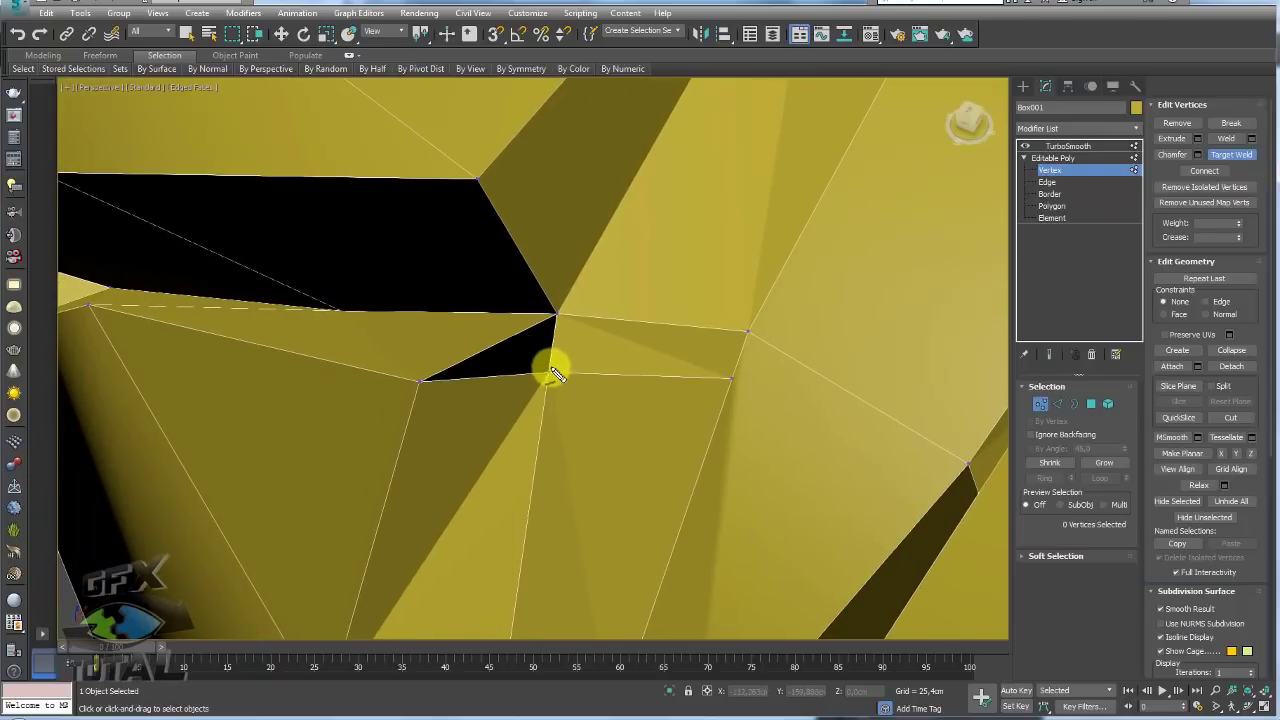
left_click(536, 368)
left_click(457, 309)
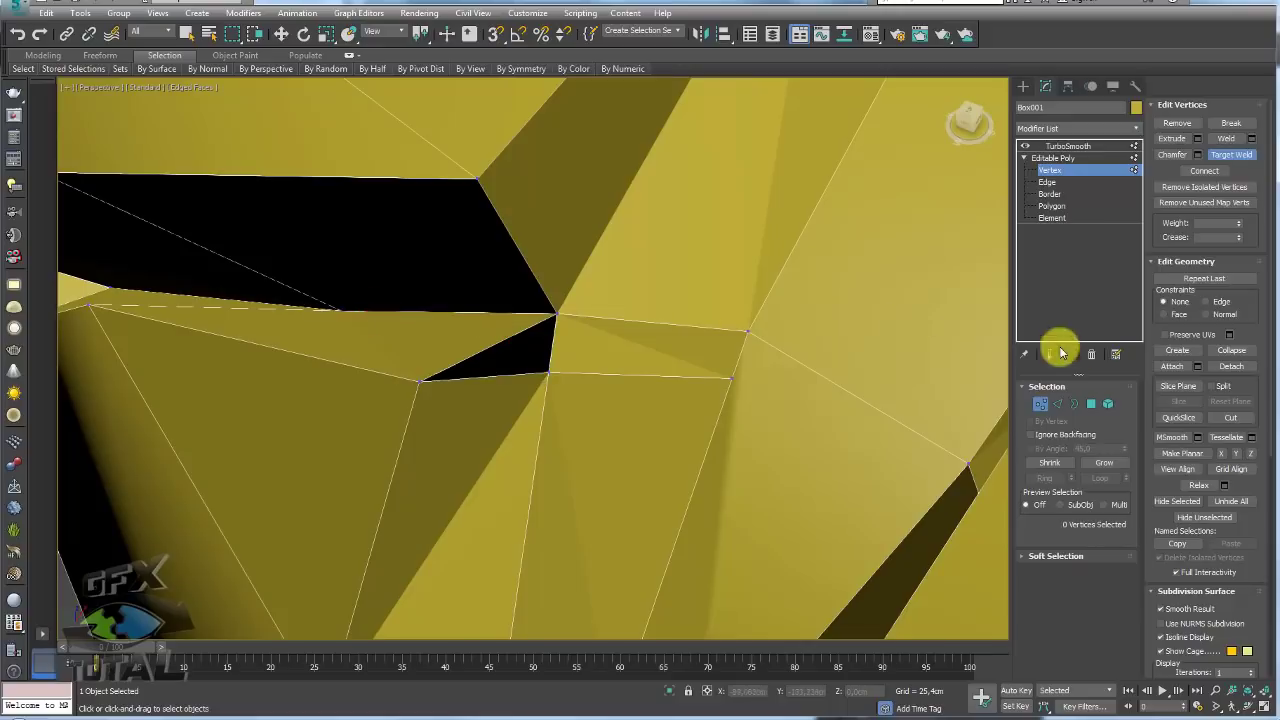
middle_click_drag(529, 343, 757, 438, "alt")
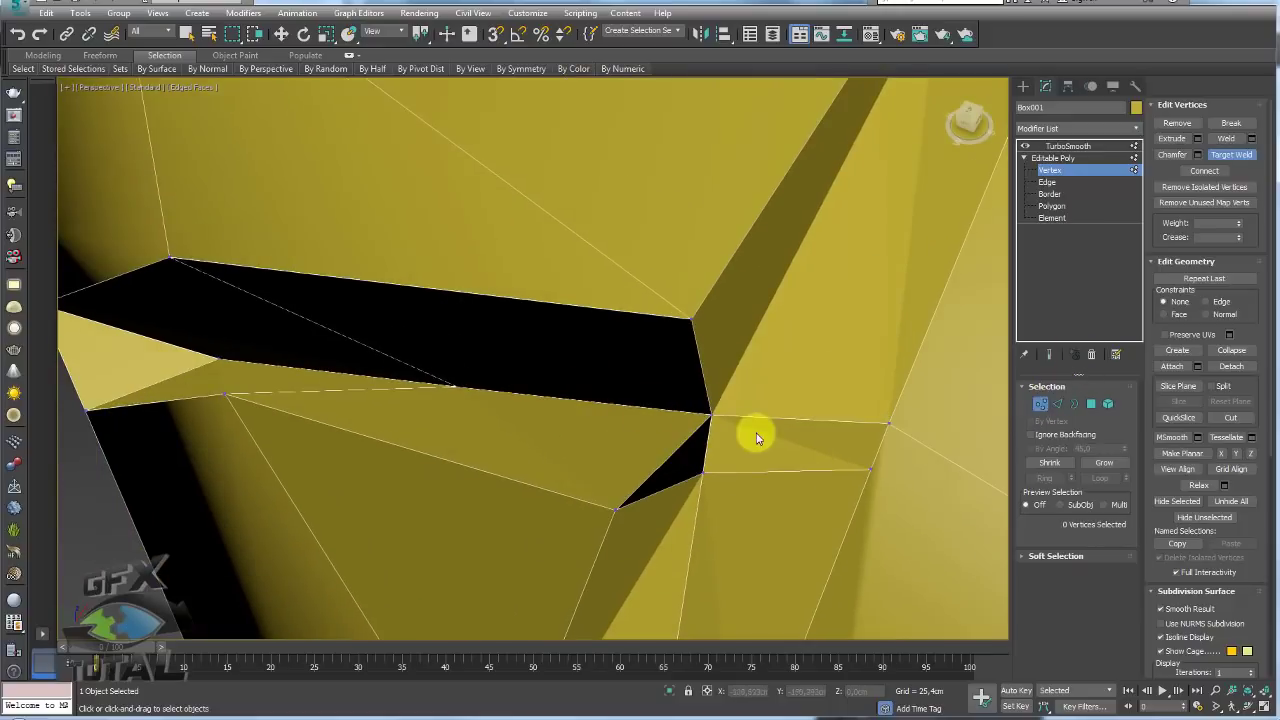
Chamfer the selected groove edges by 3,162cm
left_click(1057, 403)
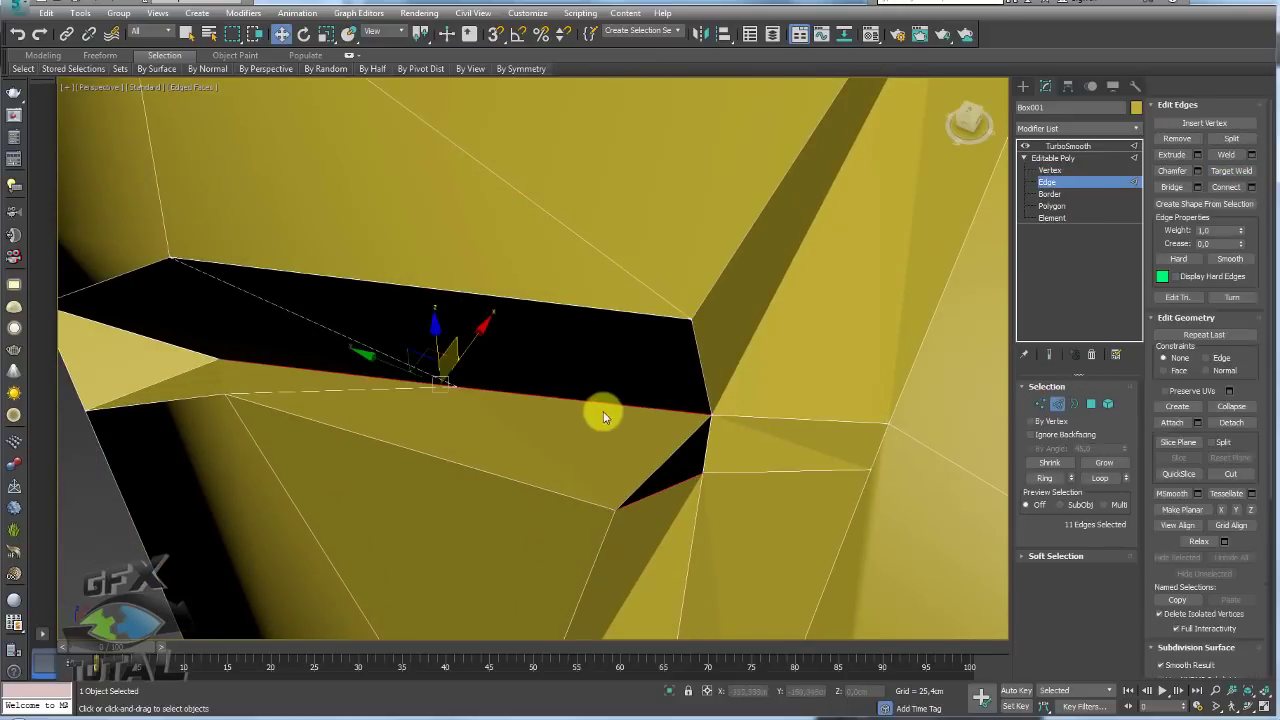
middle_click_drag(587, 401, 571, 392, "alt")
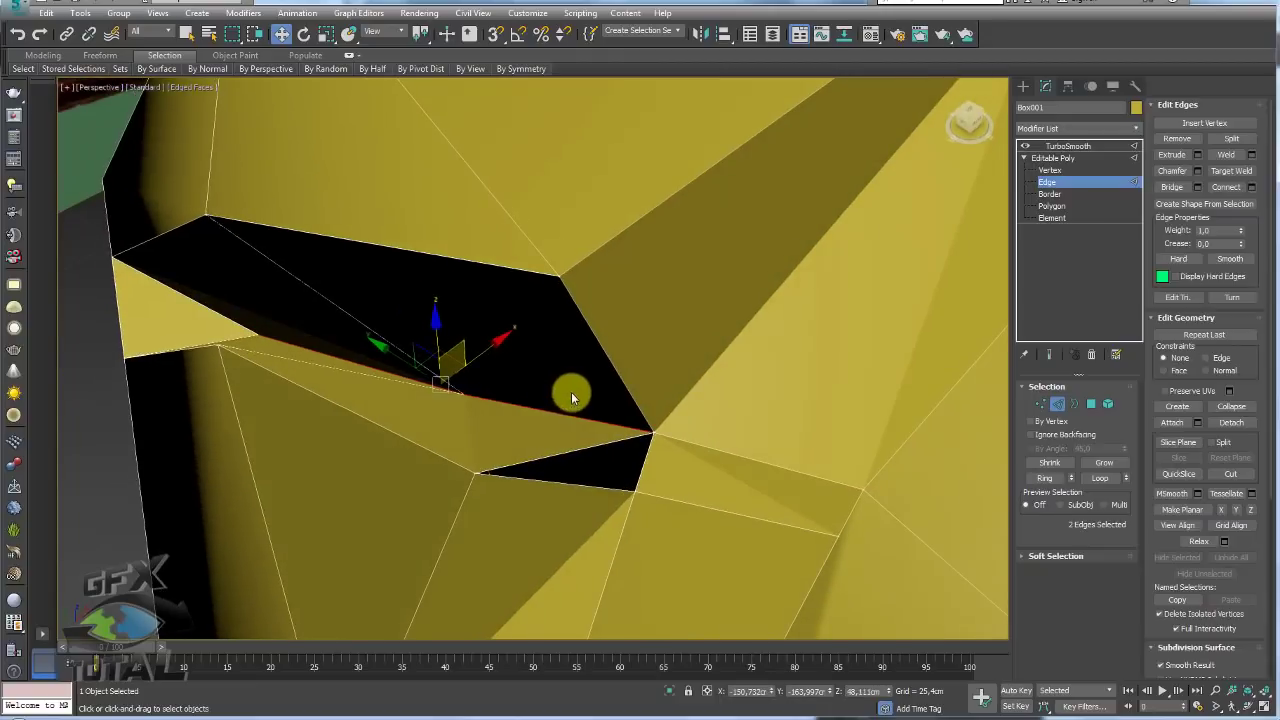
left_click(1197, 171)
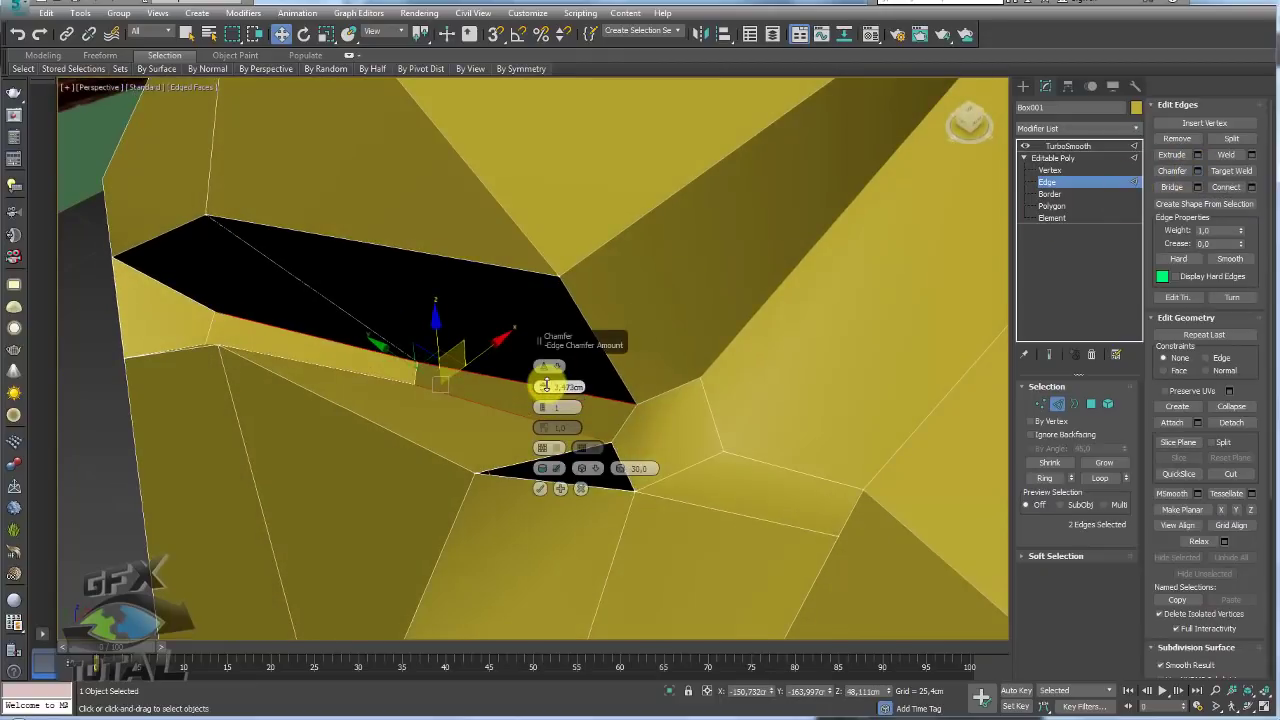
left_click_drag(546, 385, 546, 391)
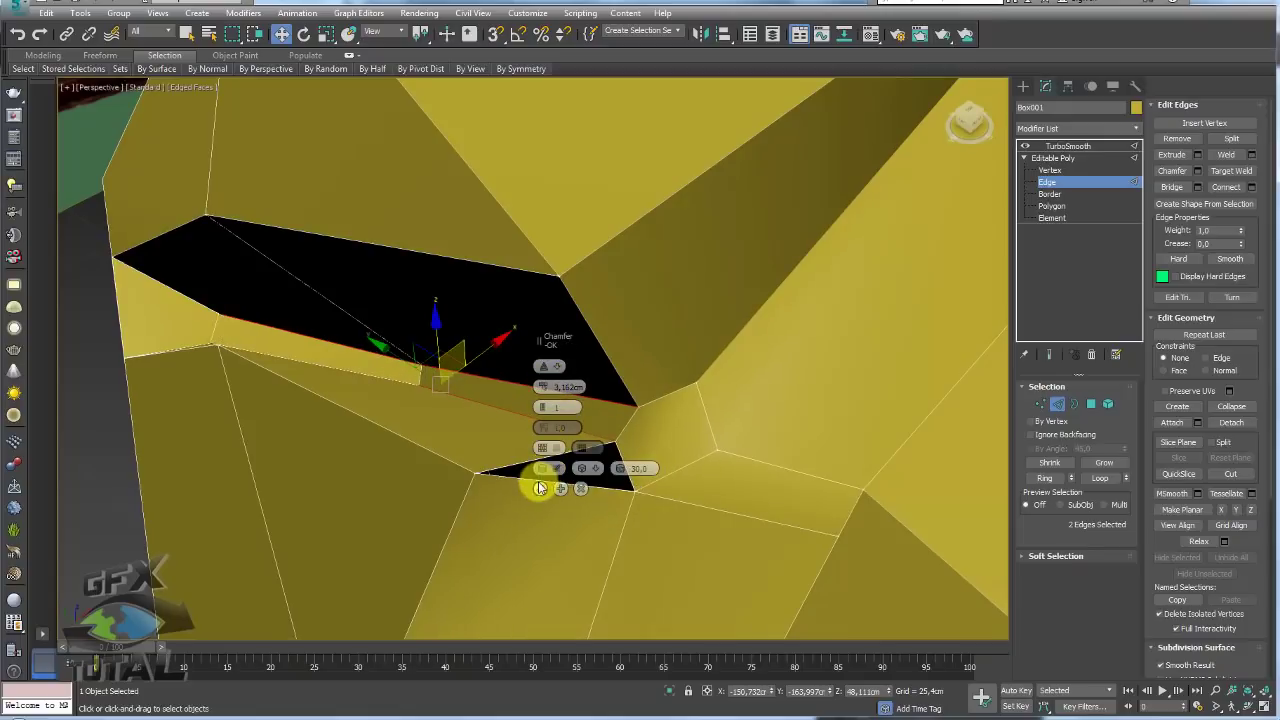
left_click(538, 487)
mouse_move(617, 449)
middle_mouse_down("alt")
mouse_move(829, 391)
mouse_move(813, 392)
middle_mouse_up("alt")
Weld the remaining loose vertices to close the black triangular gap, checking in wireframe
left_click(1040, 403)
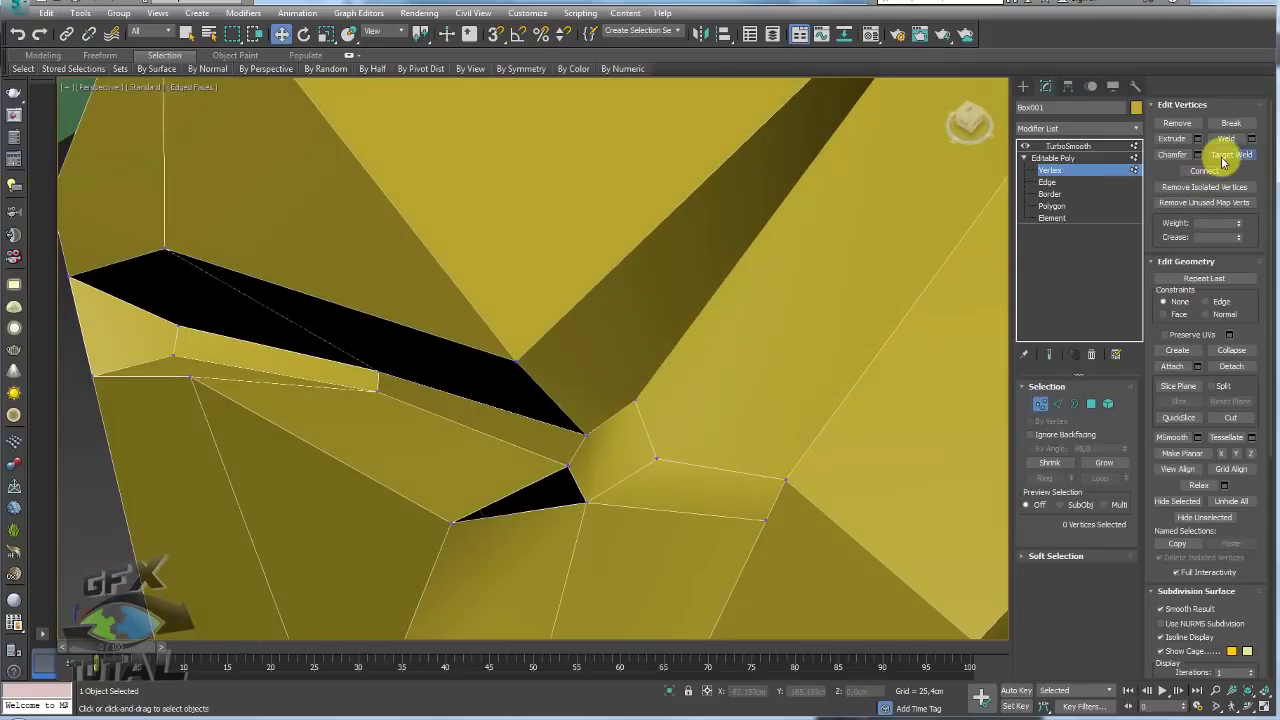
left_click(585, 435)
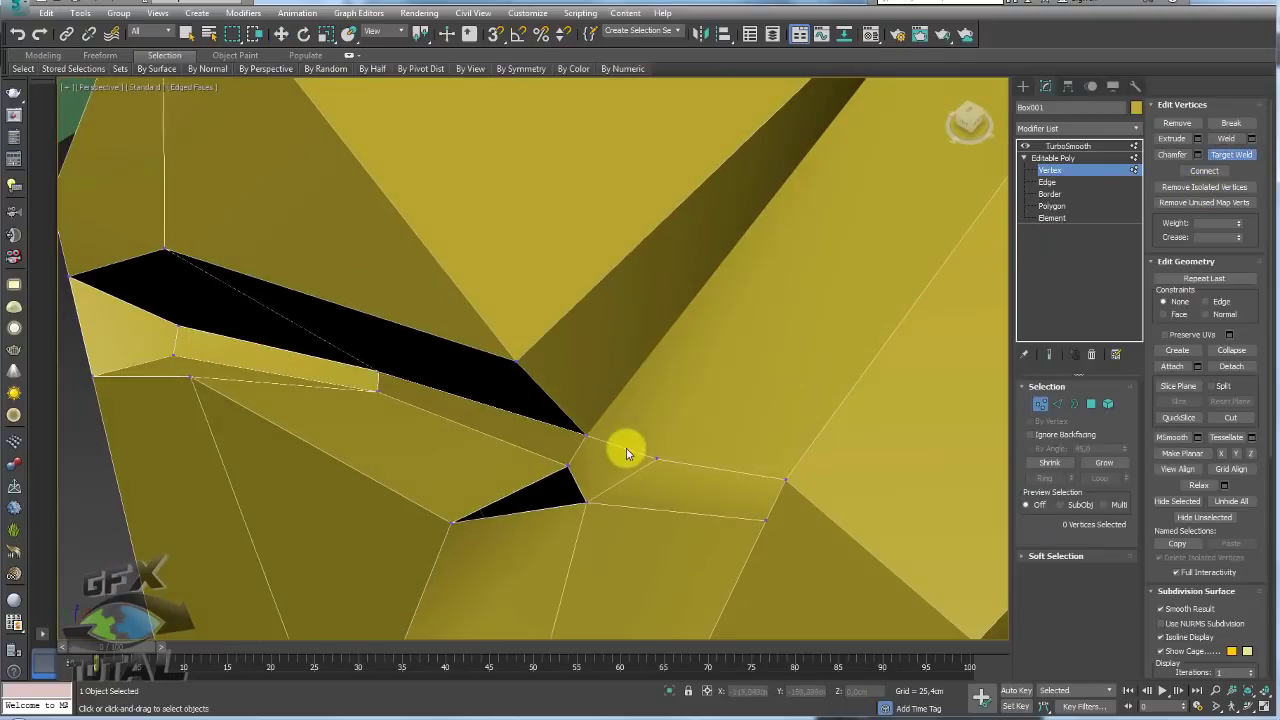
left_click(654, 457)
left_click(585, 435)
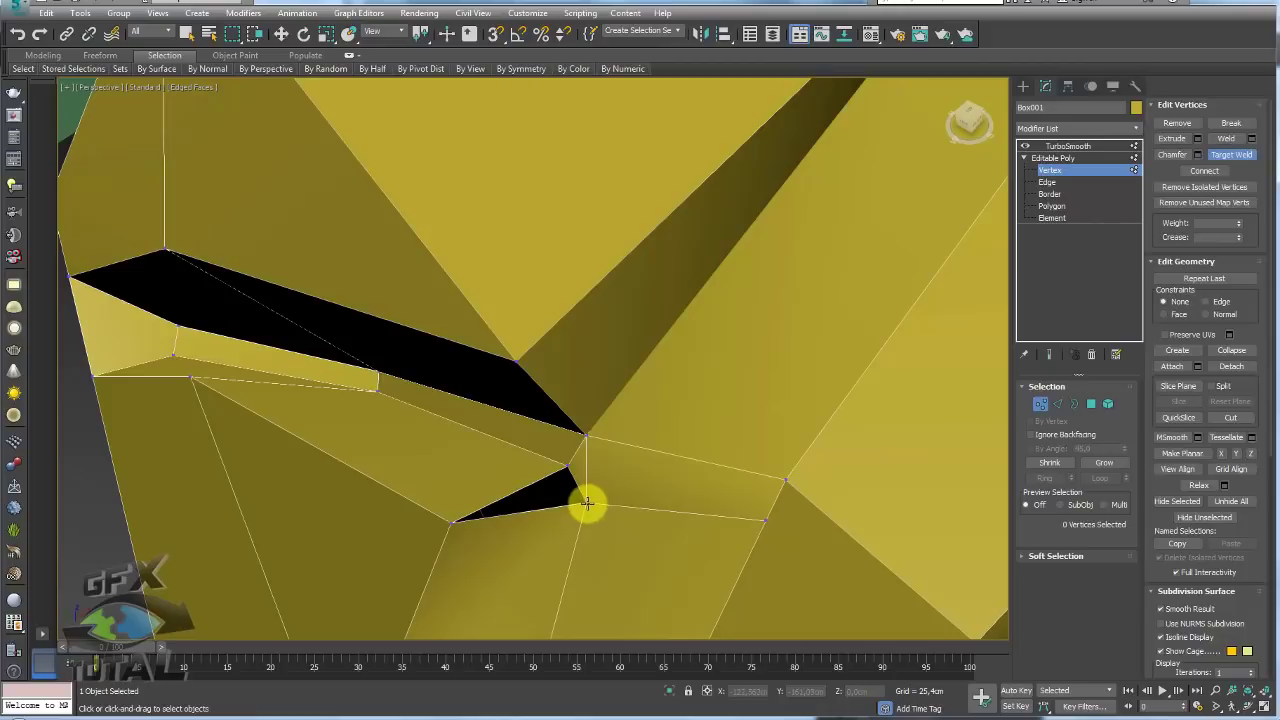
left_click(567, 464)
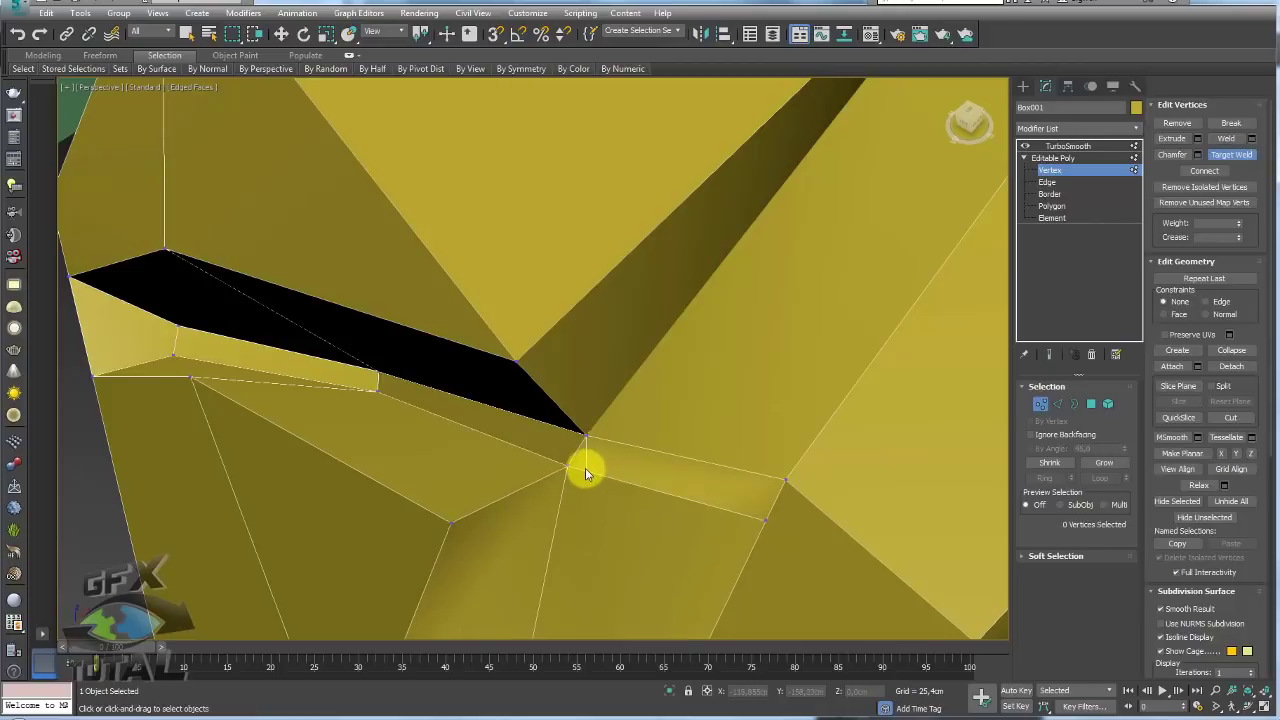
middle_click_drag(585, 468, 606, 451, "alt")
key("F3")
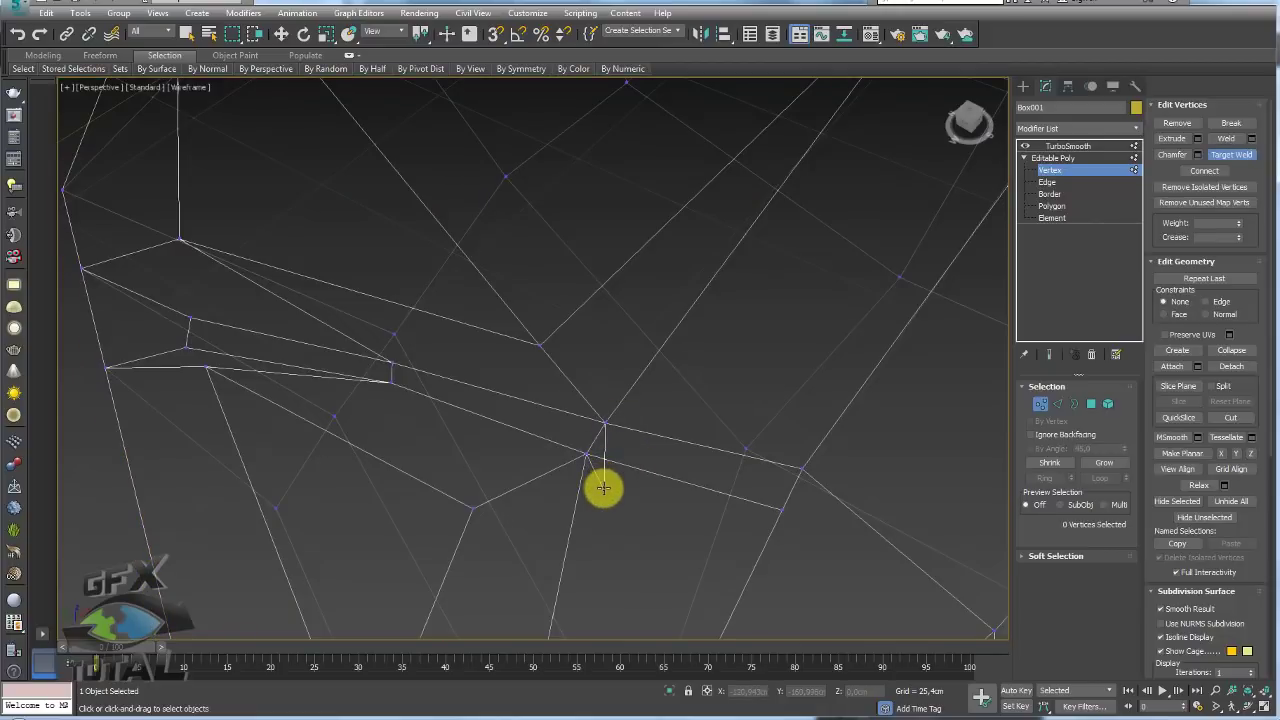
key("F3")
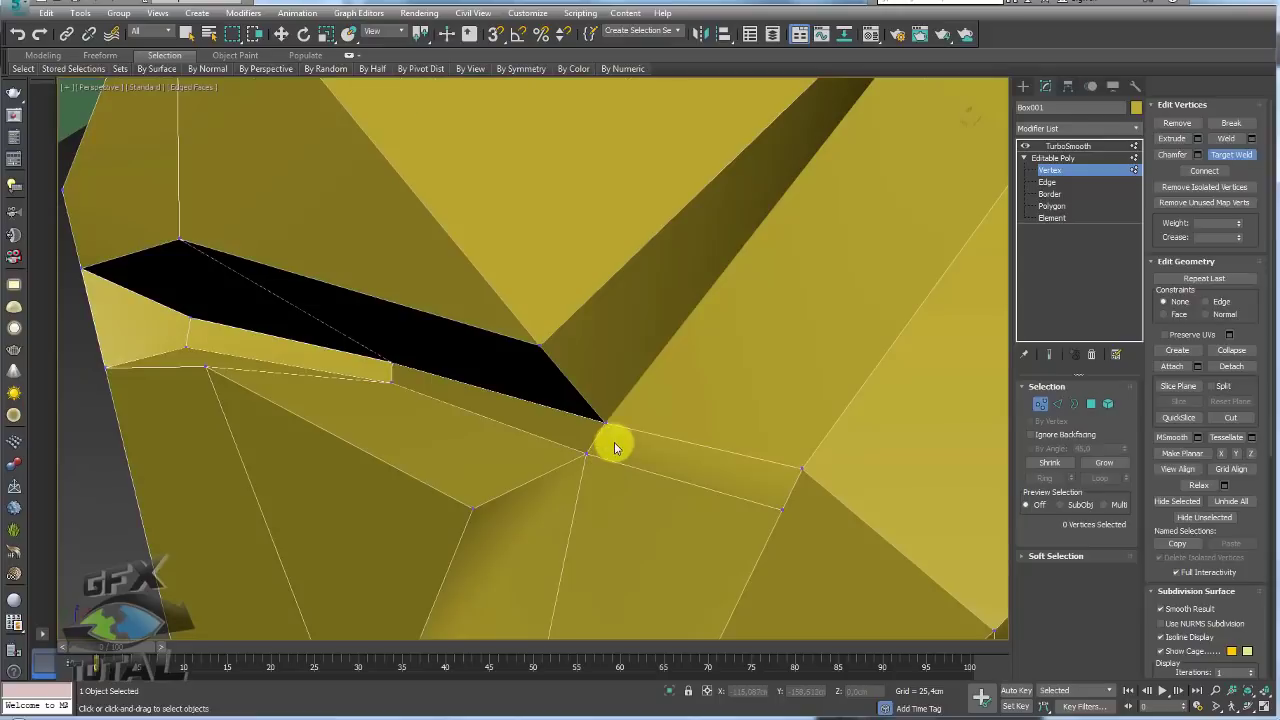
scroll(612, 440, "down", 3)
scroll(630, 437, "down", 5)
scroll(600, 430, "down", 2)
Exit vertex editing to the Editable Poly level, show the Ribbon's extended tools, and enter Polygon level
scroll(565, 435, "up", 4)
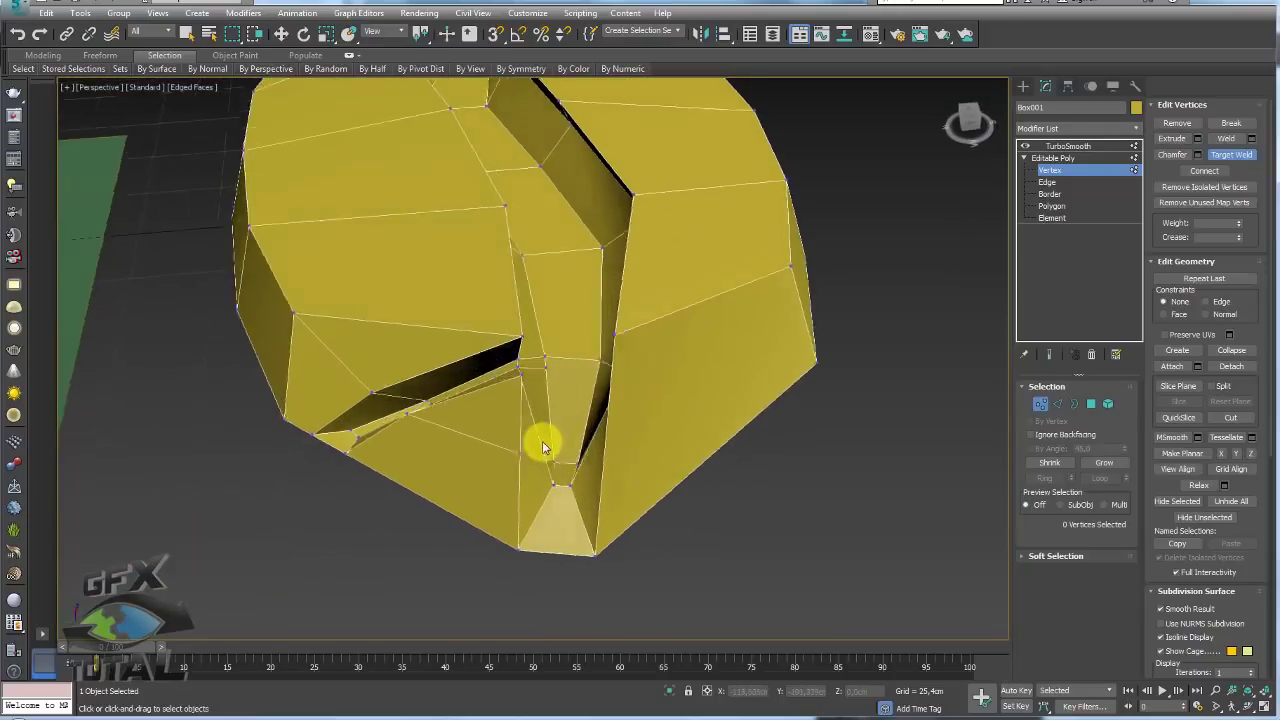
middle_click_drag(543, 443, 600, 455, "alt")
left_click(1053, 158)
key("r")
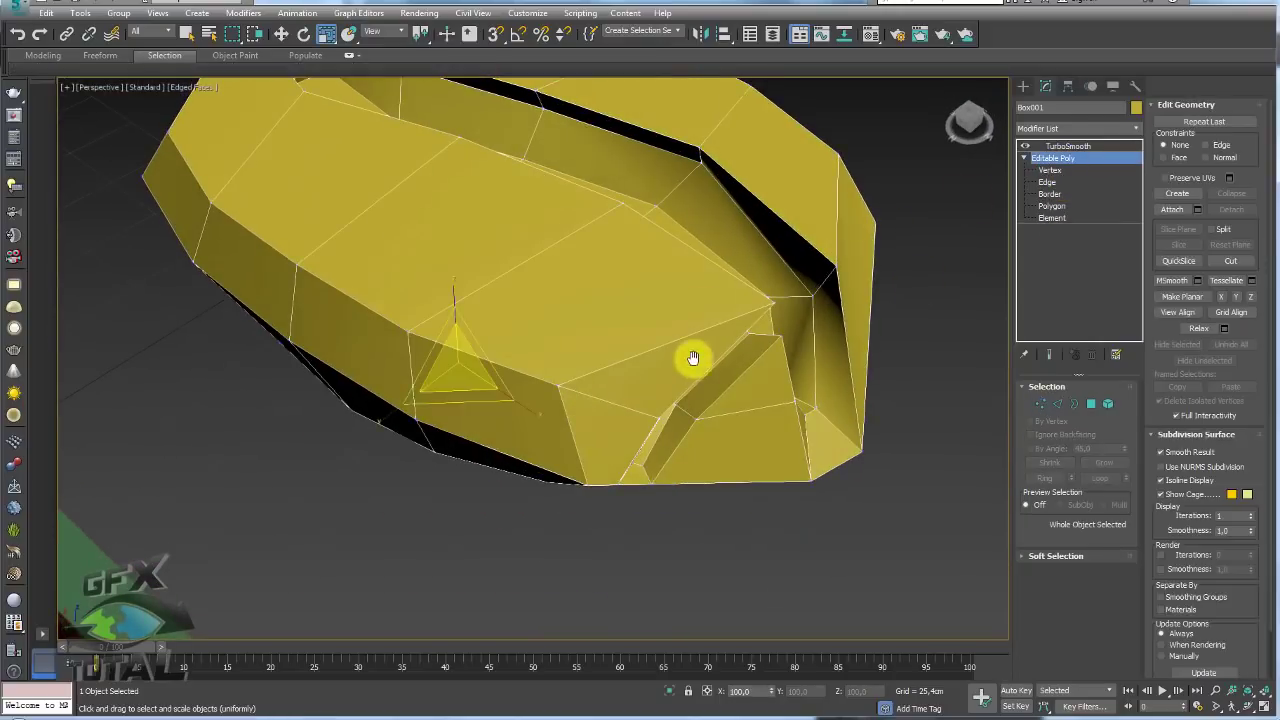
mouse_move(691, 357)
middle_mouse_down("alt")
mouse_move(680, 480)
mouse_move(620, 448)
middle_mouse_up("alt")
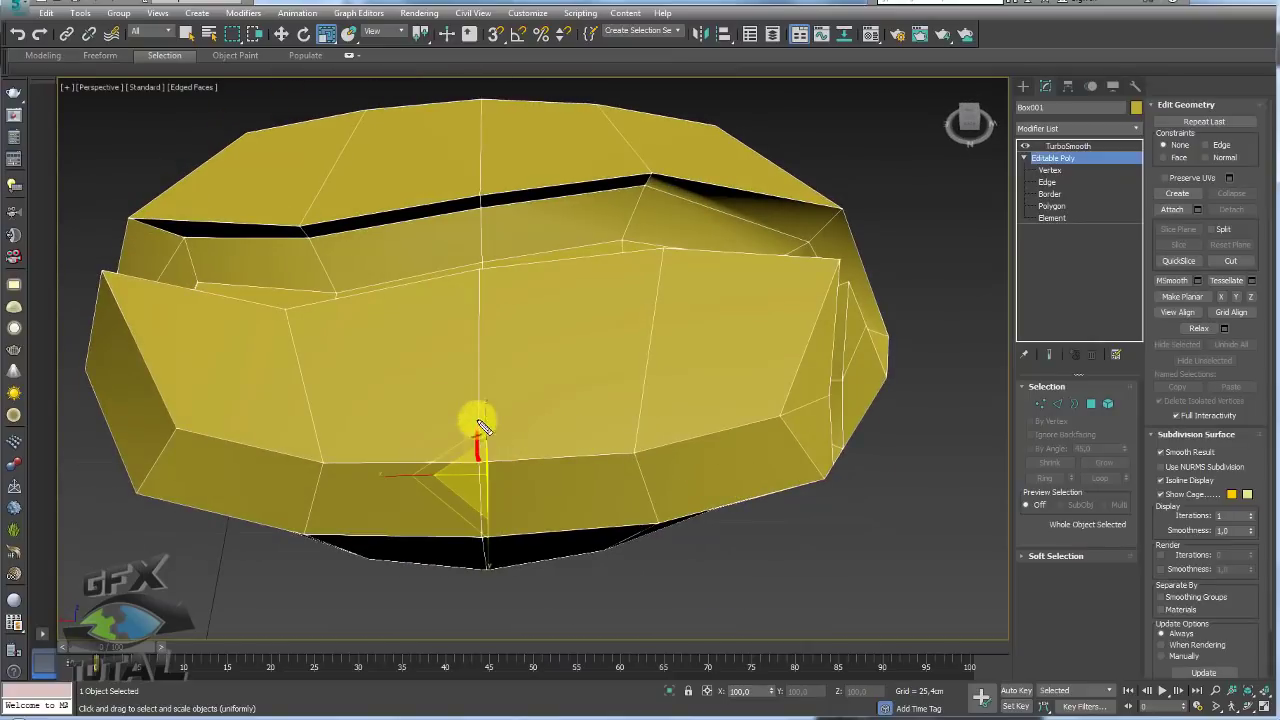
mouse_move(480, 425)
left_mouse_down()
mouse_move(484, 312)
mouse_move(674, 249)
mouse_move(634, 457)
mouse_move(482, 462)
left_mouse_up()
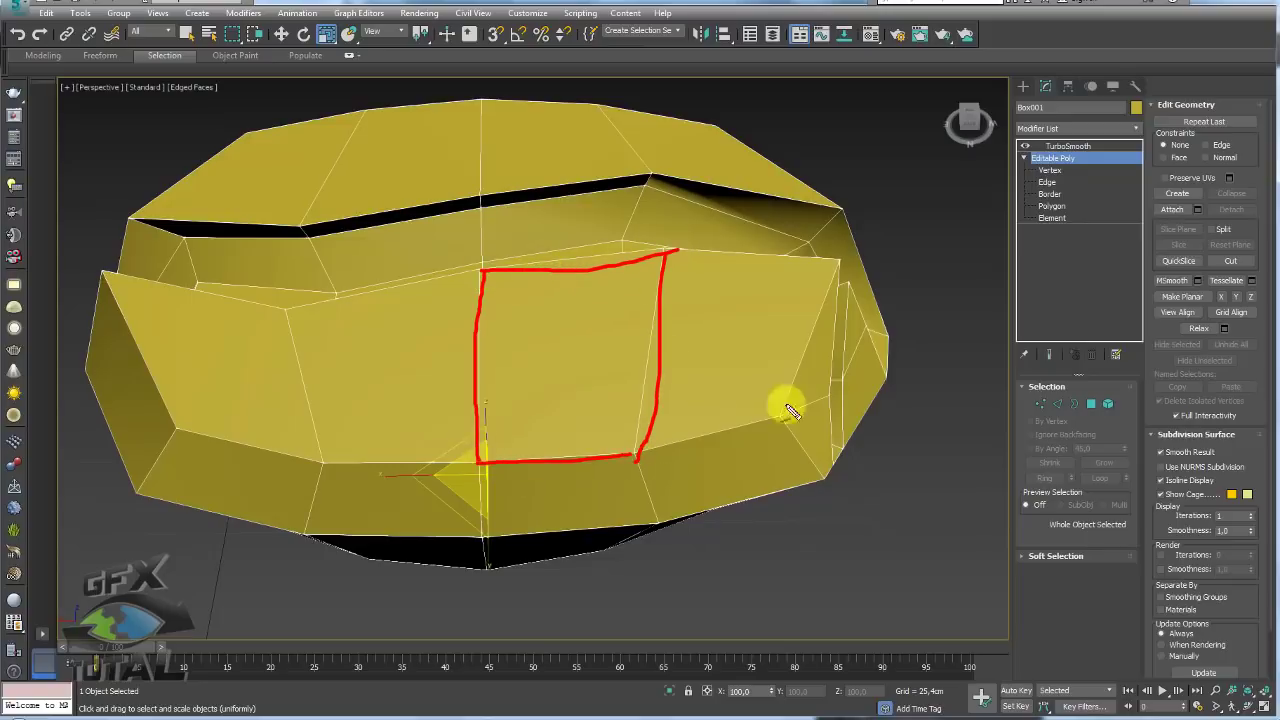
mouse_move(929, 289)
middle_mouse_down("alt")
mouse_move(857, 383)
mouse_move(796, 357)
mouse_move(534, 371)
mouse_move(580, 357)
mouse_move(471, 380)
middle_mouse_up("alt")
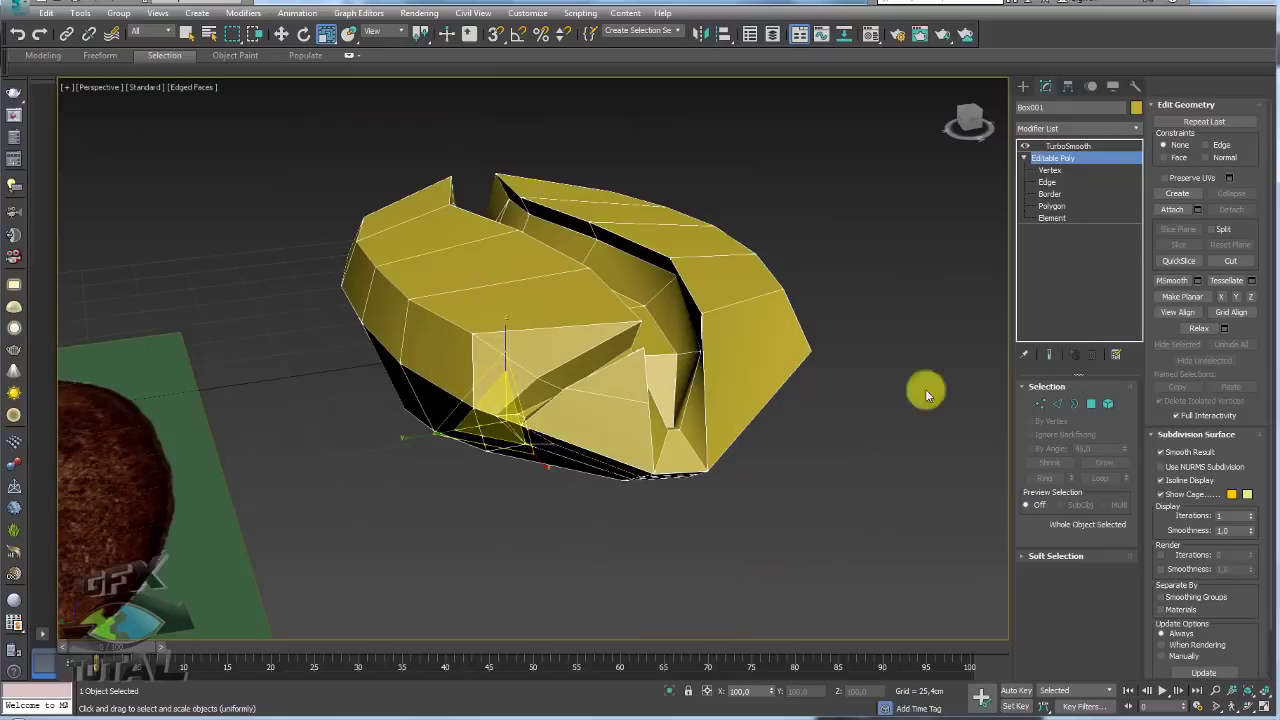
middle_click_drag(966, 395, 768, 354, "alt")
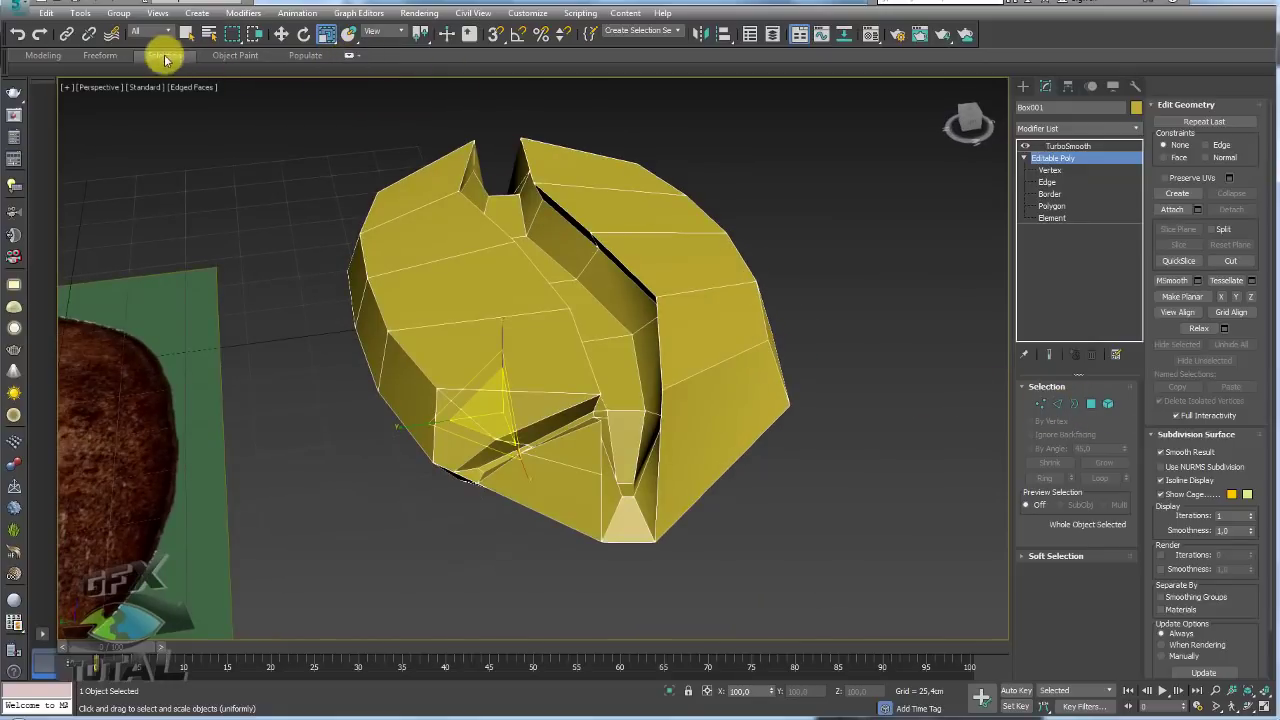
left_click(349, 56)
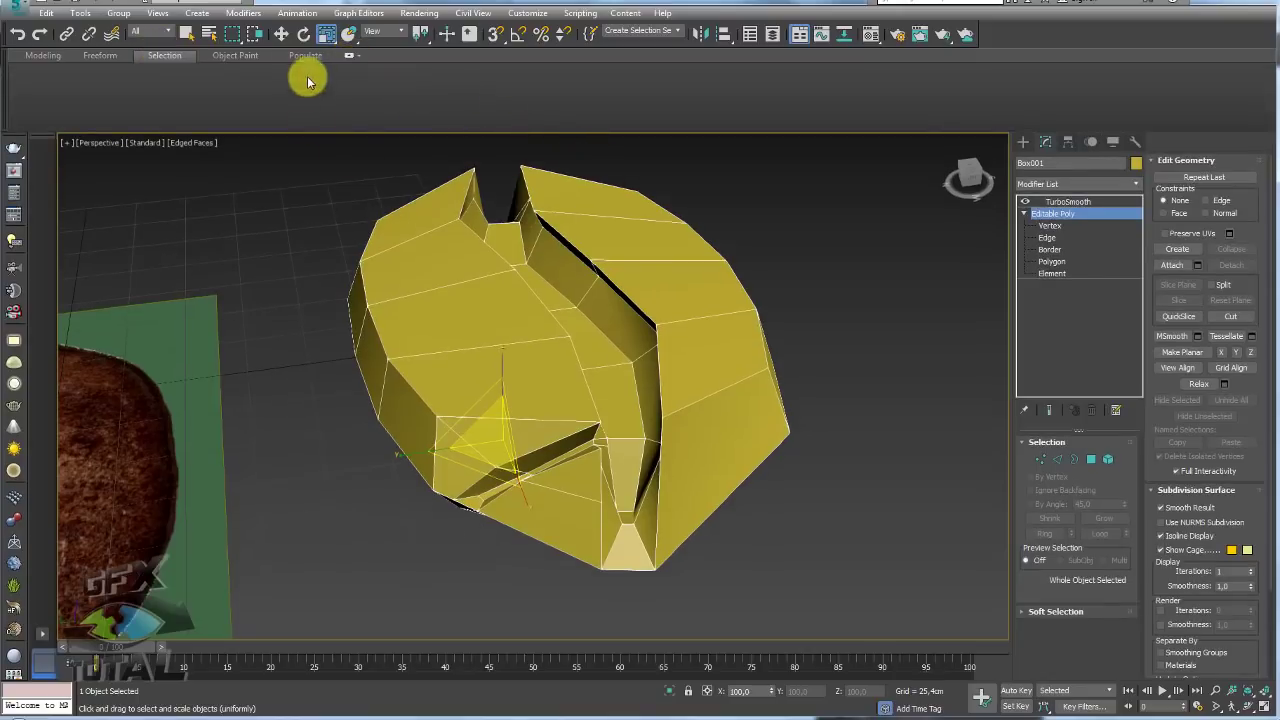
left_click(1092, 459)
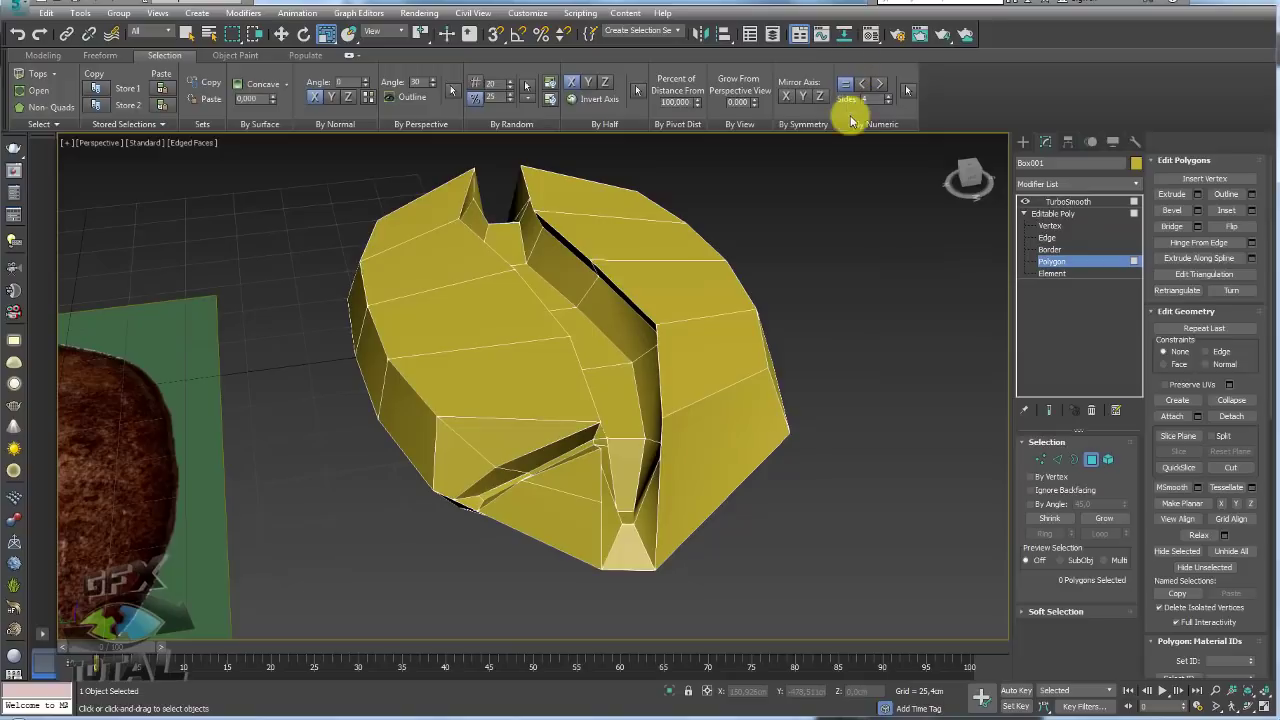
Select the two triangular polygons at the groove's end using select-by-number-of-sides
left_click(908, 94)
middle_click_drag(862, 336, 854, 312, "alt")
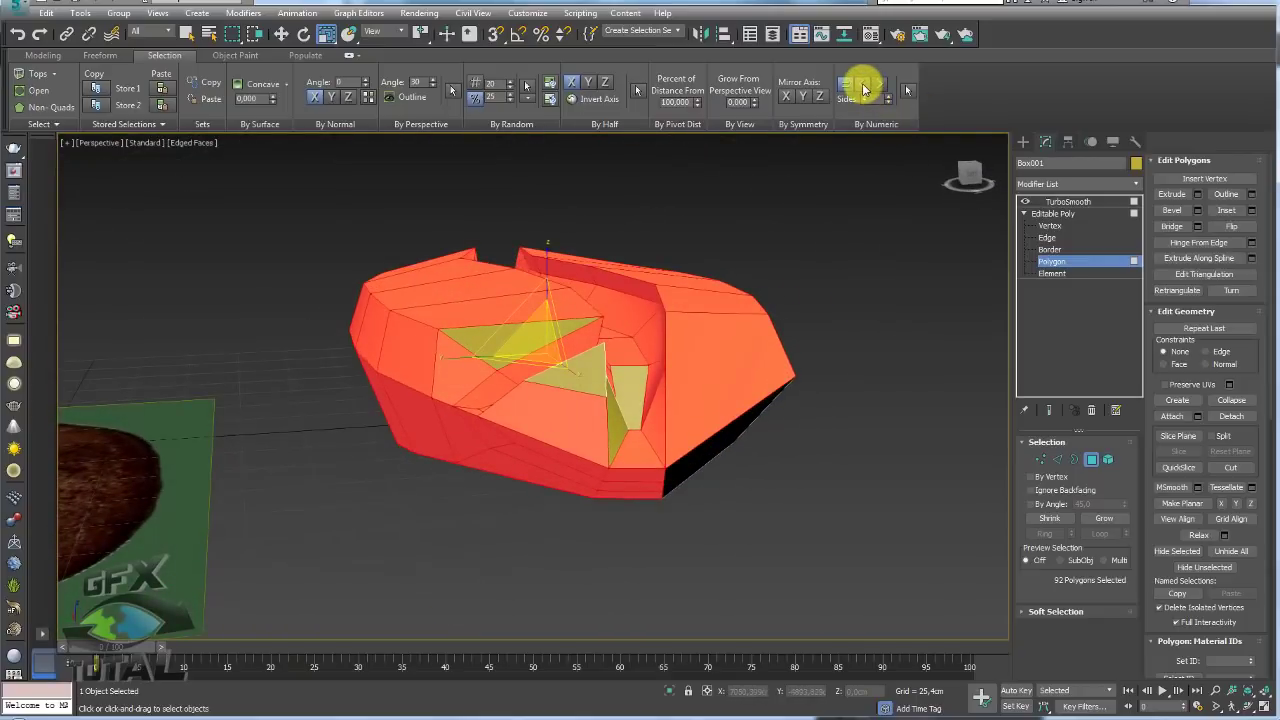
left_click(908, 94)
mouse_move(858, 305)
middle_mouse_down("alt")
mouse_move(854, 341)
mouse_move(896, 143)
middle_mouse_up("alt")
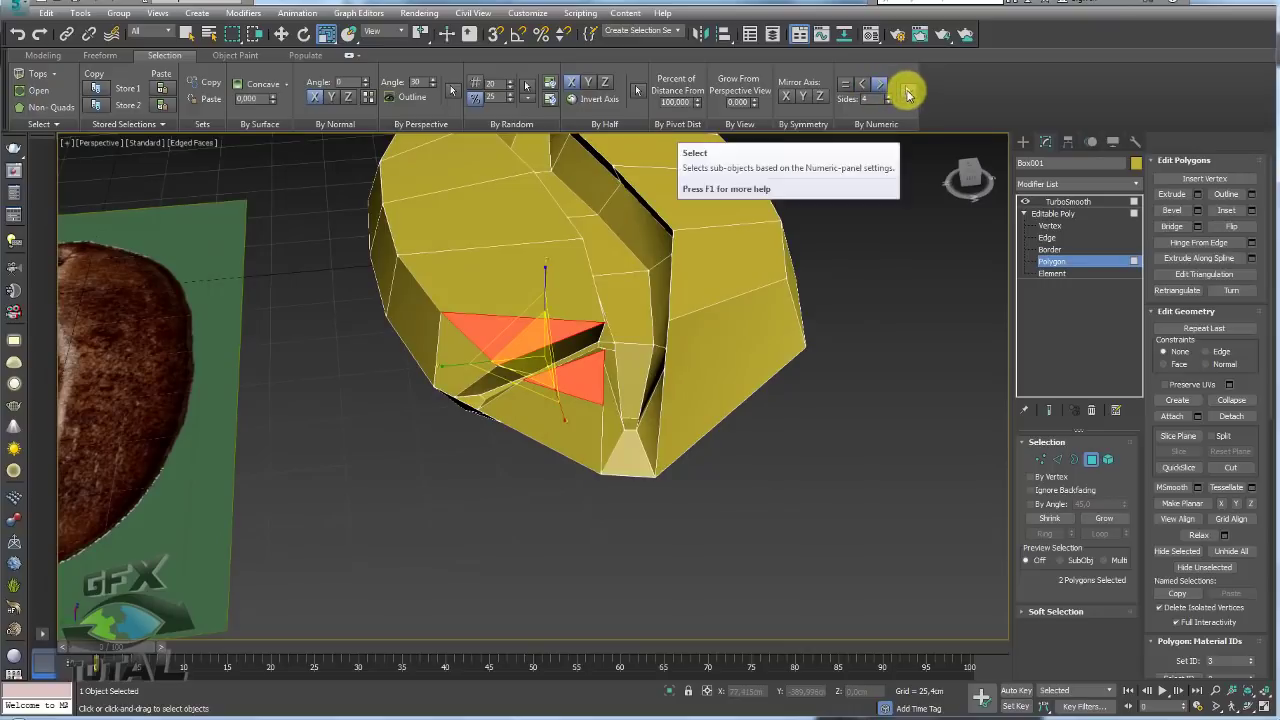
left_click(907, 94)
mouse_move(872, 294)
middle_mouse_down("alt")
mouse_move(848, 265)
mouse_move(857, 239)
mouse_move(786, 304)
middle_mouse_up("alt")
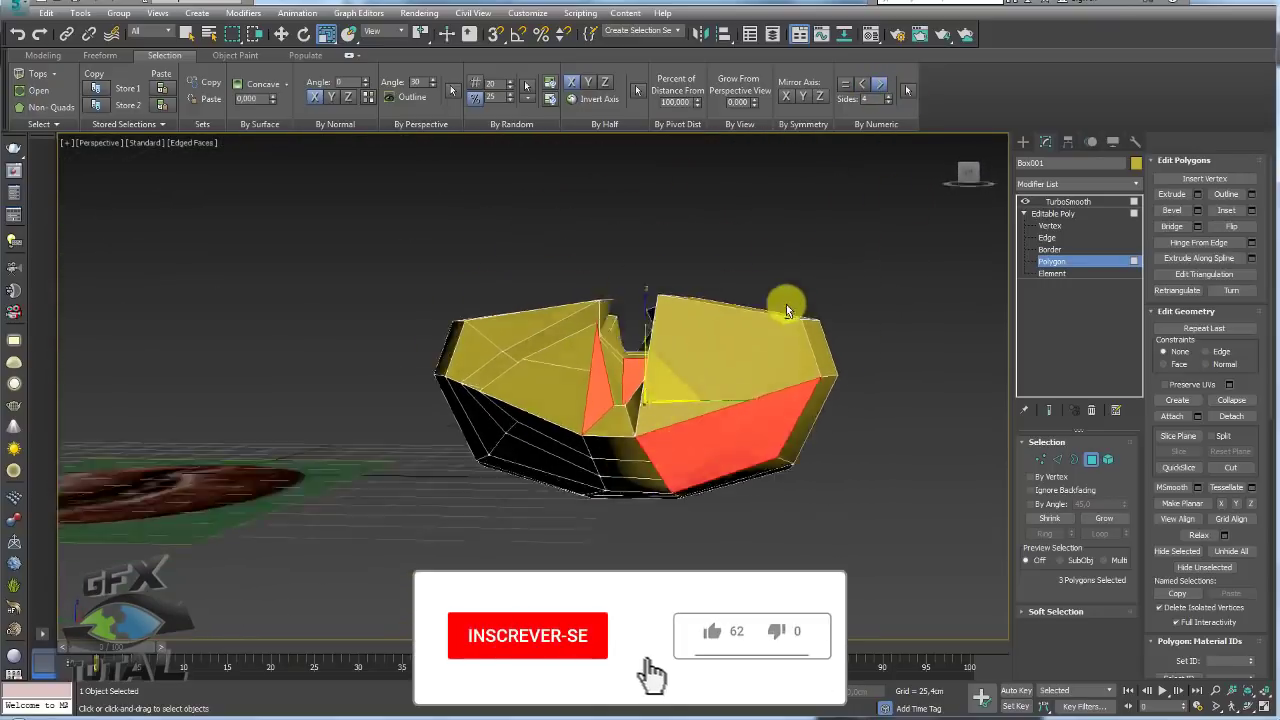
scroll(643, 414, "up", 3)
middle_click_drag(643, 414, 520, 380, "alt")
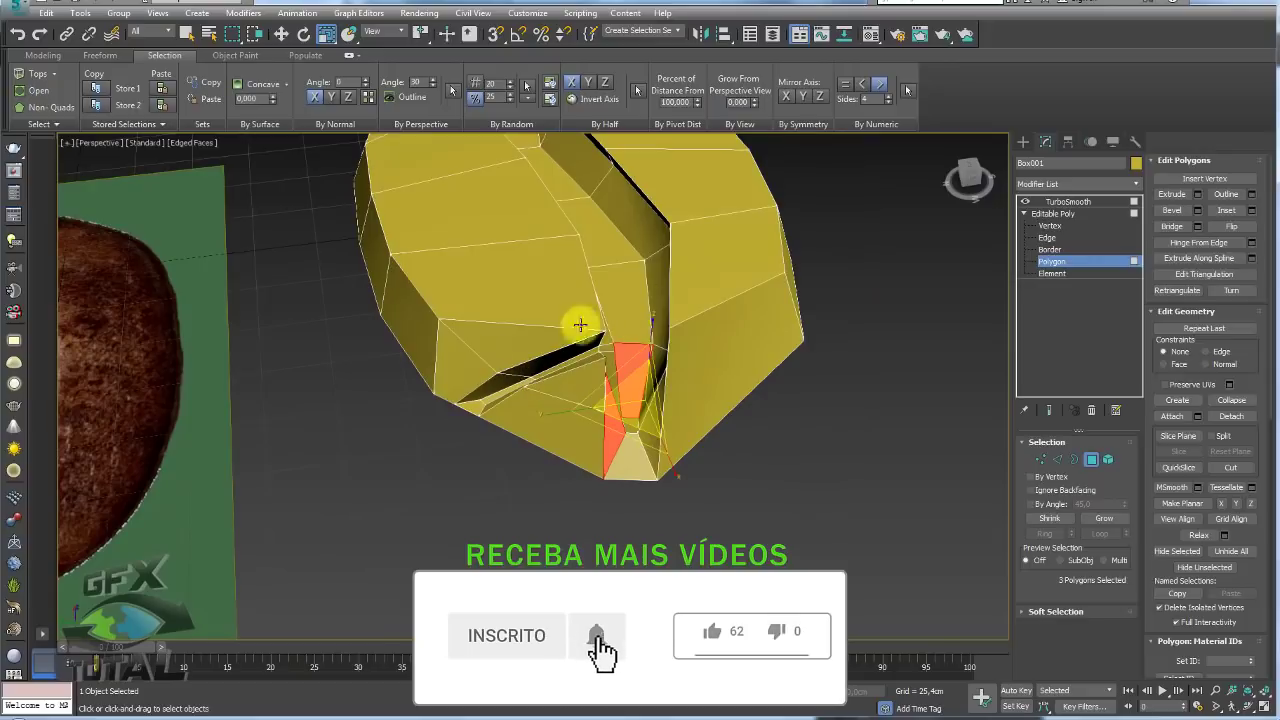
left_click(862, 84)
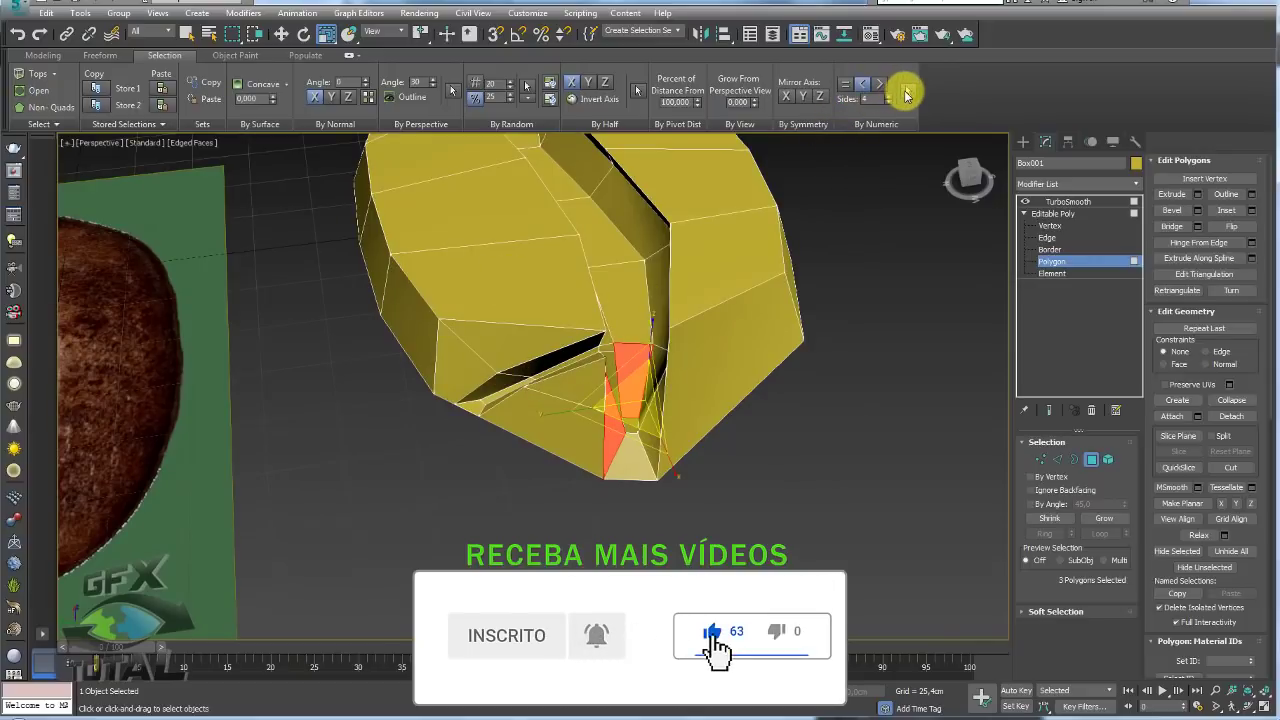
left_click(907, 91)
mouse_move(640, 330)
middle_mouse_down("alt")
mouse_move(601, 395)
mouse_move(551, 403)
mouse_move(543, 431)
middle_mouse_up("alt")
scroll(601, 395, "up", 3)
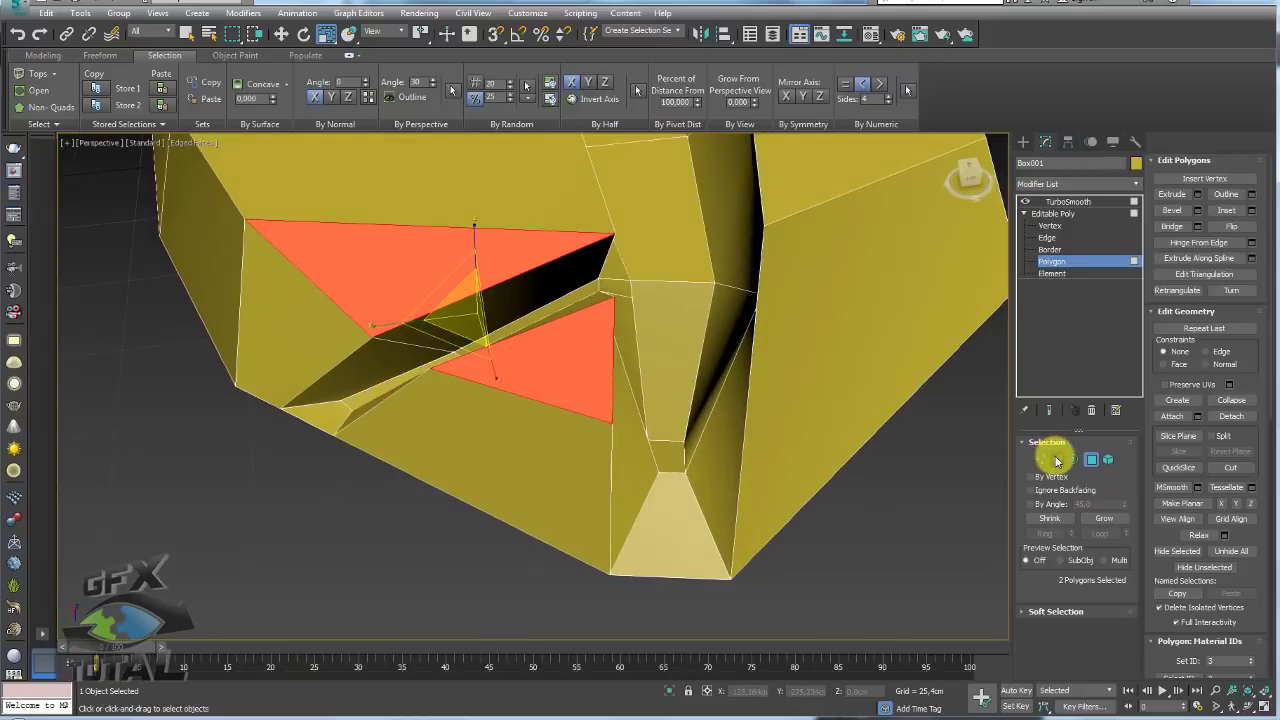
At Edge level, Ring the triangles' edges and Connect them with a new edge
left_click(1057, 459)
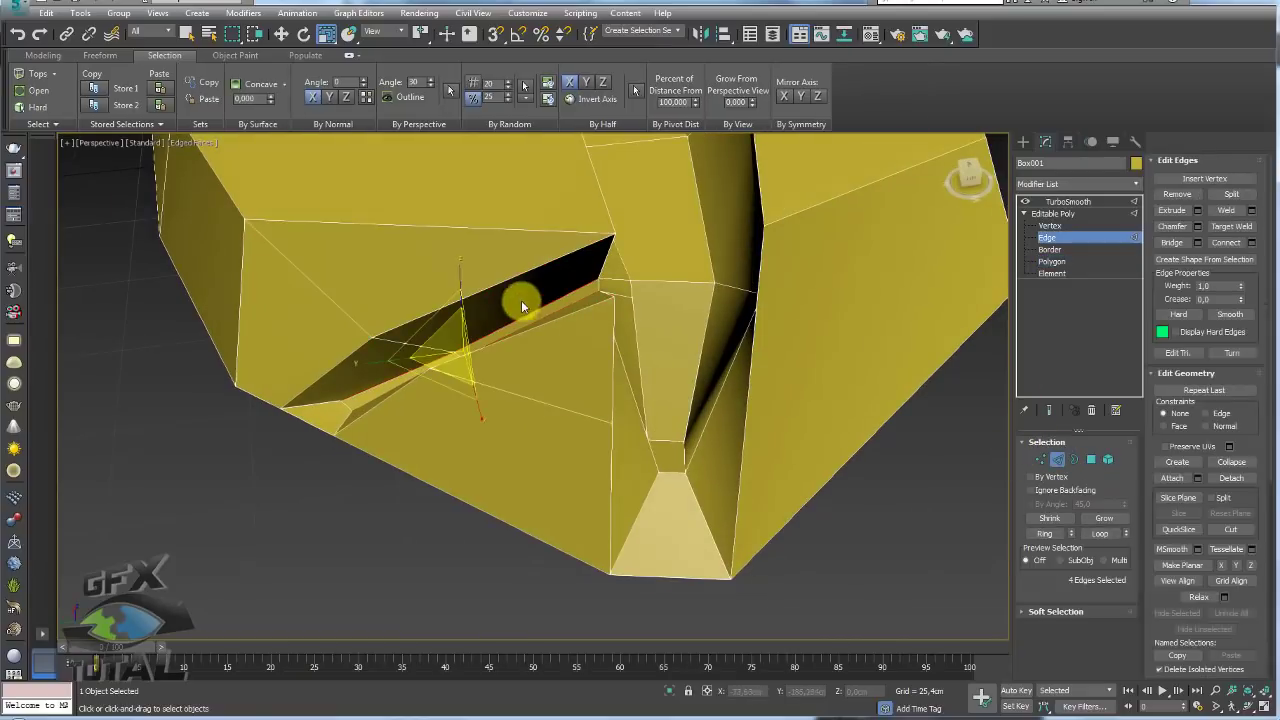
left_click(1070, 530)
left_click(1235, 245)
mouse_move(629, 323)
middle_mouse_down("alt")
mouse_move(671, 329)
mouse_move(691, 263)
middle_mouse_up("alt")
Return to Polygon level, clear the selection, and switch to Vertex level
left_click(1091, 459)
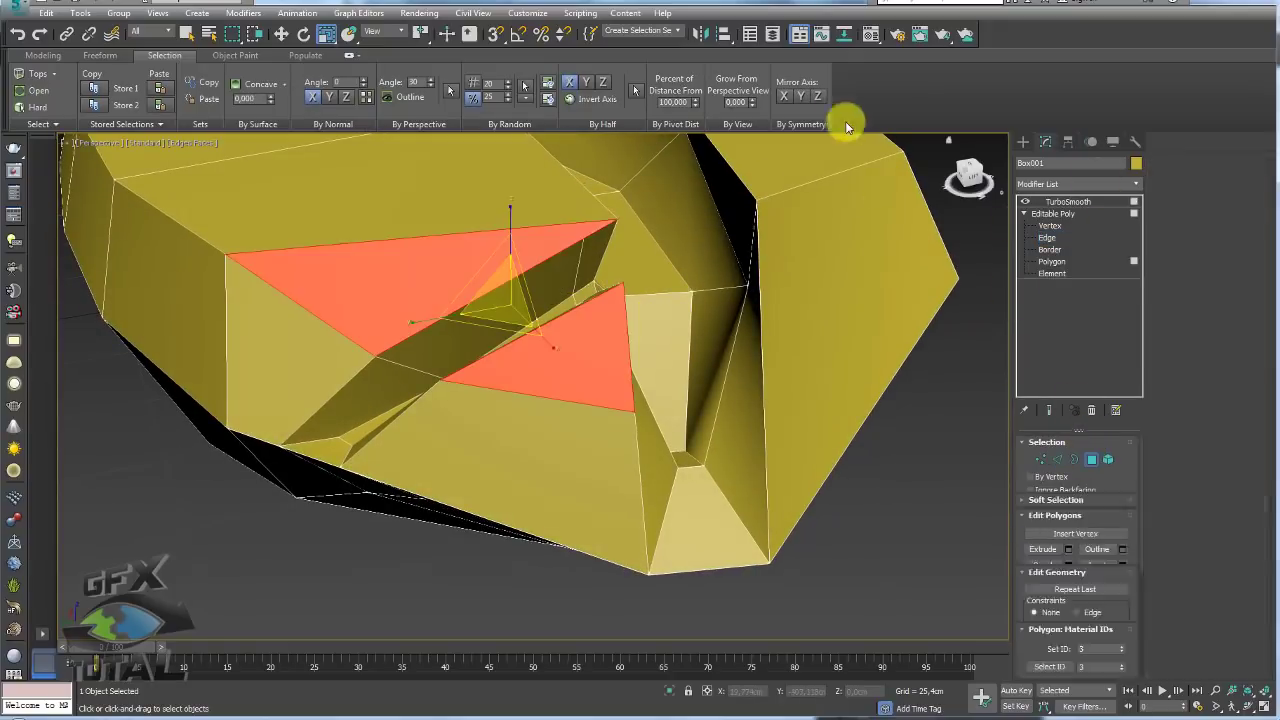
left_click(866, 86)
scroll(749, 286, "up", 3)
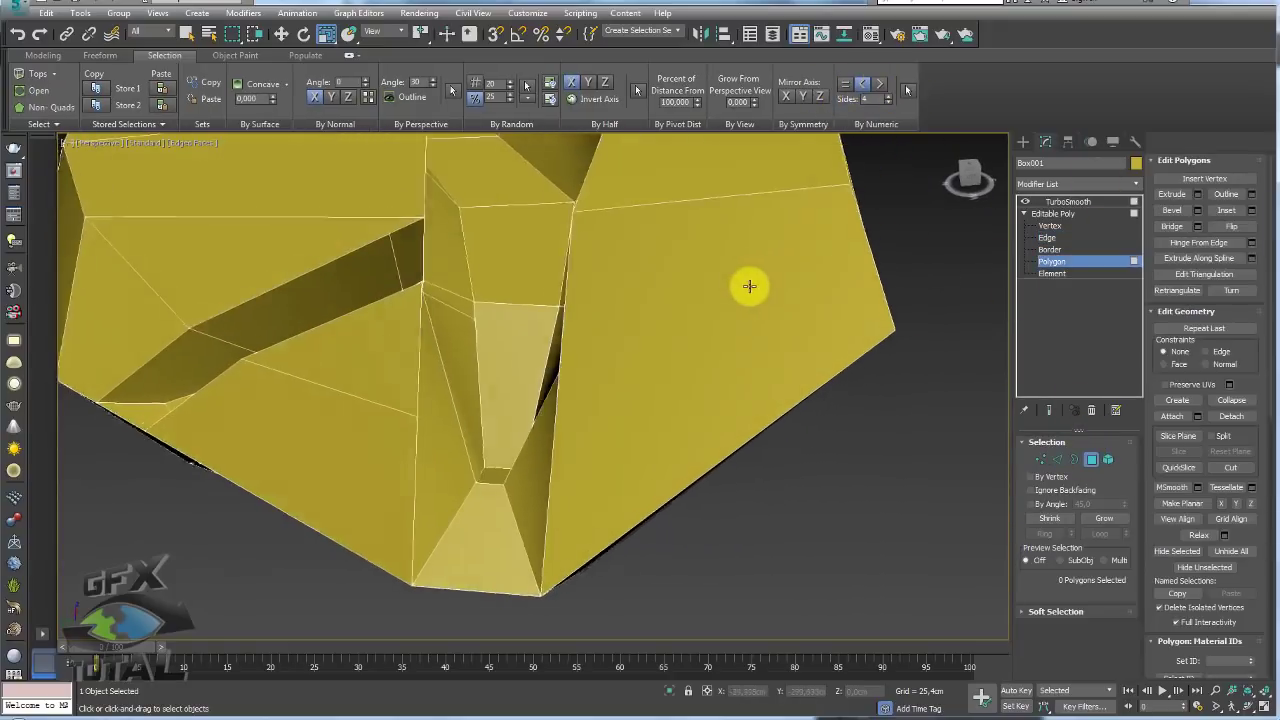
middle_click_drag(414, 291, 563, 310)
scroll(484, 272, "up", 2)
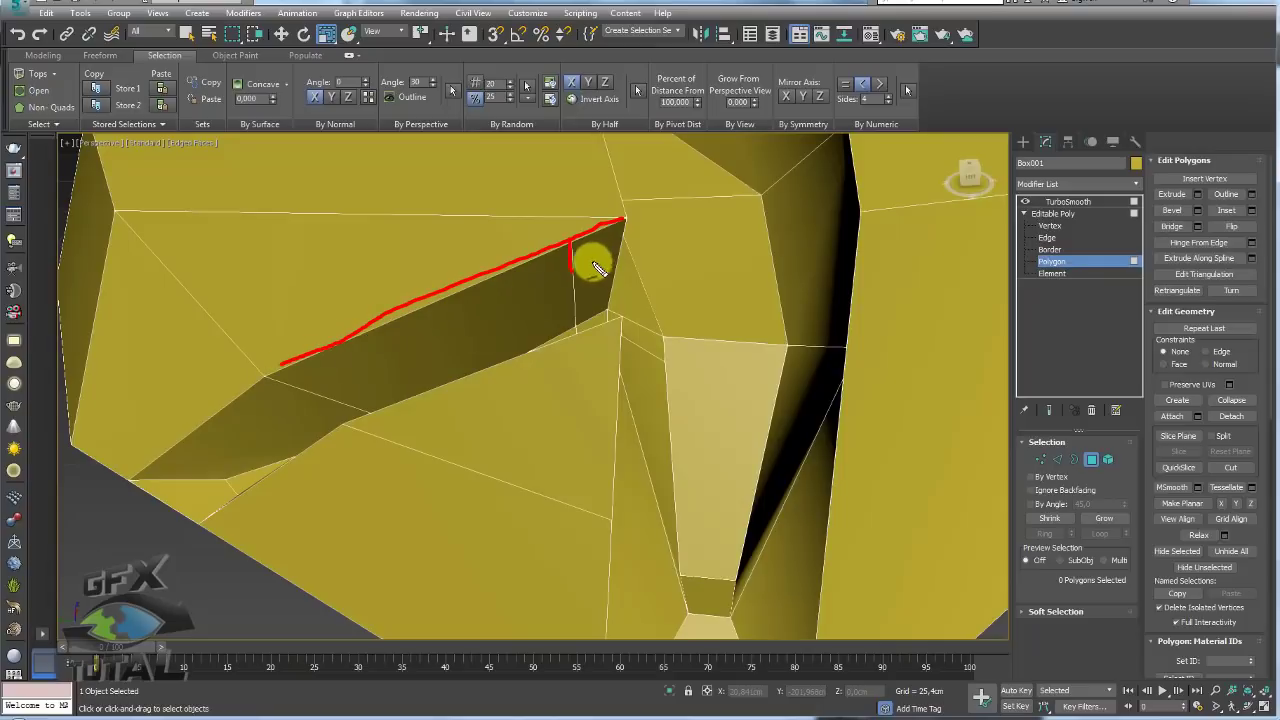
mouse_move(622, 222)
left_mouse_down()
mouse_move(277, 369)
mouse_move(110, 210)
mouse_move(645, 233)
left_mouse_up()
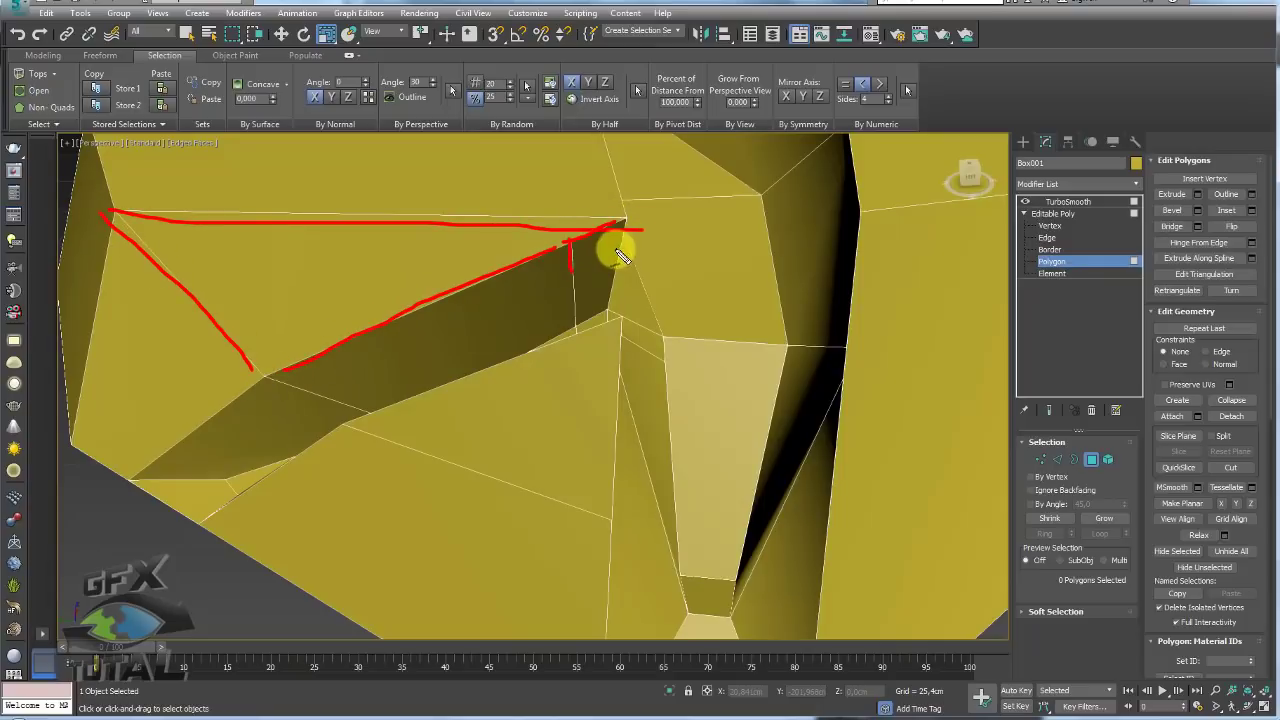
left_click(1041, 459)
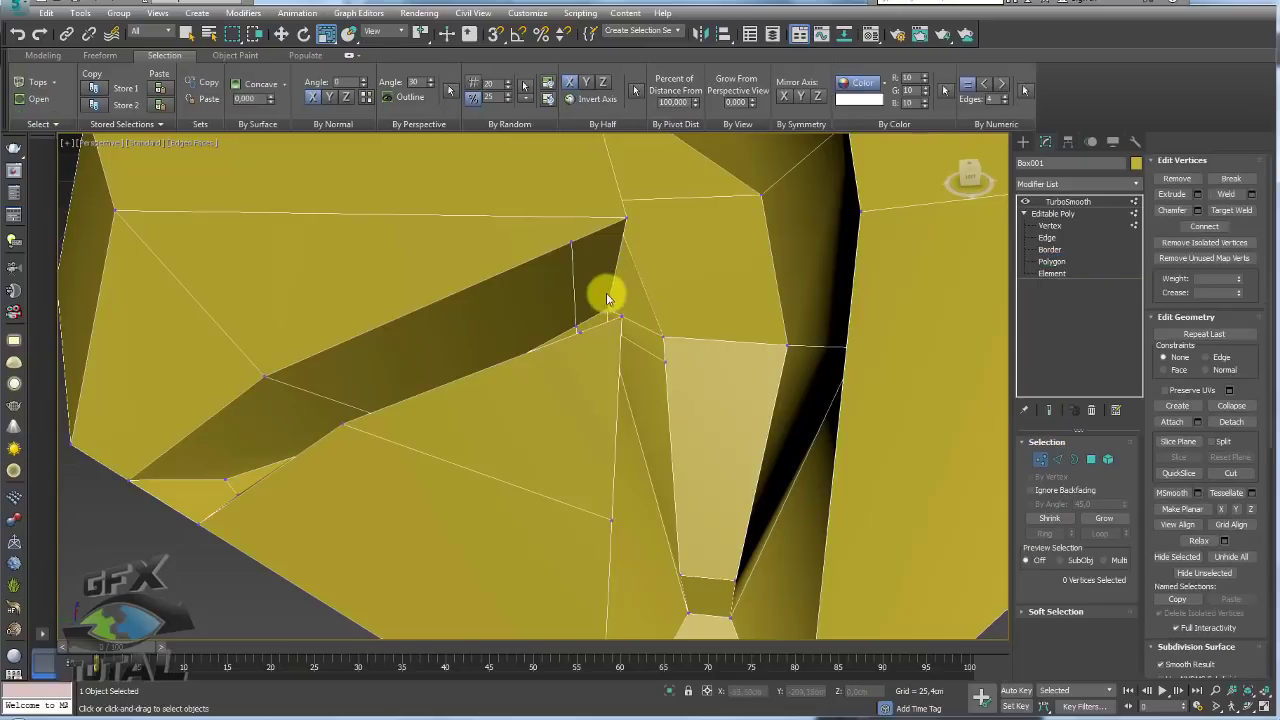
Select two vertices along the crack and move them toward the ridge
left_click(570, 245)
mouse_move(570, 245)
middle_mouse_down("alt")
mouse_move(571, 277)
mouse_move(646, 257)
mouse_move(603, 220)
middle_mouse_up("alt")
key("w")
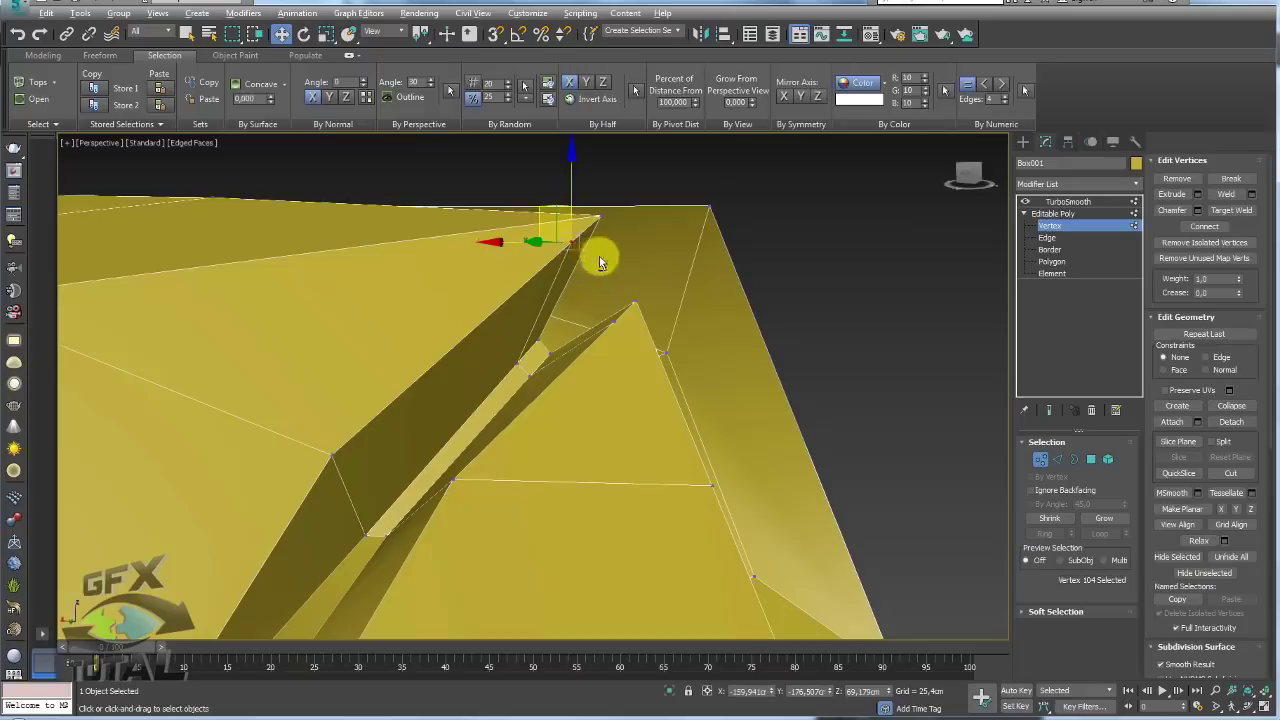
mouse_move(600, 257)
middle_mouse_down("alt")
mouse_move(560, 206)
mouse_move(623, 283)
middle_mouse_up("alt")
scroll(514, 314, "up", 3)
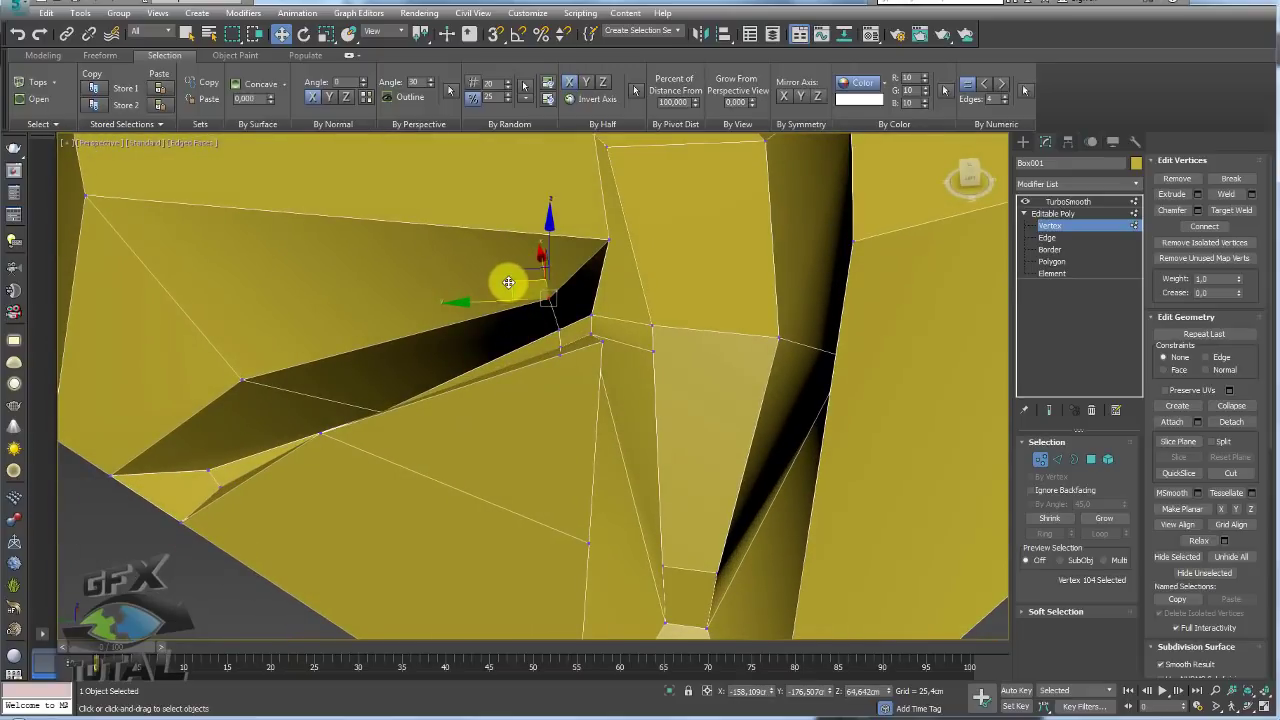
middle_click_drag(508, 283, 529, 283, "alt")
scroll(600, 334, "down", 2)
scroll(588, 358, "down", 2)
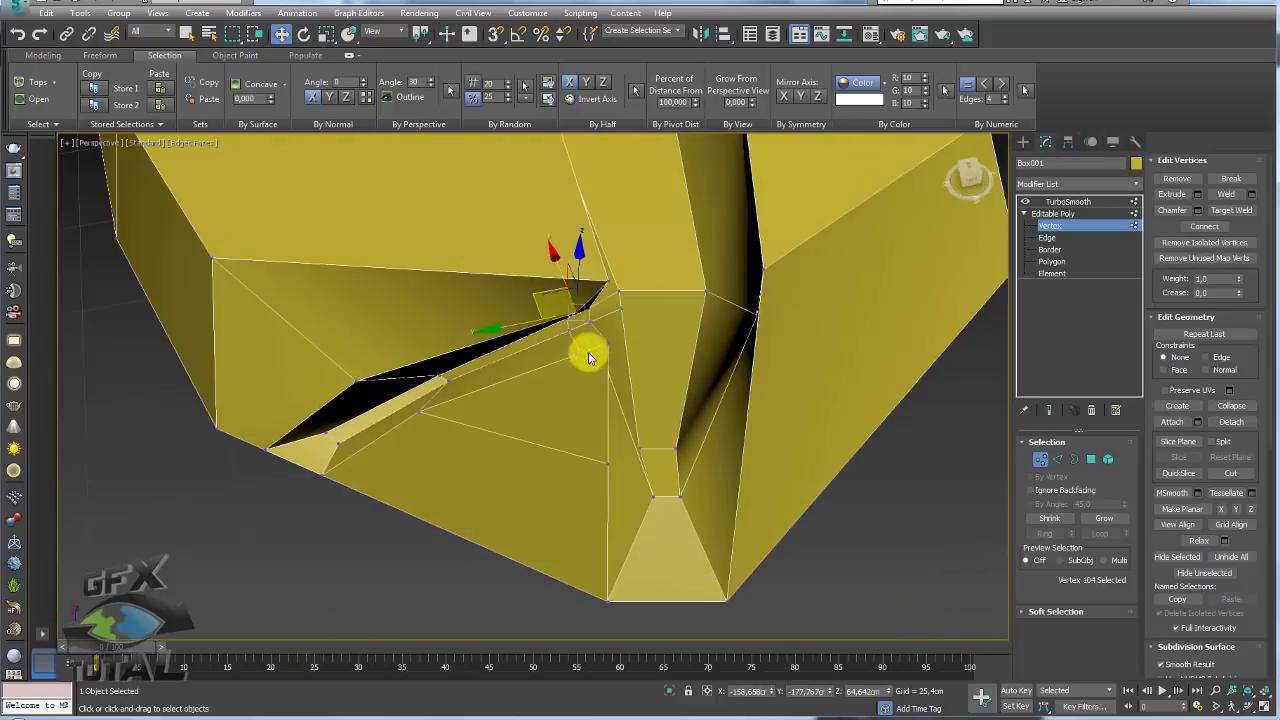
left_click(580, 352)
scroll(584, 349, "up", 1)
scroll(584, 349, "up", 1)
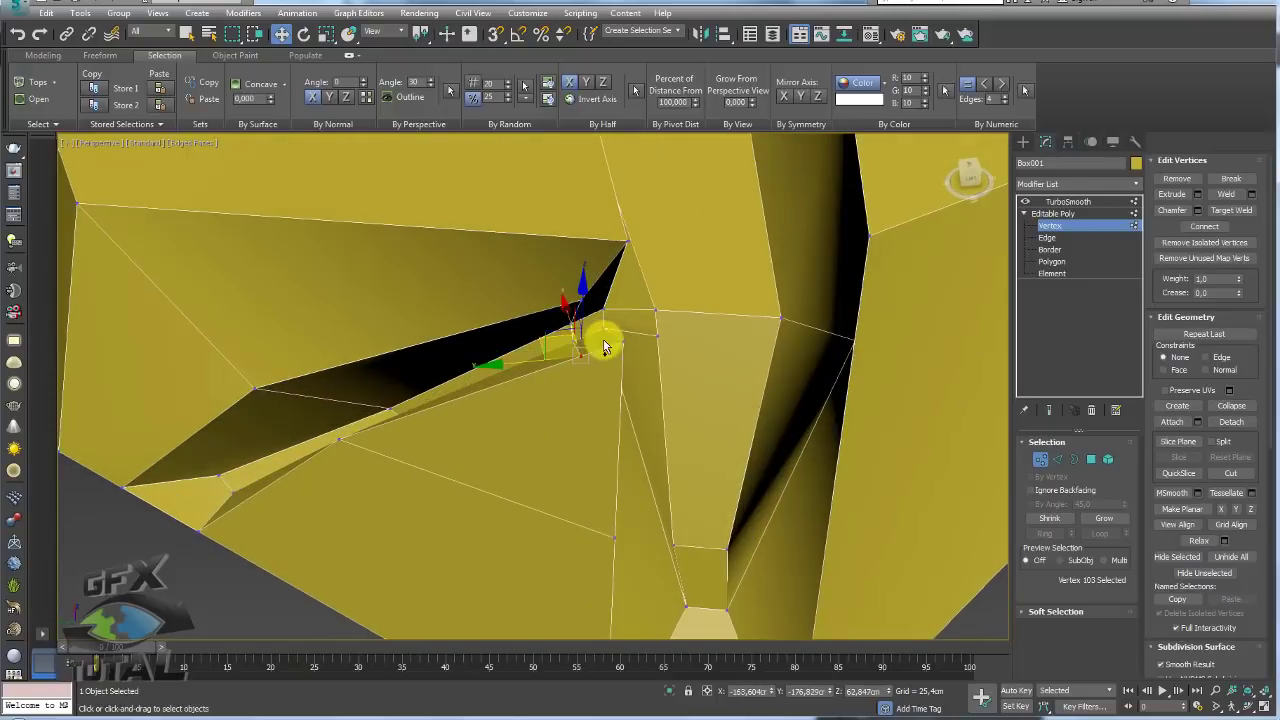
left_click(606, 329, "ctrl")
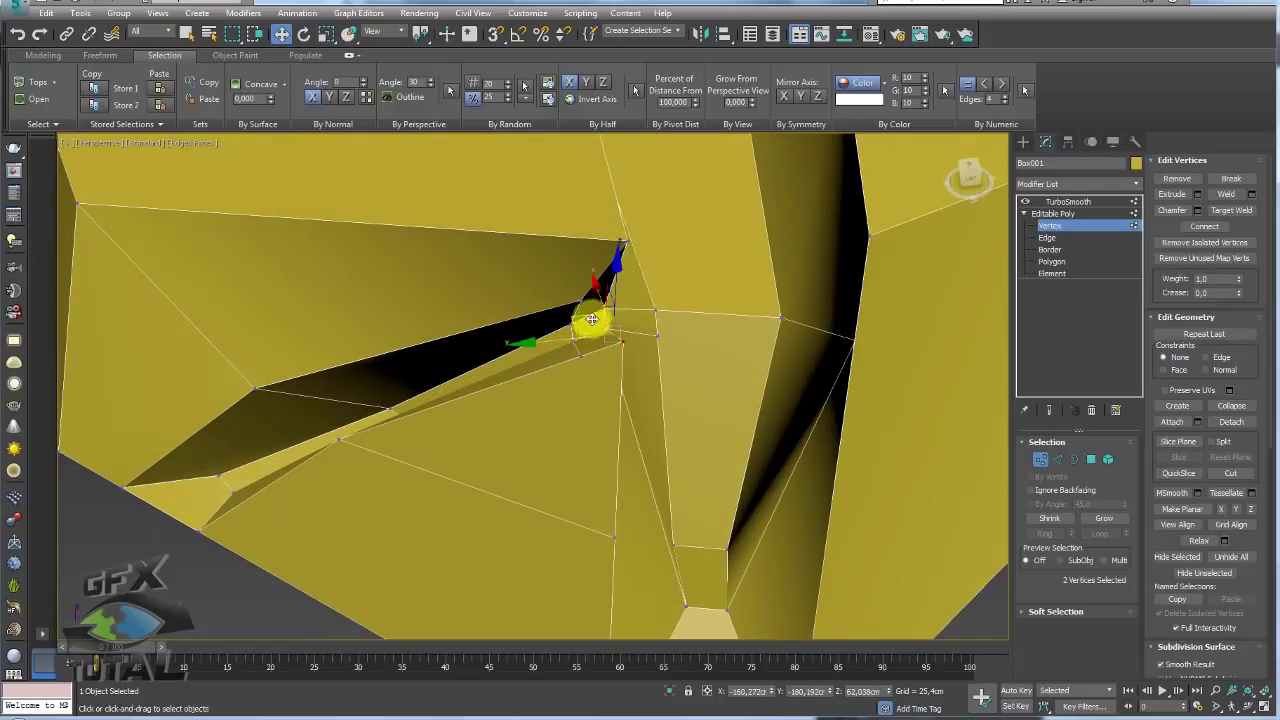
left_click_drag(593, 337, 621, 343)
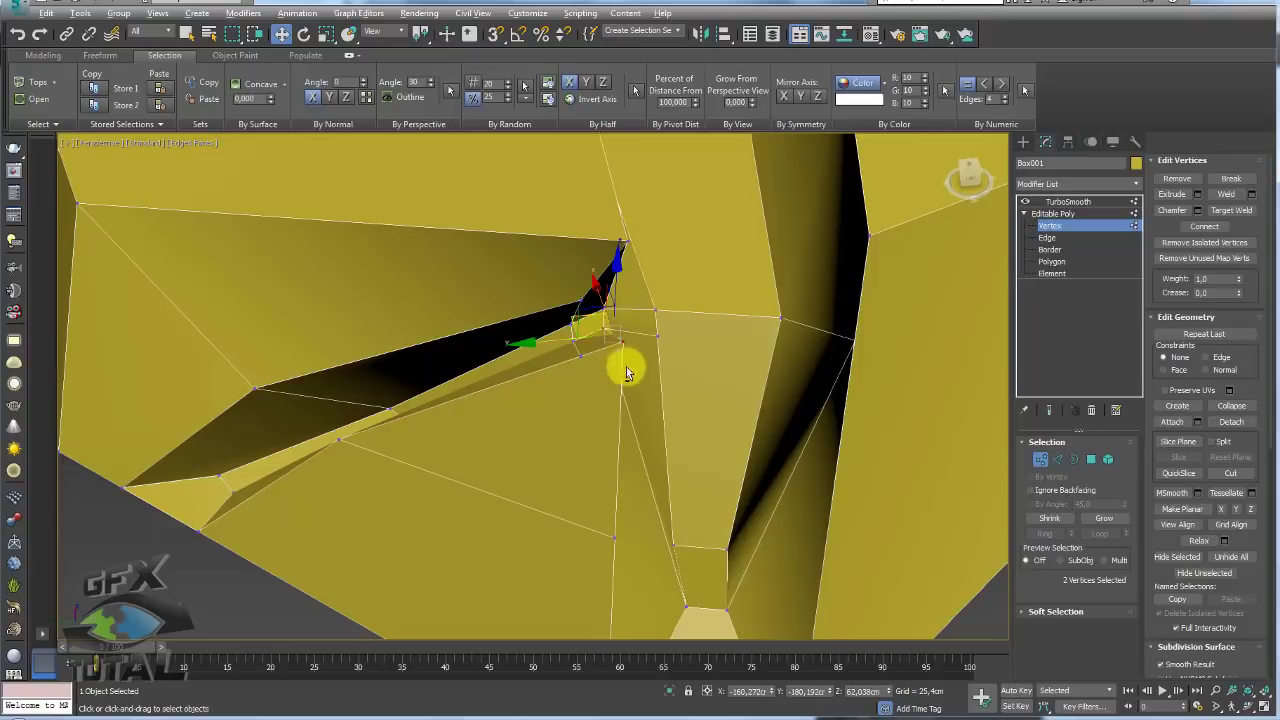
Target Weld the stray vertex onto its neighbour, then nudge it down and left
middle_click_drag(621, 343, 601, 317, "alt")
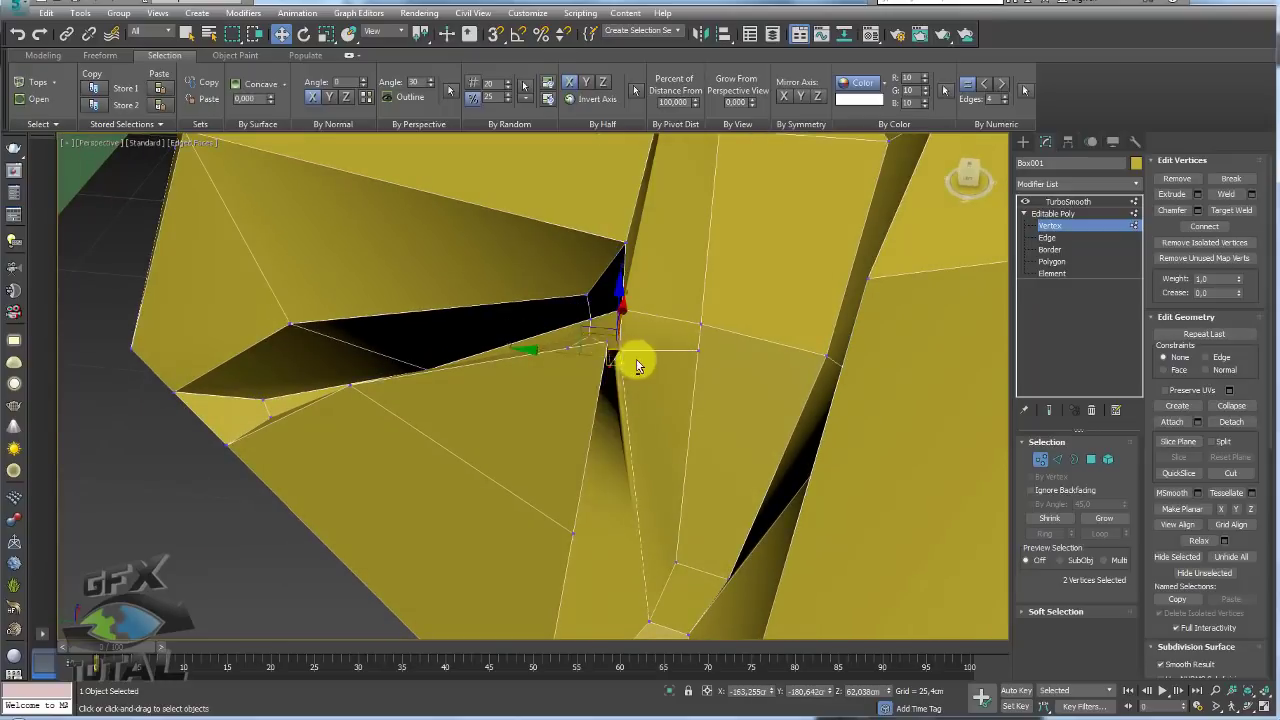
mouse_move(604, 334)
middle_mouse_down("alt")
mouse_move(585, 370)
mouse_move(558, 343)
middle_mouse_up("alt")
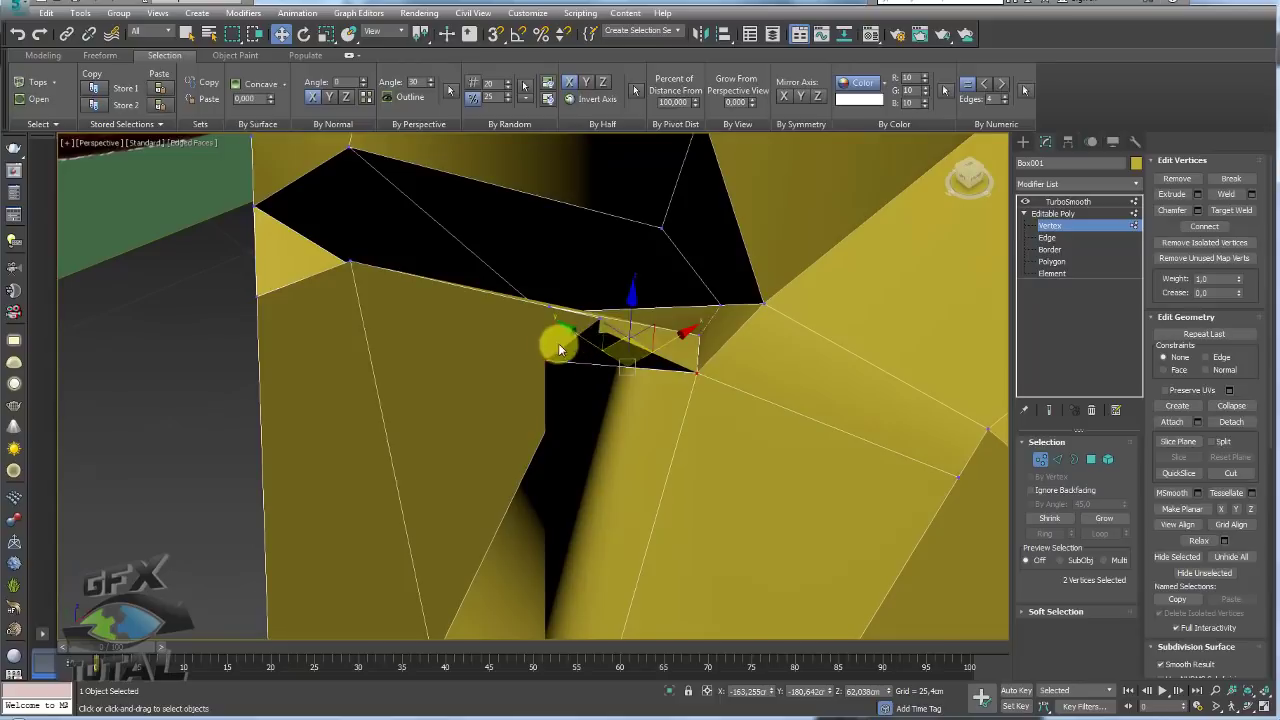
middle_click_drag(640, 348, 604, 336, "alt")
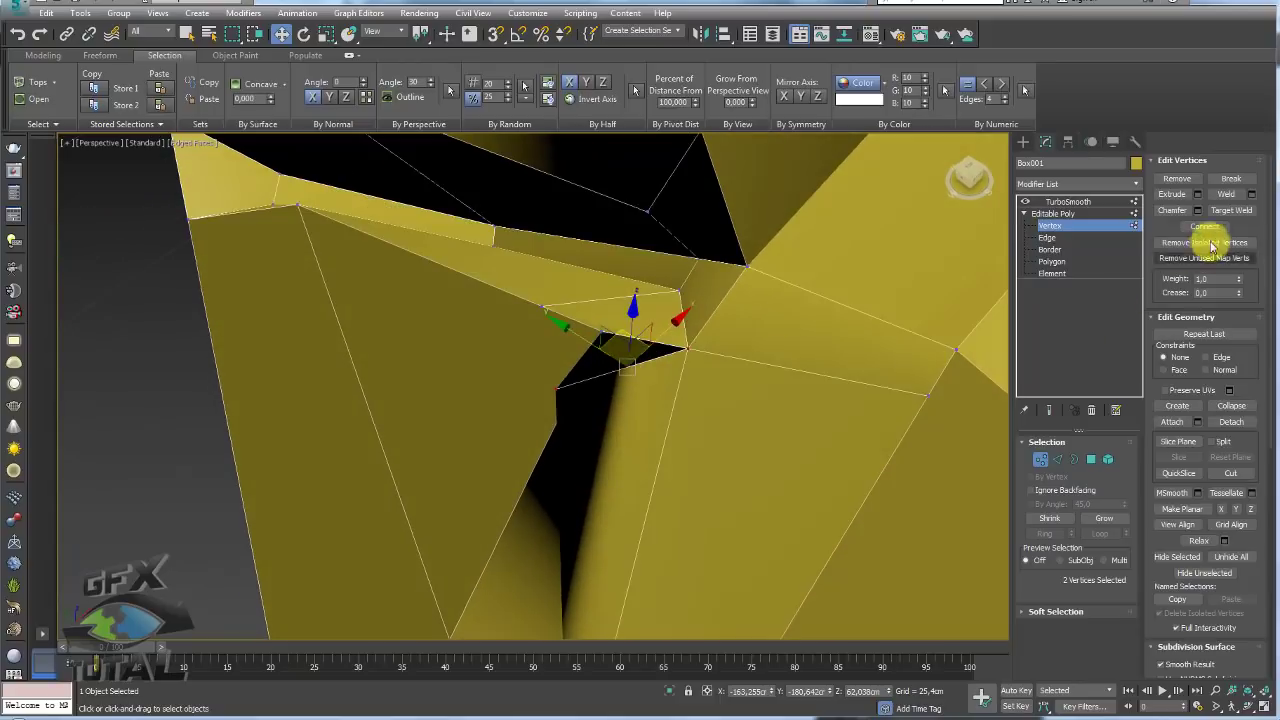
left_click(1231, 210)
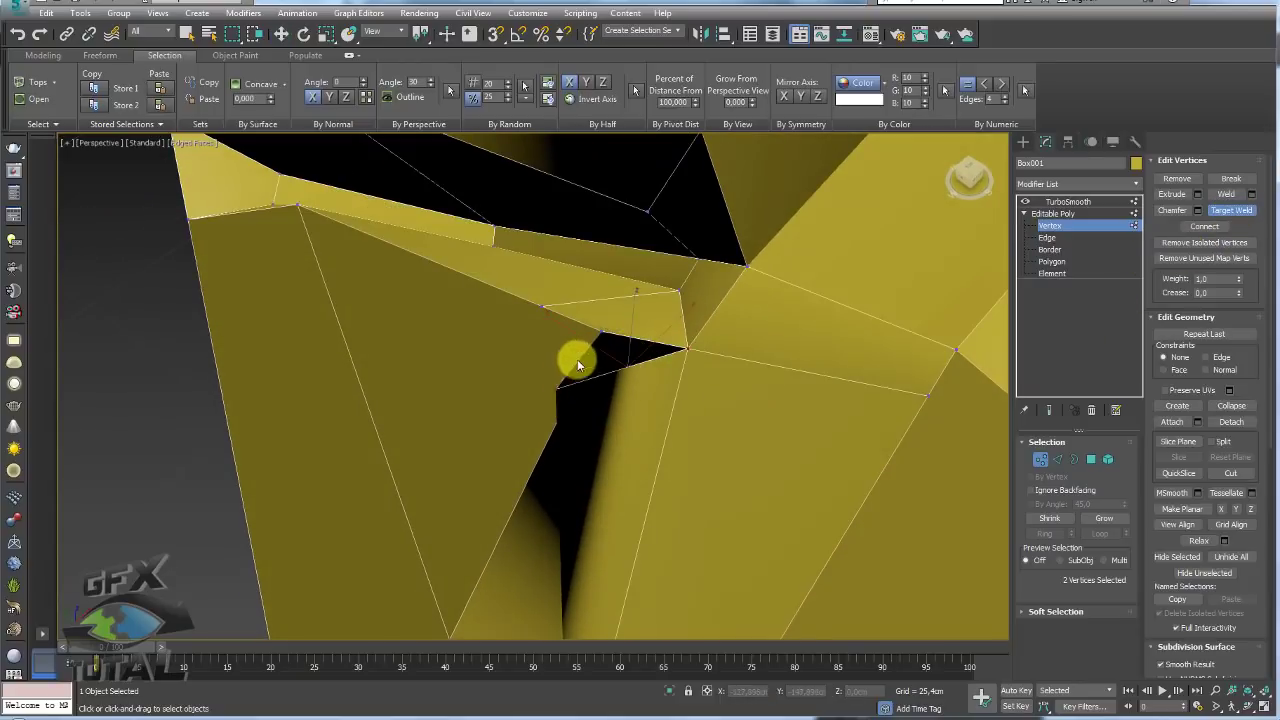
left_click(596, 334)
key("w")
middle_click_drag(608, 349, 643, 375, "alt")
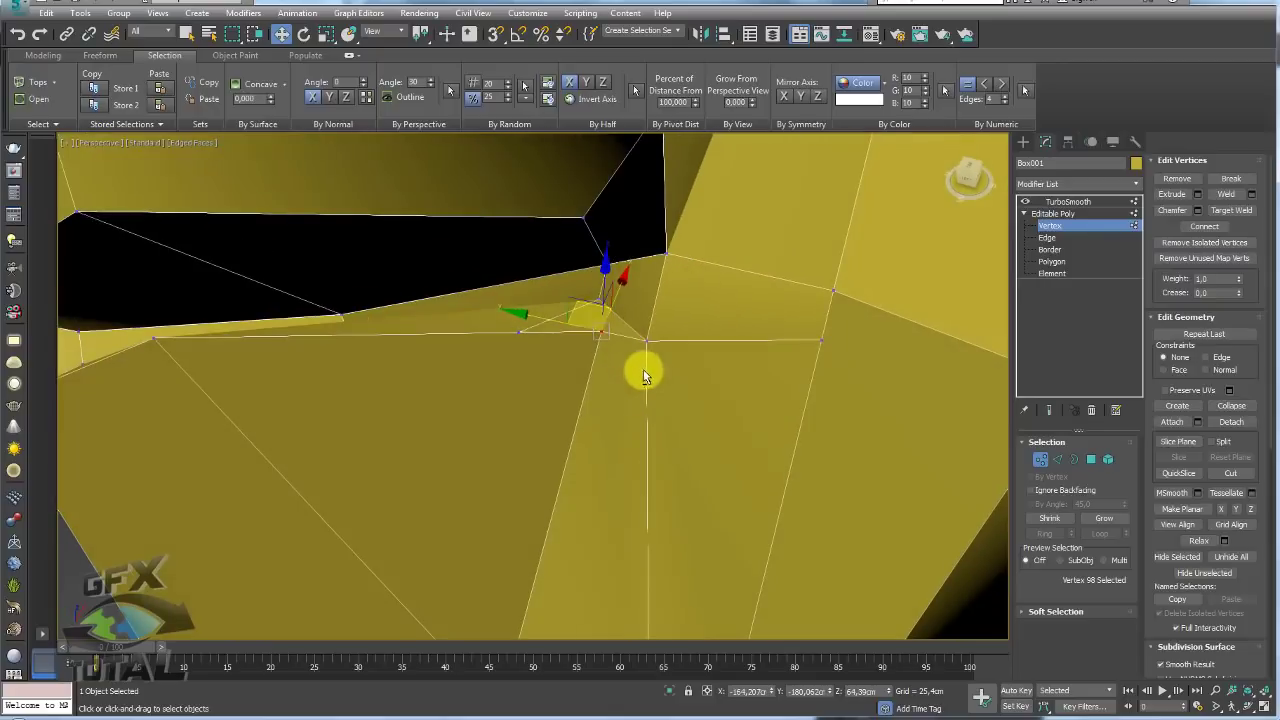
left_click_drag(594, 320, 571, 354)
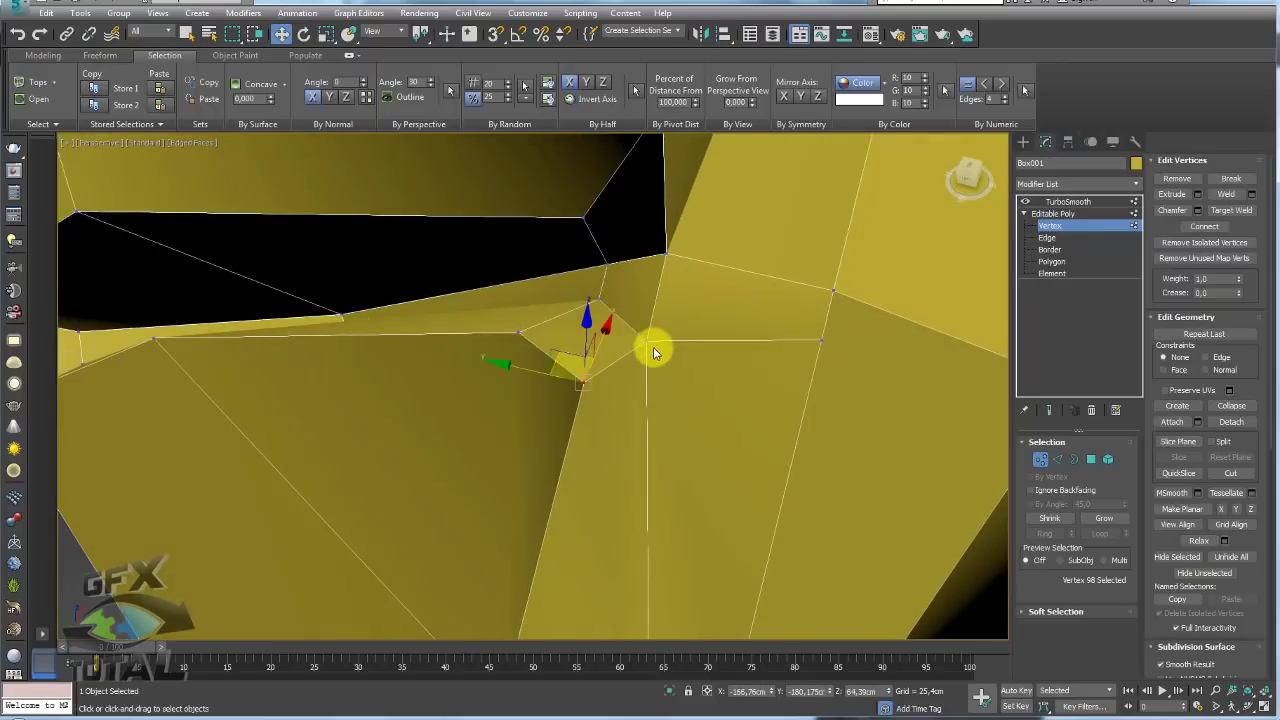
Inspect the groove from a low side view and select the two vertices at the gap
mouse_move(654, 349)
middle_mouse_down("alt")
mouse_move(645, 365)
mouse_move(771, 306)
middle_mouse_up("alt")
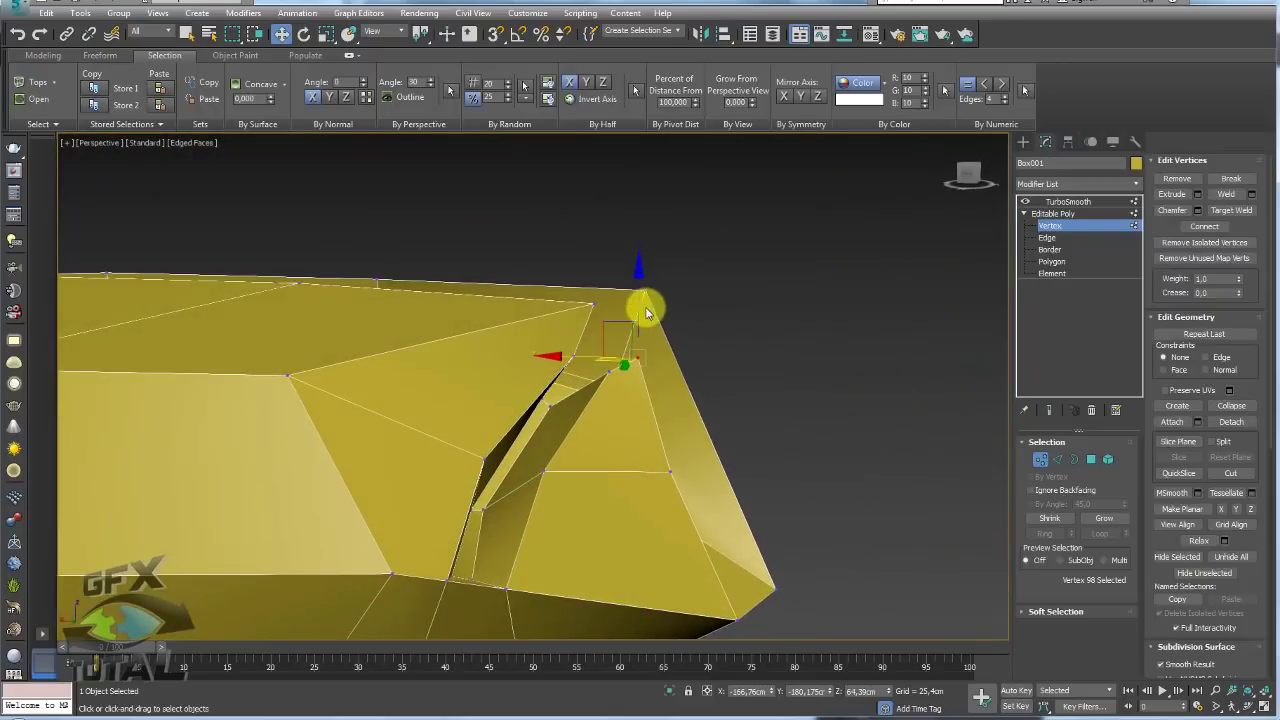
mouse_move(637, 324)
middle_mouse_down("alt")
mouse_move(608, 380)
mouse_move(623, 403)
mouse_move(608, 294)
mouse_move(622, 316)
mouse_move(660, 312)
middle_mouse_up("alt")
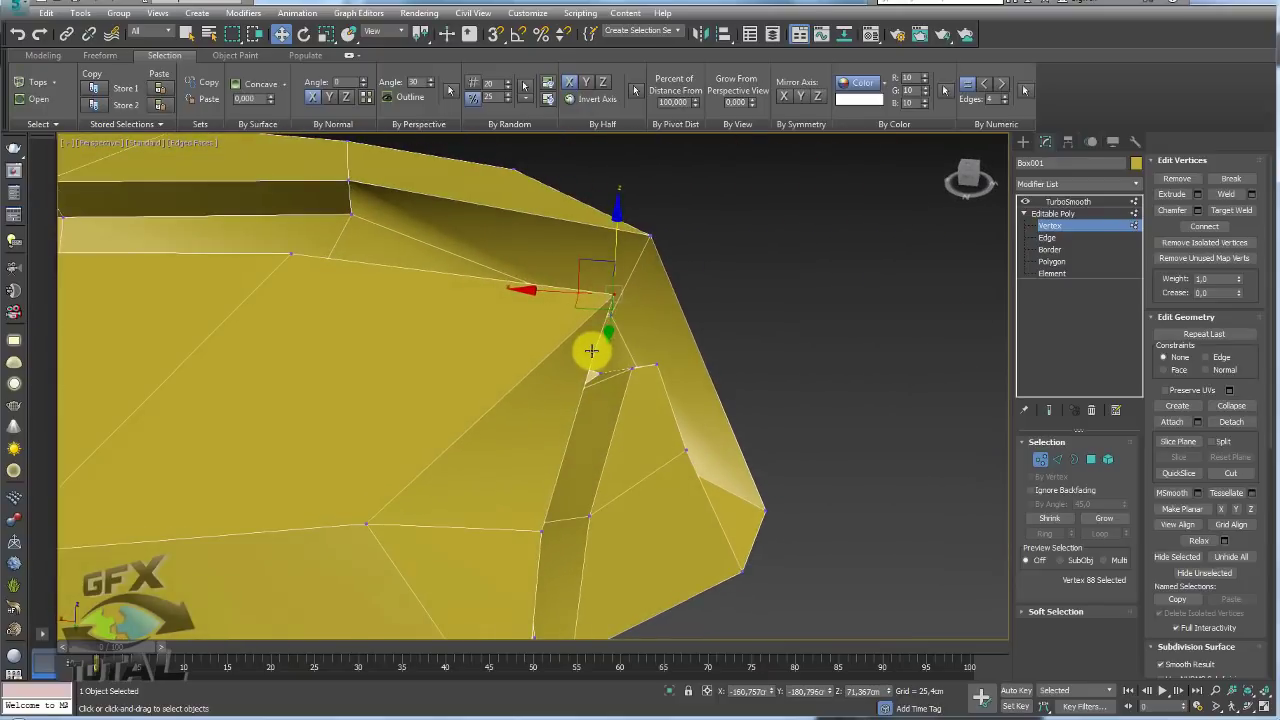
mouse_move(591, 350)
middle_mouse_down("alt")
mouse_move(609, 314)
mouse_move(496, 337)
mouse_move(505, 355)
middle_mouse_up("alt")
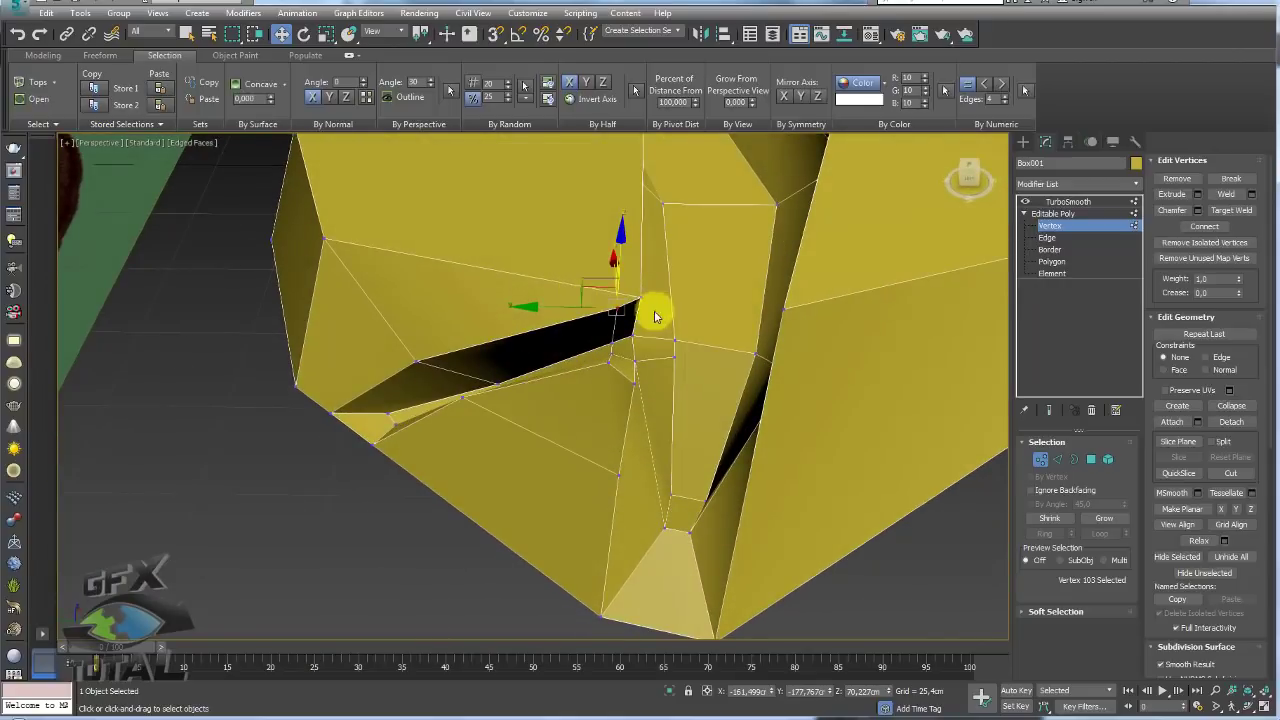
scroll(628, 350, "up", 3)
left_click(646, 272, "ctrl")
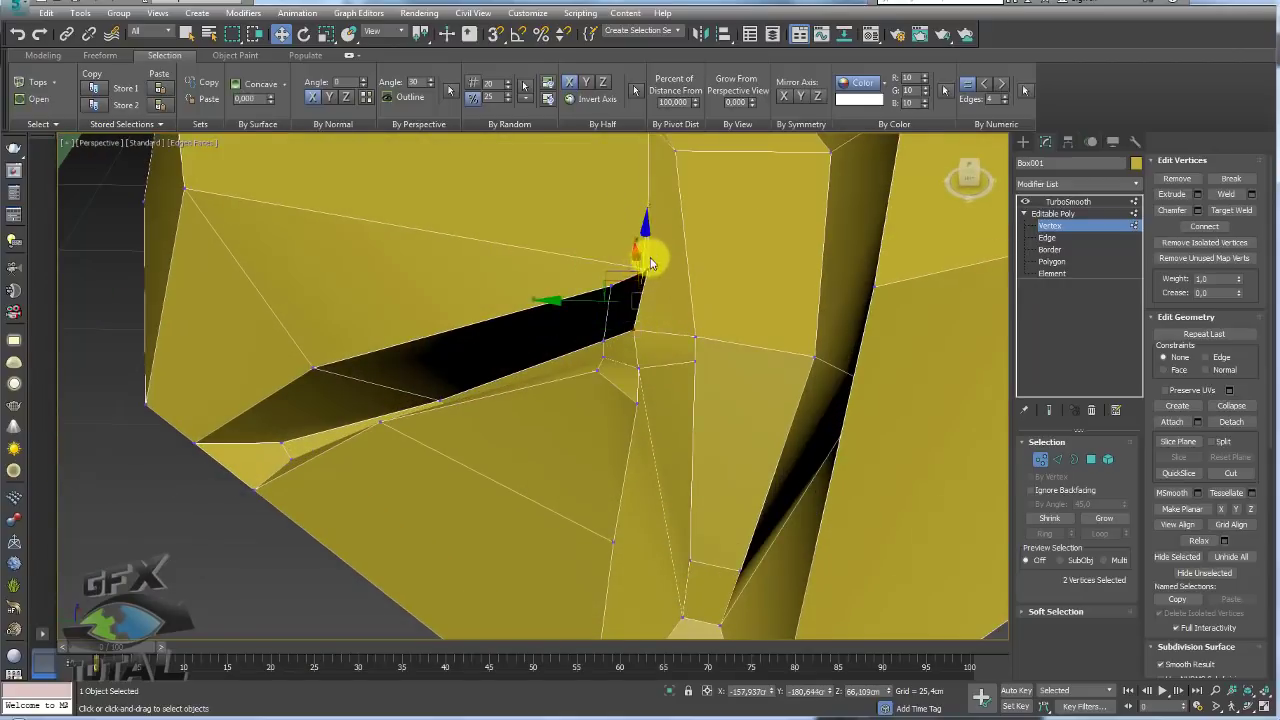
mouse_move(651, 257)
middle_mouse_down("alt")
mouse_move(623, 280)
mouse_move(600, 243)
mouse_move(640, 315)
mouse_move(624, 272)
mouse_move(596, 264)
mouse_move(606, 274)
mouse_move(534, 320)
mouse_move(778, 345)
middle_mouse_up("alt")
scroll(549, 354, "down", 5)
At Polygon level, select the faces at the groove's tip
left_click(1091, 459)
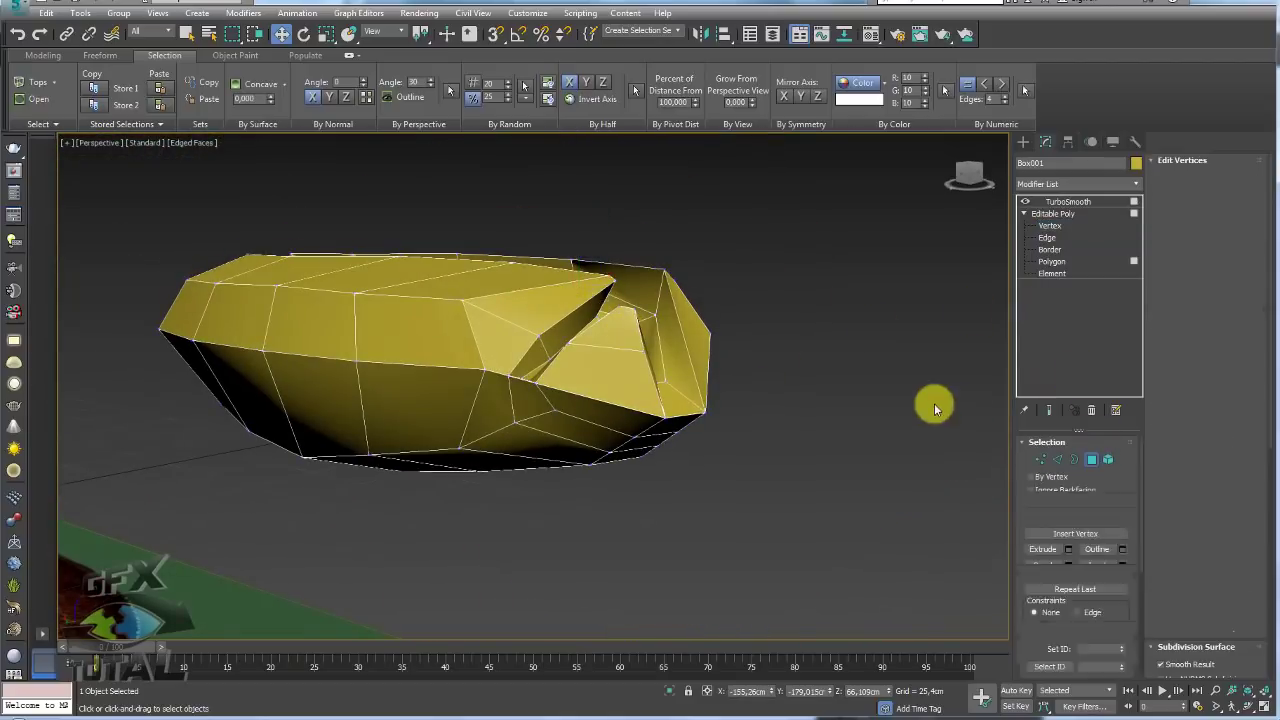
middle_click_drag(934, 403, 903, 179, "alt")
mouse_move(868, 350)
middle_mouse_down("alt")
mouse_move(723, 363)
mouse_move(749, 357)
mouse_move(800, 290)
middle_mouse_up("alt")
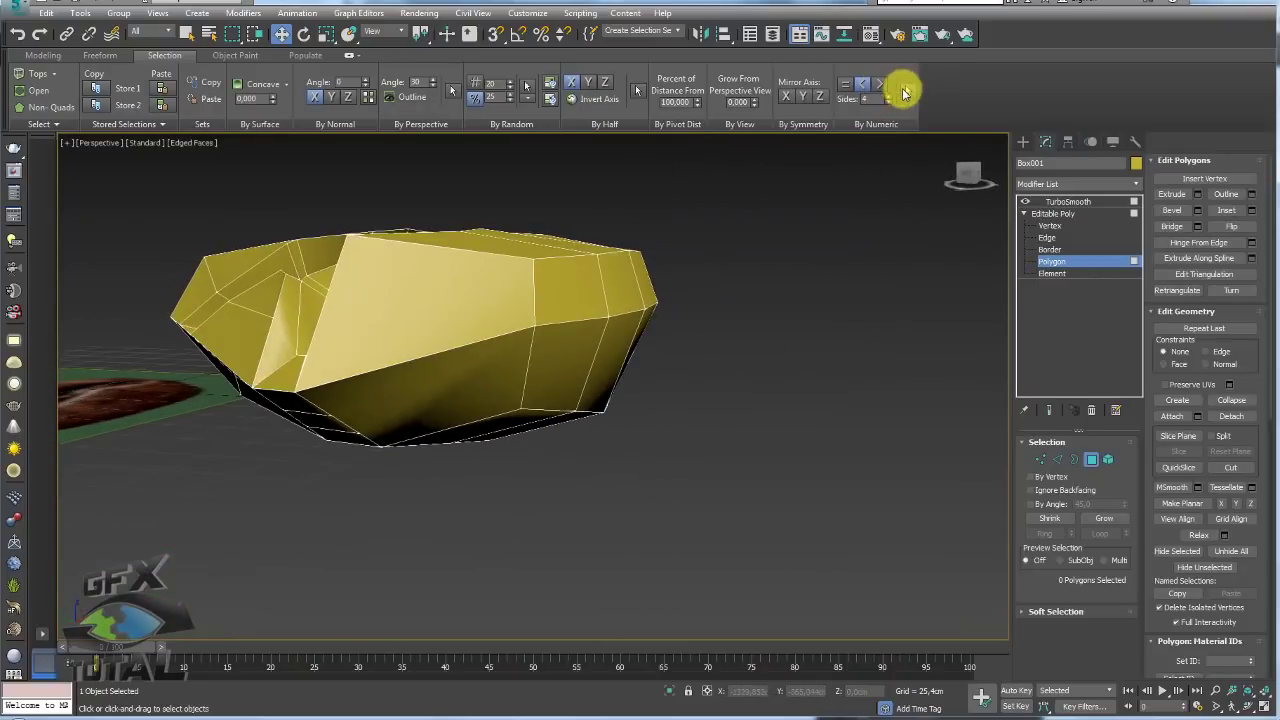
left_click(480, 363)
mouse_move(480, 363)
middle_mouse_down("alt")
mouse_move(537, 351)
mouse_move(766, 371)
mouse_move(763, 430)
mouse_move(794, 366)
middle_mouse_up("alt")
scroll(791, 391, "up", 3)
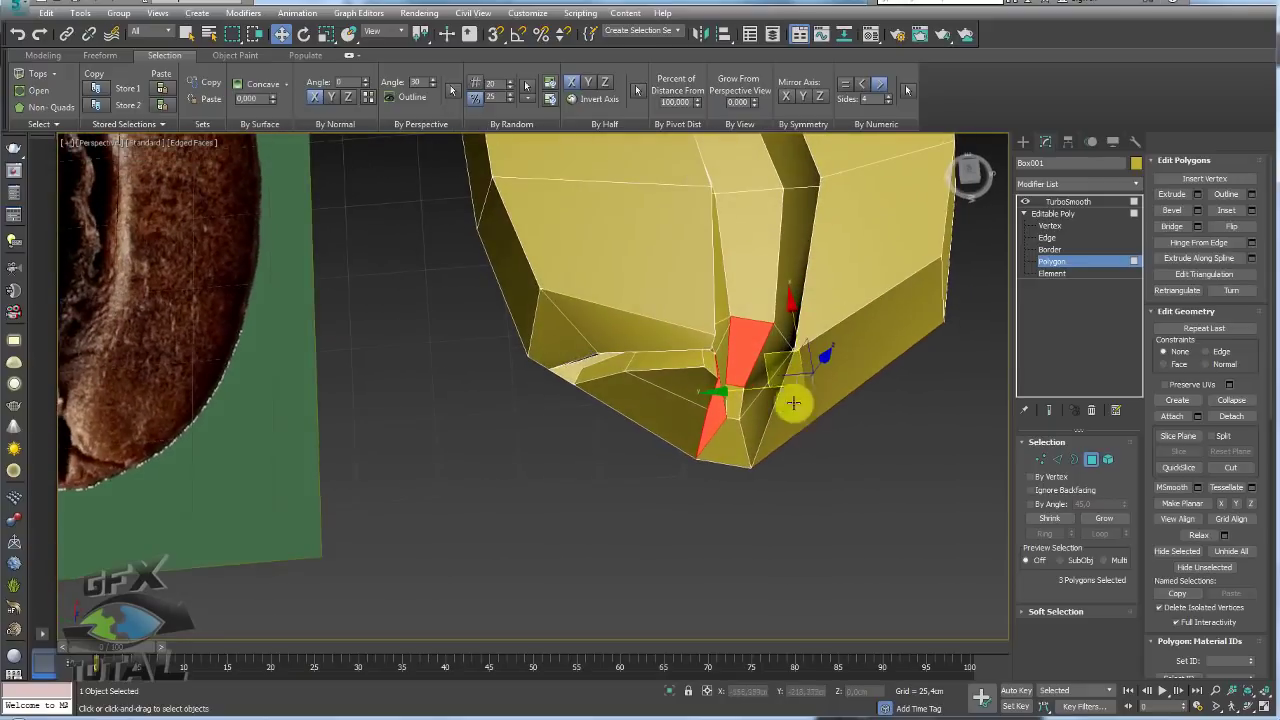
scroll(669, 380, "up", 3)
scroll(657, 373, "up", 3)
mouse_move(657, 373)
middle_mouse_down("alt")
mouse_move(640, 371)
mouse_move(640, 346)
mouse_move(637, 360)
mouse_move(565, 356)
middle_mouse_up("alt")
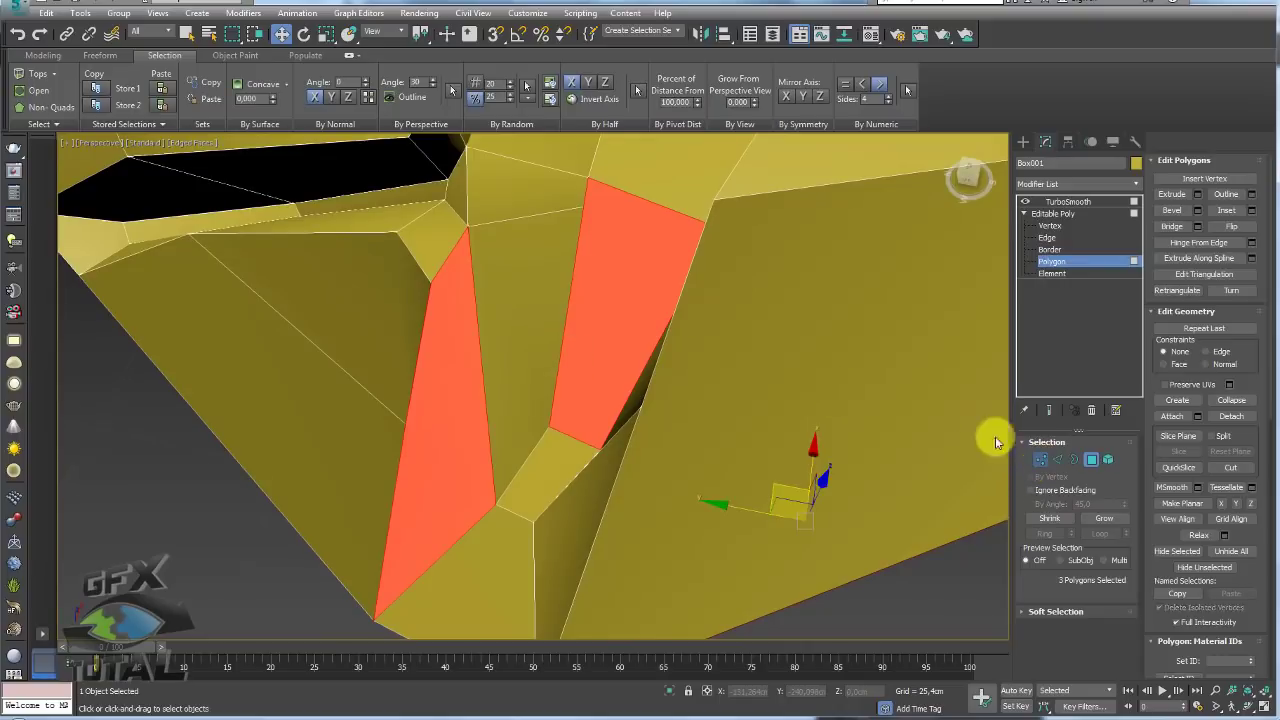
Switch to Vertex level with 1 and show the mesh as wireframe with F3
key("1")
mouse_move(800, 330)
middle_mouse_down("alt")
mouse_move(640, 223)
mouse_move(575, 205)
middle_mouse_up("alt")
mouse_move(597, 249)
middle_mouse_down("alt")
mouse_move(551, 177)
mouse_move(517, 211)
mouse_move(591, 193)
mouse_move(574, 200)
mouse_move(603, 166)
middle_mouse_up("alt")
key("F3")
Start Cut with Alt+C and place the first cut point on a mesh edge near the groove
mouse_move(539, 256)
middle_mouse_down("alt")
mouse_move(537, 283)
mouse_move(635, 289)
middle_mouse_up("alt")
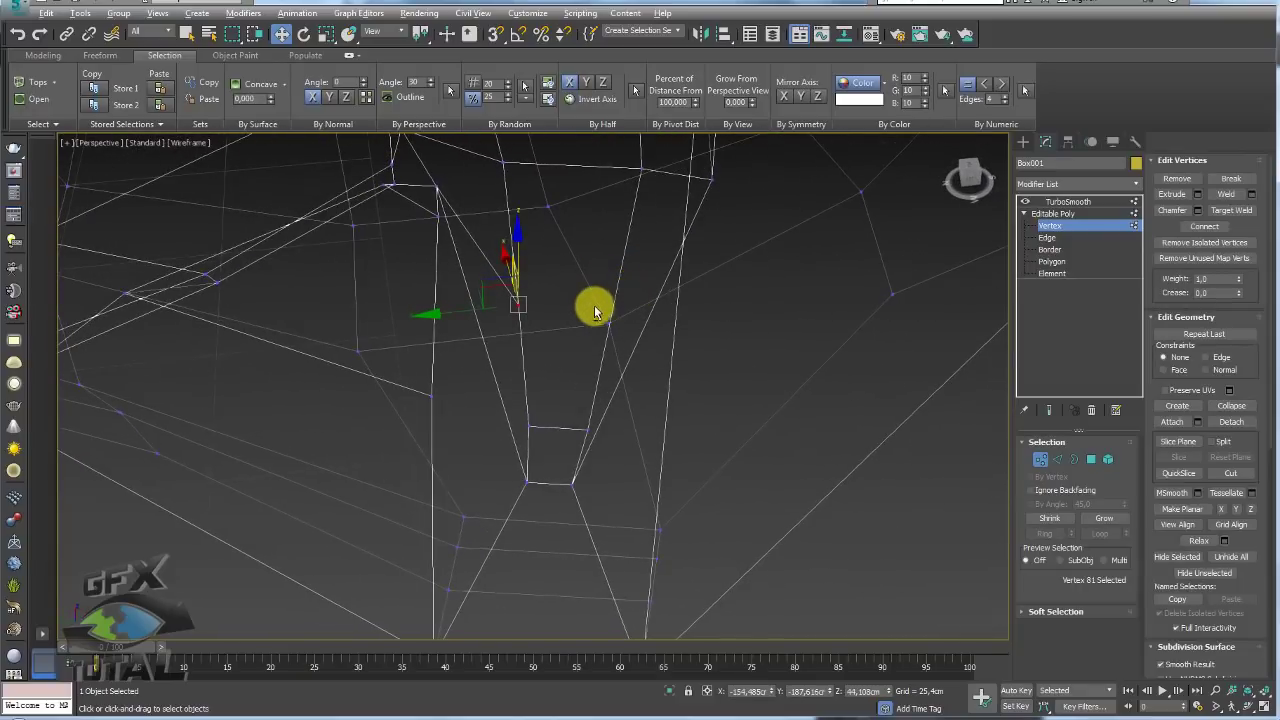
key("alt+c")
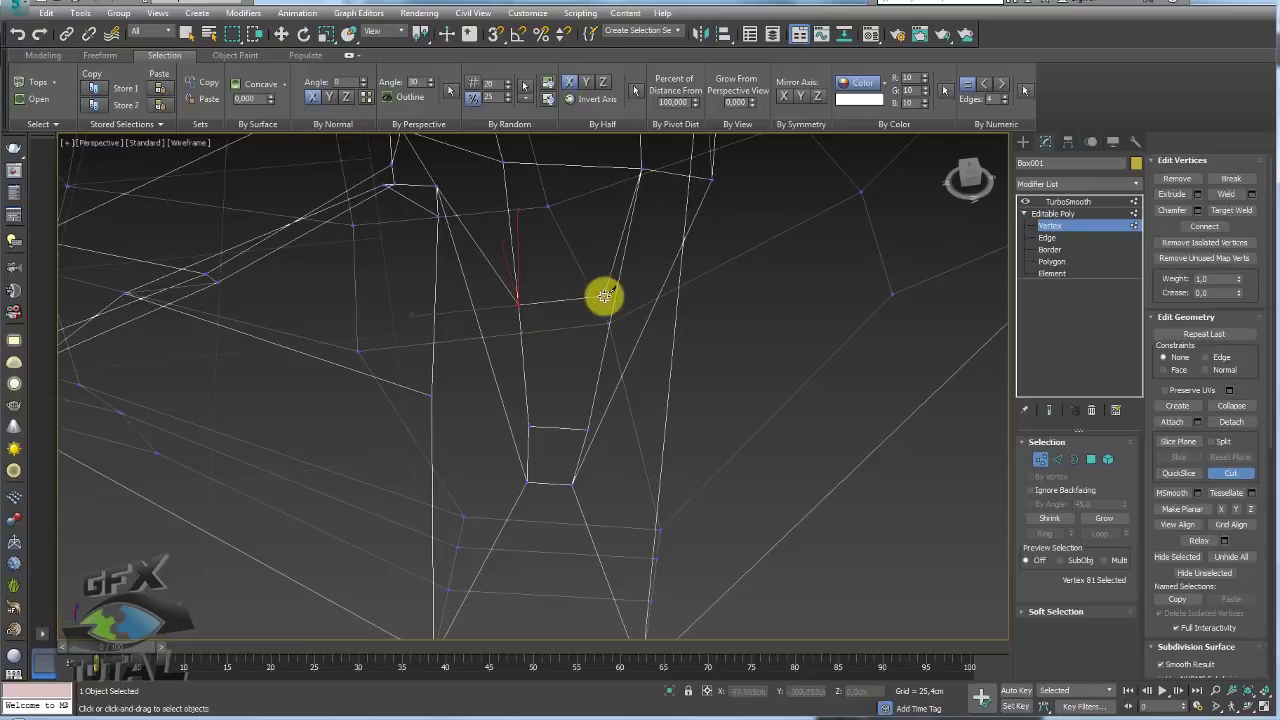
mouse_move(632, 310)
middle_mouse_down("alt")
mouse_move(623, 323)
mouse_move(646, 309)
mouse_move(585, 309)
middle_mouse_up("alt")
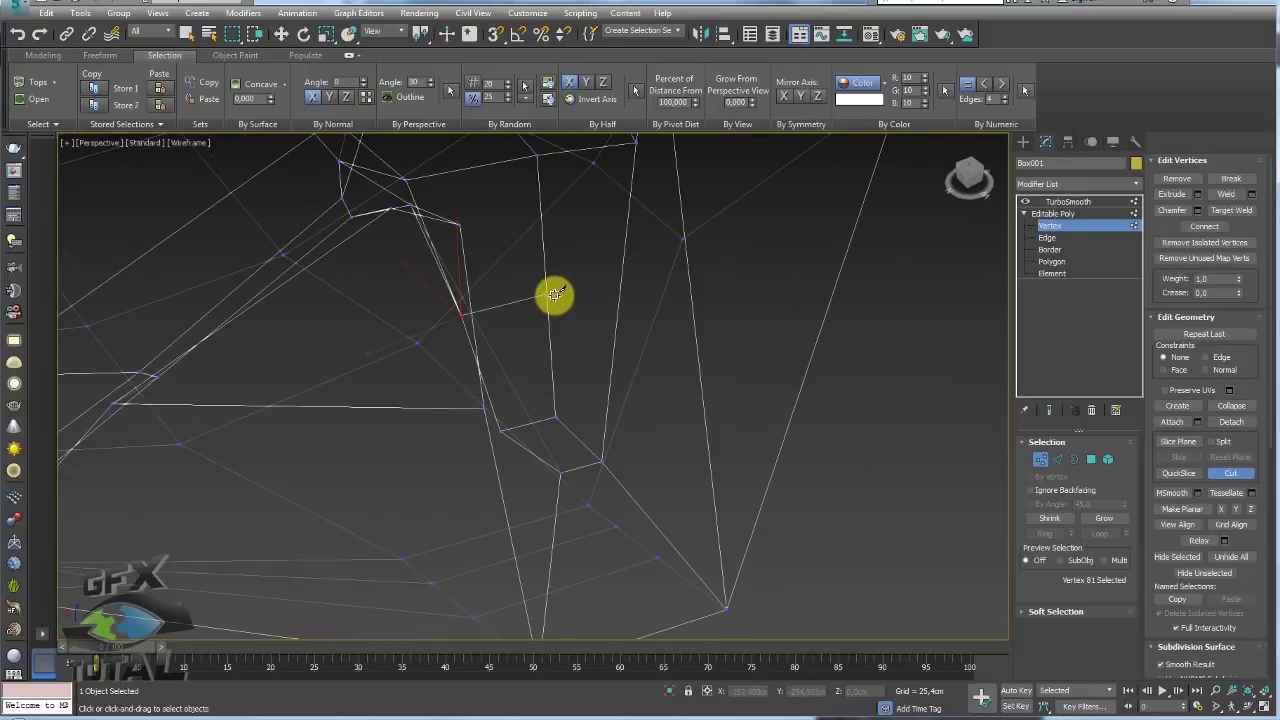
left_click(548, 293)
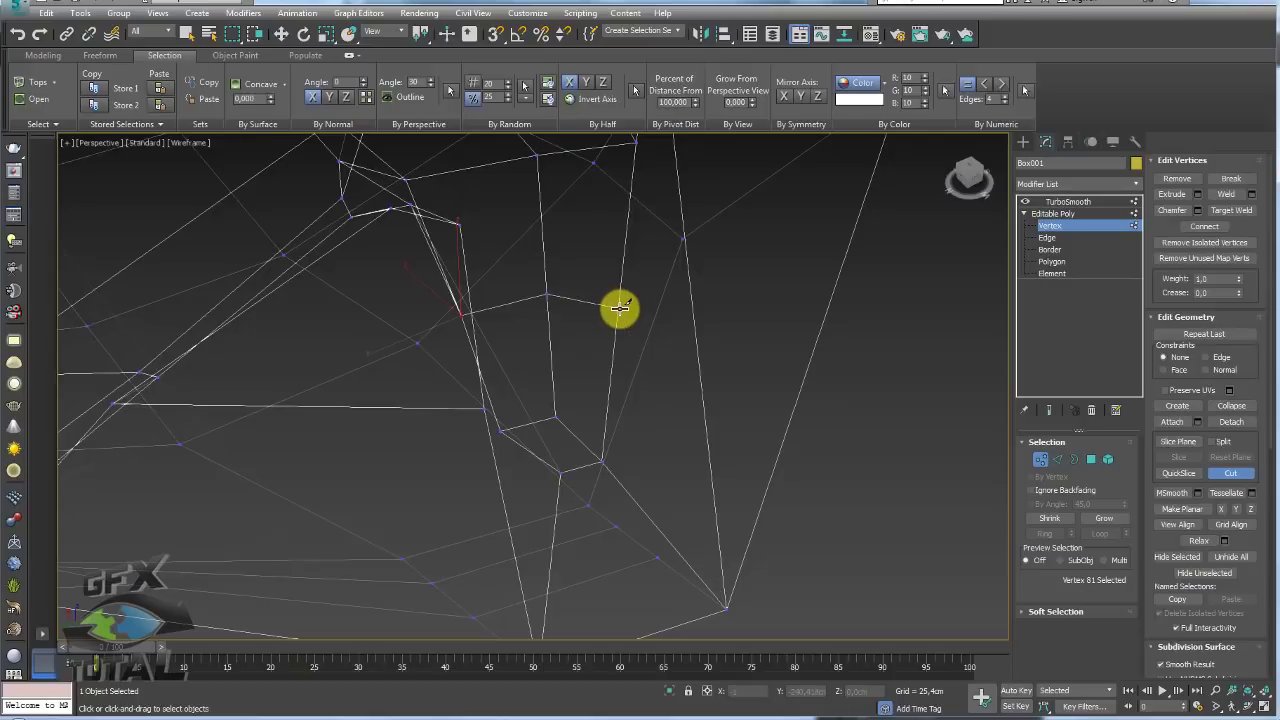
mouse_move(620, 308)
middle_mouse_down("alt")
mouse_move(577, 380)
mouse_move(751, 249)
mouse_move(714, 229)
mouse_move(765, 289)
mouse_move(791, 263)
middle_mouse_up("alt")
key("F3")
Cut new edges across the upper face and the side face, then exit Cut with W
left_click(617, 340)
left_click(776, 290)
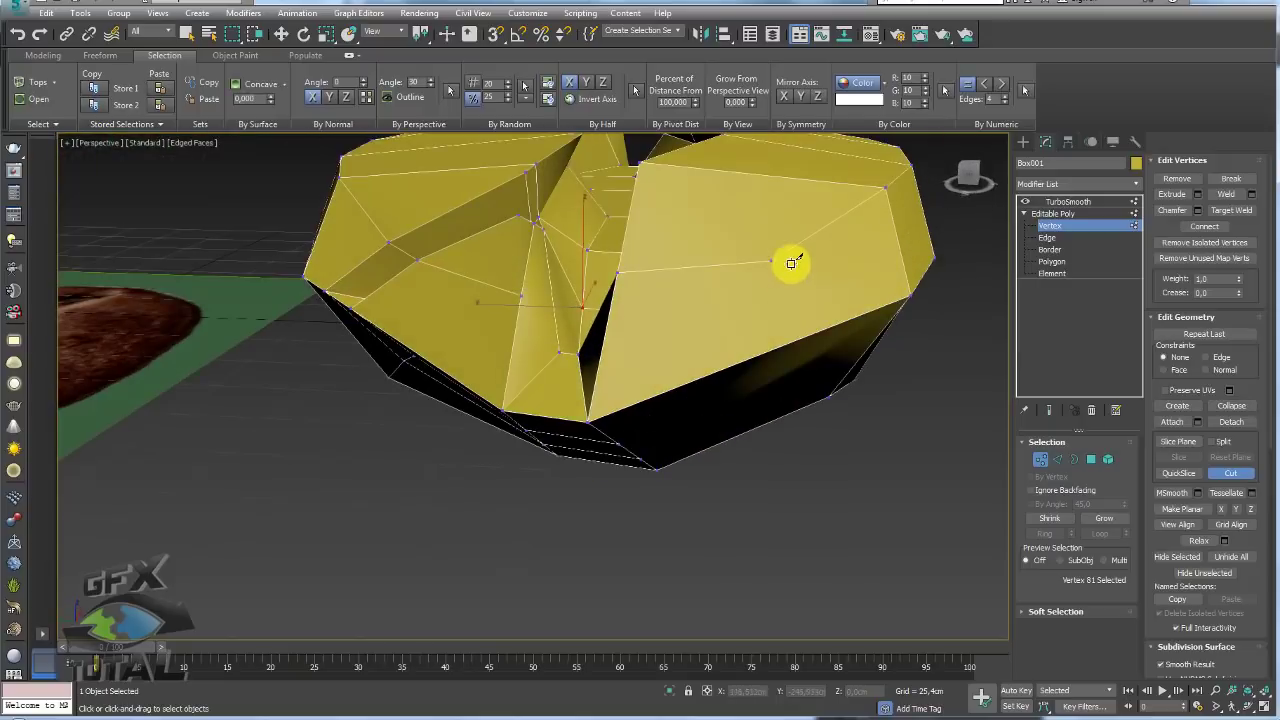
middle_click_drag(777, 335, 766, 286, "alt")
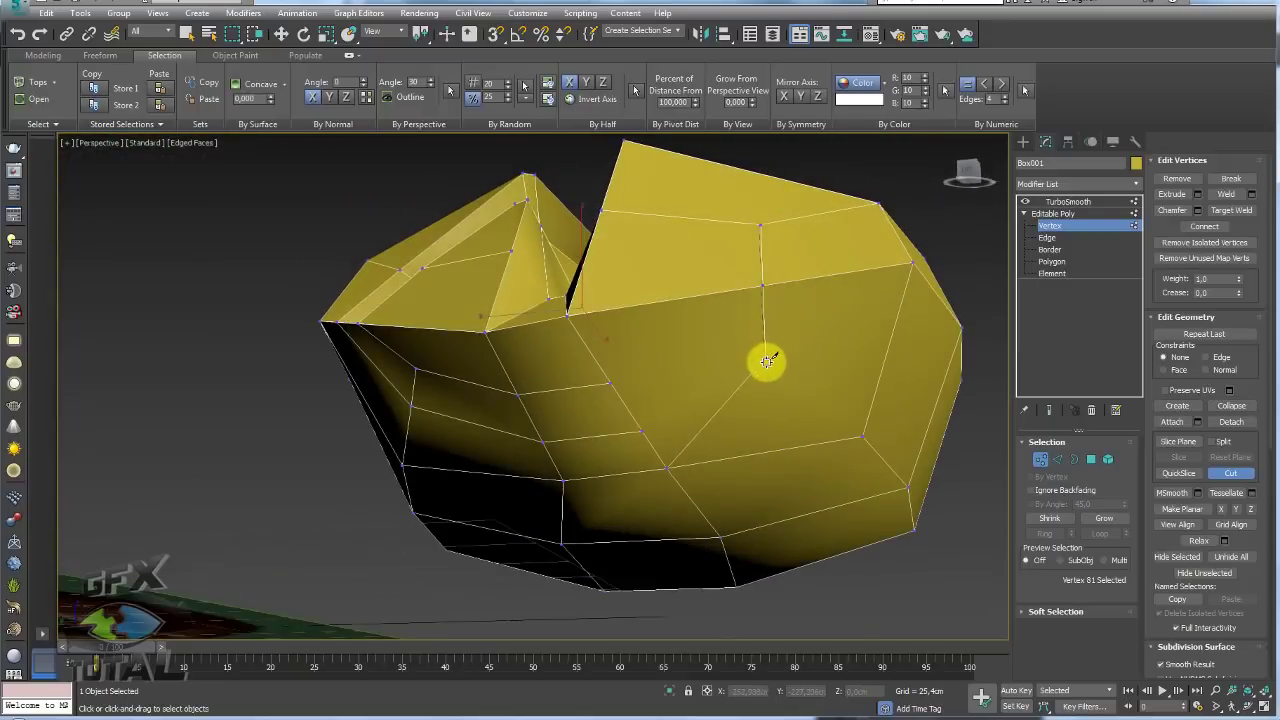
left_click(769, 398)
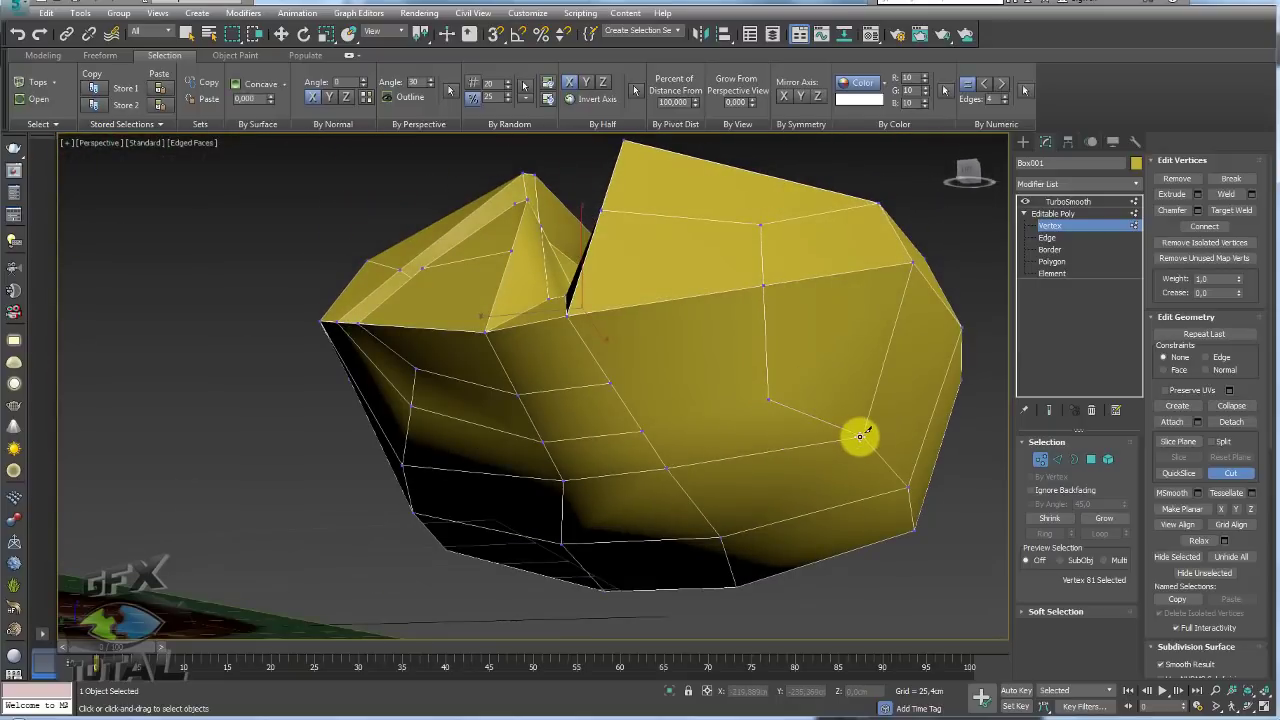
left_click(860, 436)
left_click(768, 399)
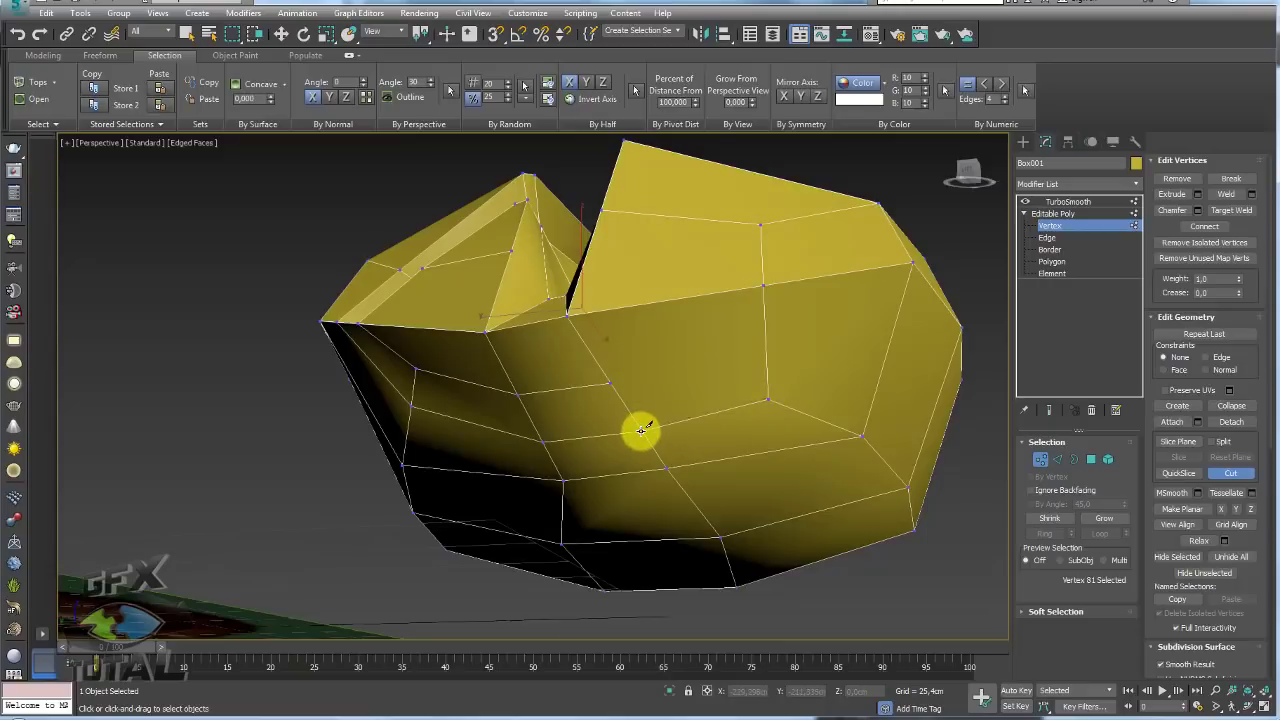
scroll(641, 430, "down", 5)
key("w")
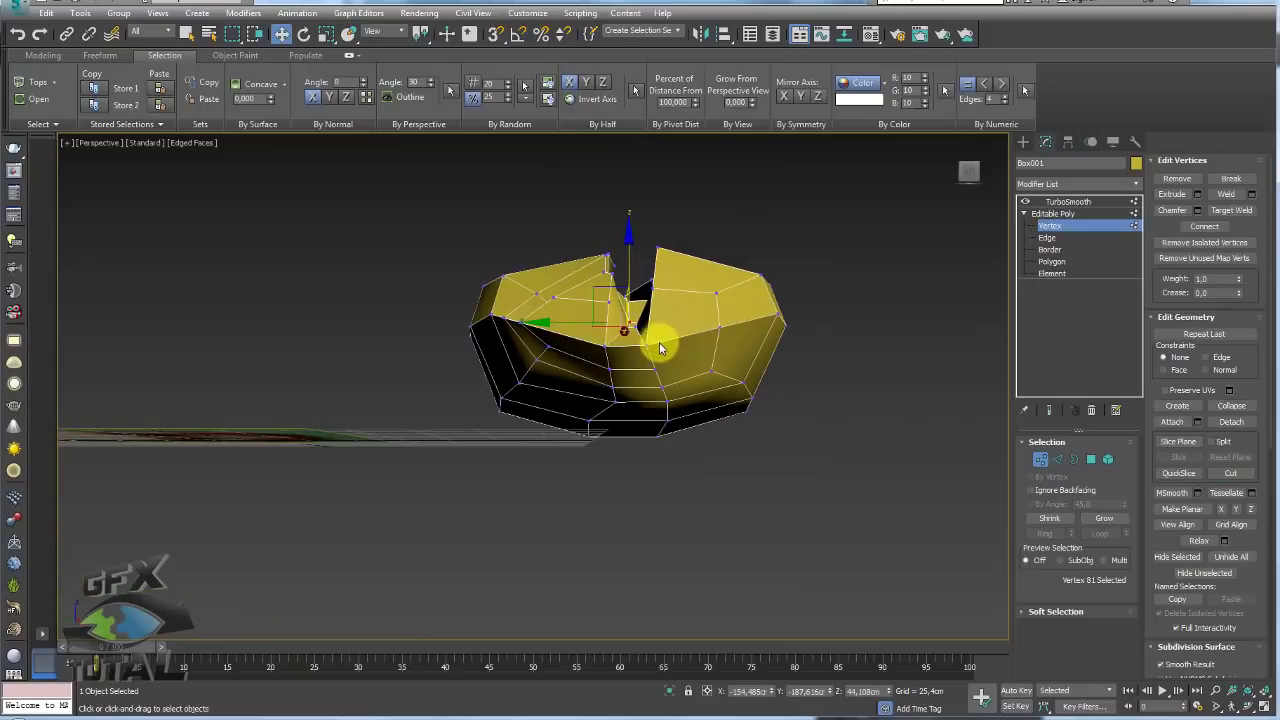
Inspect the groove polygons at Polygon level, then return to Vertex level
left_click(1024, 90)
middle_click_drag(776, 340, 763, 368, "alt")
left_click(1091, 459)
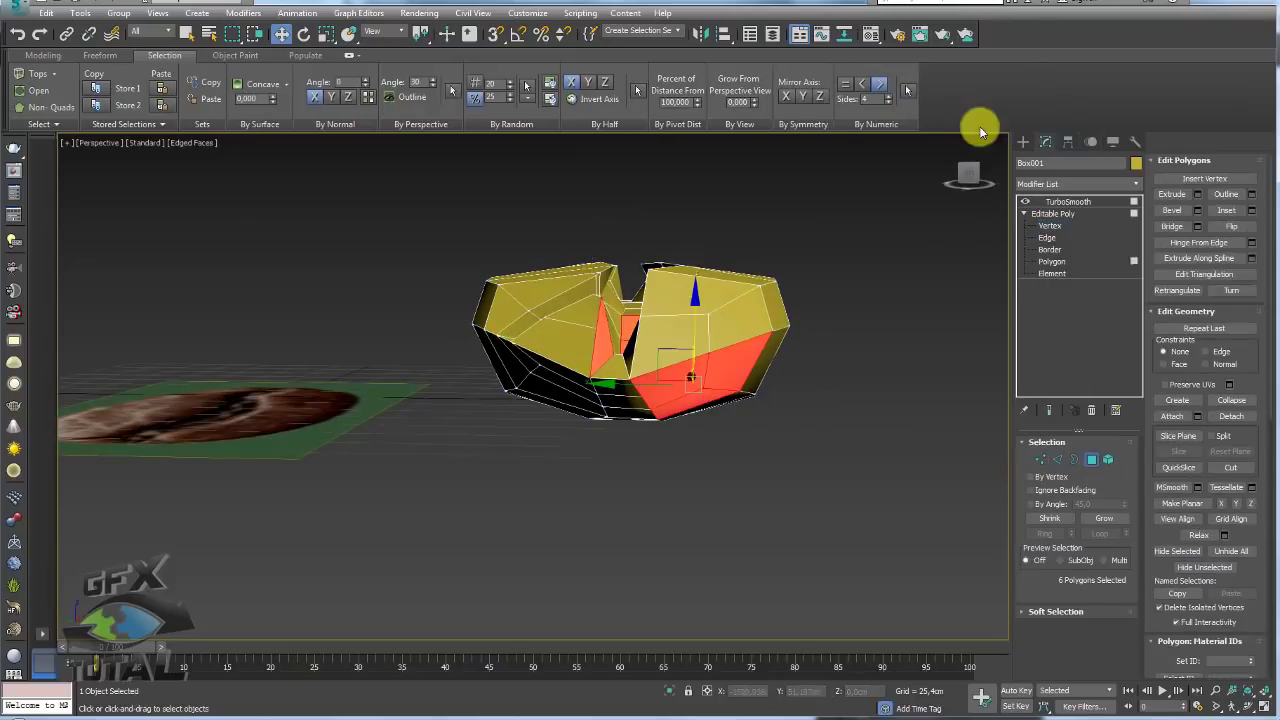
mouse_move(846, 289)
middle_mouse_down("alt")
mouse_move(664, 386)
mouse_move(606, 343)
mouse_move(594, 371)
mouse_move(543, 386)
mouse_move(549, 405)
mouse_move(575, 410)
middle_mouse_up("alt")
scroll(651, 380, "up", 2)
scroll(651, 389, "up", 3)
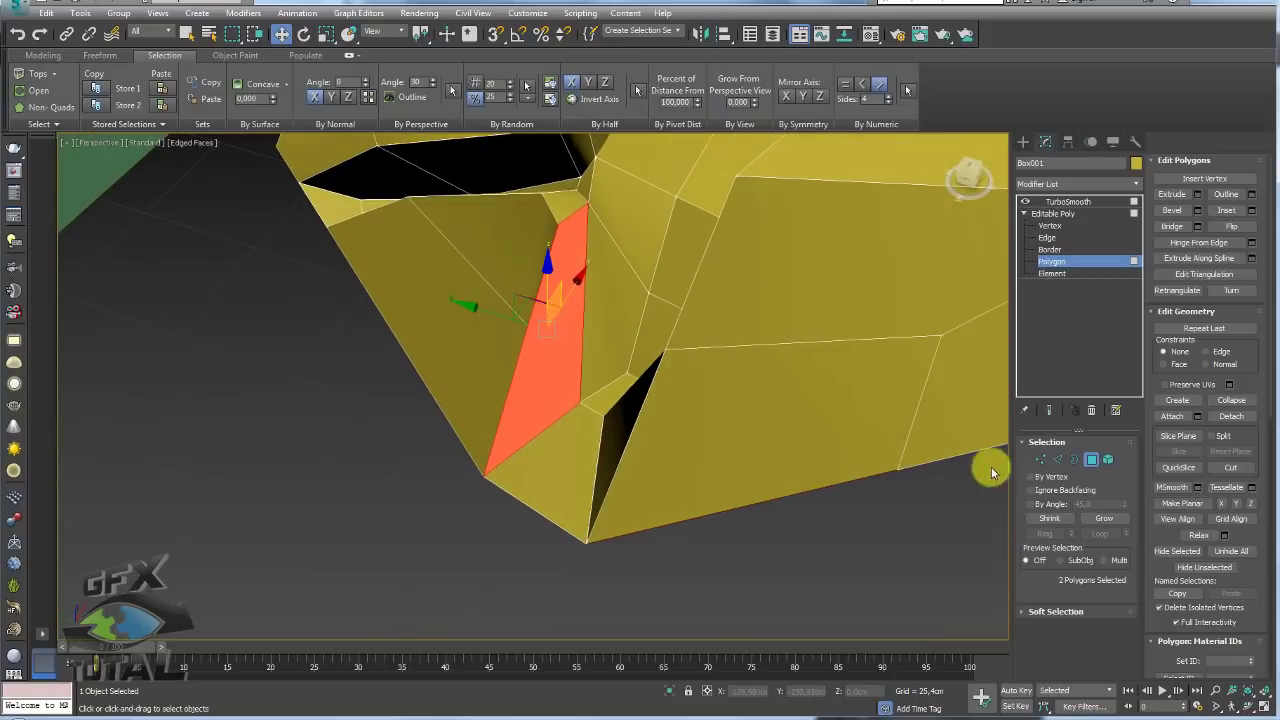
left_click(1041, 459)
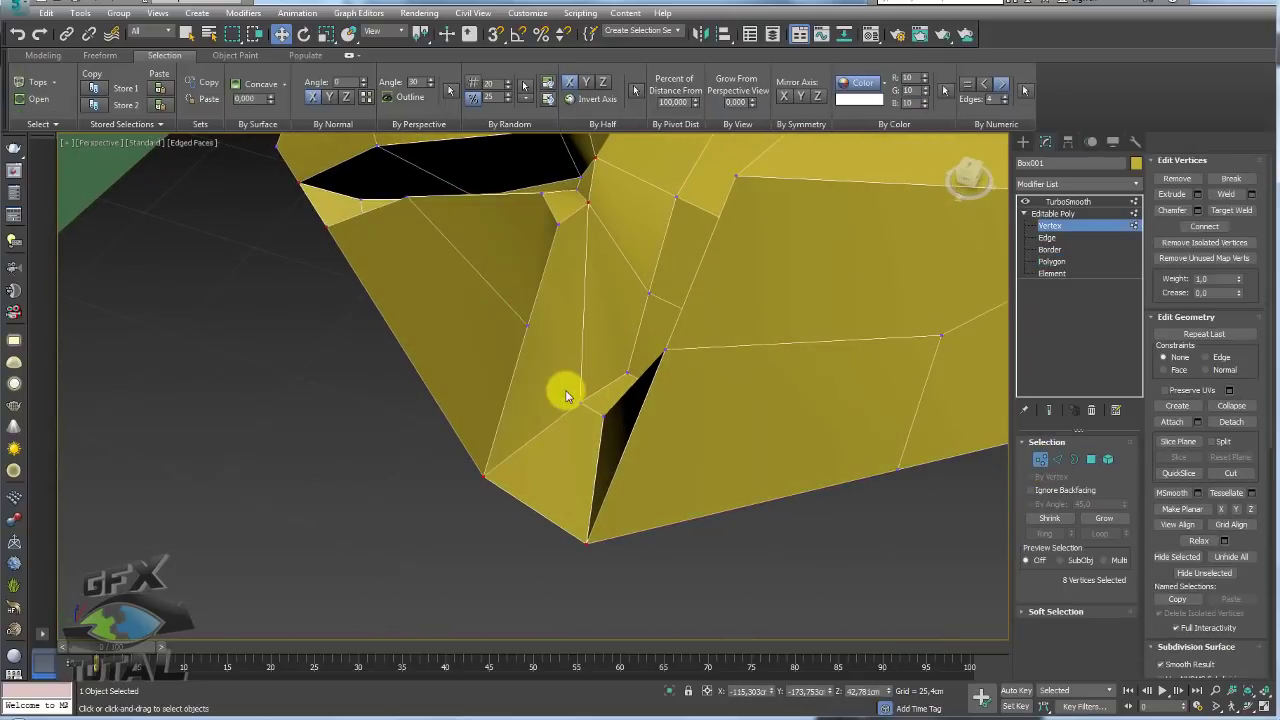
Cut a new edge across the groove wall face
left_click(528, 325)
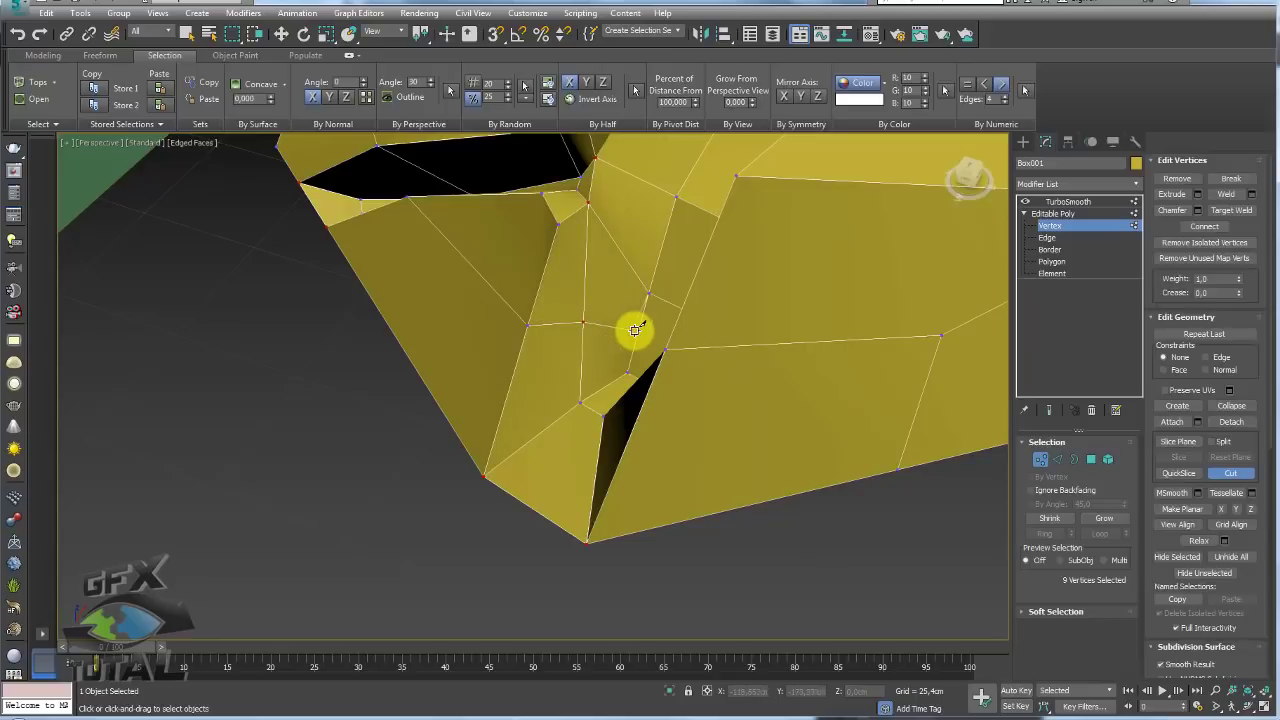
mouse_move(637, 330)
middle_mouse_down("alt")
mouse_move(671, 343)
mouse_move(834, 322)
mouse_move(786, 354)
mouse_move(700, 350)
mouse_move(734, 363)
mouse_move(824, 340)
middle_mouse_up("alt")
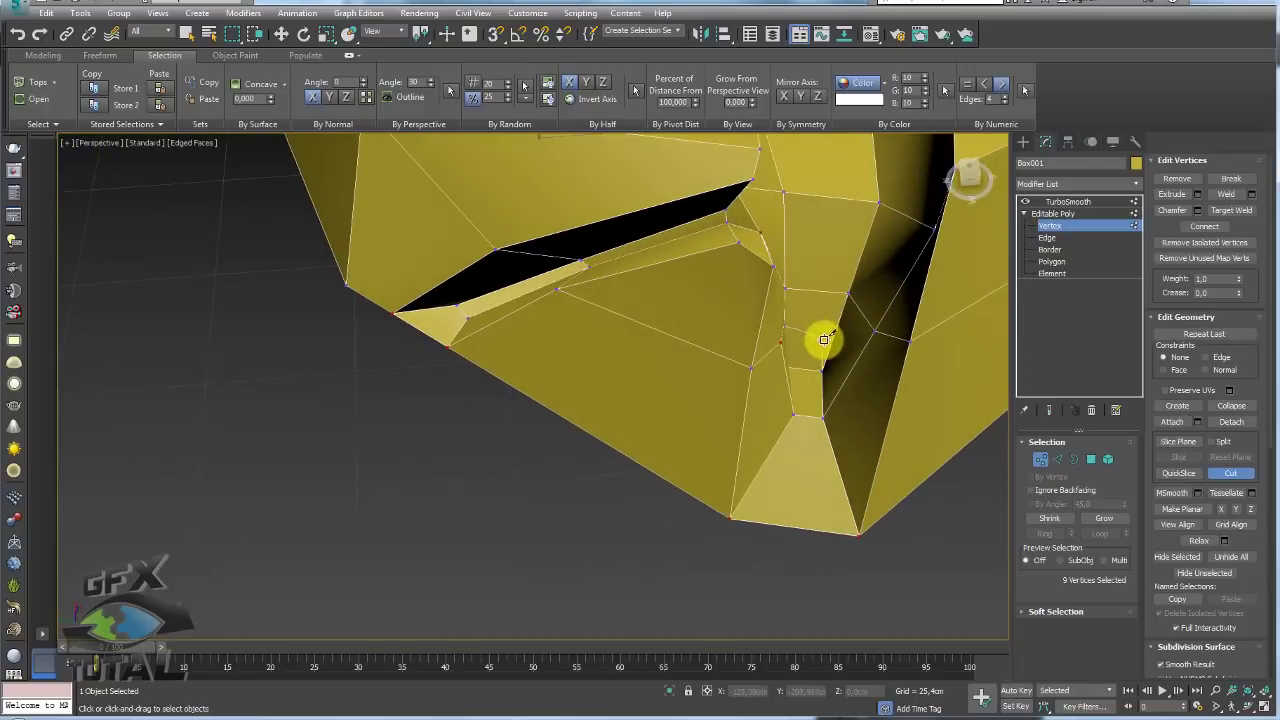
left_click(833, 338)
left_click(871, 386)
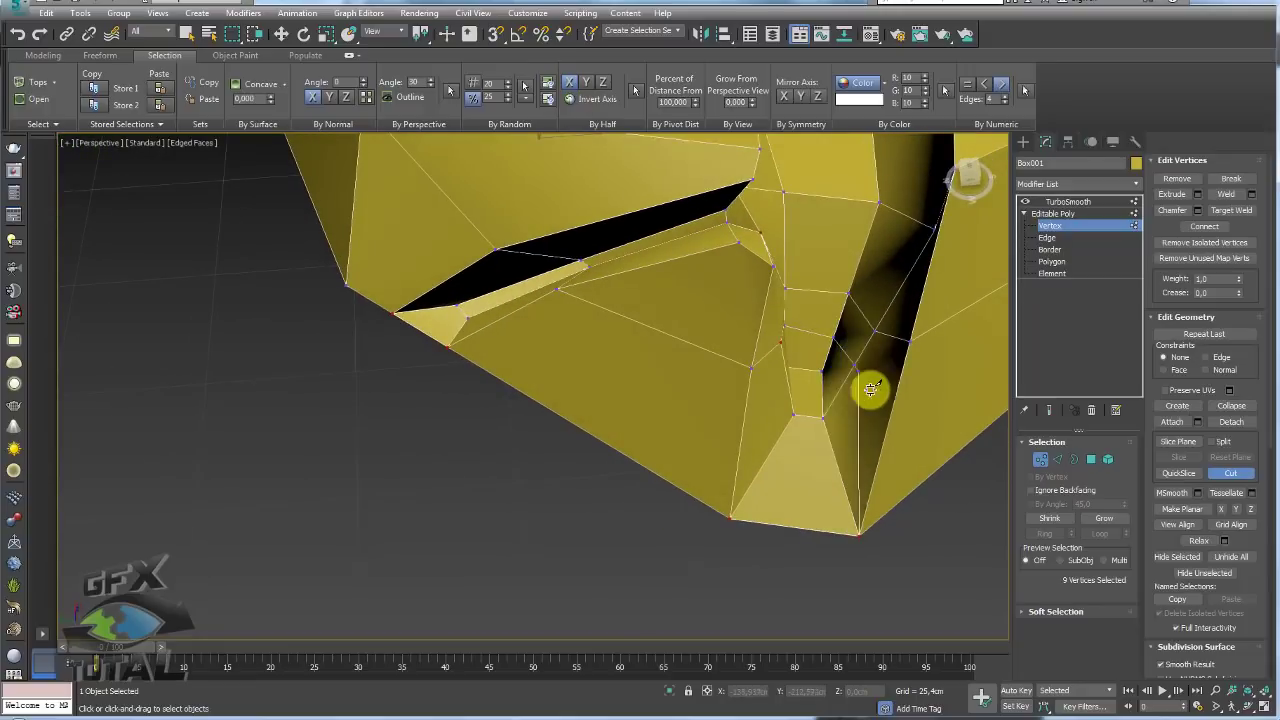
middle_click_drag(880, 417, 822, 296, "alt")
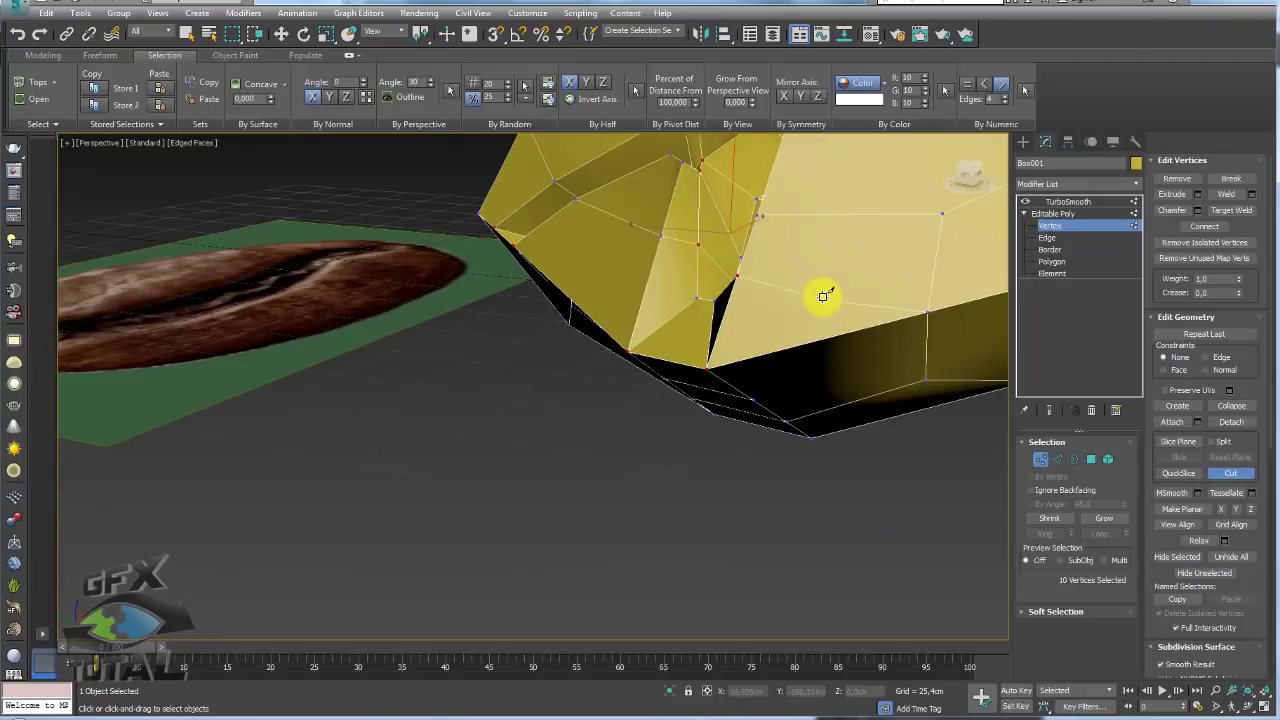
Cut further edges across the upper face and the bean's underside
left_click(943, 213)
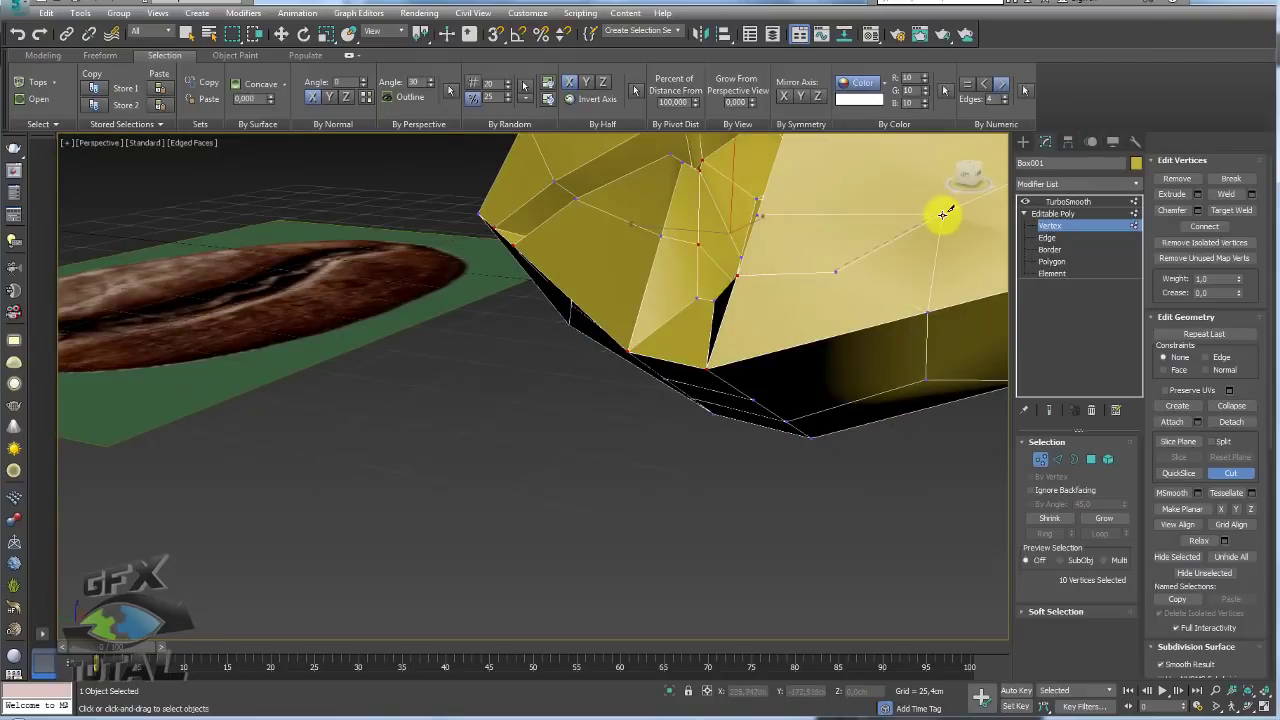
left_click(836, 271)
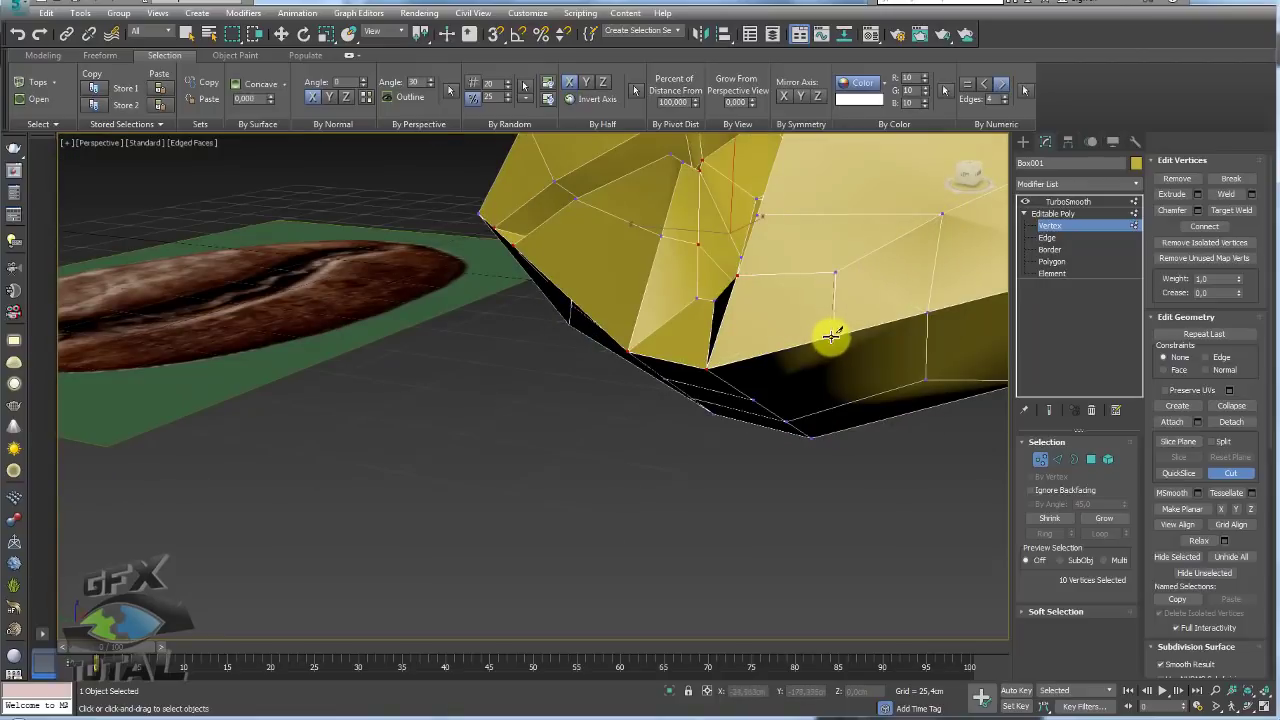
left_click(828, 337)
middle_click_drag(828, 337, 838, 243, "alt")
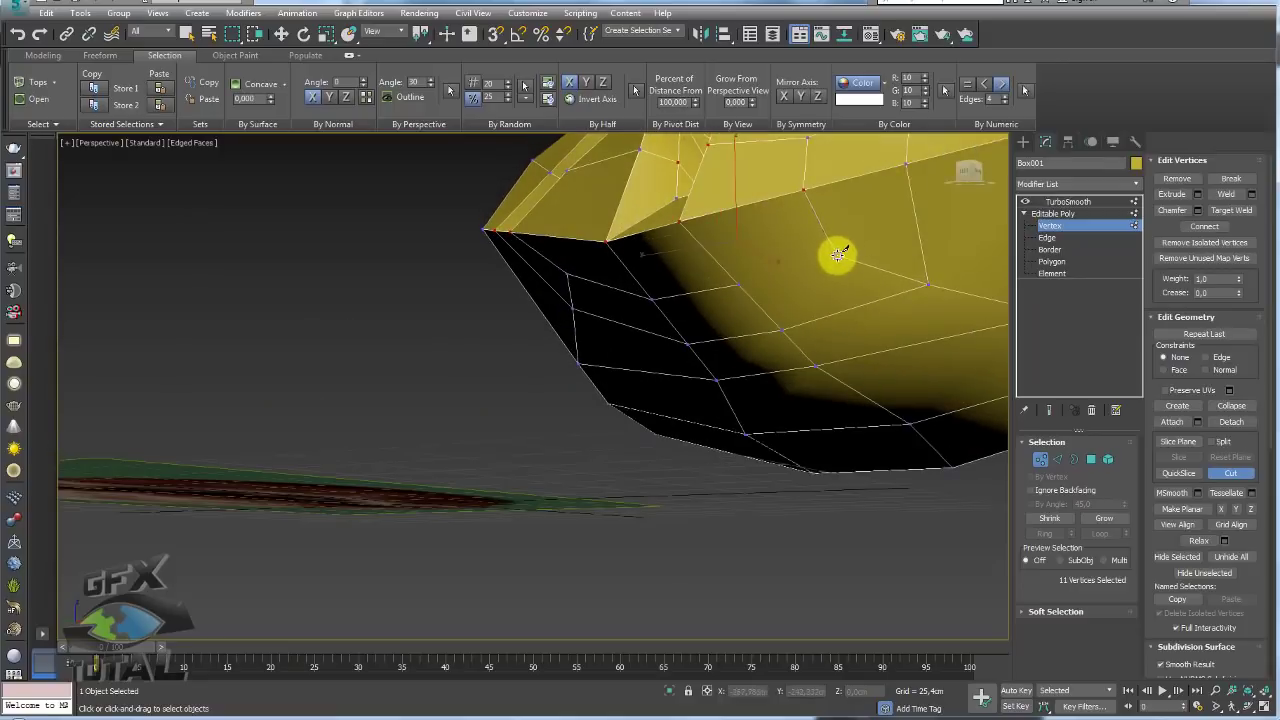
left_click(836, 254)
left_click(740, 285)
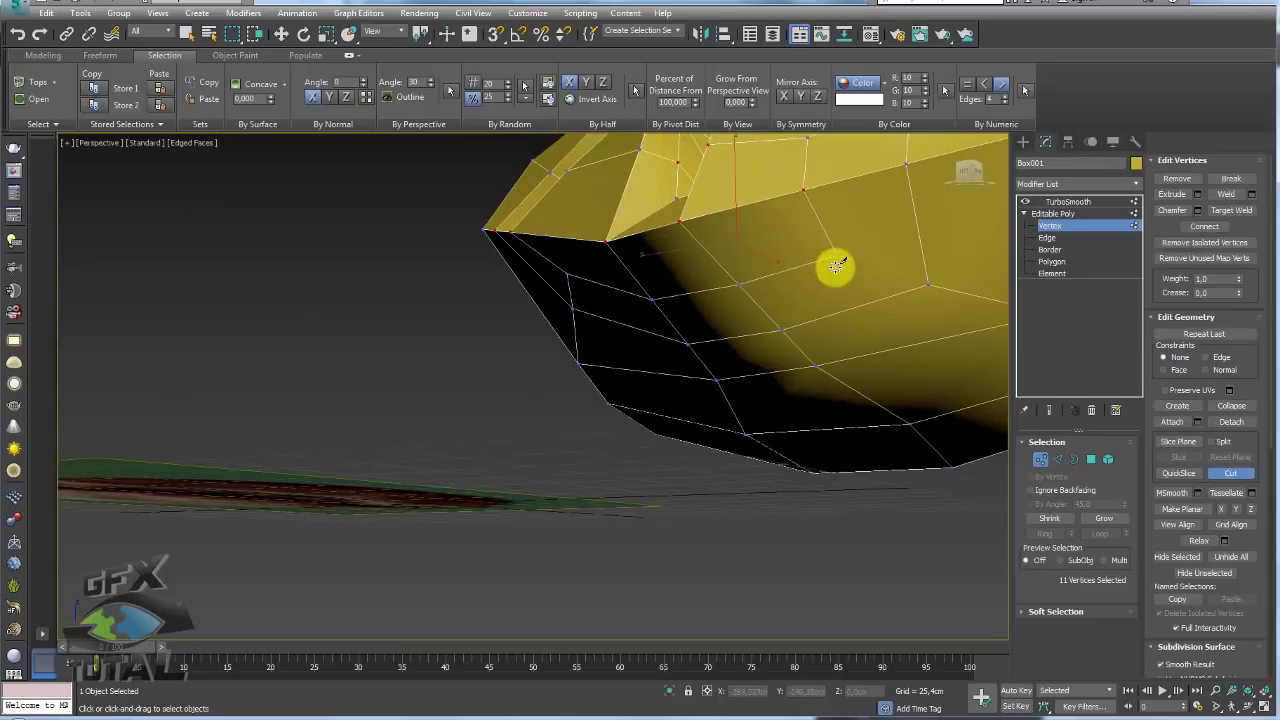
left_click(837, 255)
left_click(929, 285)
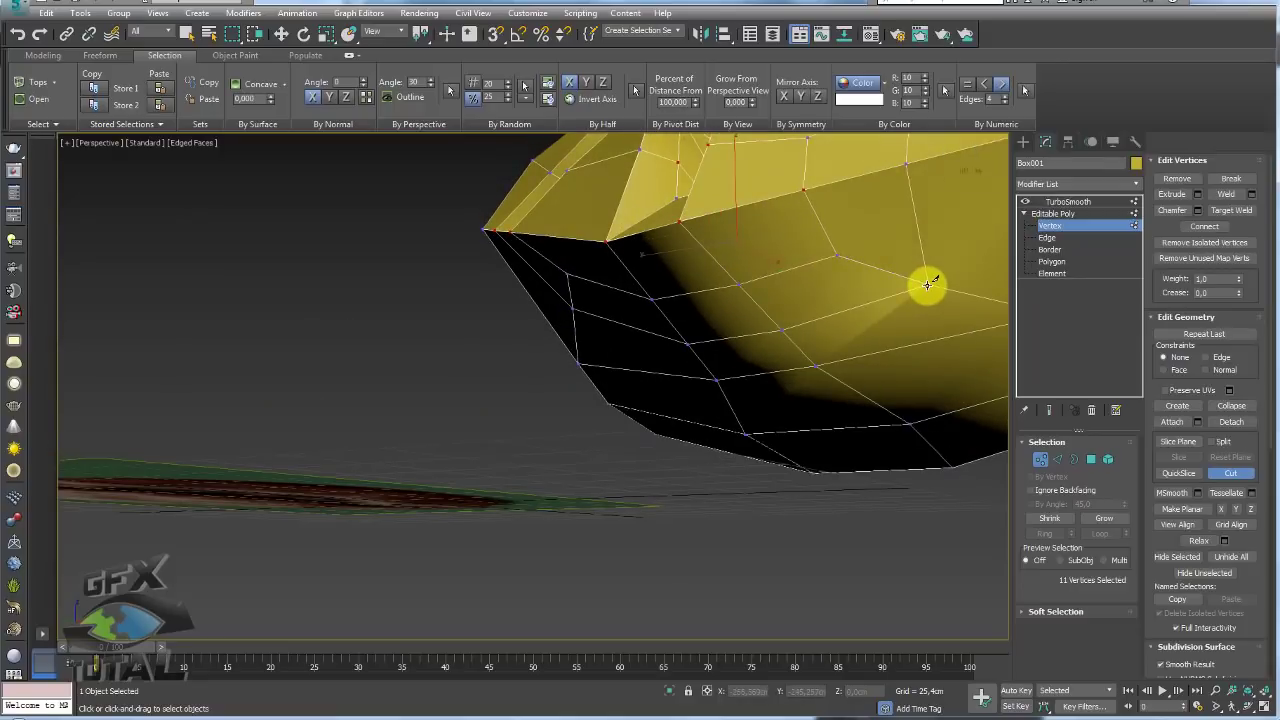
scroll(929, 281, "down", 5)
middle_click_drag(903, 280, 929, 286, "alt")
Pull a single vertex on the bean's side slightly up and outward with Move
key("w")
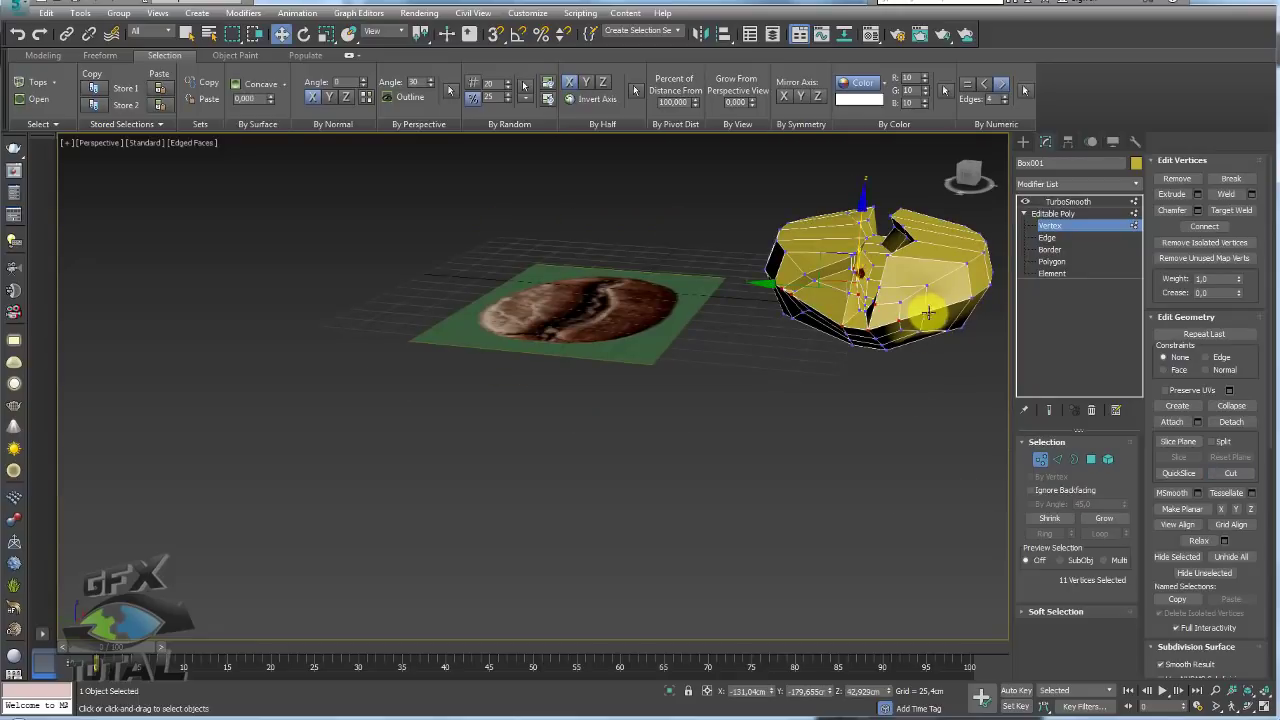
scroll(910, 343, "up", 5)
left_click(907, 340)
middle_click_drag(907, 340, 910, 338, "alt")
scroll(912, 336, "up", 3)
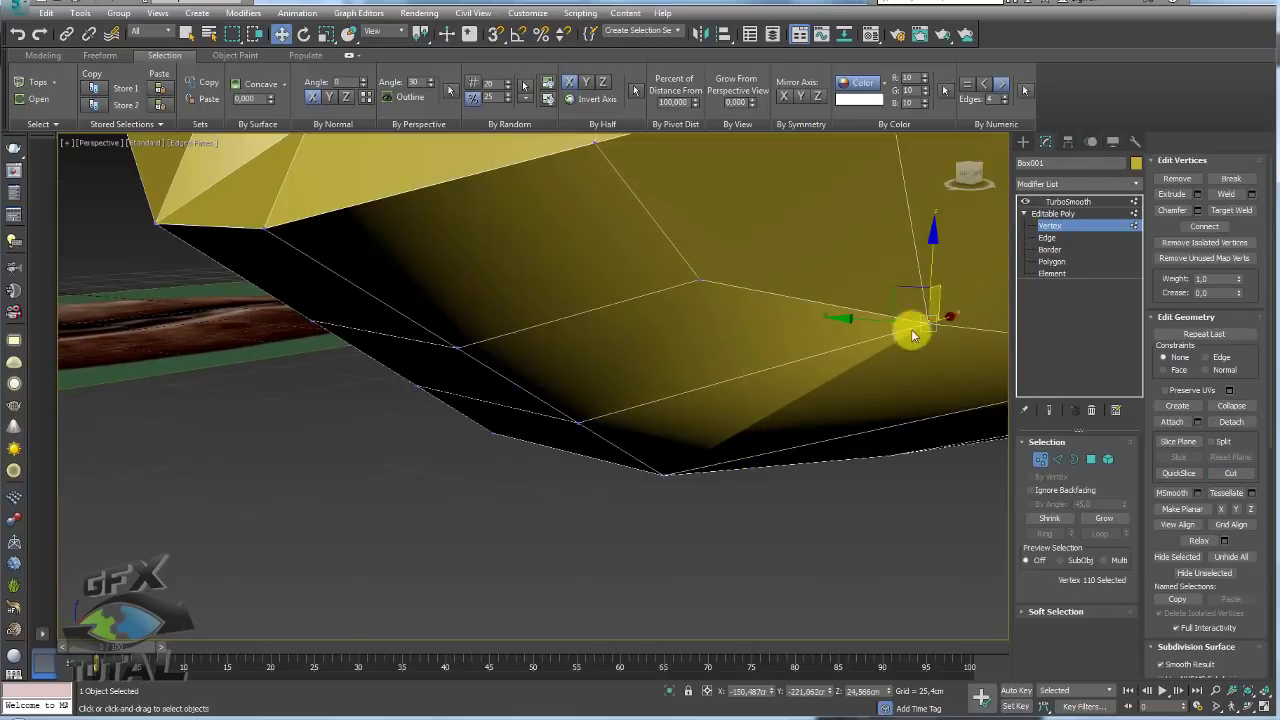
mouse_move(909, 291)
left_mouse_down()
mouse_move(944, 236)
mouse_move(967, 306)
left_mouse_up()
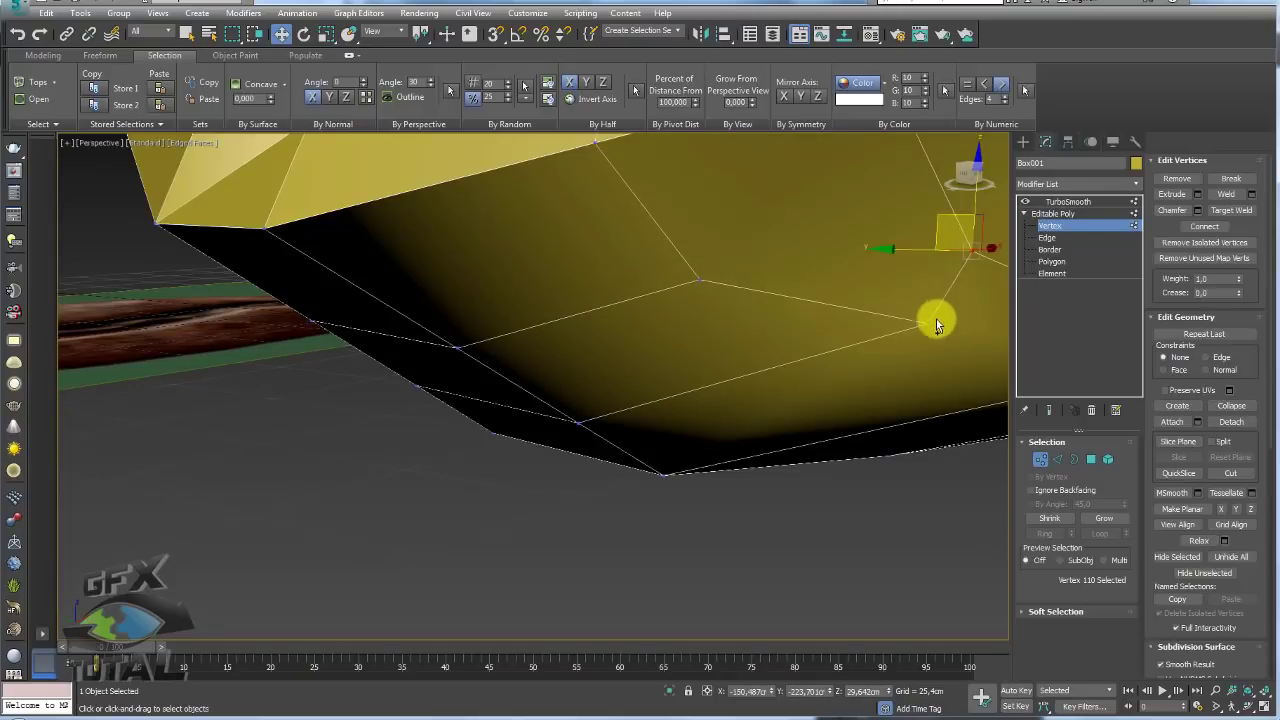
scroll(936, 319, "down", 2)
scroll(829, 309, "down", 5)
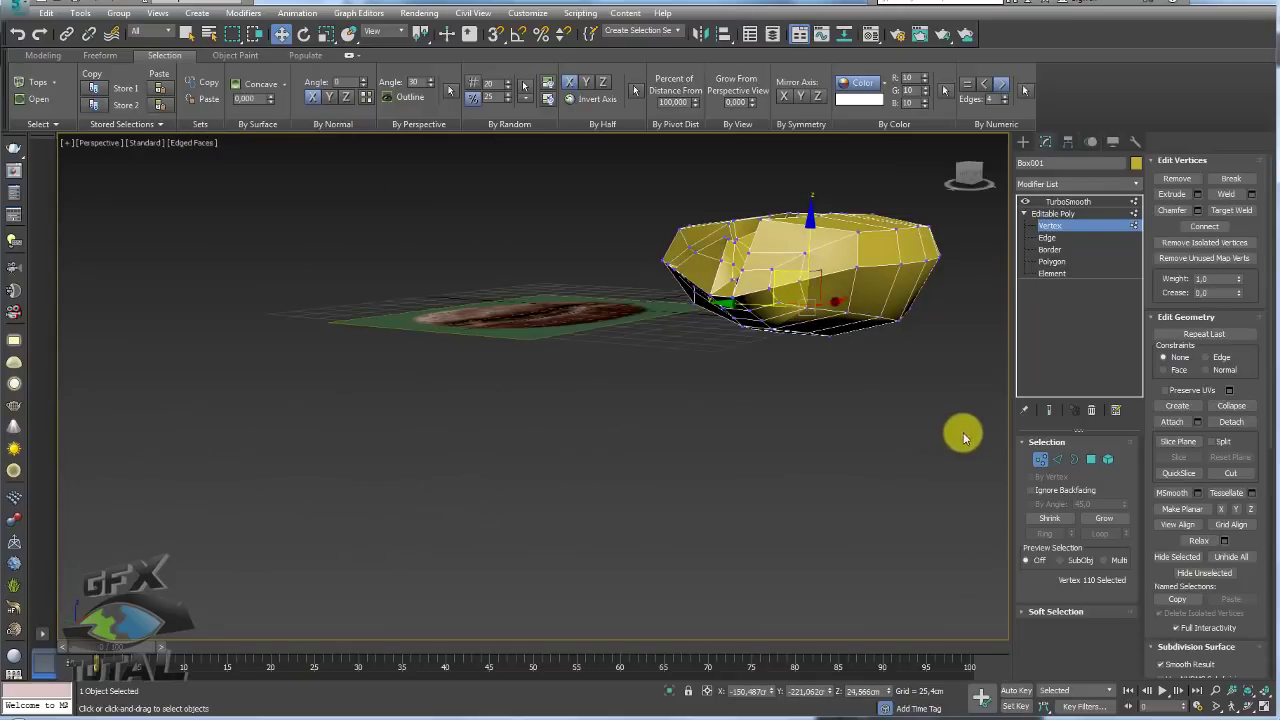
Select all vertices and Weld the overlaps, then nudge a top vertex down and right
middle_click_drag(605, 158, 834, 357, "alt")
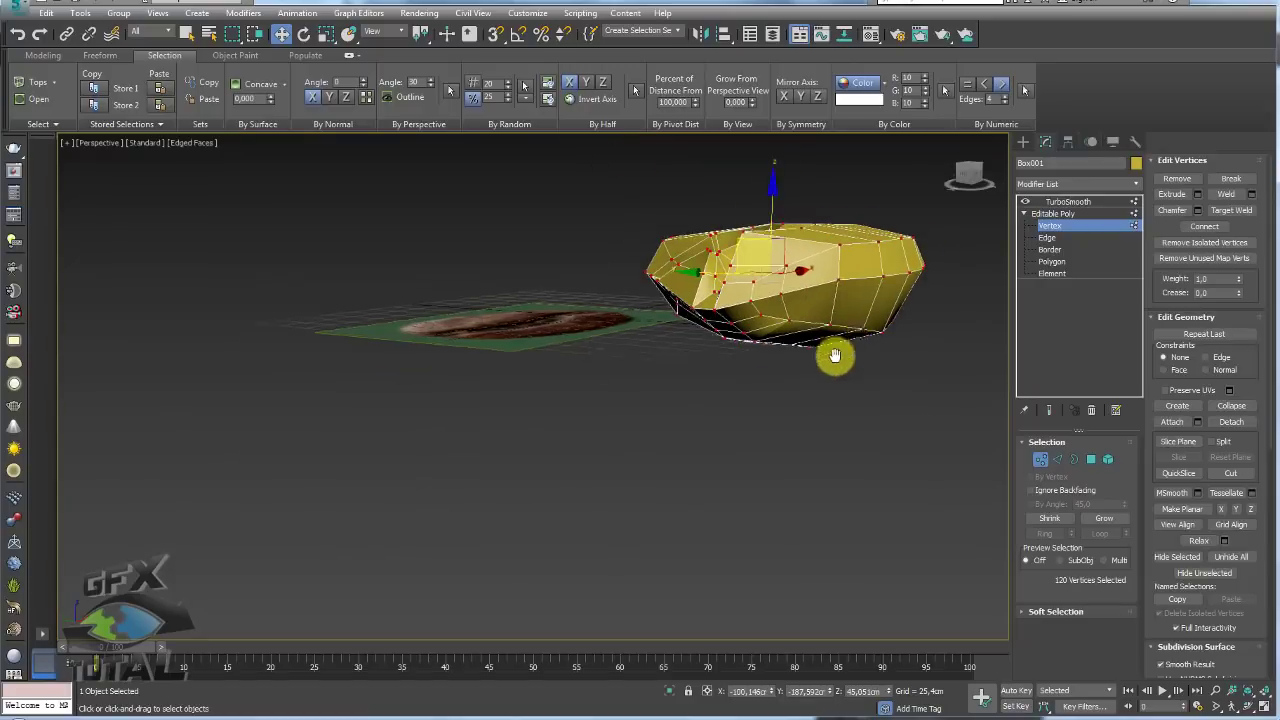
left_click(1225, 195)
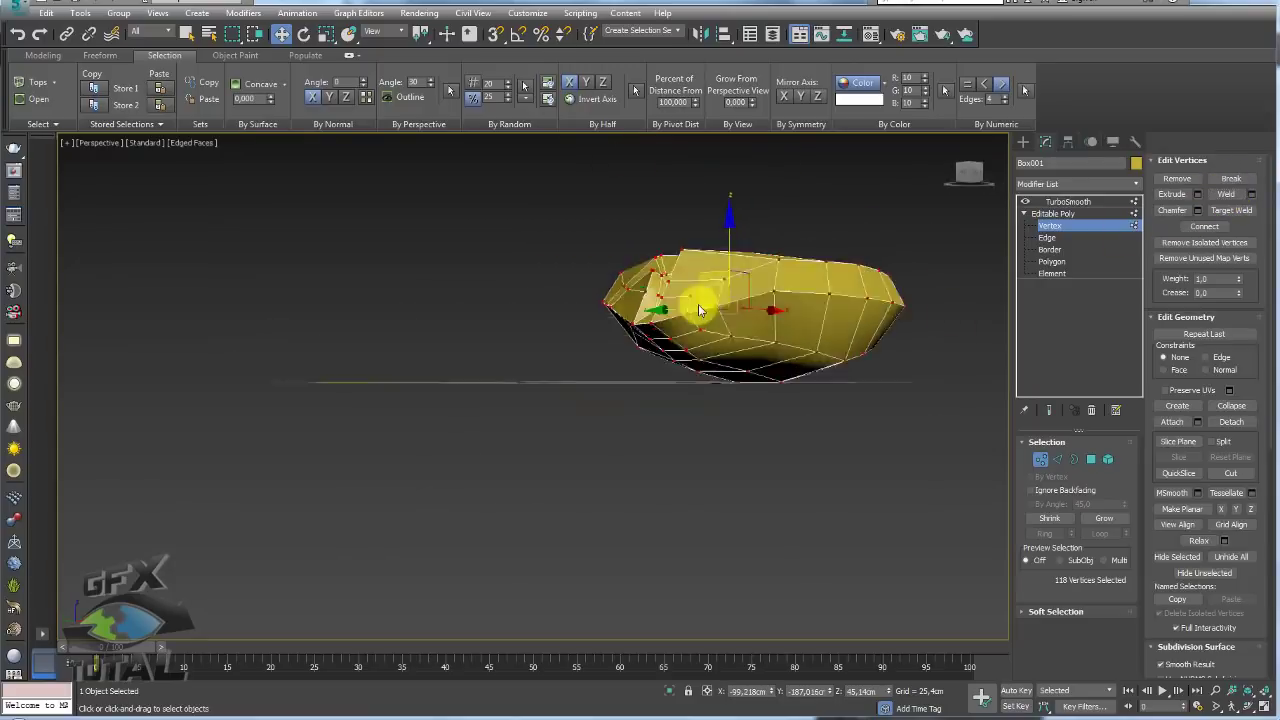
middle_click_drag(698, 304, 814, 260, "alt")
scroll(740, 271, "up", 3)
scroll(775, 292, "up", 2)
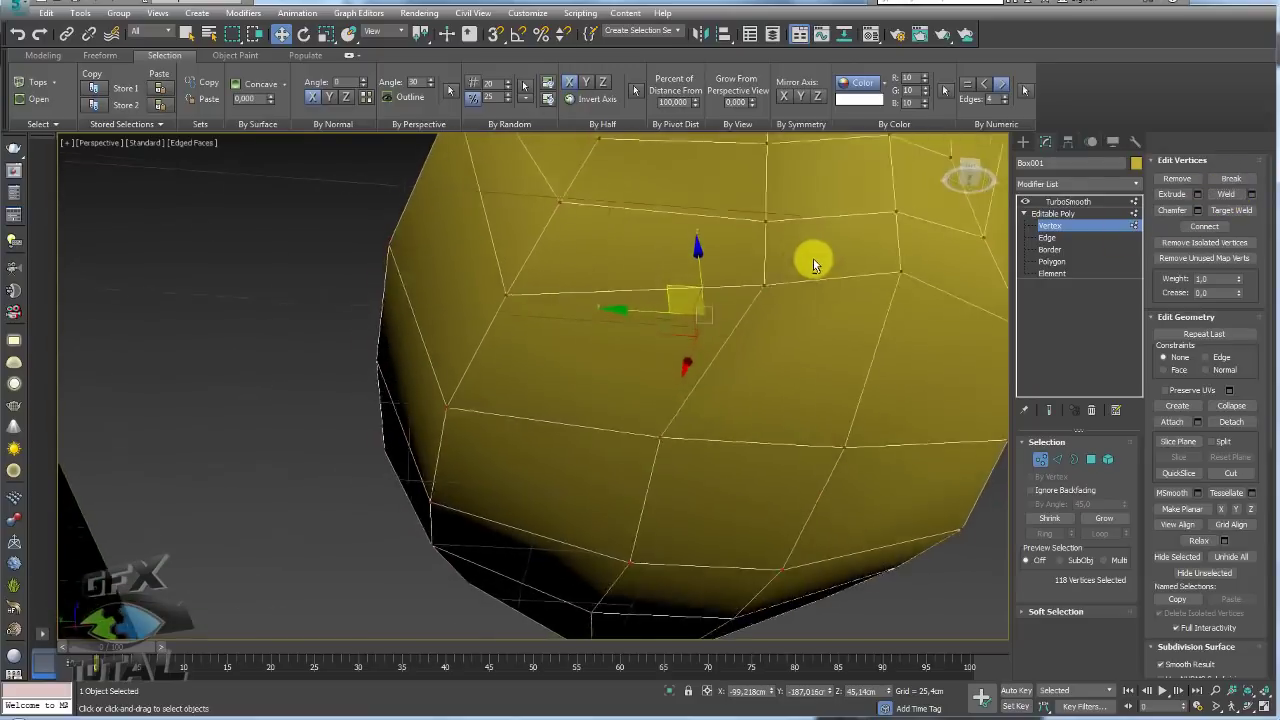
left_click(866, 251)
middle_click_drag(866, 314, 858, 260, "alt")
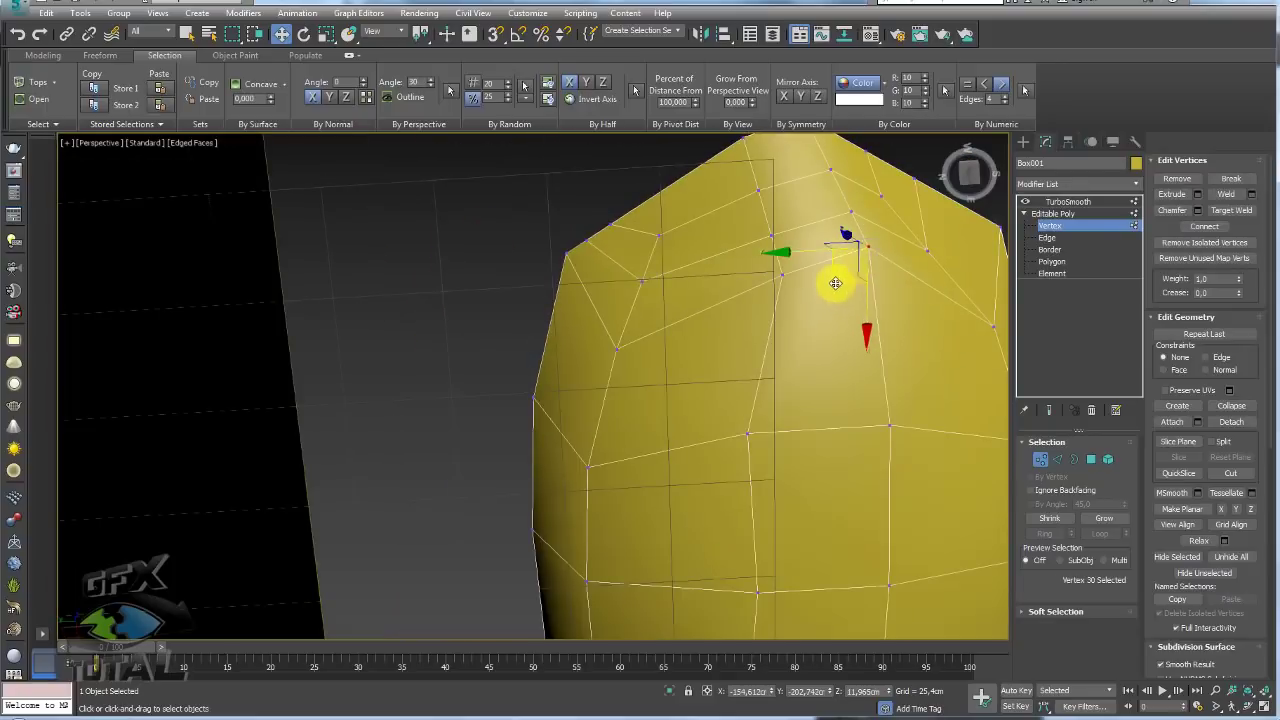
left_click_drag(846, 306, 790, 272)
left_click(783, 276, "ctrl")
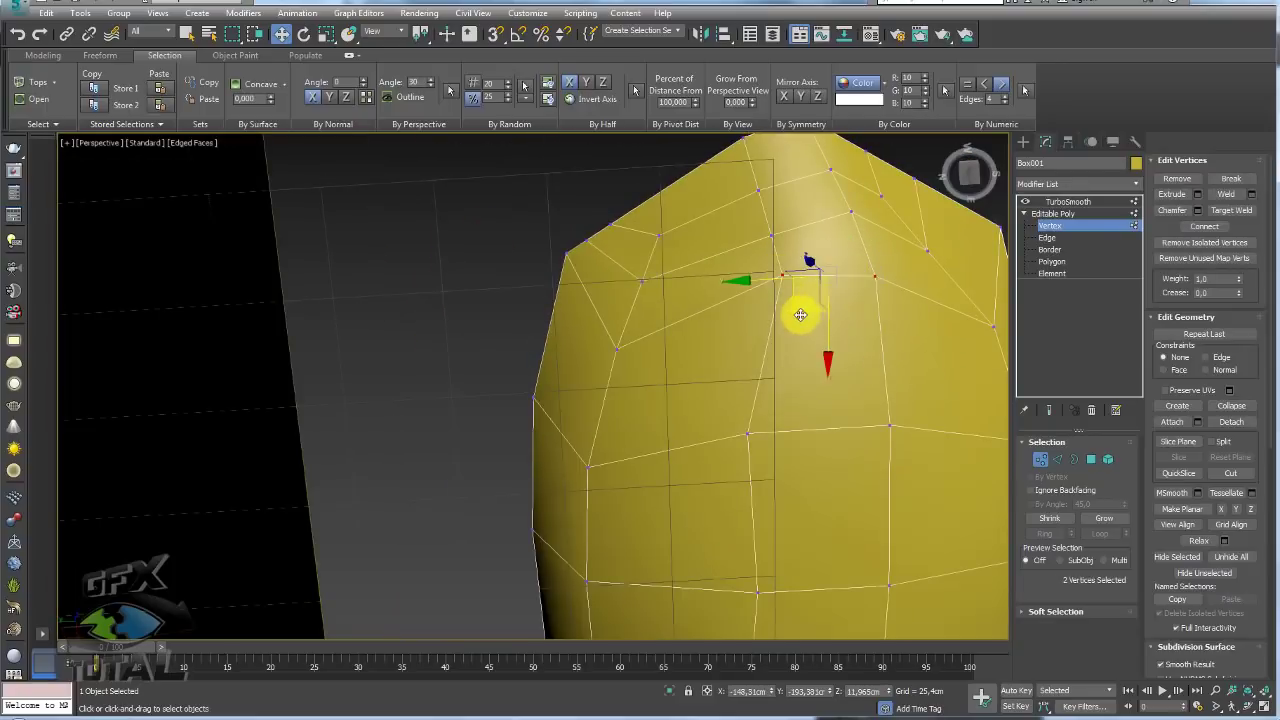
mouse_move(794, 354)
middle_mouse_down("alt")
mouse_move(857, 346)
mouse_move(881, 240)
mouse_move(851, 271)
mouse_move(863, 371)
mouse_move(843, 363)
mouse_move(976, 290)
middle_mouse_up("alt")
left_click(886, 233)
Preview the smoothed bean with Show End Result, then return to Edge level
left_click(1077, 214)
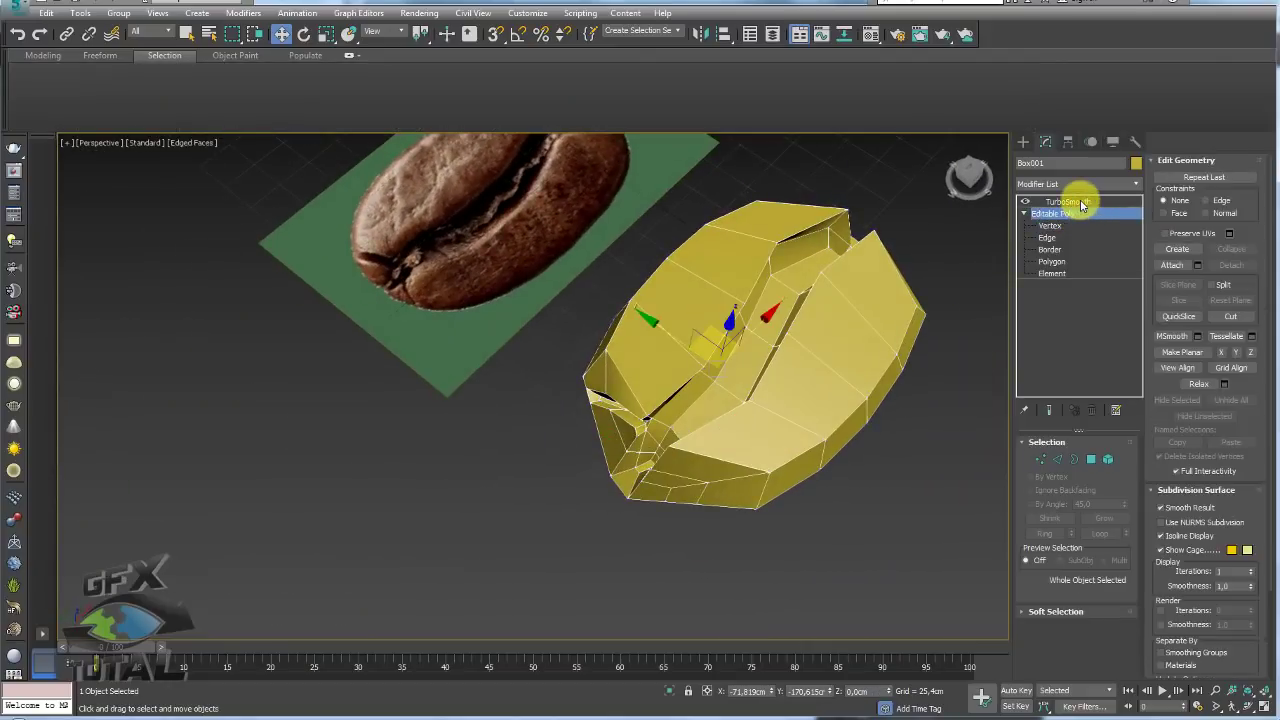
left_click(1080, 201)
mouse_move(857, 329)
middle_mouse_down("alt")
mouse_move(794, 363)
mouse_move(674, 340)
mouse_move(651, 277)
mouse_move(669, 331)
middle_mouse_up("alt")
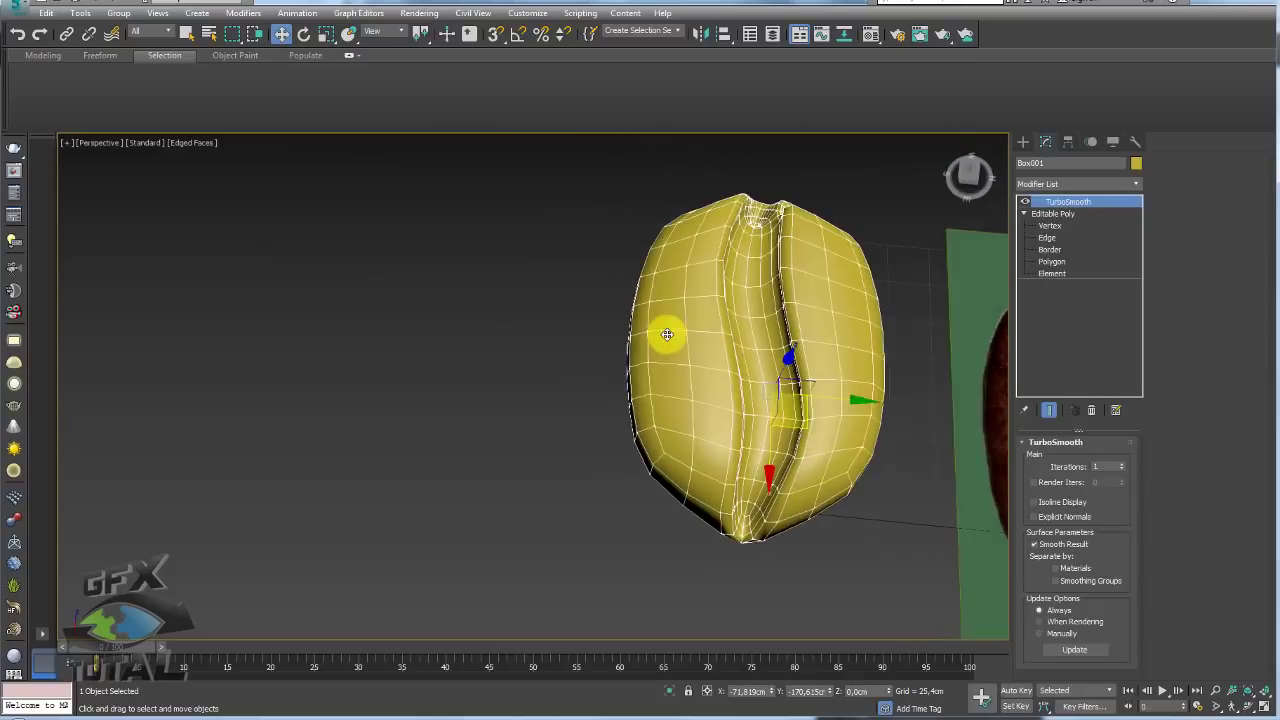
left_click(1051, 239)
middle_click_drag(851, 329, 994, 431, "alt")
mouse_move(761, 370)
middle_mouse_down("alt")
mouse_move(761, 331)
mouse_move(791, 343)
middle_mouse_up("alt")
Select the groove edge loop and set its Crease to 0.16 with Show End Result on
double_click(761, 316)
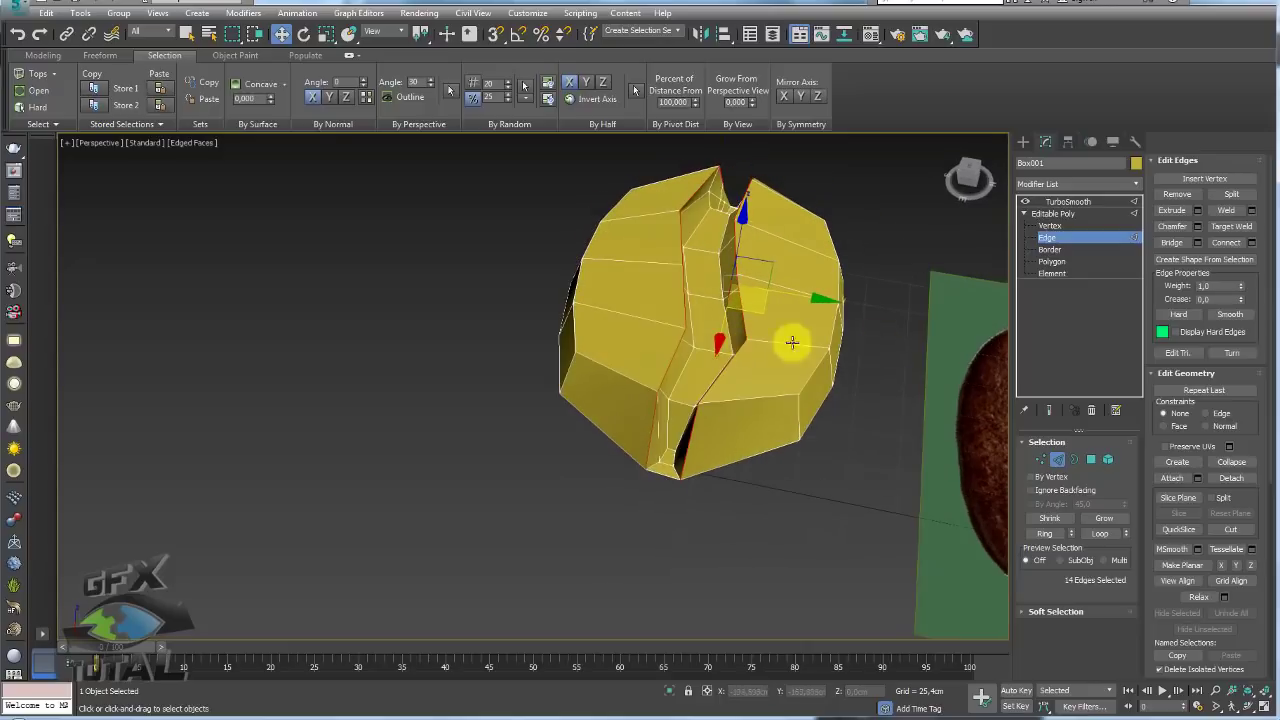
left_click(1240, 313)
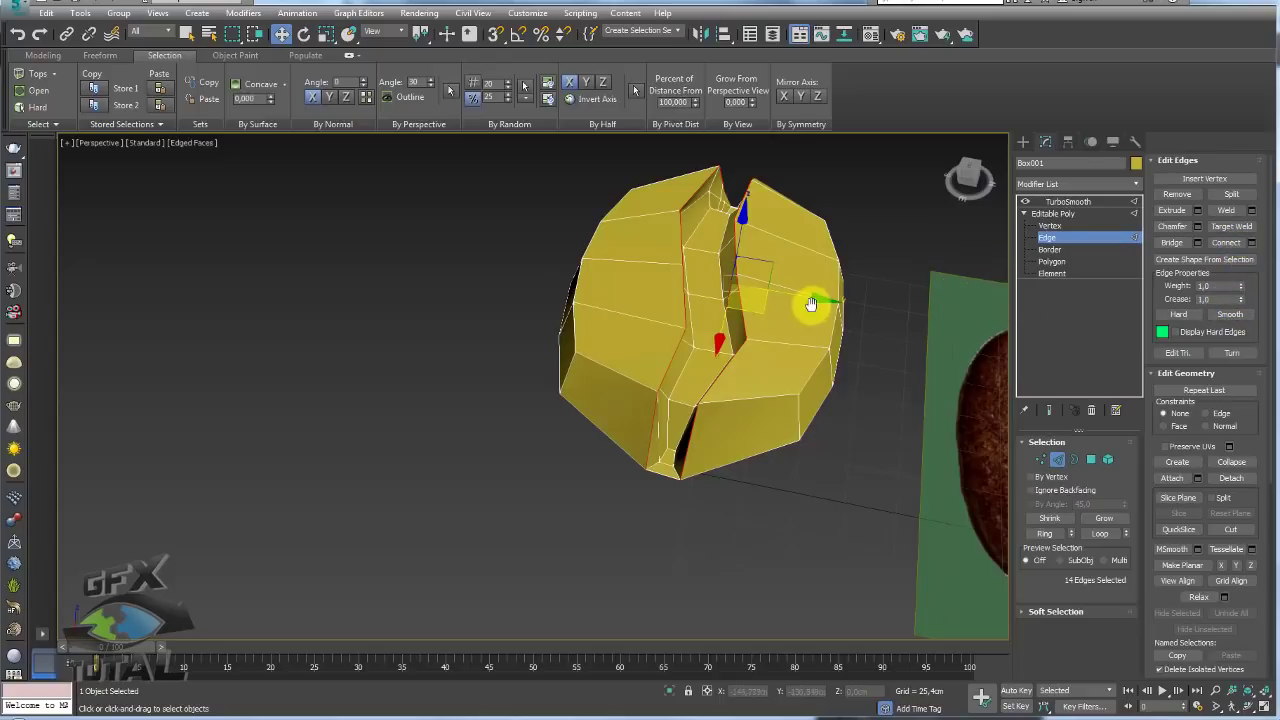
middle_click_drag(814, 303, 1031, 258, "alt")
left_click(1077, 212)
left_click(1077, 204)
key("F4")
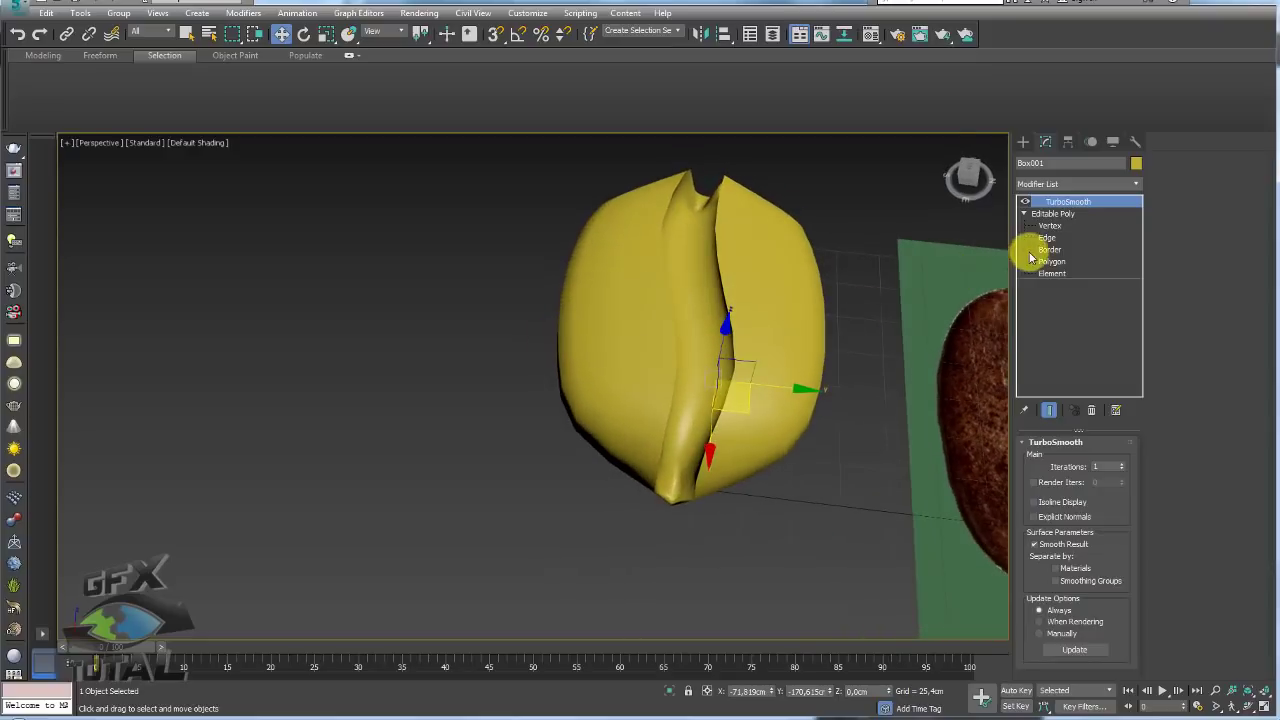
left_click(1048, 239)
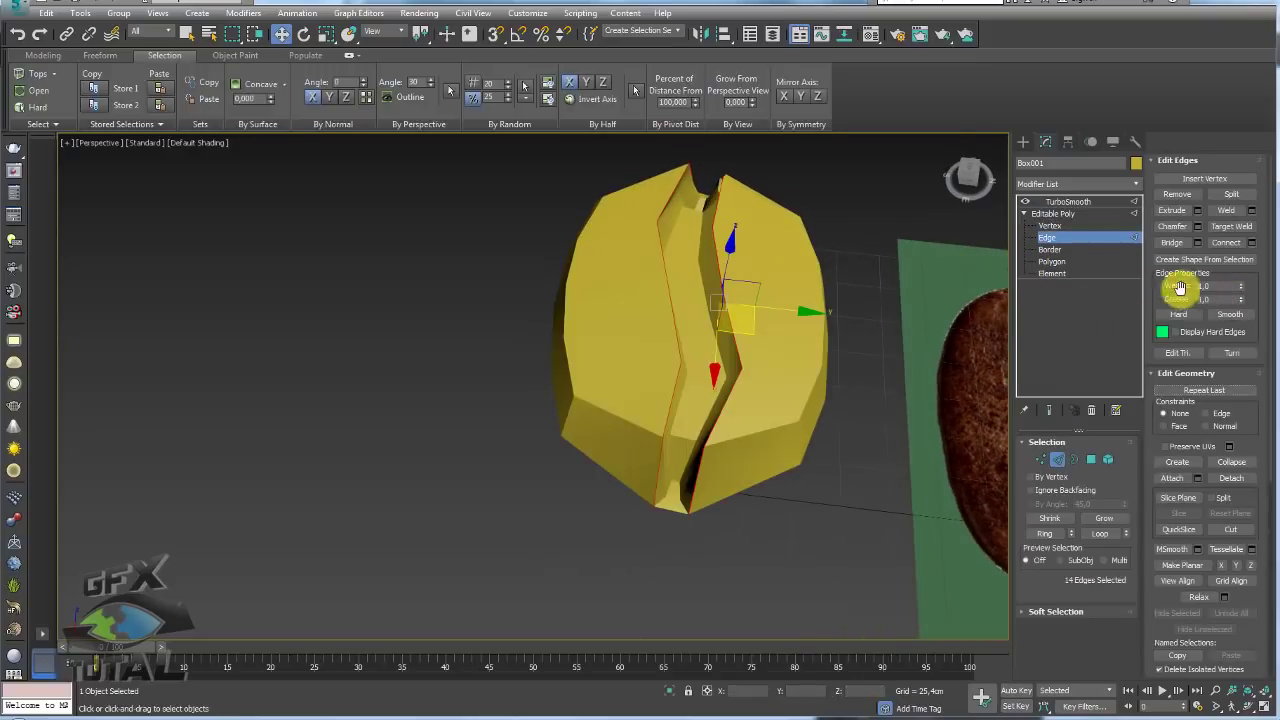
left_click(1050, 412)
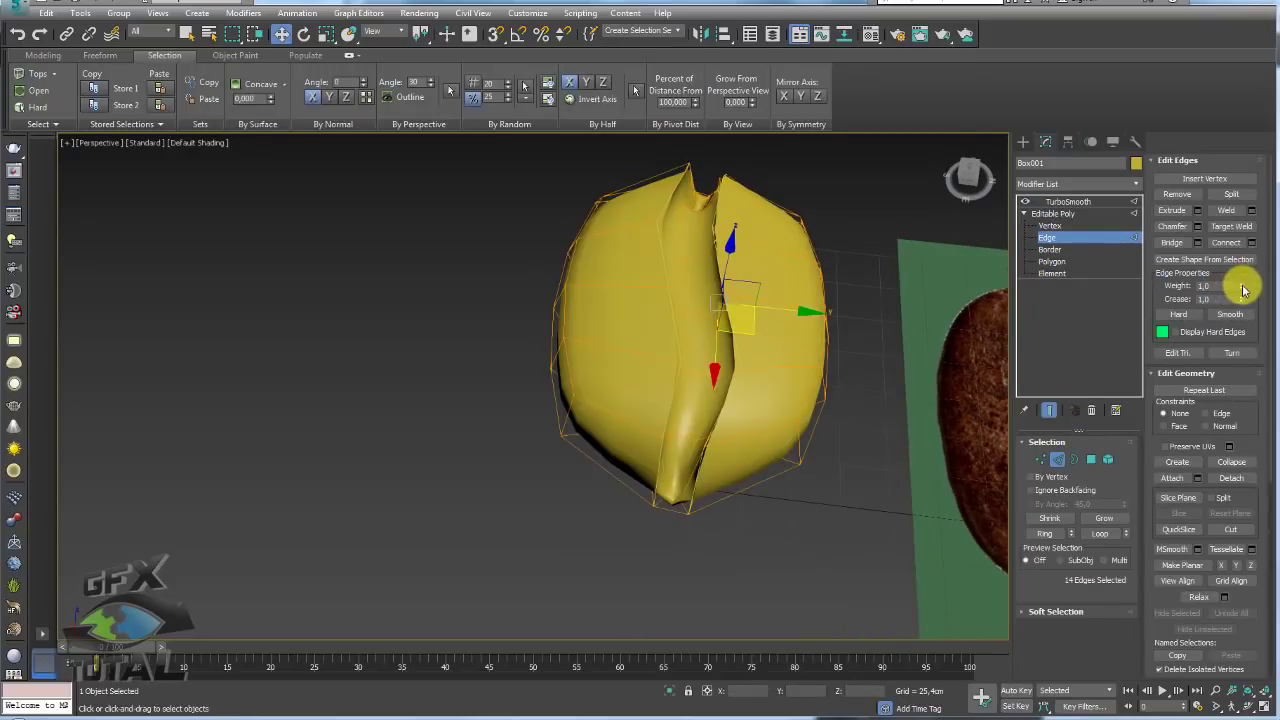
left_click_drag(1241, 299, 1241, 345)
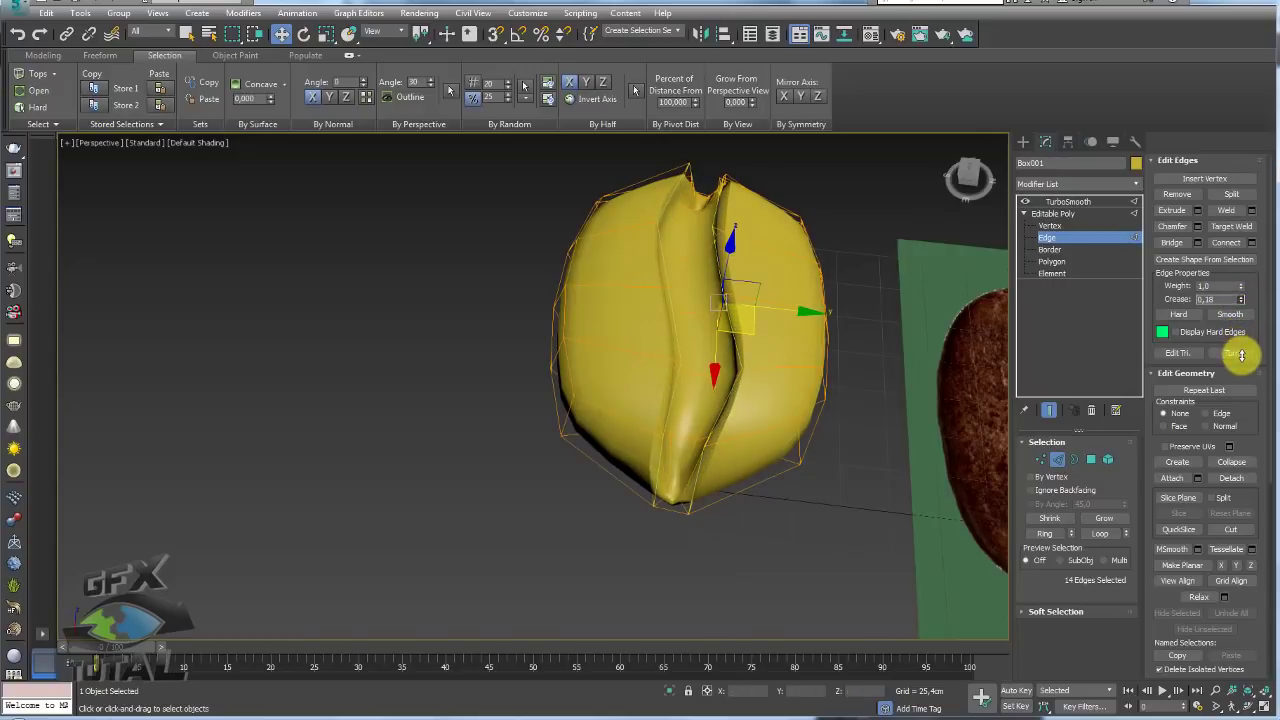
middle_click_drag(766, 349, 836, 339, "alt")
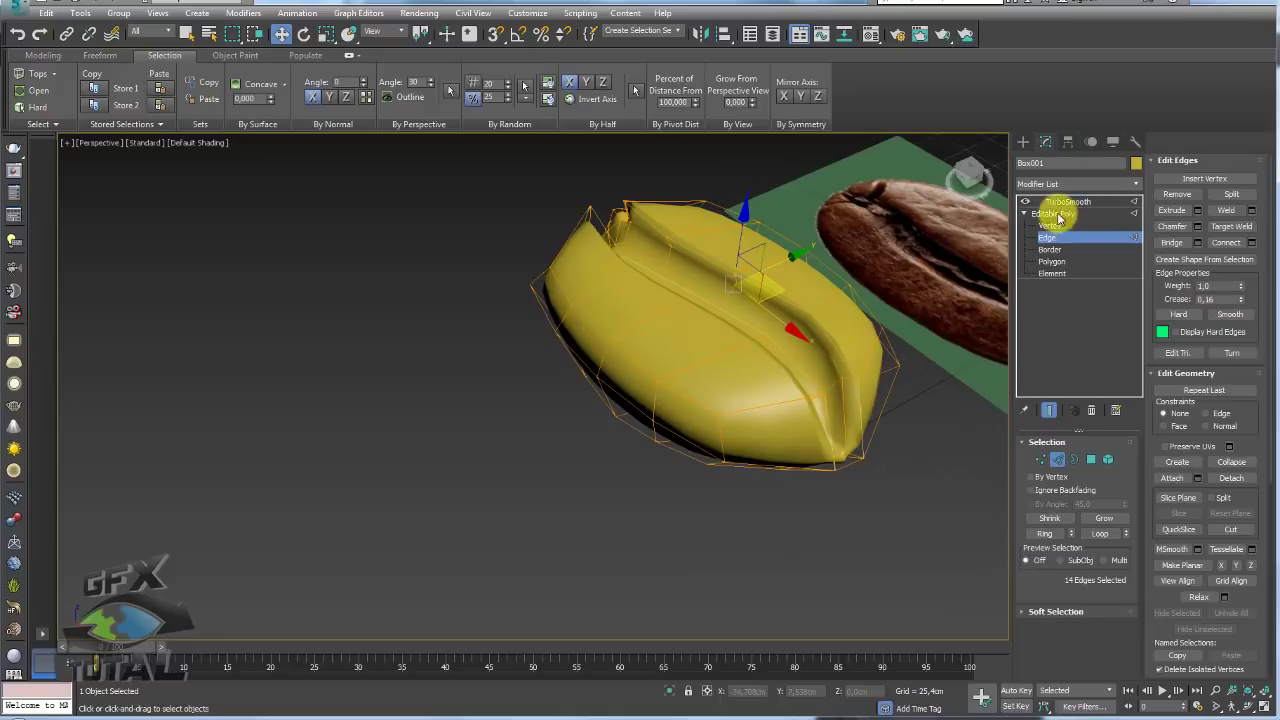
Turn off the smoothed preview and show wireframe edges on the bean
left_click(1049, 410)
mouse_move(986, 400)
middle_mouse_down("alt")
mouse_move(829, 423)
mouse_move(834, 371)
middle_mouse_up("alt")
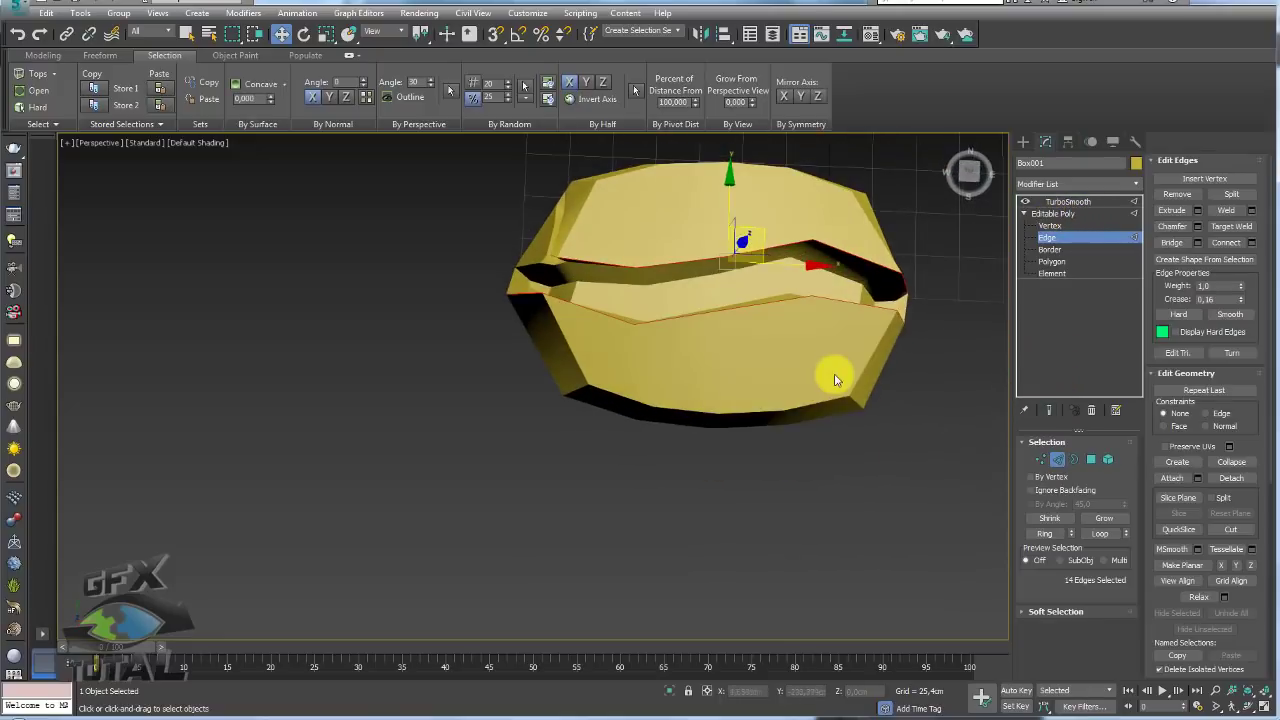
key("F4")
mouse_move(761, 346)
middle_mouse_down("alt")
mouse_move(737, 380)
mouse_move(738, 353)
middle_mouse_up("alt")
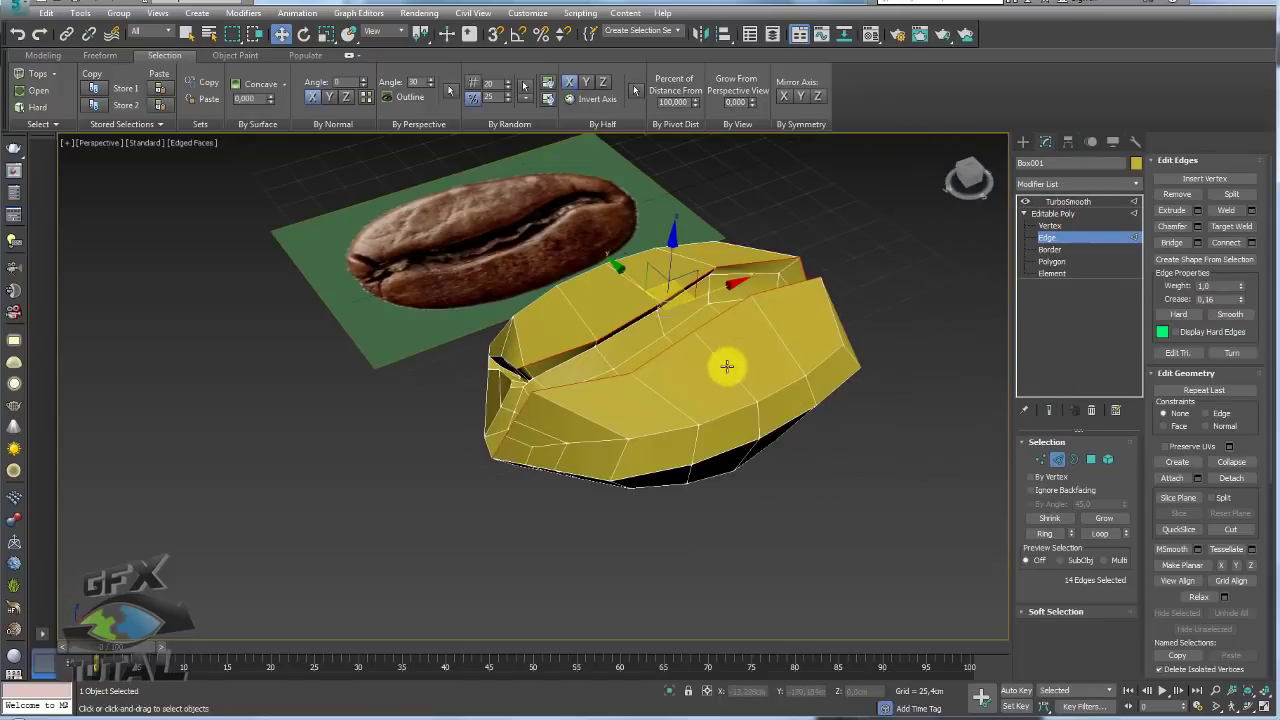
Ring-select a top edge and connect it with one new edge loop, slide -72
left_click(727, 366)
left_click(1047, 532)
mouse_move(829, 437)
middle_mouse_down("alt")
mouse_move(888, 309)
mouse_move(880, 392)
mouse_move(990, 379)
middle_mouse_up("alt")
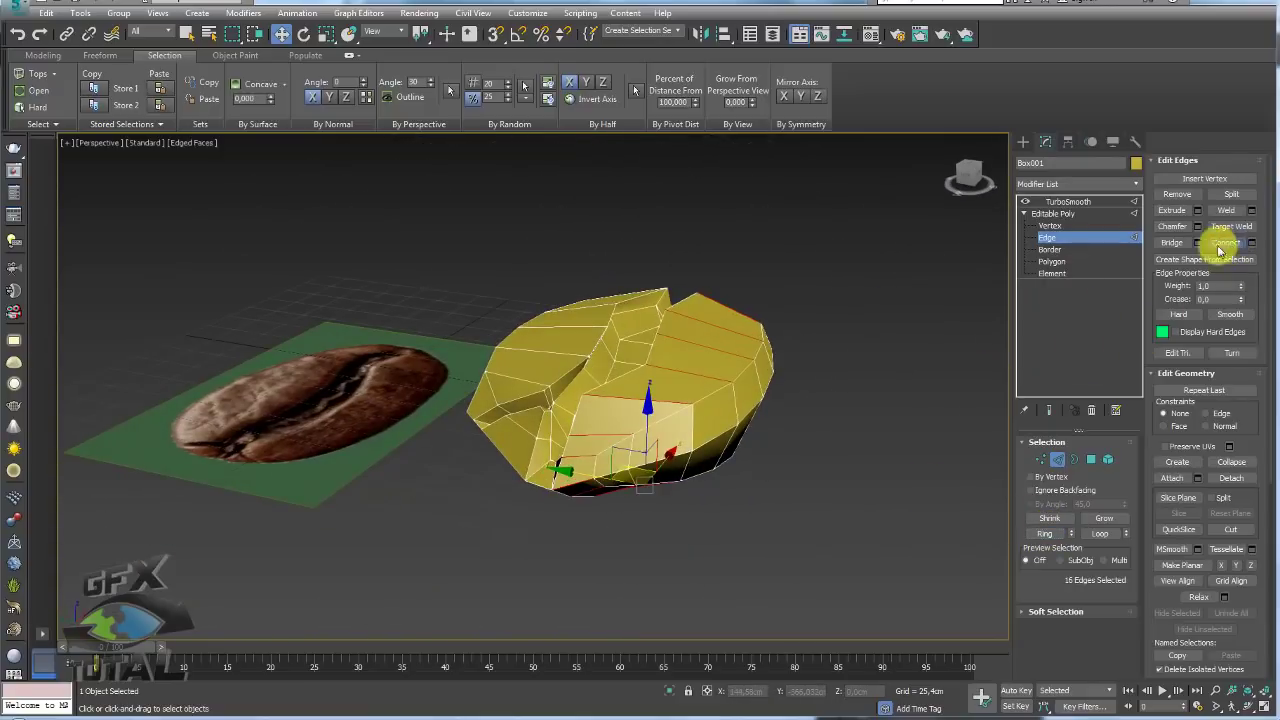
middle_click_drag(640, 390, 700, 360, "alt")
left_click(1251, 242)
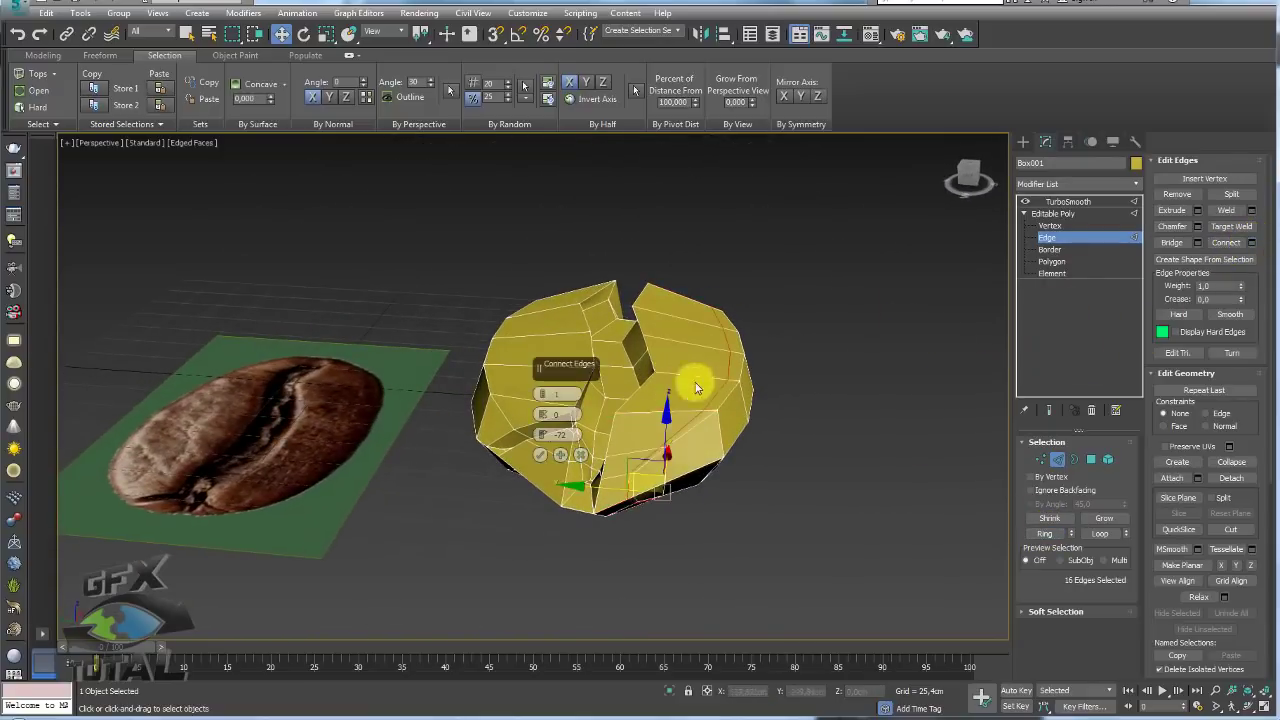
left_click_drag(558, 414, 555, 415)
left_click(541, 456)
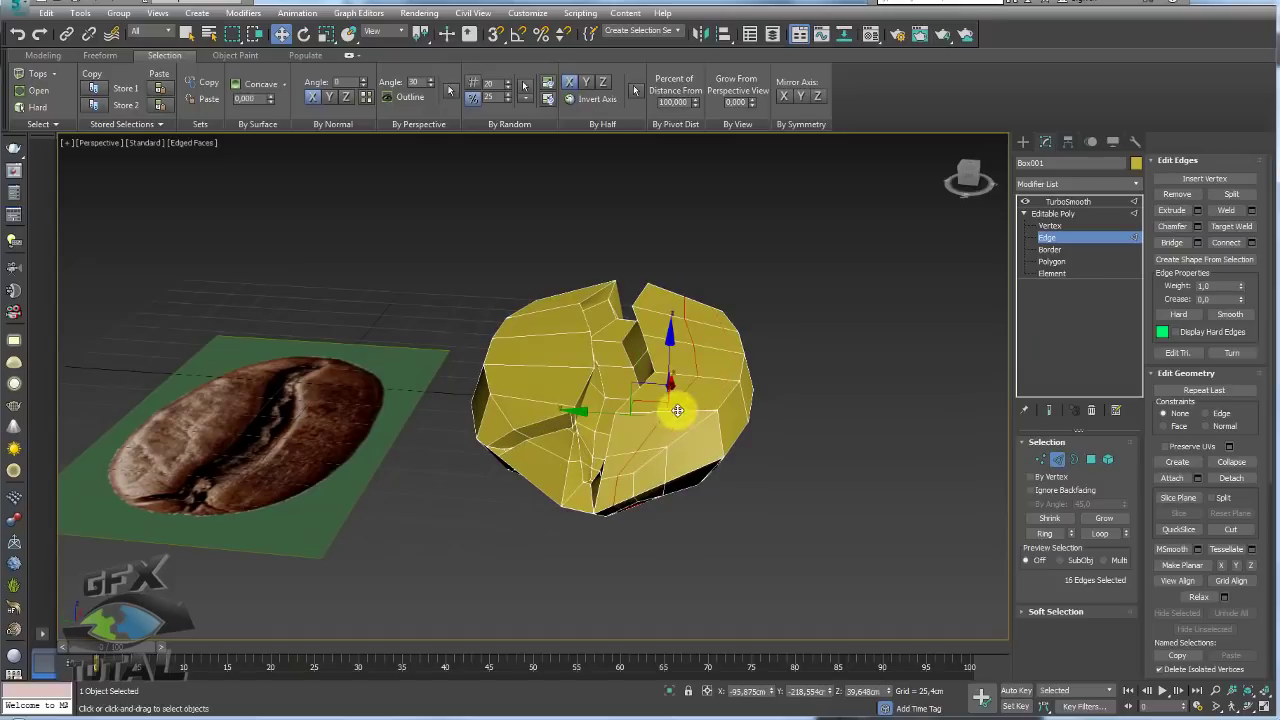
Select a few edges near the top and extend them into full edge loops
middle_click_drag(677, 409, 819, 503, "alt")
left_click(487, 379)
mouse_move(487, 379)
middle_mouse_down("alt")
mouse_move(643, 357)
mouse_move(680, 300)
middle_mouse_up("alt")
mouse_move(578, 319)
middle_mouse_down("alt")
mouse_move(569, 417)
mouse_move(560, 409)
middle_mouse_up("alt")
left_click(1045, 533)
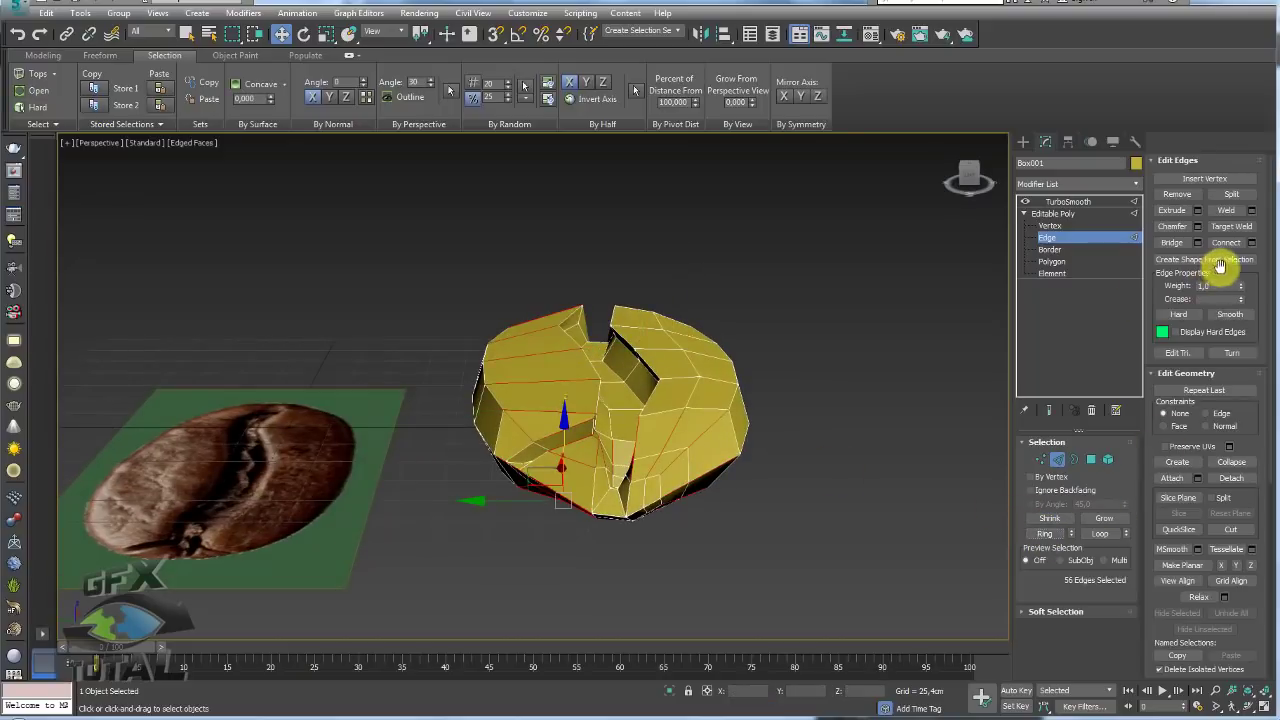
mouse_move(760, 430)
middle_mouse_down("alt")
mouse_move(709, 457)
mouse_move(603, 457)
middle_mouse_up("alt")
scroll(620, 440, "up", 5)
scroll(650, 424, "down", 4)
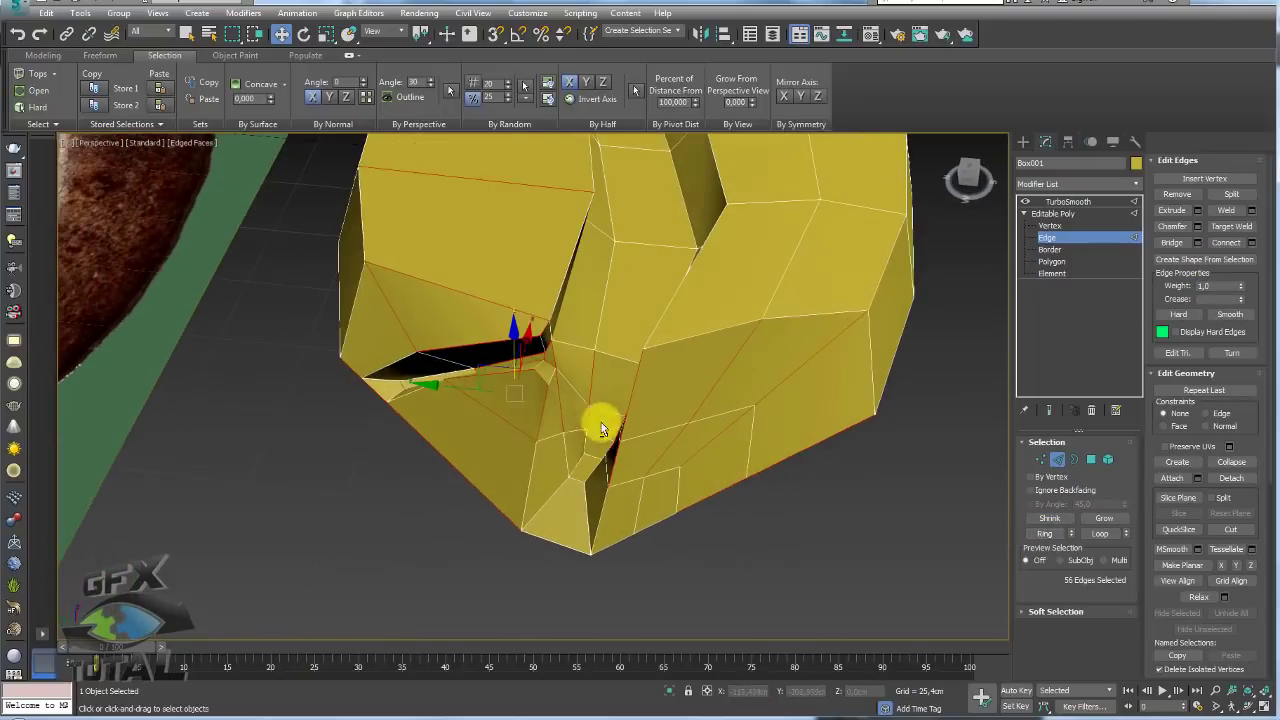
mouse_move(703, 343)
middle_mouse_down("alt")
mouse_move(815, 446)
mouse_move(827, 431)
middle_mouse_up("alt")
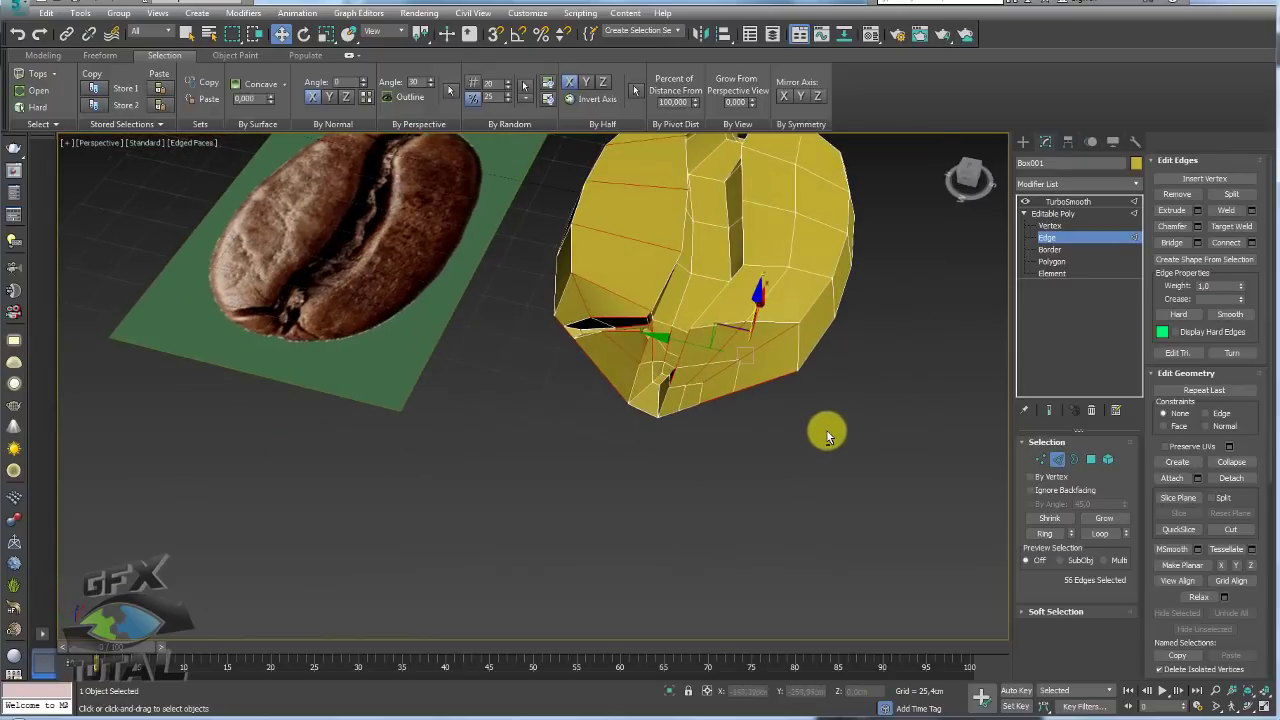
Select the five edges along the bean's top and move them slightly down in Z
double_click(601, 328)
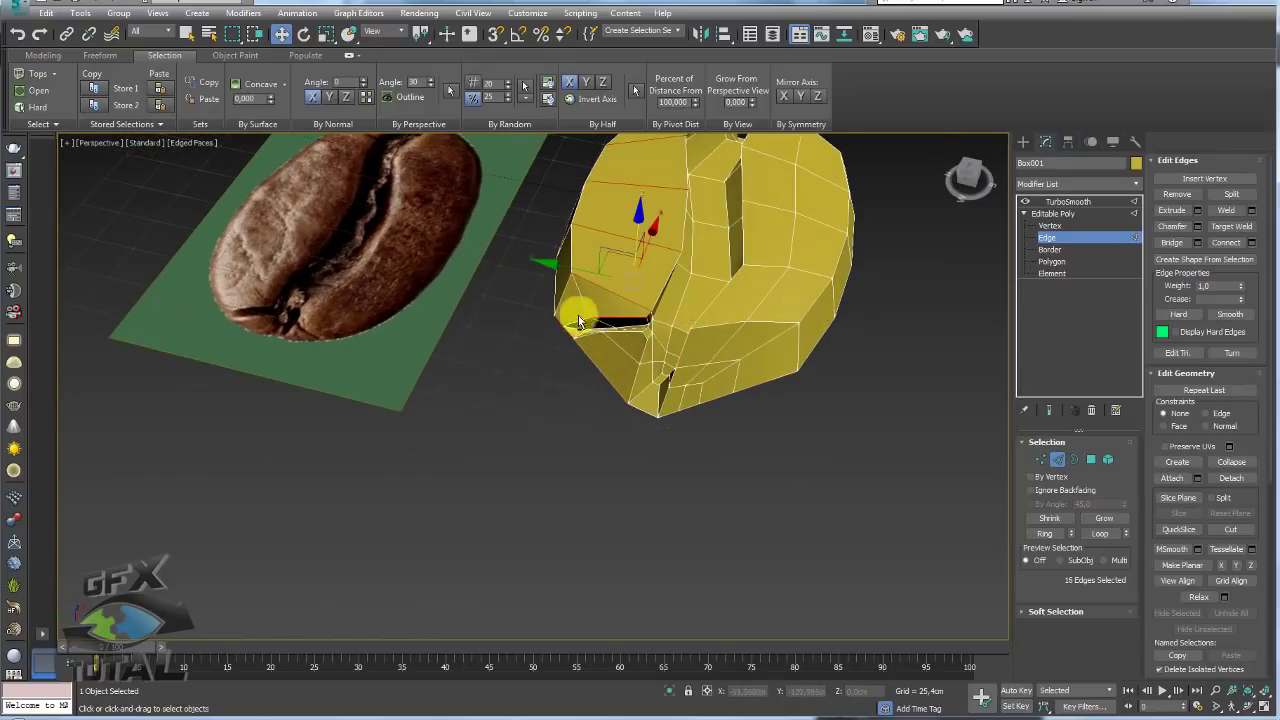
mouse_move(578, 322)
middle_mouse_down("alt")
mouse_move(666, 323)
mouse_move(771, 291)
mouse_move(837, 323)
middle_mouse_up("alt")
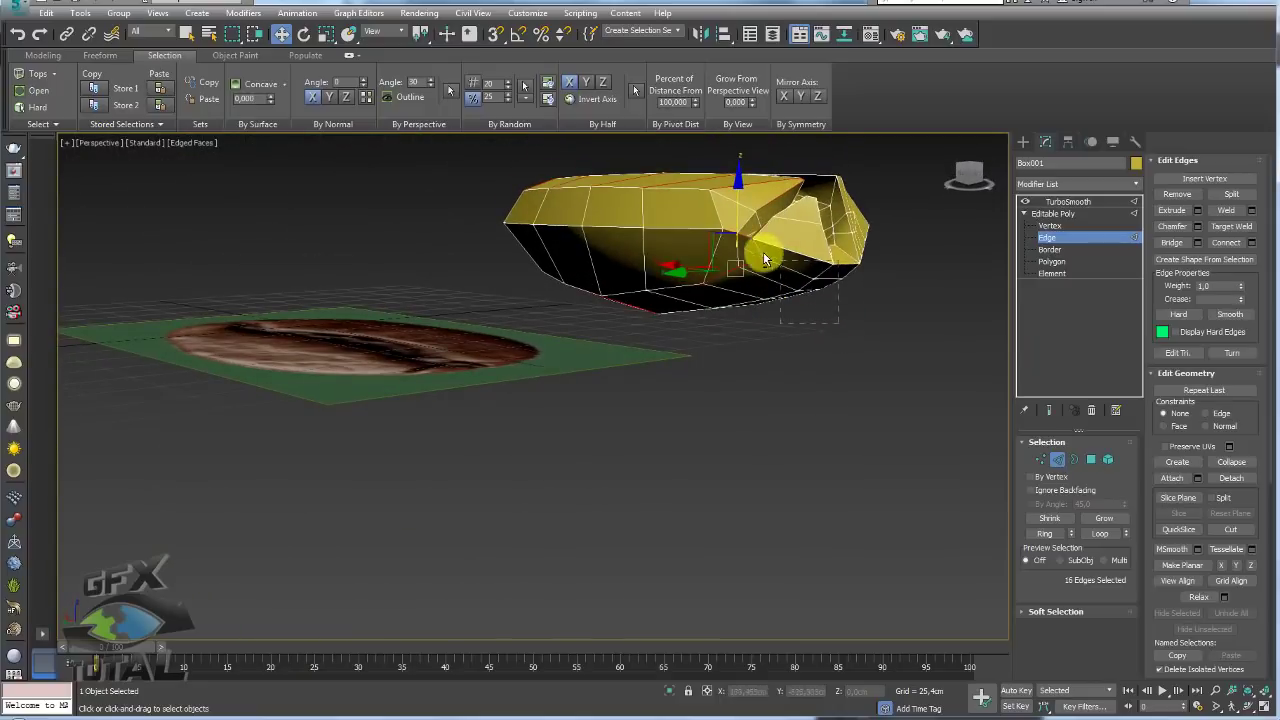
mouse_move(733, 228)
middle_mouse_down("alt")
mouse_move(790, 311)
mouse_move(749, 229)
mouse_move(757, 369)
middle_mouse_up("alt")
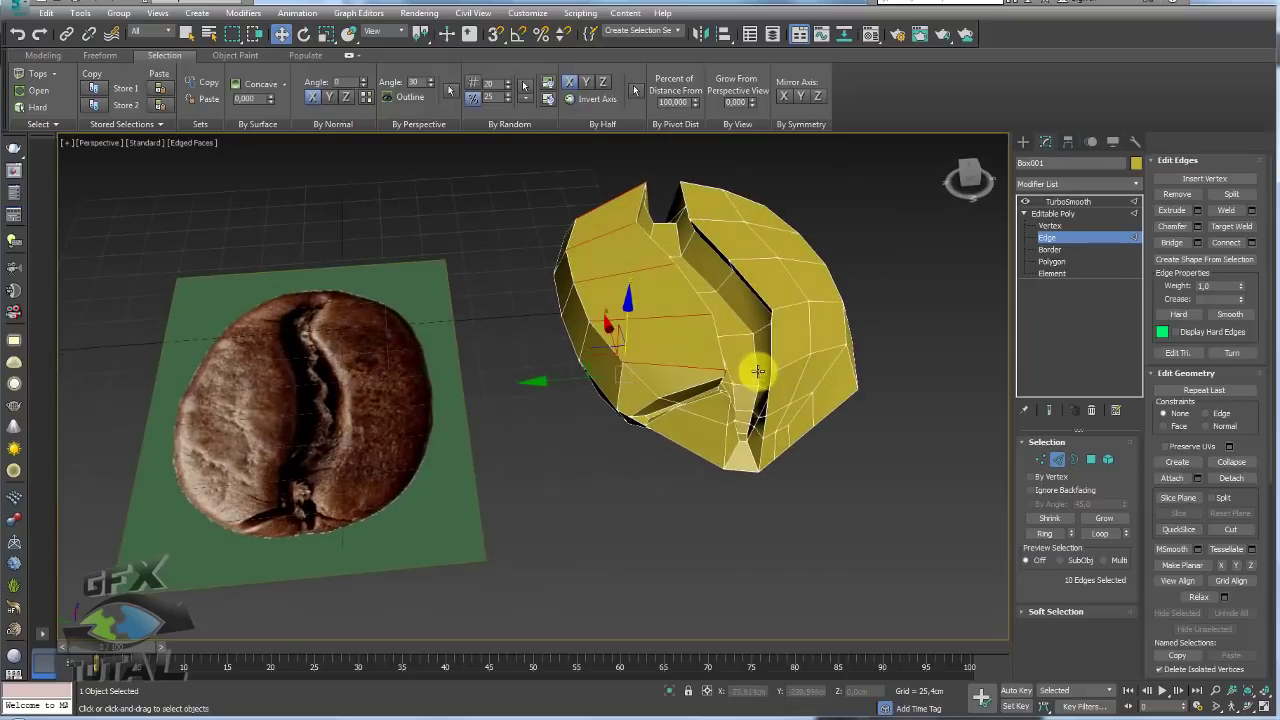
middle_click_drag(986, 280, 838, 287, "alt")
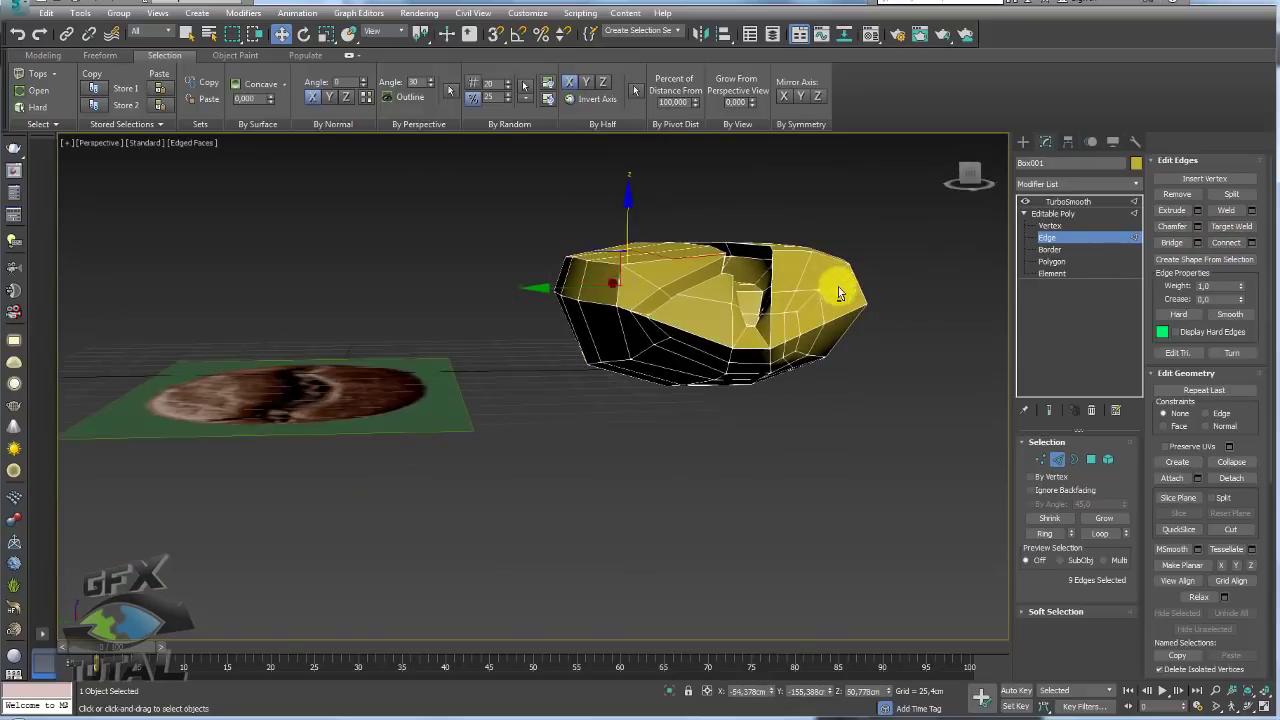
left_click_drag(480, 313, 605, 198)
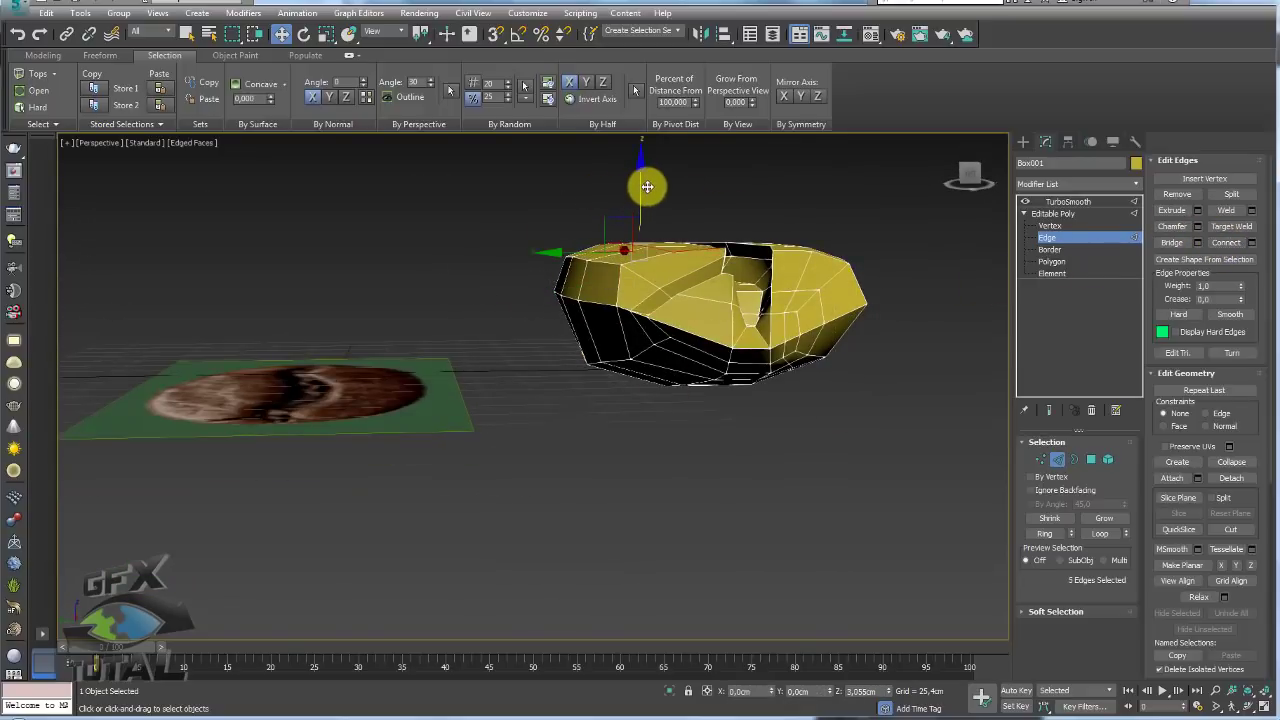
left_click_drag(753, 222, 757, 293)
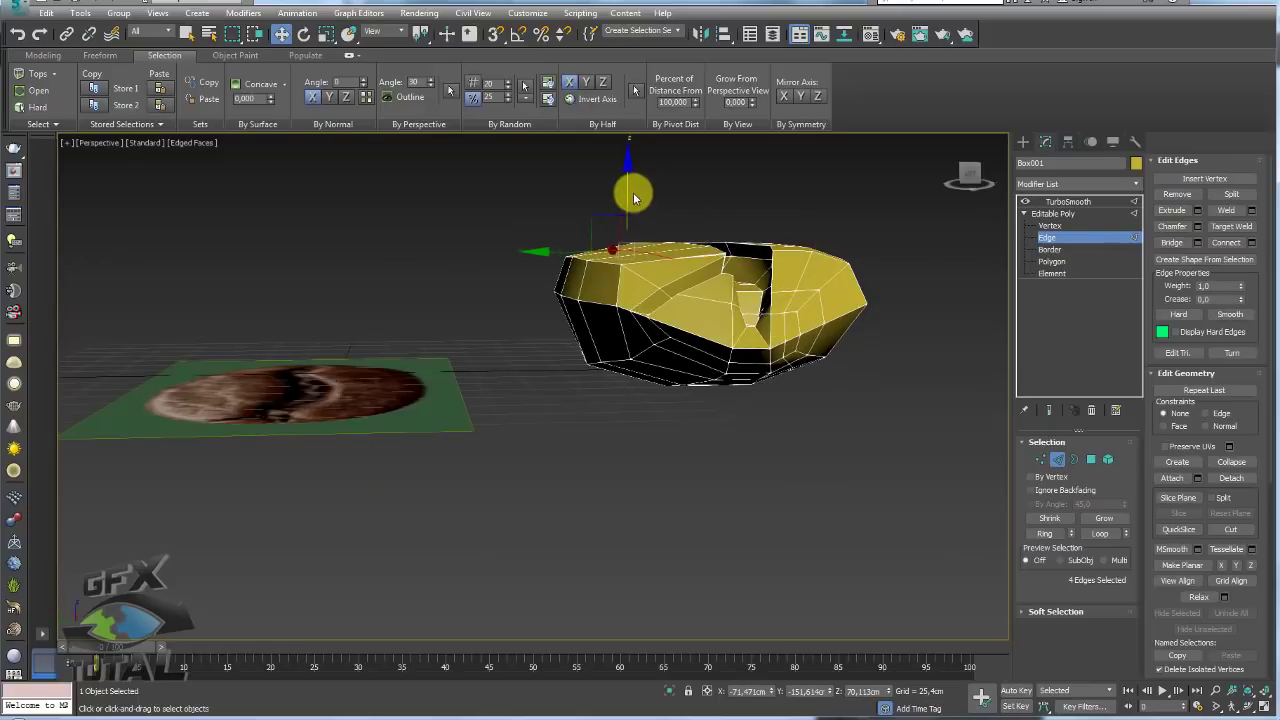
Remove the stray edge beside the groove end
scroll(691, 257, "up", 5)
scroll(731, 380, "up", 4)
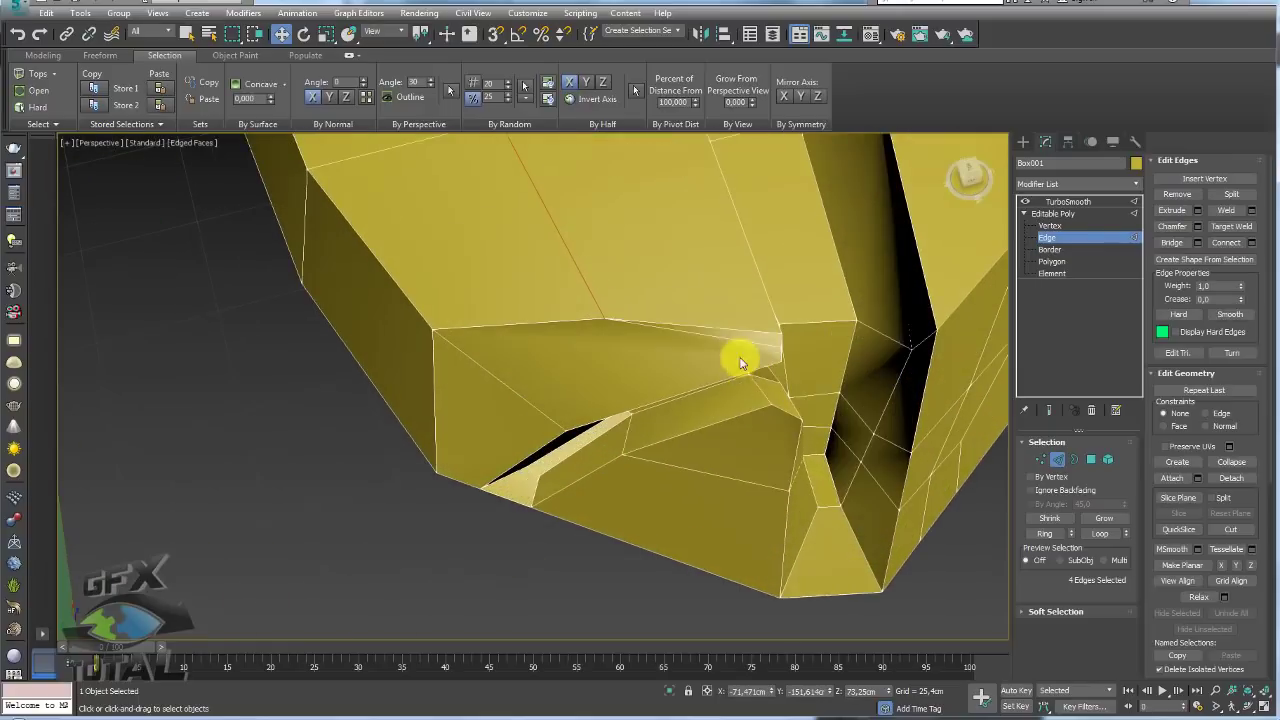
mouse_move(746, 340)
middle_mouse_down("alt")
mouse_move(744, 355)
mouse_move(822, 327)
middle_mouse_up("alt")
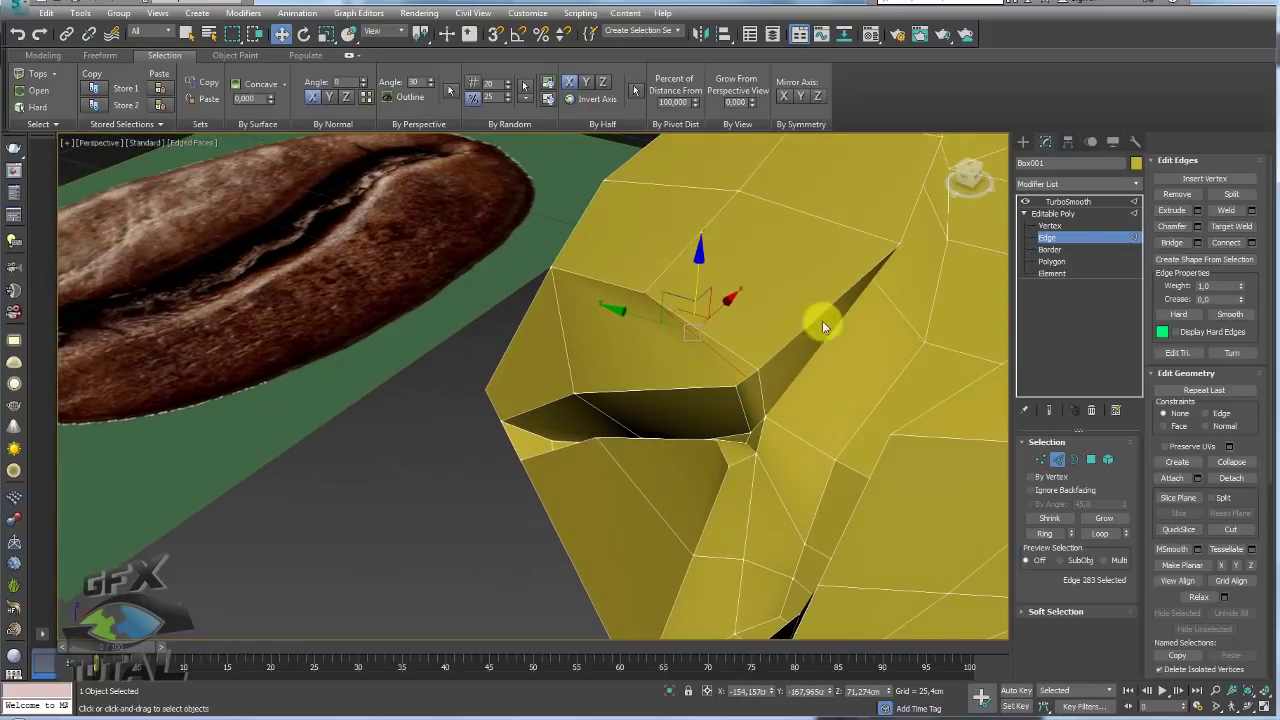
left_click(1190, 193)
At Vertex level, start a Cut from a vertex across the bean's upper face
mouse_move(614, 334)
middle_mouse_down("alt")
mouse_move(660, 352)
mouse_move(660, 377)
mouse_move(757, 357)
mouse_move(1007, 440)
middle_mouse_up("alt")
left_click(1042, 461)
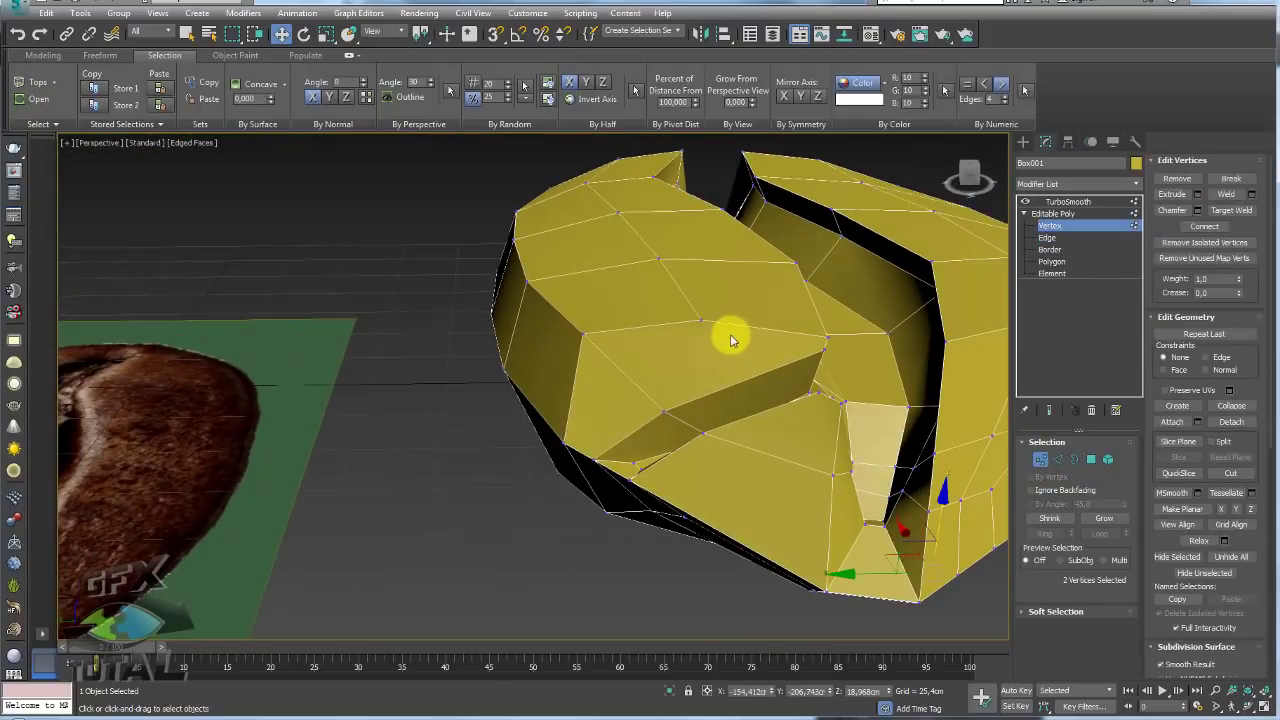
key("alt+c")
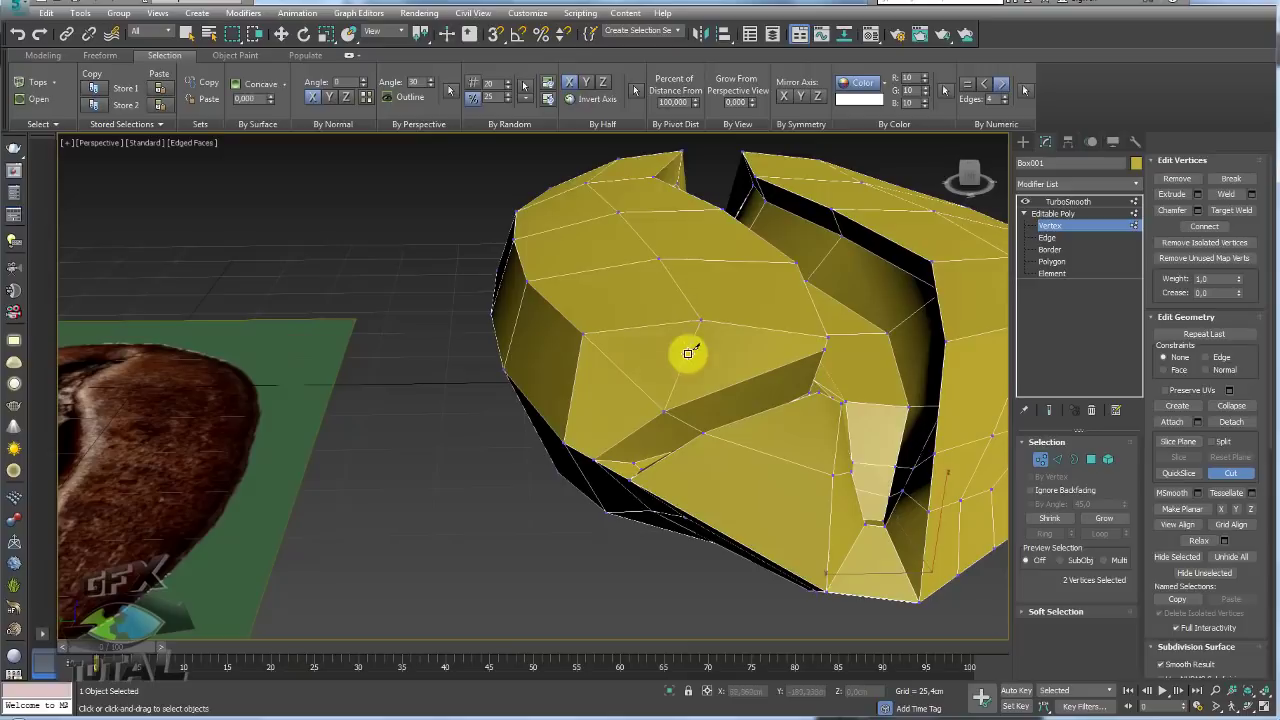
left_click(710, 358)
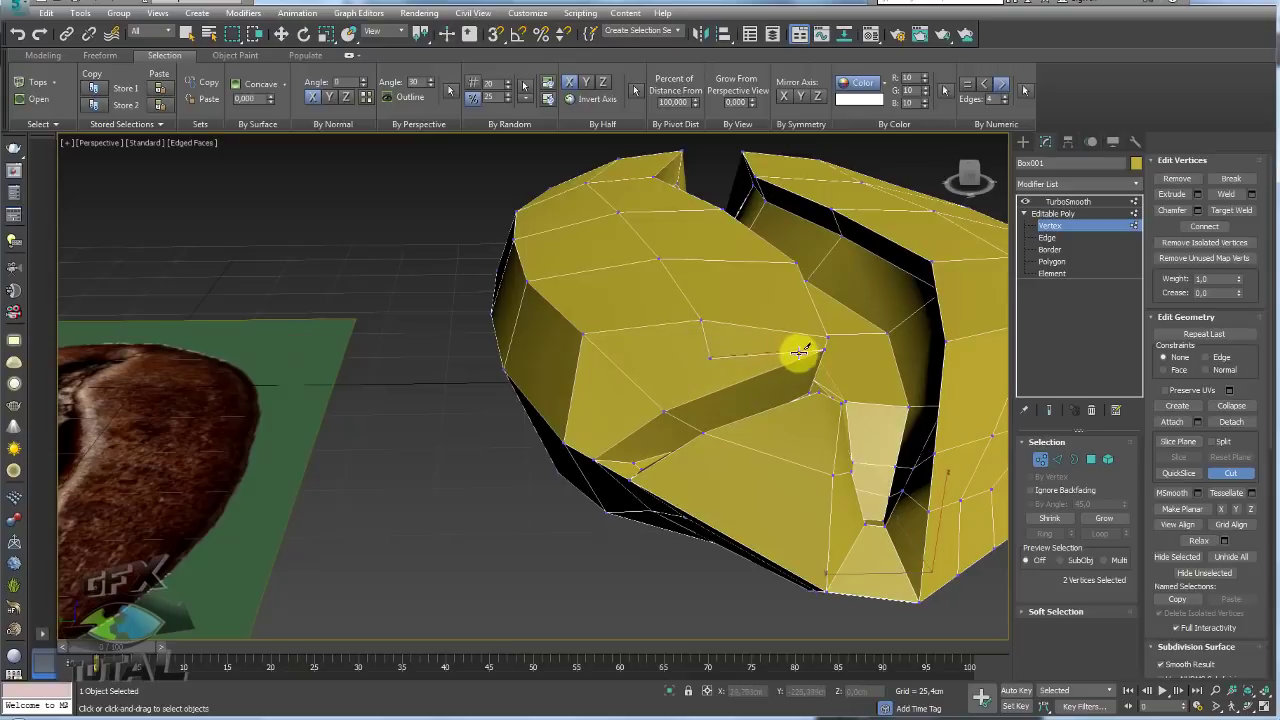
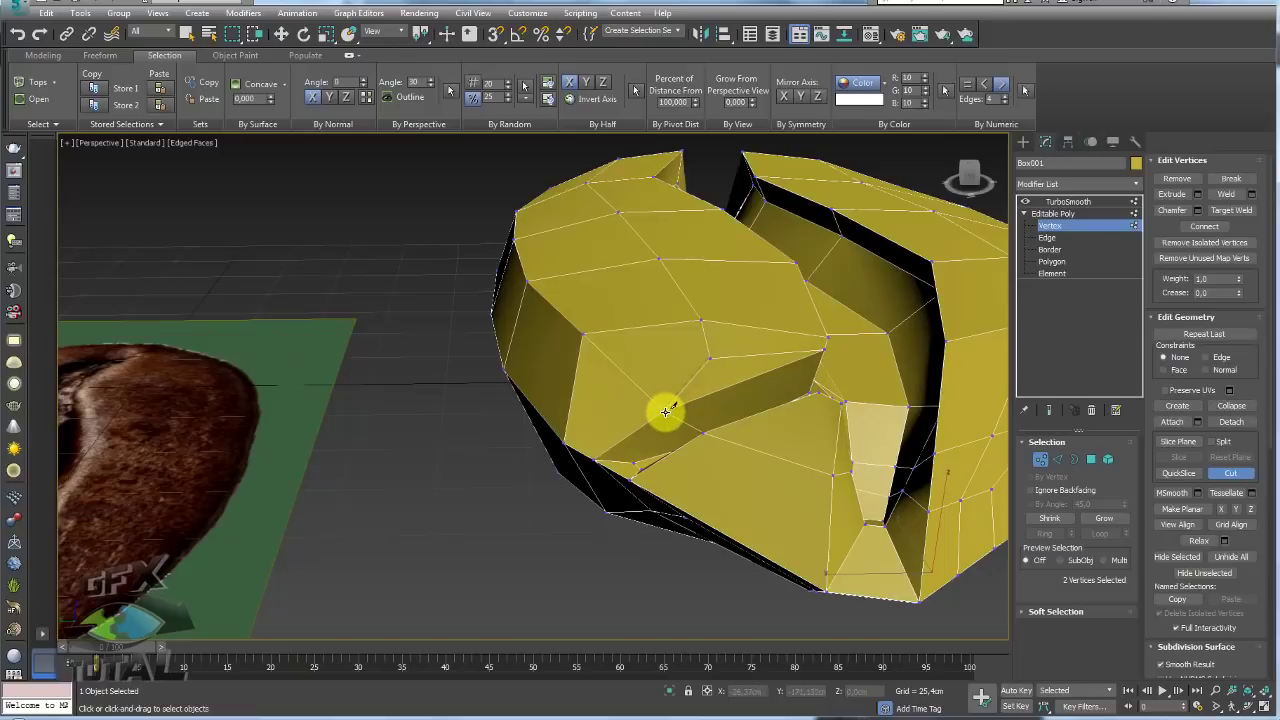
Cut a new edge across the bean's side between two existing edges
mouse_move(665, 411)
middle_mouse_down("alt")
mouse_move(677, 428)
mouse_move(737, 408)
mouse_move(722, 322)
mouse_move(777, 357)
mouse_move(757, 429)
mouse_move(797, 440)
mouse_move(850, 430)
middle_mouse_up("alt")
right_click(737, 408)
left_click(1097, 463)
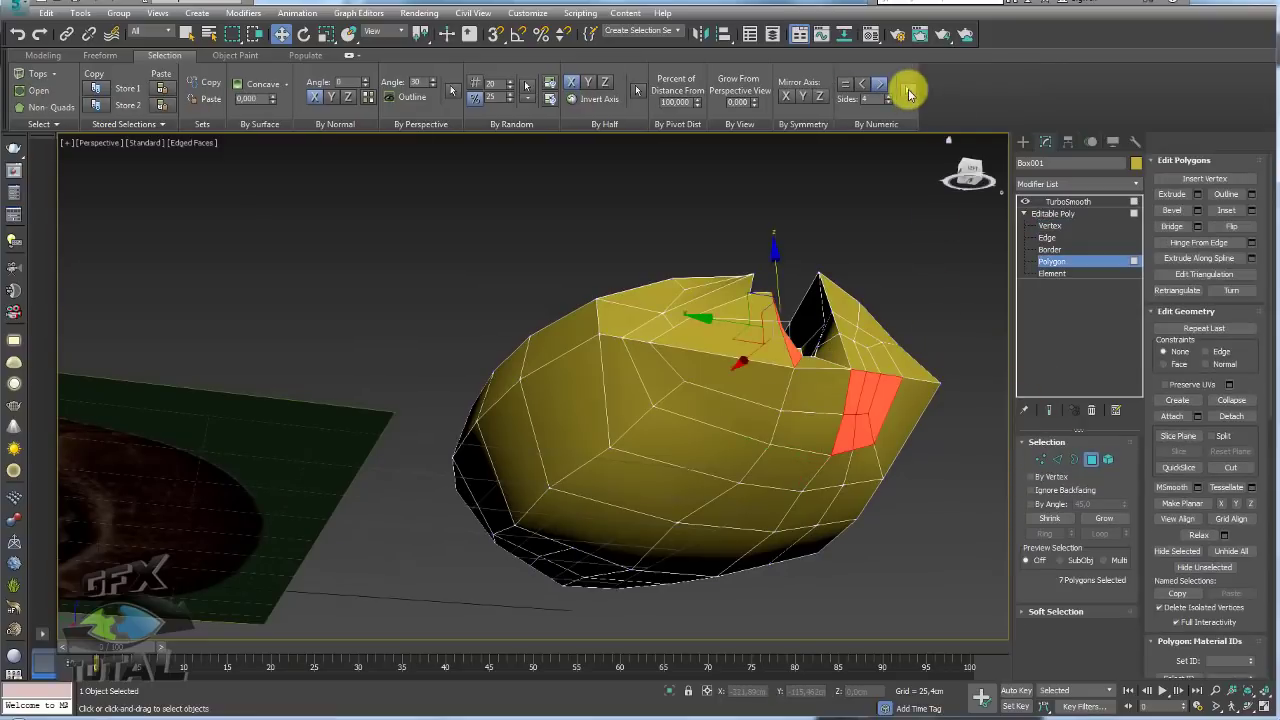
left_click(908, 92)
mouse_move(863, 337)
middle_mouse_down("alt")
mouse_move(697, 423)
mouse_move(737, 357)
middle_mouse_up("alt")
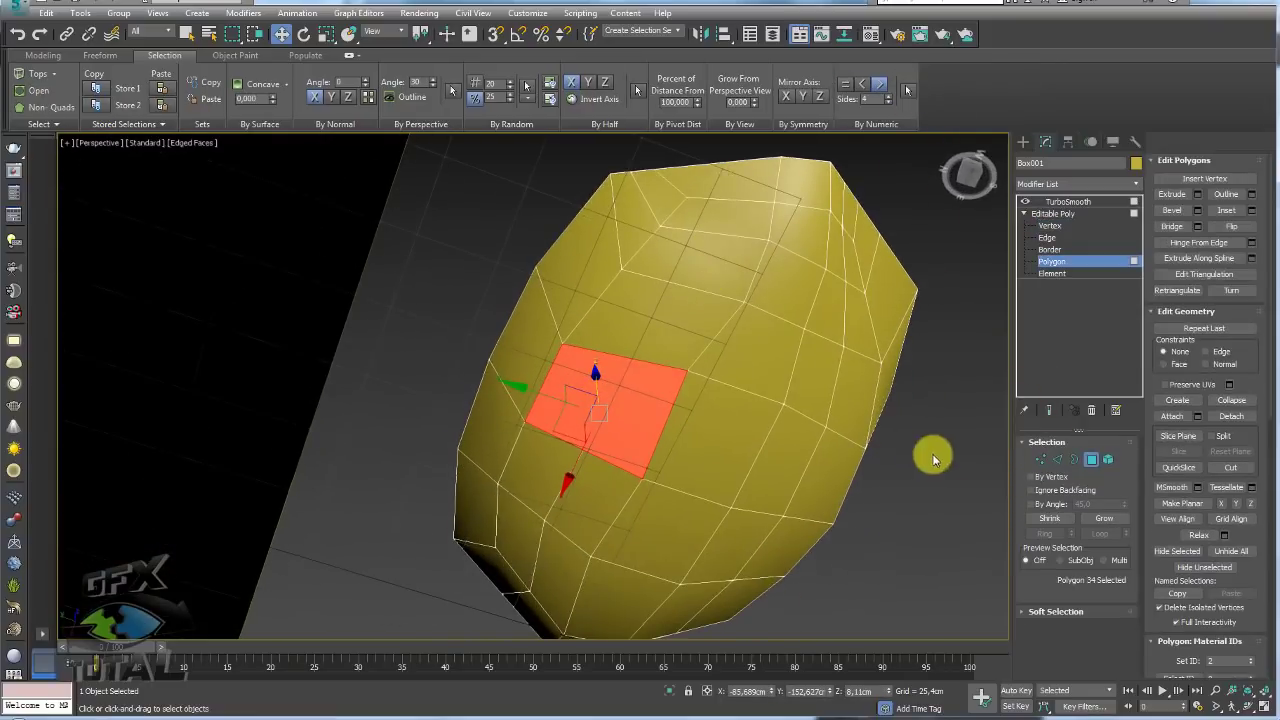
left_click(1040, 459)
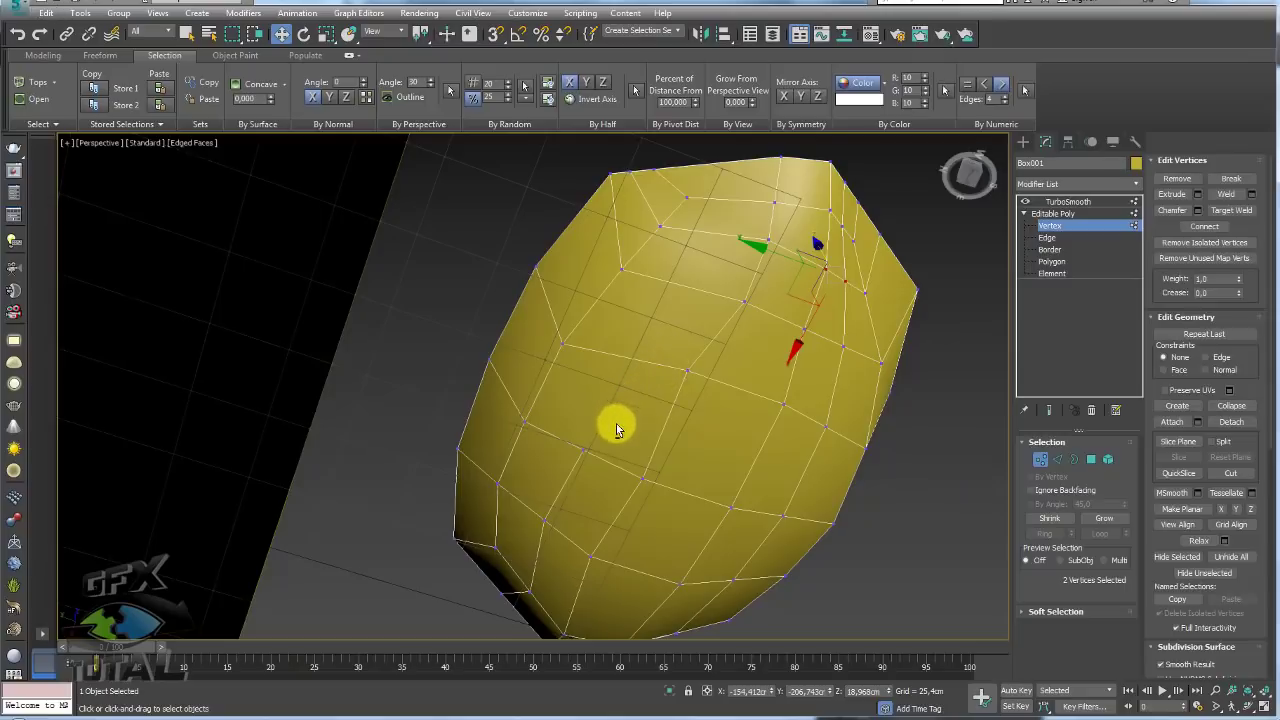
key("x")
left_click(583, 447)
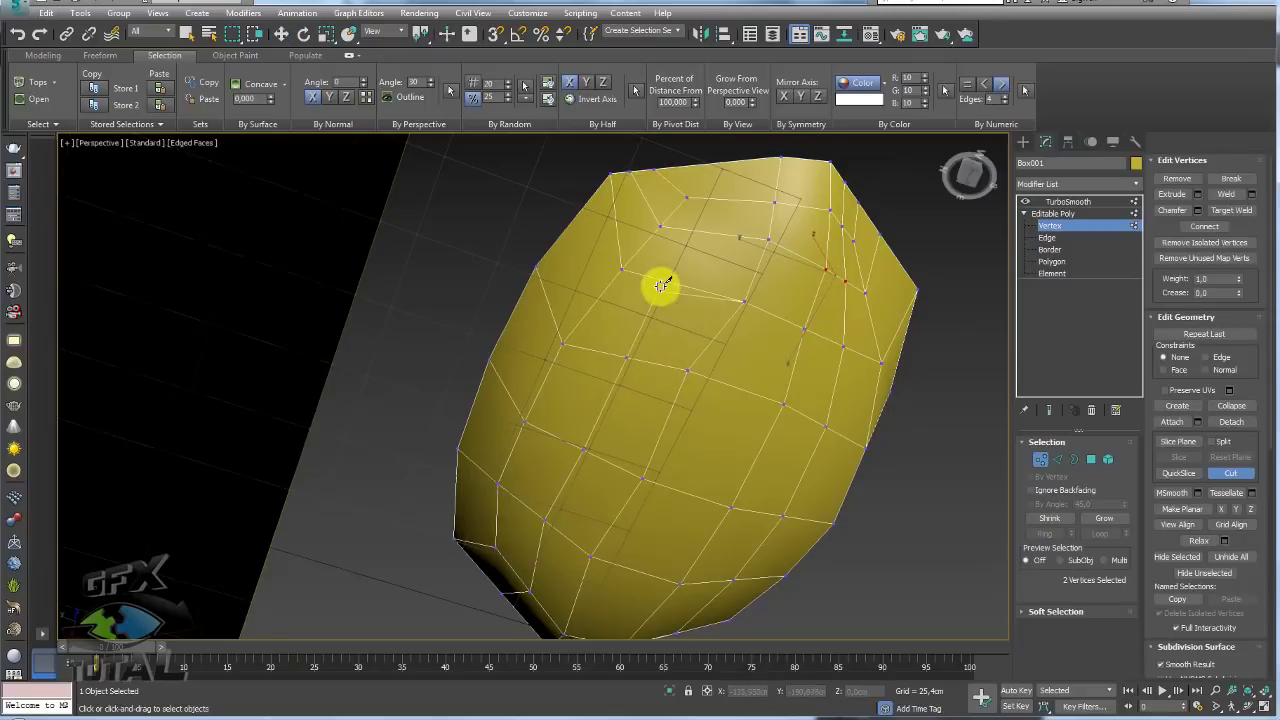
left_click(709, 232)
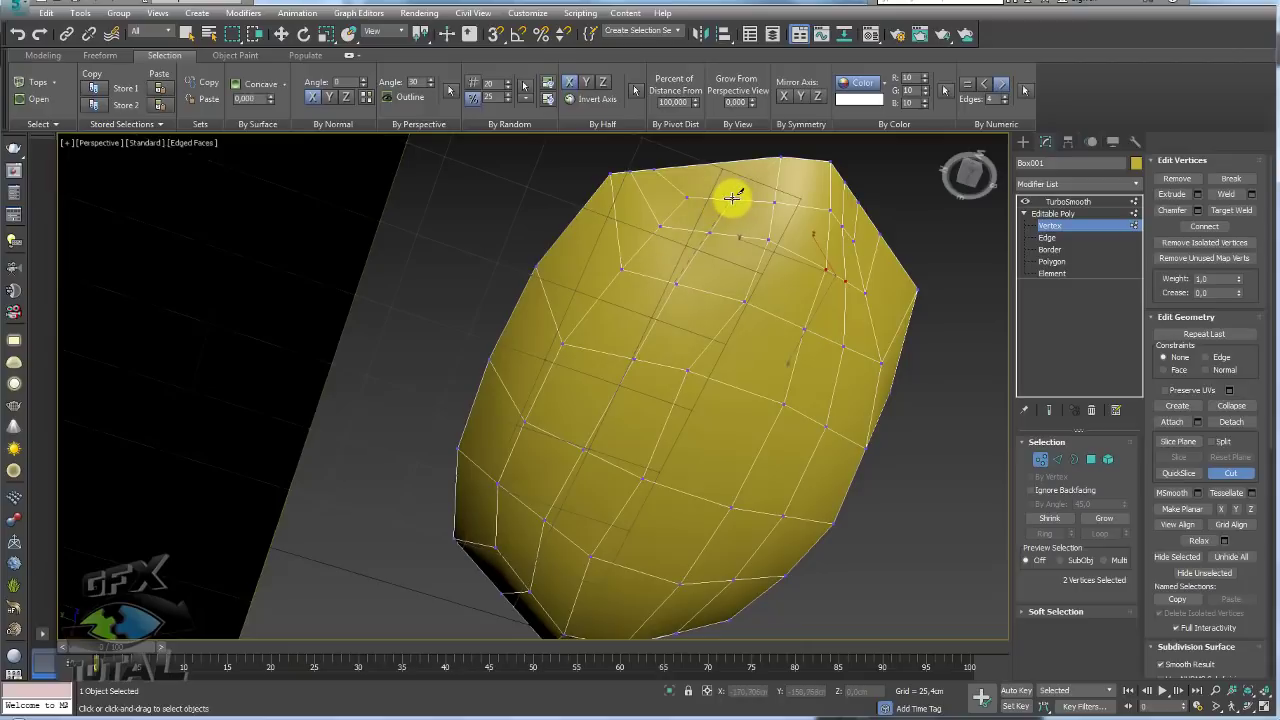
mouse_move(724, 162)
middle_mouse_down("alt")
mouse_move(751, 277)
mouse_move(714, 360)
mouse_move(719, 382)
mouse_move(666, 423)
mouse_move(614, 437)
mouse_move(646, 409)
mouse_move(703, 427)
mouse_move(689, 446)
mouse_move(671, 423)
mouse_move(663, 346)
mouse_move(737, 314)
middle_mouse_up("alt")
key("w")
Select and frame the thin strip polygon in the crease
left_click(1091, 459)
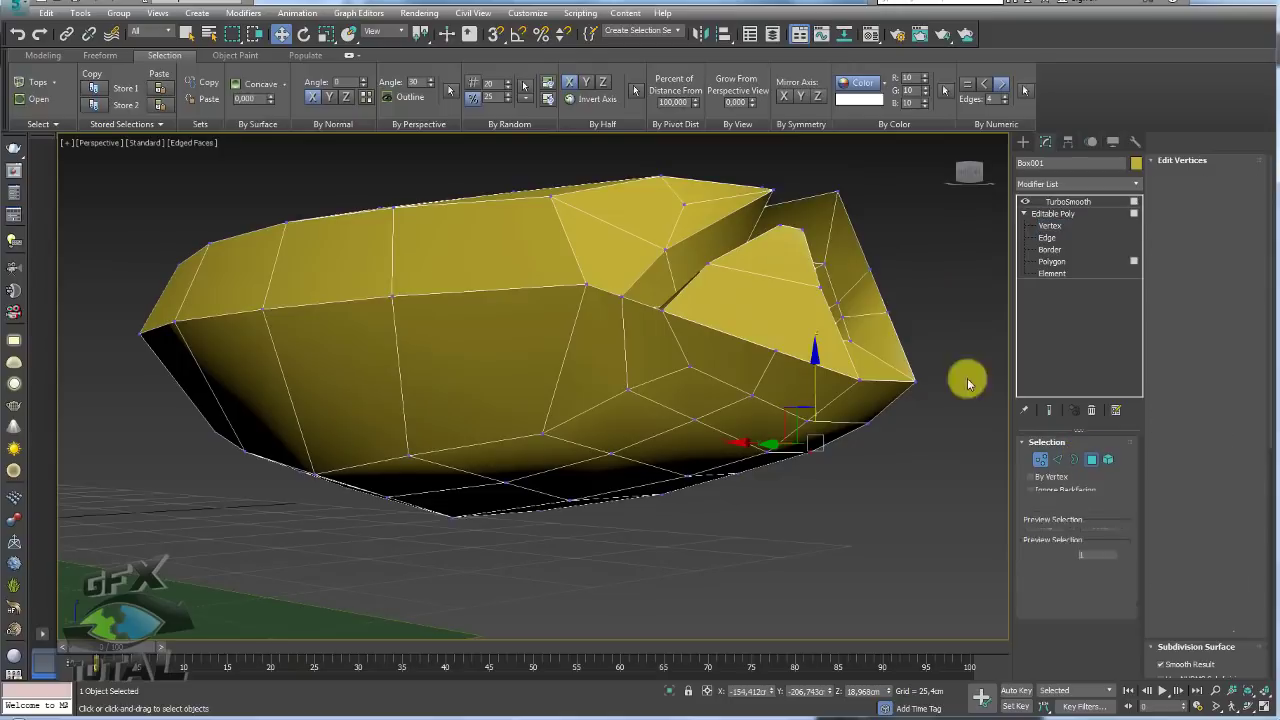
middle_click_drag(971, 374, 774, 306, "alt")
key("z")
scroll(891, 271, "down", 1)
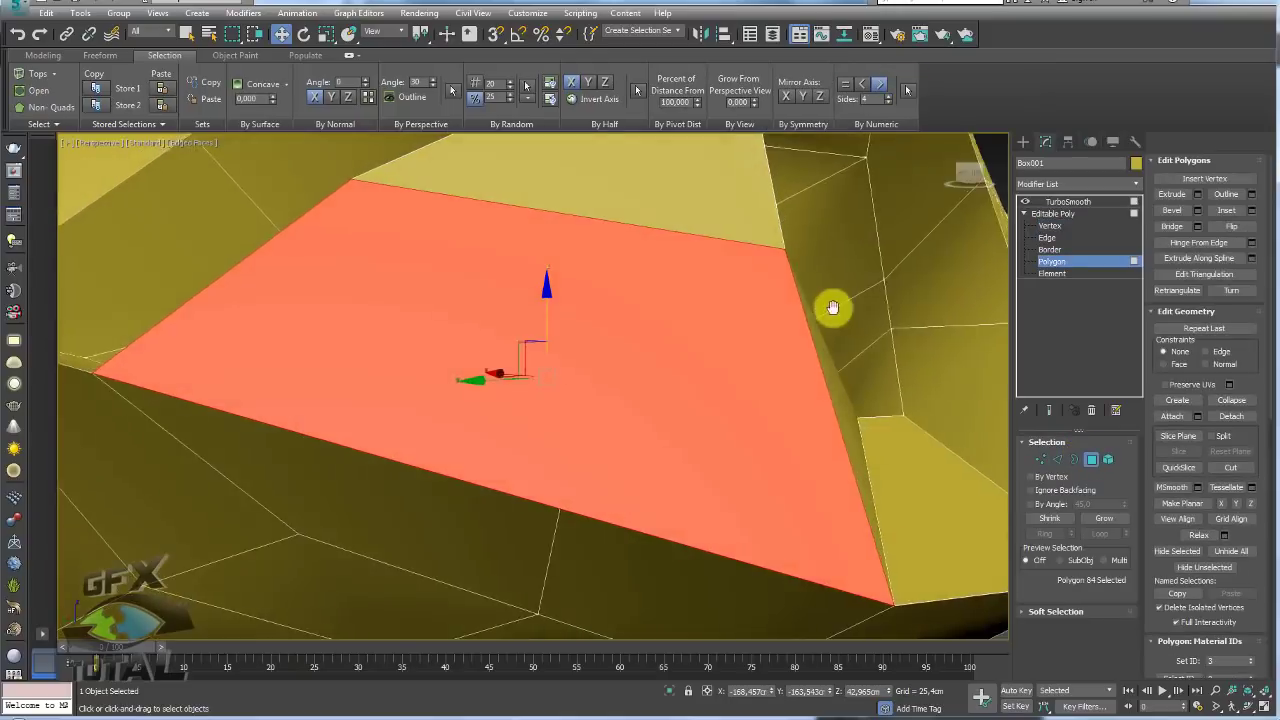
scroll(831, 306, "down", 5)
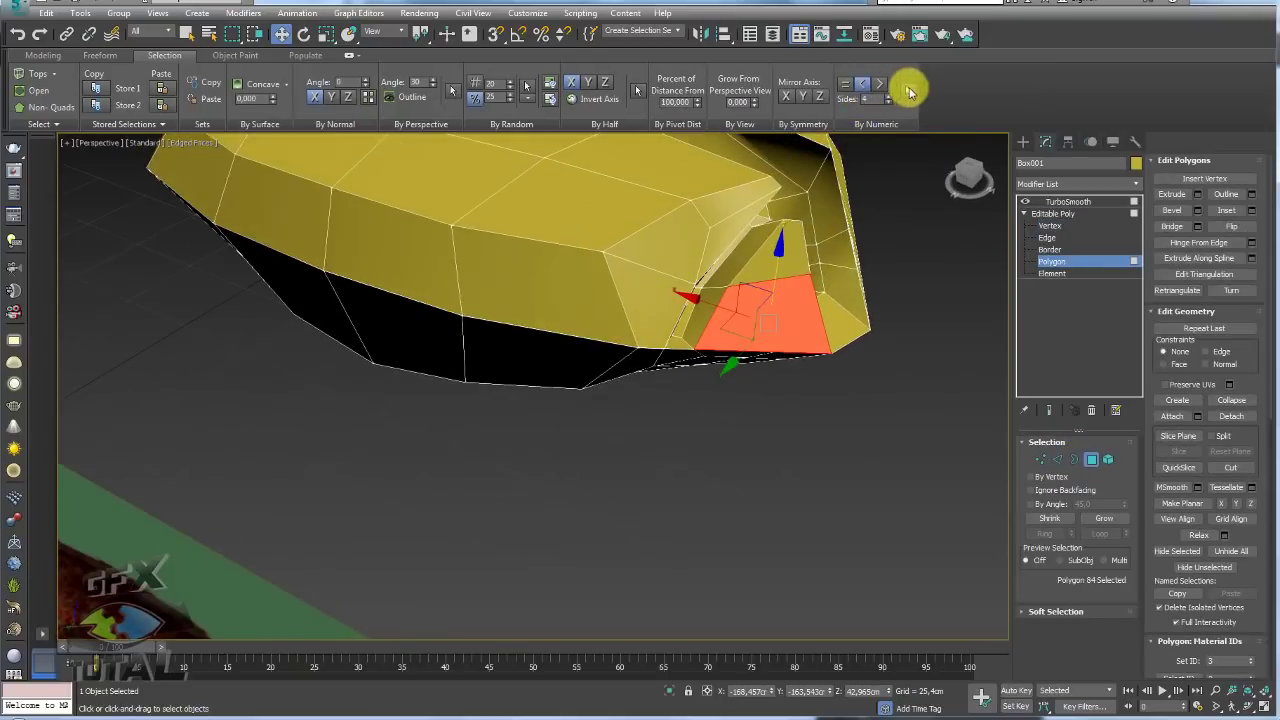
left_click(700, 300)
mouse_move(700, 300)
middle_mouse_down("alt")
mouse_move(874, 266)
mouse_move(737, 243)
middle_mouse_up("alt")
scroll(811, 300, "up", 3)
middle_click_drag(811, 300, 746, 227)
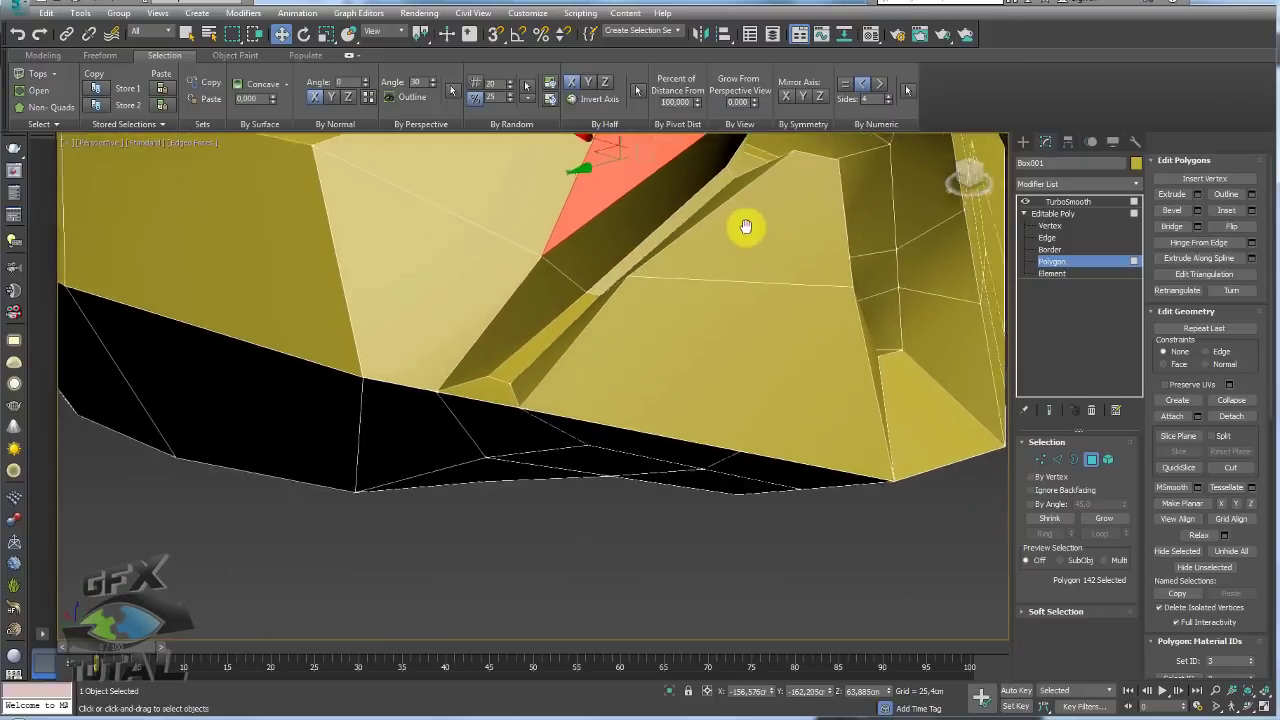
scroll(746, 227, "down", 2)
Cut another edge near the crease in Vertex mode
key("1")
mouse_move(1000, 432)
middle_mouse_down("alt")
mouse_move(782, 397)
mouse_move(686, 354)
middle_mouse_up("alt")
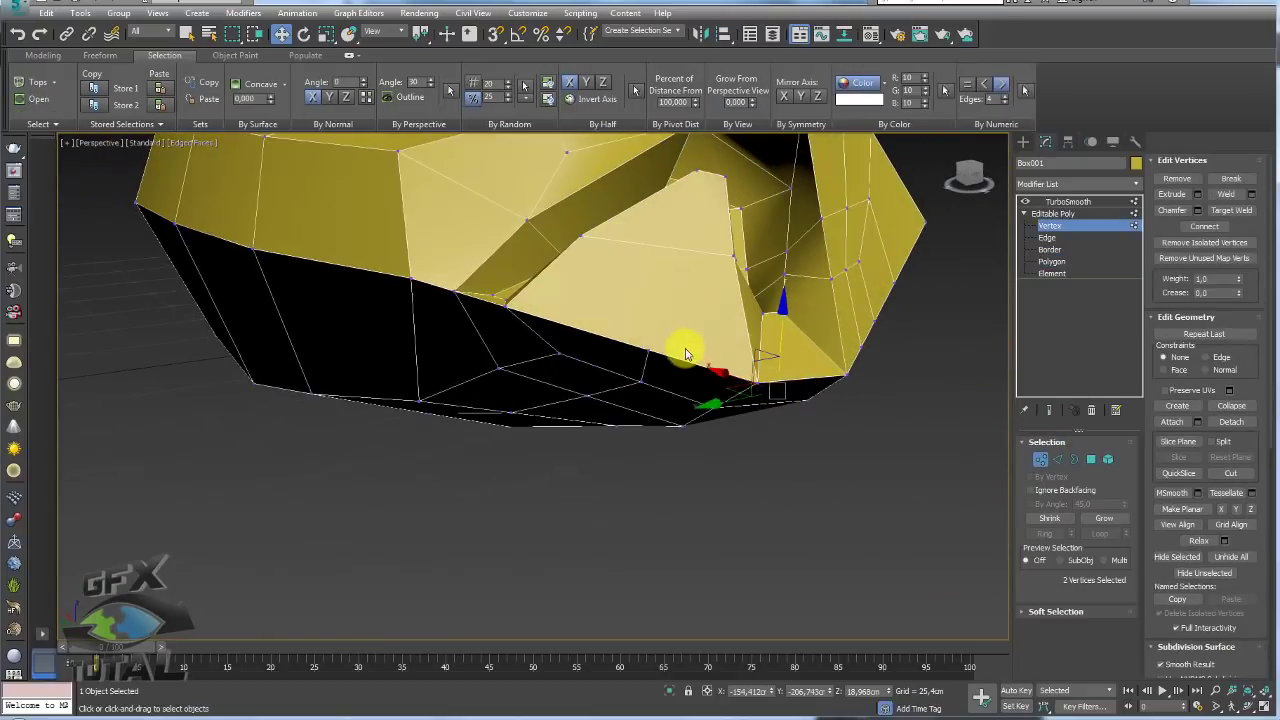
key("alt+c")
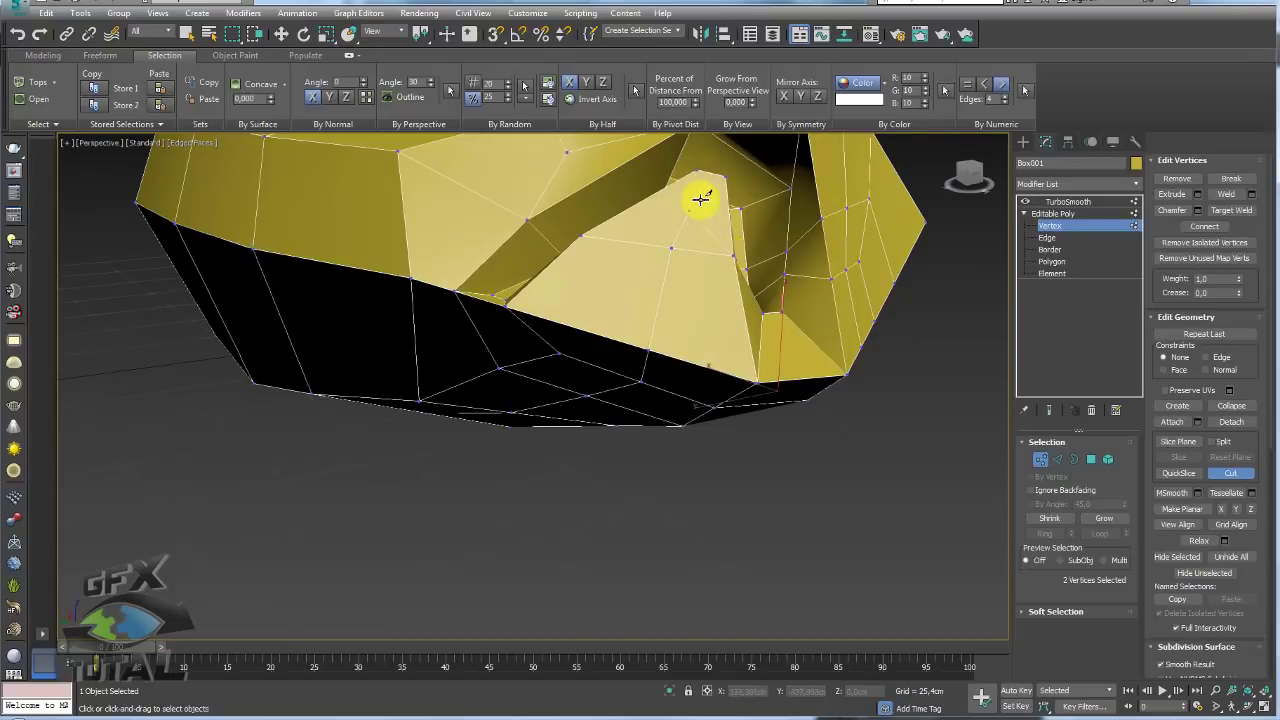
middle_click_drag(701, 198, 703, 242, "alt")
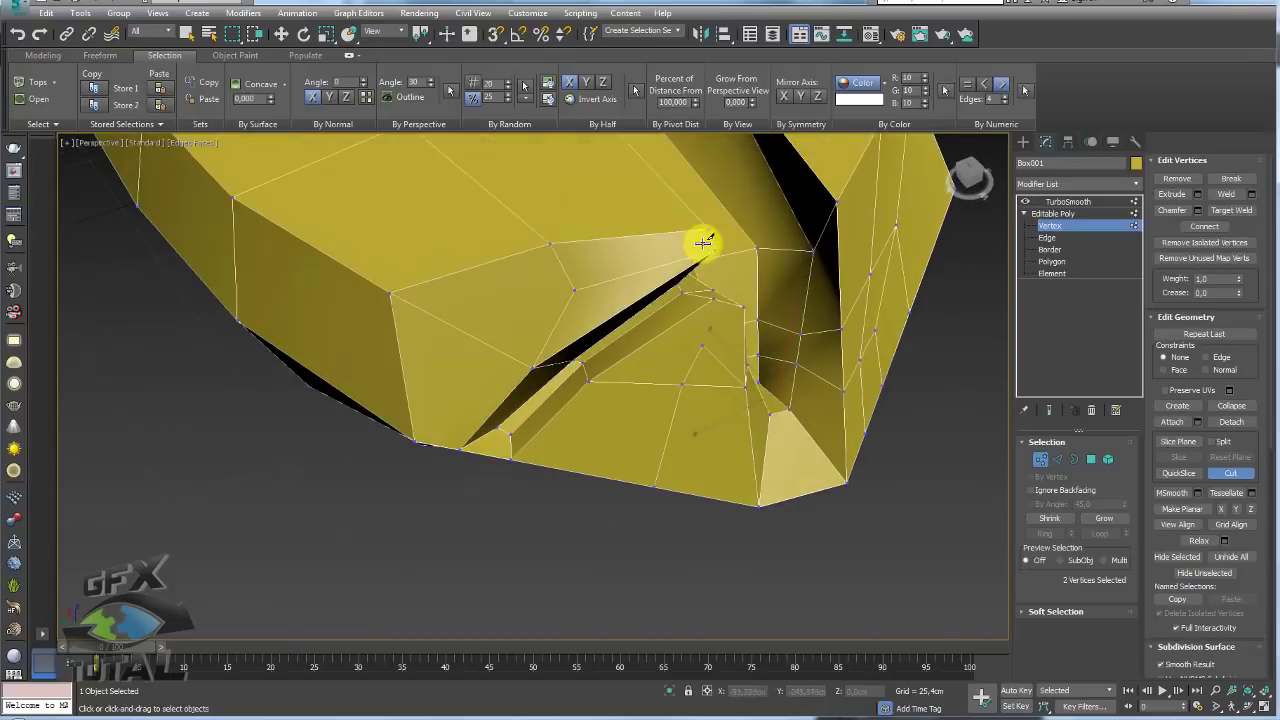
left_click(705, 343)
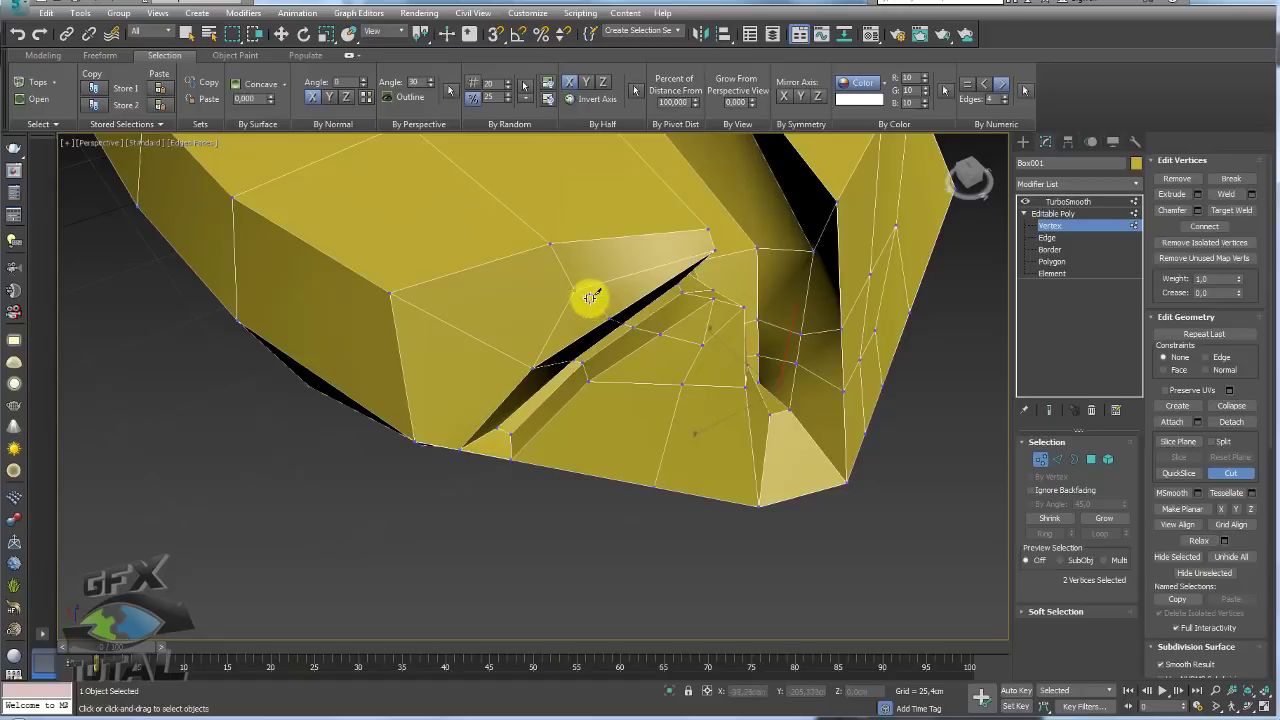
mouse_move(646, 297)
middle_mouse_down("alt")
mouse_move(646, 271)
mouse_move(643, 314)
middle_mouse_up("alt")
key("w")
Target Weld a stray vertex onto a neighbouring vertex
left_click(1203, 228)
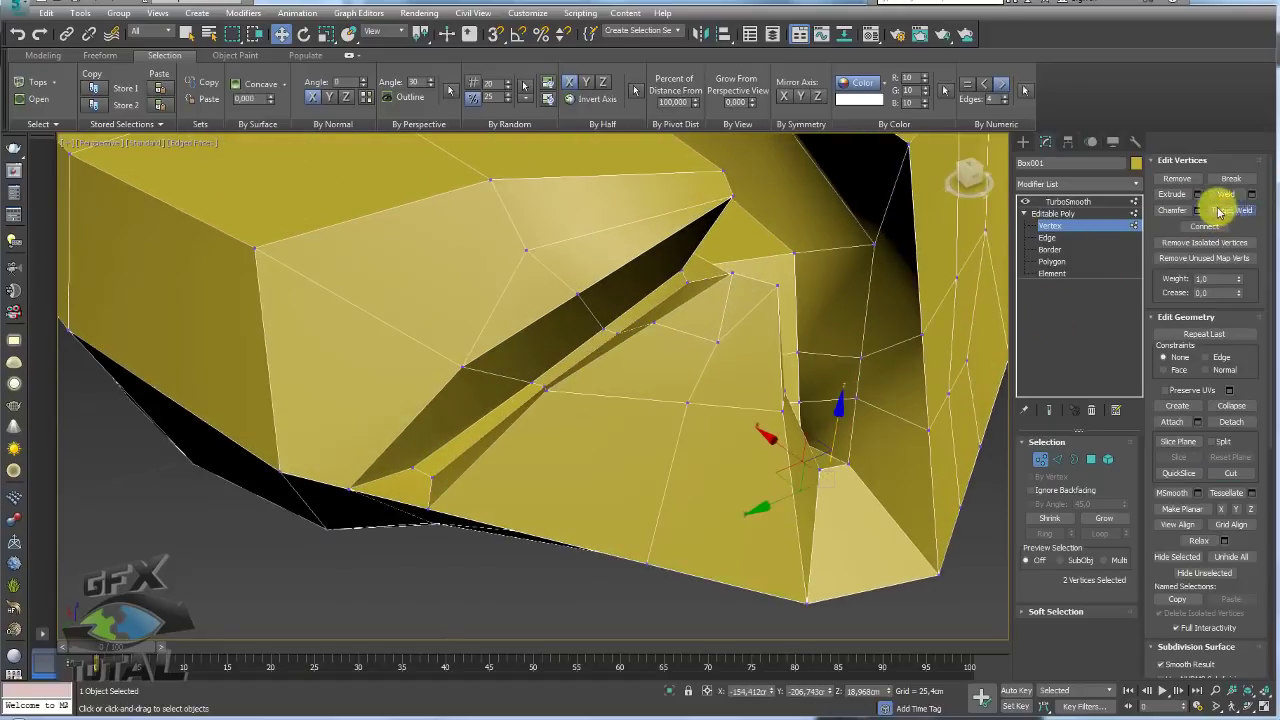
left_click(1219, 211)
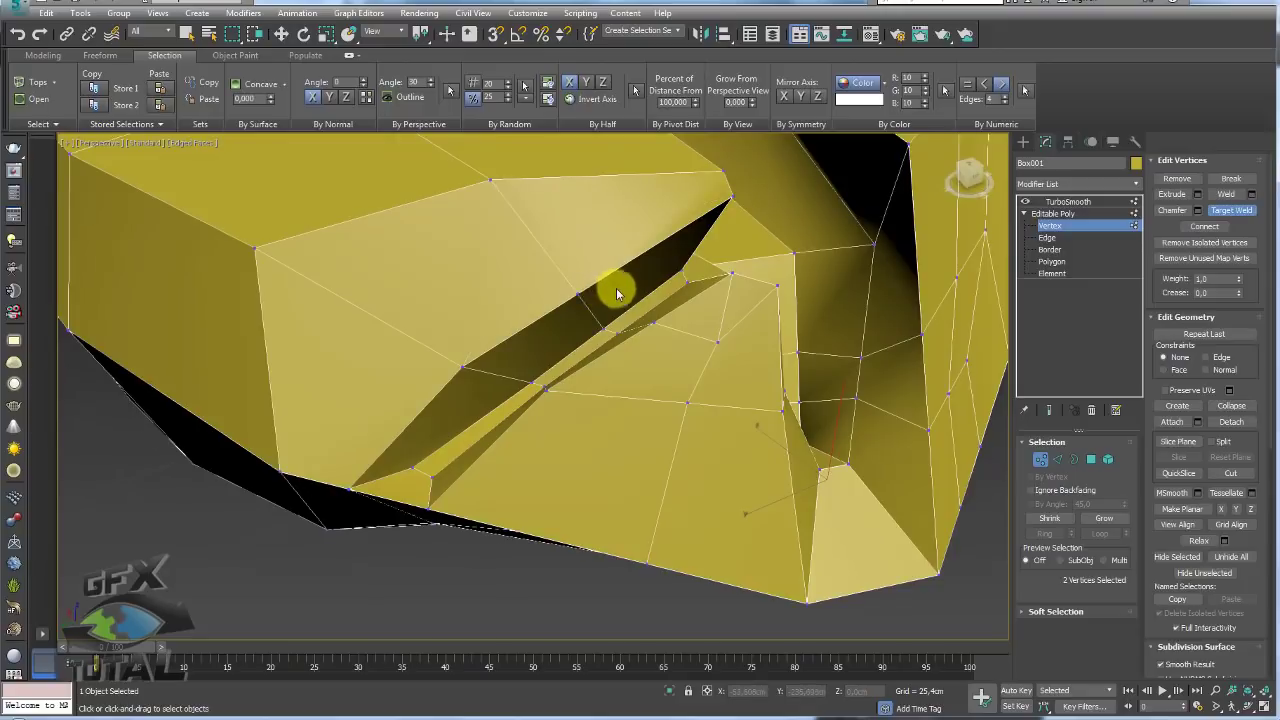
scroll(616, 293, "up", 3)
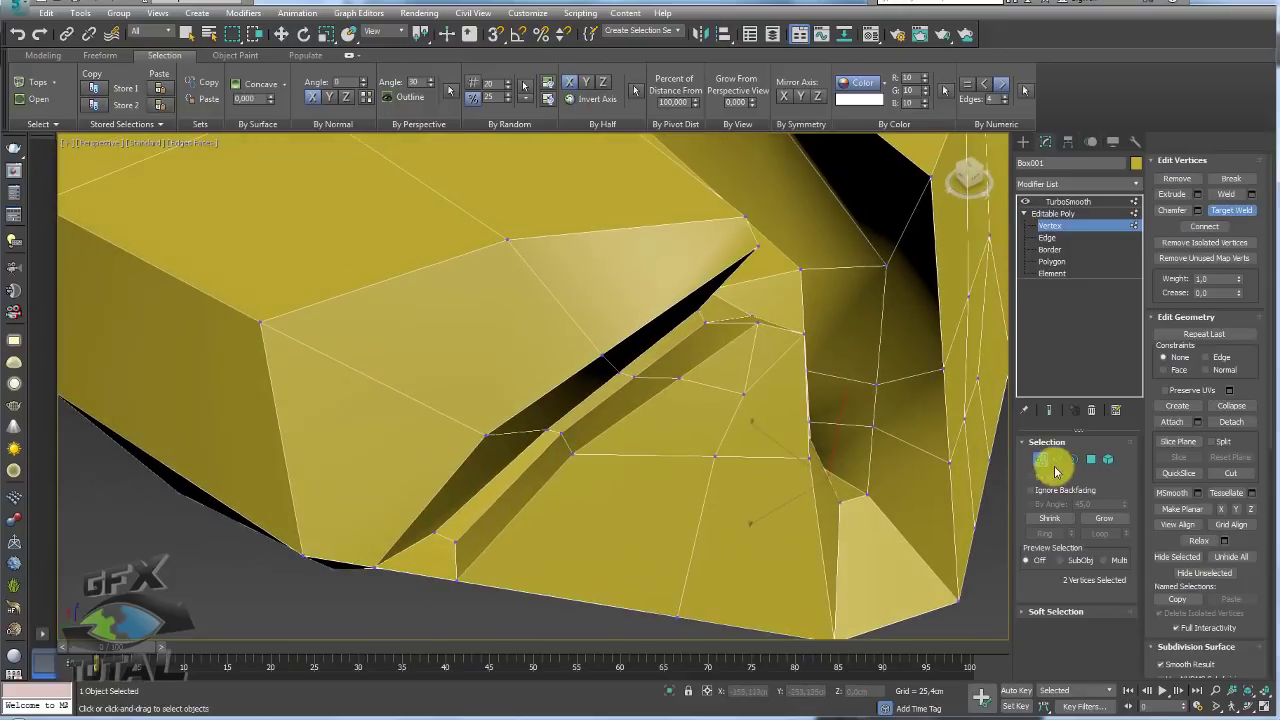
Remove the extra crease edge, then select all 154 cage vertices
left_click(1056, 464)
left_click(750, 358)
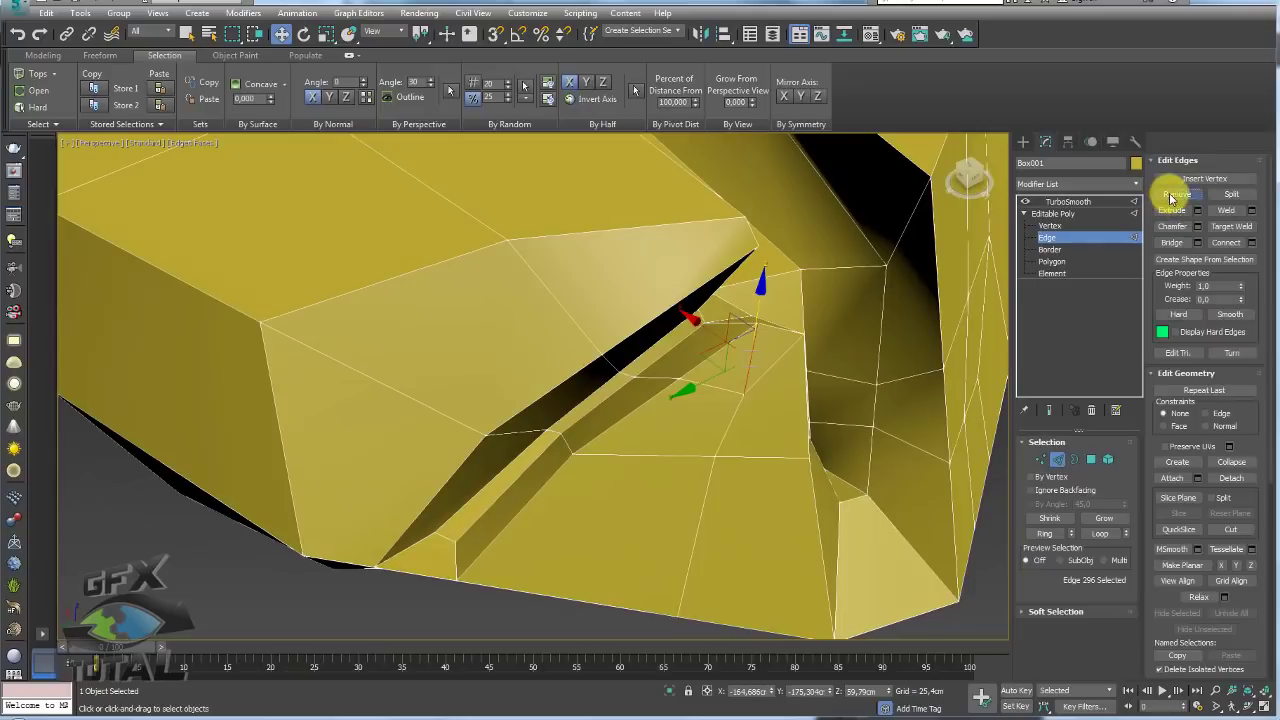
left_click(1172, 198)
mouse_move(743, 377)
middle_mouse_down("alt")
mouse_move(686, 377)
mouse_move(693, 352)
middle_mouse_up("alt")
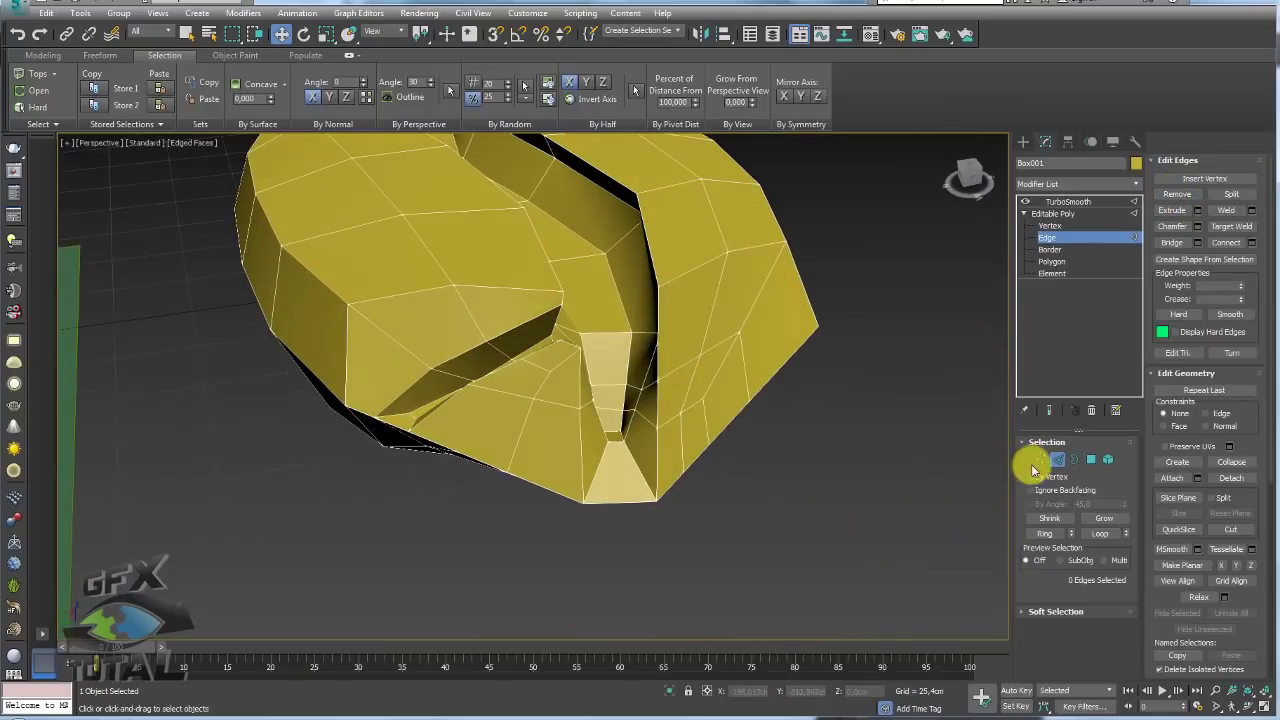
left_click(1040, 459)
scroll(840, 415, "down", 5)
left_click_drag(375, 143, 374, 141)
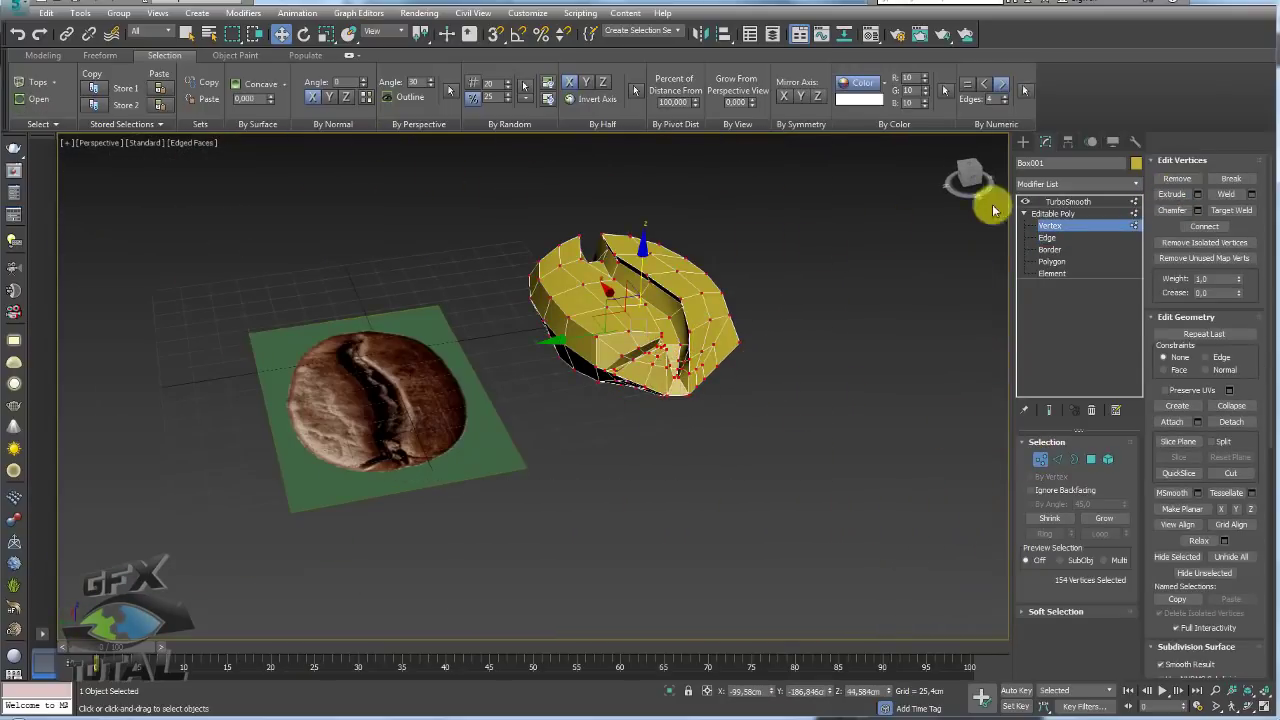
left_click(1062, 213)
left_click(1065, 201)
key("z")
mouse_move(659, 398)
middle_mouse_down("alt")
mouse_move(526, 437)
mouse_move(720, 357)
mouse_move(677, 369)
mouse_move(762, 420)
mouse_move(700, 371)
mouse_move(486, 295)
middle_mouse_up("alt")
scroll(483, 272, "up", 3)
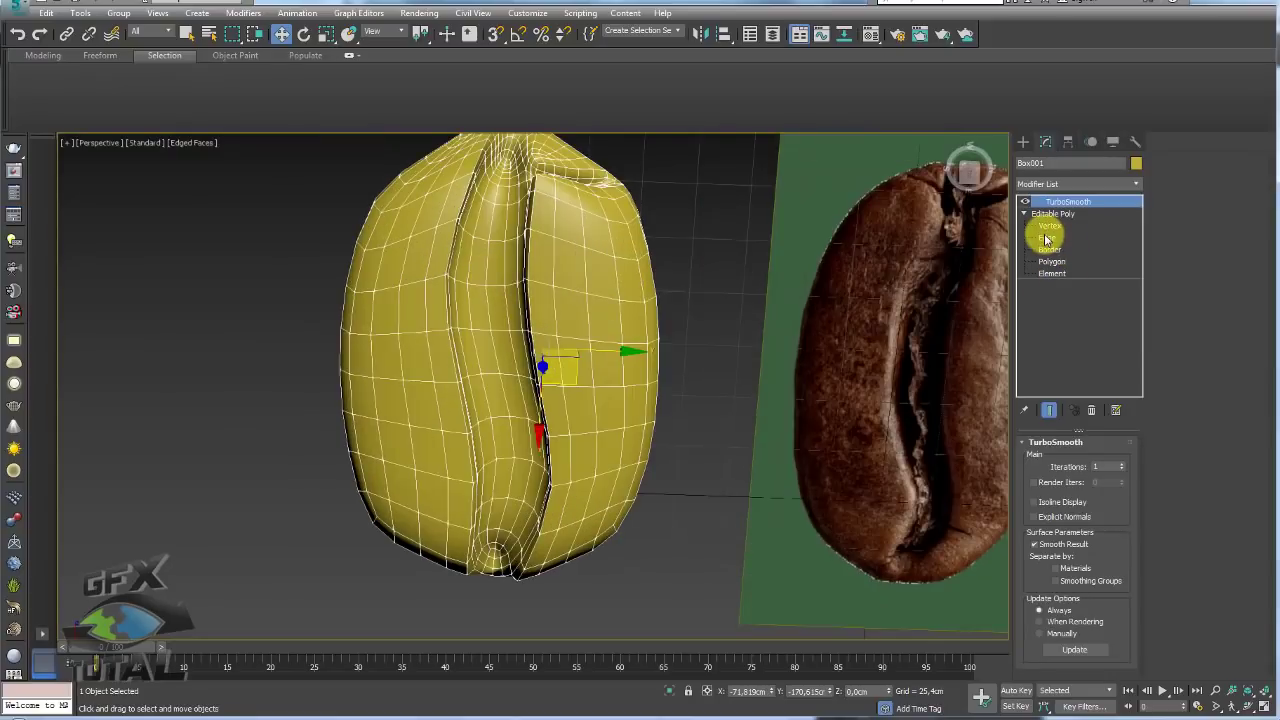
left_click(1046, 238)
scroll(711, 251, "down", 5)
key("ctrl+a")
scroll(567, 163, "up", 3)
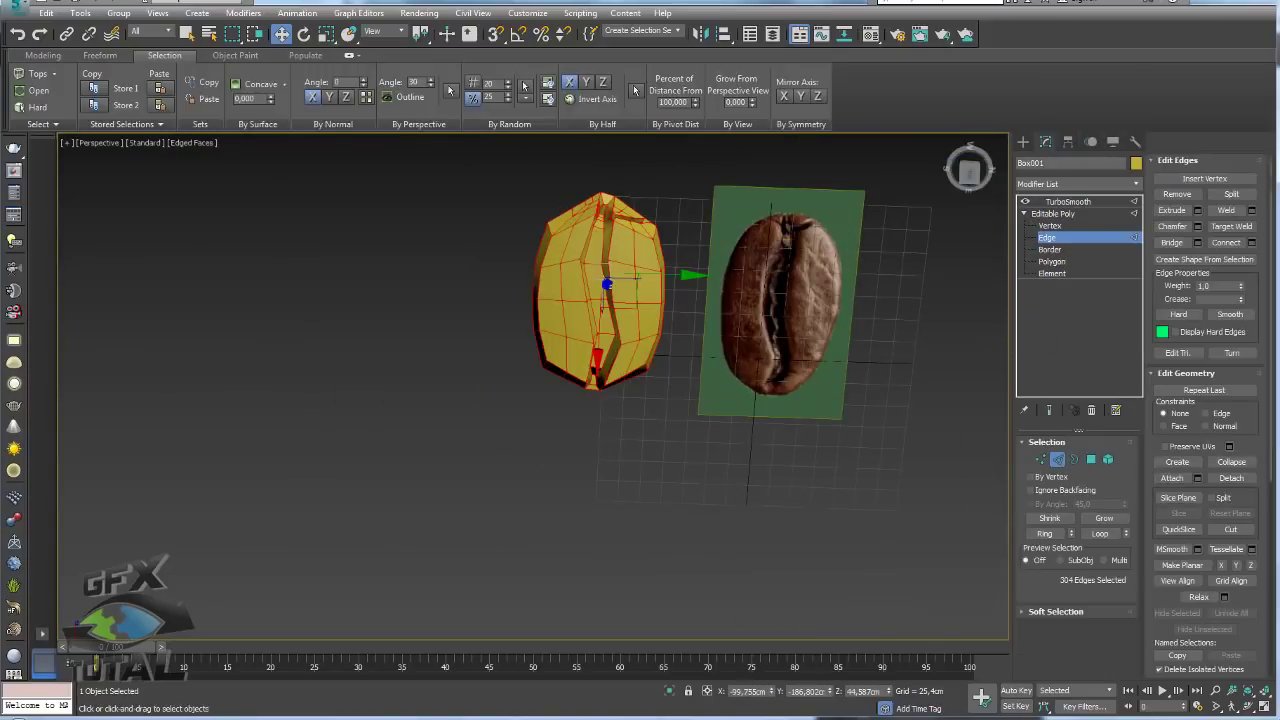
left_click(1065, 201)
middle_click_drag(596, 330, 598, 346)
scroll(598, 346, "up", 4)
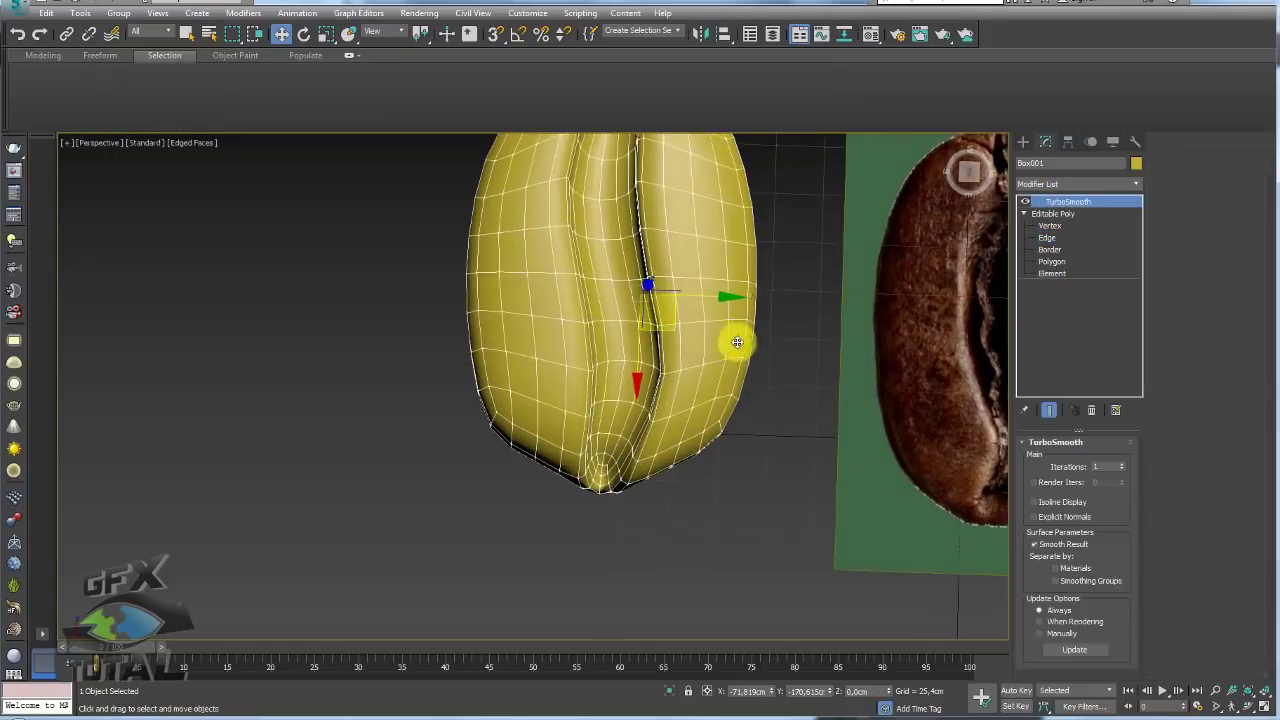
mouse_move(737, 343)
middle_mouse_down()
mouse_move(766, 397)
mouse_move(817, 374)
mouse_move(809, 397)
mouse_move(1100, 229)
mouse_move(903, 269)
mouse_move(762, 362)
middle_mouse_up()
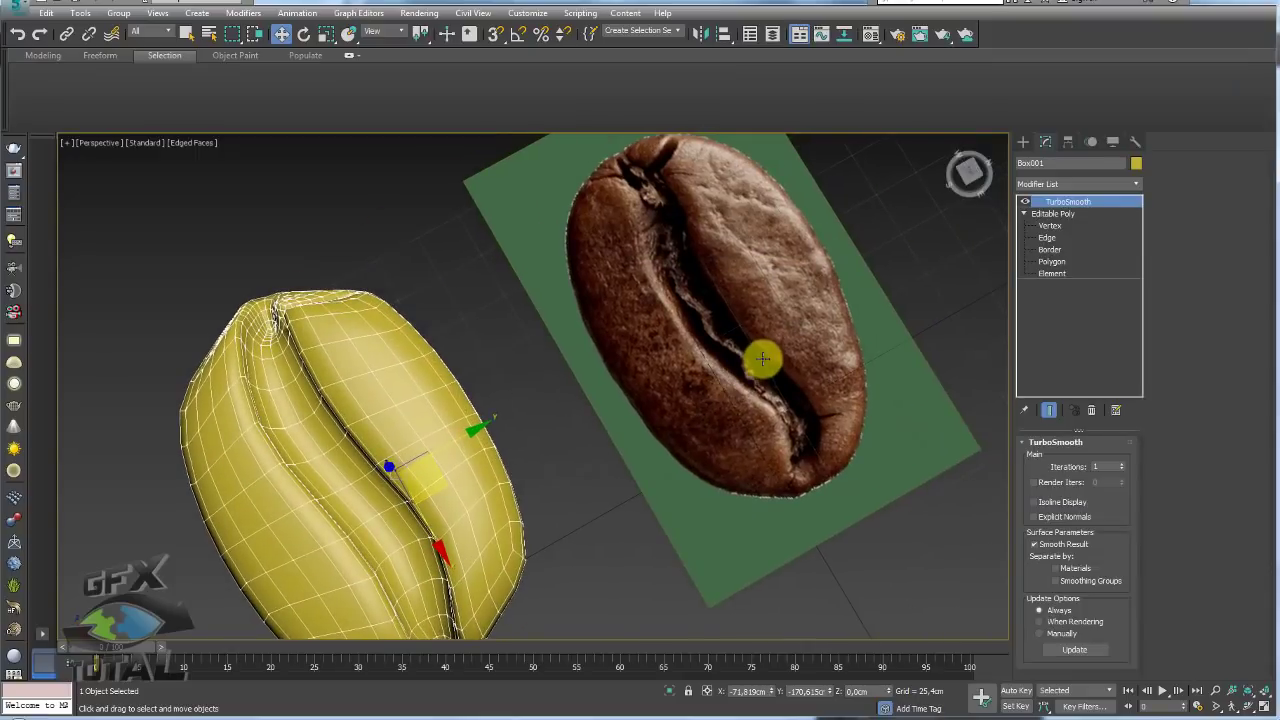
mouse_move(655, 200)
left_mouse_down()
mouse_move(686, 286)
mouse_move(781, 402)
left_mouse_up()
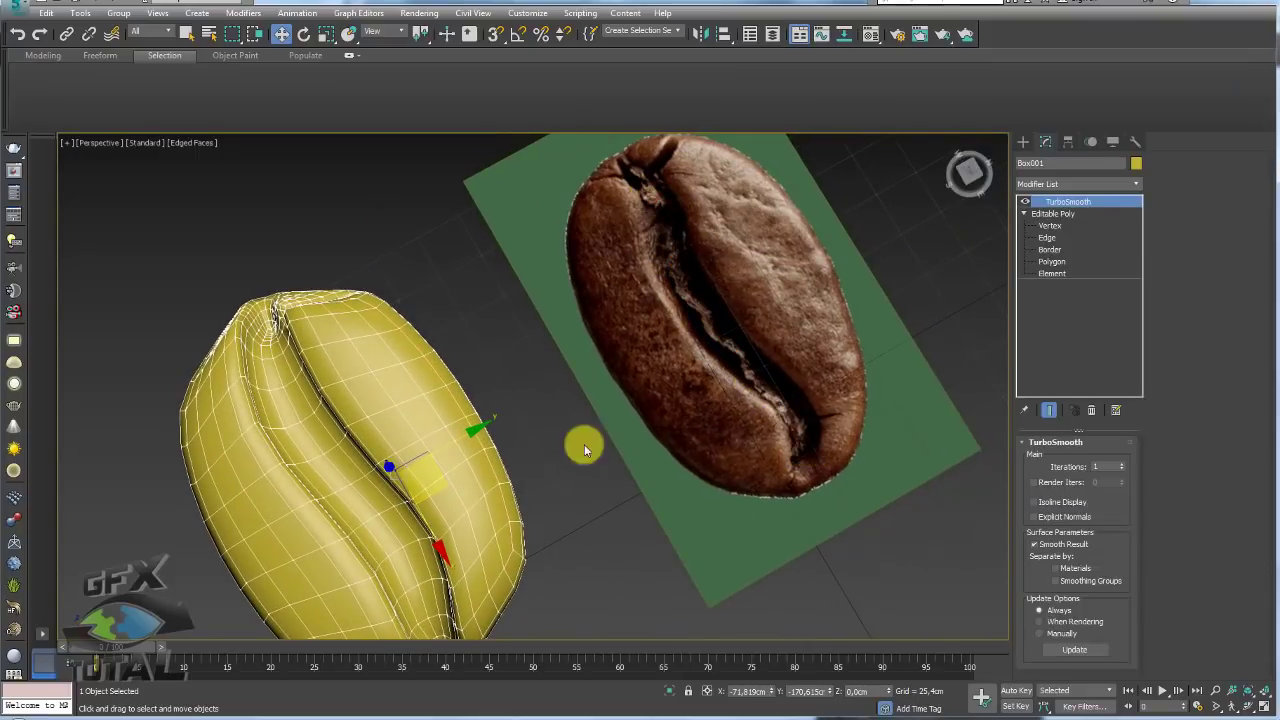
mouse_move(586, 443)
middle_mouse_down()
mouse_move(600, 371)
mouse_move(634, 343)
mouse_move(510, 390)
middle_mouse_up()
left_click(1050, 225)
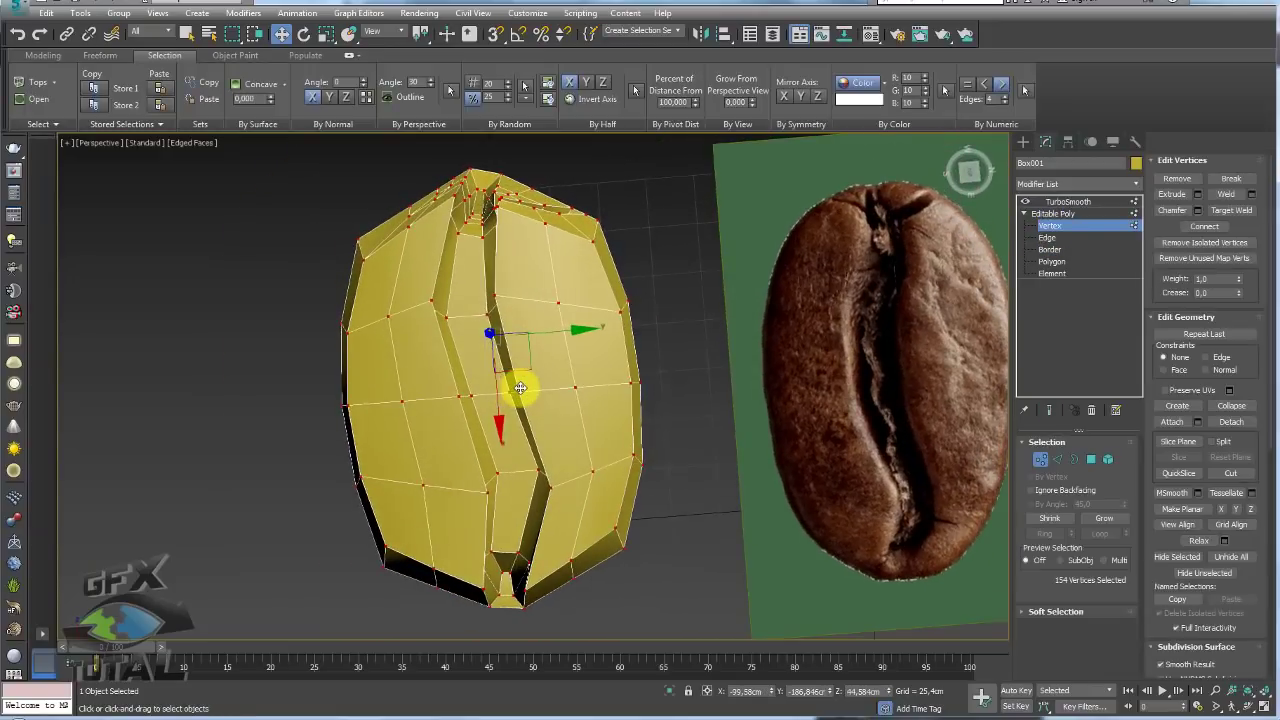
Select vertices in the bean's lower groove and adjust them with move, rotate and scale
left_click_drag(496, 398, 514, 391)
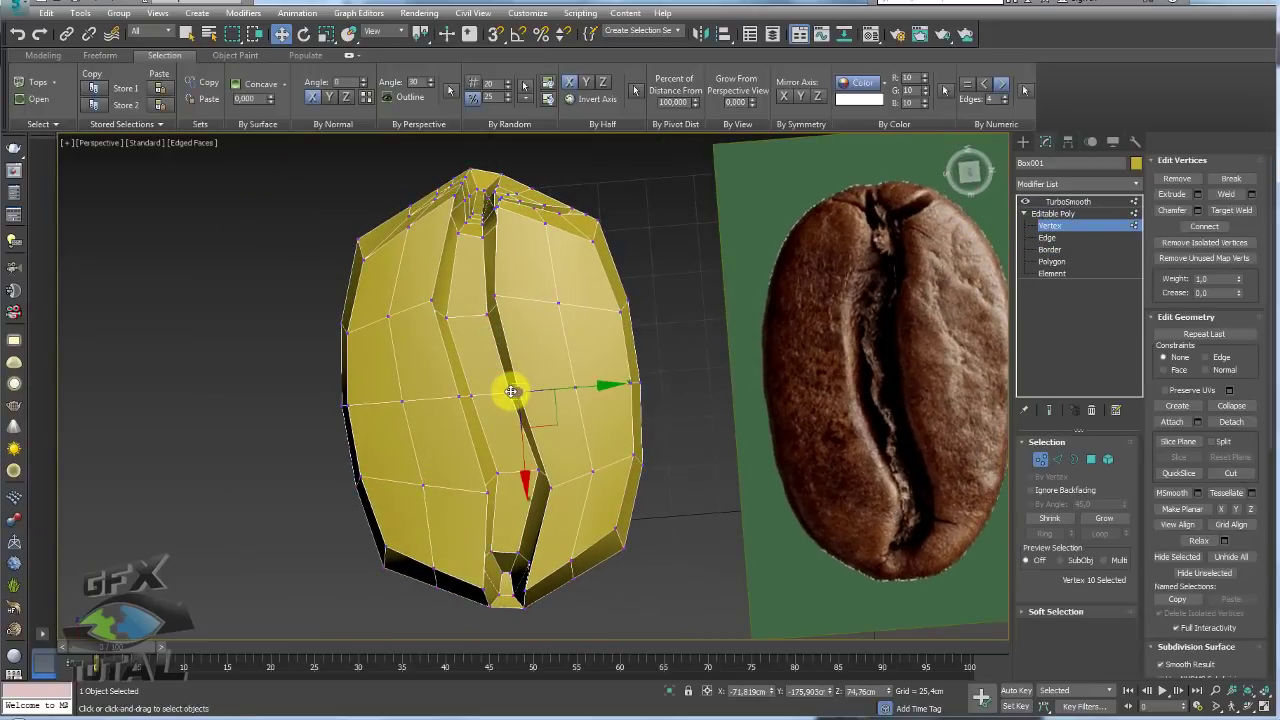
left_click(495, 295)
left_click(440, 306, "ctrl")
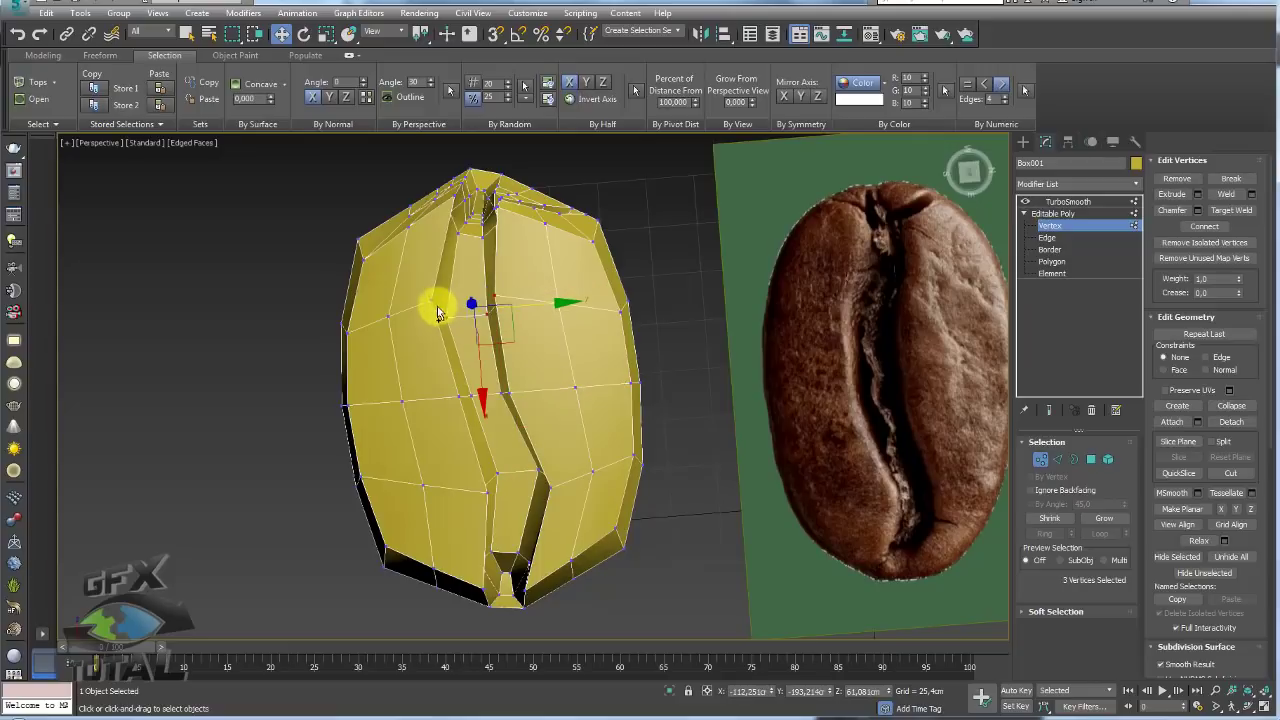
mouse_move(447, 314)
middle_mouse_down("alt")
mouse_move(403, 303)
mouse_move(434, 274)
mouse_move(628, 274)
mouse_move(498, 274)
mouse_move(523, 334)
mouse_move(514, 246)
mouse_move(623, 246)
mouse_move(590, 310)
middle_mouse_up("alt")
left_click(500, 289, "ctrl")
key("e")
key("r")
key("w")
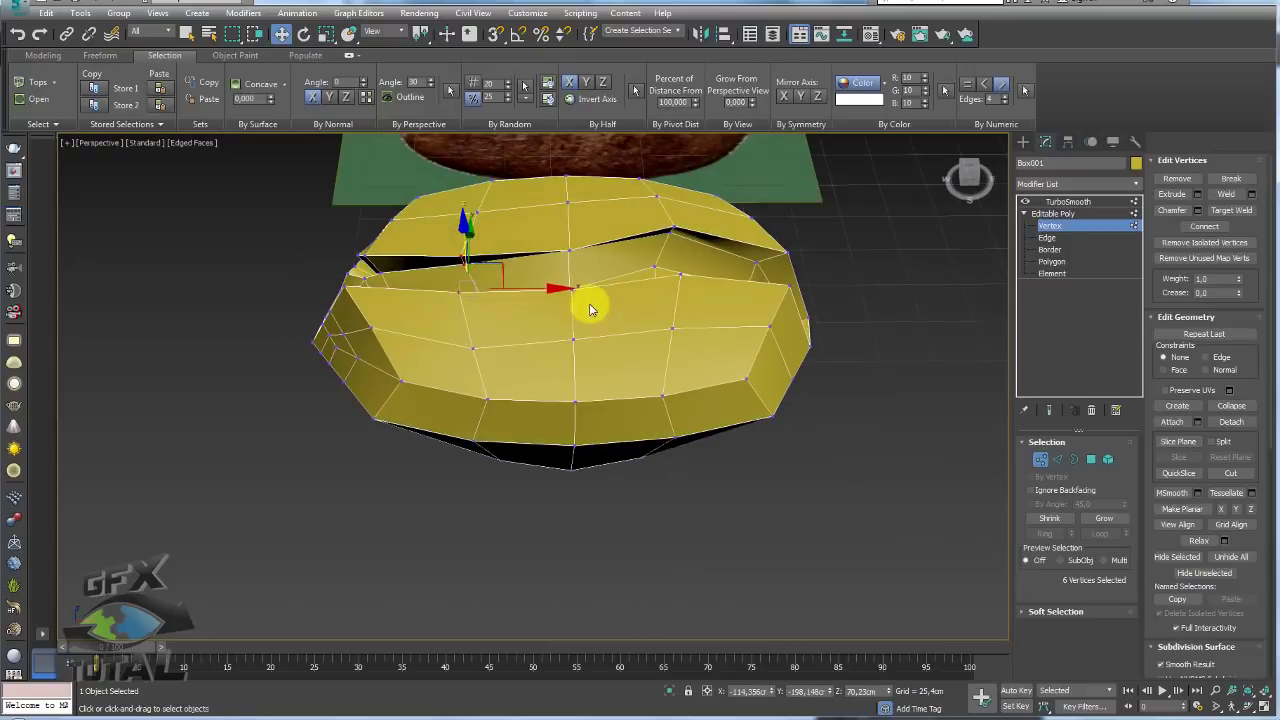
mouse_move(546, 217)
middle_mouse_down("alt")
mouse_move(689, 283)
mouse_move(483, 297)
middle_mouse_up("alt")
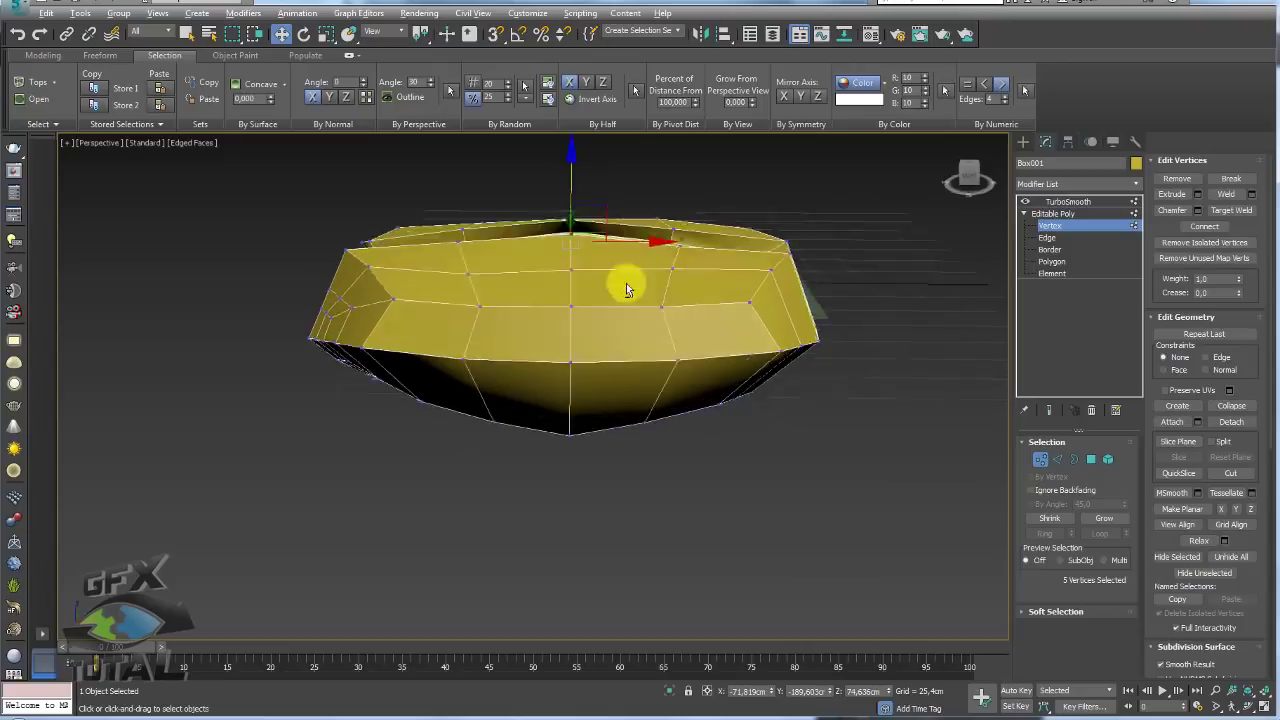
mouse_move(623, 280)
middle_mouse_down("alt")
mouse_move(588, 298)
mouse_move(571, 266)
middle_mouse_up("alt")
key("r")
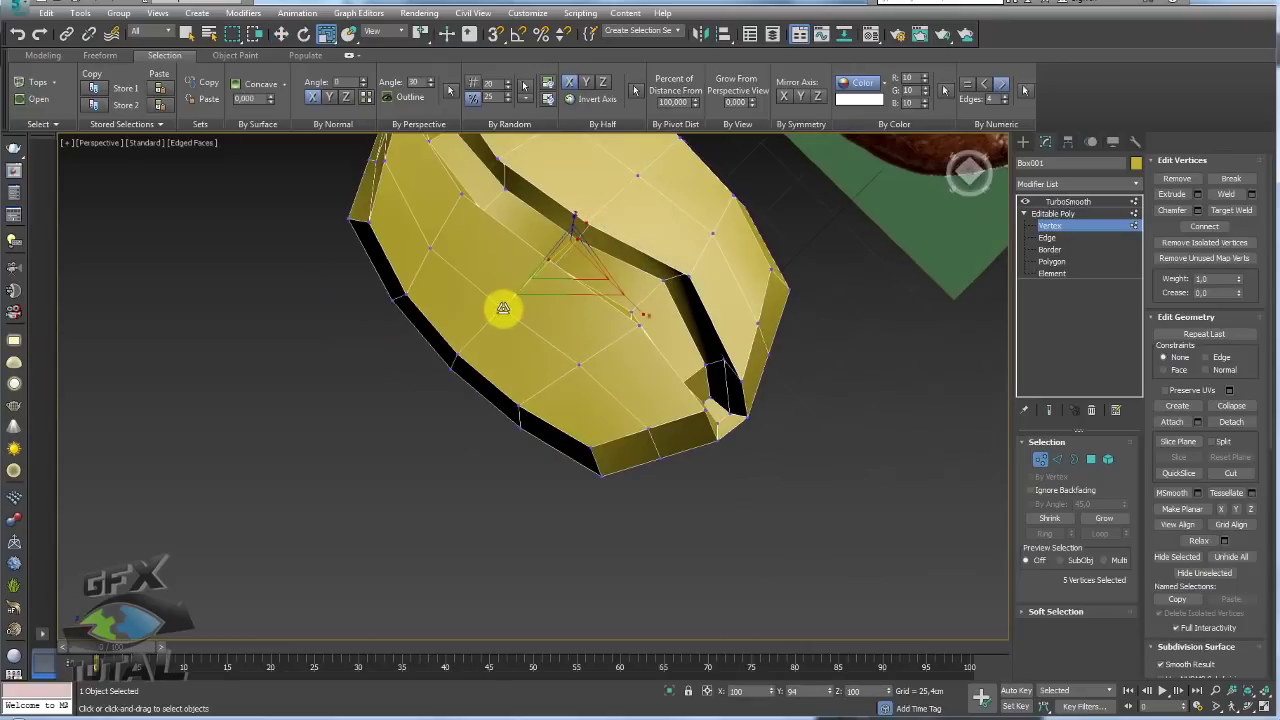
mouse_move(506, 306)
middle_mouse_down("alt")
mouse_move(760, 393)
mouse_move(786, 389)
middle_mouse_up("alt")
Preview the TurboSmooth result, then return to Editable Poly at Border level
left_click(1053, 213)
middle_click_drag(808, 328, 900, 300, "alt")
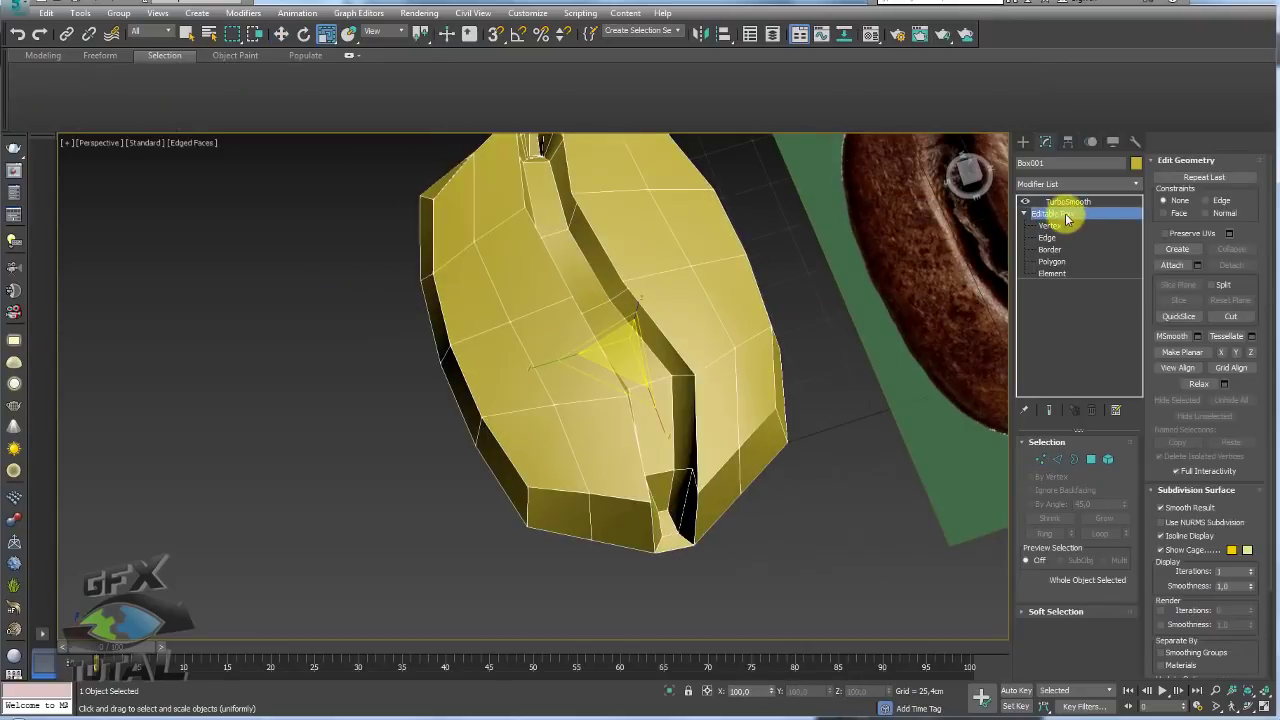
left_click(1062, 203)
mouse_move(623, 351)
middle_mouse_down("alt")
mouse_move(491, 351)
mouse_move(594, 337)
mouse_move(630, 358)
mouse_move(586, 394)
mouse_move(603, 383)
middle_mouse_up("alt")
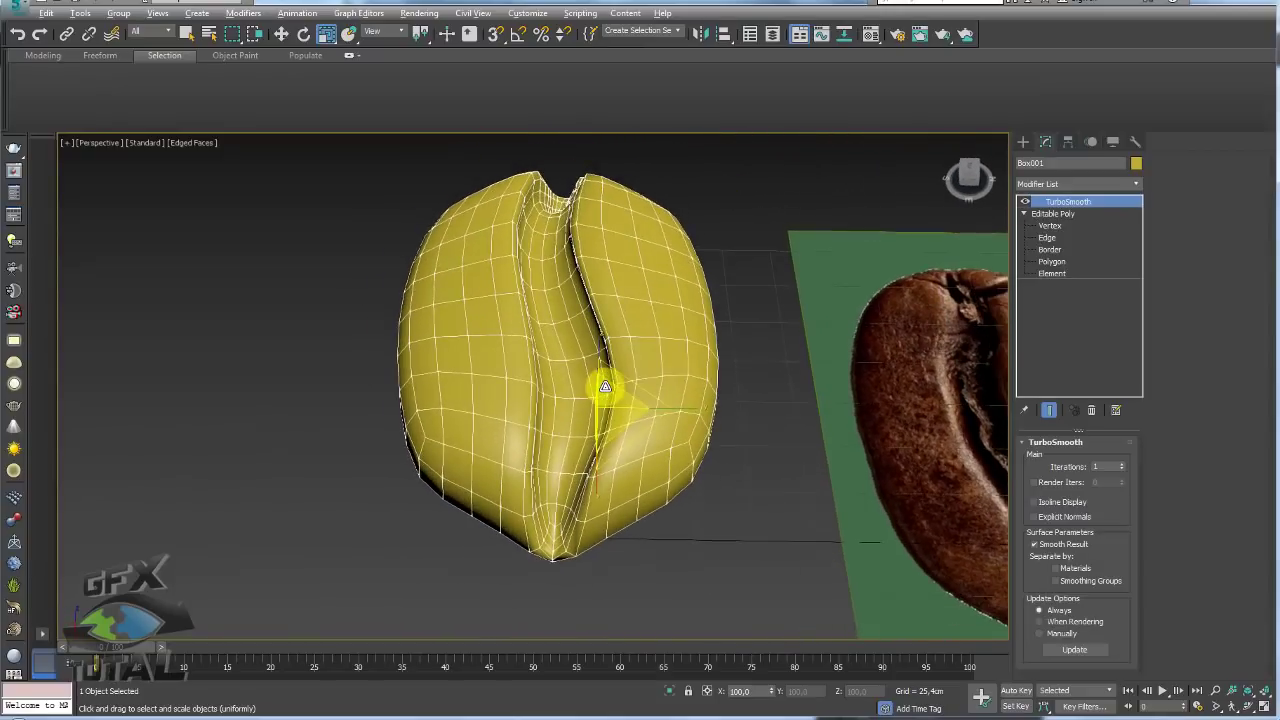
left_click(1050, 249)
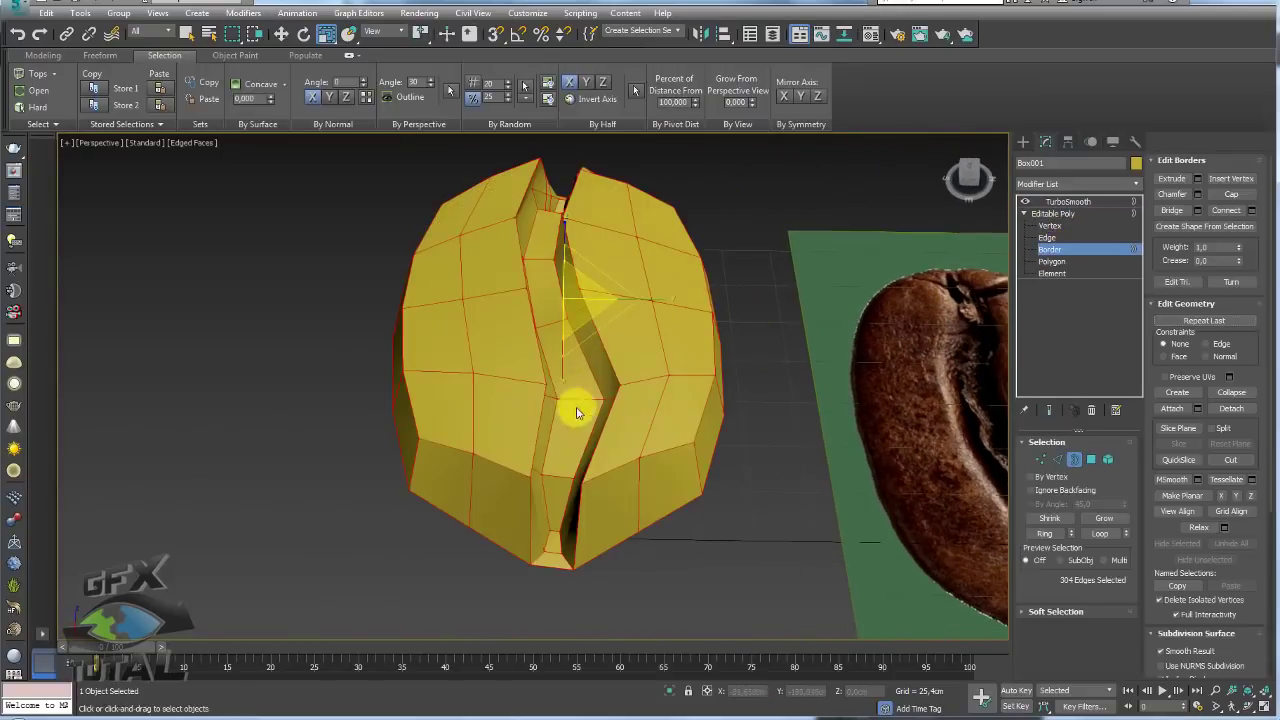
Select the eight polygons running along the bean's central groove
key("4")
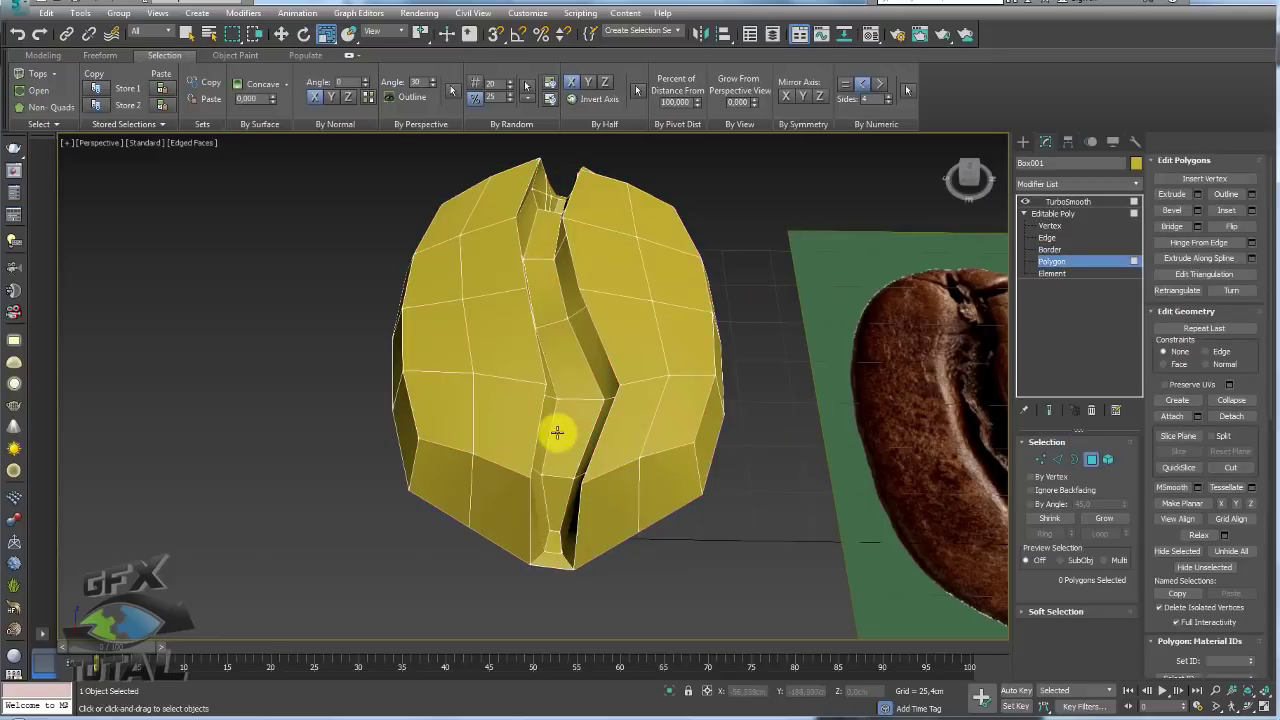
left_click(557, 429)
left_click(554, 340, "ctrl")
left_click(546, 315, "ctrl")
left_click(543, 244, "ctrl")
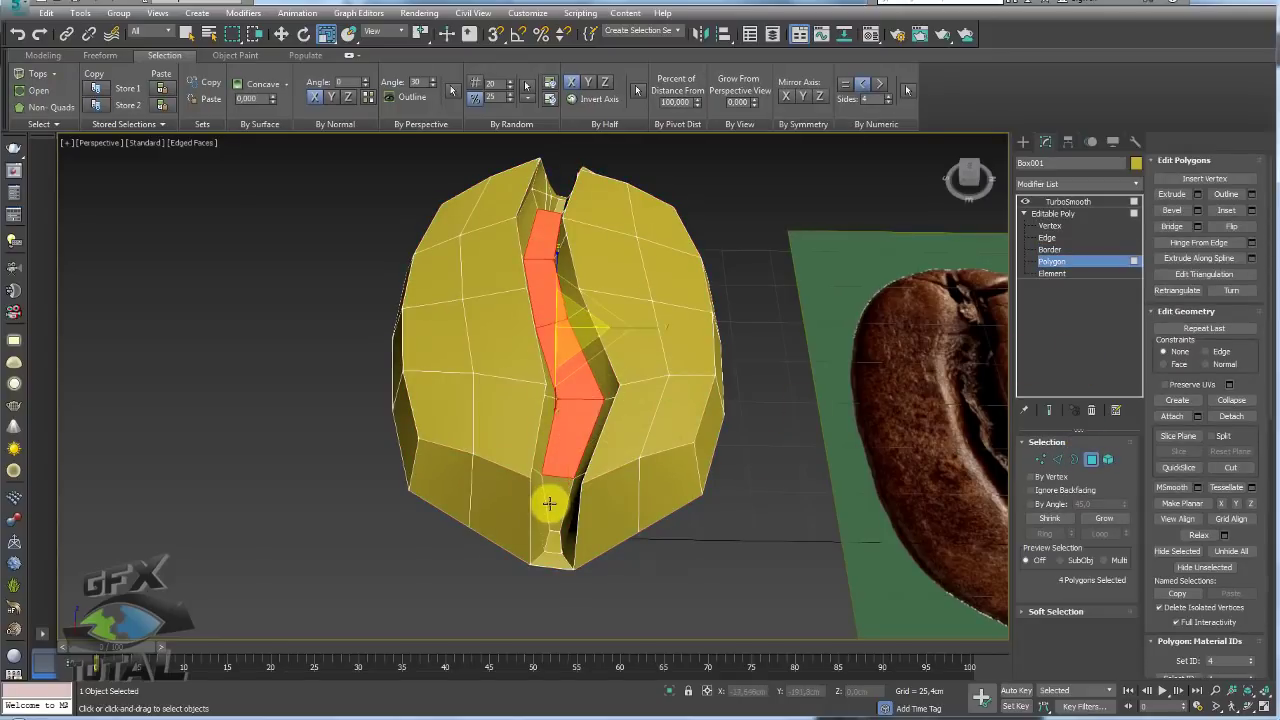
left_click(549, 503, "ctrl")
mouse_move(608, 203)
middle_mouse_down("alt")
mouse_move(614, 280)
mouse_move(563, 260)
mouse_move(551, 286)
mouse_move(551, 251)
mouse_move(602, 320)
mouse_move(609, 397)
mouse_move(620, 384)
middle_mouse_up("alt")
left_click(555, 252, "ctrl")
left_click(557, 223, "ctrl")
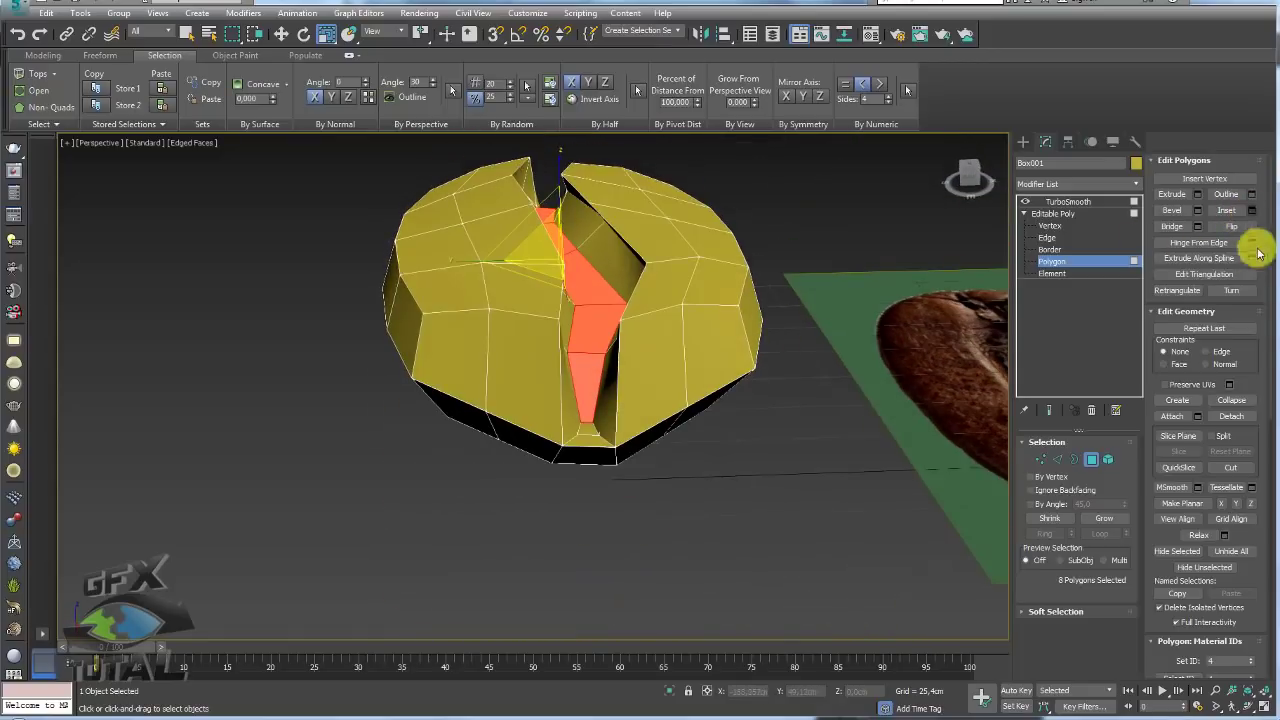
Detach them with Detach To Element off and Detach As Clone on
left_click(1232, 416)
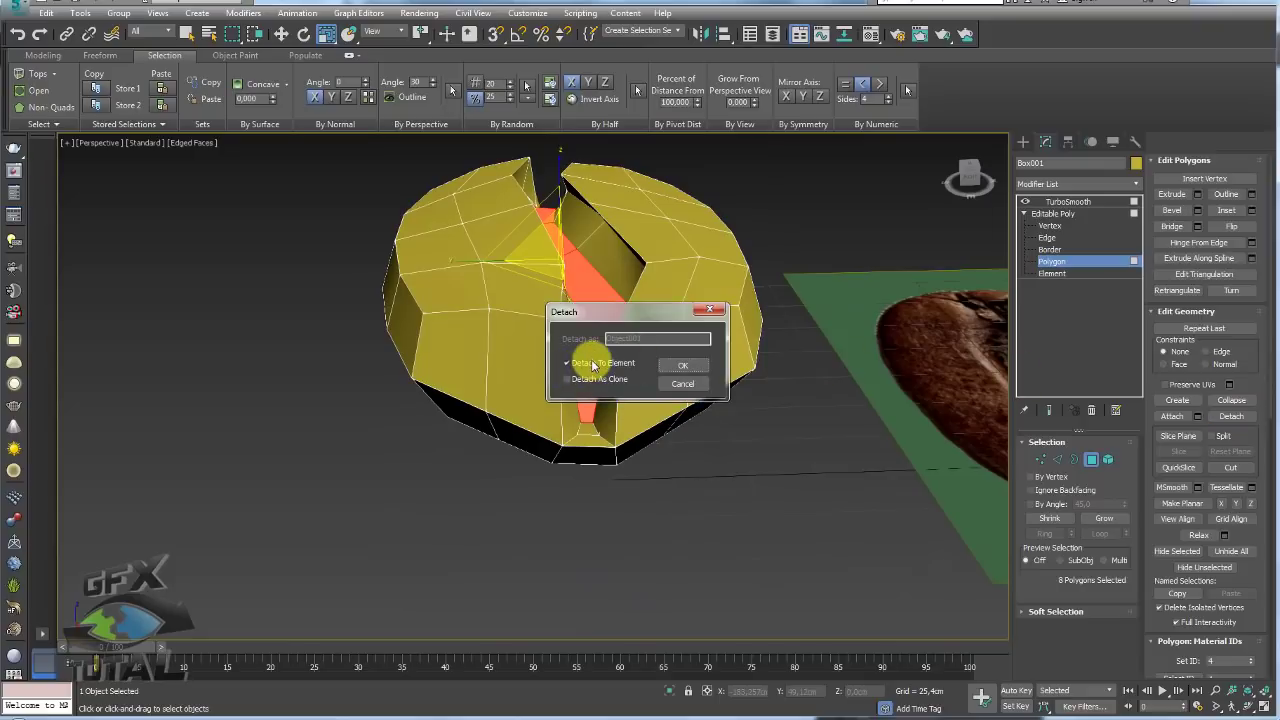
left_click(593, 365)
left_click(570, 379)
Confirm the detach and move Box001 down away from the strip
left_click(694, 372)
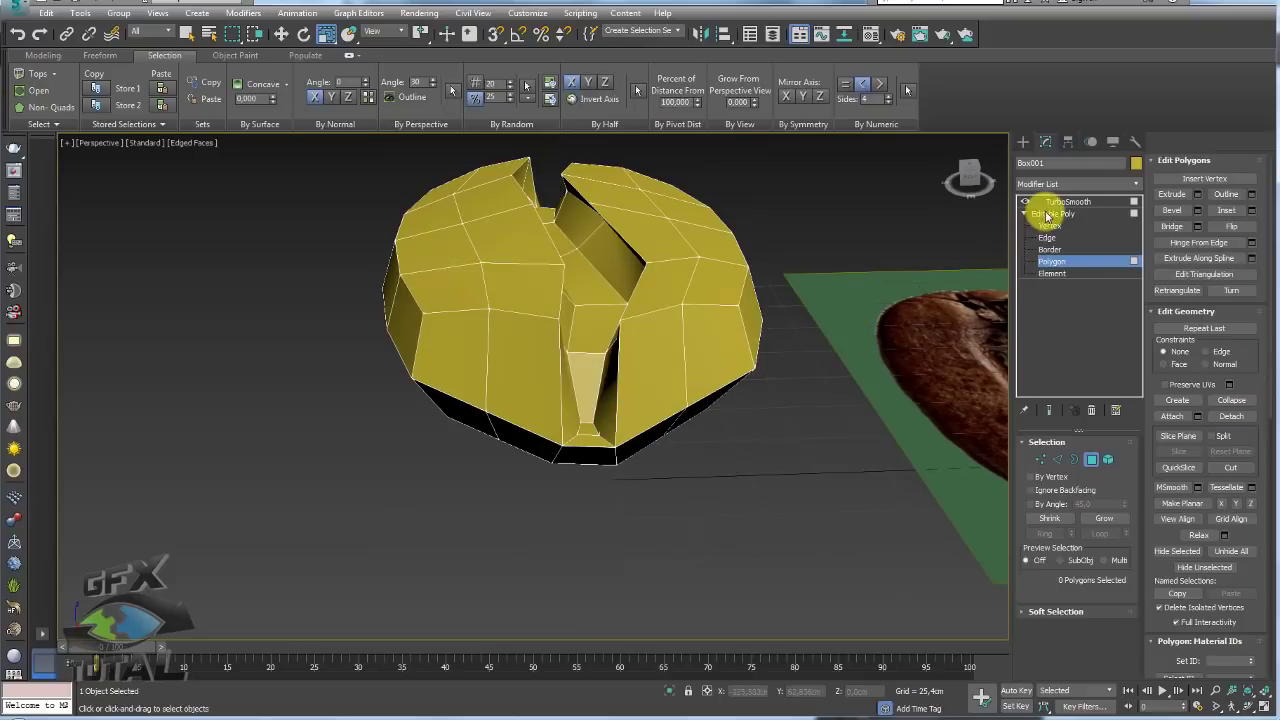
left_click(1060, 202)
key("w")
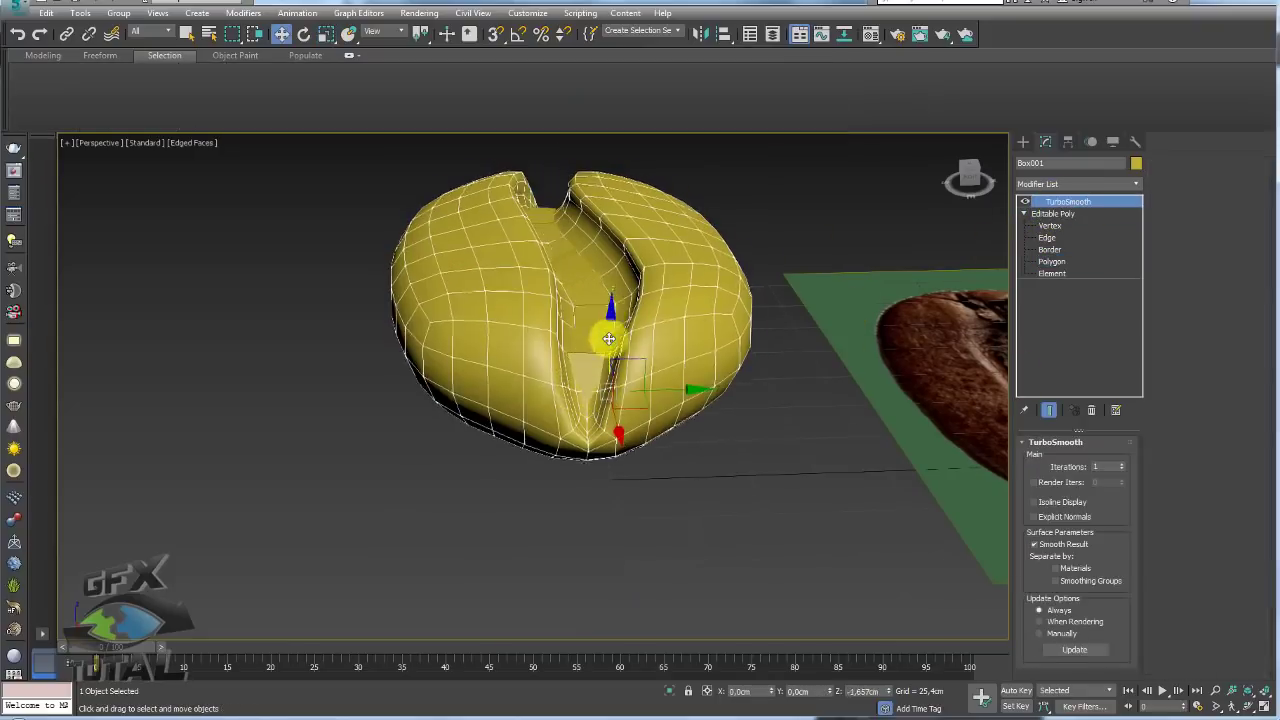
left_click_drag(608, 334, 608, 571)
On Object001, Ring the neck edges and Connect a new edge loop across them
left_click(608, 300)
left_click(1060, 459)
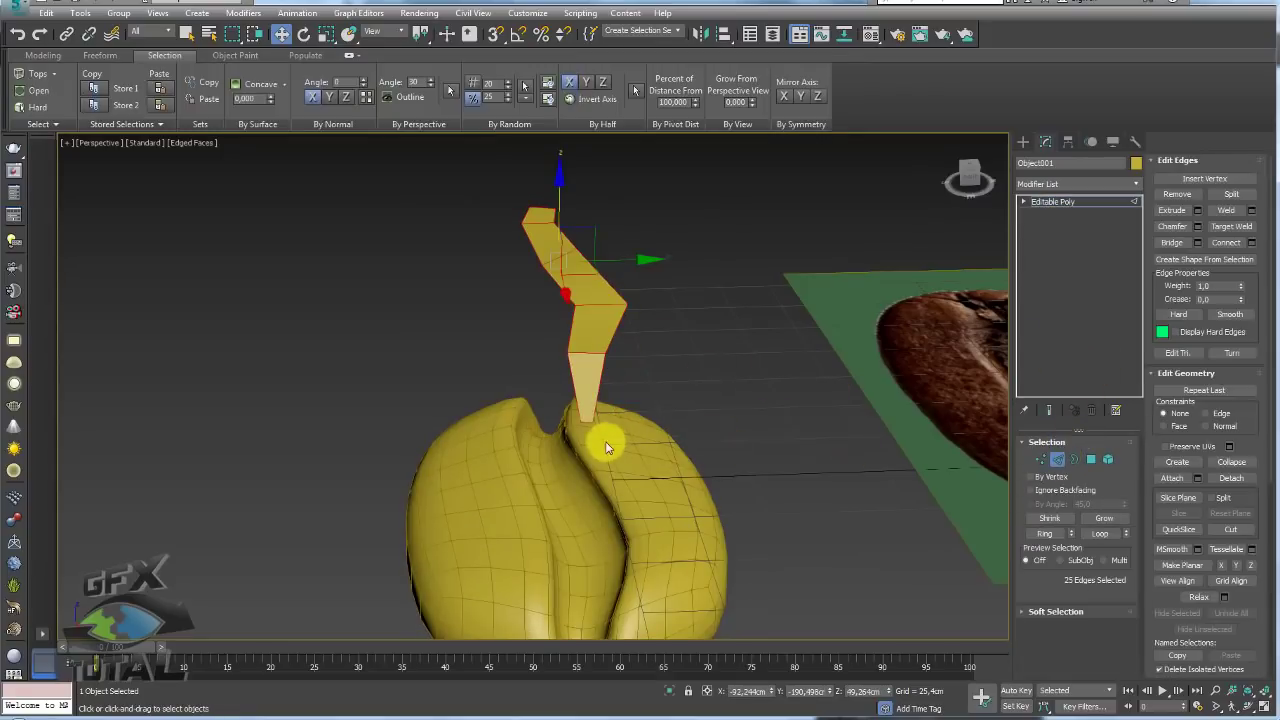
left_click(585, 423)
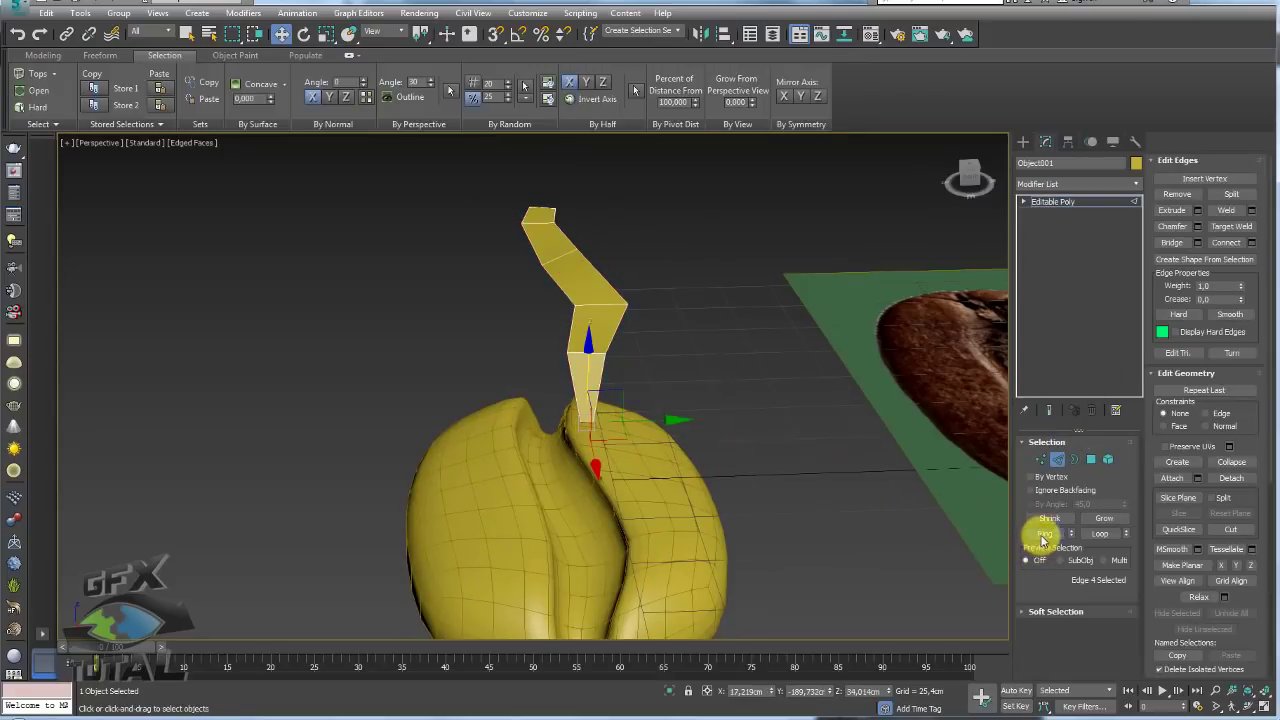
left_click(1044, 534)
left_click(1225, 243)
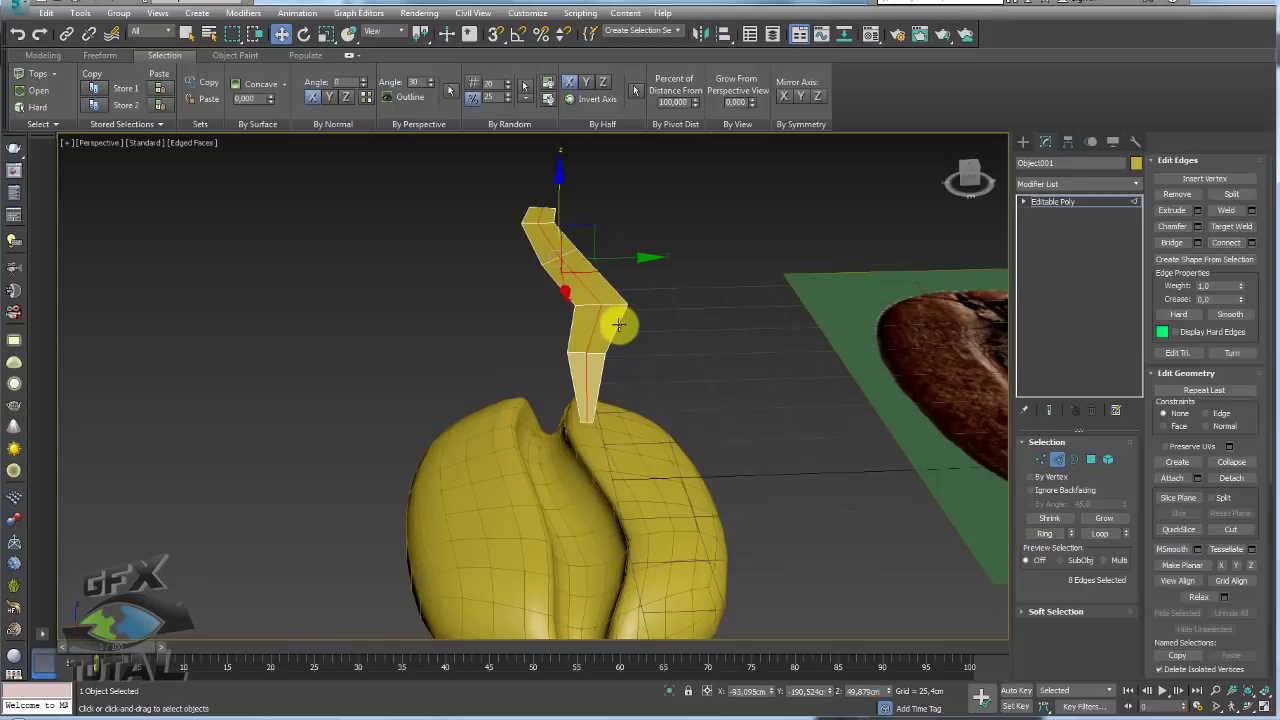
left_click_drag(619, 324, 617, 321)
Select edges along the strip and Connect another row of edges across its faces
double_click(588, 290)
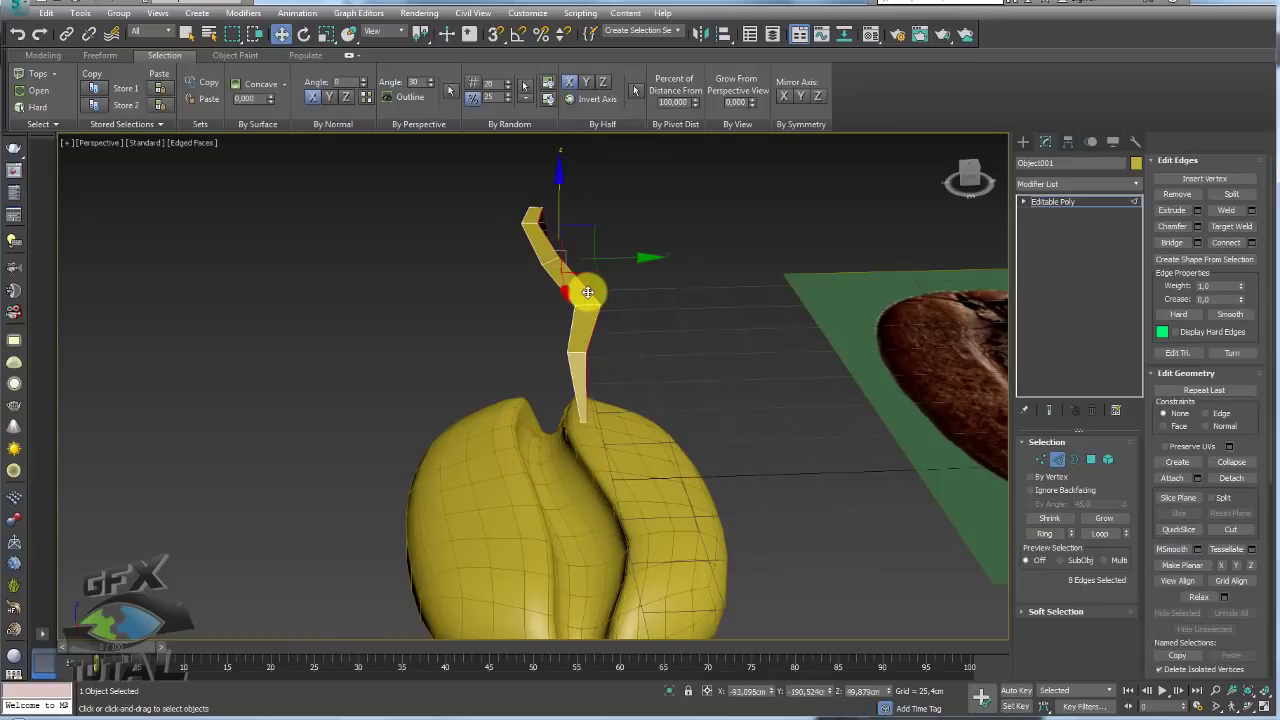
mouse_move(586, 294)
middle_mouse_down("alt")
mouse_move(530, 285)
mouse_move(594, 294)
mouse_move(574, 200)
mouse_move(704, 258)
mouse_move(709, 271)
mouse_move(670, 280)
middle_mouse_up("alt")
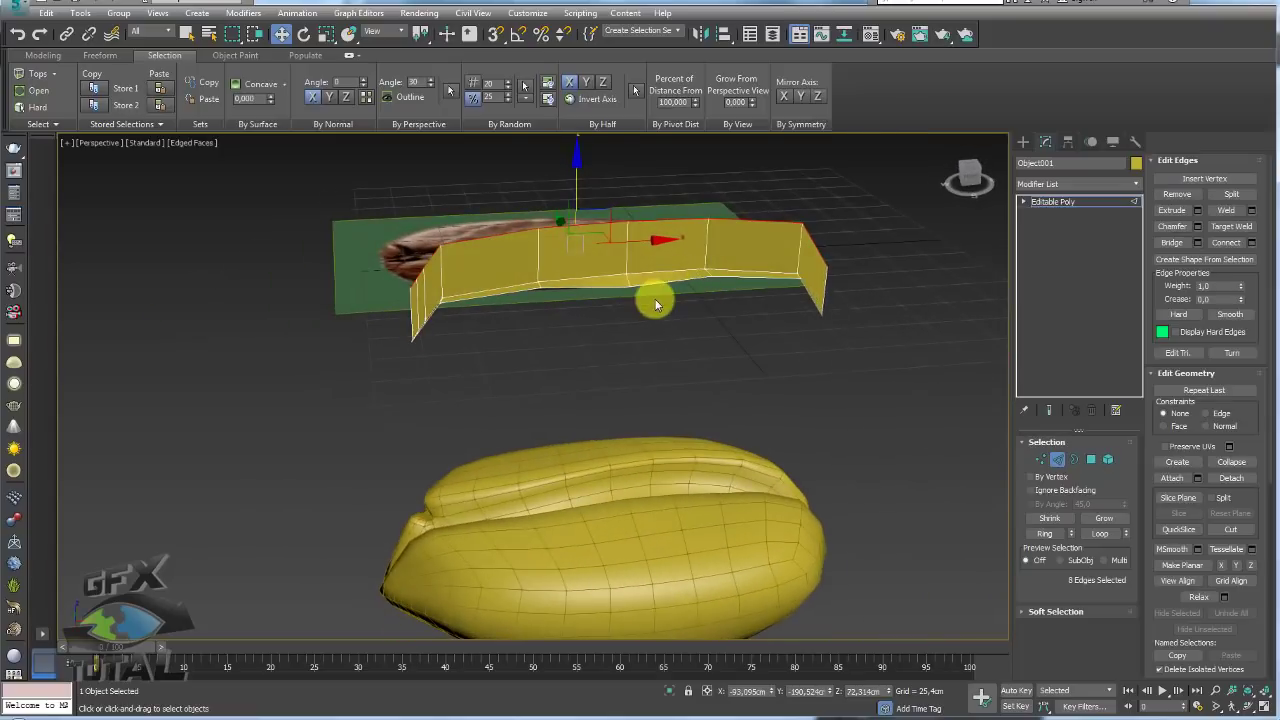
left_click_drag(493, 328, 592, 222)
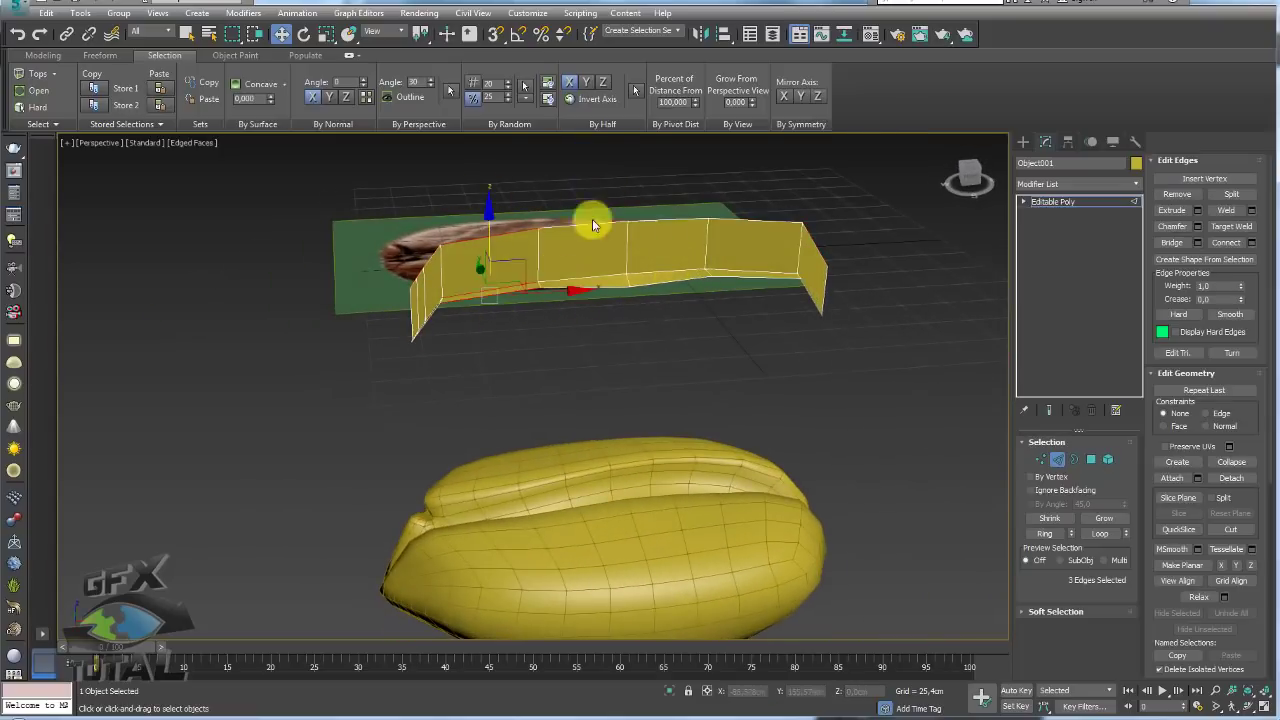
double_click(625, 251)
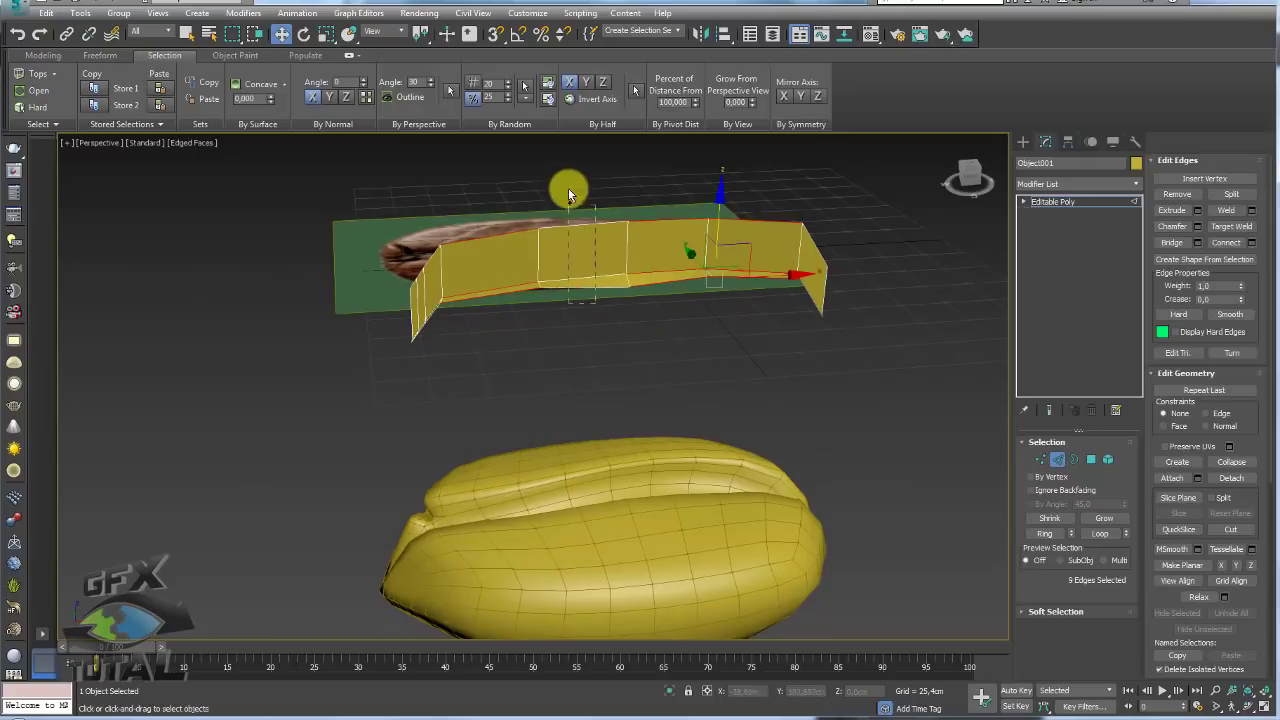
middle_click_drag(563, 189, 829, 342, "alt")
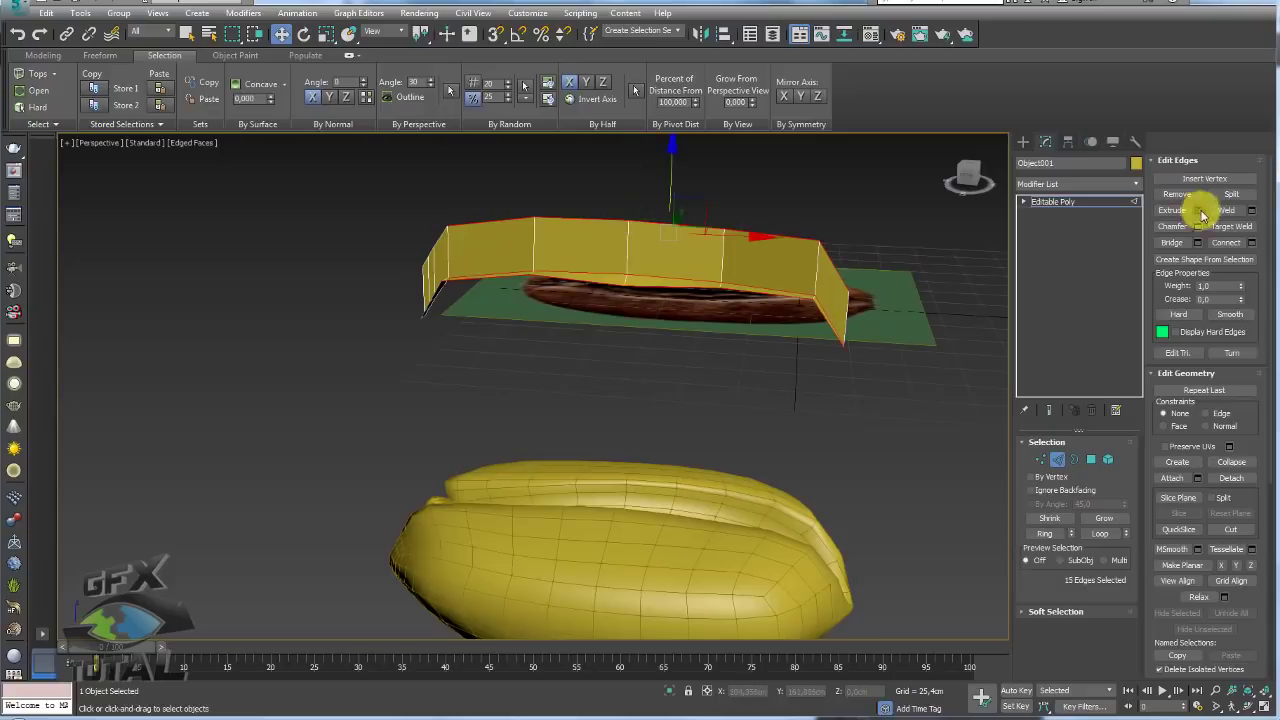
left_click(1230, 242)
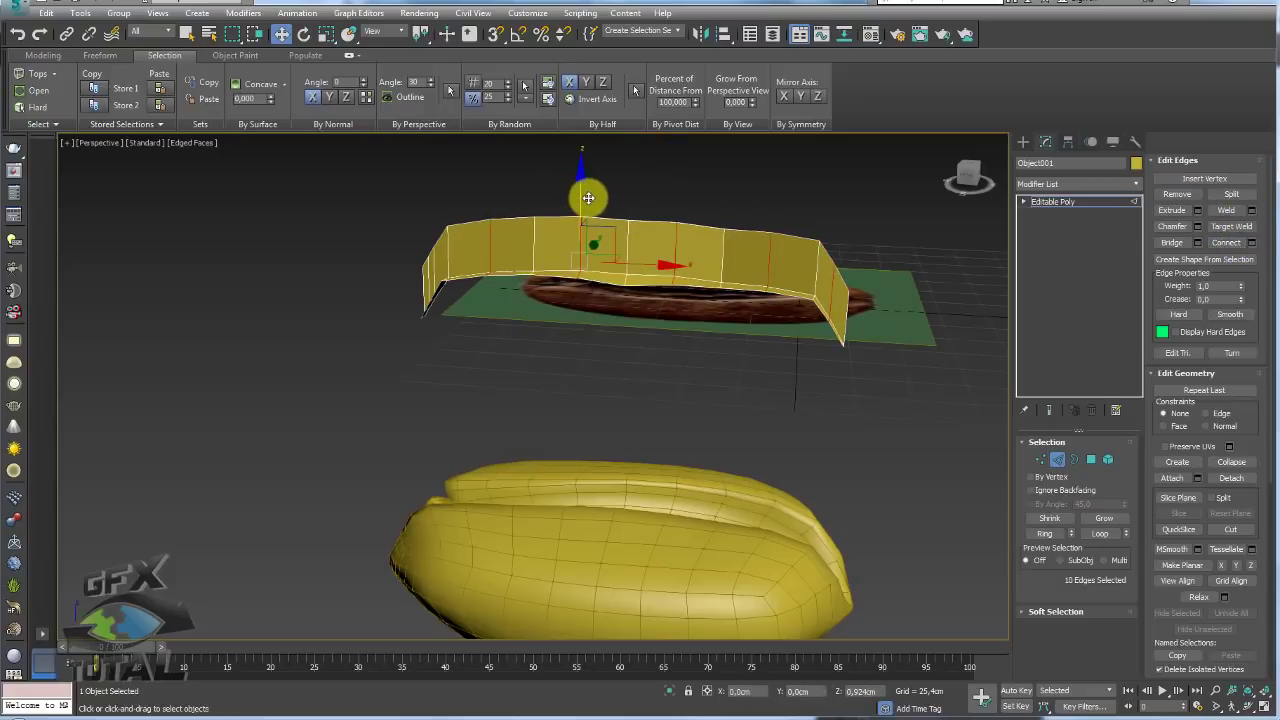
mouse_move(691, 220)
middle_mouse_down("alt")
mouse_move(631, 290)
mouse_move(766, 320)
mouse_move(551, 280)
mouse_move(686, 294)
mouse_move(1033, 183)
middle_mouse_up("alt")
left_click(651, 288)
Set the groove strip's object colour to blue
left_click(1050, 203)
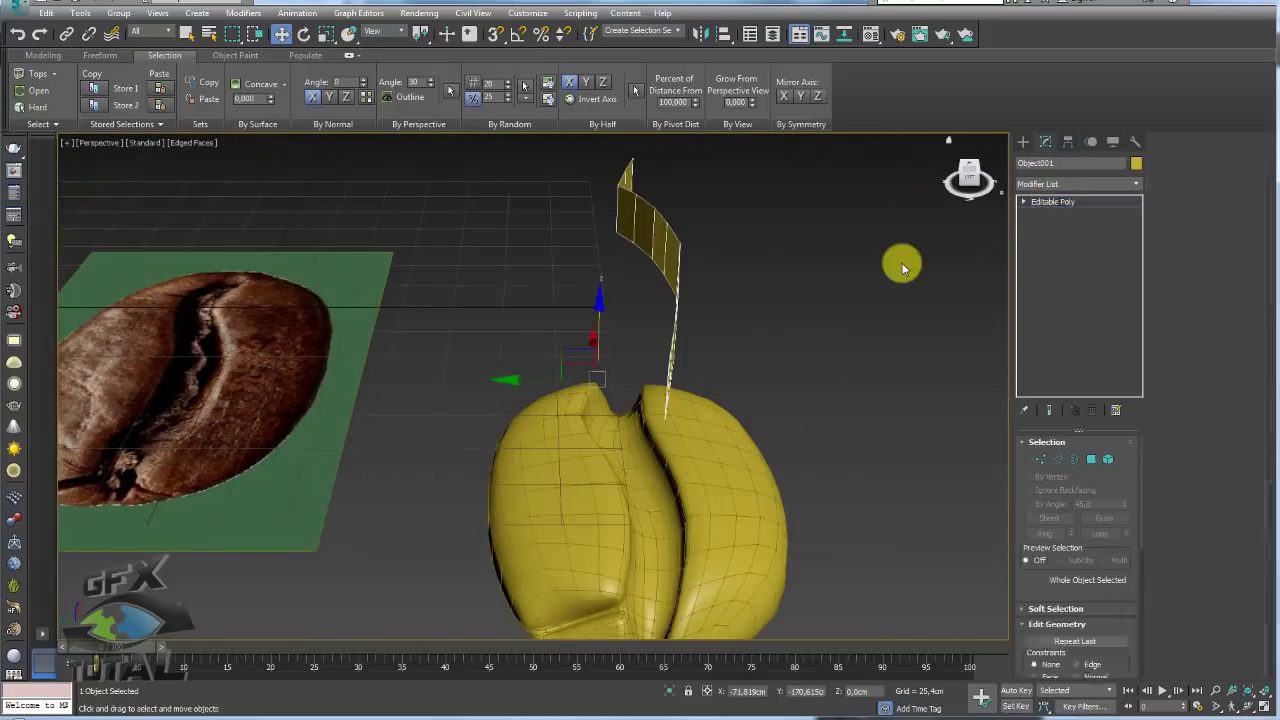
mouse_move(902, 263)
middle_mouse_down("alt")
mouse_move(694, 289)
mouse_move(1118, 187)
middle_mouse_up("alt")
left_click(1130, 170)
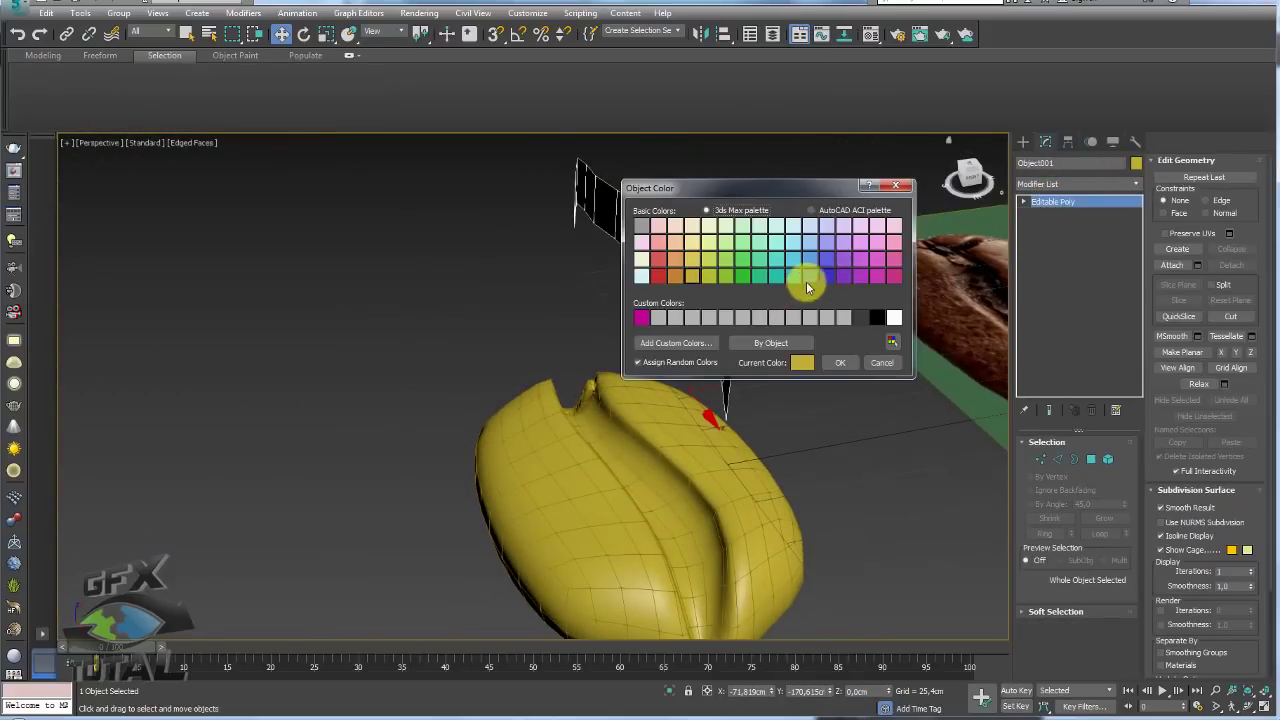
left_click(839, 362)
mouse_move(814, 357)
middle_mouse_down("alt")
mouse_move(766, 306)
mouse_move(706, 409)
middle_mouse_up("alt")
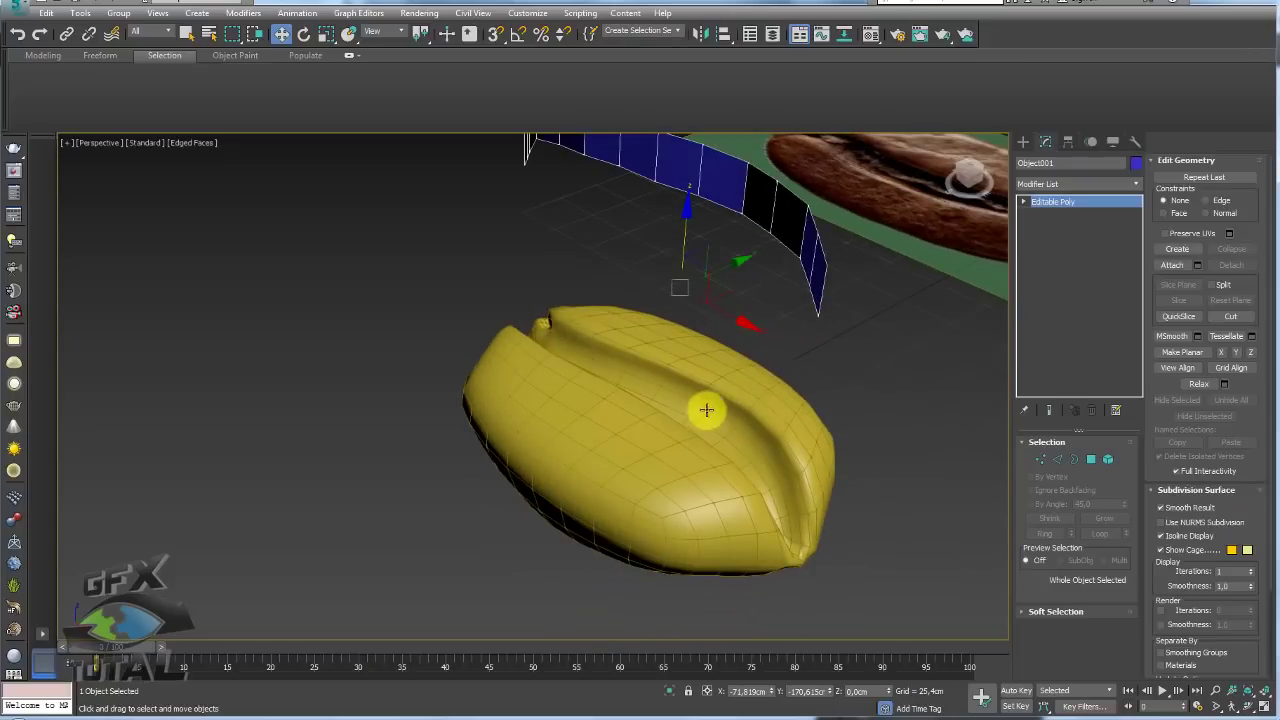
Align the strip to Box001 so it sits in the bean's crease
key("alt+a")
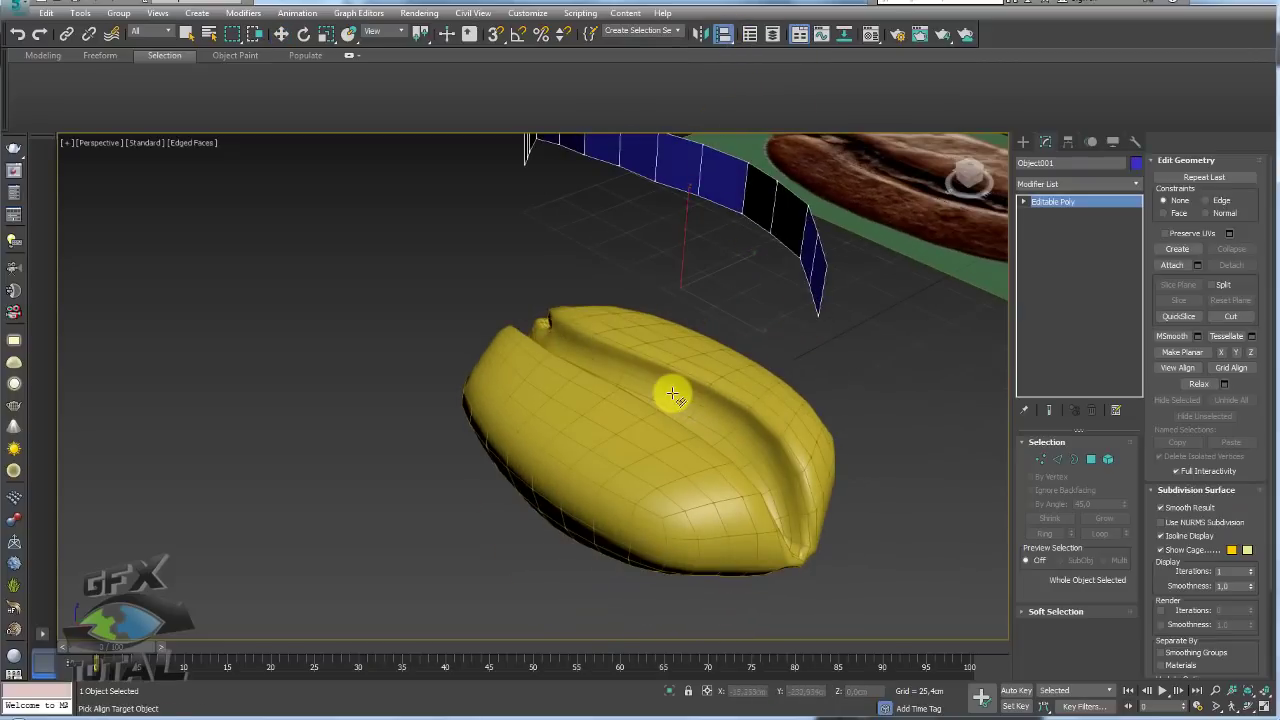
left_click(674, 386)
left_click(641, 472)
left_click(350, 50)
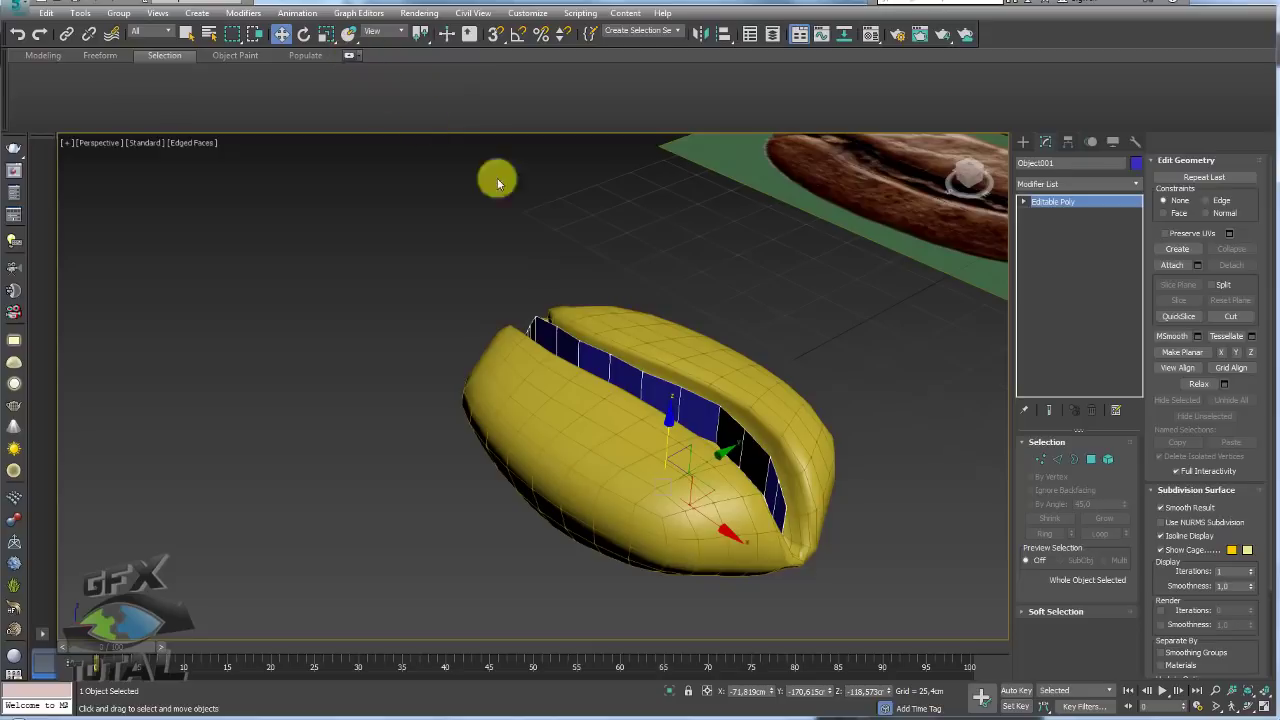
mouse_move(519, 307)
middle_mouse_down("alt")
mouse_move(680, 271)
mouse_move(617, 317)
mouse_move(634, 336)
middle_mouse_up("alt")
scroll(634, 336, "up", 3)
In Vertex mode, select the blue strip's rim vertices, nudging a right-rim vertex into place
key("1")
middle_click_drag(916, 378, 704, 292, "alt")
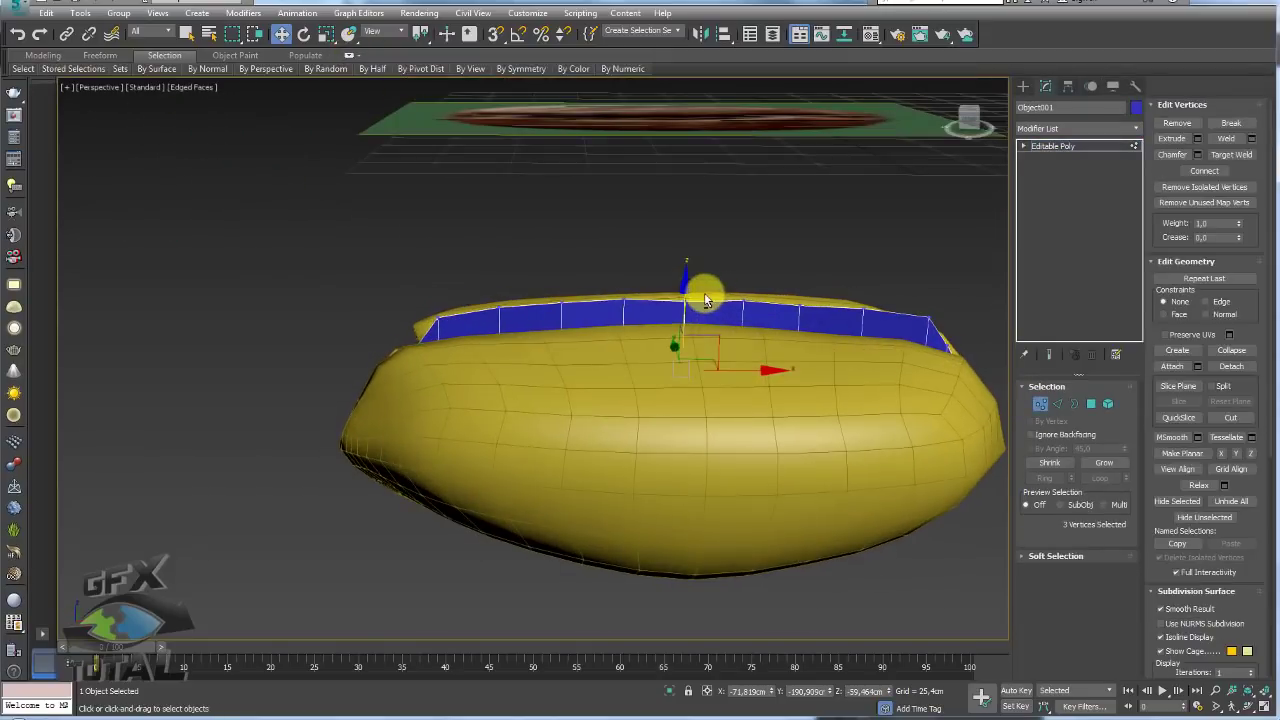
left_click_drag(564, 312, 565, 312)
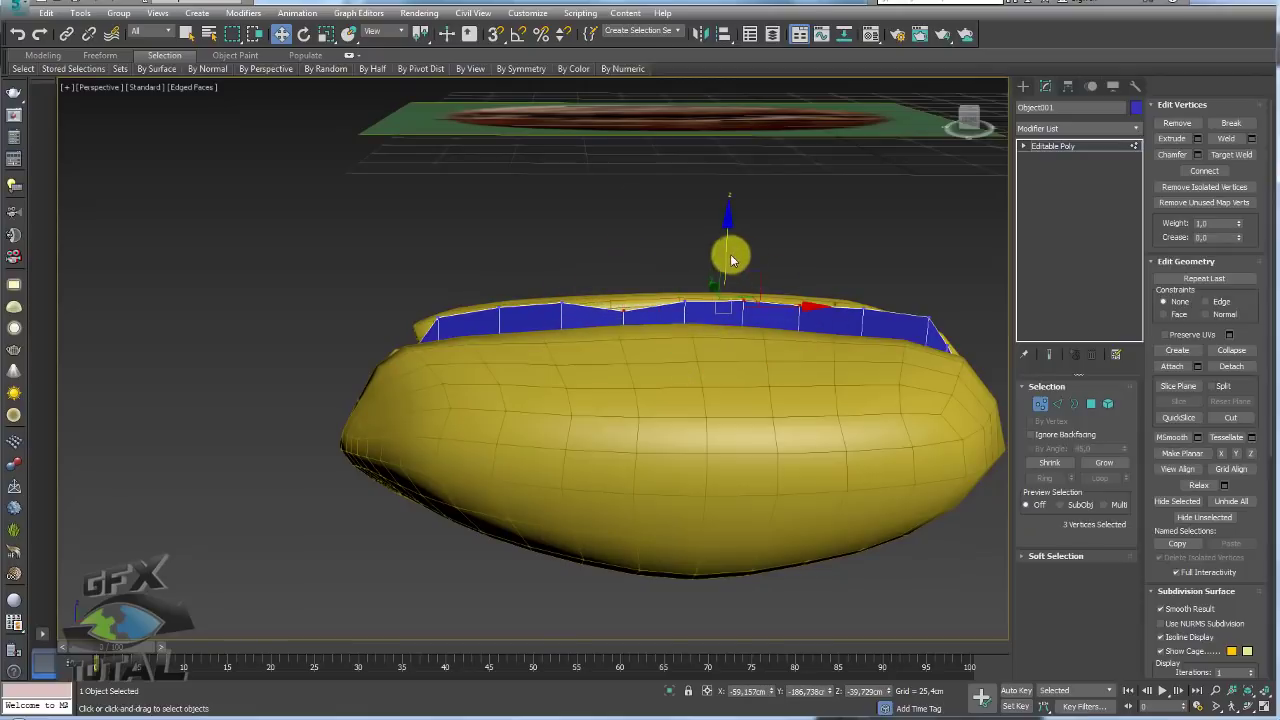
left_click(930, 318)
middle_click_drag(930, 318, 932, 298, "alt")
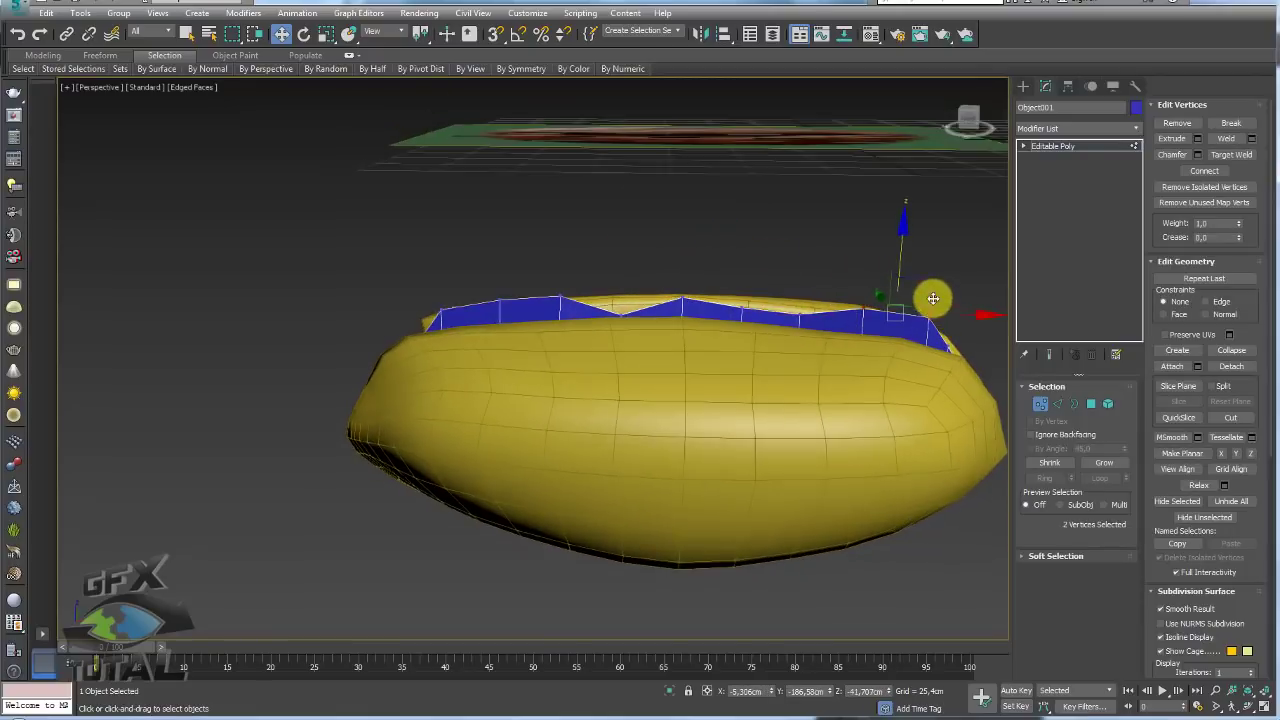
left_click(928, 318)
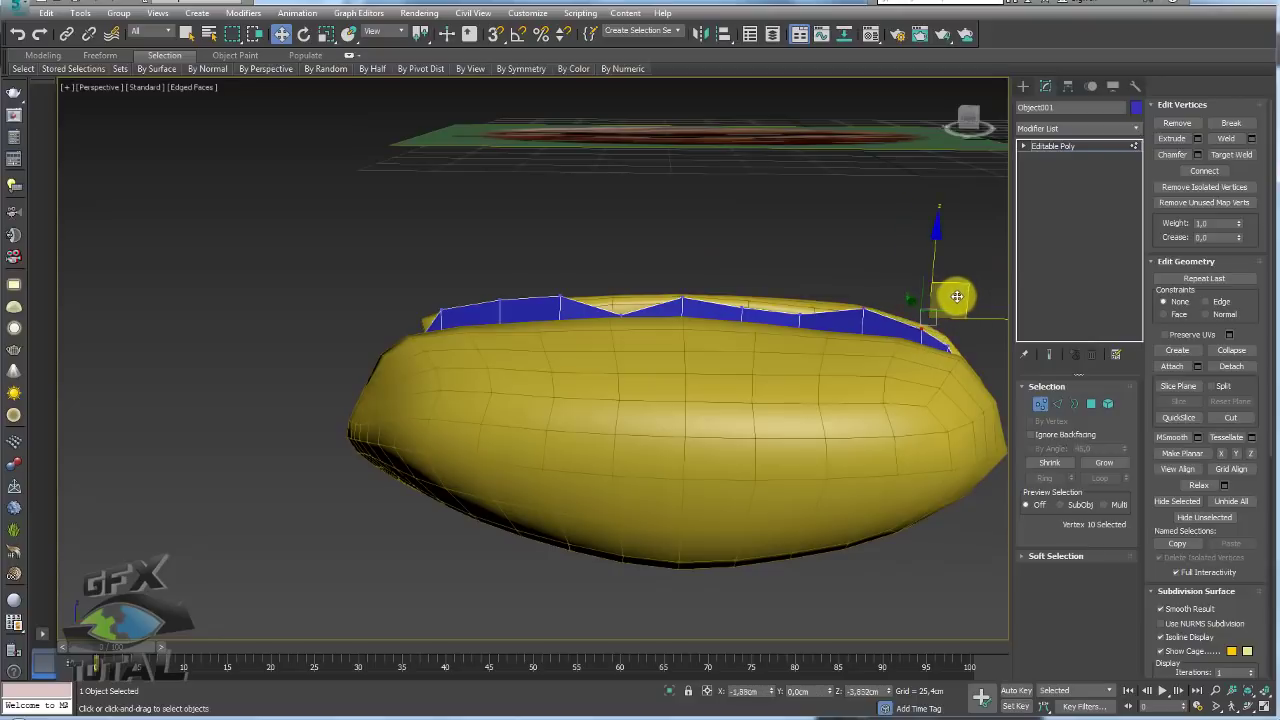
left_click_drag(957, 296, 522, 246)
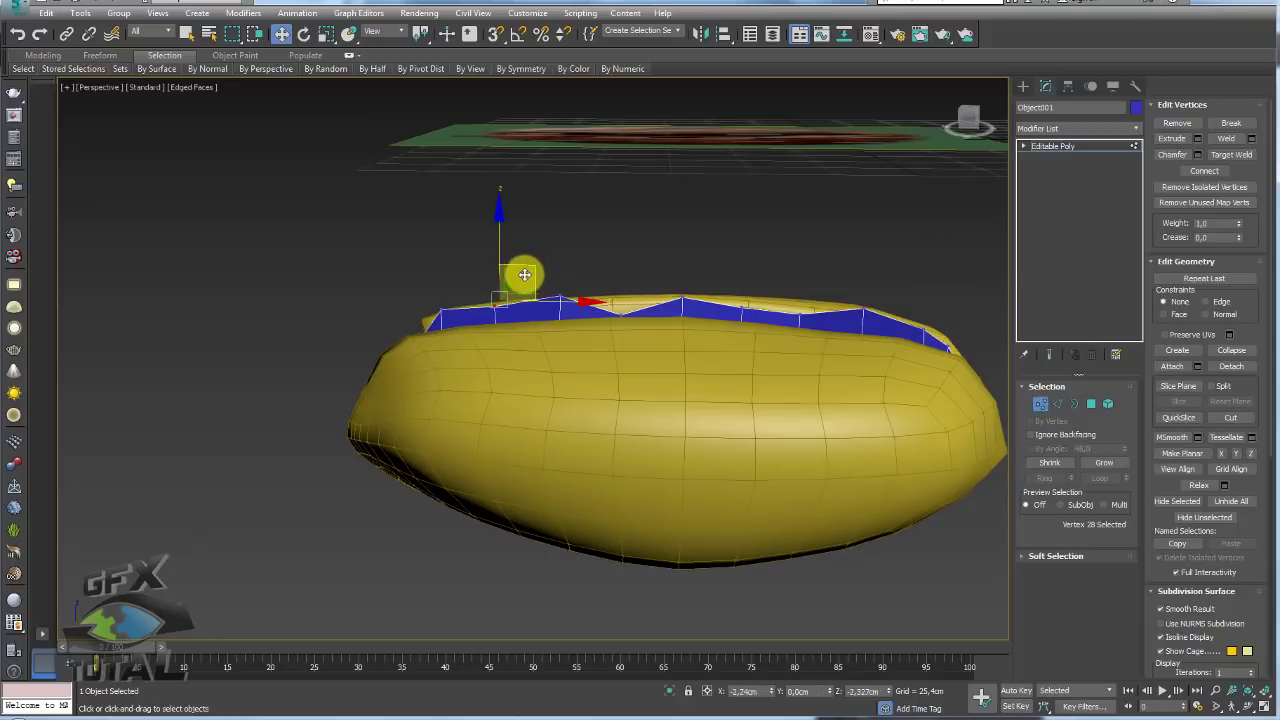
left_click_drag(457, 266, 451, 284, "alt")
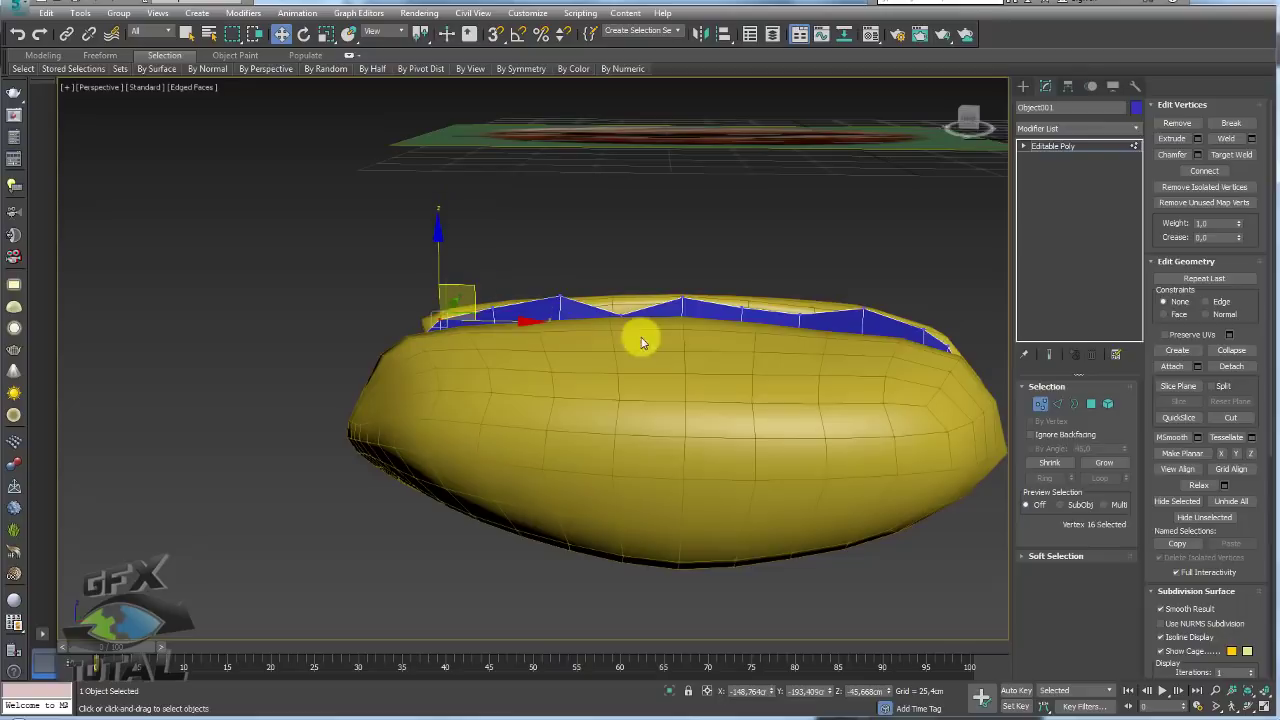
middle_click_drag(643, 337, 722, 432, "alt")
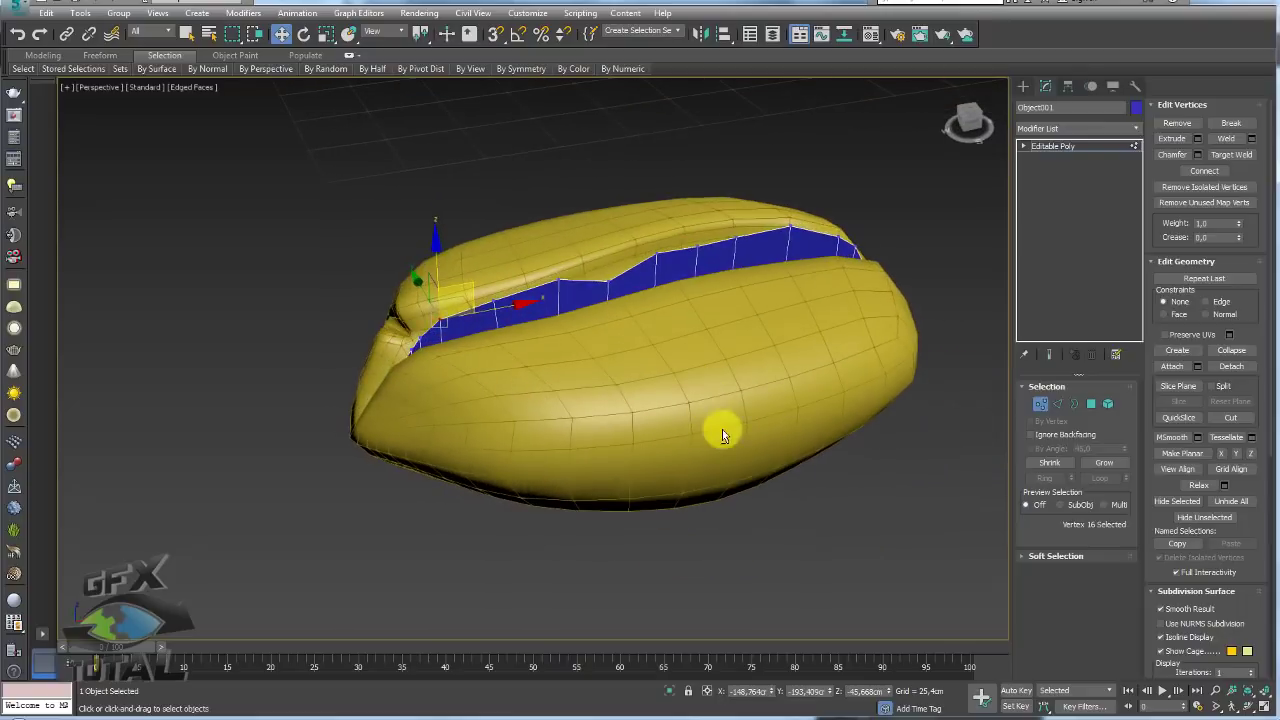
Isolate the blue strip and switch to Edge mode
left_click(672, 693)
middle_click_drag(651, 497, 698, 365)
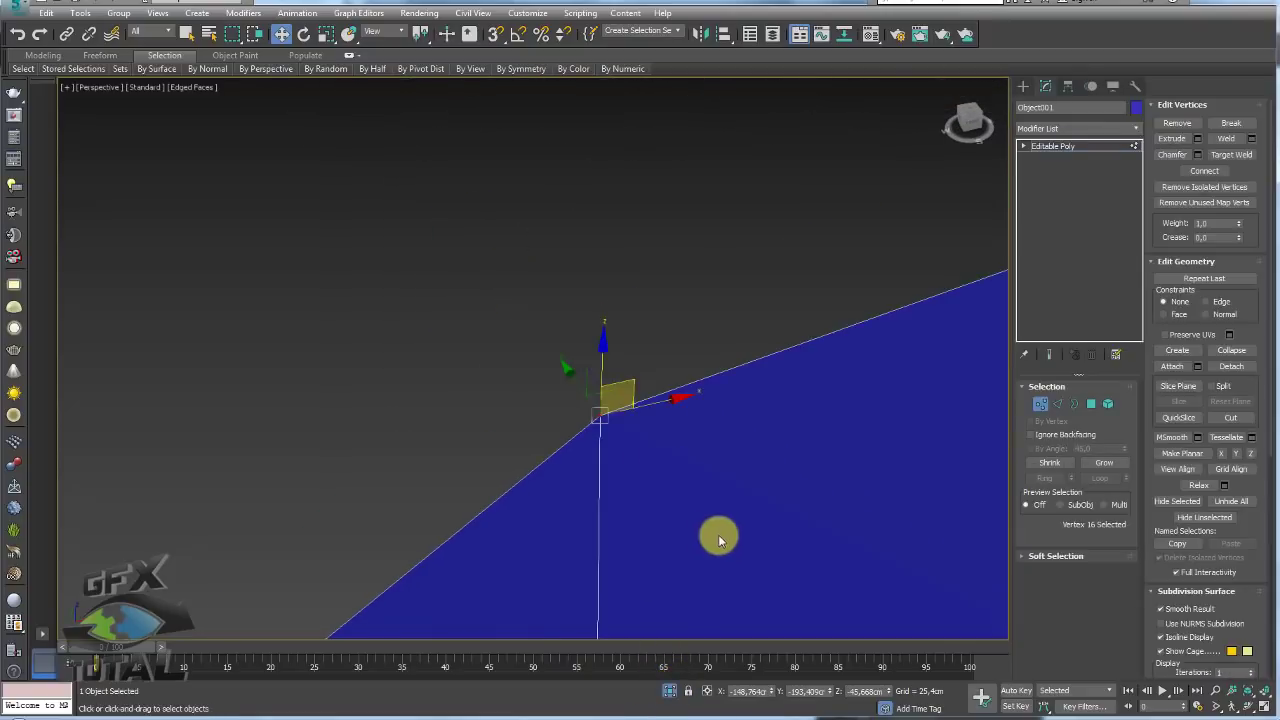
scroll(698, 365, "down", 3)
middle_click_drag(748, 414, 551, 306, "alt")
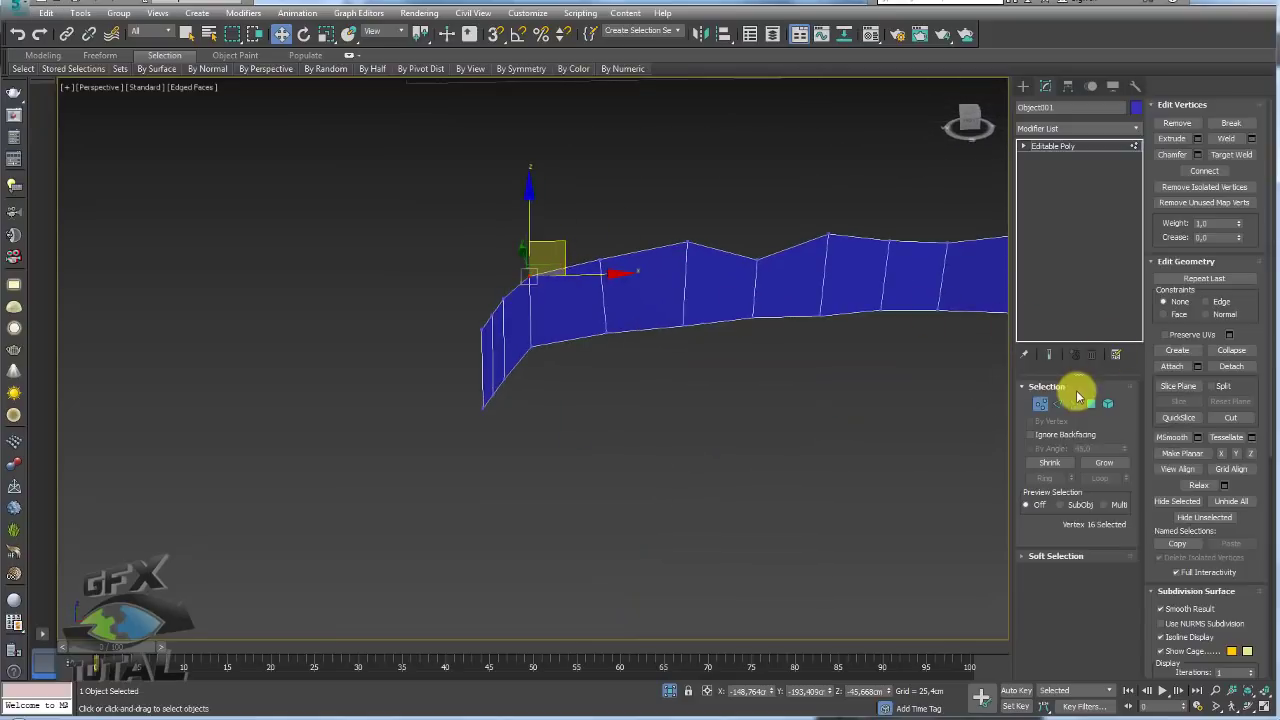
key("2")
middle_click_drag(1004, 390, 676, 356, "alt")
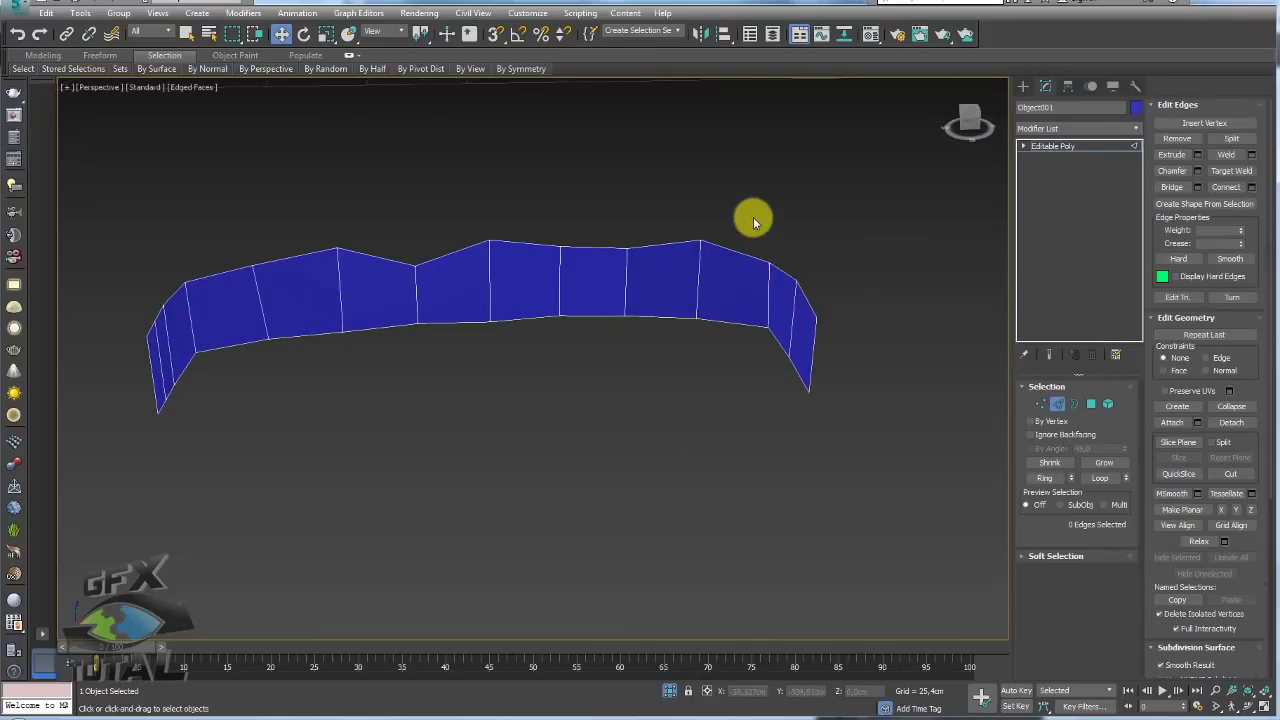
Connect selected edge pairs in the strip's left and middle sections
left_click(1230, 187)
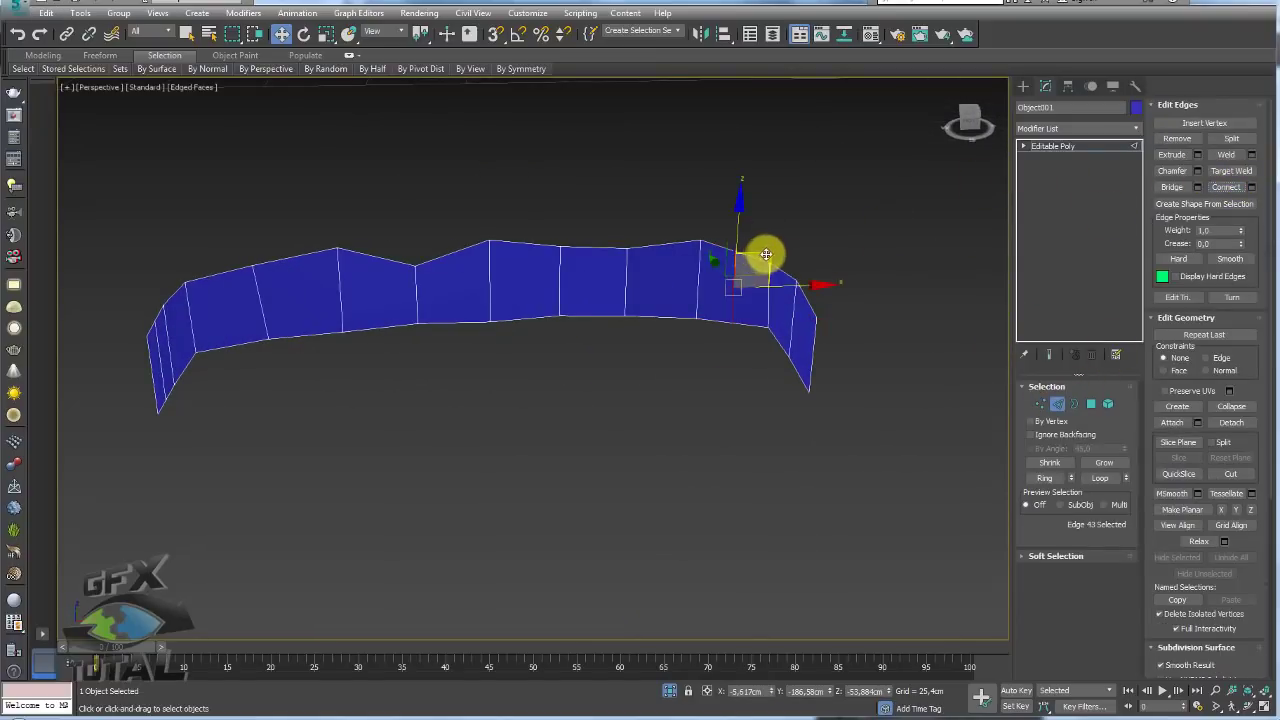
left_click_drag(429, 223, 440, 303)
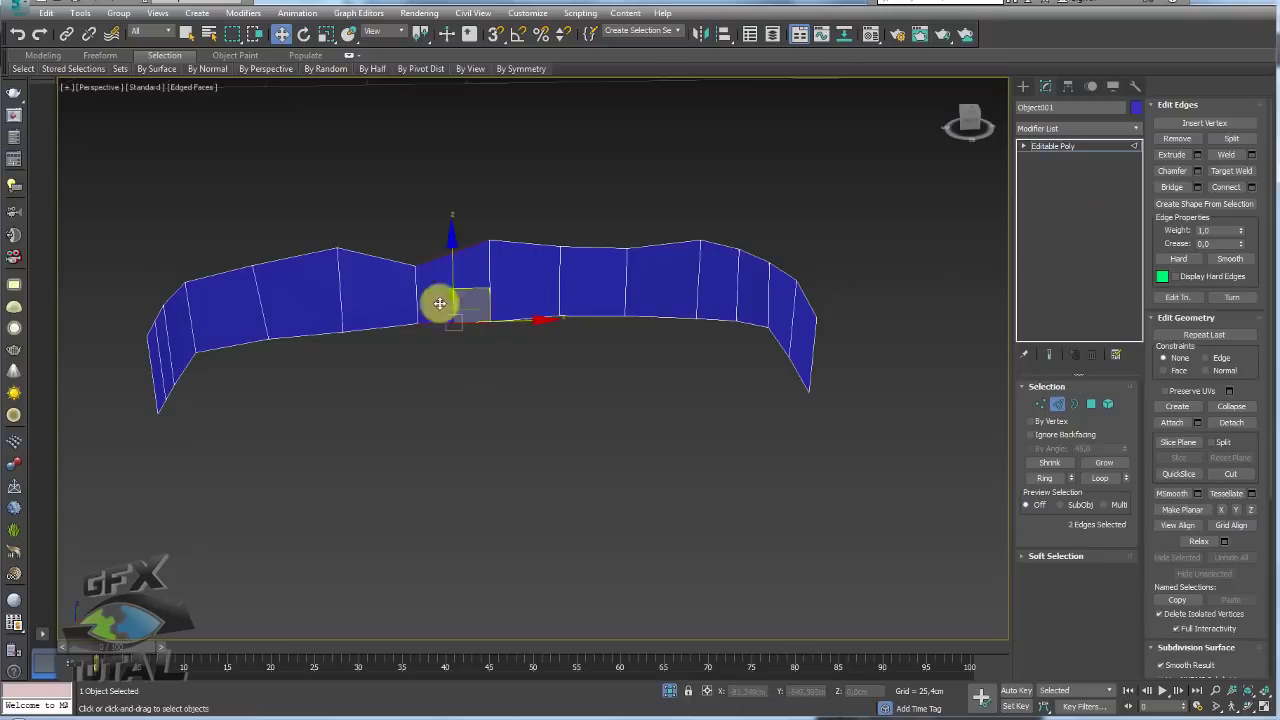
left_click(370, 343, "ctrl")
left_click(226, 328, "ctrl")
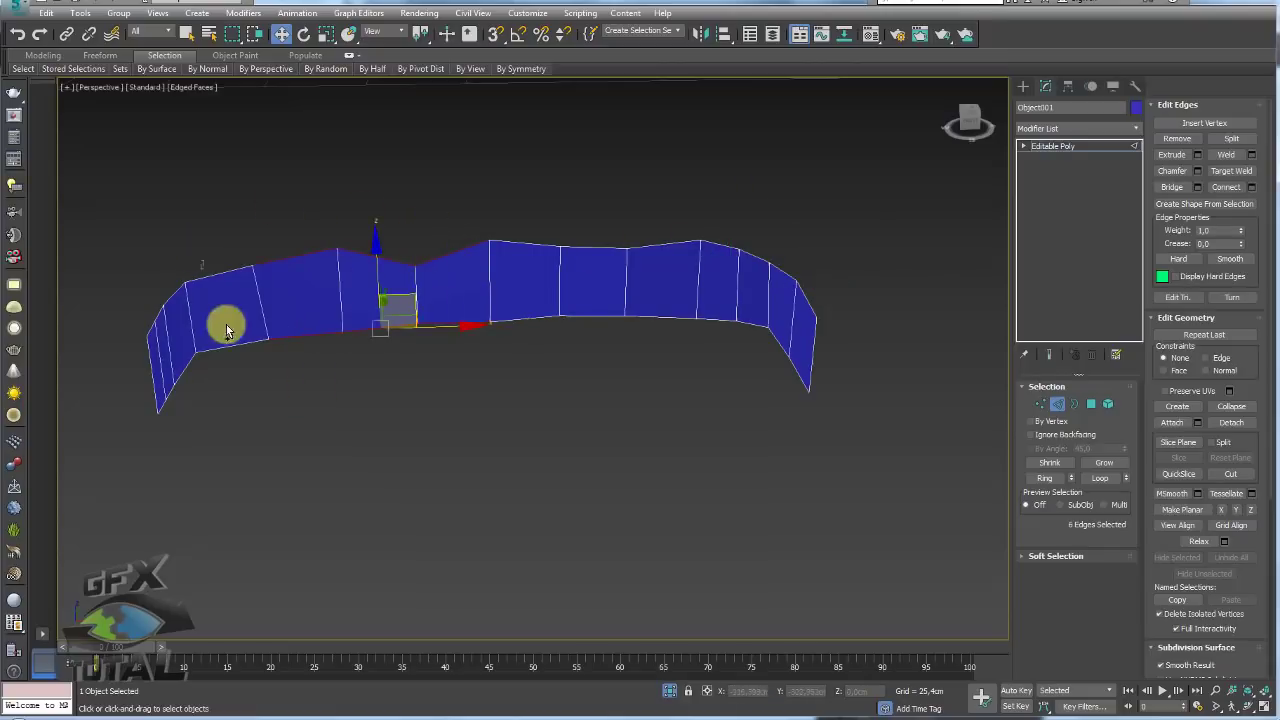
left_click(1230, 187)
middle_click_drag(371, 266, 368, 229, "alt")
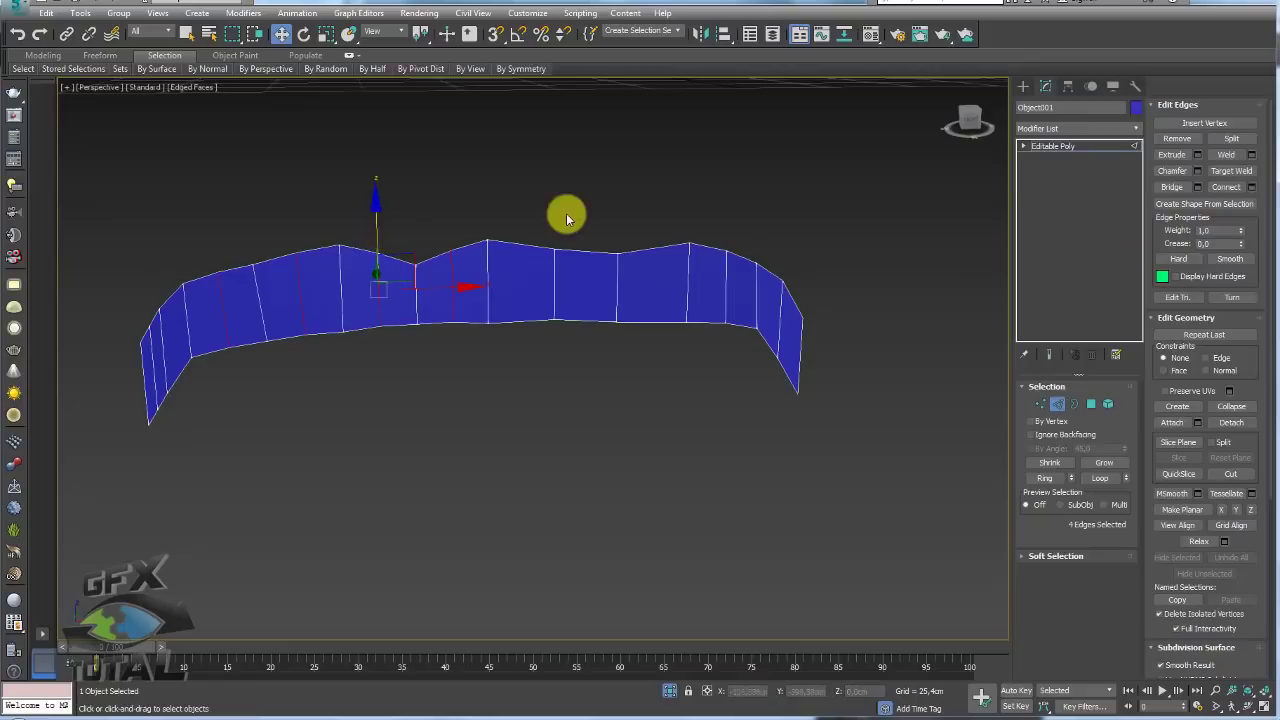
left_click_drag(540, 218, 632, 278)
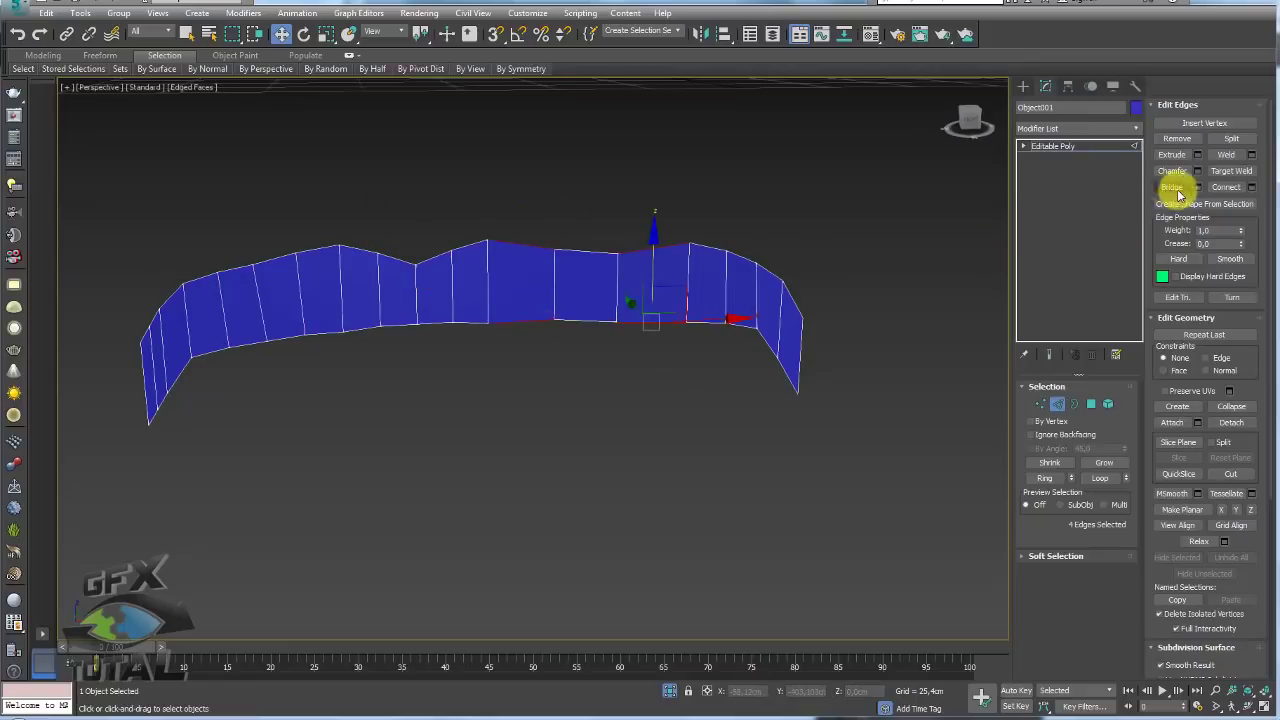
left_click(1227, 189)
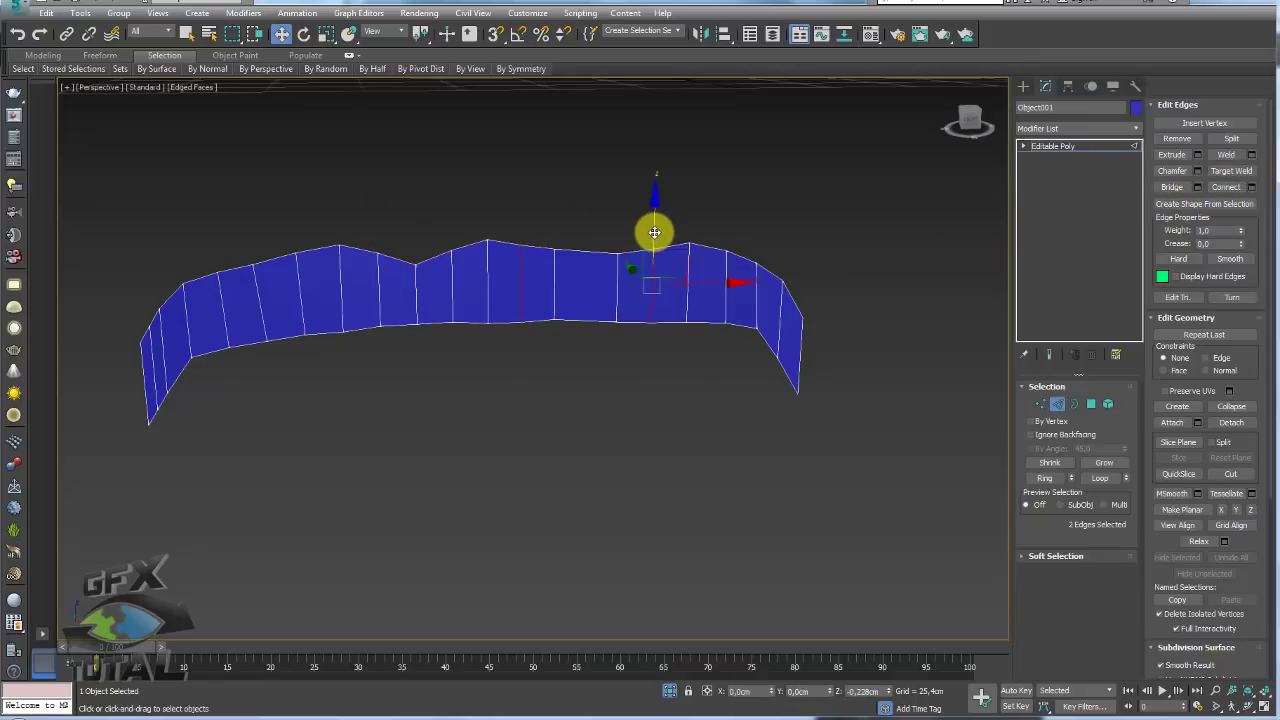
Ring the edges along the strip and Connect them with 3 segments
left_click(1053, 146)
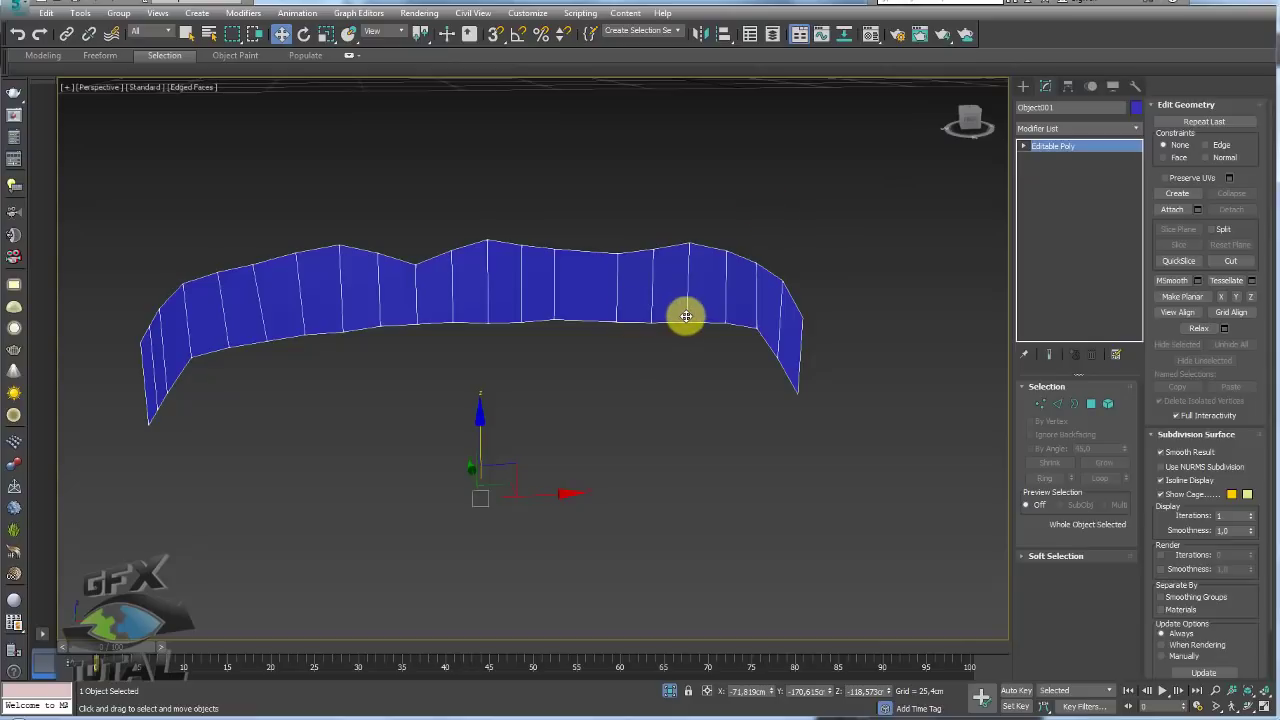
mouse_move(679, 329)
middle_mouse_down("alt")
mouse_move(714, 320)
mouse_move(700, 350)
middle_mouse_up("alt")
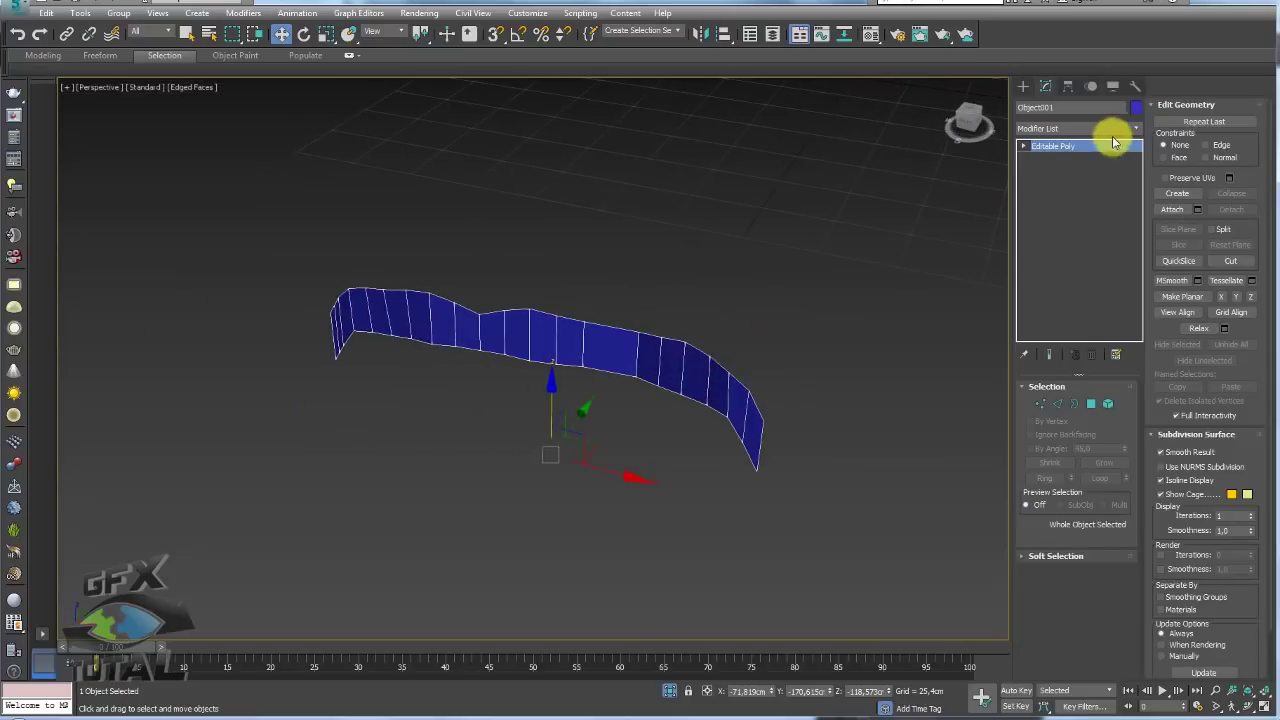
left_click(1057, 403)
middle_click_drag(837, 400, 776, 410, "alt")
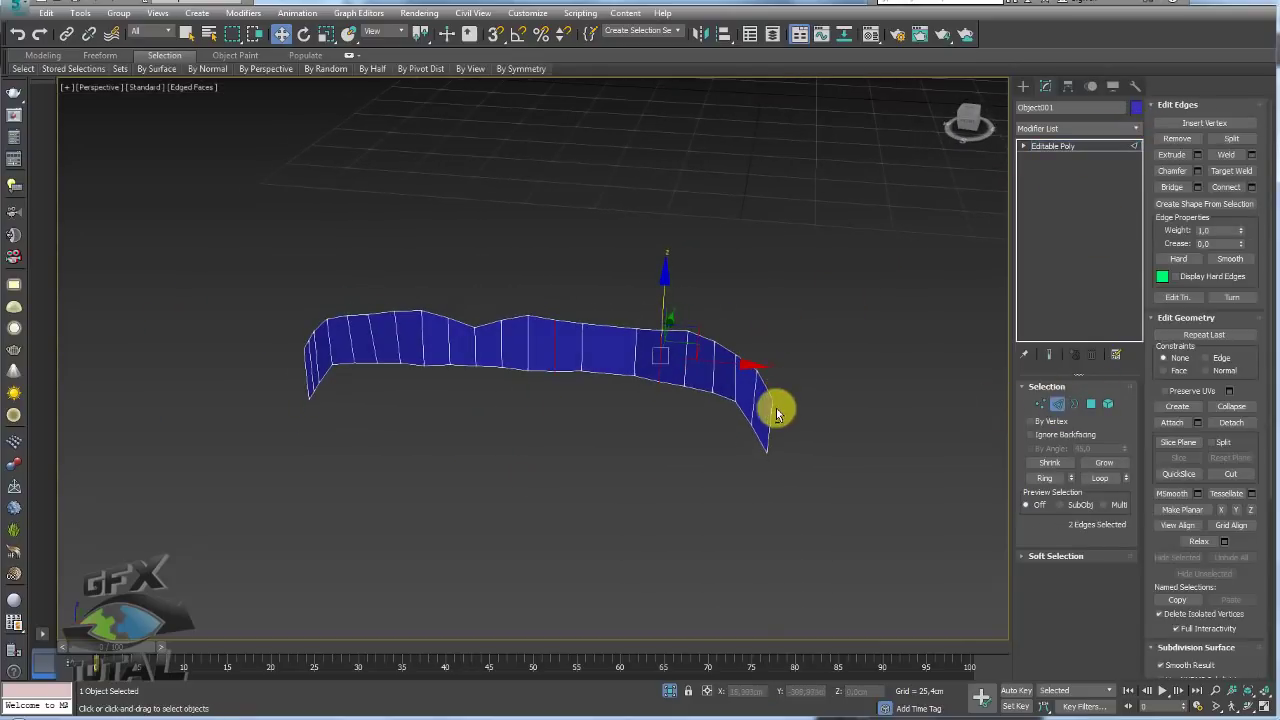
left_click(1046, 478)
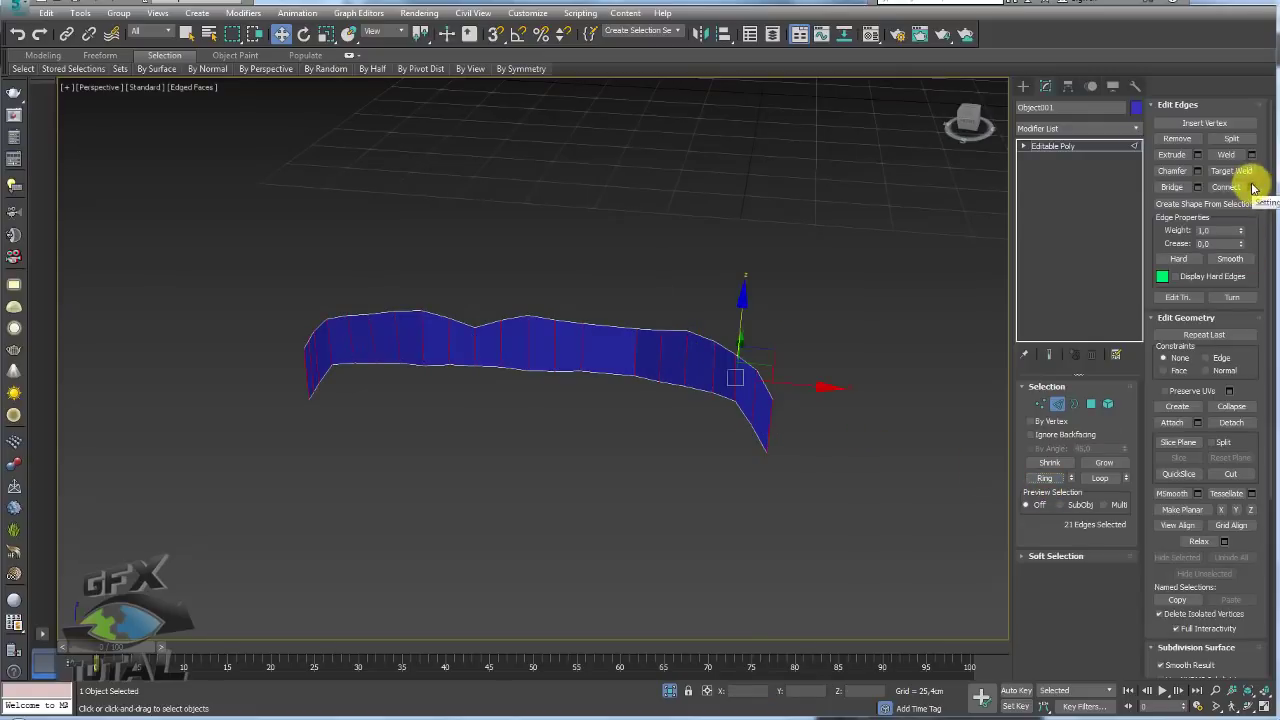
left_click(1252, 187)
left_click_drag(545, 369, 546, 362)
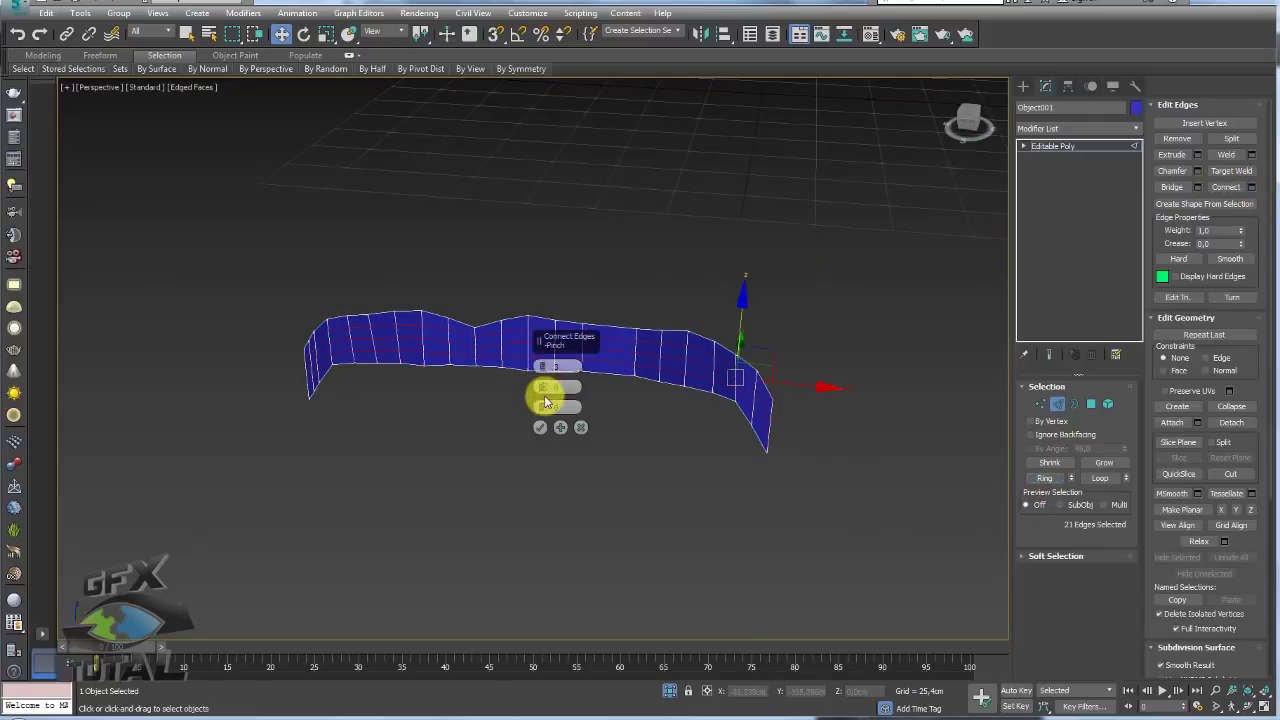
left_click(540, 427)
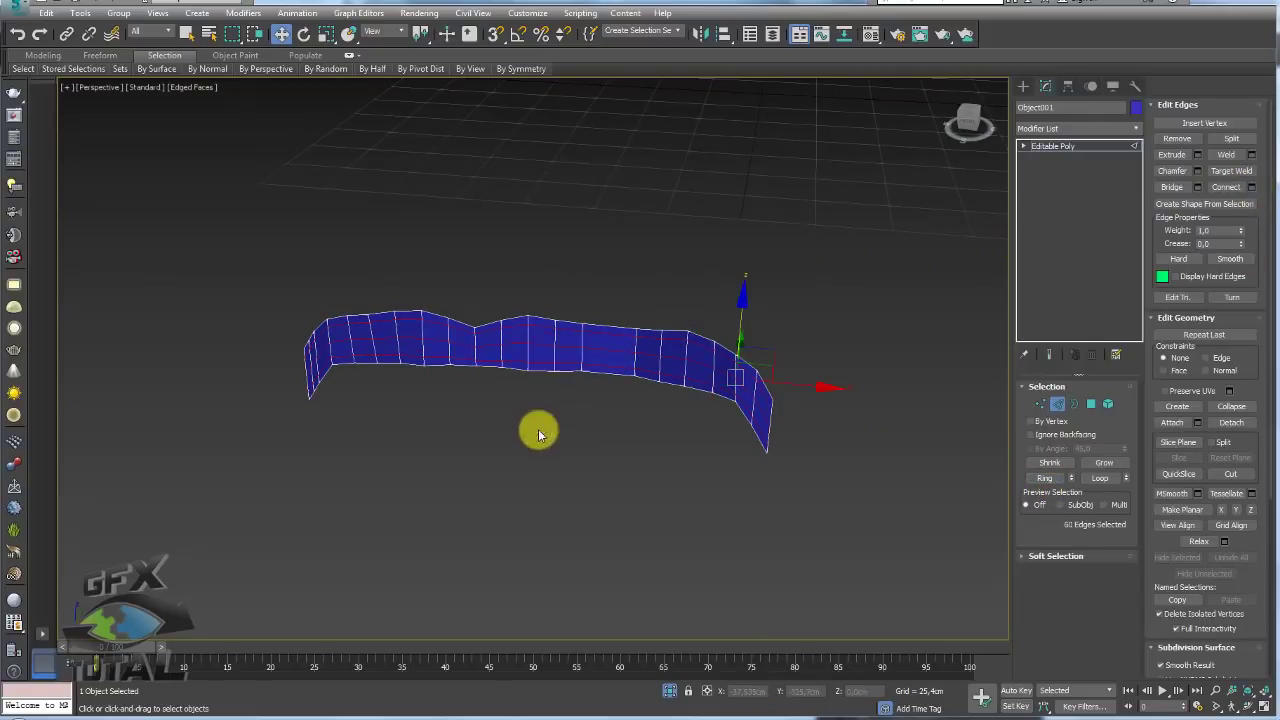
left_click(1072, 147)
left_click(1136, 128)
mouse_move(1137, 177)
left_mouse_down()
mouse_move(1137, 320)
mouse_move(1141, 170)
mouse_move(1143, 260)
left_mouse_up()
Add a fractal Noise modifier to the crease strip with Y strength 21.692cm and scale 18.245
scroll(1066, 360, "down", 1)
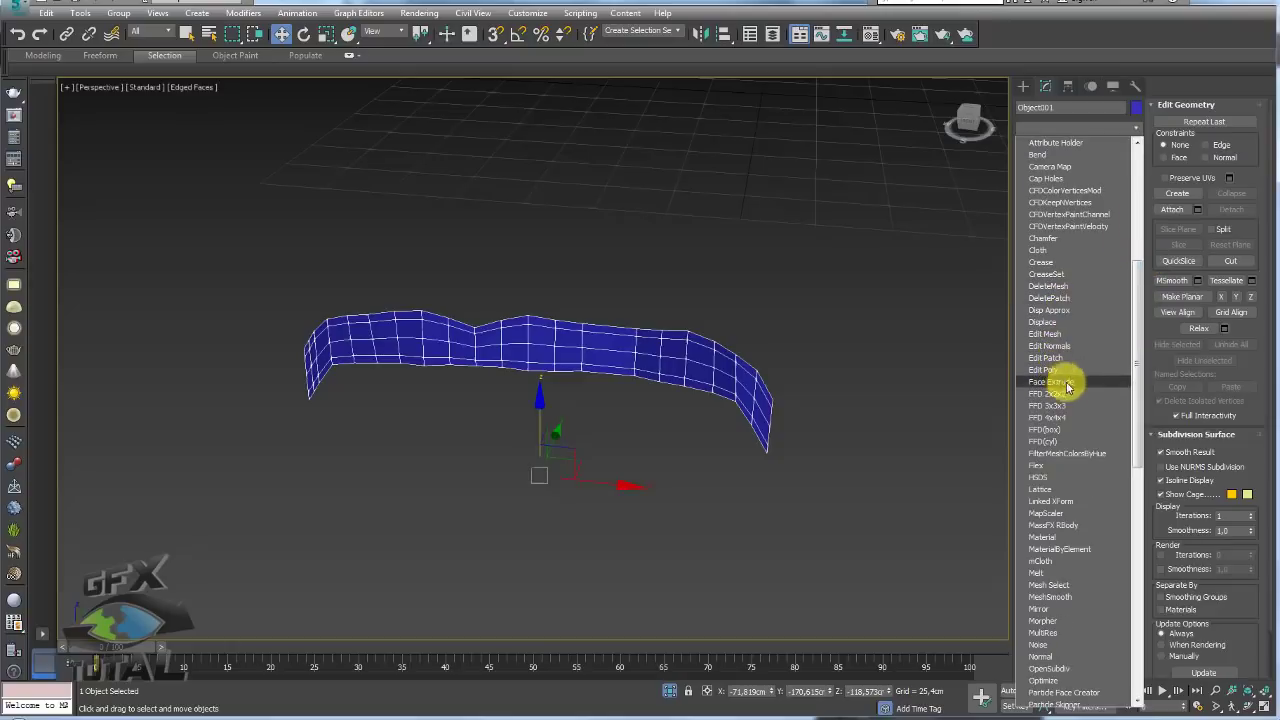
scroll(1063, 463, "down", 10)
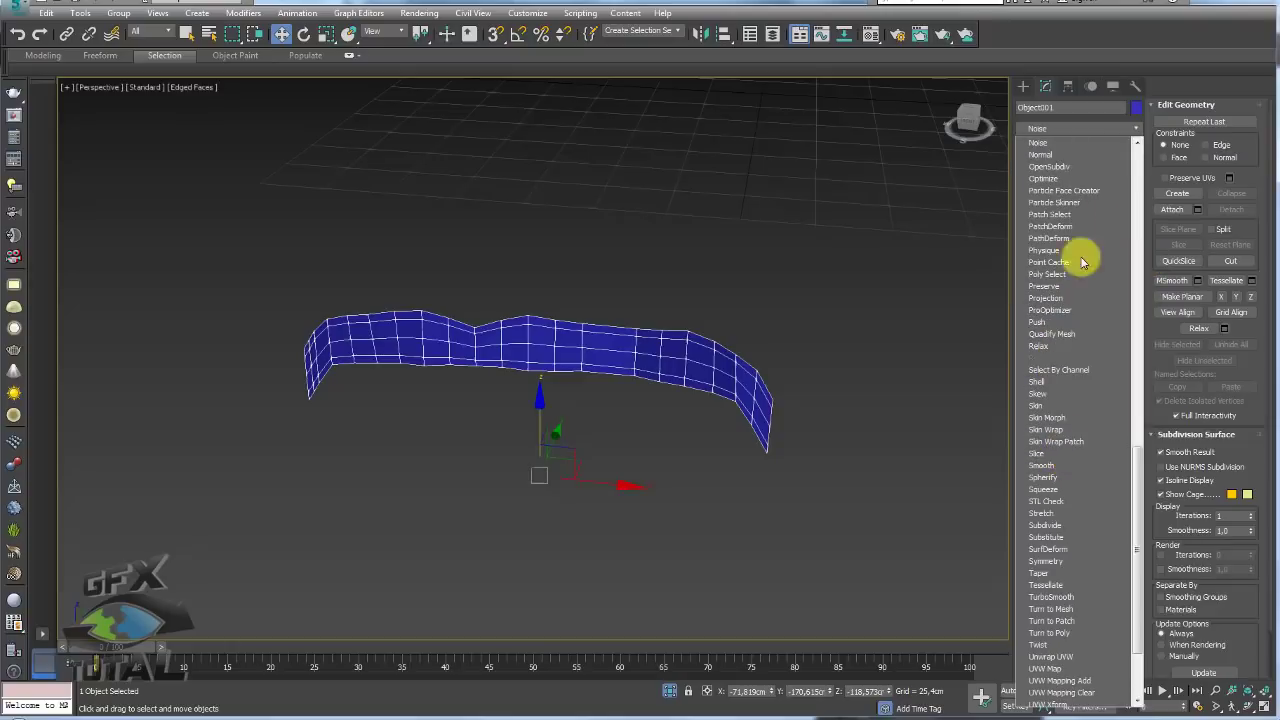
left_click(1057, 149)
middle_click_drag(897, 320, 1020, 417, "alt")
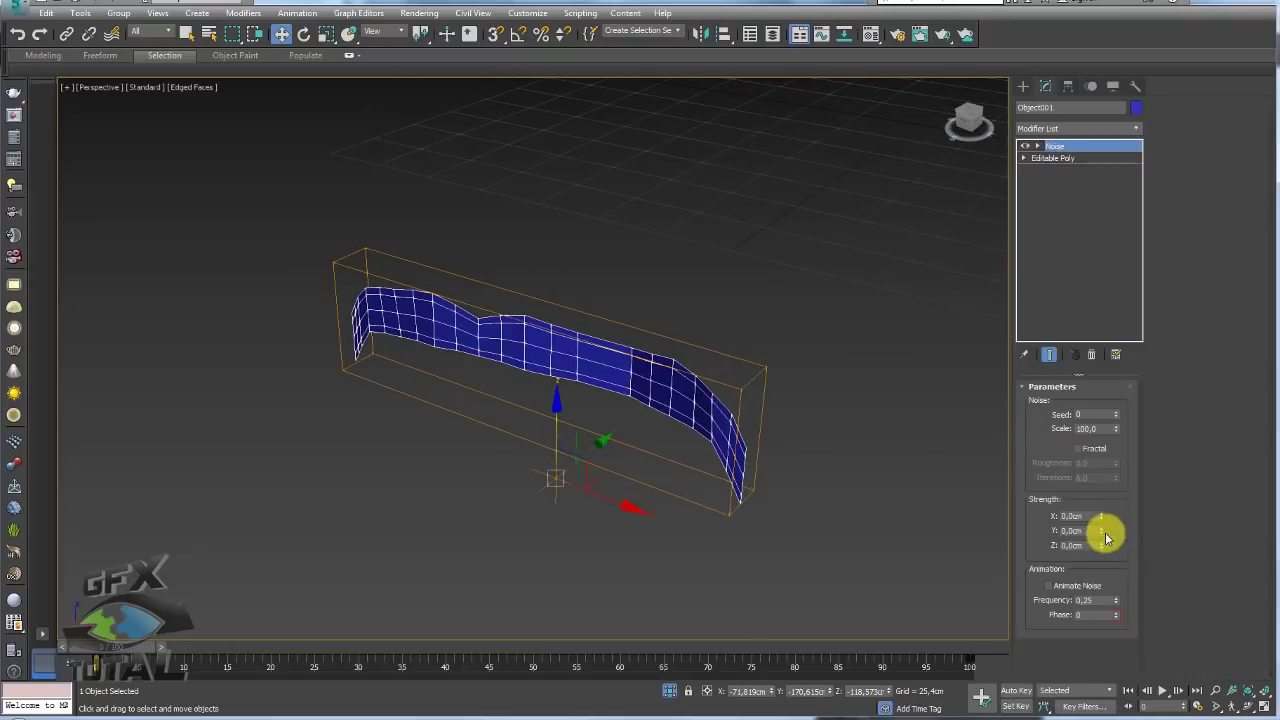
left_click_drag(1099, 520, 1095, 287)
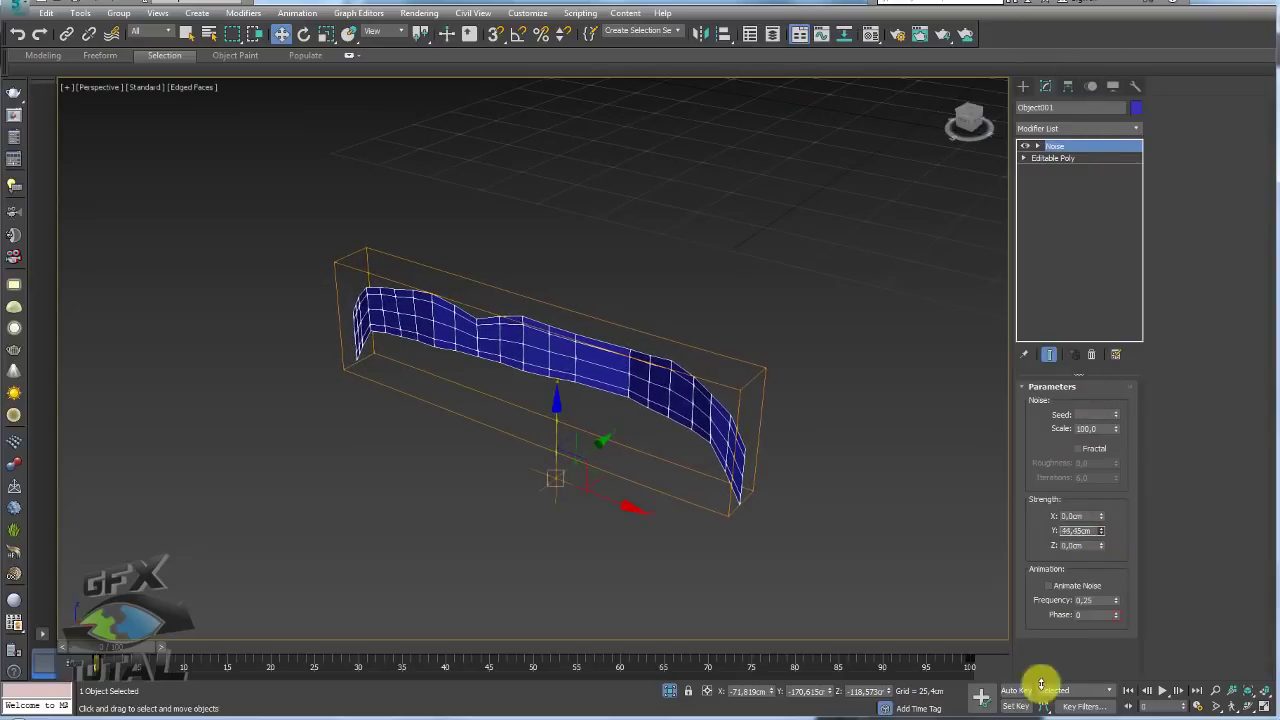
left_click_drag(1023, 68, 1040, 325)
mouse_move(1120, 430)
left_mouse_down()
mouse_move(1125, 485)
mouse_move(1140, 468)
mouse_move(1132, 479)
left_mouse_up()
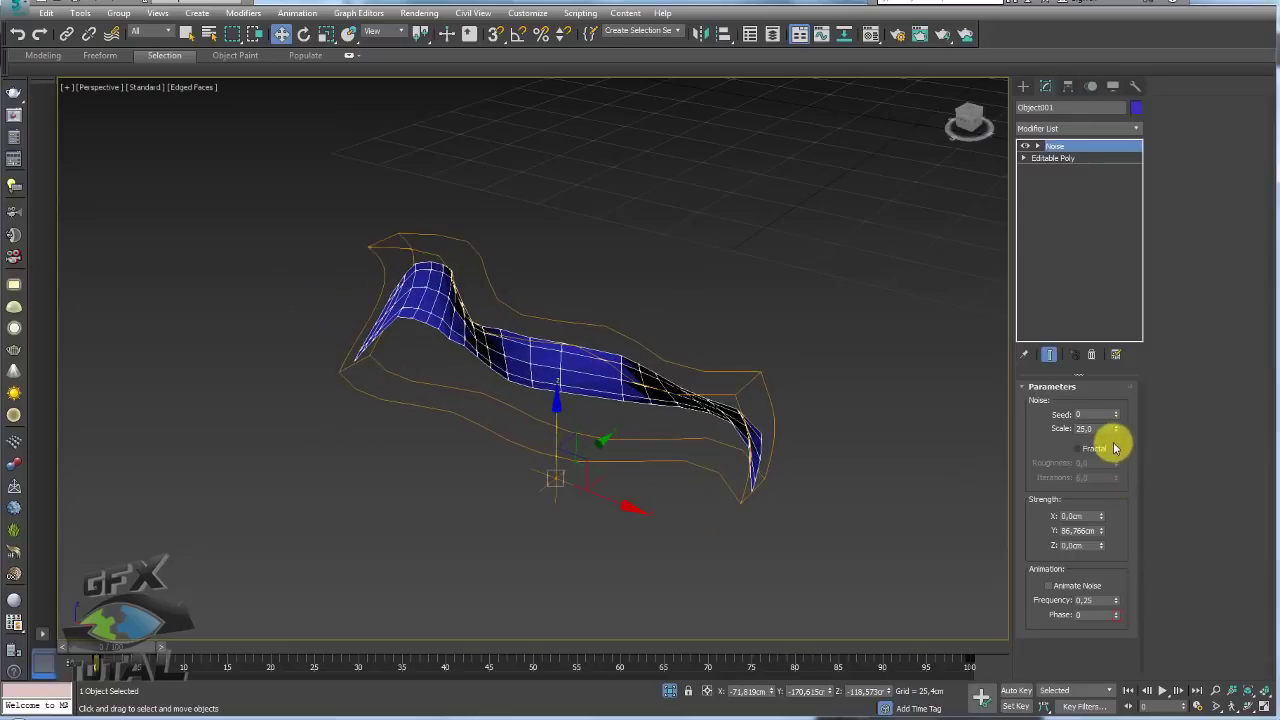
mouse_move(1113, 530)
left_mouse_down()
mouse_move(1100, 534)
mouse_move(1100, 571)
mouse_move(1100, 428)
mouse_move(1108, 584)
left_mouse_up()
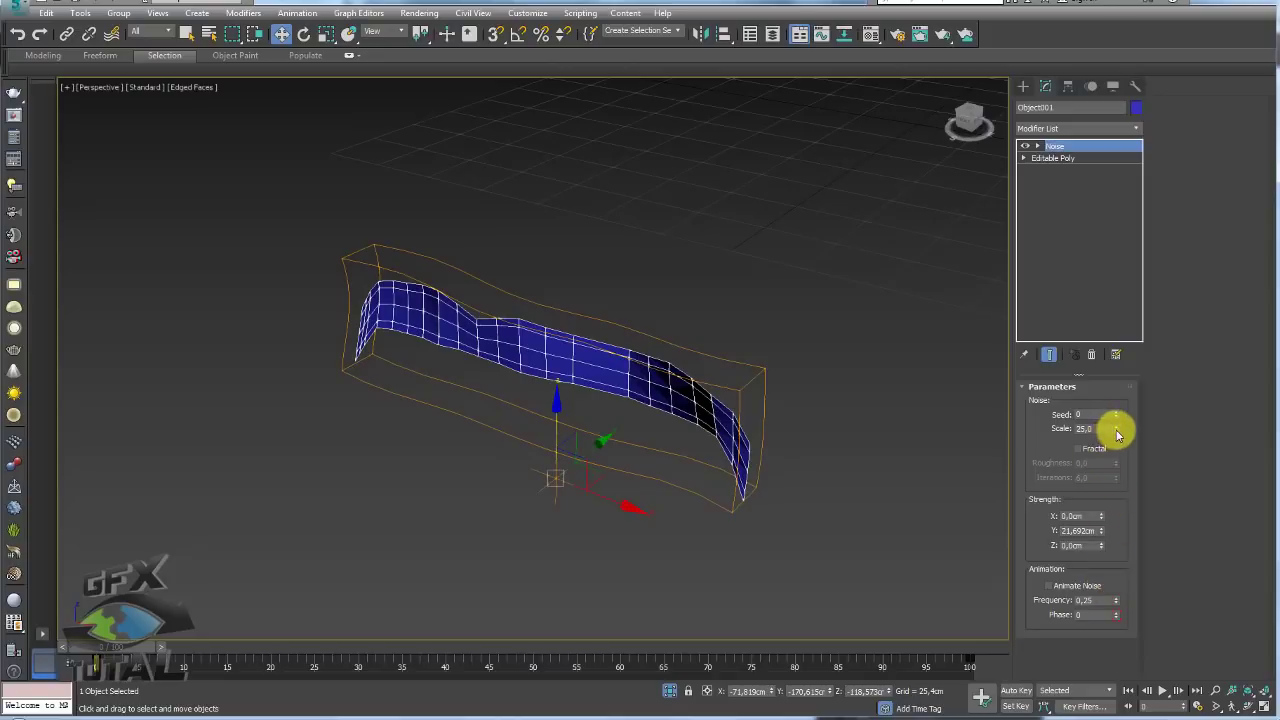
mouse_move(1118, 433)
left_mouse_down()
mouse_move(1114, 443)
mouse_move(1122, 434)
left_mouse_up()
left_click(1086, 450)
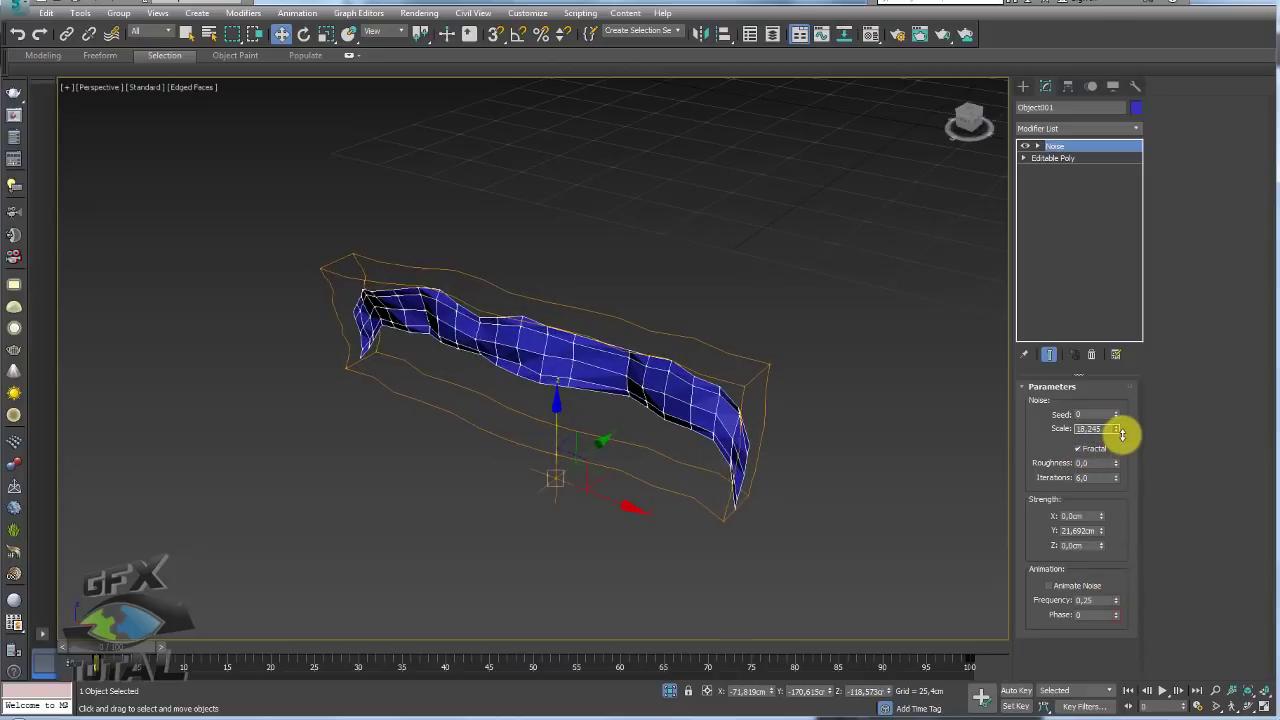
Orbit to face the strip, then show the whole bean around it again
mouse_move(677, 363)
middle_mouse_down("alt")
mouse_move(691, 446)
mouse_move(743, 343)
middle_mouse_up("alt")
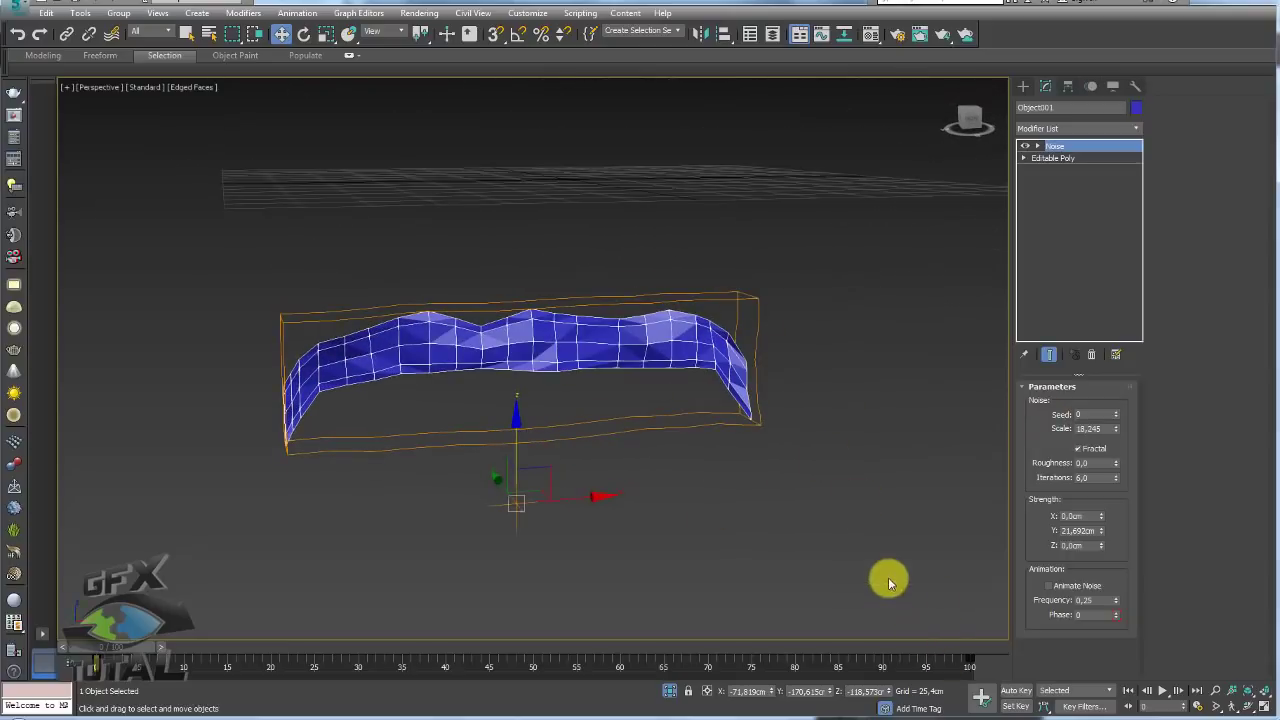
middle_click_drag(770, 543, 842, 589, "alt")
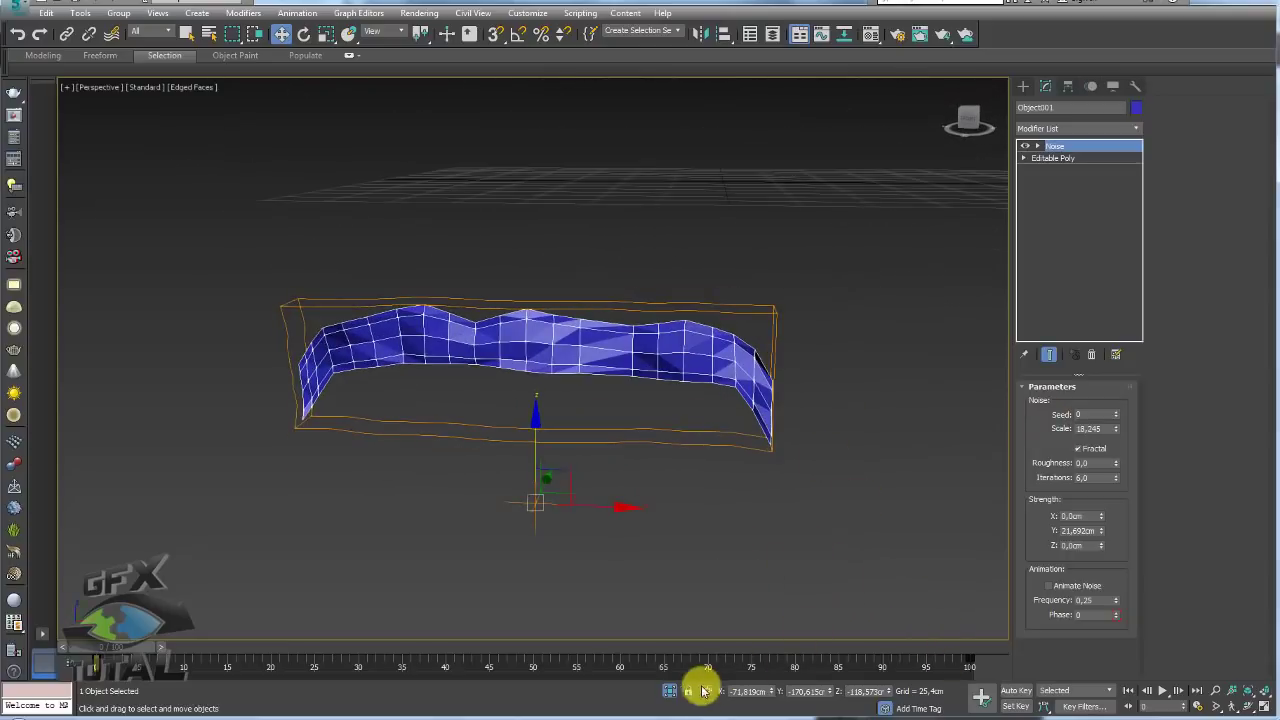
mouse_move(694, 460)
middle_mouse_down("alt")
mouse_move(763, 434)
mouse_move(743, 449)
mouse_move(684, 349)
mouse_move(651, 363)
middle_mouse_up("alt")
Add an FFD 3x3x3 modifier to the crack strip and work on its control points
scroll(565, 425, "up", 2)
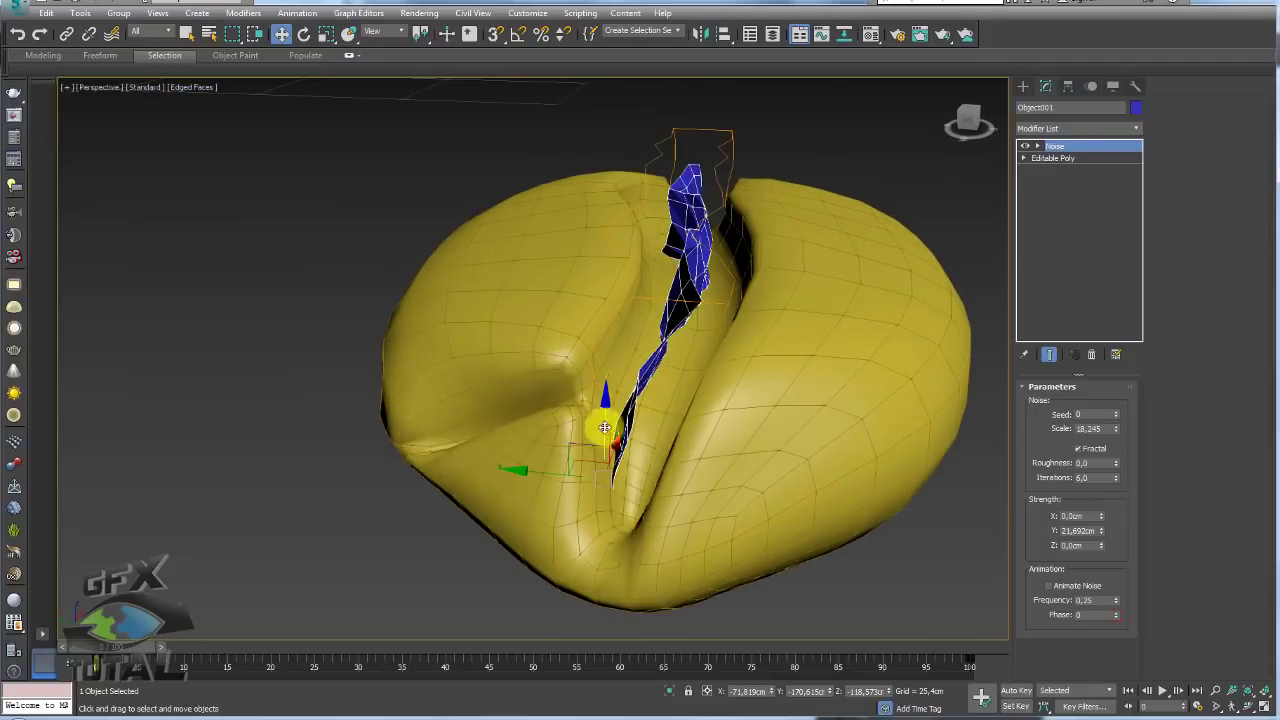
mouse_move(676, 428)
middle_mouse_down("alt")
mouse_move(729, 346)
mouse_move(714, 360)
mouse_move(760, 330)
middle_mouse_up("alt")
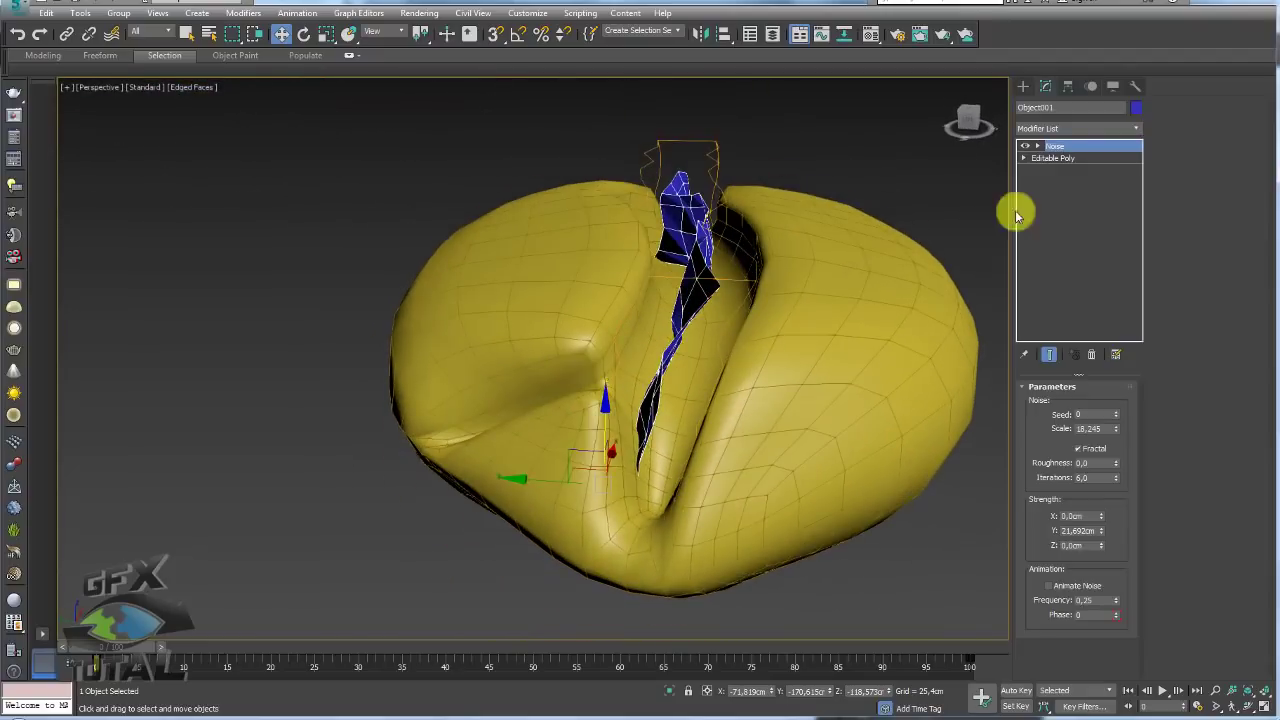
left_click(1136, 135)
left_click_drag(1134, 166, 1142, 211)
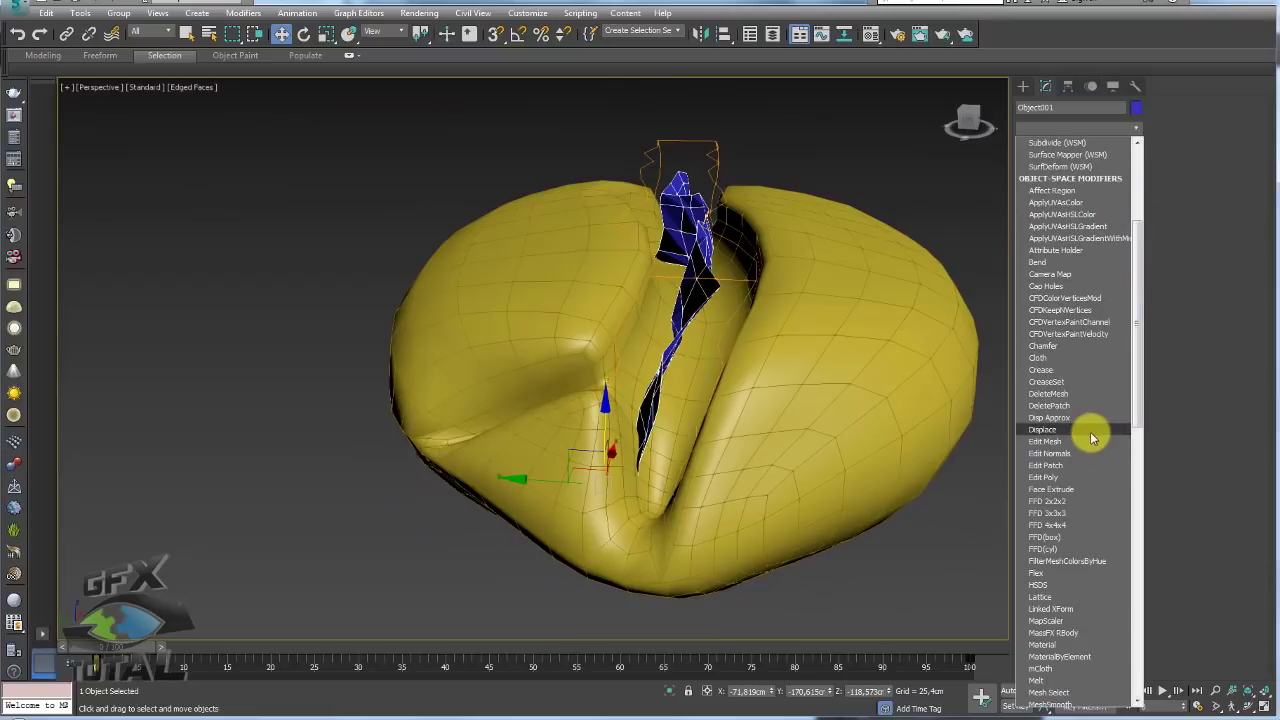
left_click(1050, 513)
mouse_move(860, 420)
middle_mouse_down("alt")
mouse_move(828, 377)
mouse_move(789, 403)
middle_mouse_up("alt")
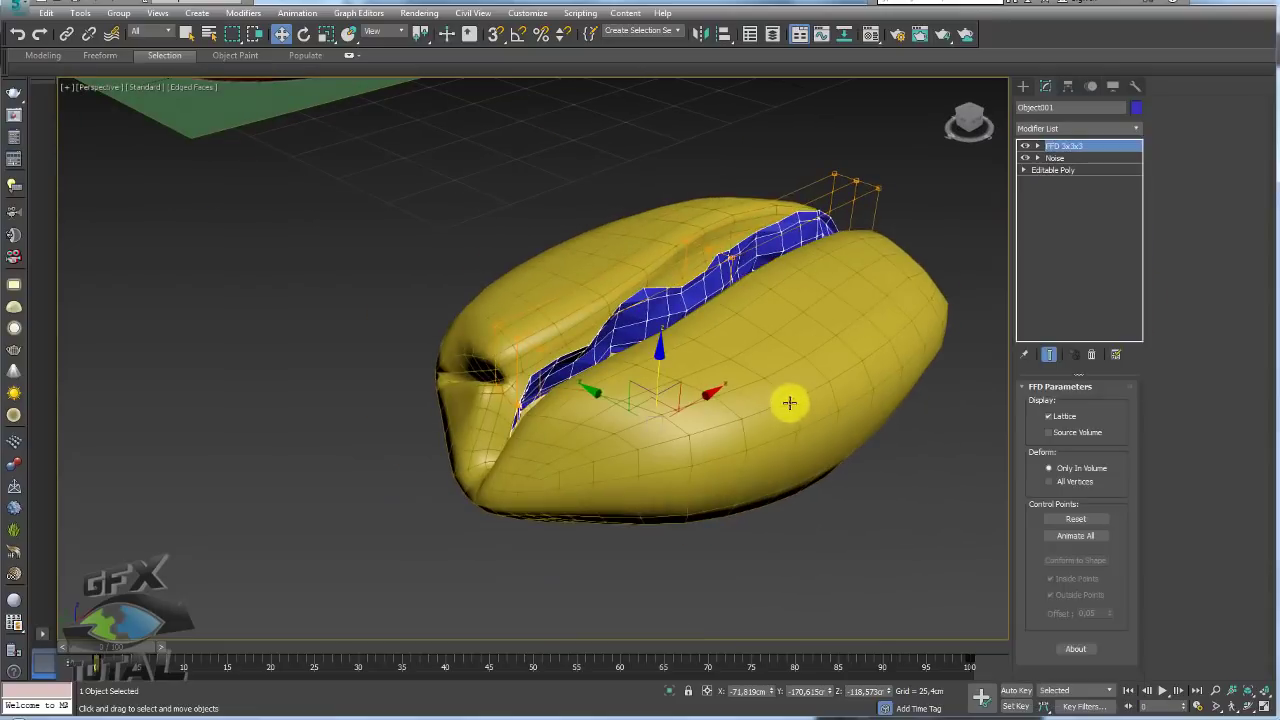
left_click(1038, 147)
left_click(1062, 159)
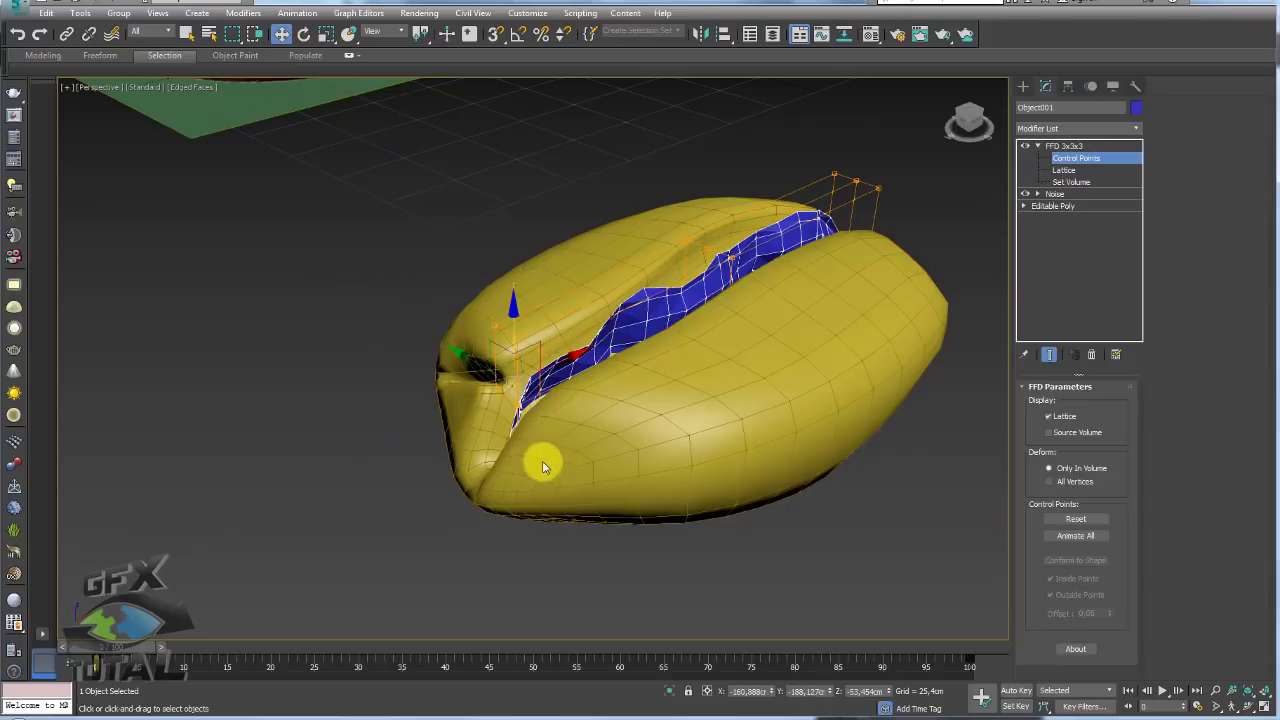
In wireframe, select the lower lattice points and move them to bend the crack
key("F3")
mouse_move(531, 448)
middle_mouse_down("alt")
mouse_move(528, 480)
mouse_move(537, 423)
mouse_move(472, 380)
middle_mouse_up("alt")
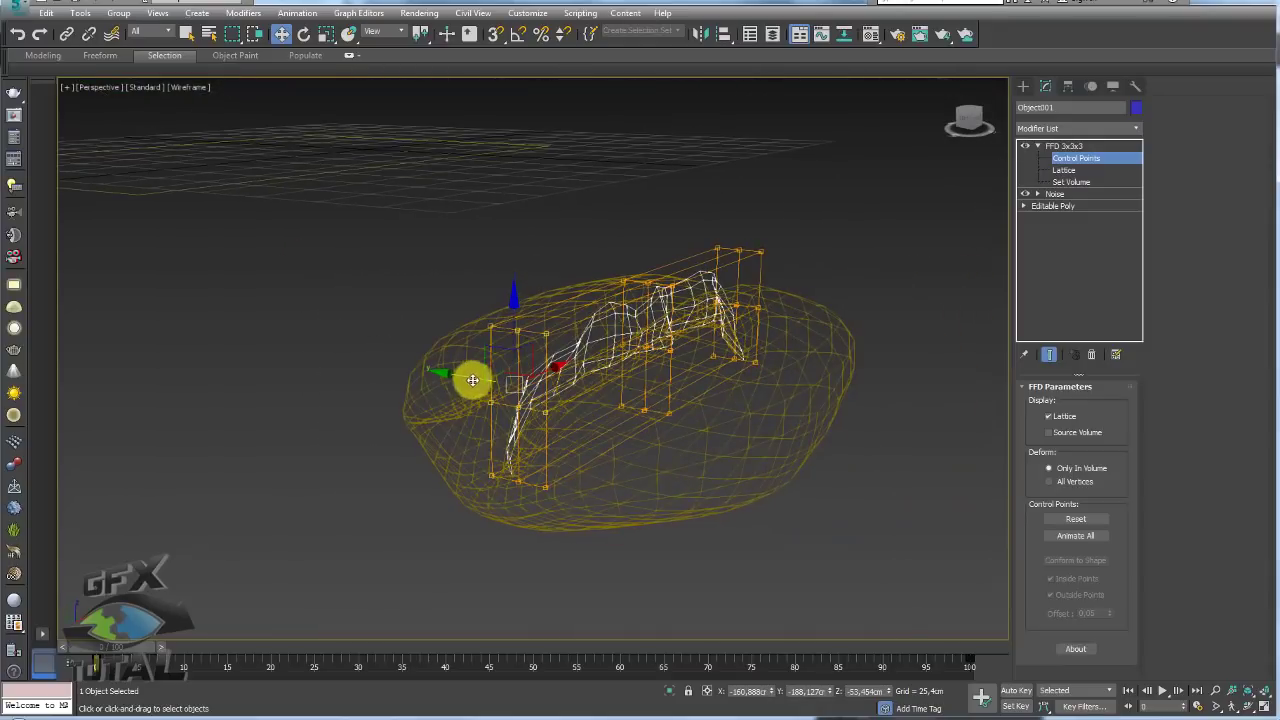
left_click_drag(439, 452, 512, 498)
left_click_drag(466, 396, 494, 414)
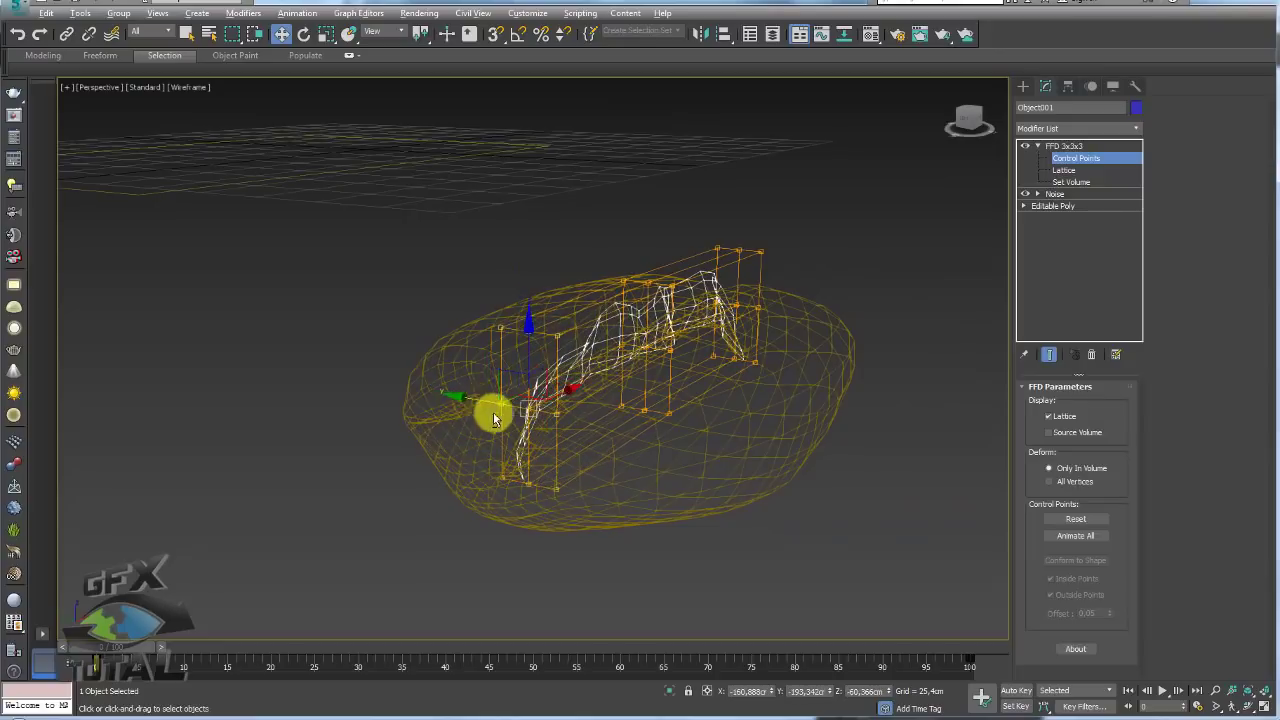
mouse_move(494, 414)
middle_mouse_down("alt")
mouse_move(520, 417)
mouse_move(466, 409)
middle_mouse_up("alt")
key("F3")
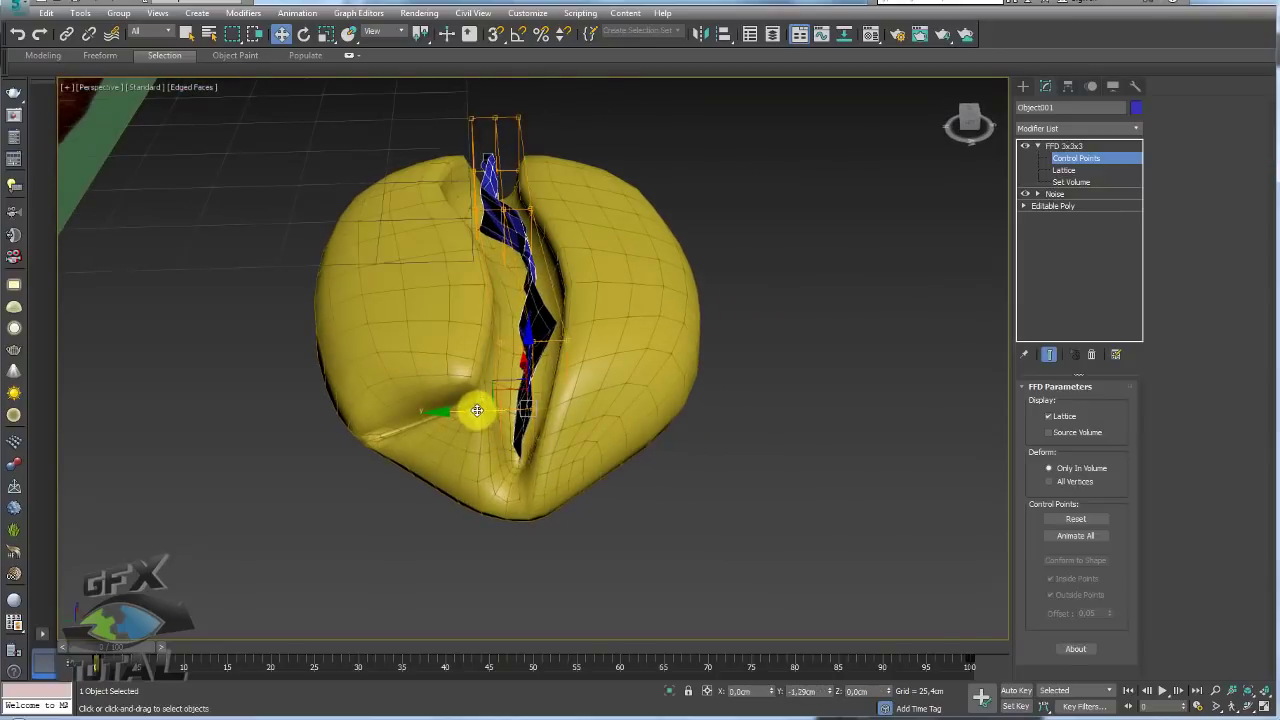
Move more lattice points and select the crack's top-end points so it follows the groove
middle_click_drag(563, 366, 608, 307, "alt")
middle_click_drag(493, 347, 497, 300, "alt")
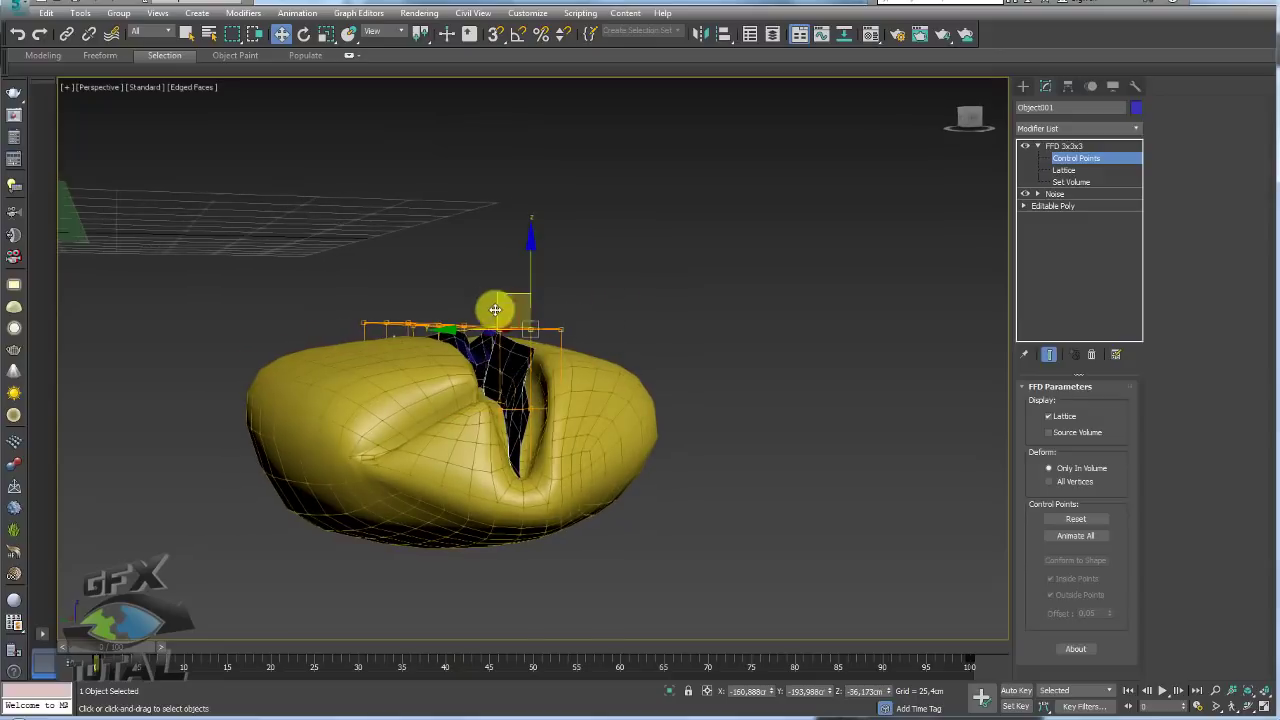
left_click_drag(497, 300, 474, 351)
mouse_move(474, 351)
middle_mouse_down("alt")
mouse_move(528, 378)
mouse_move(543, 323)
mouse_move(680, 214)
middle_mouse_up("alt")
scroll(680, 214, "up", 5)
left_click_drag(614, 150, 463, 186)
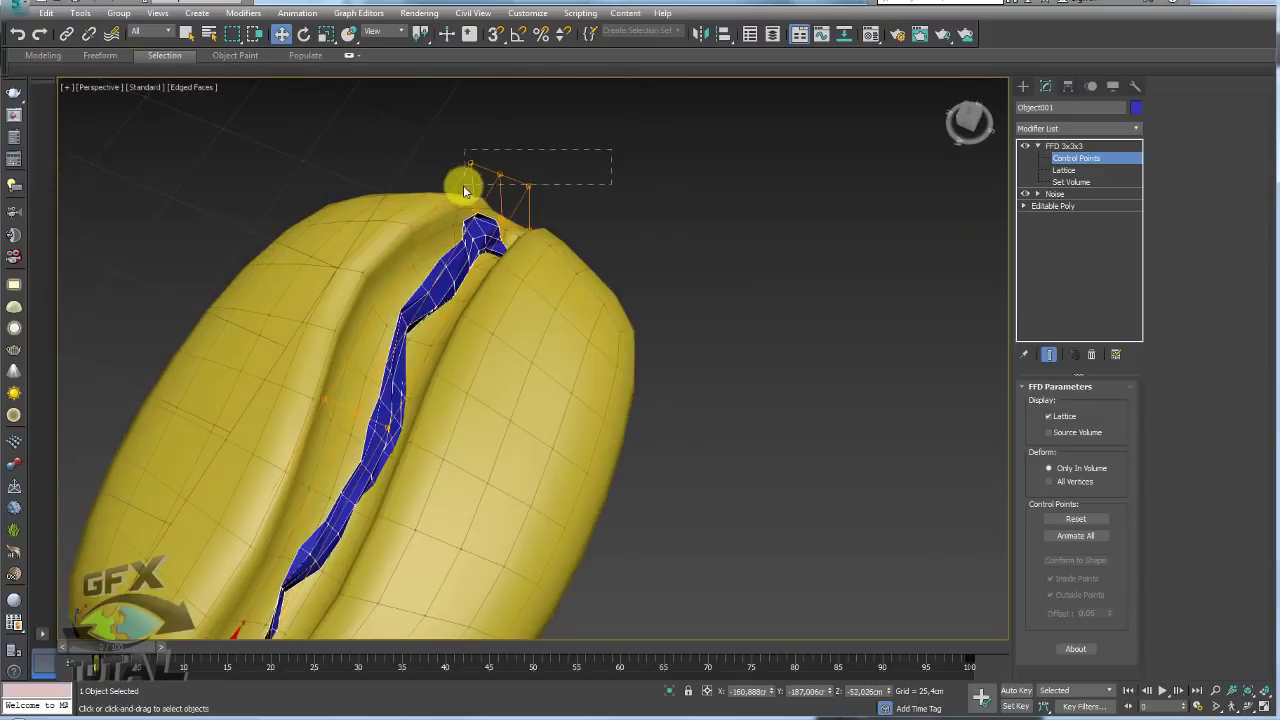
mouse_move(463, 186)
middle_mouse_down("alt")
mouse_move(563, 209)
mouse_move(534, 143)
middle_mouse_up("alt")
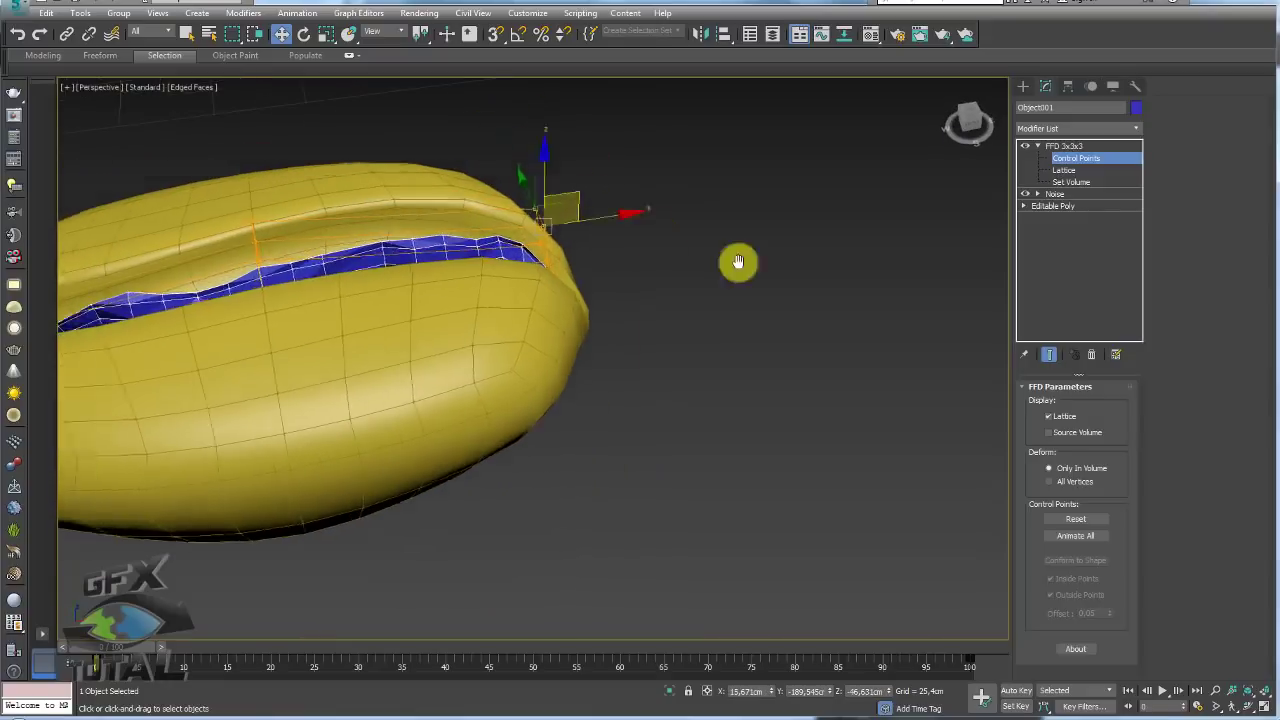
scroll(737, 263, "down", 5)
Leave control-point editing and review the bent crack against the reference image
left_click(1064, 146)
scroll(722, 346, "up", 5)
mouse_move(722, 346)
middle_mouse_down("alt")
mouse_move(563, 366)
mouse_move(686, 343)
mouse_move(746, 426)
mouse_move(730, 446)
mouse_move(618, 259)
middle_mouse_up("alt")
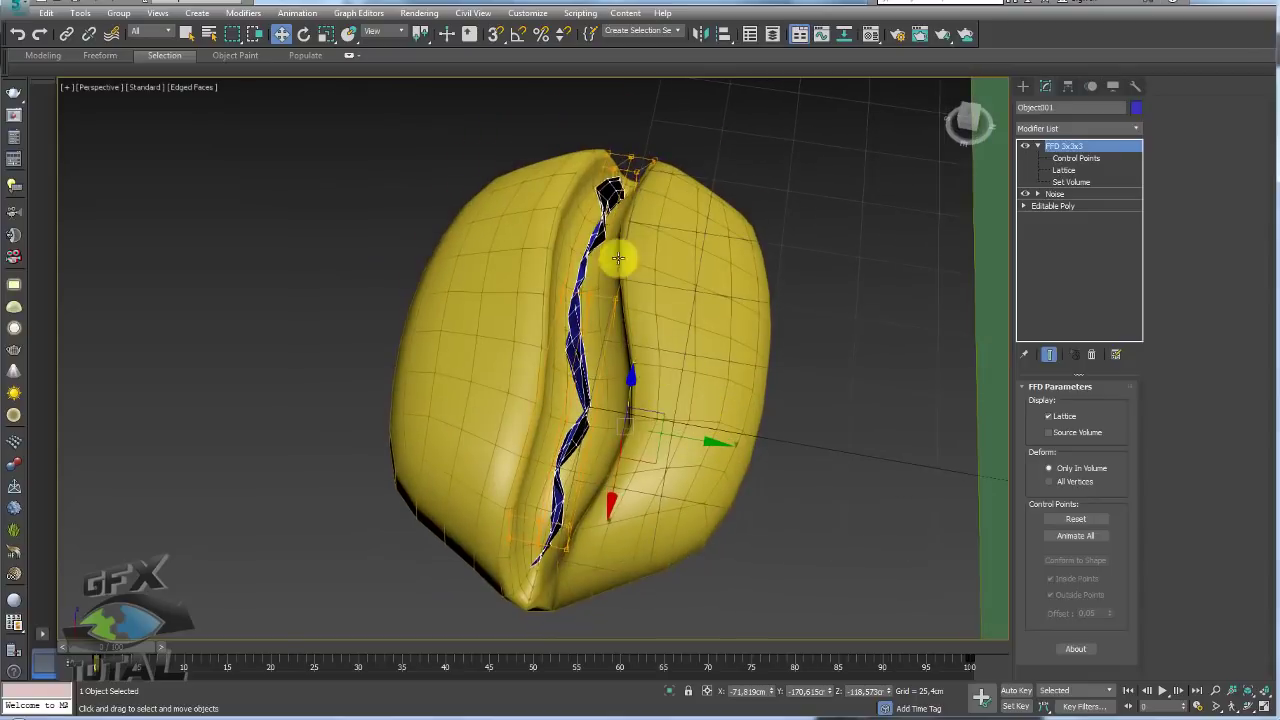
middle_click_drag(785, 197, 694, 229, "alt")
scroll(707, 258, "down", 2)
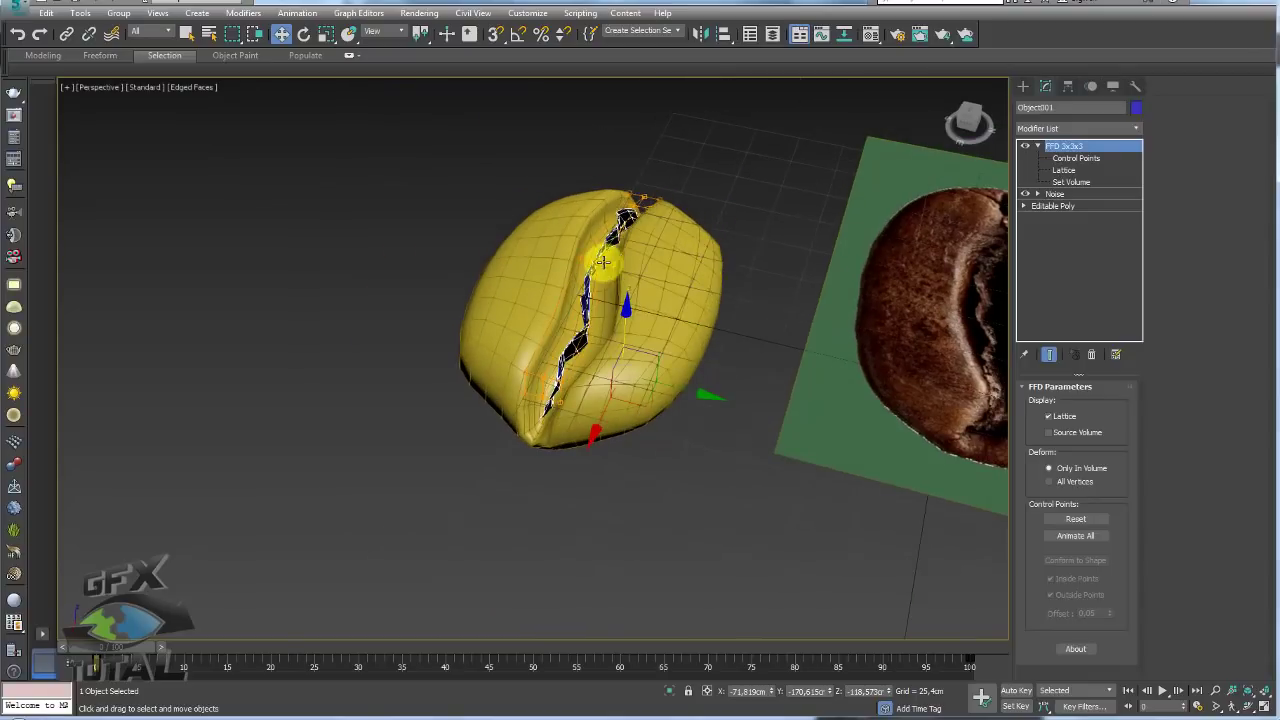
scroll(602, 262, "up", 5)
middle_click_drag(546, 420, 583, 372, "alt")
scroll(583, 372, "down", 5)
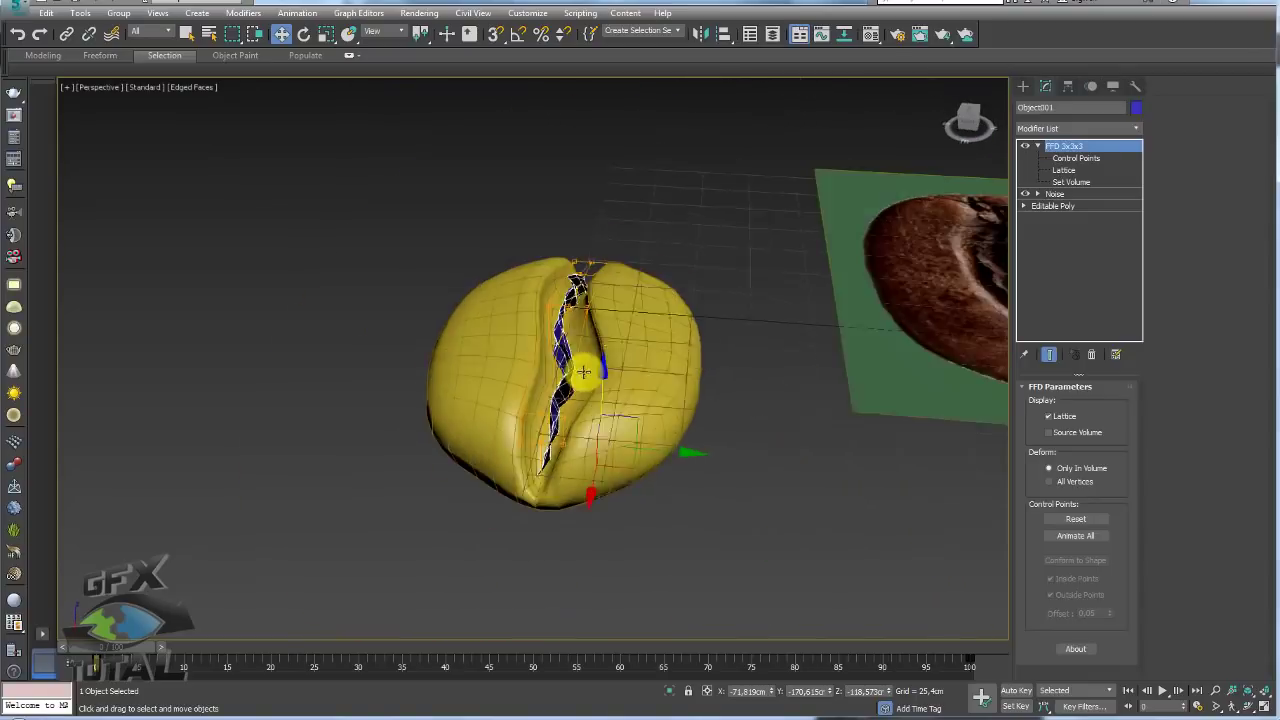
middle_click_drag(846, 317, 937, 280, "alt")
middle_click_drag(618, 305, 567, 342, "alt")
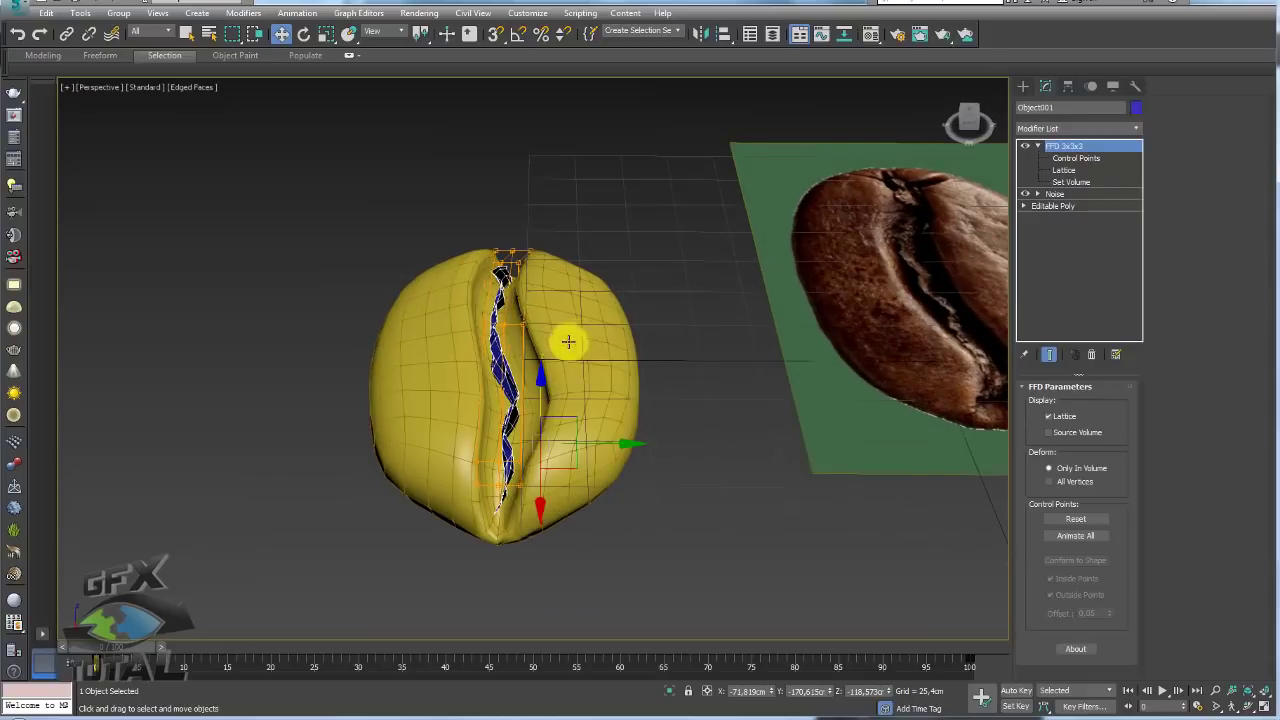
scroll(553, 309, "up", 3)
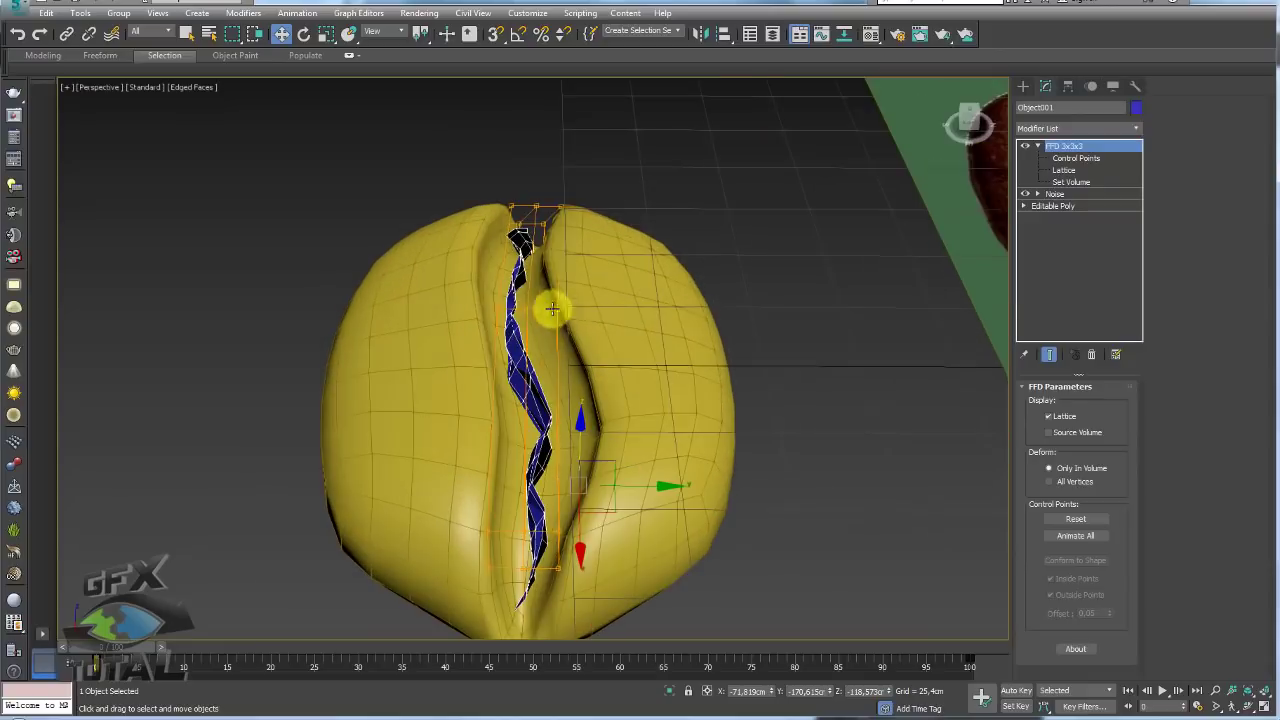
left_click(1137, 129)
left_click_drag(1136, 170, 1137, 580)
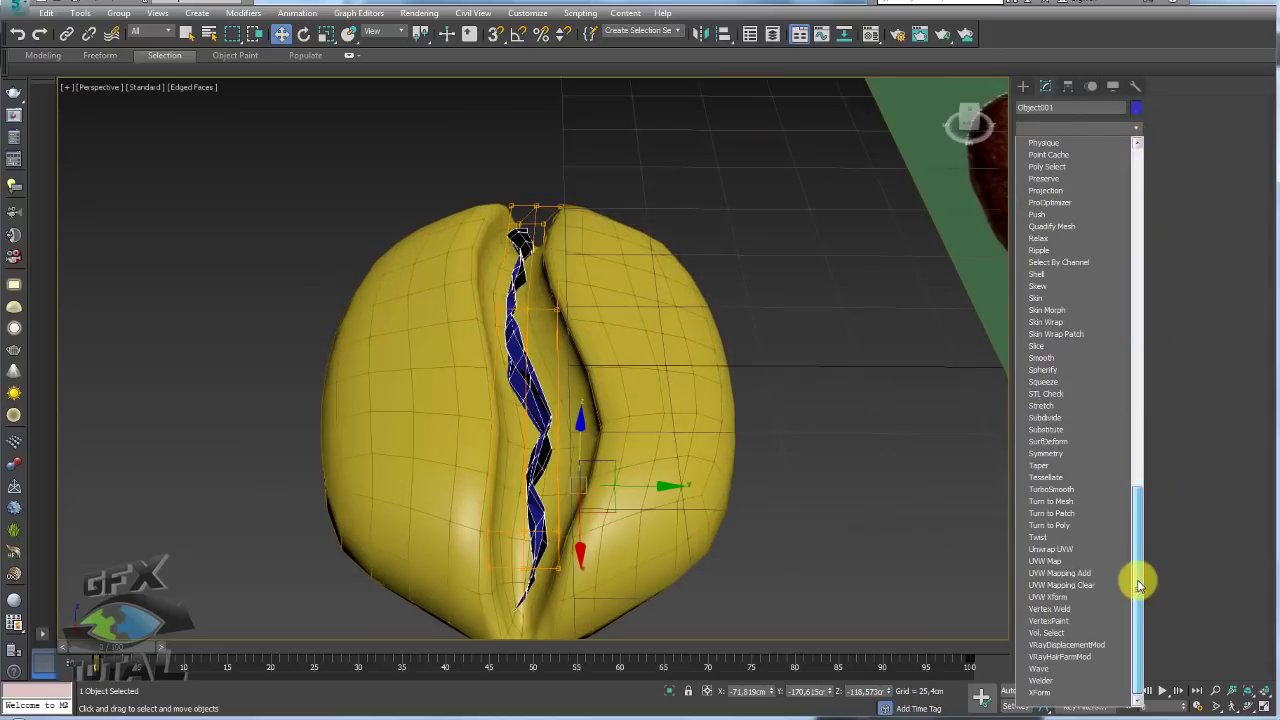
Add a Shell to the crack strip with outer amount 0 and inner amount 1.143cm
left_click(1038, 274)
right_click(1125, 422)
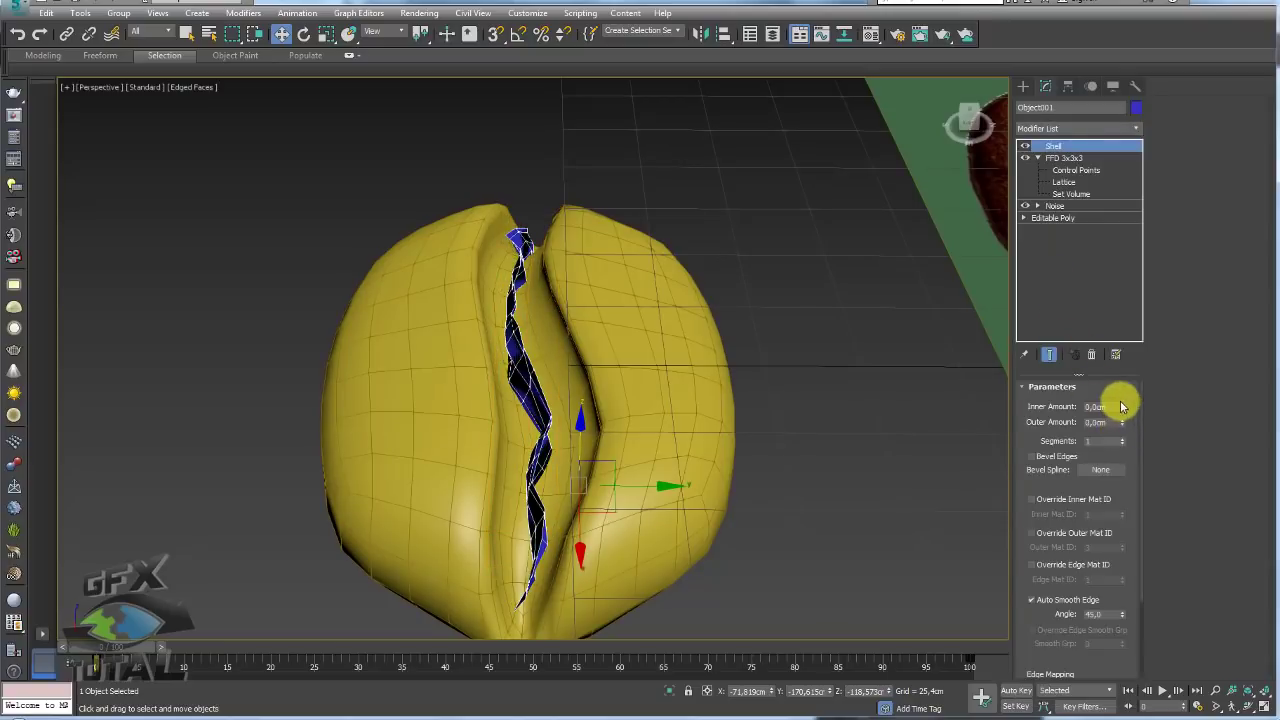
mouse_move(1124, 415)
left_mouse_down()
mouse_move(1103, 257)
mouse_move(1014, 314)
mouse_move(960, 716)
mouse_move(966, 120)
mouse_move(948, 348)
left_mouse_up()
Bring the reference into view and select the bean body together with the crack strip
mouse_move(425, 261)
middle_mouse_down("alt")
mouse_move(449, 351)
mouse_move(466, 320)
mouse_move(694, 251)
mouse_move(605, 330)
mouse_move(680, 240)
mouse_move(723, 214)
middle_mouse_up("alt")
left_click(663, 272)
left_click(605, 330, "ctrl")
Add Noise to Box001 with scale 75 and strengths X 37.751, Y 37.963, Z 62.255cm
left_click(723, 214)
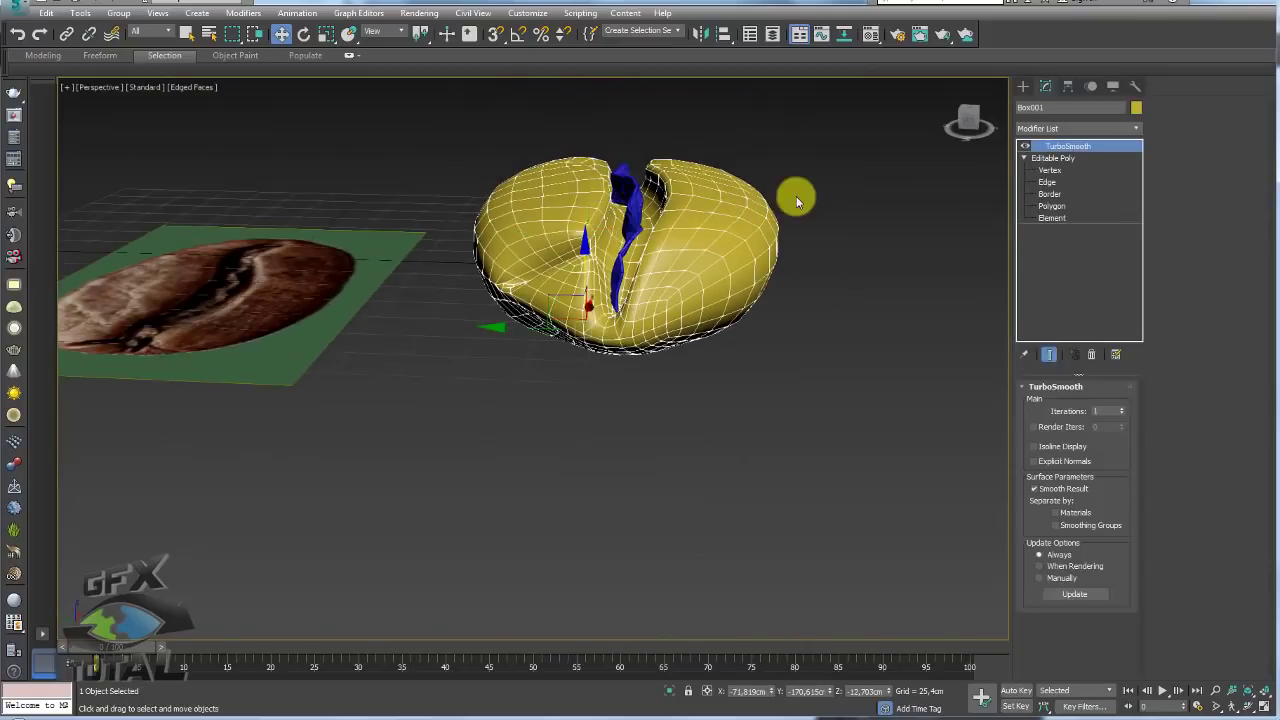
mouse_move(796, 196)
middle_mouse_down("alt")
mouse_move(815, 241)
mouse_move(850, 228)
middle_mouse_up("alt")
left_click(1137, 132)
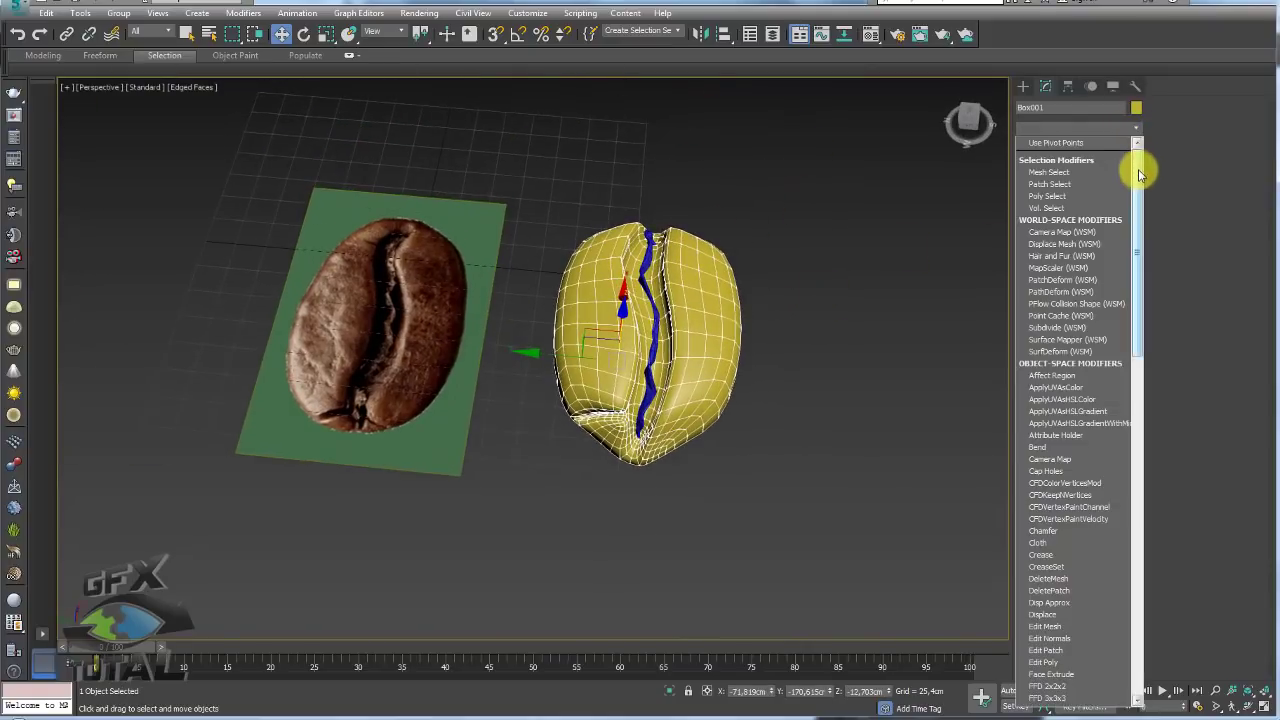
left_click_drag(1137, 171, 1141, 287)
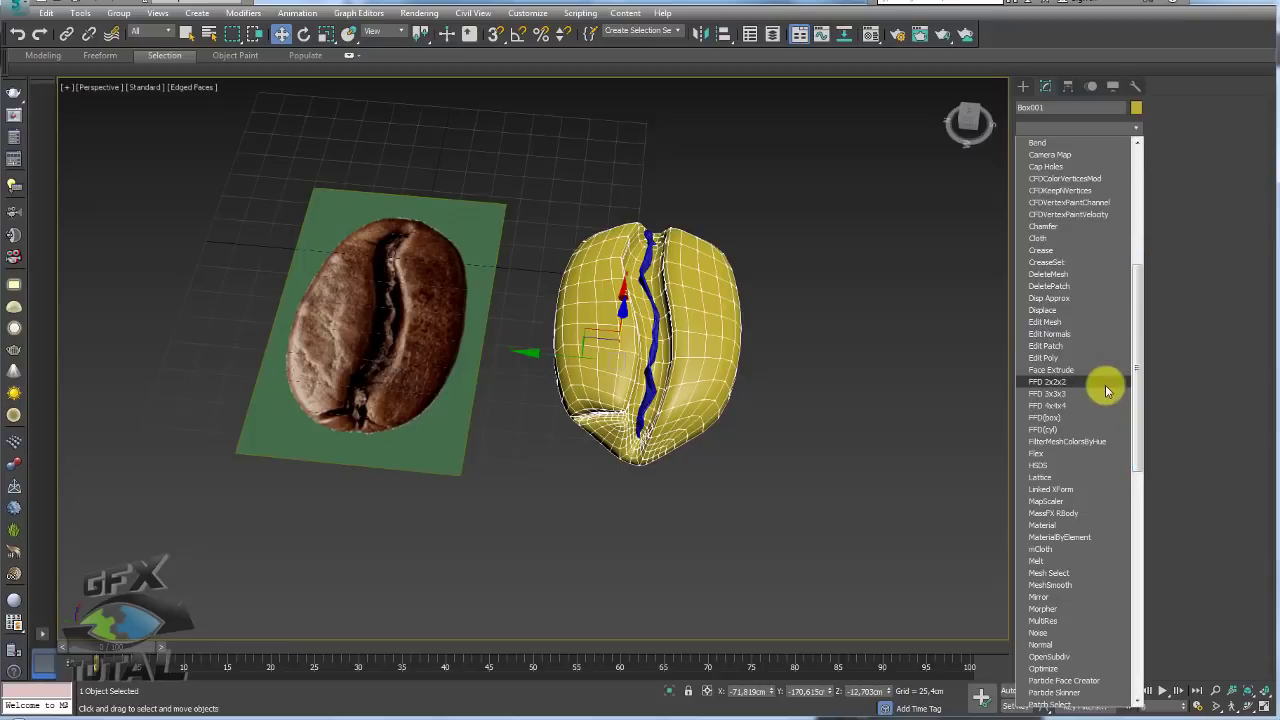
scroll(1104, 408, "down", 3)
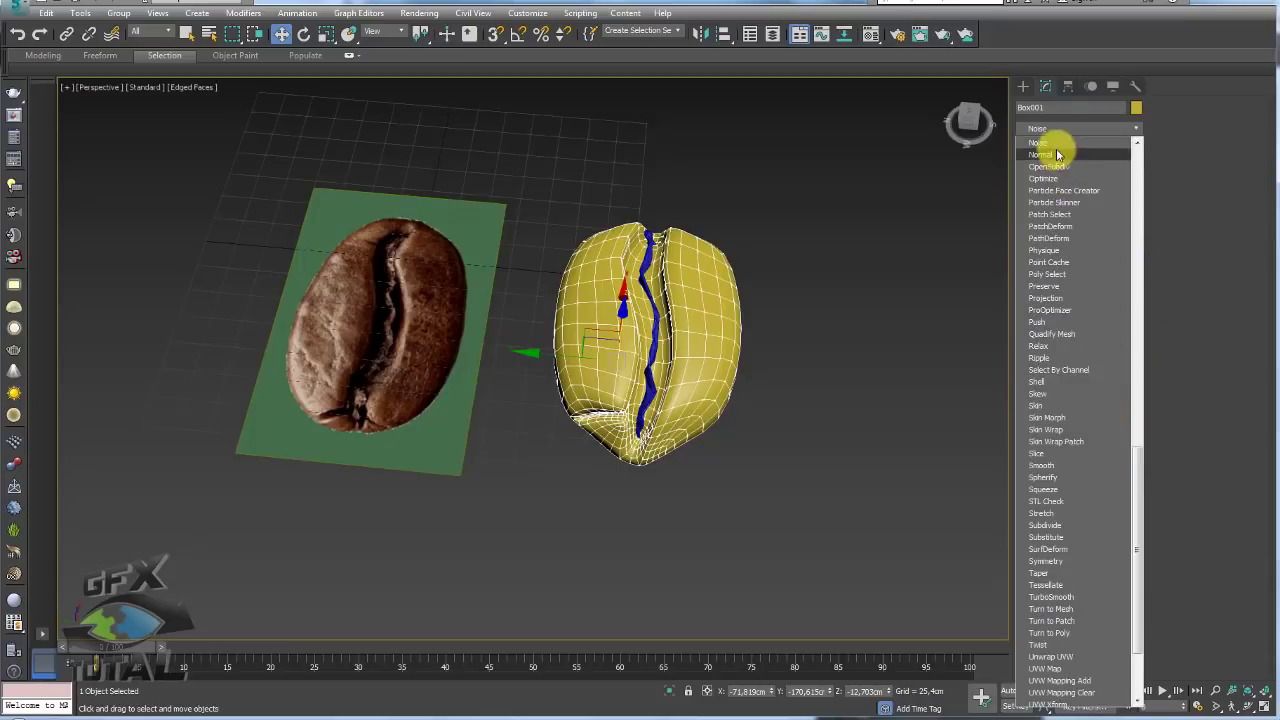
left_click(1055, 147)
middle_click_drag(840, 290, 900, 265, "alt")
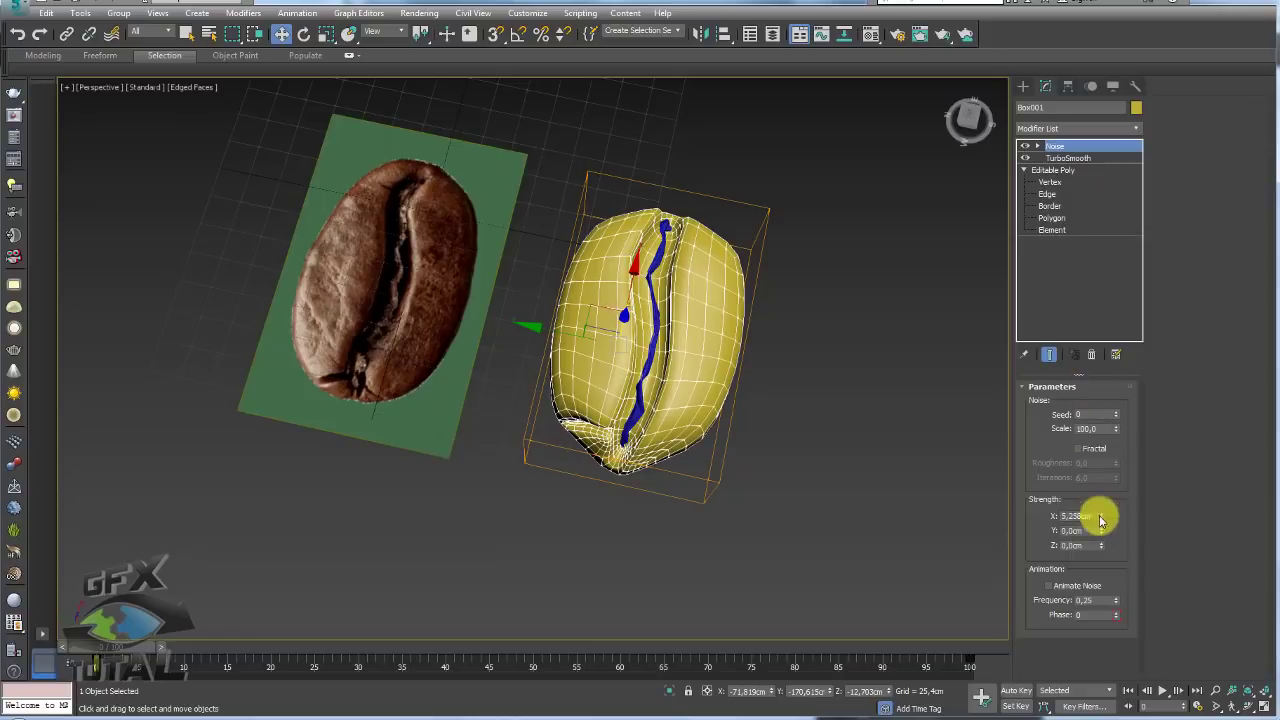
left_click_drag(1101, 530, 1108, 555)
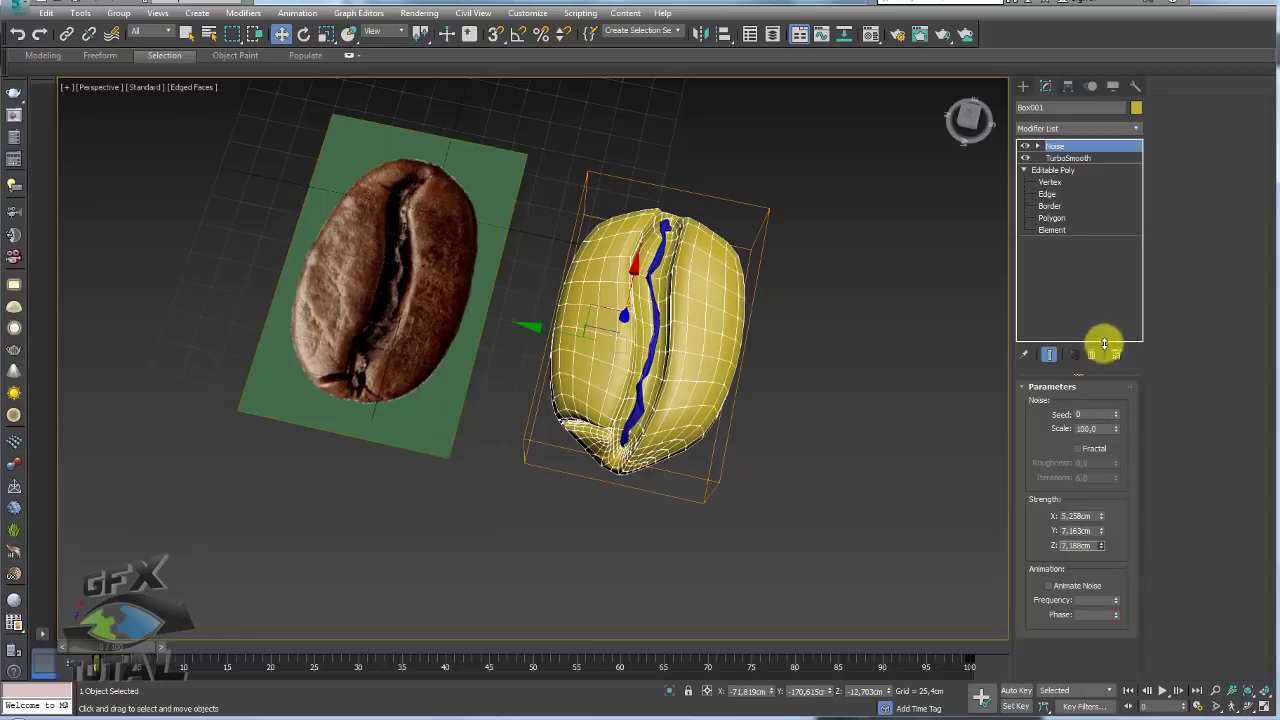
mouse_move(1116, 430)
left_mouse_down()
mouse_move(1113, 512)
mouse_move(1105, 481)
left_mouse_up()
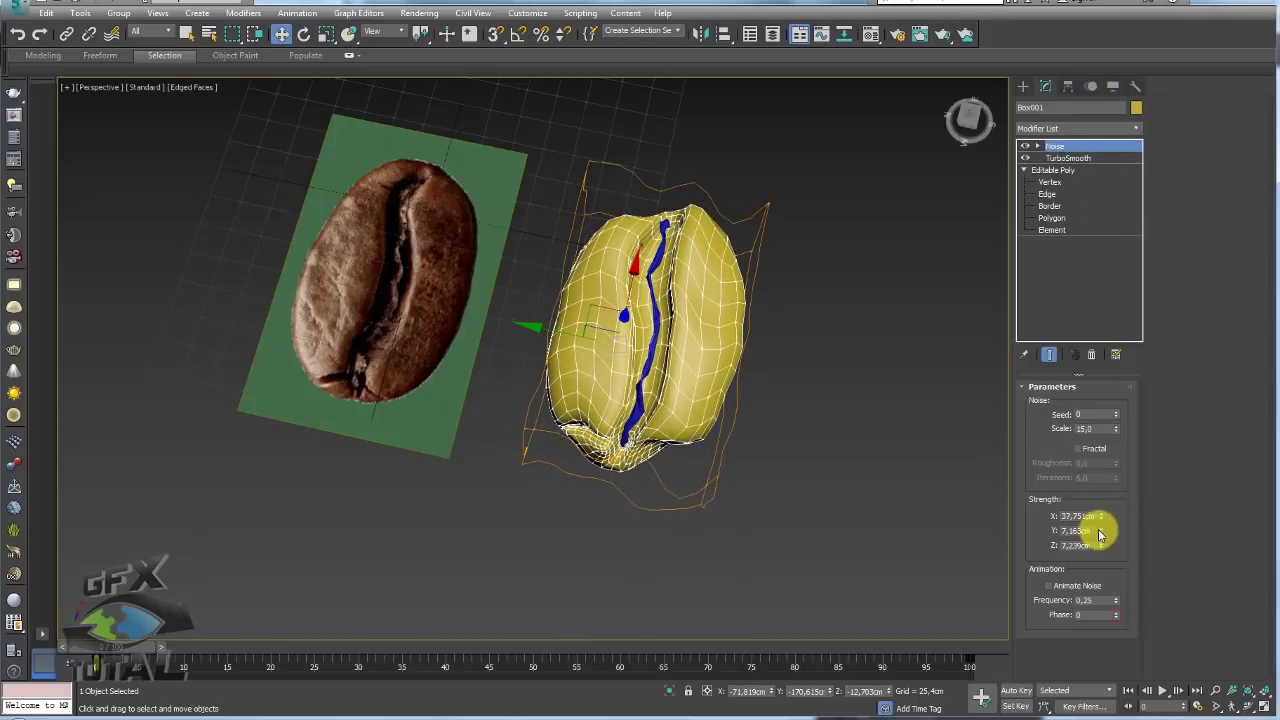
left_click_drag(1100, 535, 1086, 223)
mouse_move(1101, 545)
left_mouse_down()
mouse_move(1069, 129)
mouse_move(1116, 76)
left_mouse_up()
left_click_drag(1116, 429, 1105, 158)
Inspect the roughened bean, turn off its TurboSmooth and frame it in view
mouse_move(631, 284)
middle_mouse_down("alt")
mouse_move(529, 209)
mouse_move(537, 154)
mouse_move(654, 237)
mouse_move(590, 374)
middle_mouse_up("alt")
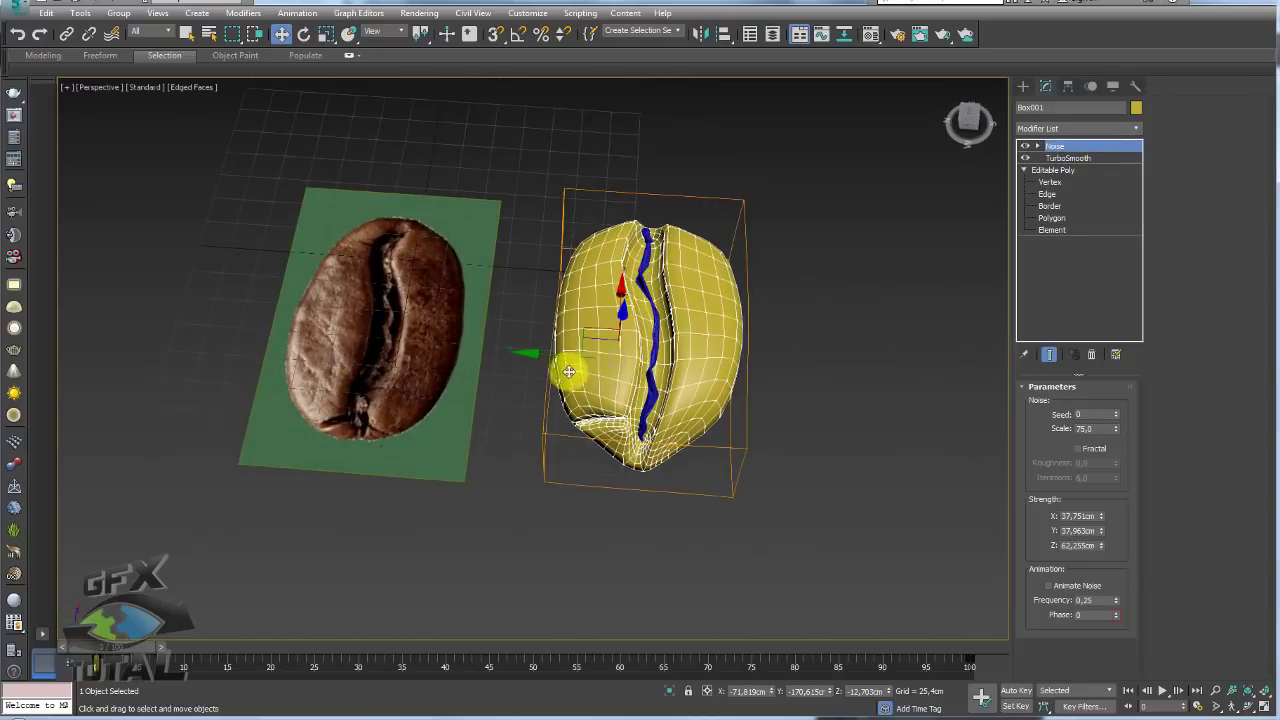
middle_click_drag(642, 200, 569, 329, "alt")
middle_click_drag(723, 352, 686, 352)
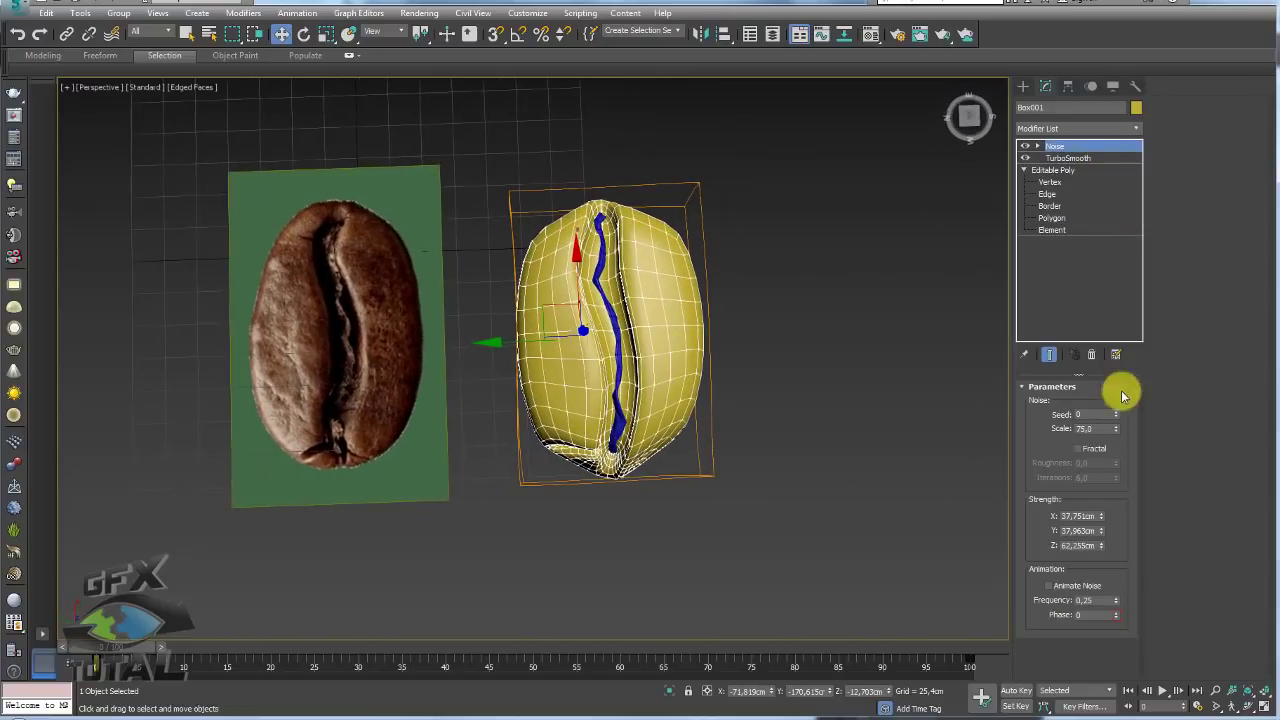
mouse_move(762, 242)
middle_mouse_down("alt")
mouse_move(757, 271)
mouse_move(768, 206)
middle_mouse_up("alt")
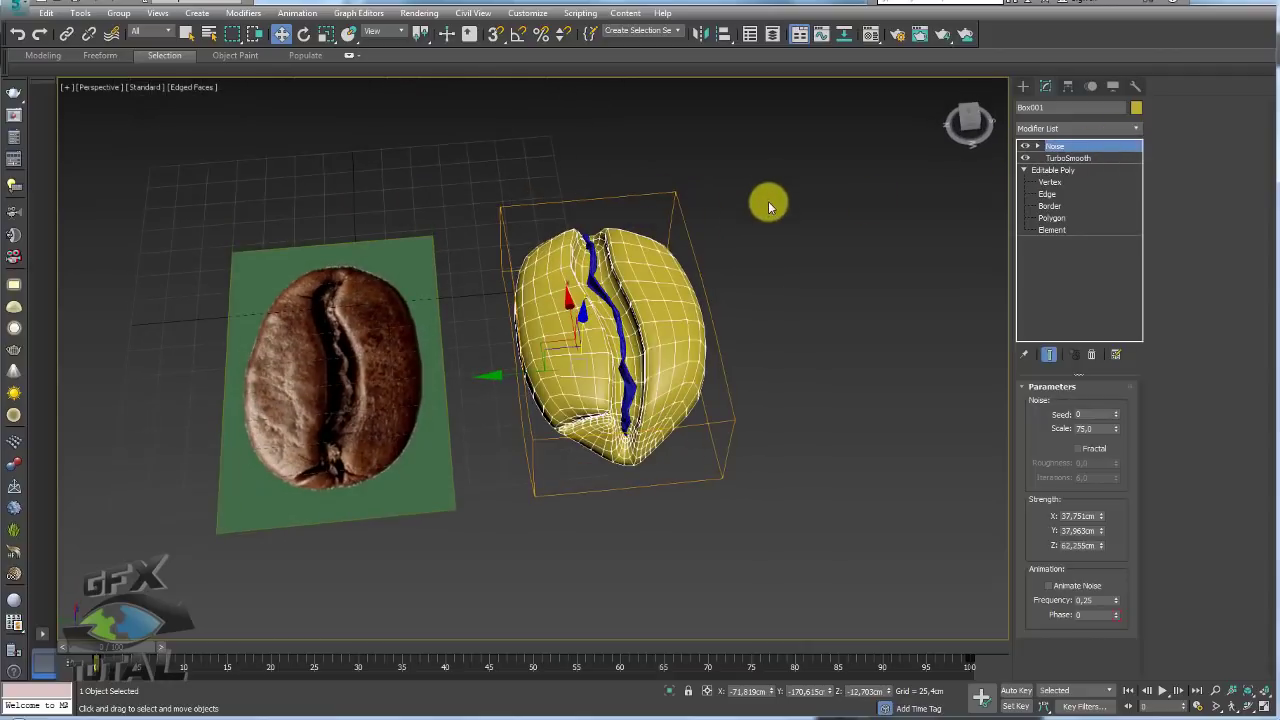
middle_click_drag(731, 352, 713, 368, "alt")
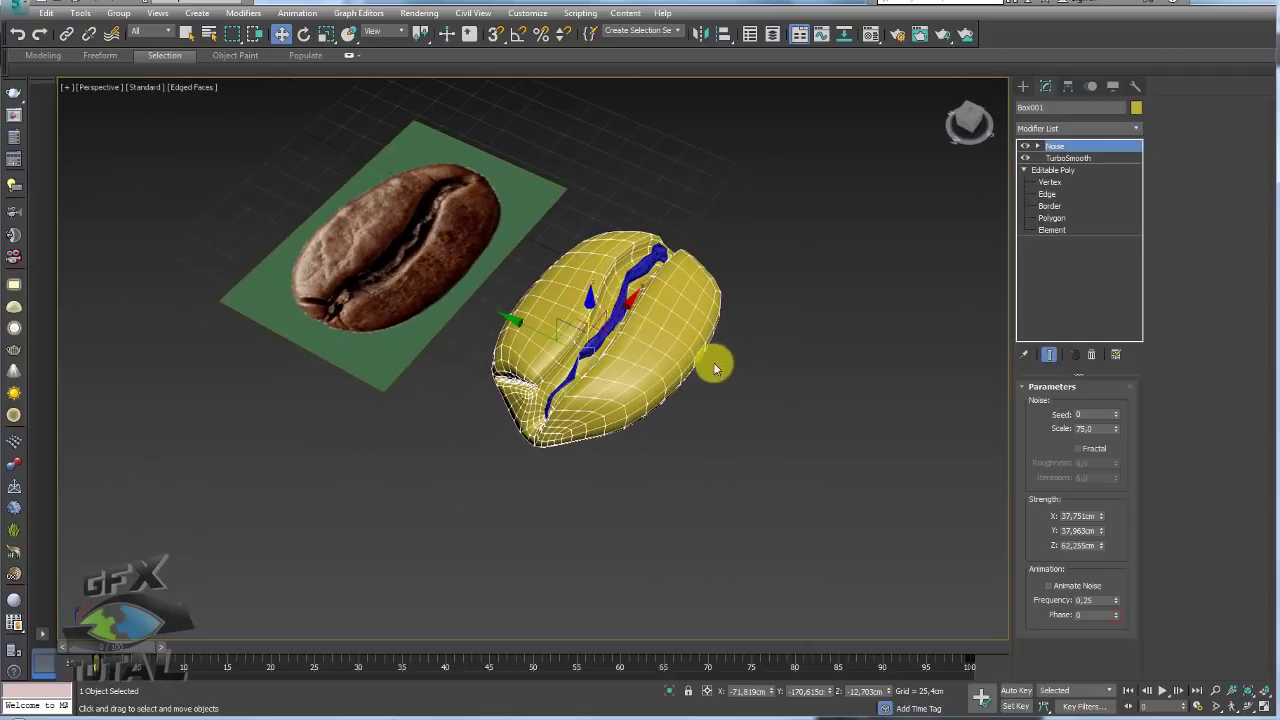
mouse_move(709, 307)
middle_mouse_down()
mouse_move(649, 349)
mouse_move(620, 403)
mouse_move(651, 303)
mouse_move(609, 371)
mouse_move(640, 374)
mouse_move(568, 313)
middle_mouse_up()
left_click(1026, 148)
key("z")
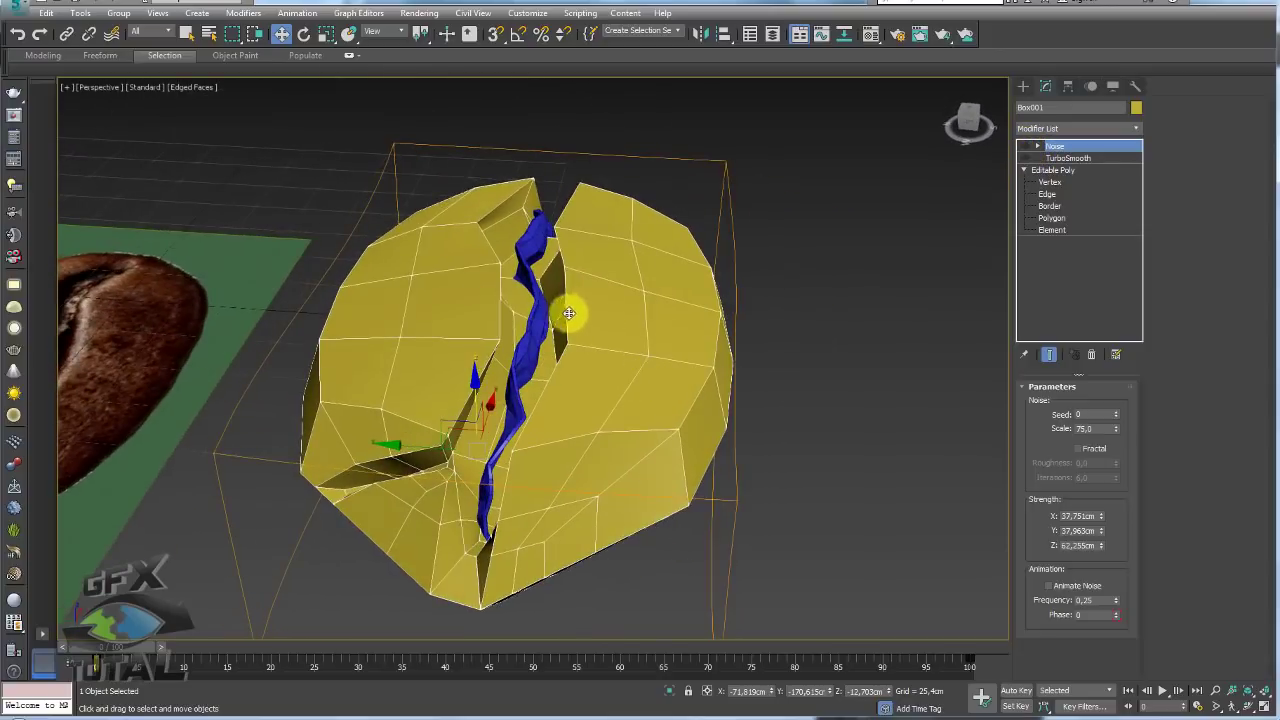
Disable the crack strip's Shell, reselect the bean and bring up its conversion menu
left_click(532, 314)
left_click(1024, 148)
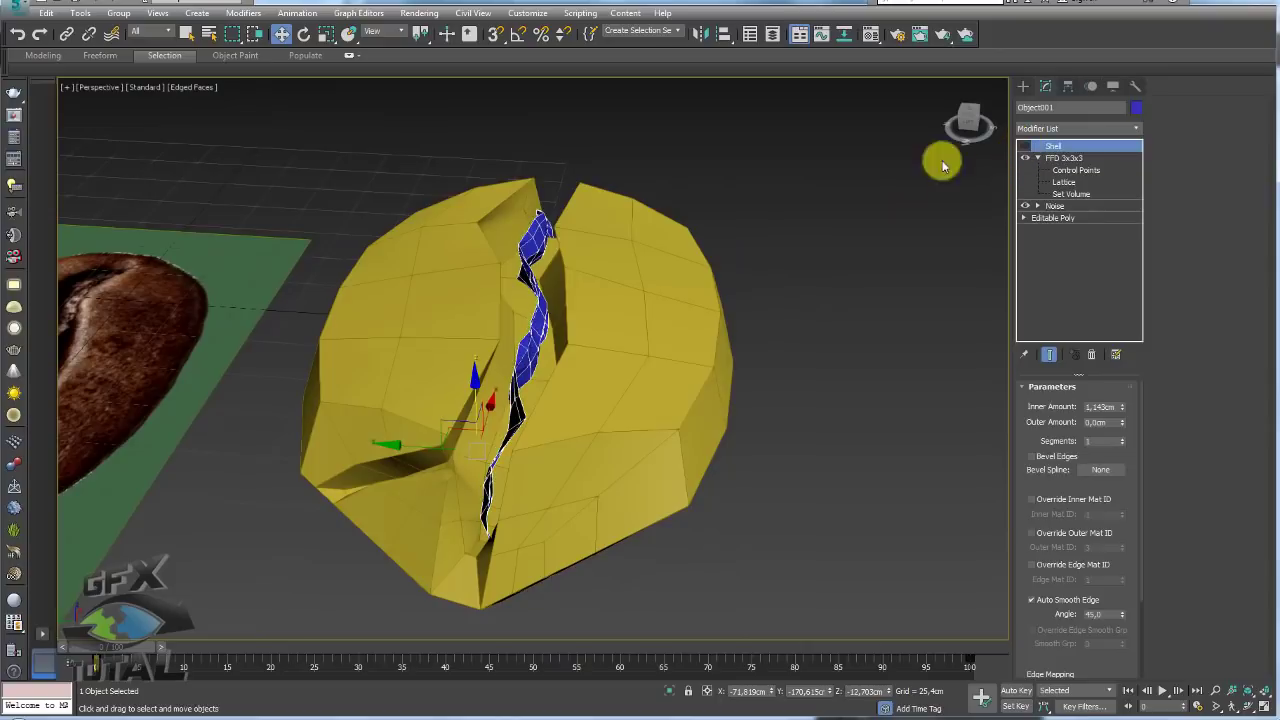
mouse_move(512, 293)
middle_mouse_down("alt")
mouse_move(520, 463)
mouse_move(537, 366)
mouse_move(622, 345)
mouse_move(706, 359)
middle_mouse_up("alt")
left_click(622, 345)
scroll(625, 344, "down", 4)
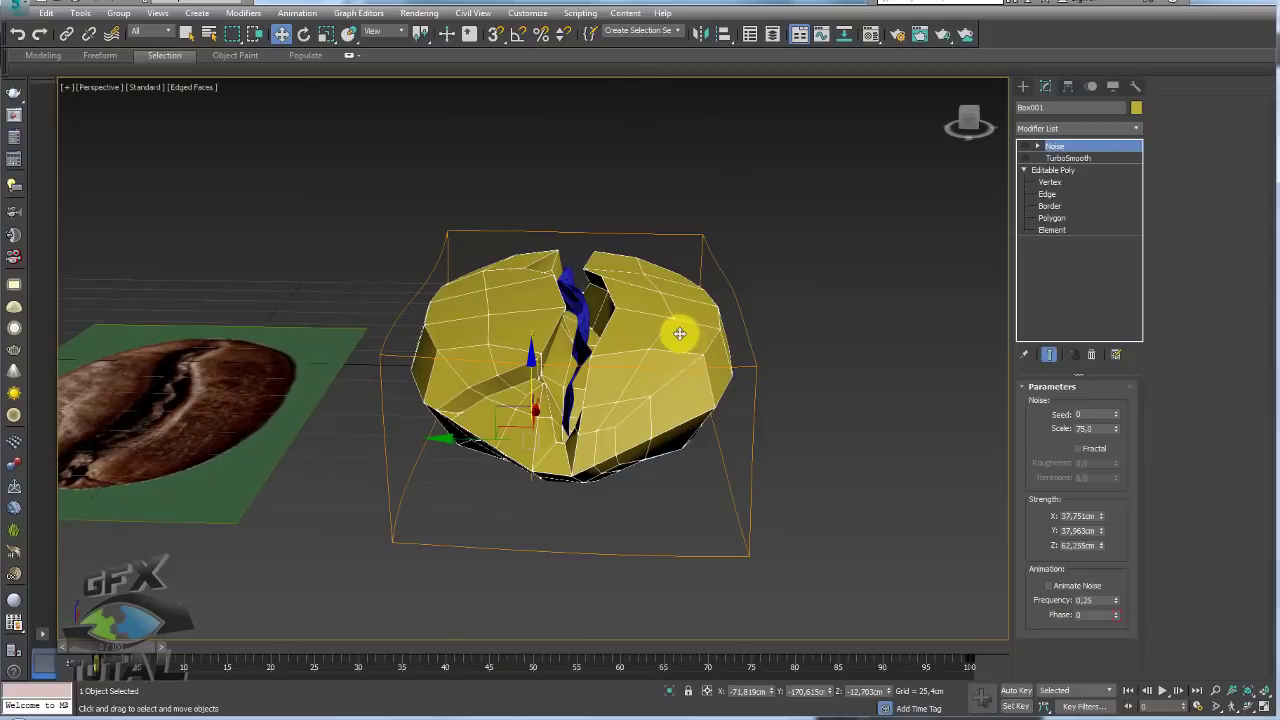
right_click(679, 333)
Convert the bean to a single Editable Poly and centre it in the Front view
left_click(841, 494)
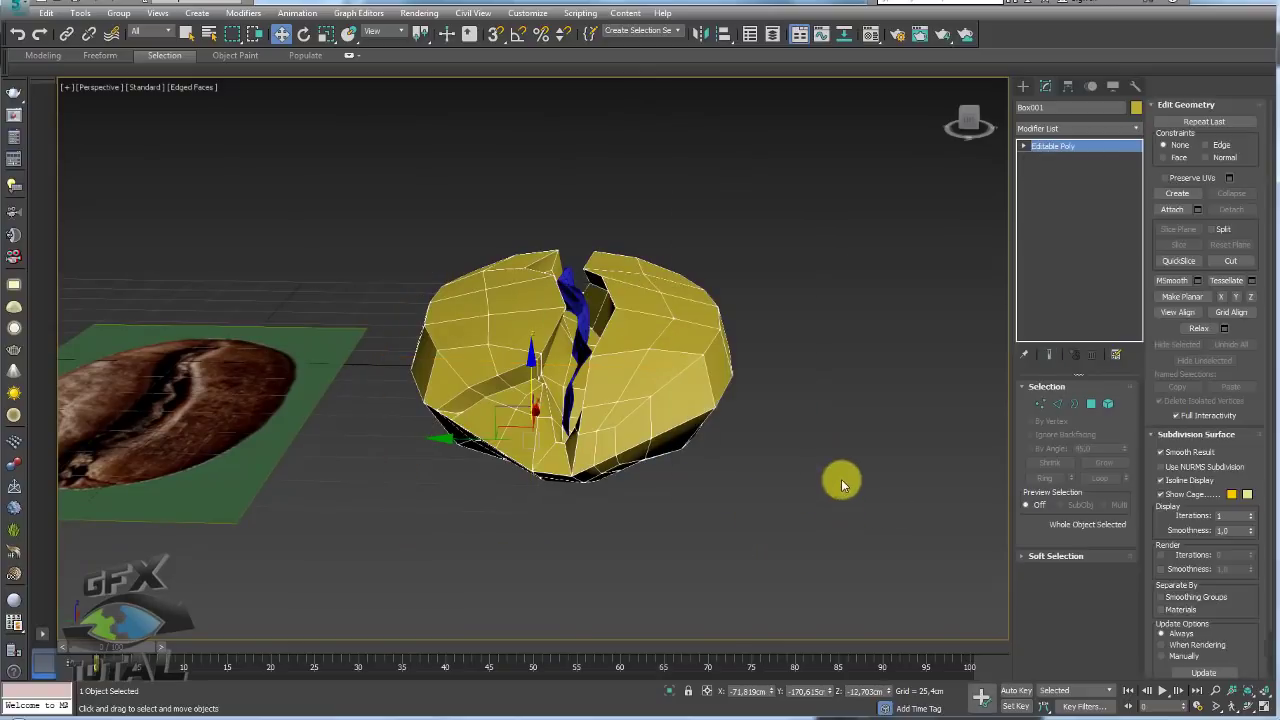
mouse_move(841, 483)
middle_mouse_down("alt")
mouse_move(819, 429)
mouse_move(838, 430)
middle_mouse_up("alt")
key("f")
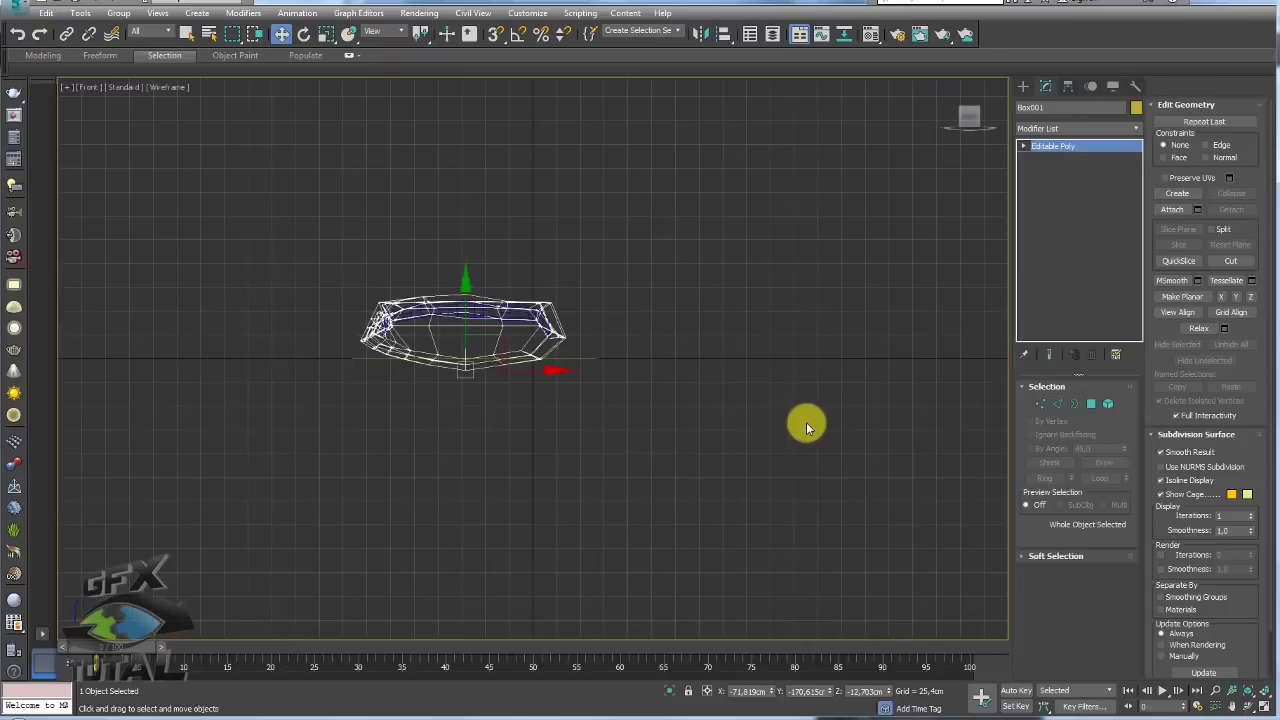
middle_click_drag(559, 408, 656, 468)
At polygon level, window-select the 50 bottom faces and check them in Perspective
left_click(1088, 410)
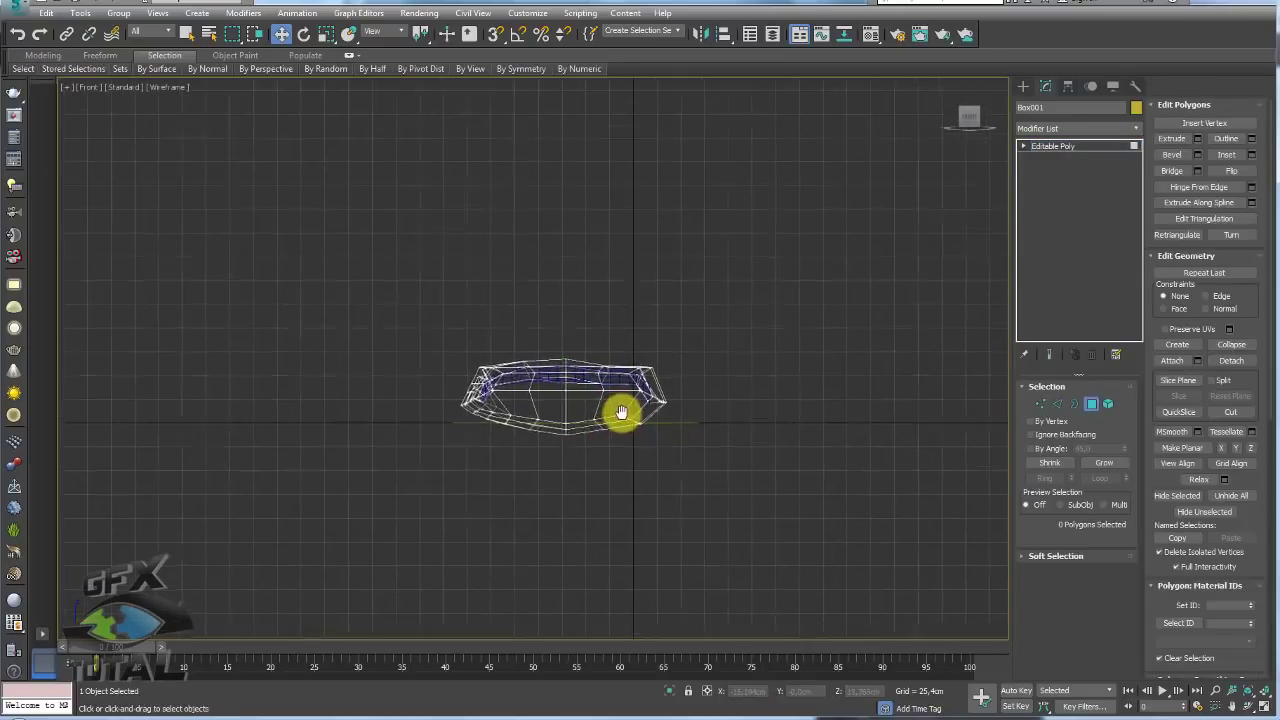
scroll(614, 414, "up", 3)
left_click_drag(304, 414, 304, 412)
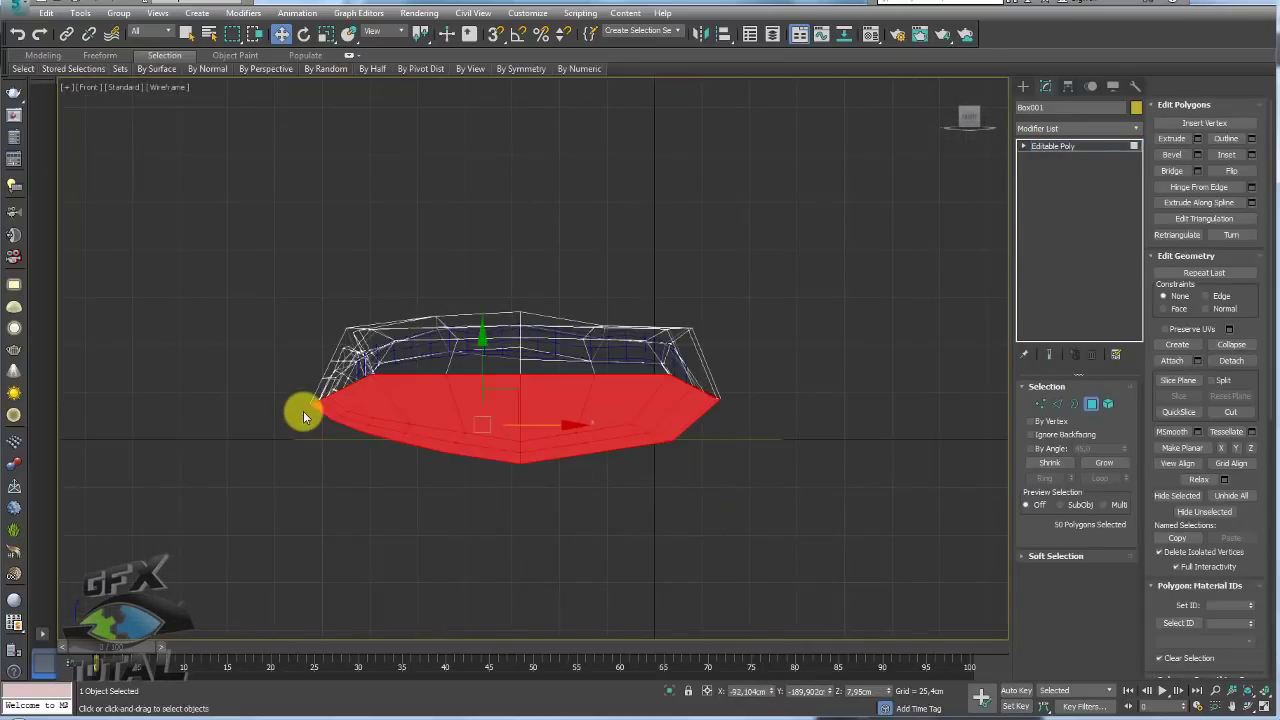
key("p")
mouse_move(737, 397)
middle_mouse_down("alt")
mouse_move(634, 429)
mouse_move(503, 411)
mouse_move(436, 368)
mouse_move(495, 415)
mouse_move(608, 452)
mouse_move(673, 436)
middle_mouse_up("alt")
Add an Unwrap UVW modifier to the selected bottom faces
left_click(1136, 130)
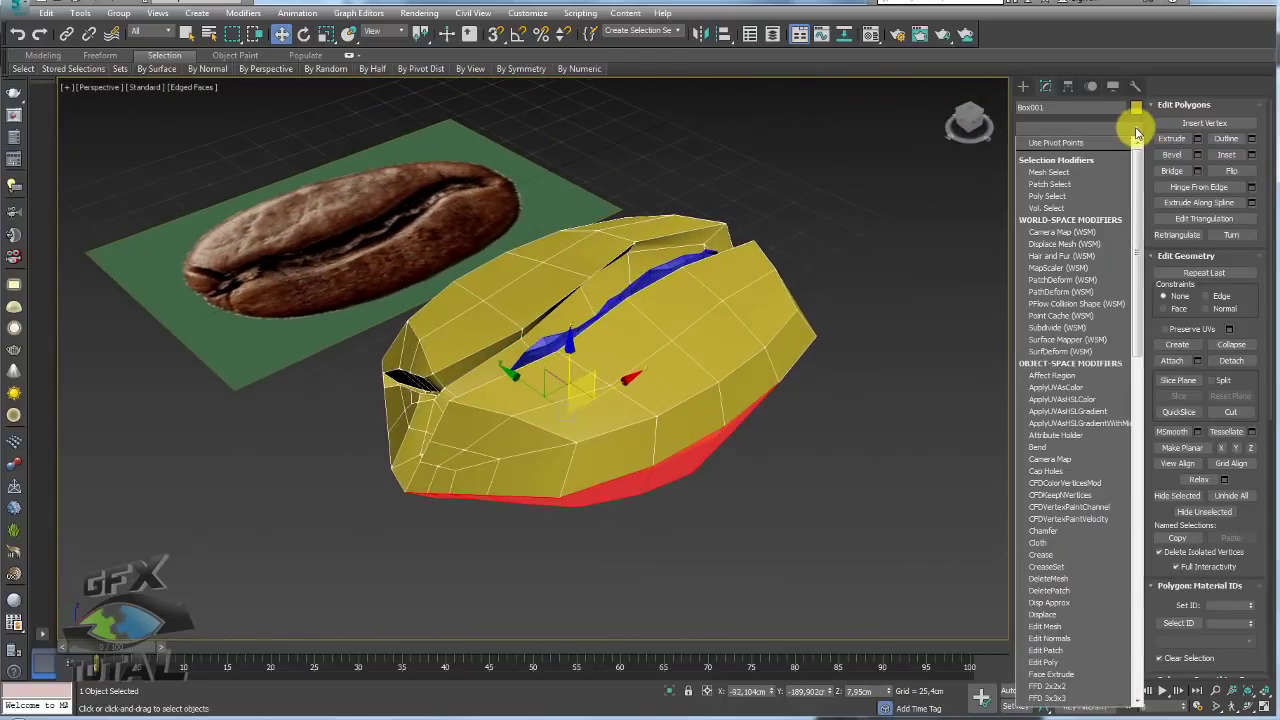
mouse_move(1137, 166)
left_mouse_down()
mouse_move(1143, 514)
mouse_move(1110, 556)
left_mouse_up()
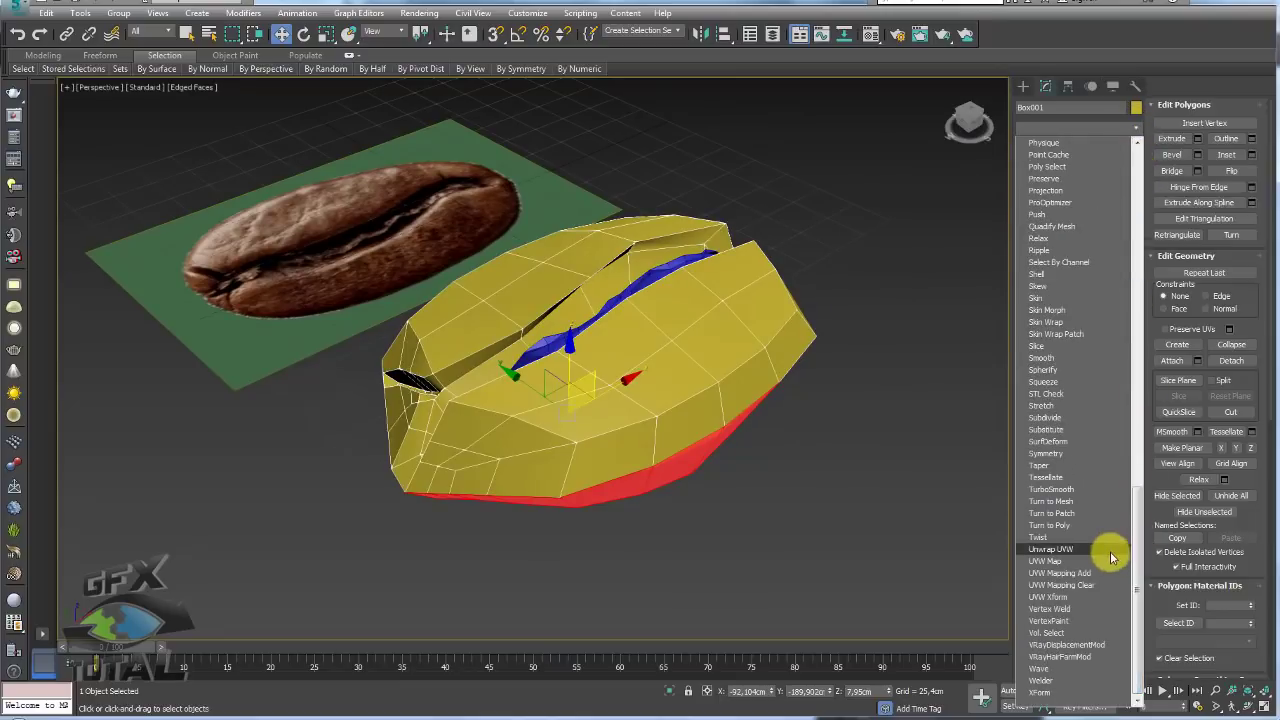
left_click(1072, 548)
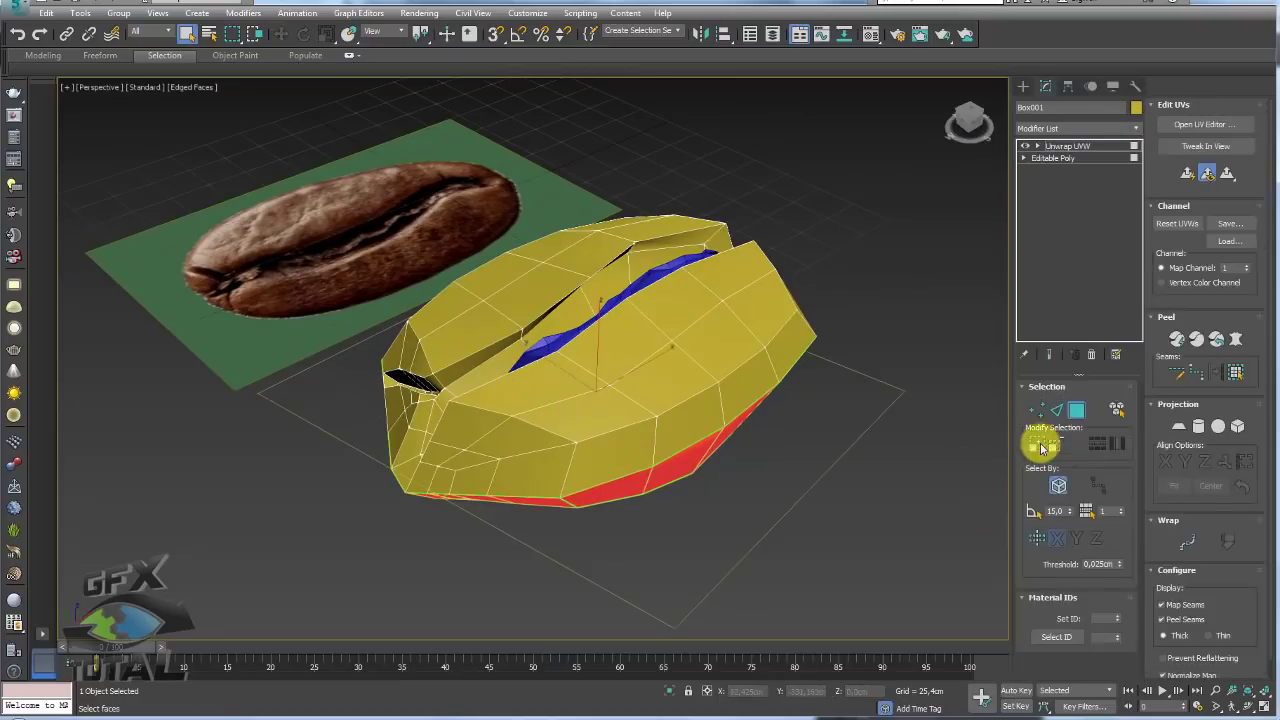
Inspect the bottom faces' UV layout in the UV Editor, then return to Editable Poly
left_click(1193, 127)
scroll(240, 252, "down", 3)
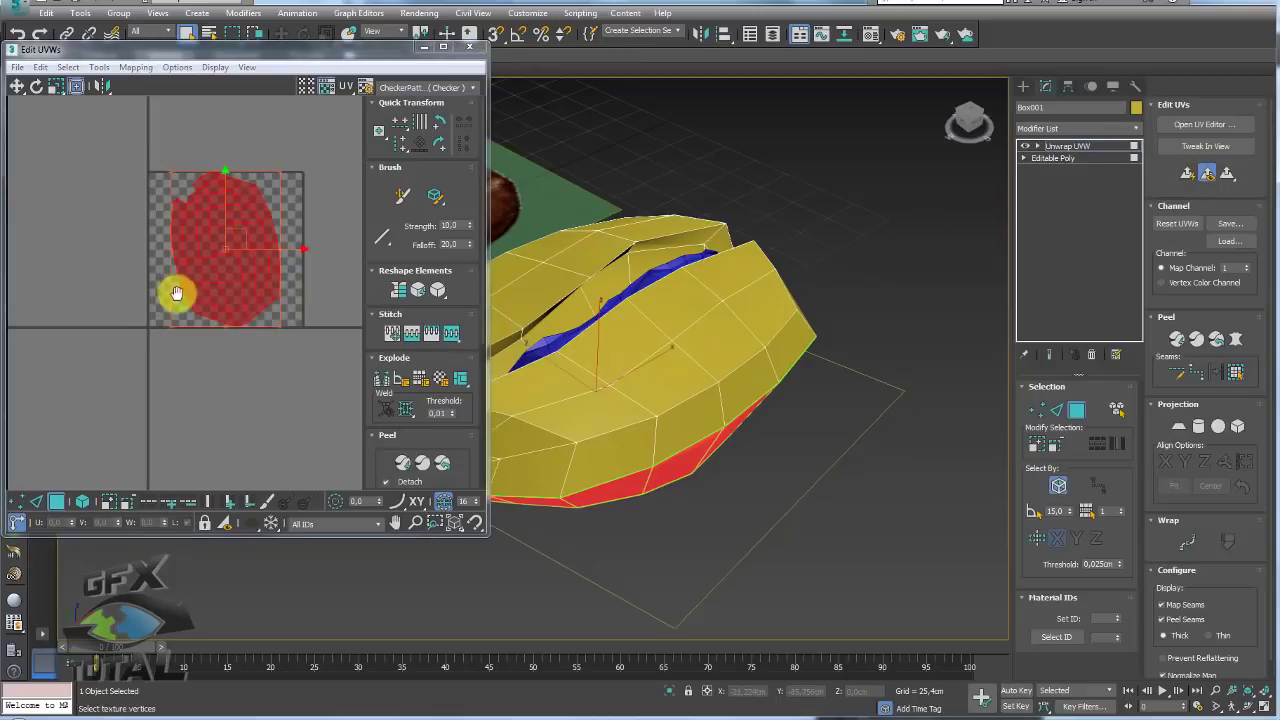
scroll(180, 275, "up", 2)
scroll(192, 220, "up", 2)
scroll(195, 200, "up", 3)
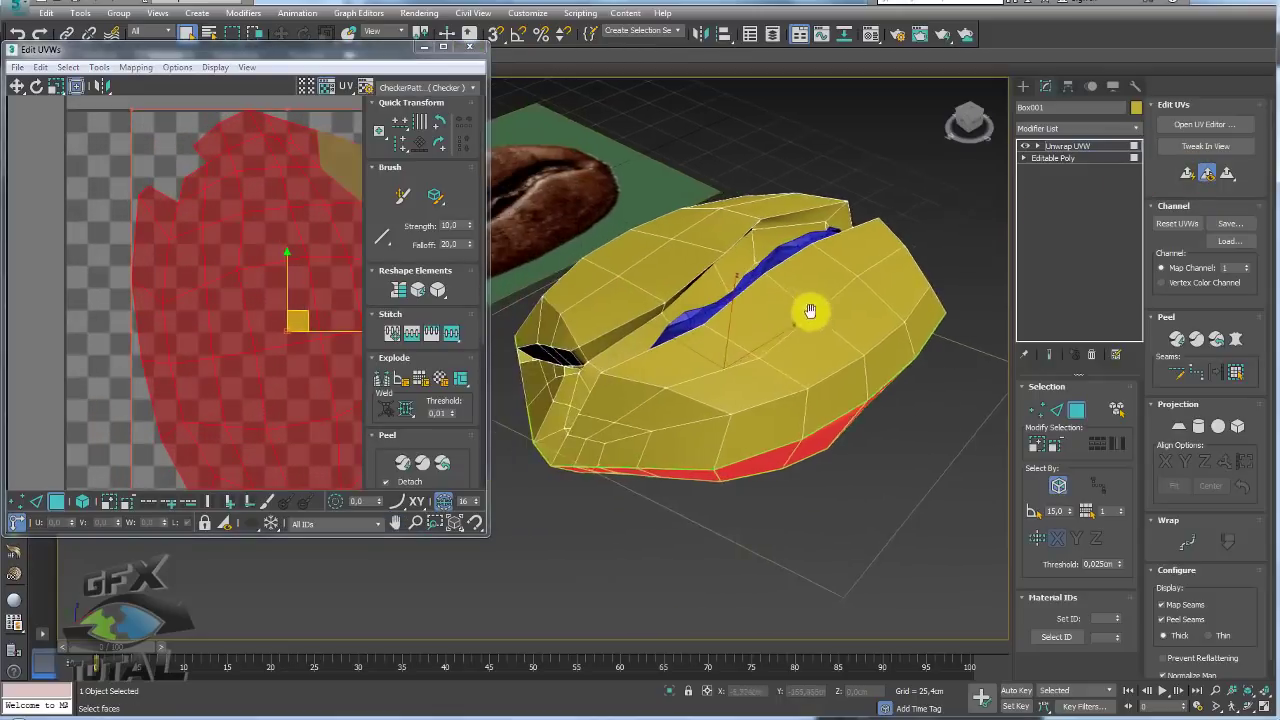
mouse_move(809, 309)
middle_mouse_down("alt")
mouse_move(923, 229)
mouse_move(825, 263)
middle_mouse_up("alt")
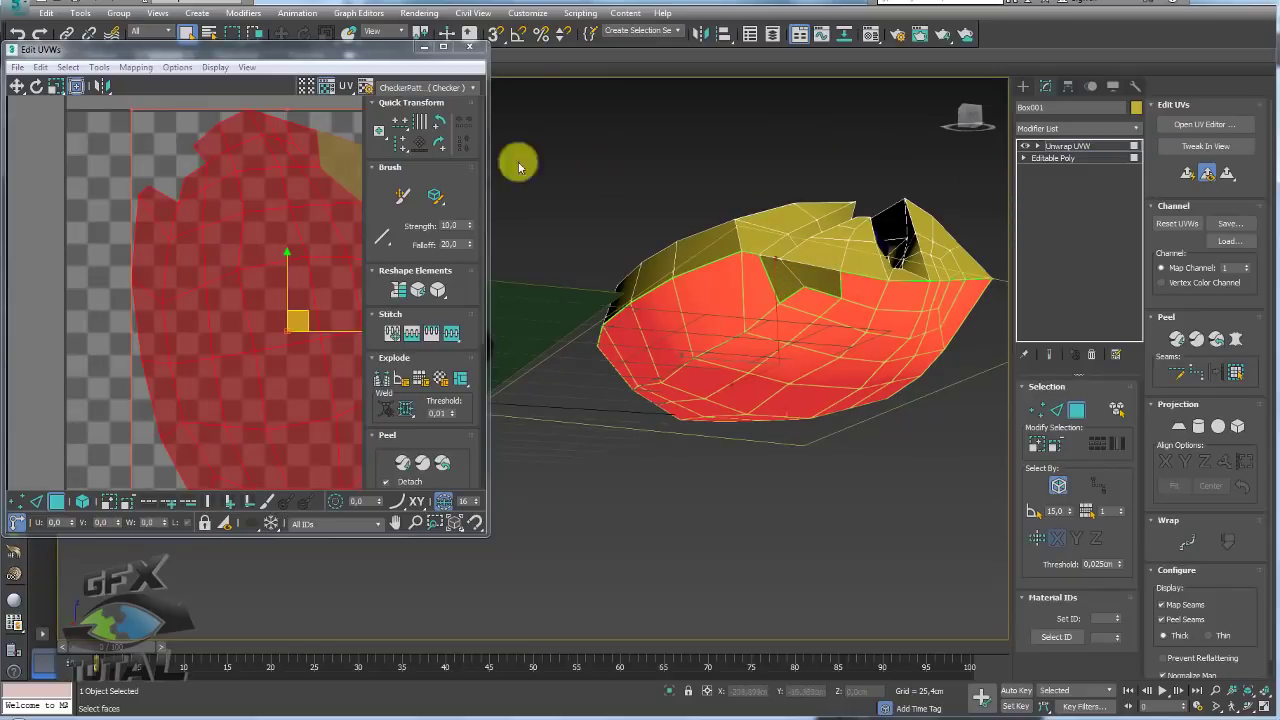
left_click(469, 47)
left_click(1066, 159)
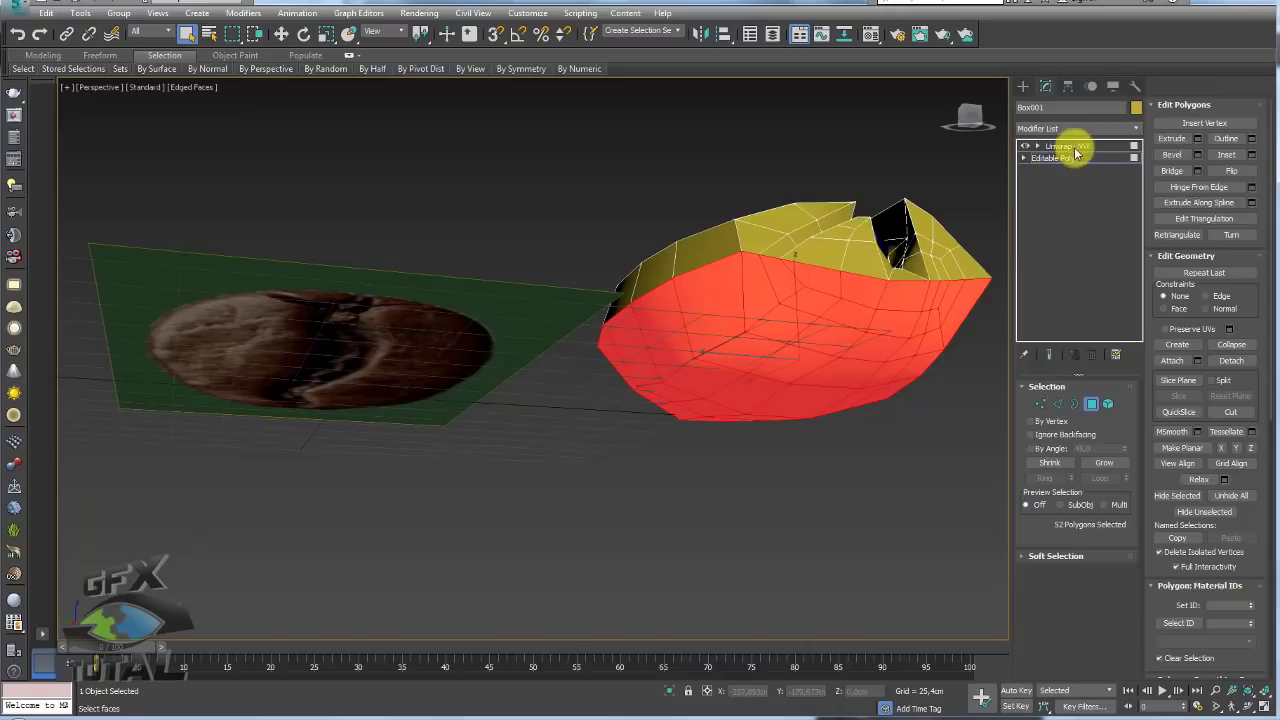
Project the bottom faces into a single UV island in the UV Editor
left_click(1068, 146)
left_click(1203, 124)
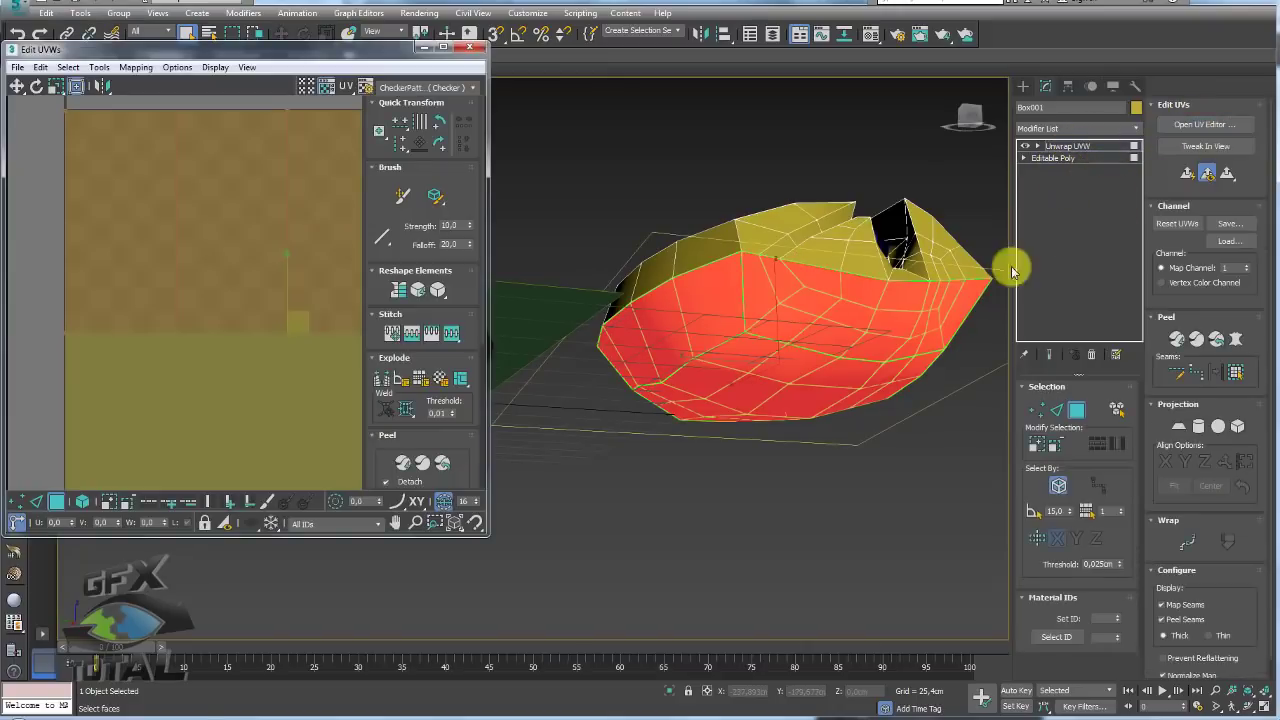
left_click(1188, 174)
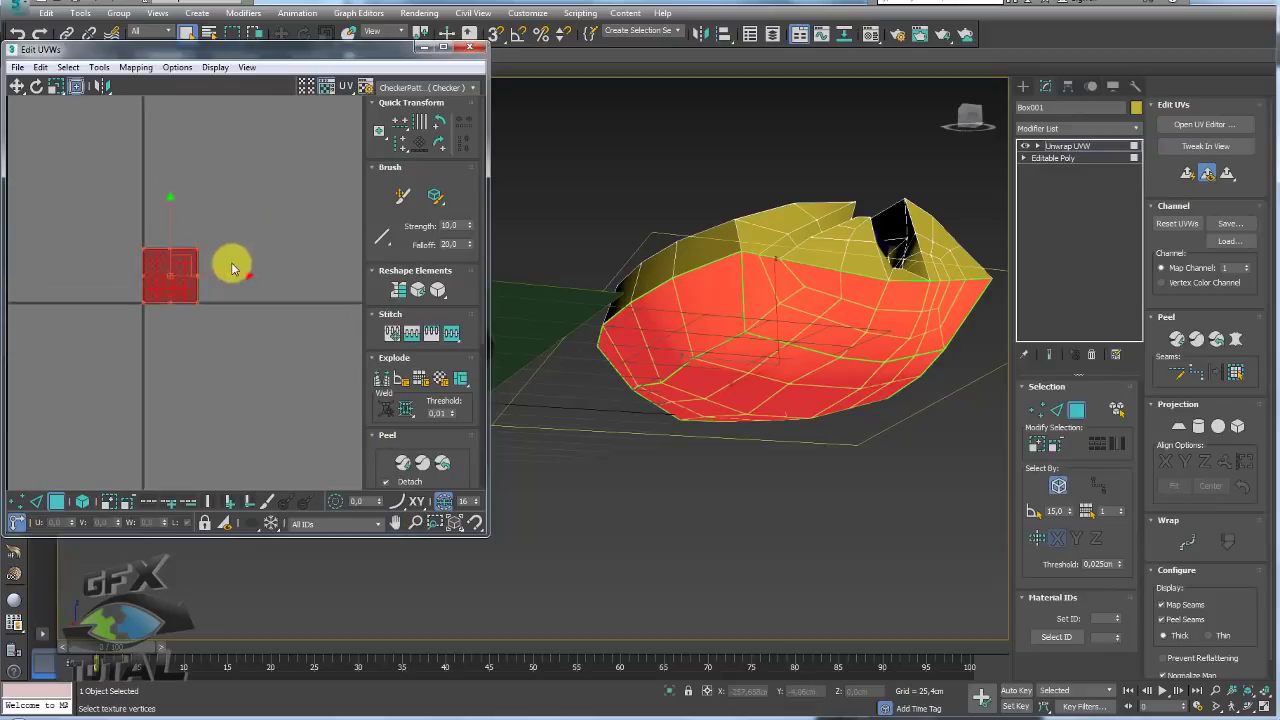
scroll(225, 259, "up", 3)
left_click(1157, 166)
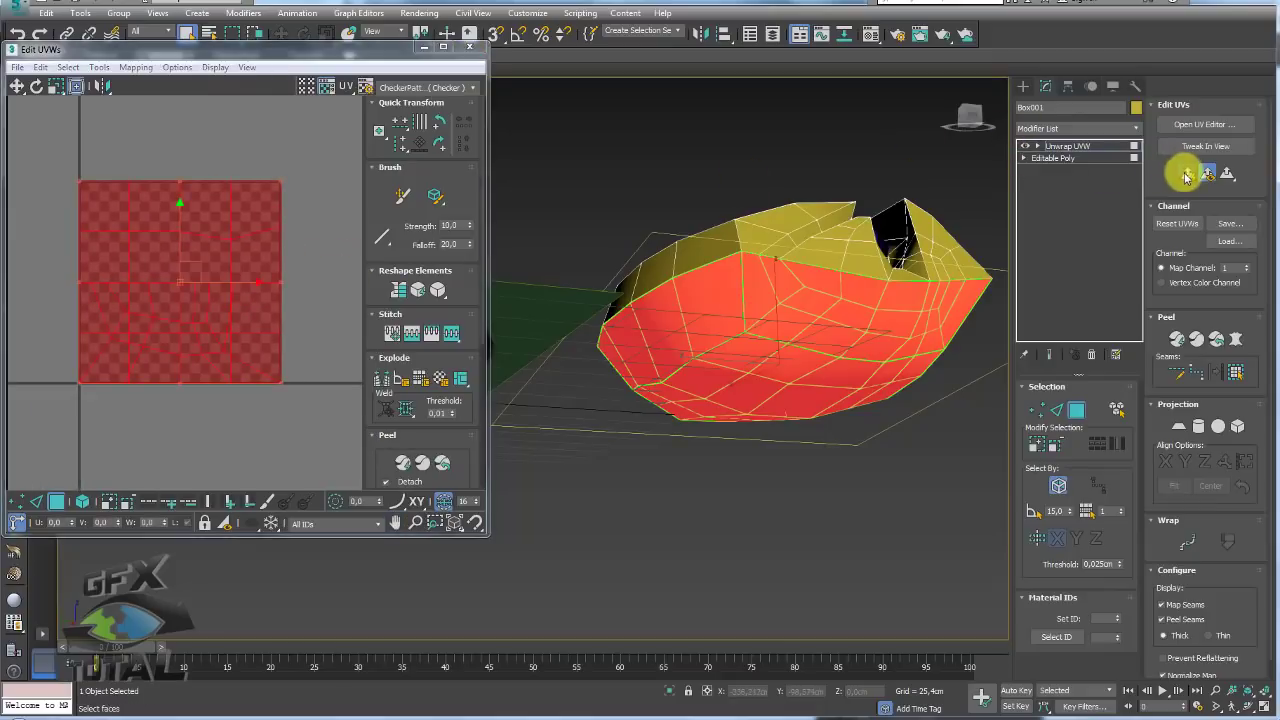
middle_click_drag(300, 309, 190, 319)
middle_click_drag(797, 283, 809, 283, "alt")
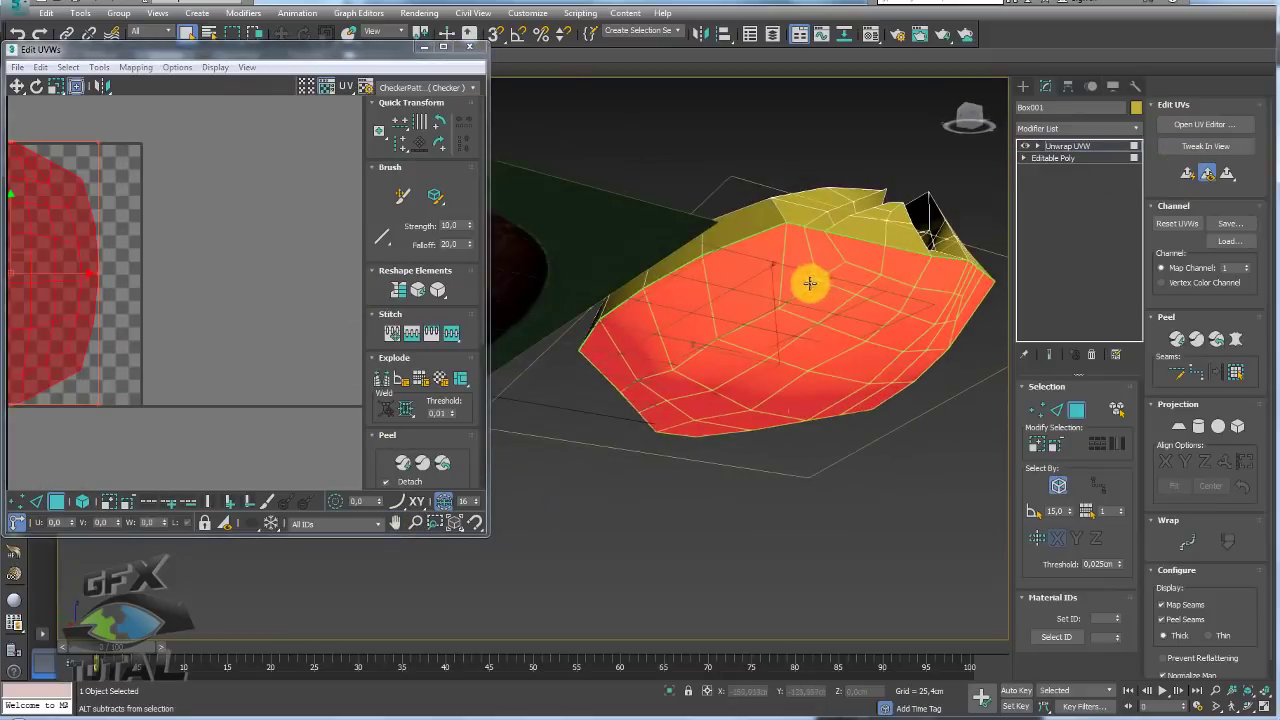
middle_click_drag(156, 311, 303, 329)
Relax the UV island by polygon angles into a rounded, undistorted shape
left_click(97, 68)
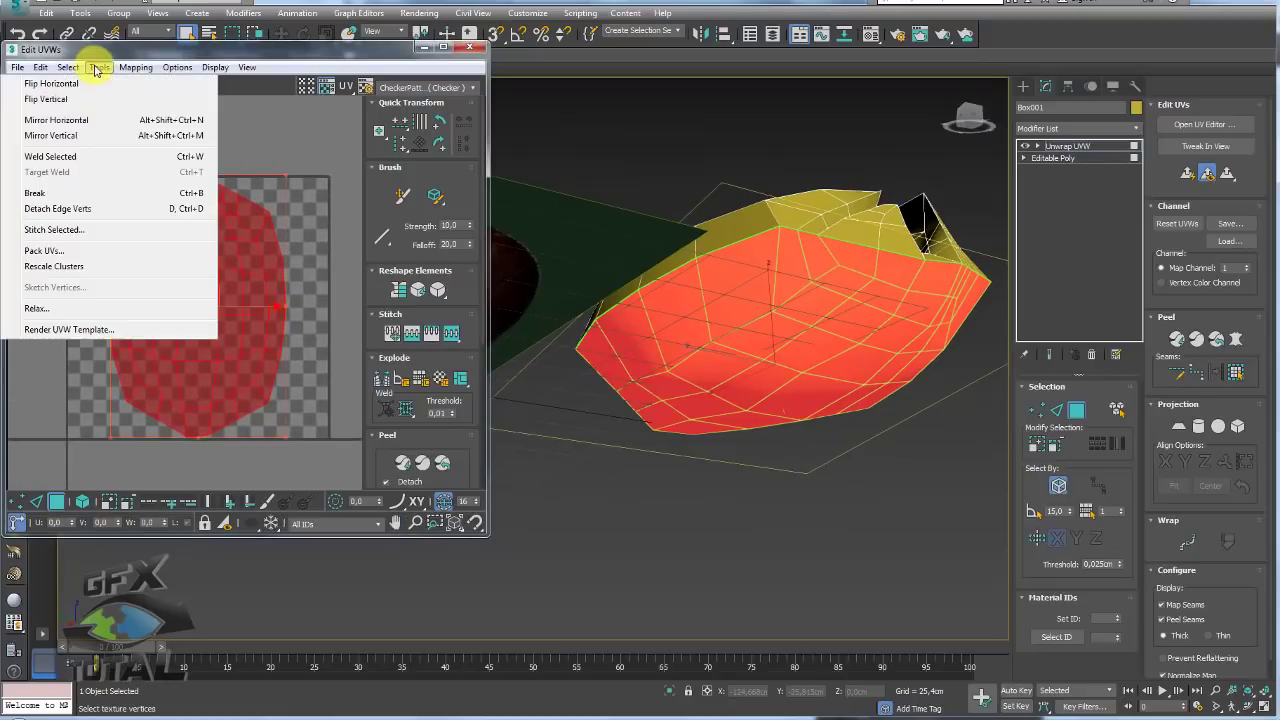
left_click(60, 311)
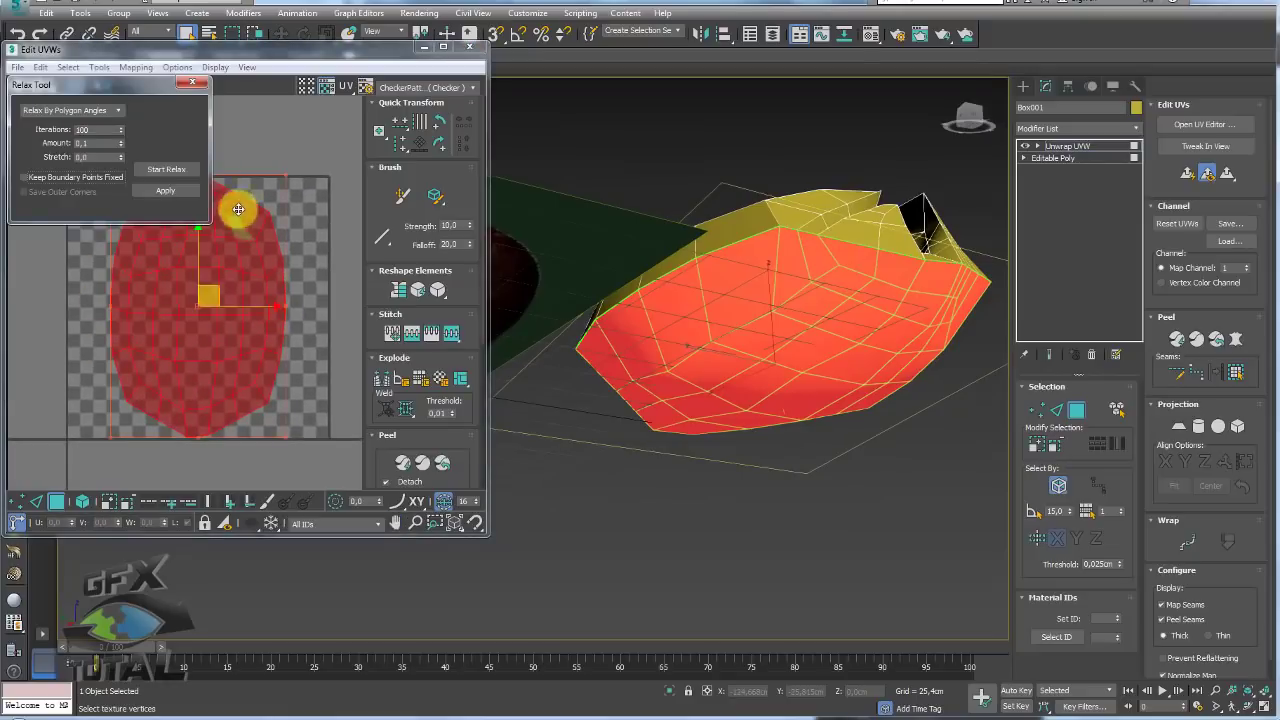
left_click(165, 172)
left_click(193, 83)
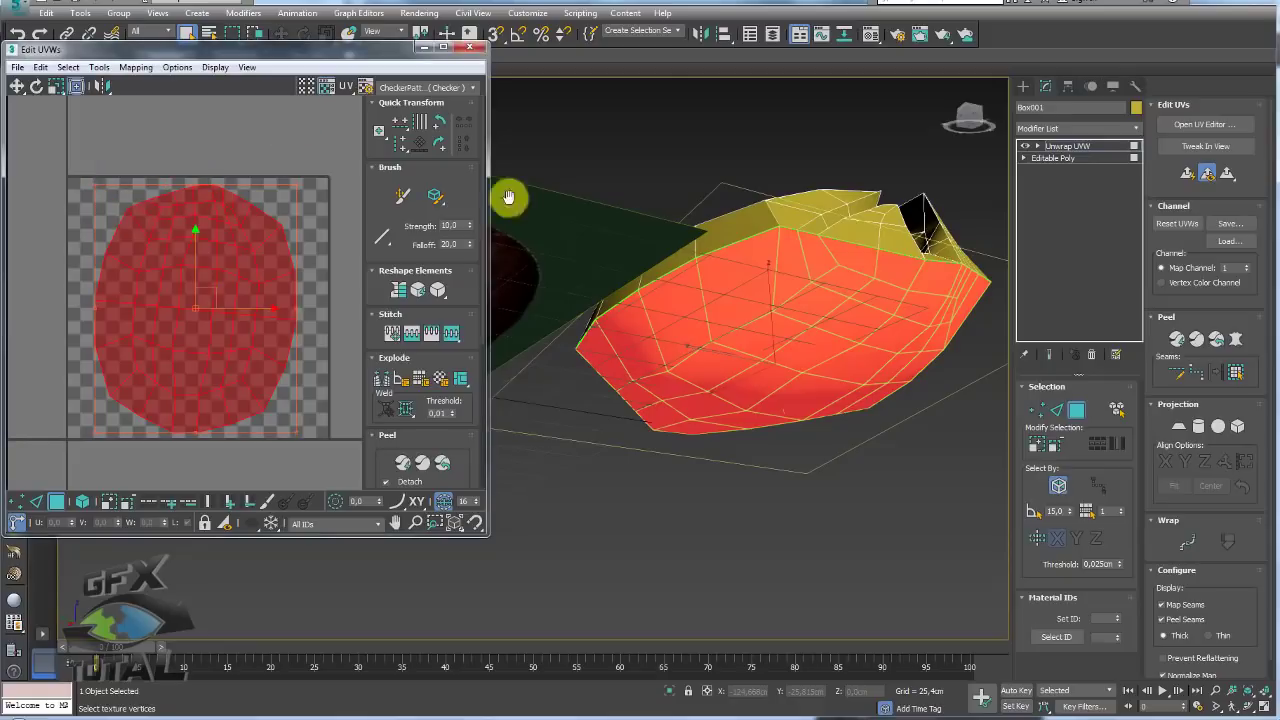
middle_click_drag(700, 255, 674, 222, "alt")
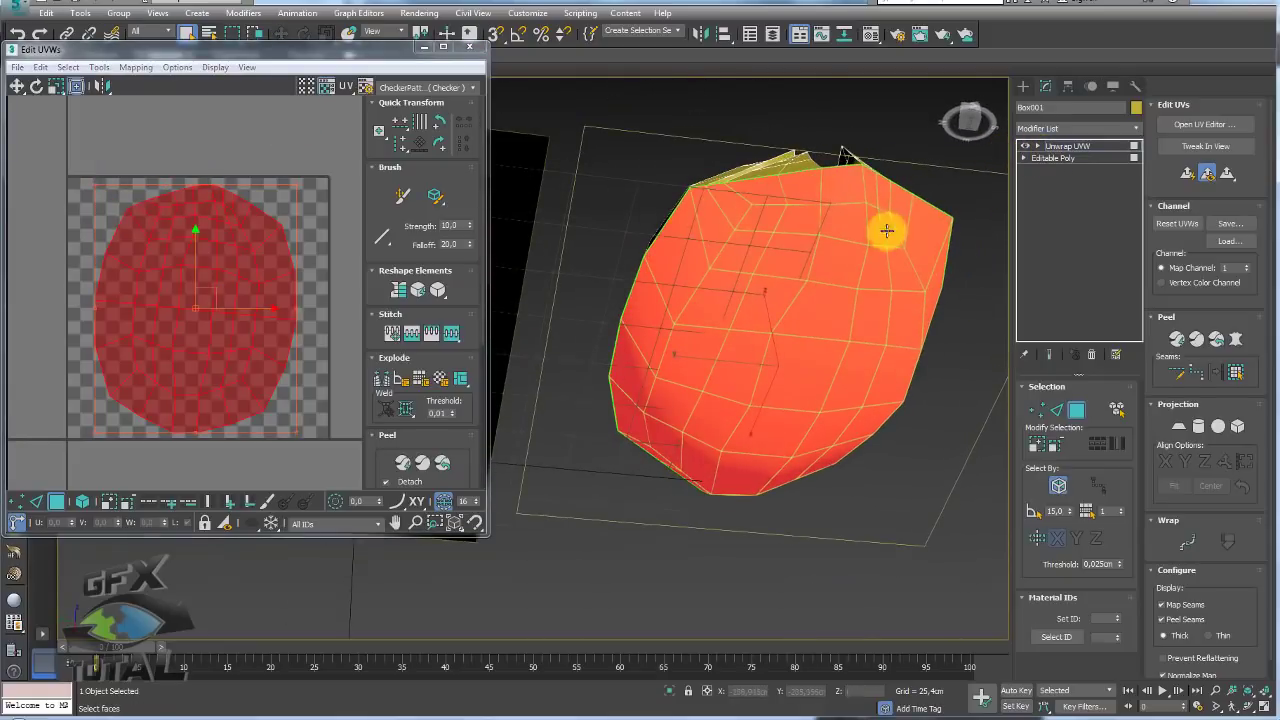
middle_click_drag(886, 226, 766, 251, "alt")
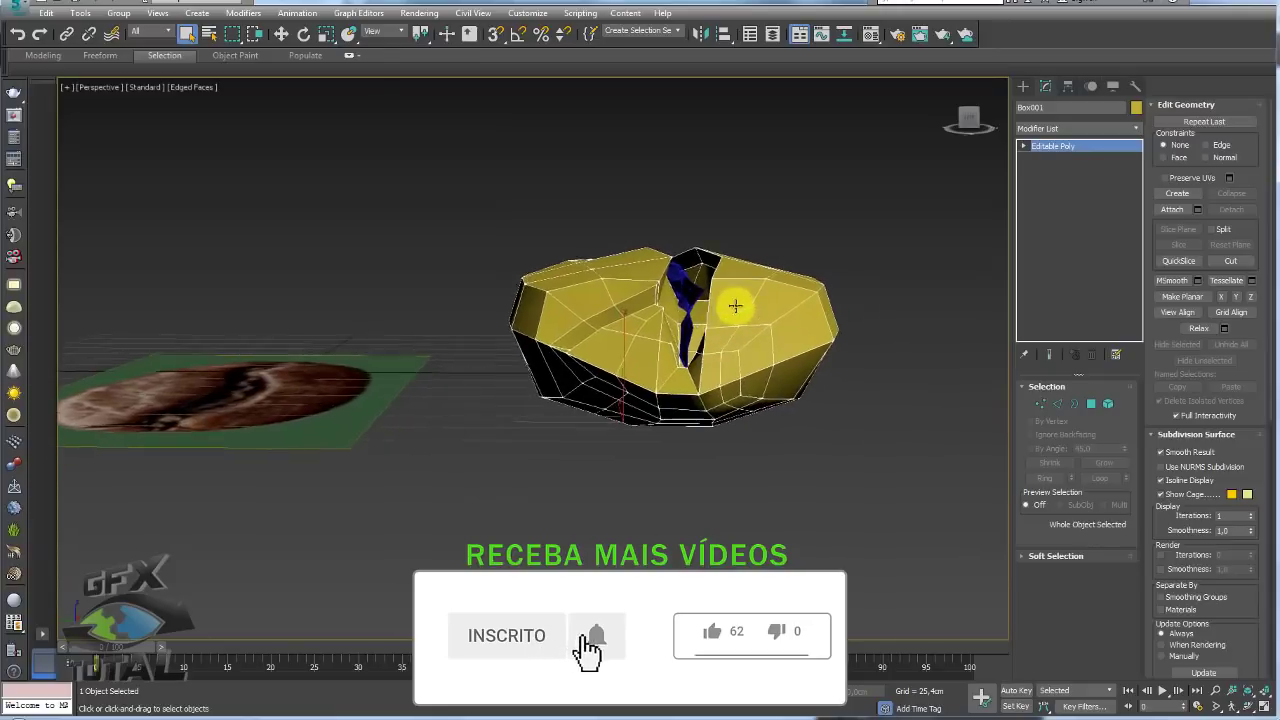
Assign the first Material Editor slot's material to the bean body
scroll(734, 300, "down", 3)
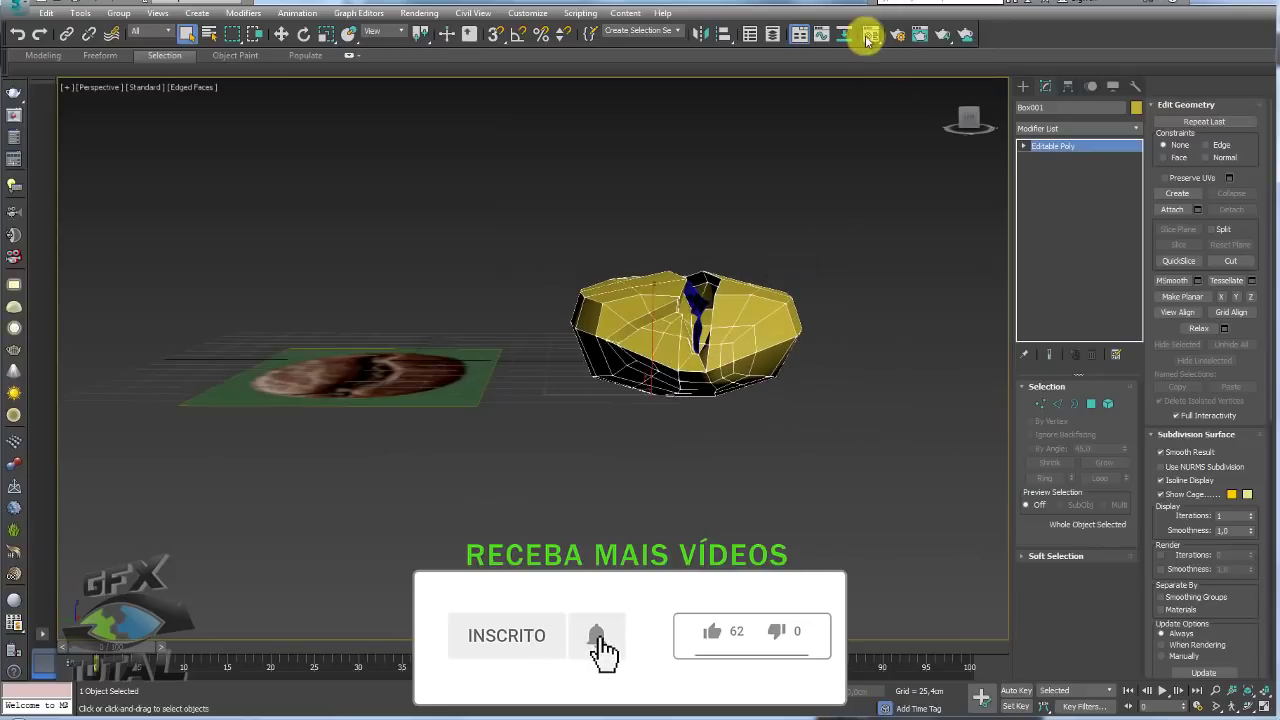
left_click(871, 34)
middle_click_drag(785, 265, 931, 148, "alt")
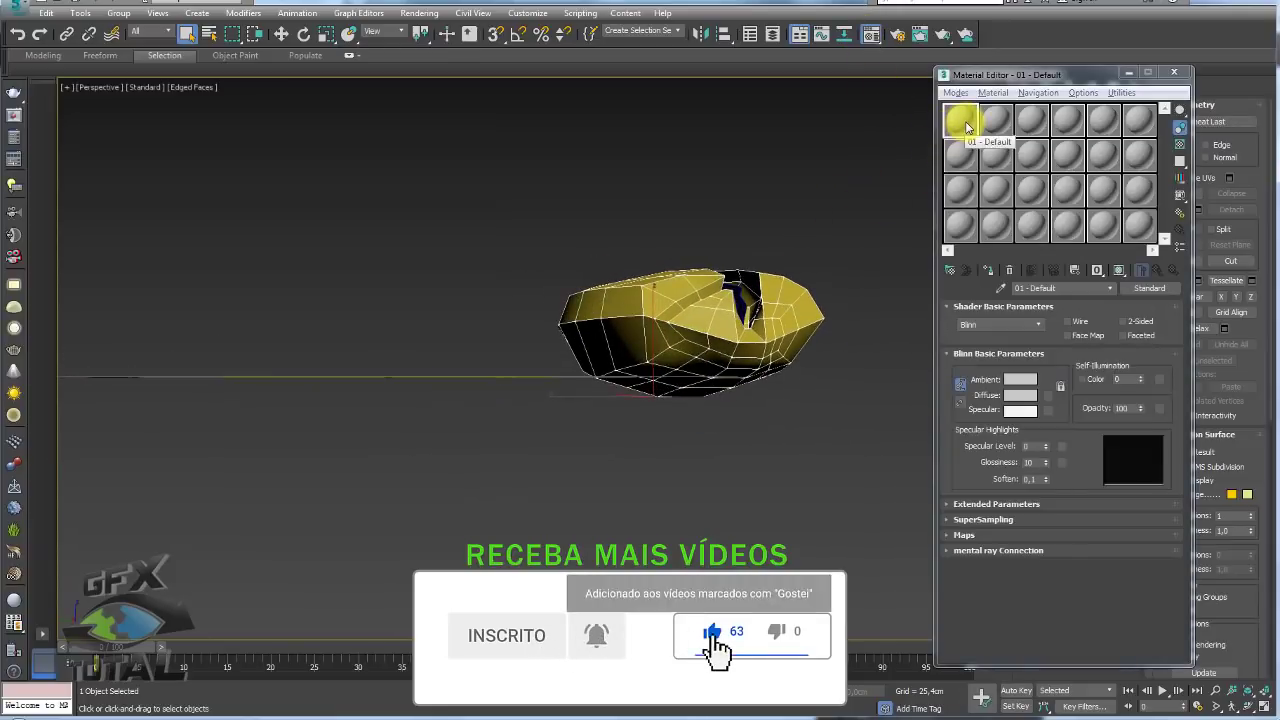
left_click_drag(960, 120, 831, 368)
middle_click_drag(832, 370, 838, 325, "alt")
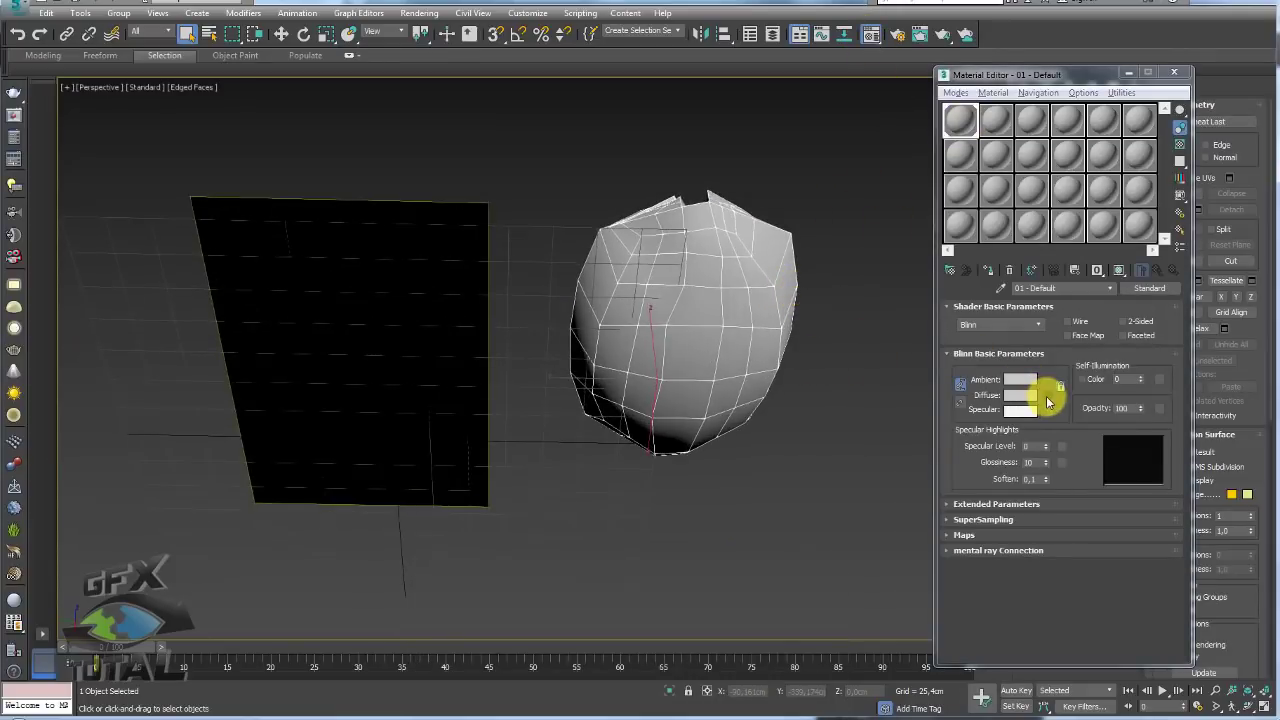
Give the material a Checker diffuse map tiled 10 and show it in the viewport
left_click(963, 386)
double_click(431, 207)
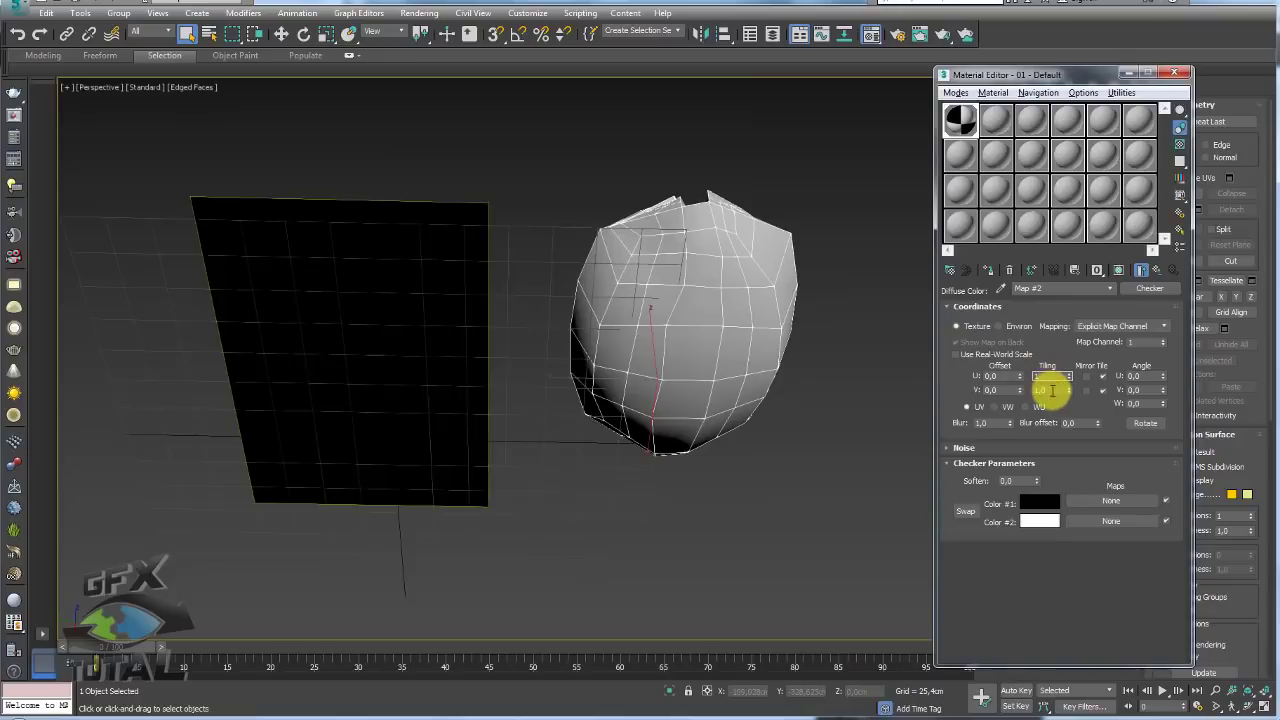
type("10")
key("Return")
left_click(1119, 270)
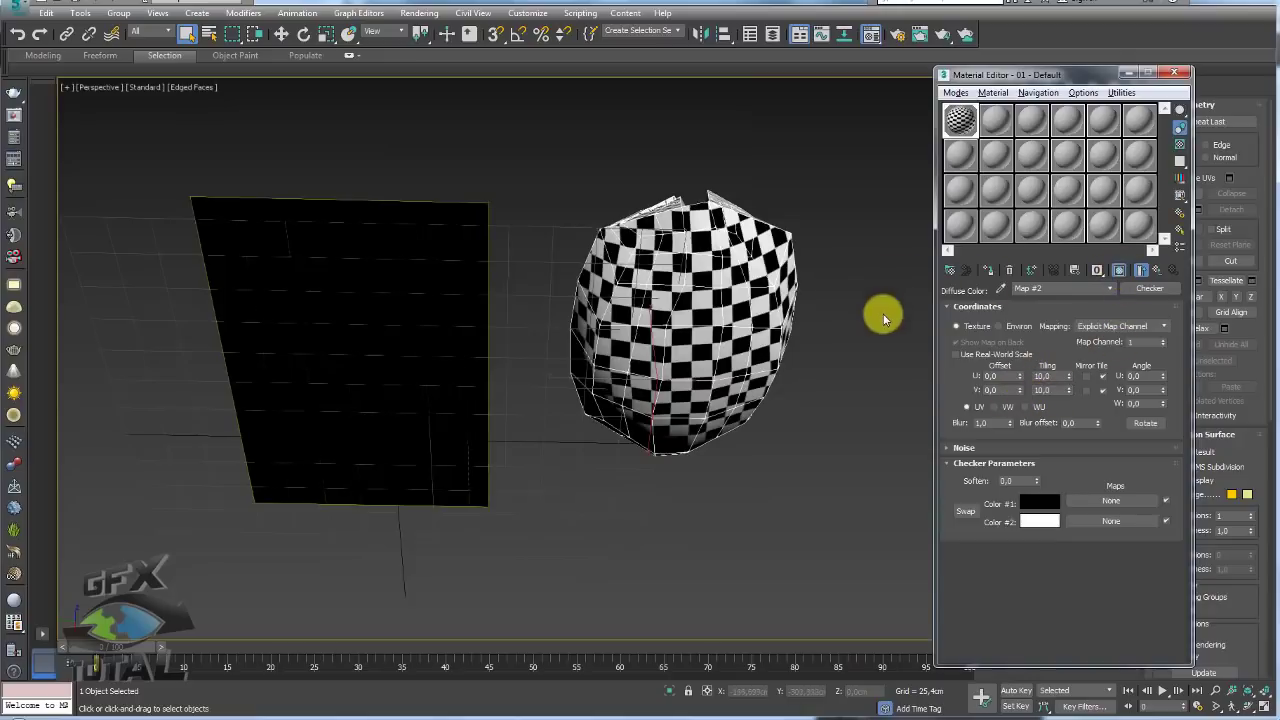
mouse_move(883, 313)
middle_mouse_down("alt")
mouse_move(623, 274)
mouse_move(604, 238)
mouse_move(600, 349)
mouse_move(628, 466)
mouse_move(528, 416)
middle_mouse_up("alt")
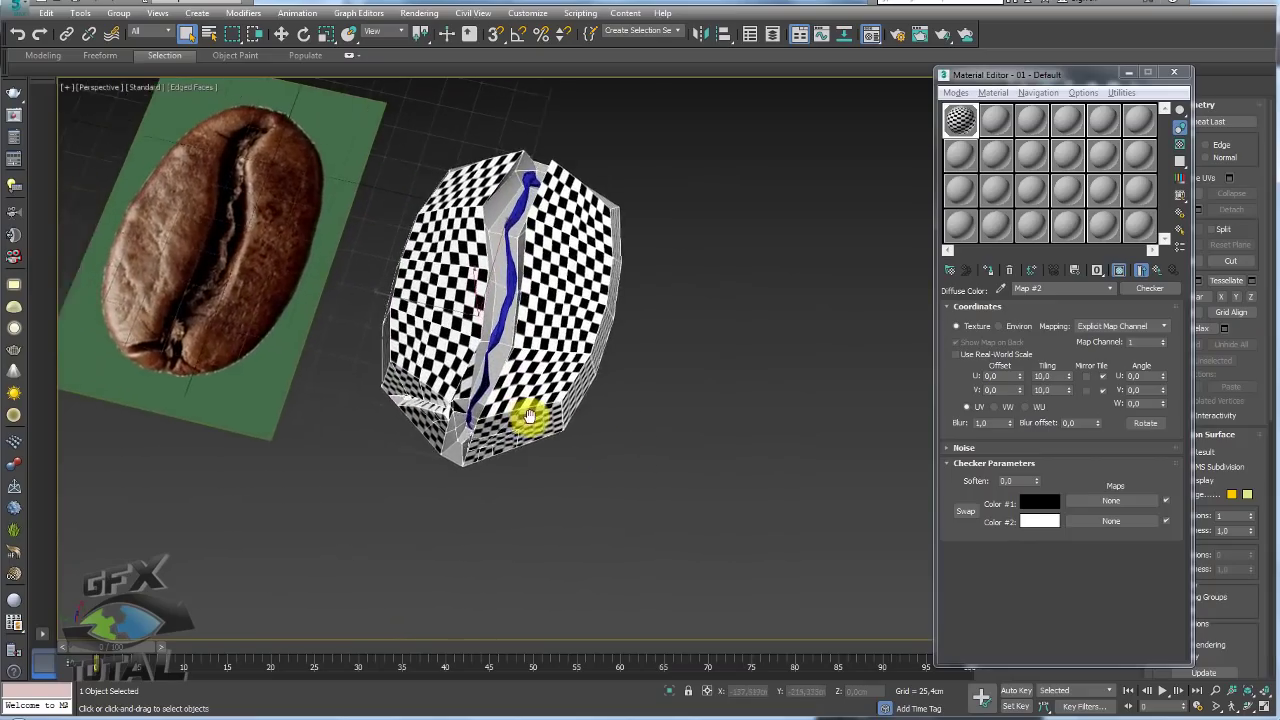
scroll(528, 416, "up", 2)
mouse_move(586, 380)
middle_mouse_down("alt")
mouse_move(591, 337)
mouse_move(609, 498)
mouse_move(674, 337)
mouse_move(657, 323)
mouse_move(619, 344)
mouse_move(689, 410)
middle_mouse_up("alt")
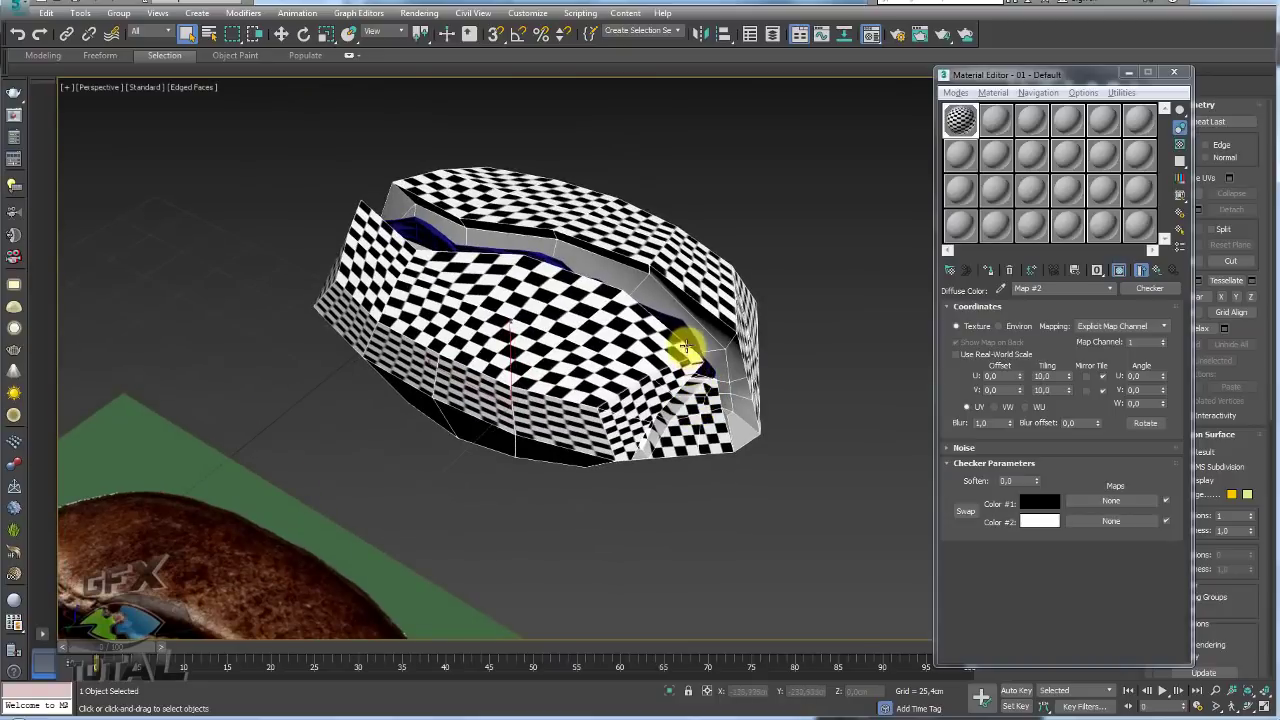
left_click_drag(629, 279, 712, 355)
scroll(737, 397, "up", 4)
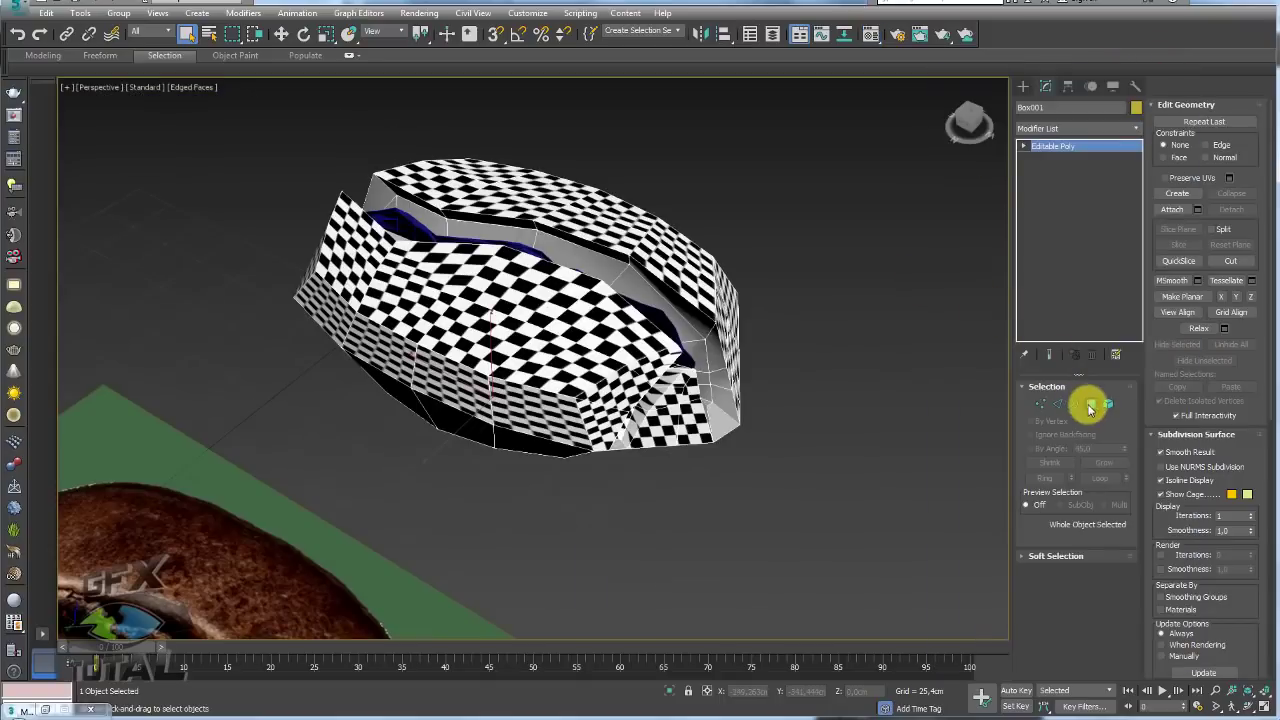
Close the Material Editor and invert the polygon selection to the bean's top faces
left_click(1091, 403)
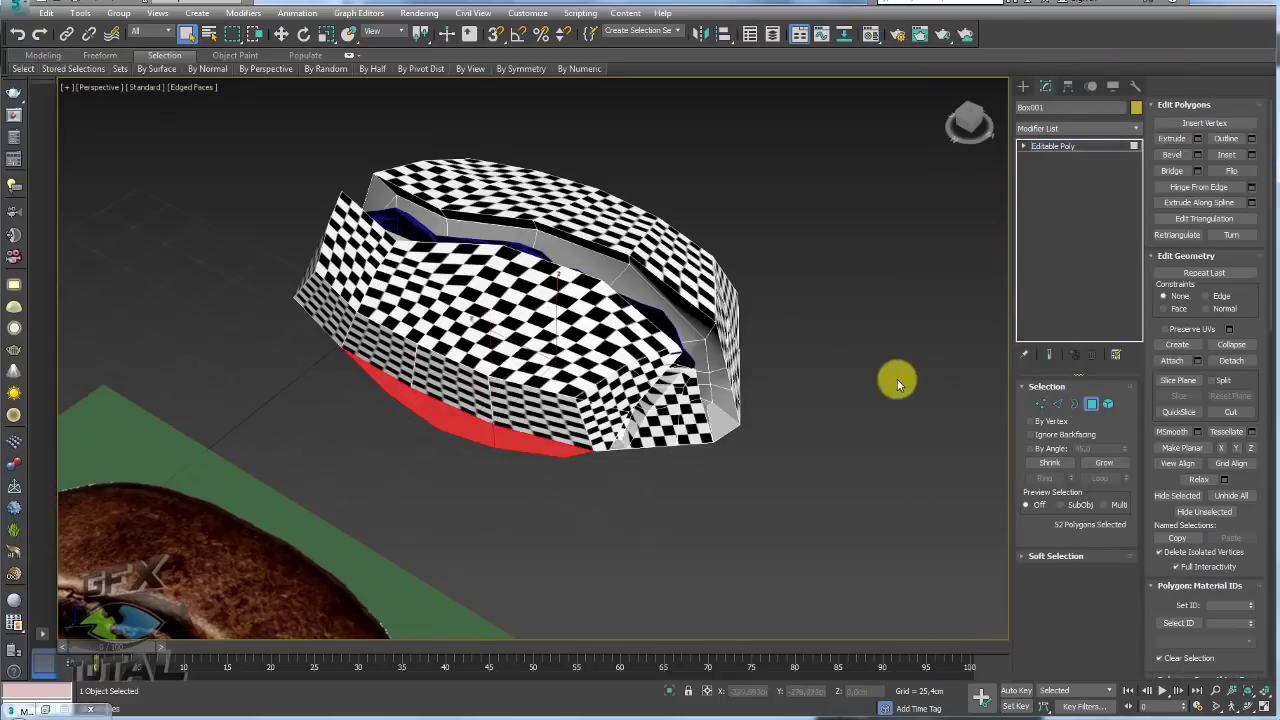
mouse_move(894, 380)
middle_mouse_down("alt")
mouse_move(793, 321)
mouse_move(766, 329)
mouse_move(663, 243)
mouse_move(685, 318)
middle_mouse_up("alt")
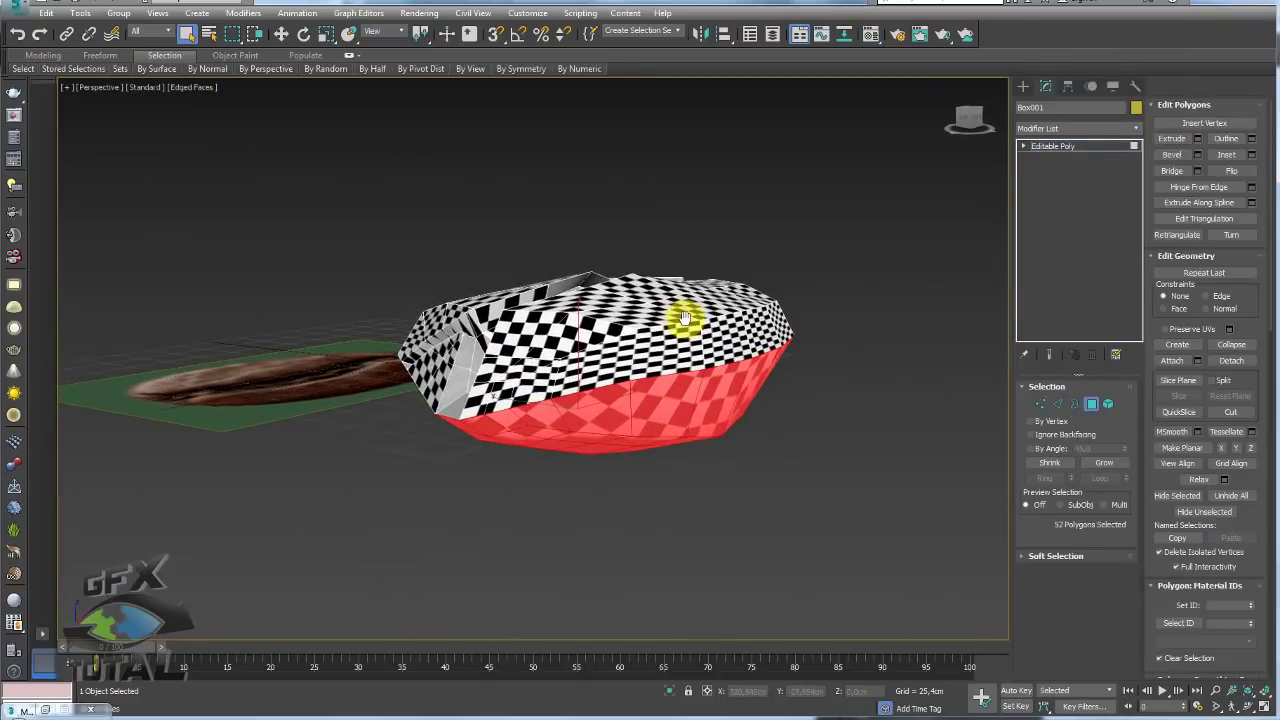
key("ctrl+i")
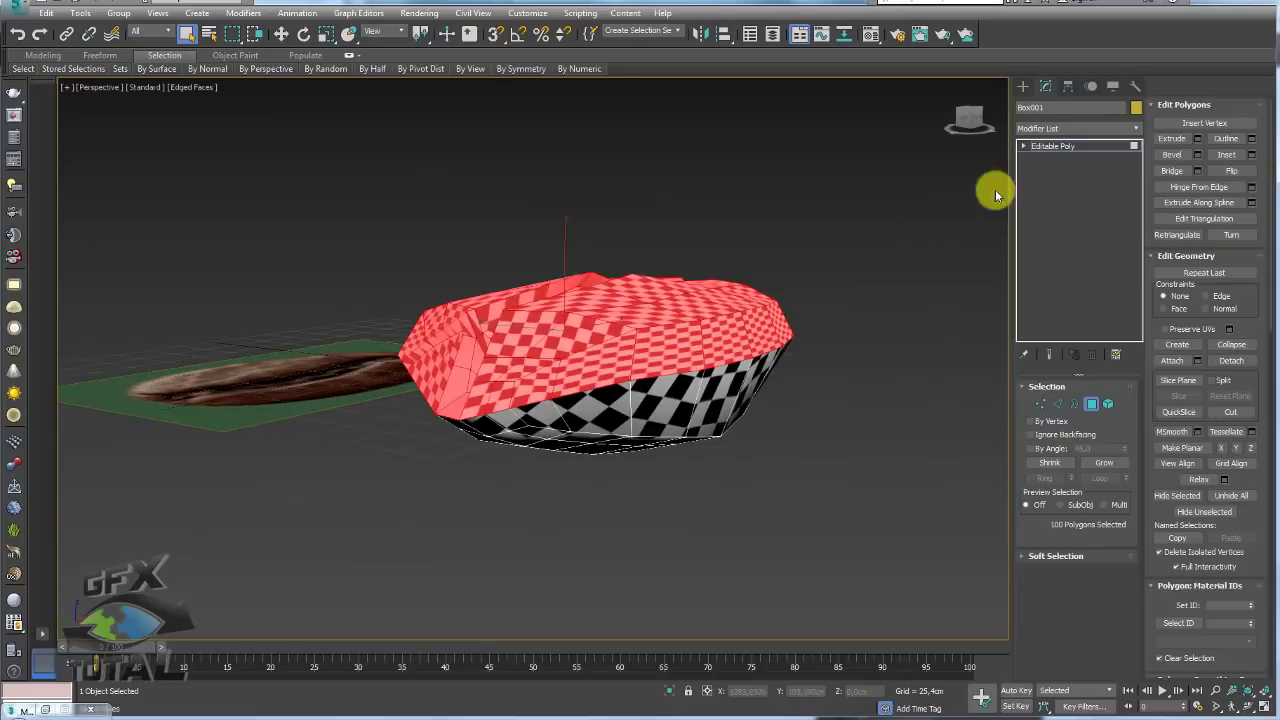
left_click(1136, 129)
mouse_move(1137, 146)
left_mouse_down()
mouse_move(1151, 400)
mouse_move(1120, 523)
left_mouse_up()
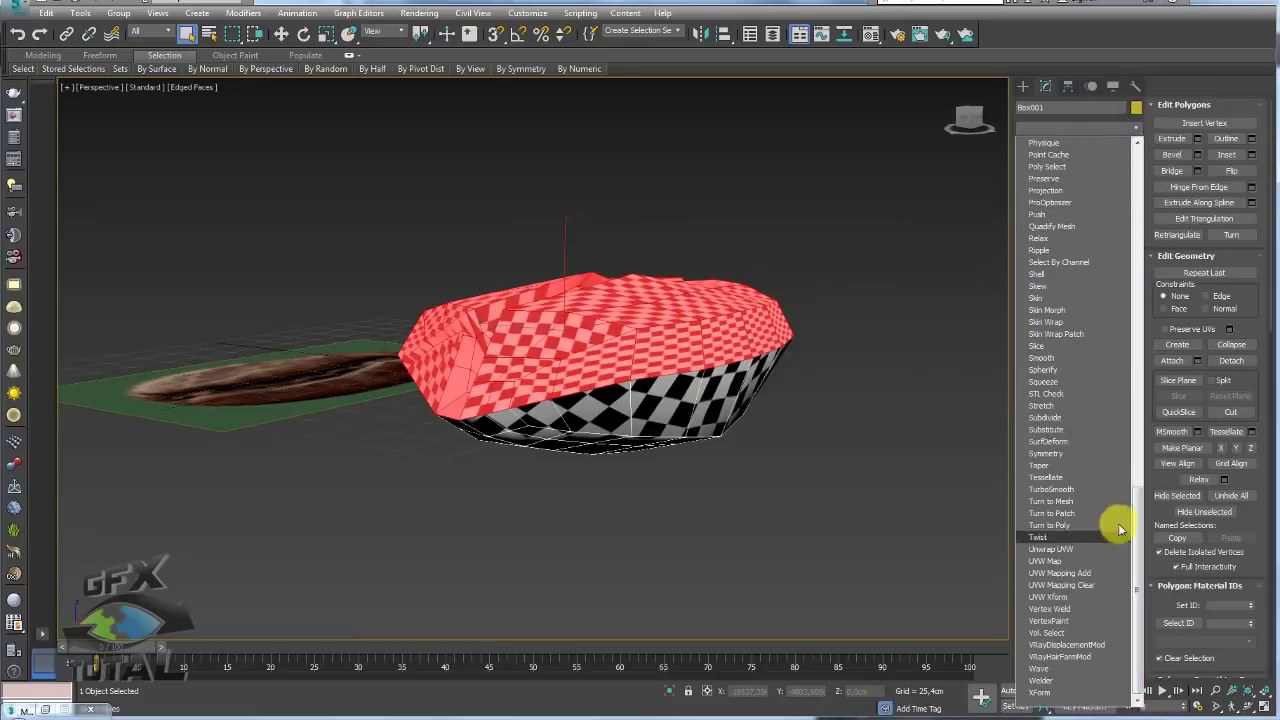